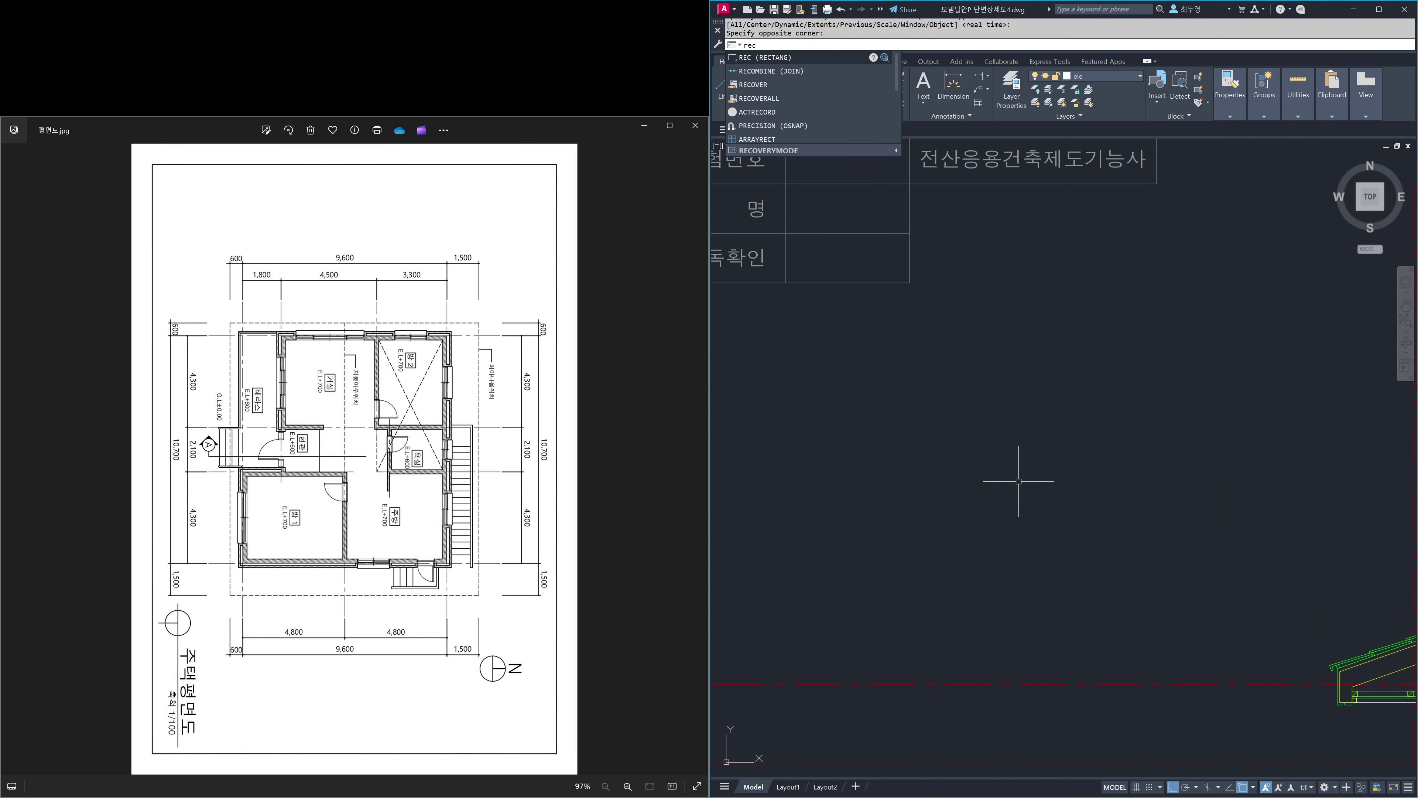
- Draw a 1640 by 1200 rectangle in the empty area up and to the left of the roof section
{"action": "key", "text": "Return"}
{"action": "left_click", "coordinate": [1104, 538]}
{"action": "type", "text": "d"}
{"action": "key", "text": "Return"}
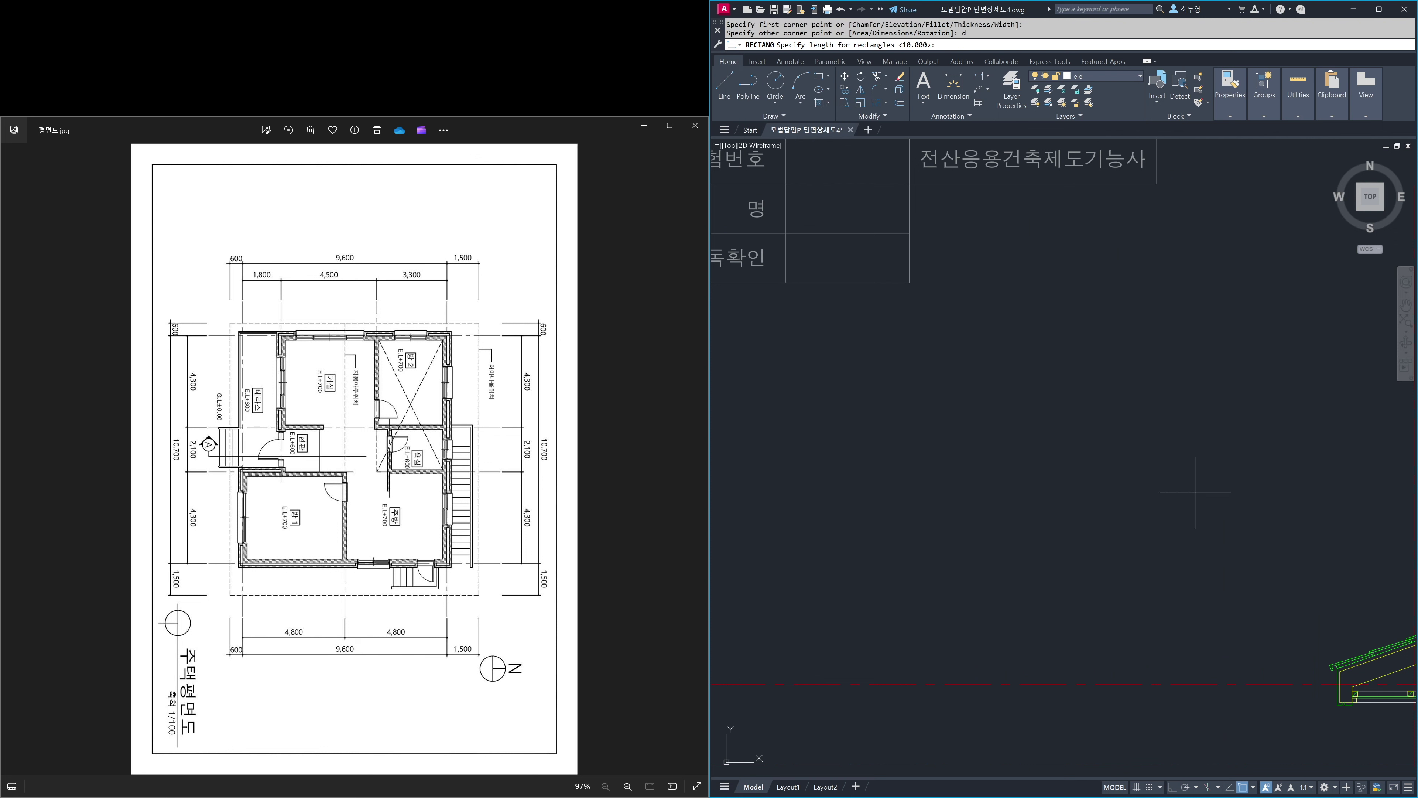
{"action": "type", "text": "1640"}
{"action": "key", "text": "Return"}
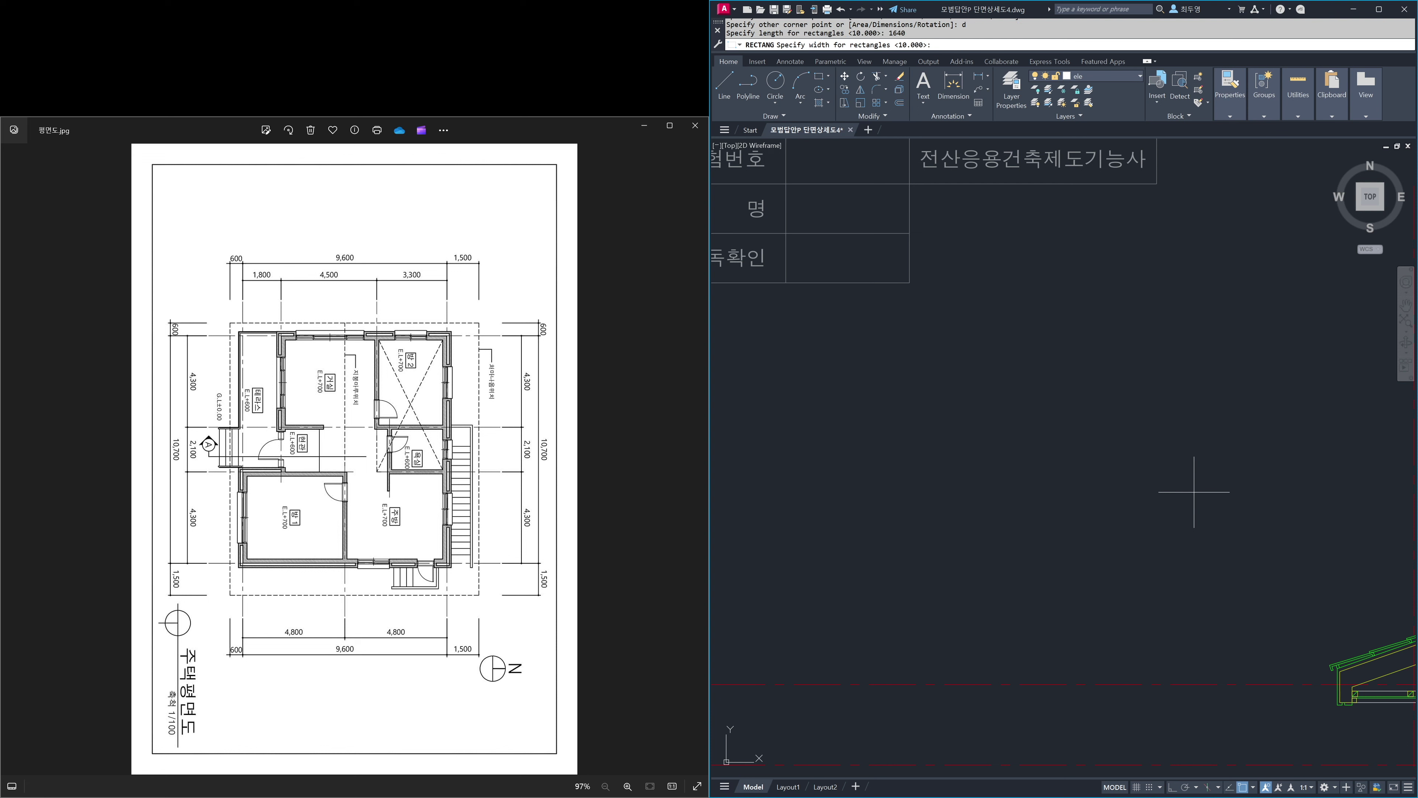
{"action": "key", "text": "Return"}
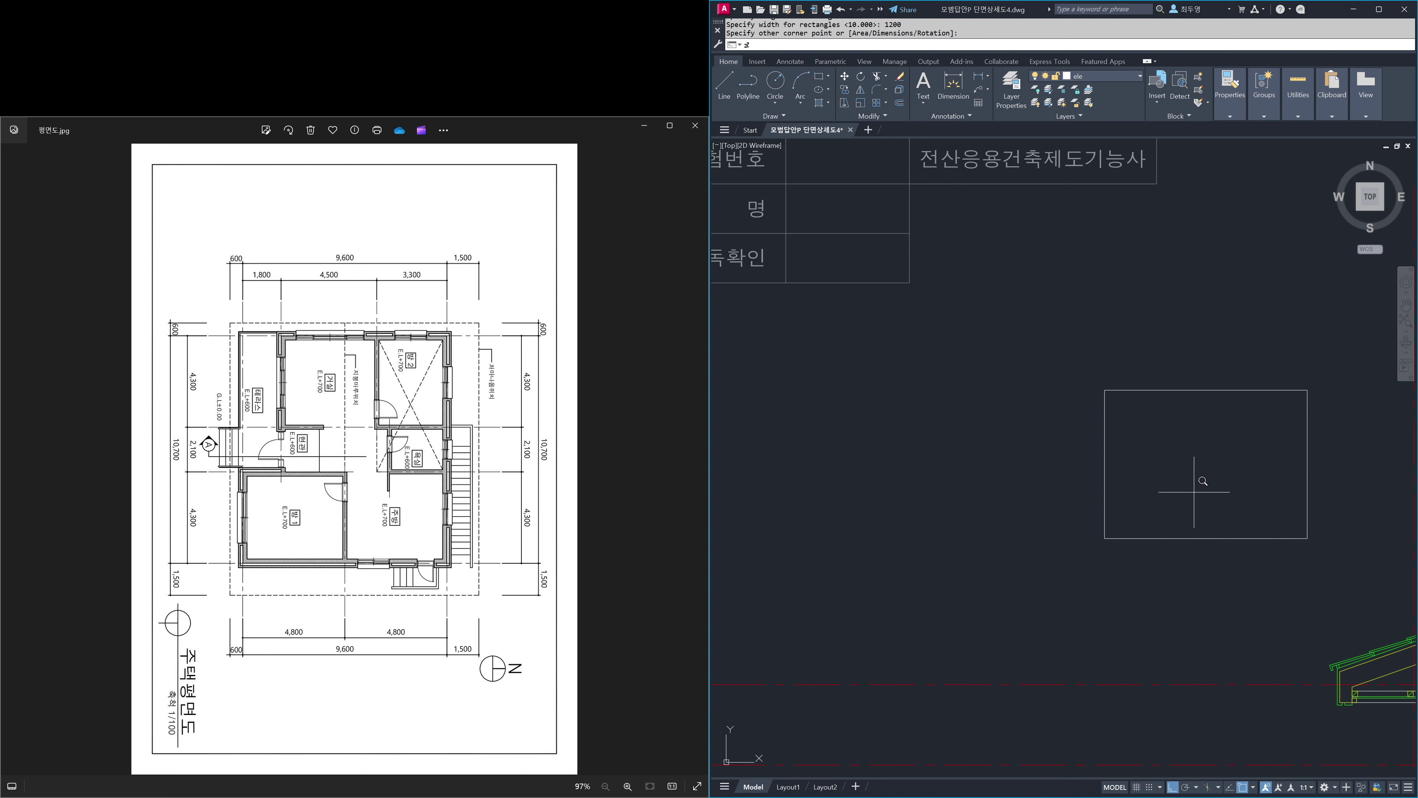
- Make fin the current layer and turn object snap off
{"action": "type", "text": "z"}
{"action": "key", "text": "Return"}
{"action": "left_click", "coordinate": [1072, 353]}
{"action": "left_click", "coordinate": [1313, 551]}
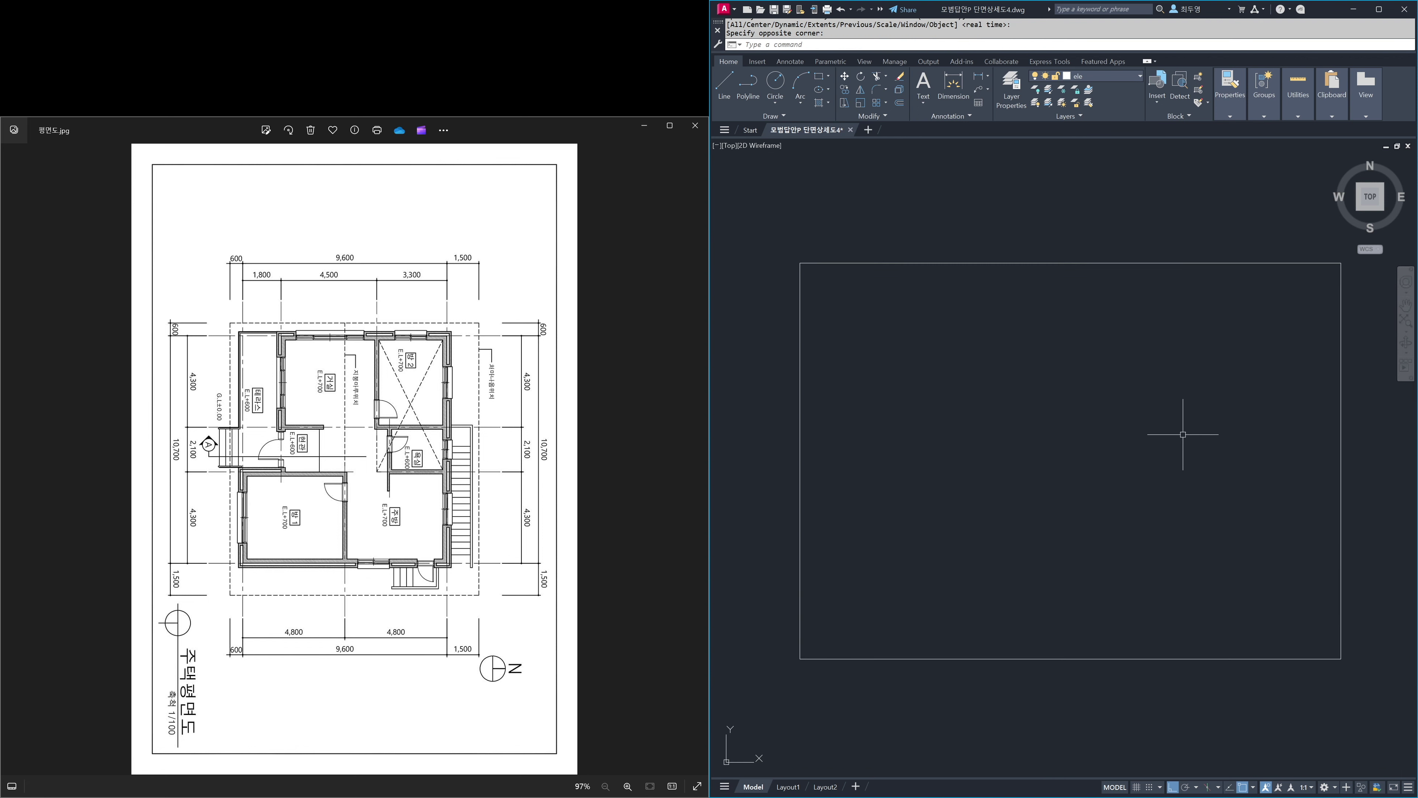
{"action": "left_click", "coordinate": [1102, 78]}
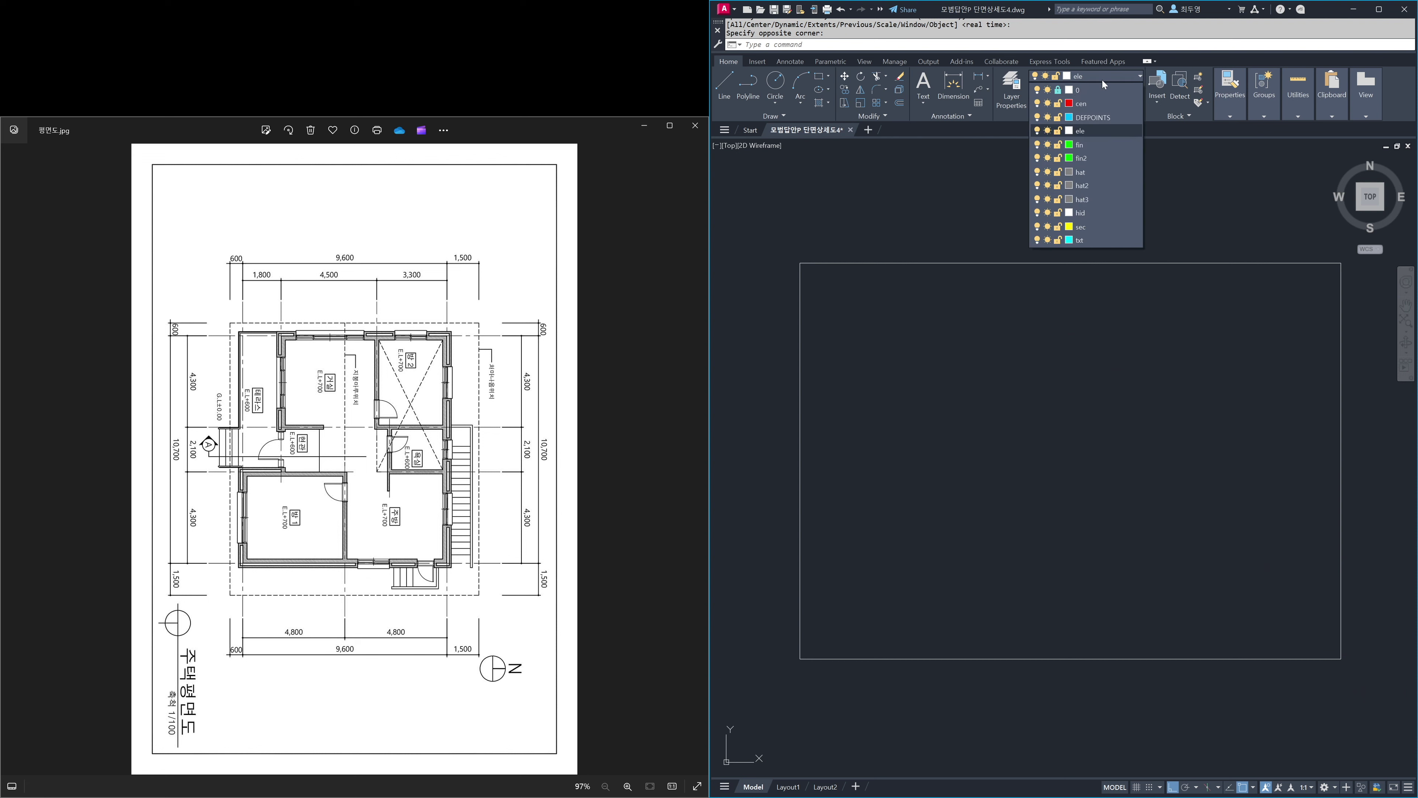
{"action": "left_click", "coordinate": [1096, 143]}
{"action": "key", "text": "F3"}
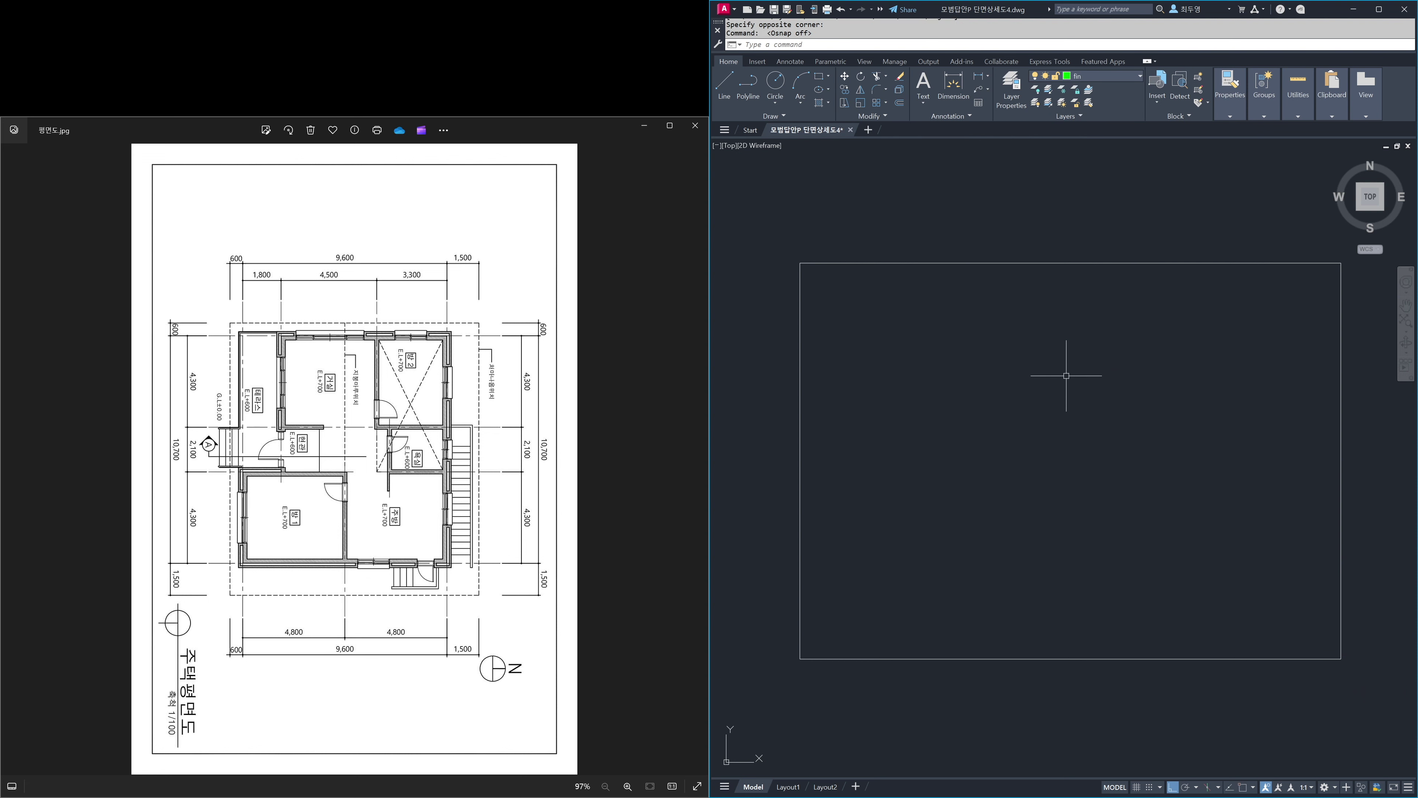
- Offset the window rectangle 40 inward, with the offset copy created on the current layer
{"action": "type", "text": "o"}
{"action": "key", "text": "Return"}
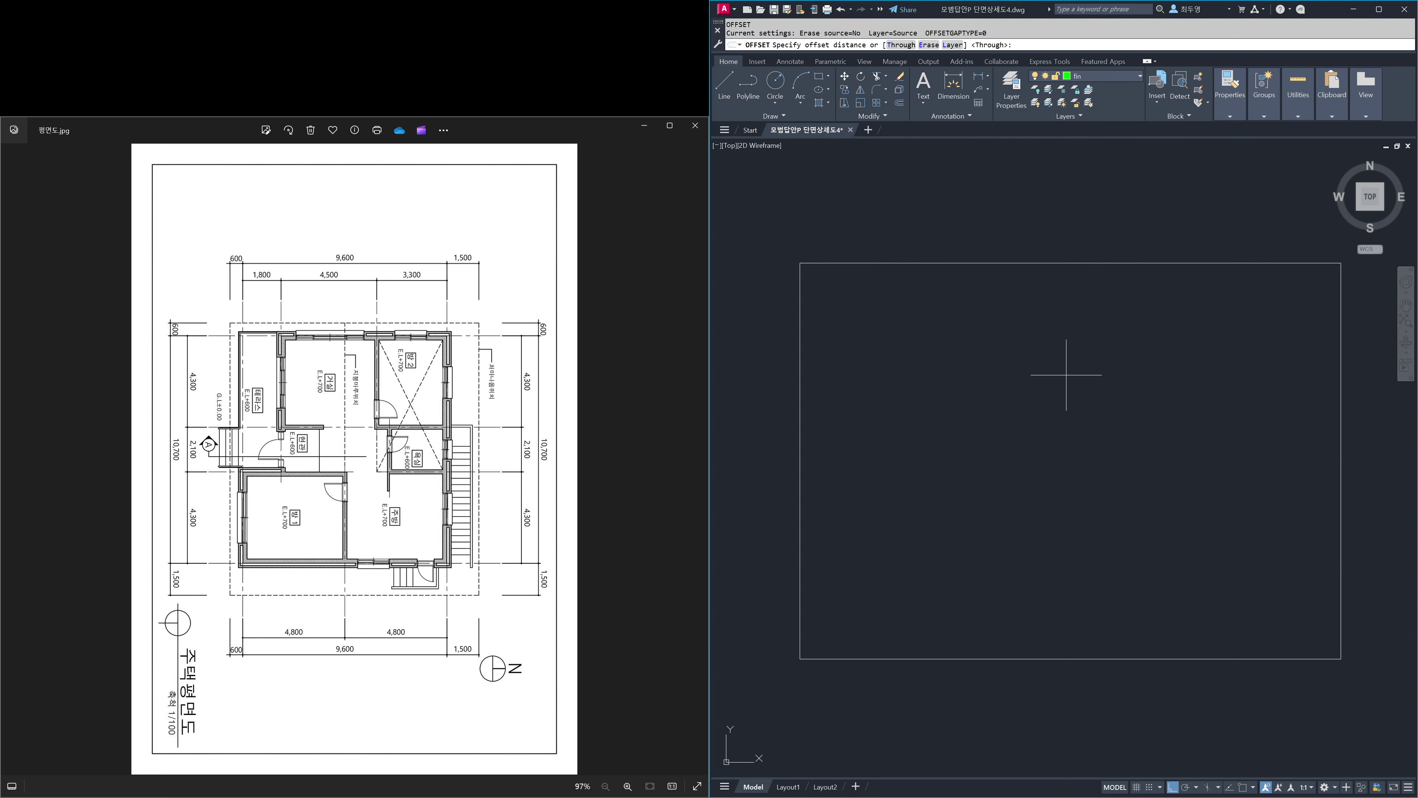
{"action": "type", "text": "l"}
{"action": "key", "text": "Return"}
{"action": "type", "text": "c"}
{"action": "key", "text": "Return"}
{"action": "key", "text": "Return"}
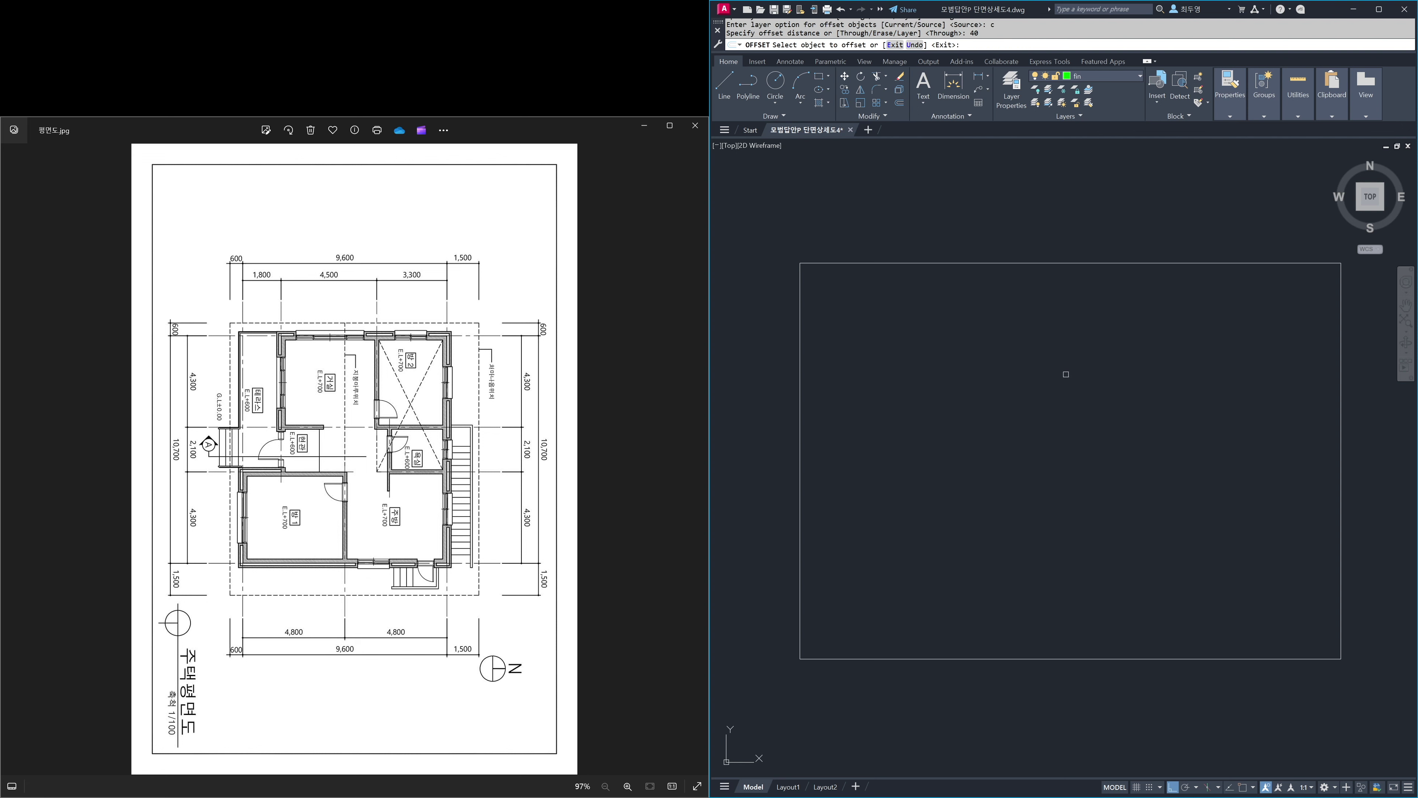
{"action": "left_click", "coordinate": [1068, 265]}
{"action": "left_click", "coordinate": [1069, 332]}
- Offset the green rectangle inward to form the inner sash outline, and turn object snap back on
{"action": "key", "text": "Return"}
{"action": "key", "text": "Return"}
{"action": "key", "text": "Return"}
{"action": "left_click", "coordinate": [1067, 276]}
{"action": "left_click", "coordinate": [1068, 358]}
{"action": "key", "text": "Return"}
{"action": "key", "text": "F3"}
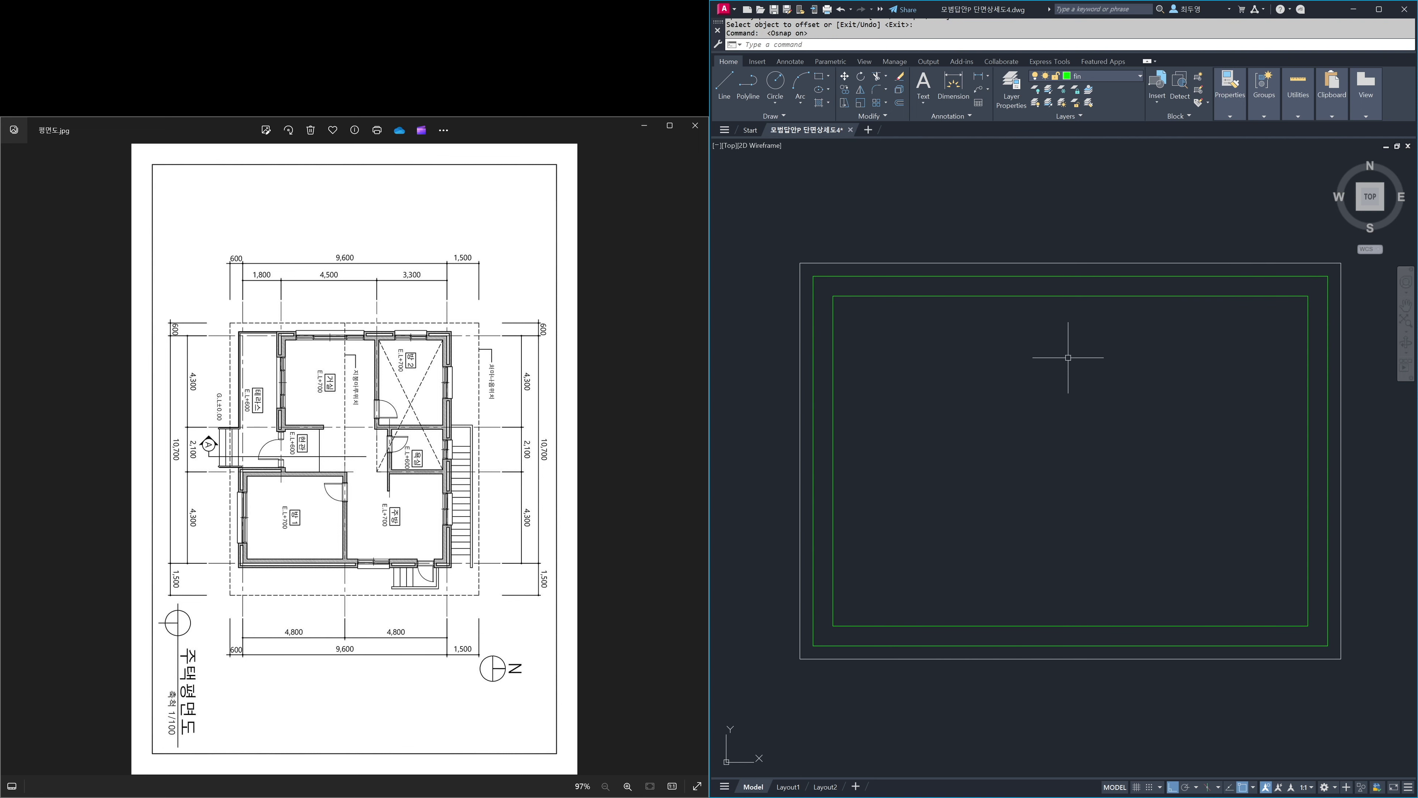
- Enable midpoint snapping and draw a vertical centre line from the bottom to the top edge of the outer green rectangle
{"action": "key", "text": "Return"}
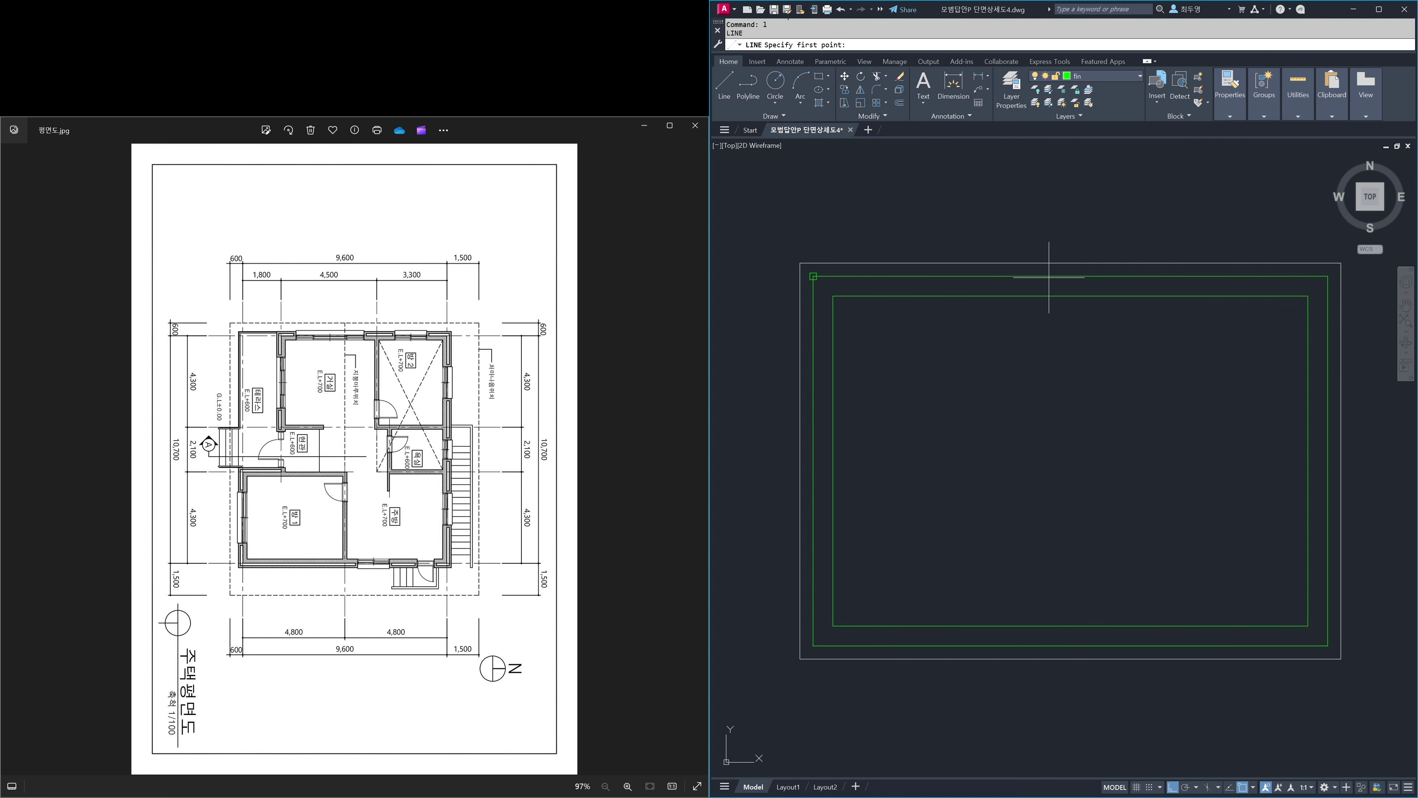
{"action": "right_click", "coordinate": [1243, 790]}
{"action": "left_click", "coordinate": [1274, 587]}
{"action": "left_click", "coordinate": [1173, 644]}
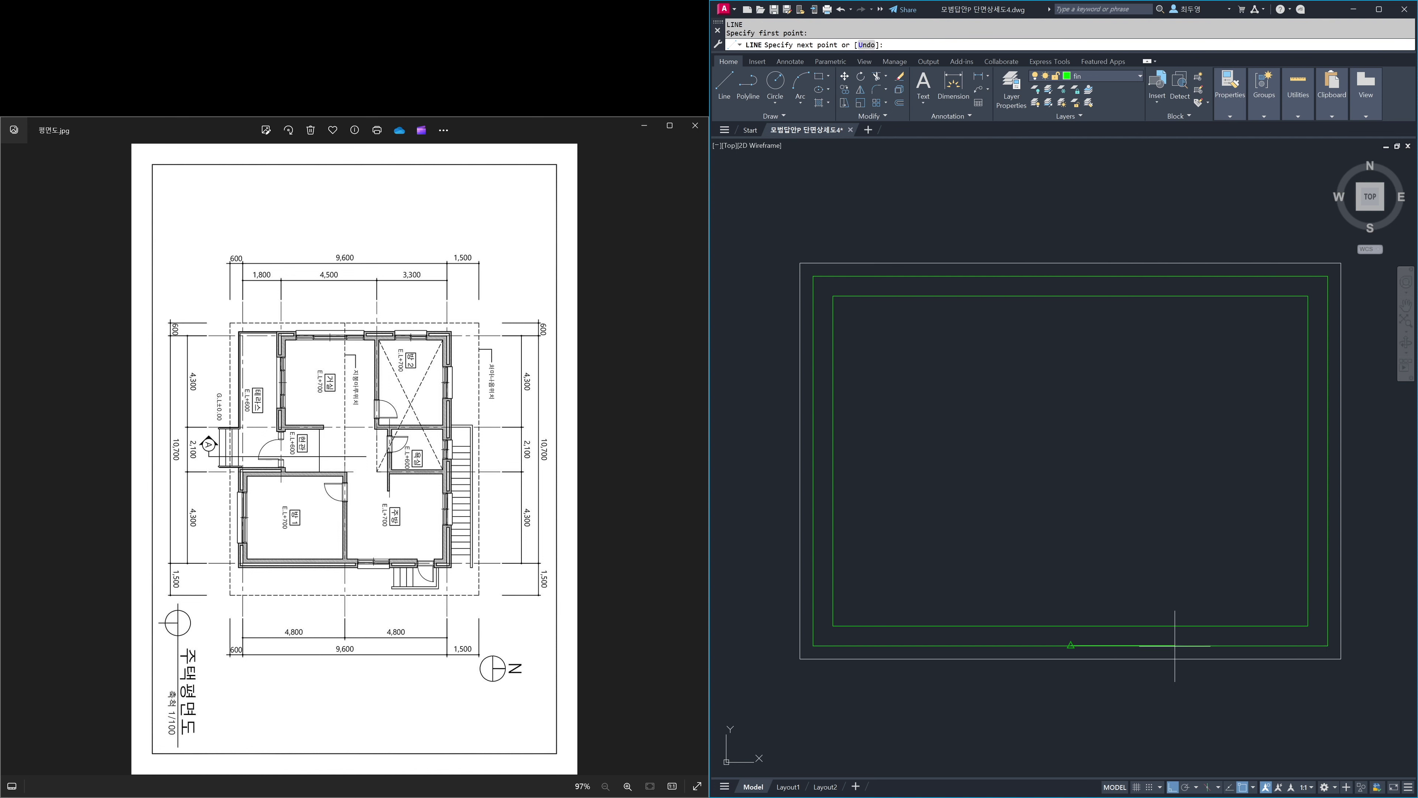
{"action": "left_click", "coordinate": [1161, 275]}
{"action": "key", "text": "Return"}
- Offset the vertical centre line by the same distance to both sides
{"action": "type", "text": "o"}
{"action": "key", "text": "Return"}
{"action": "type", "text": "3"}
{"action": "key", "text": "Return"}
{"action": "left_click", "coordinate": [1070, 418]}
{"action": "left_click", "coordinate": [1101, 419]}
{"action": "left_click", "coordinate": [1070, 417]}
{"action": "left_click", "coordinate": [1005, 418]}
{"action": "key", "text": "Return"}
- Erase the original vertical centre line between the two offset lines
{"action": "type", "text": "e"}
{"action": "key", "text": "Return"}
{"action": "left_click", "coordinate": [1070, 416]}
{"action": "key", "text": "Return"}
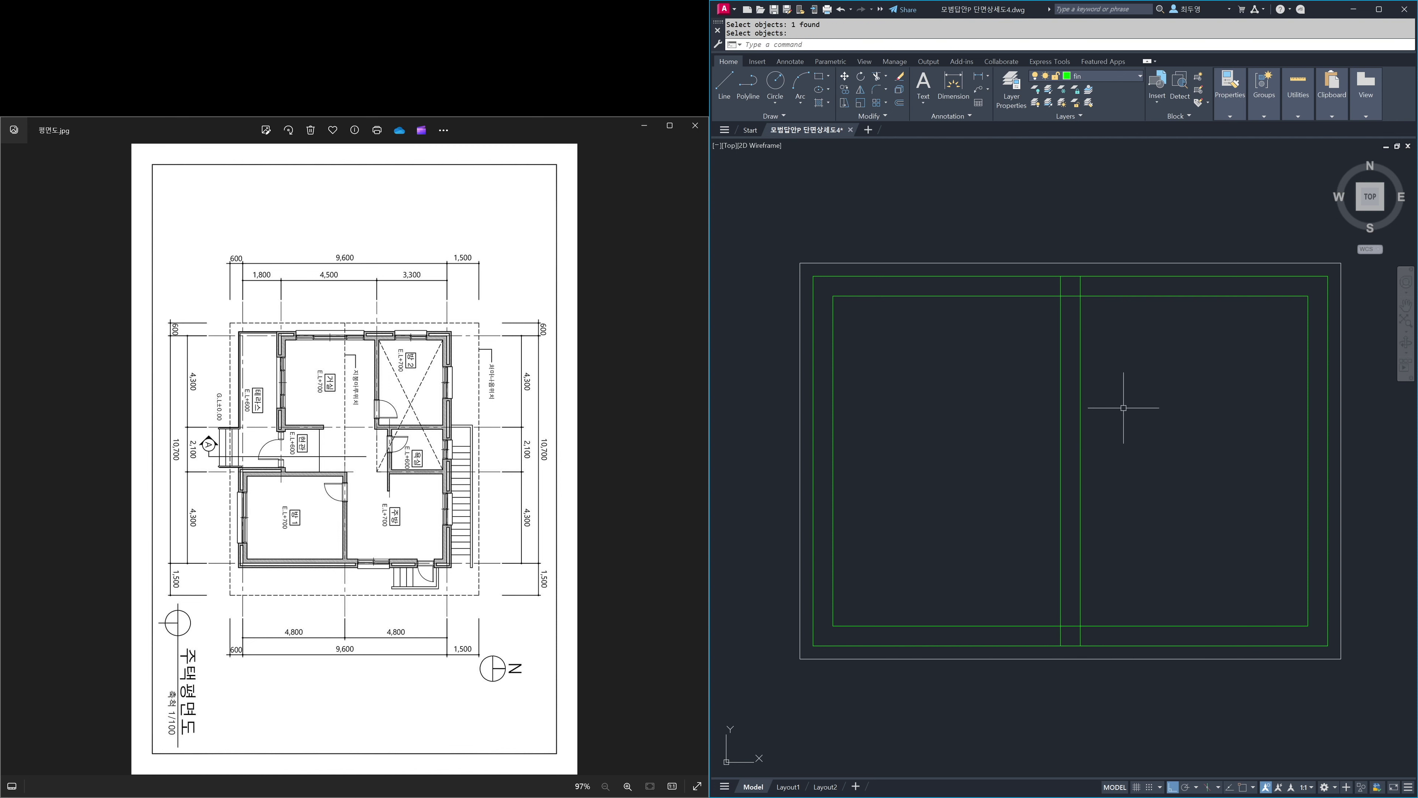
- Trim the inner rectangle between the two middle lines and the left middle line's ends beyond the inner rectangle
{"action": "key", "text": "Return"}
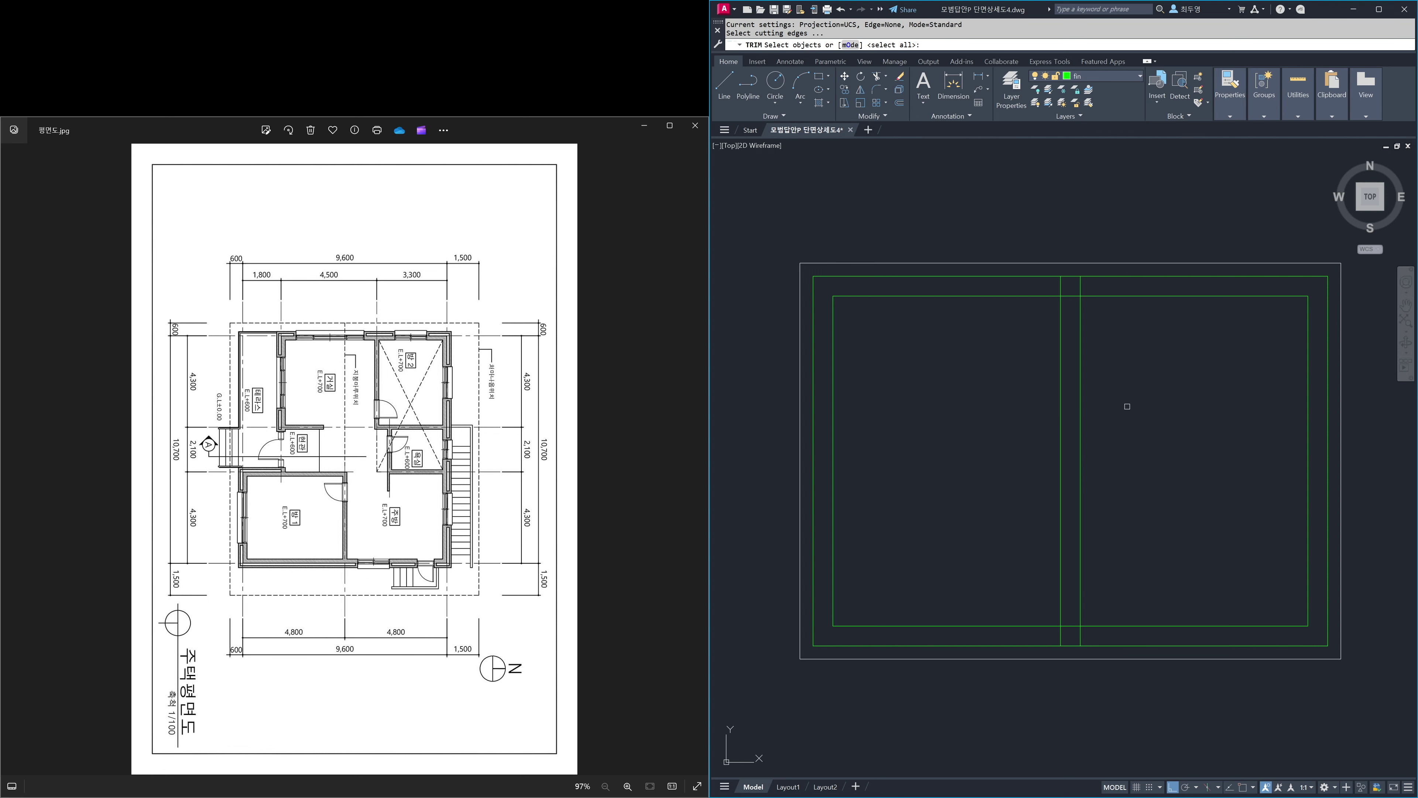
{"action": "key", "text": "Return"}
{"action": "left_click", "coordinate": [1069, 292]}
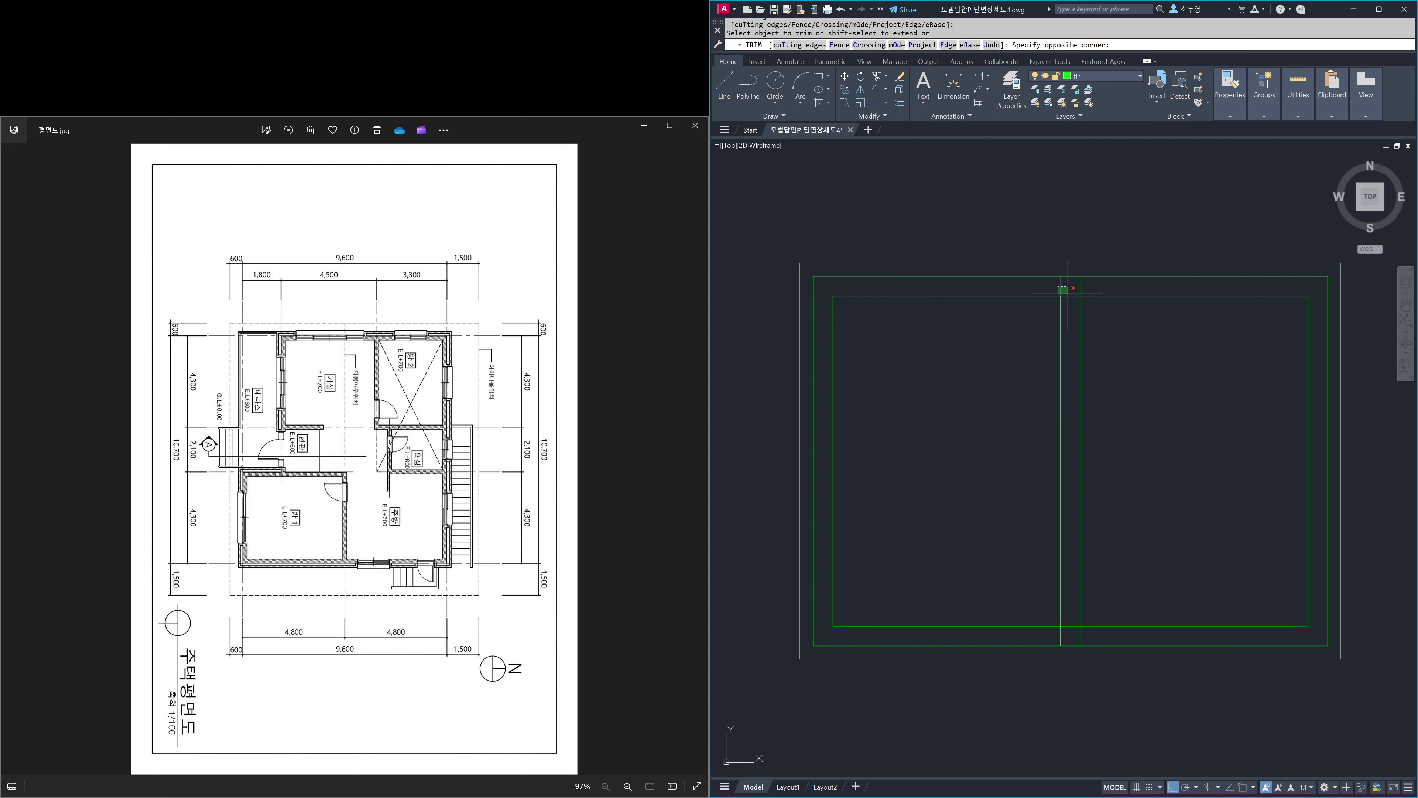
{"action": "left_click", "coordinate": [1069, 297]}
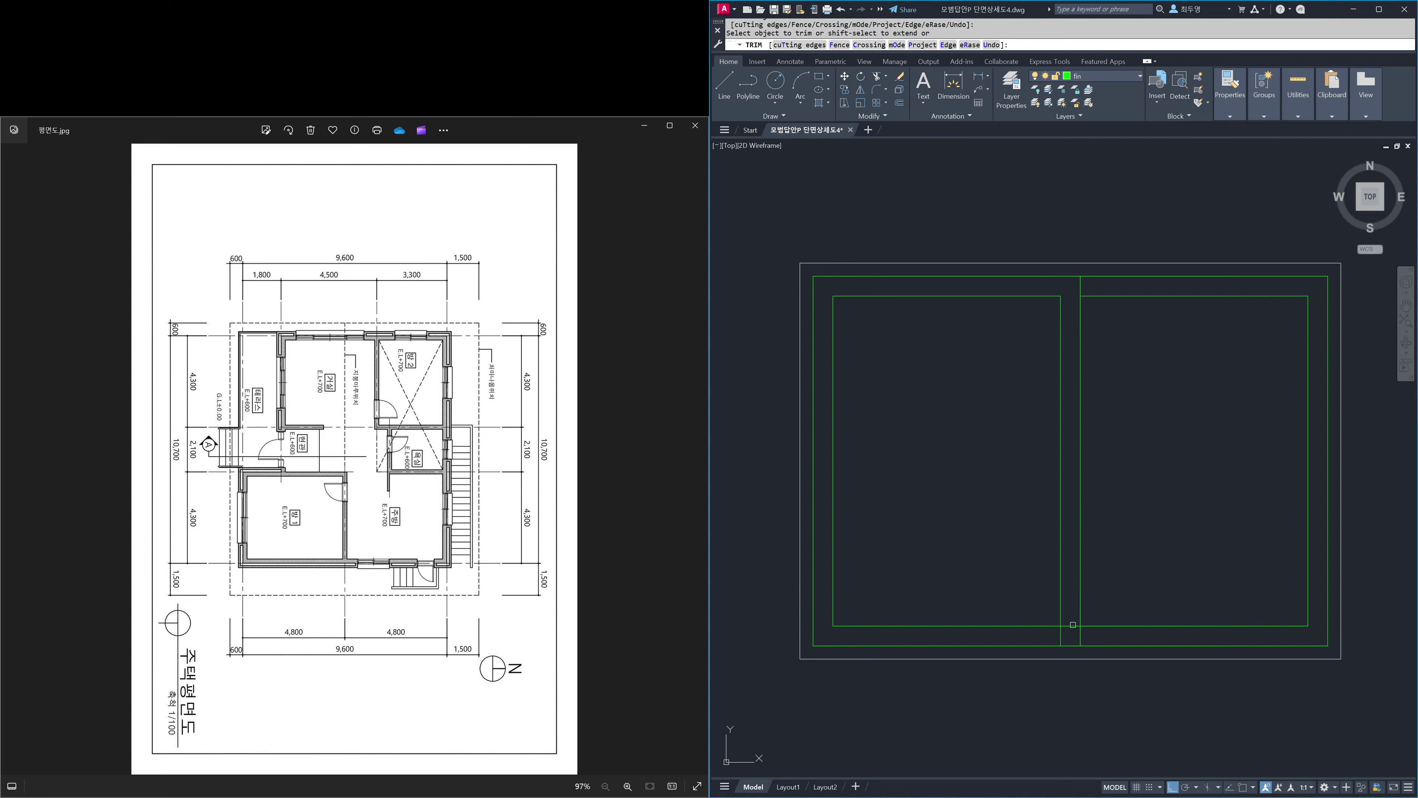
{"action": "key", "text": "Return"}
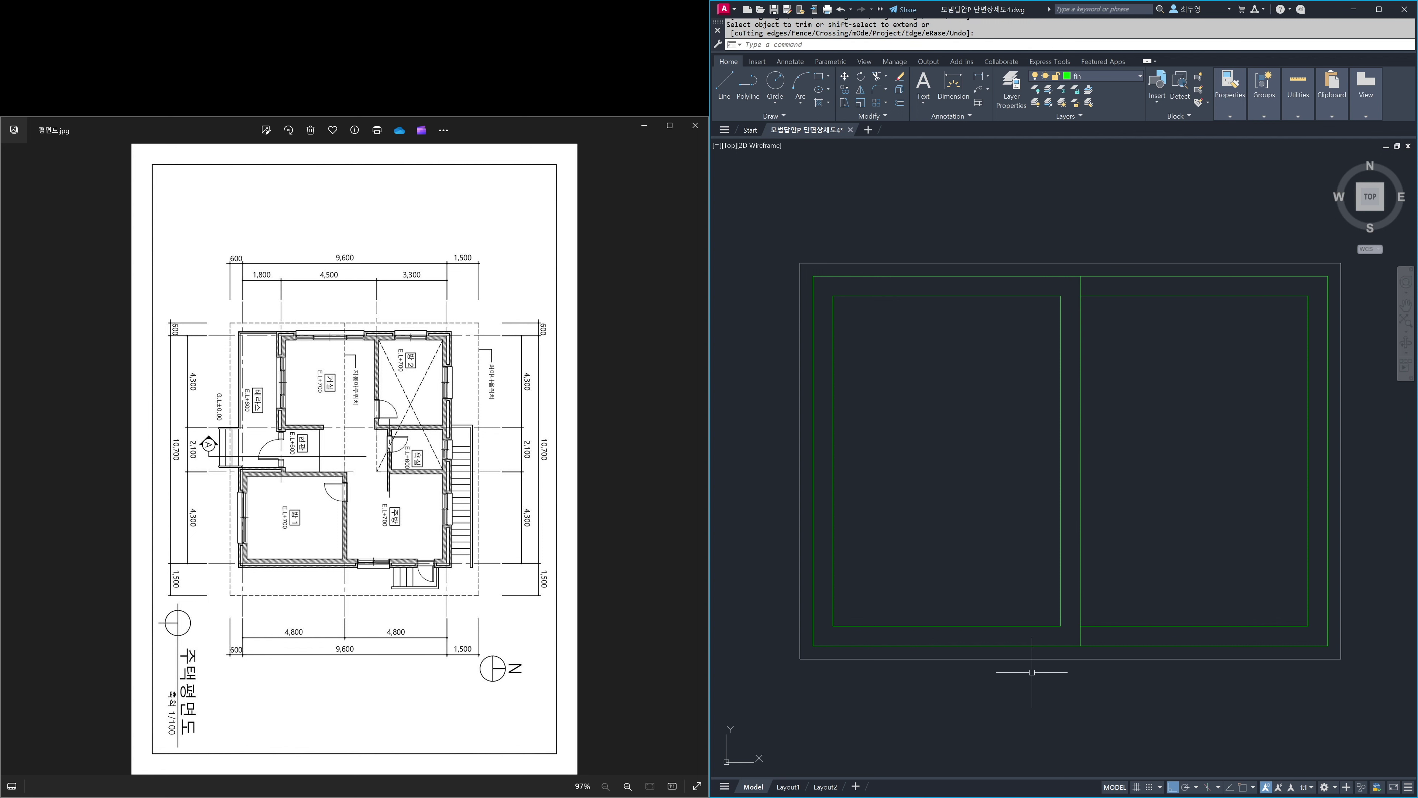
- Draw a three-sided polygon above the window, defined by a vertical edge 100 long and pointing right
{"action": "key", "text": "Return"}
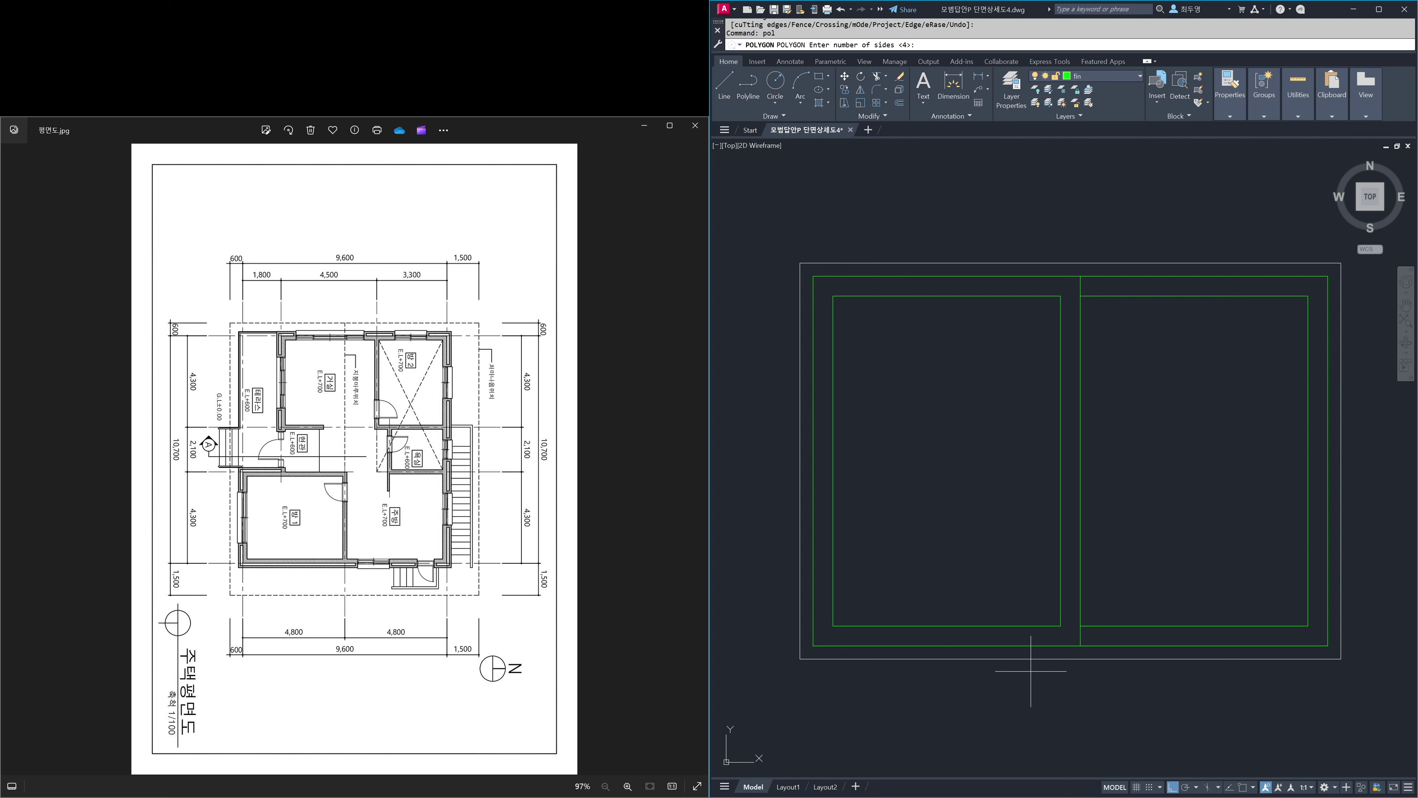
{"action": "type", "text": "3"}
{"action": "key", "text": "Return"}
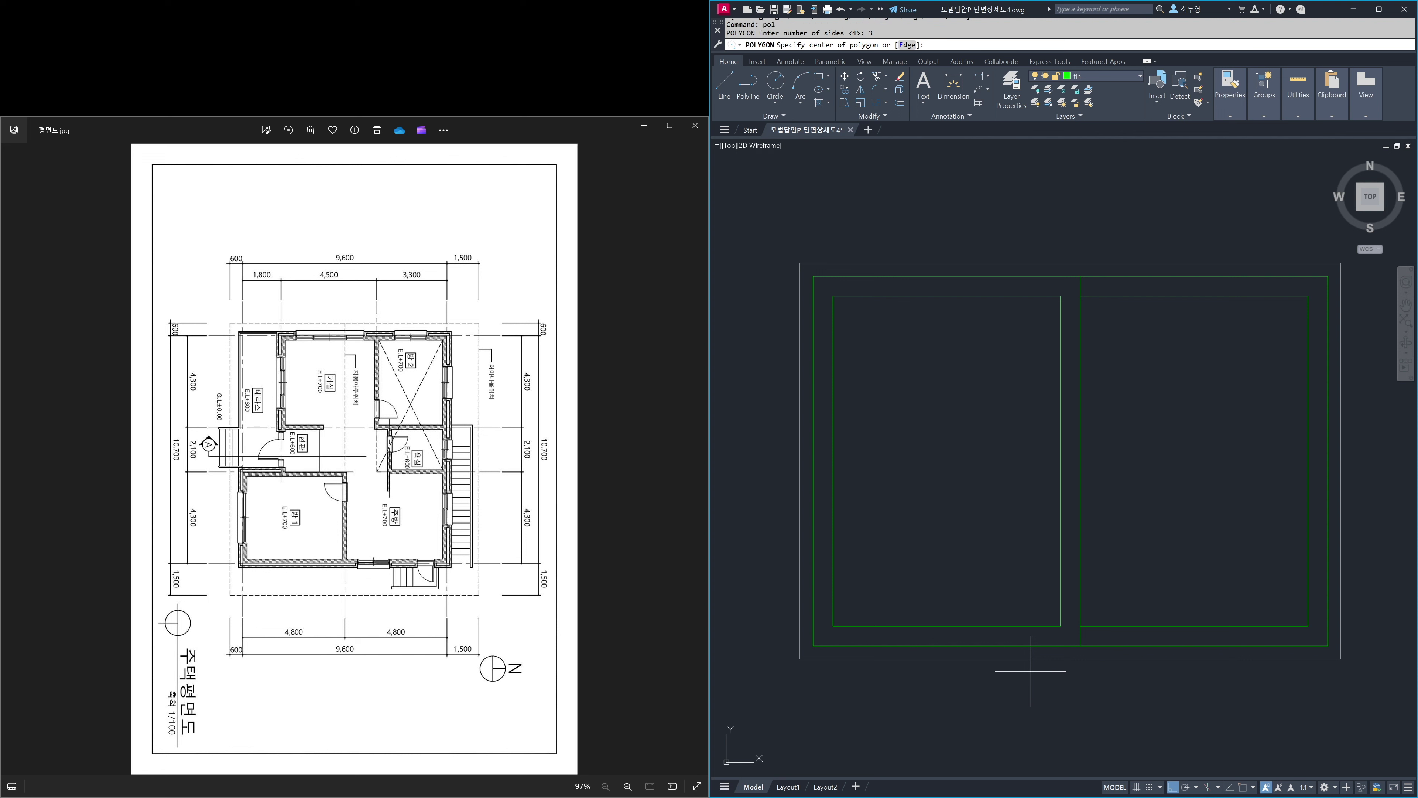
{"action": "type", "text": "e"}
{"action": "key", "text": "Return"}
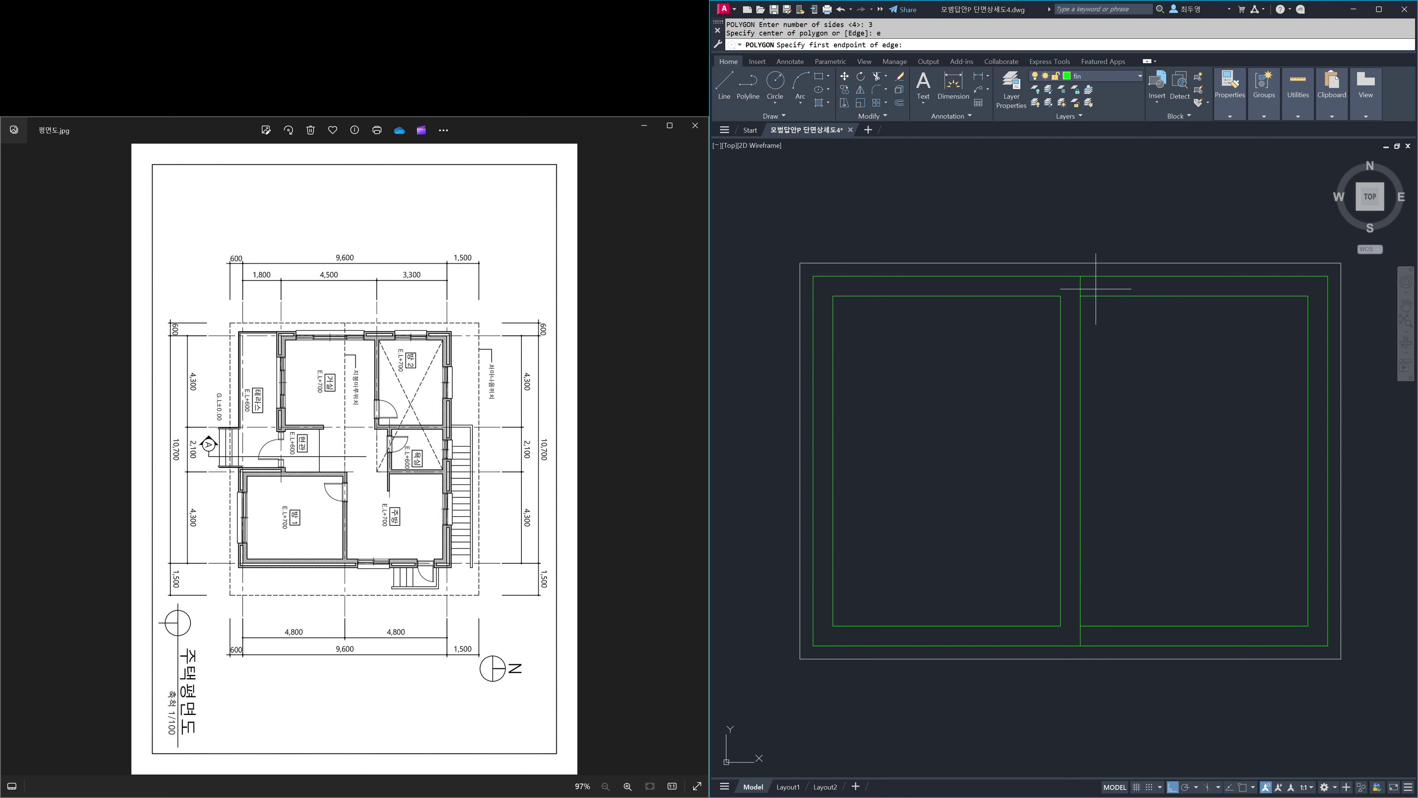
{"action": "left_click", "coordinate": [1061, 201]}
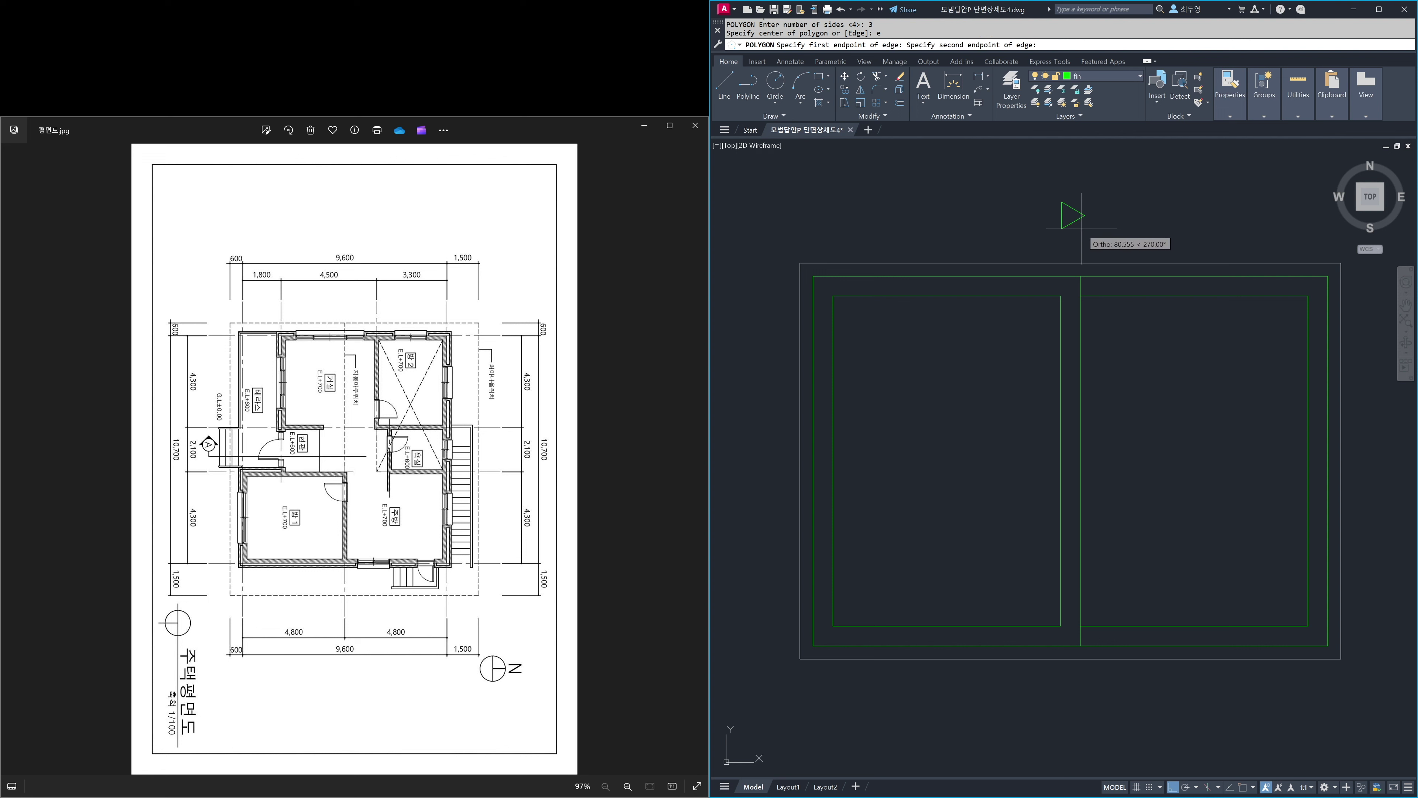
{"action": "key", "text": "Return"}
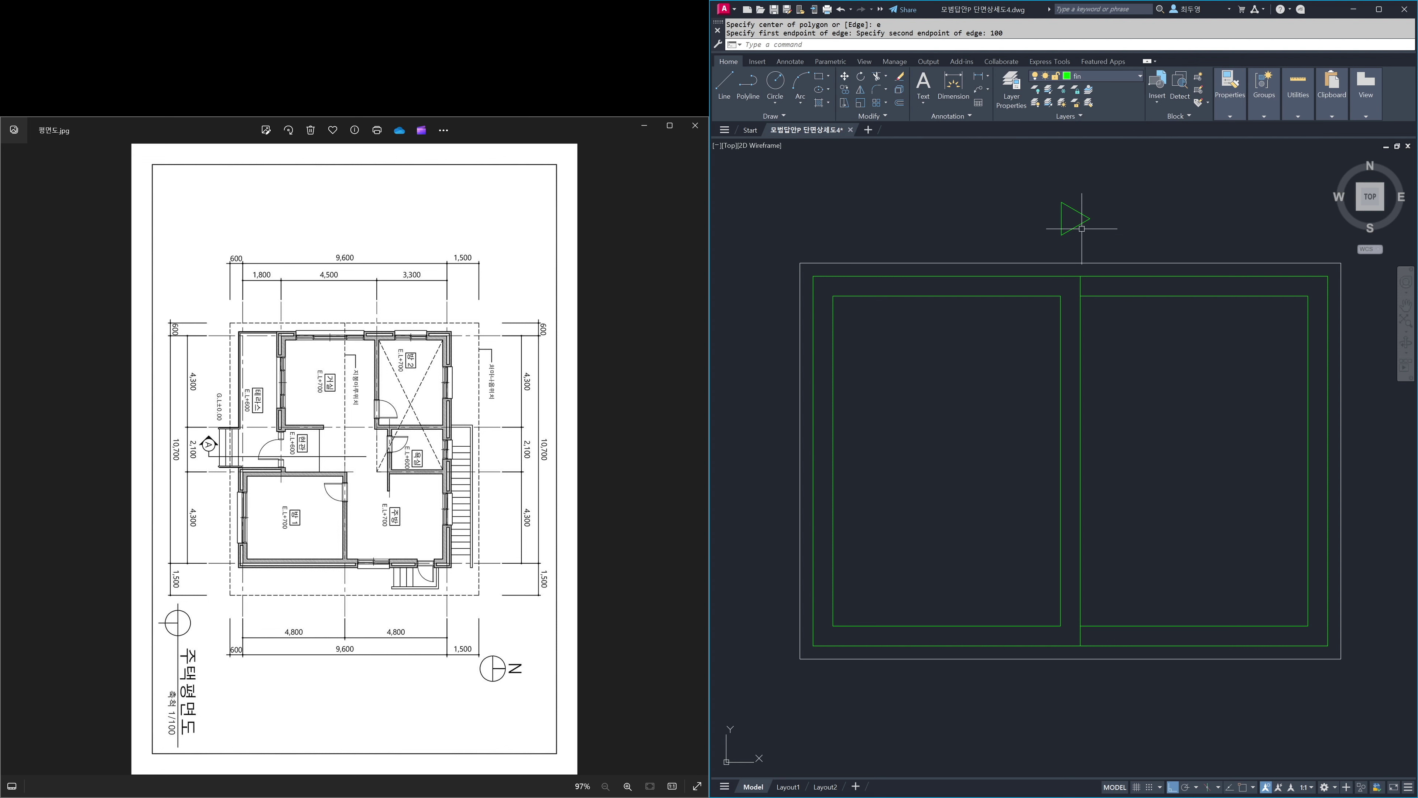
- Draw a horizontal line from the triangle's tip leftward through the triangle as the arrow shaft
{"action": "type", "text": "l"}
{"action": "key", "text": "Return"}
{"action": "left_click", "coordinate": [1086, 218]}
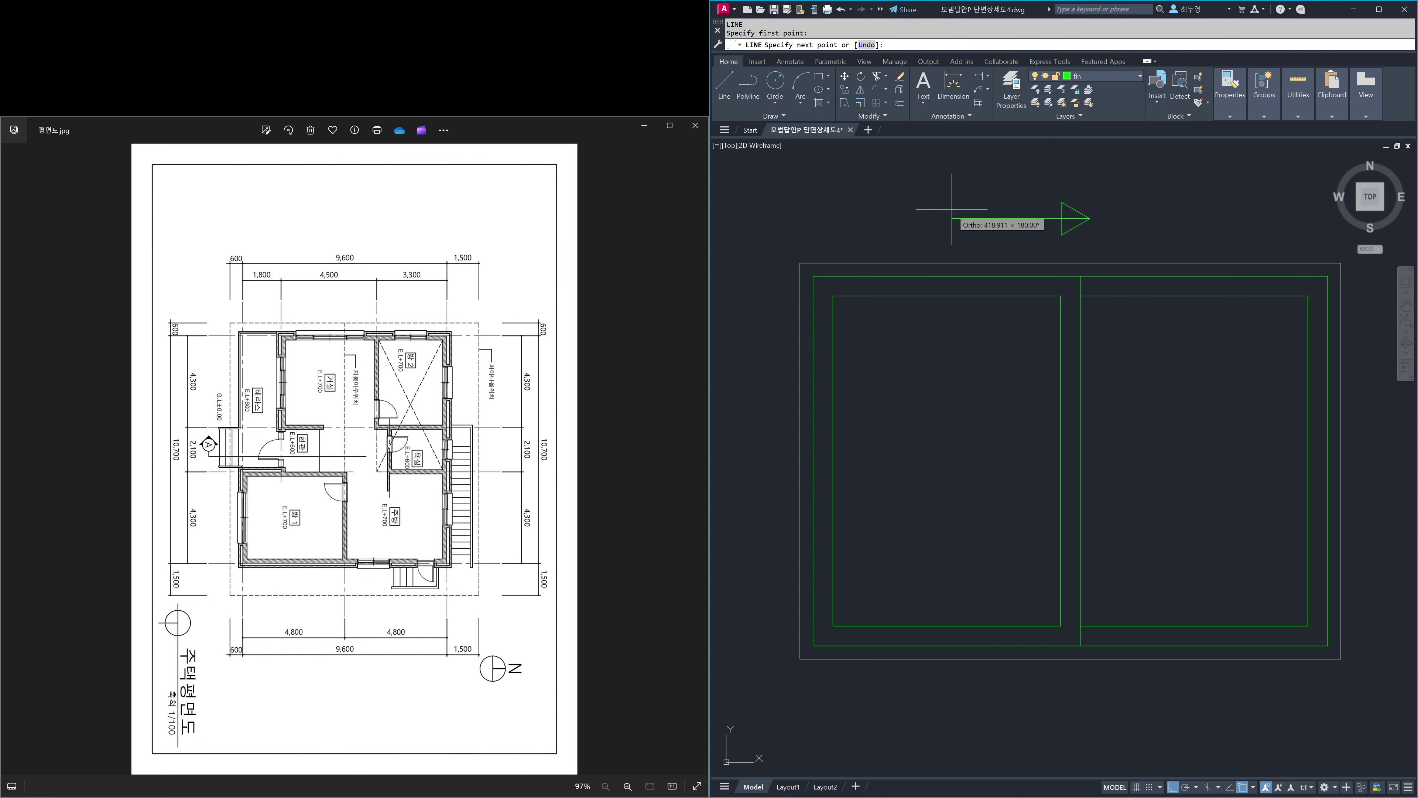
{"action": "left_click", "coordinate": [932, 218]}
{"action": "key", "text": "Return"}
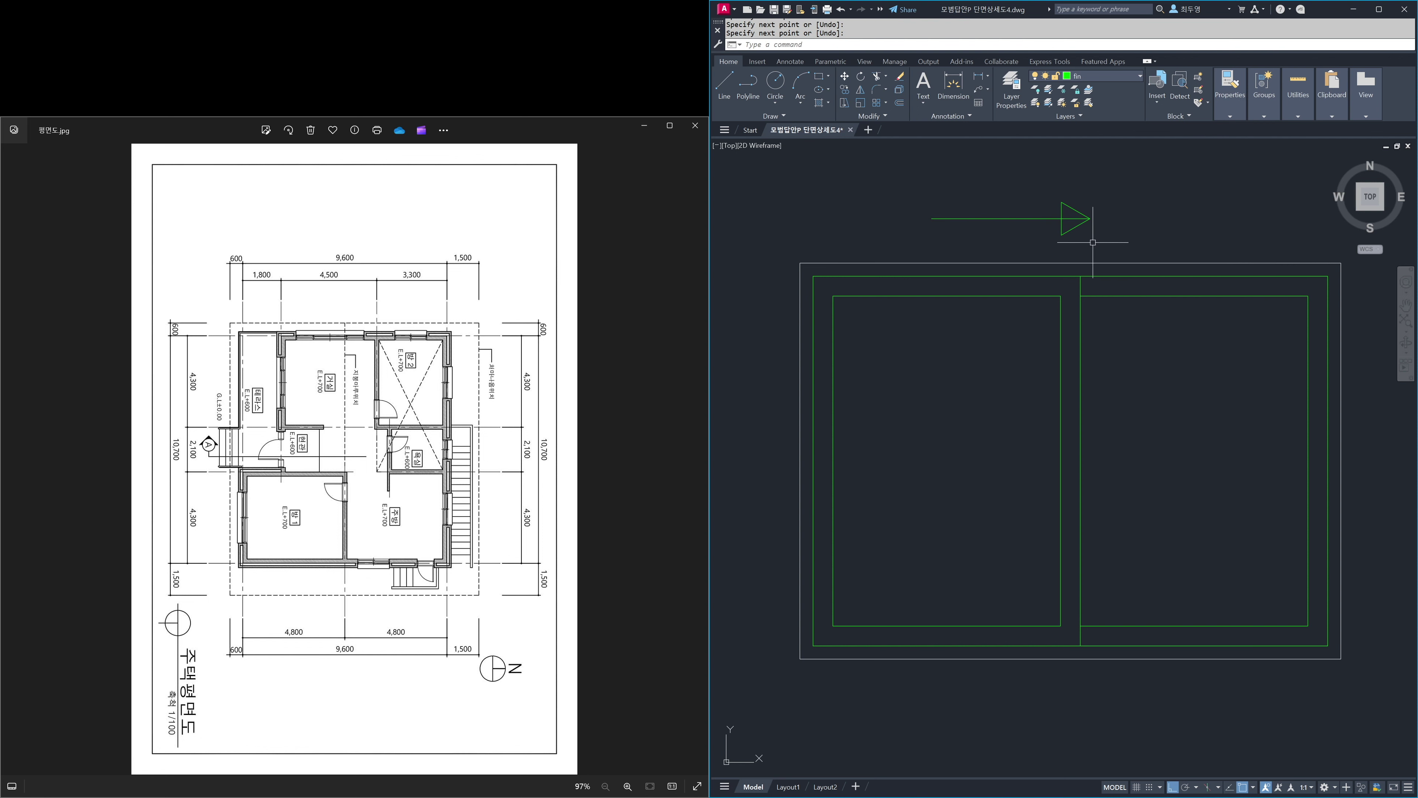
- Trim away the triangle's lower half and put the resulting half arrow on the hat layer
{"action": "type", "text": "tr"}
{"action": "key", "text": "Return"}
{"action": "key", "text": "Return"}
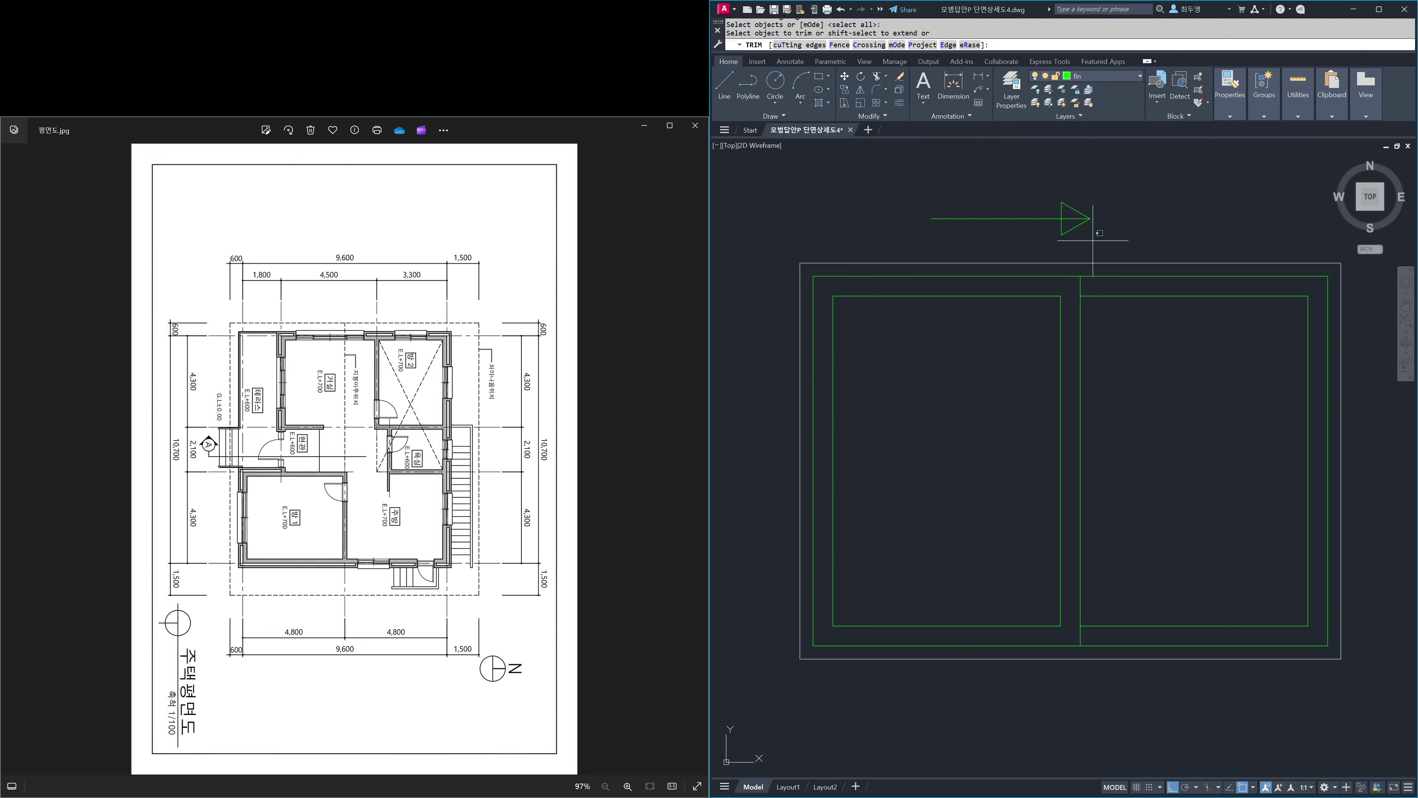
{"action": "left_click", "coordinate": [1085, 215]}
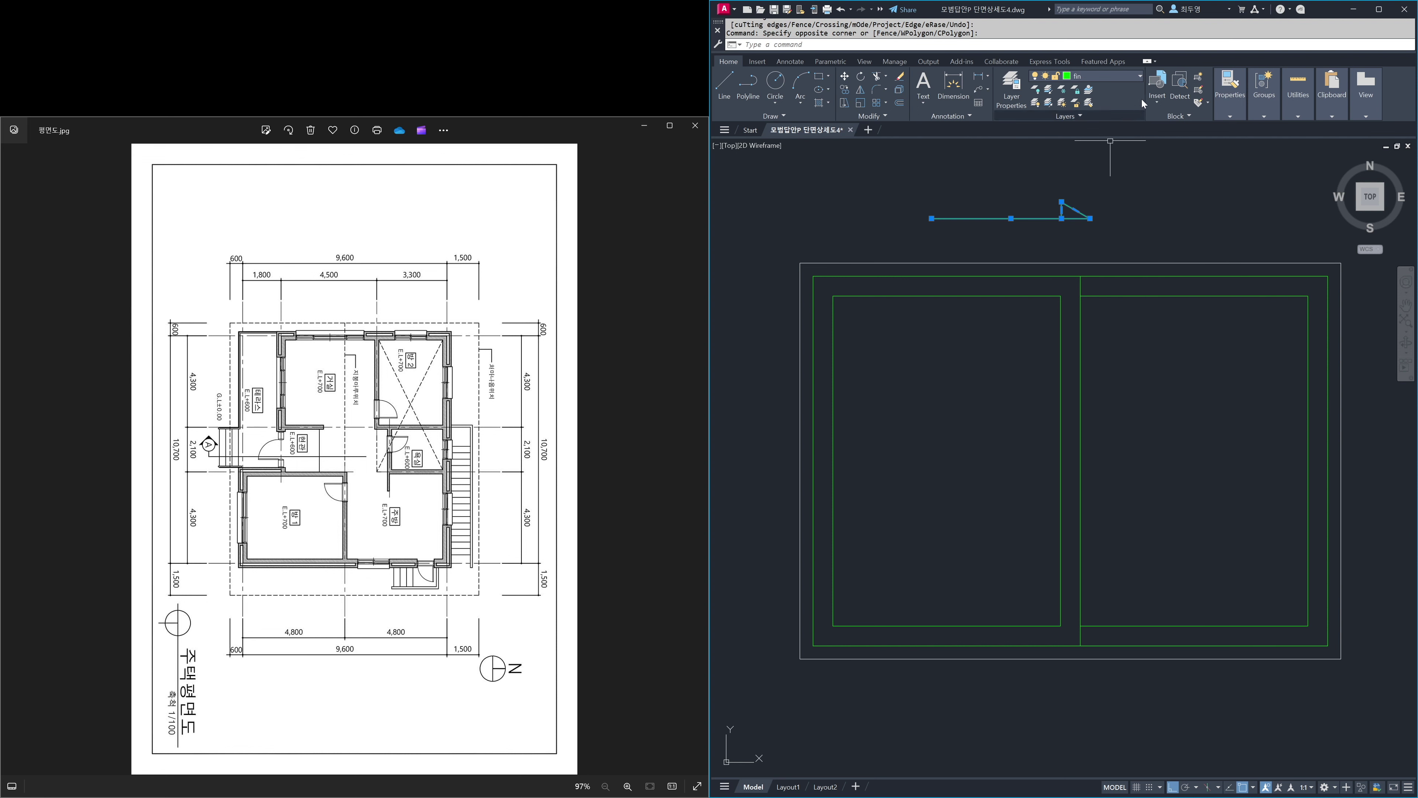
{"action": "left_click", "coordinate": [1120, 77]}
{"action": "left_click", "coordinate": [1106, 171]}
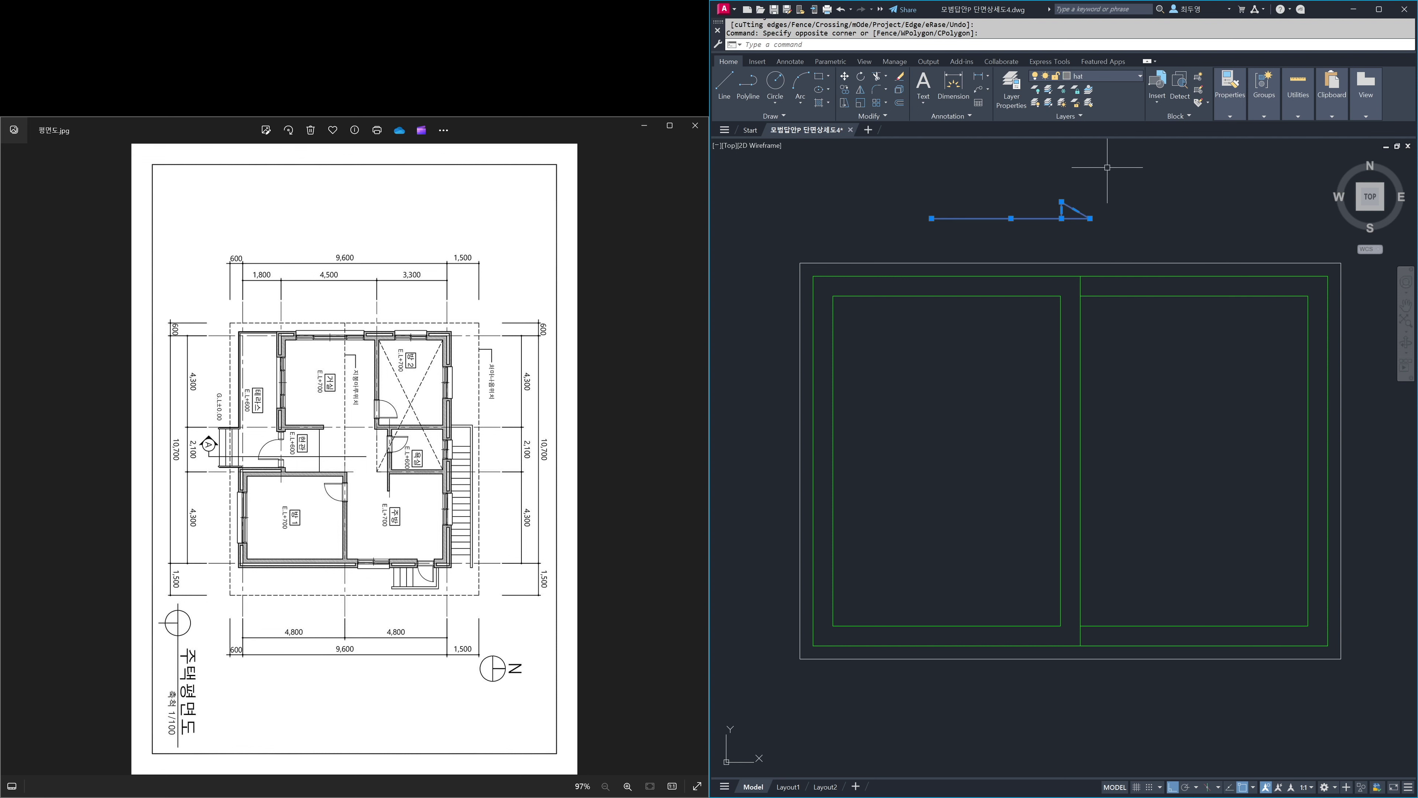
- Move the arrow by its tip to the midpoint of the left sash's inner right edge, with ortho off
{"action": "type", "text": "m"}
{"action": "key", "text": "Return"}
{"action": "left_click", "coordinate": [1090, 218]}
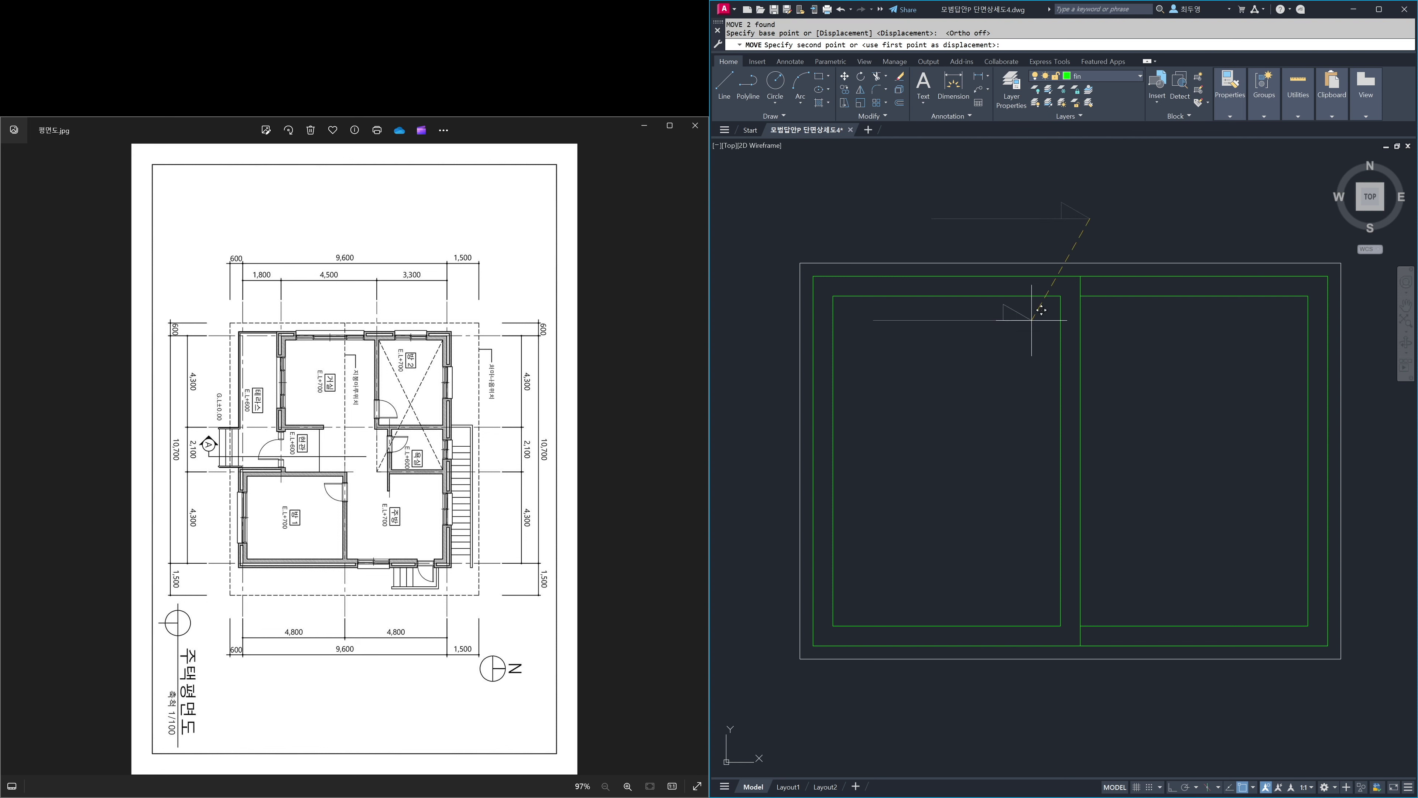
{"action": "left_click", "coordinate": [1060, 461]}
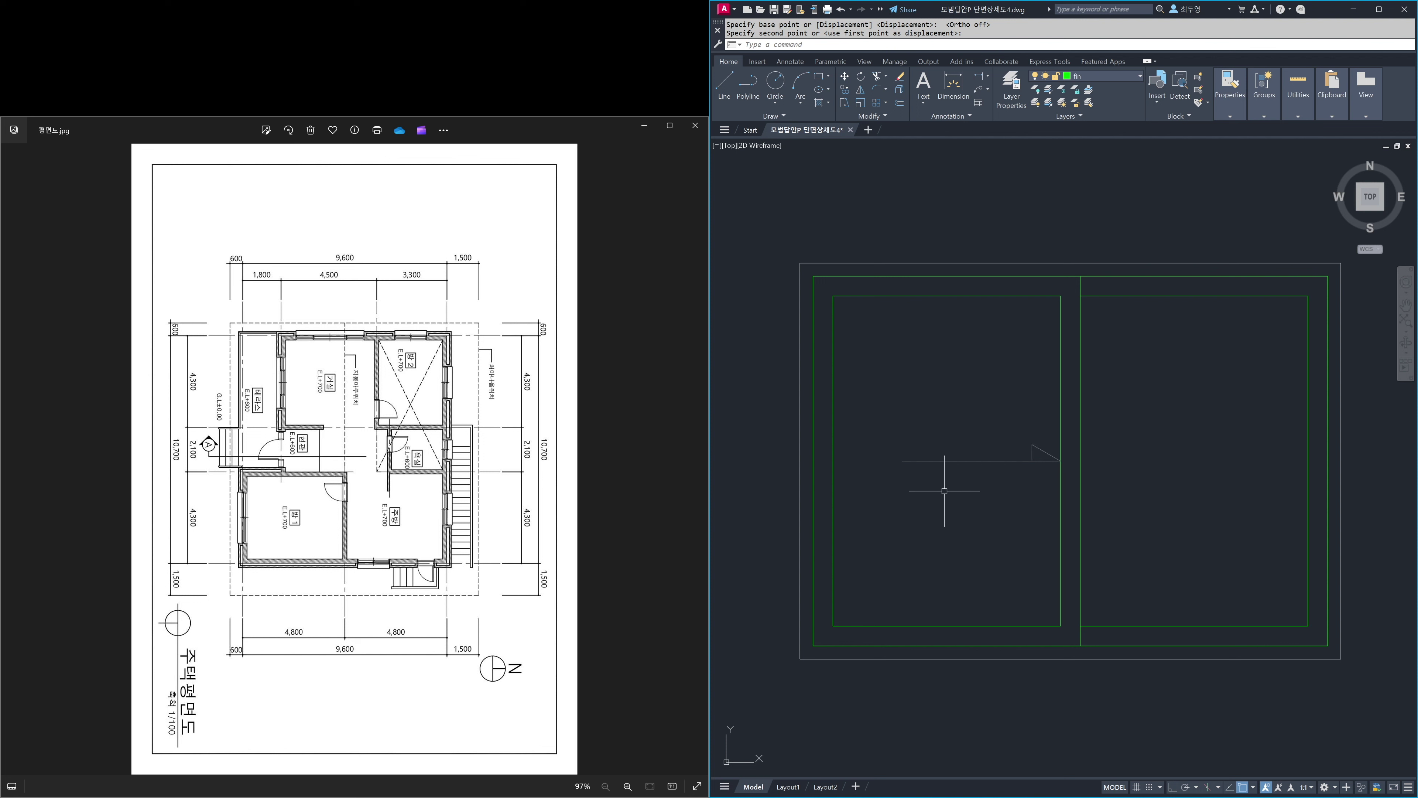
- Turn ortho on and shorten the arrow's shaft slightly from its tail end
{"action": "key", "text": "F8"}
{"action": "left_click", "coordinate": [934, 461]}
{"action": "left_click", "coordinate": [902, 461]}
{"action": "key", "text": "Escape"}
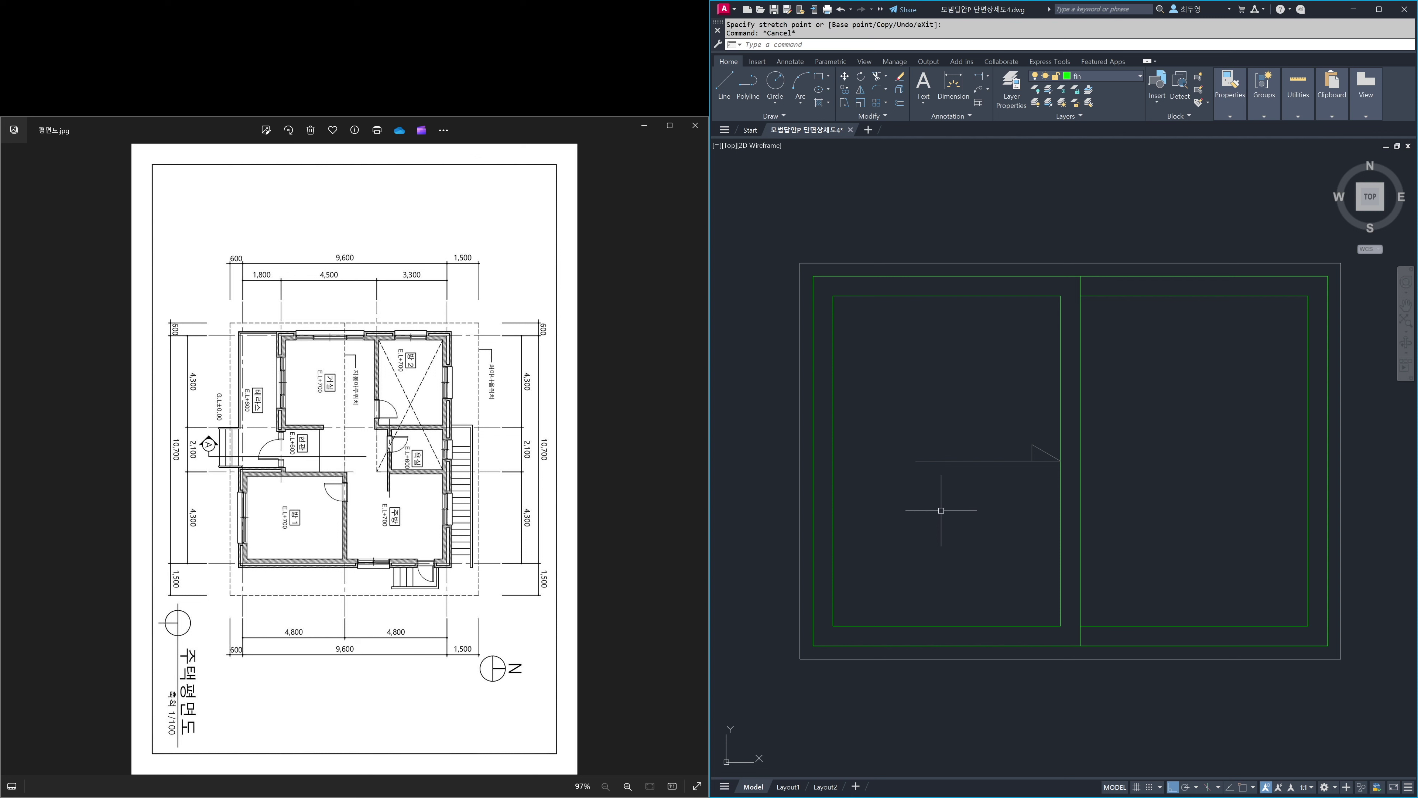
- Mirror the arrow about the window's vertical centre axis into the right sash, keeping the original
{"action": "key", "text": "F3"}
{"action": "type", "text": "mi"}
{"action": "key", "text": "Return"}
{"action": "left_click", "coordinate": [1043, 483]}
{"action": "left_click", "coordinate": [1012, 437]}
{"action": "key", "text": "Return"}
{"action": "left_click", "coordinate": [1062, 260]}
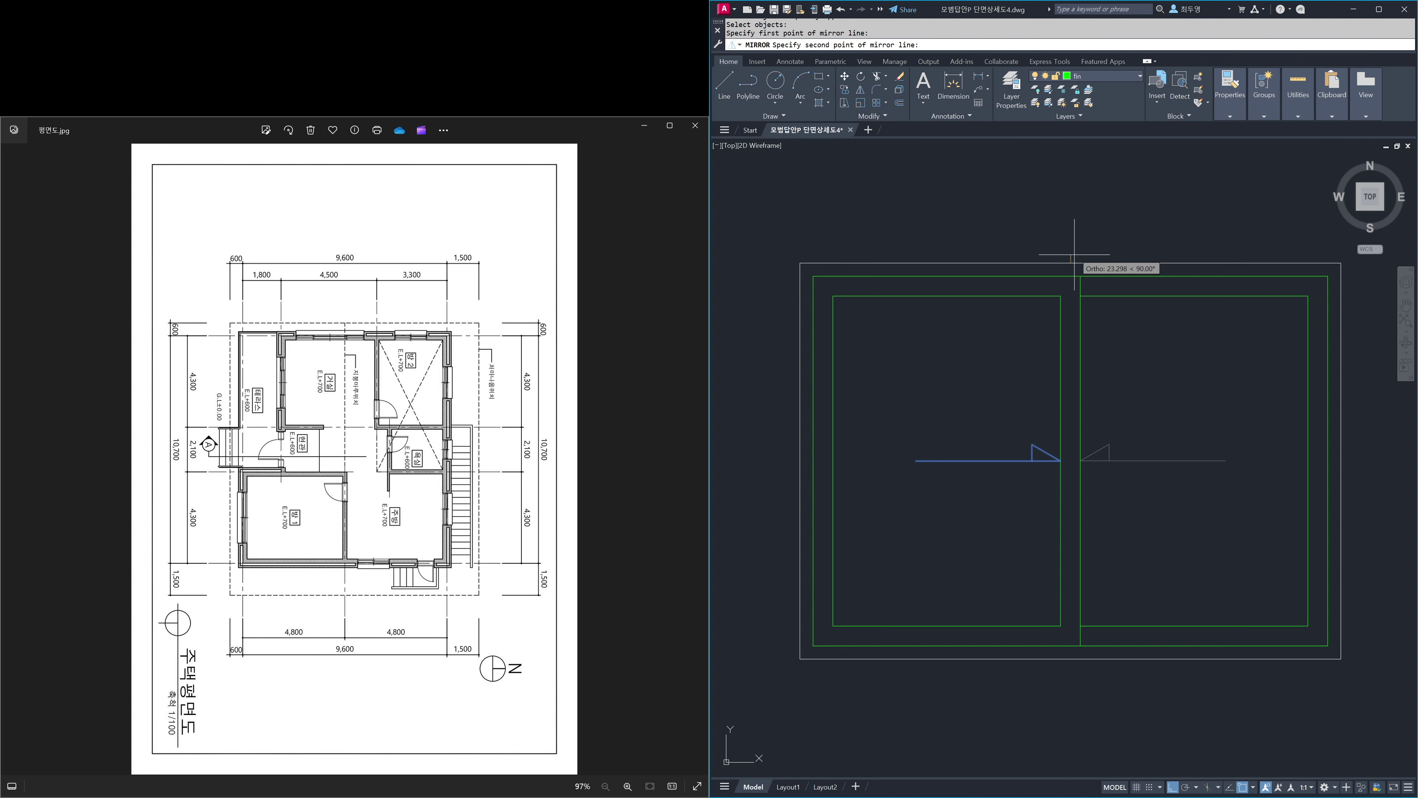
{"action": "left_click", "coordinate": [1084, 197]}
{"action": "key", "text": "Return"}
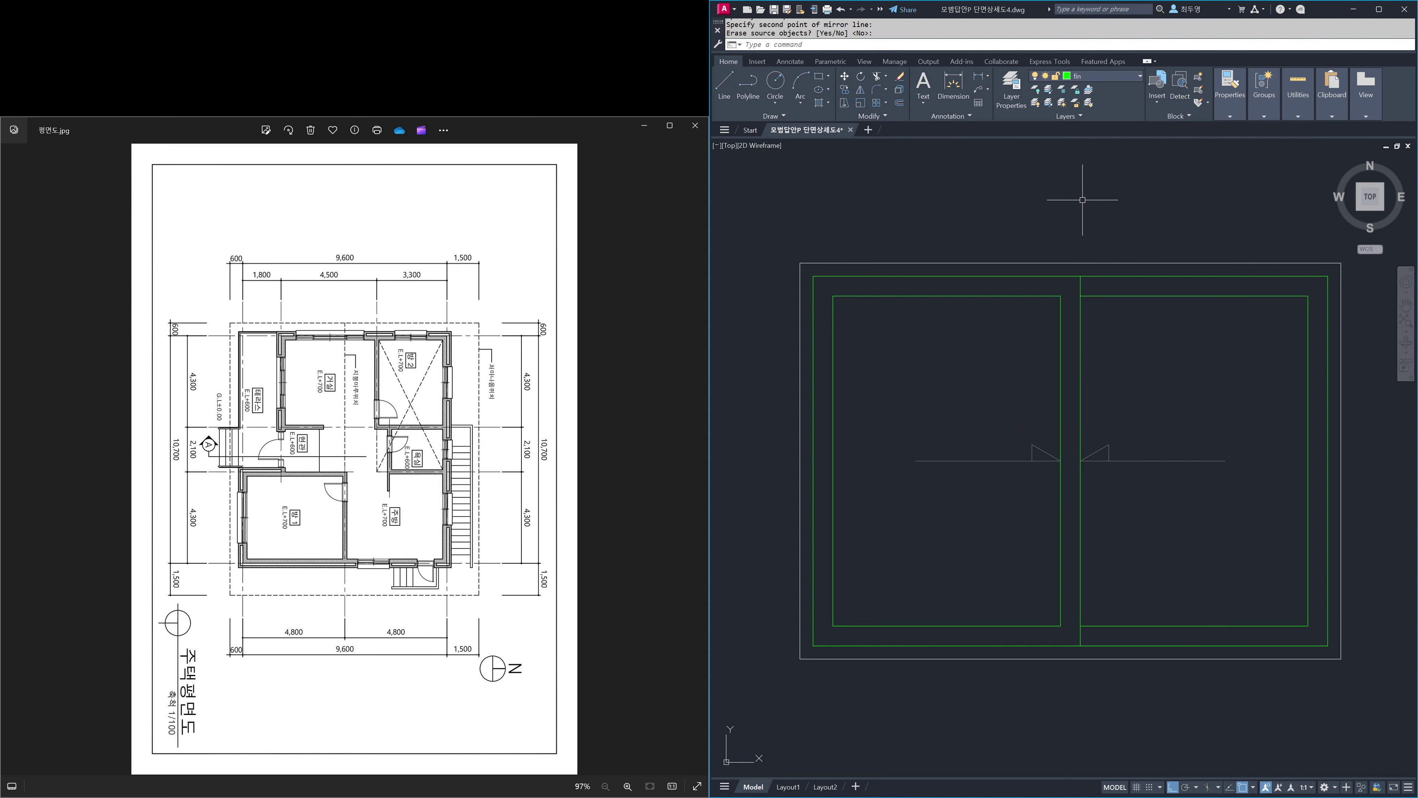
- Explode the white outer frame, the outer green rectangle and the left sash's inner outline
{"action": "type", "text": "z"}
{"action": "key", "text": "Return"}
{"action": "type", "text": "p"}
{"action": "key", "text": "Return"}
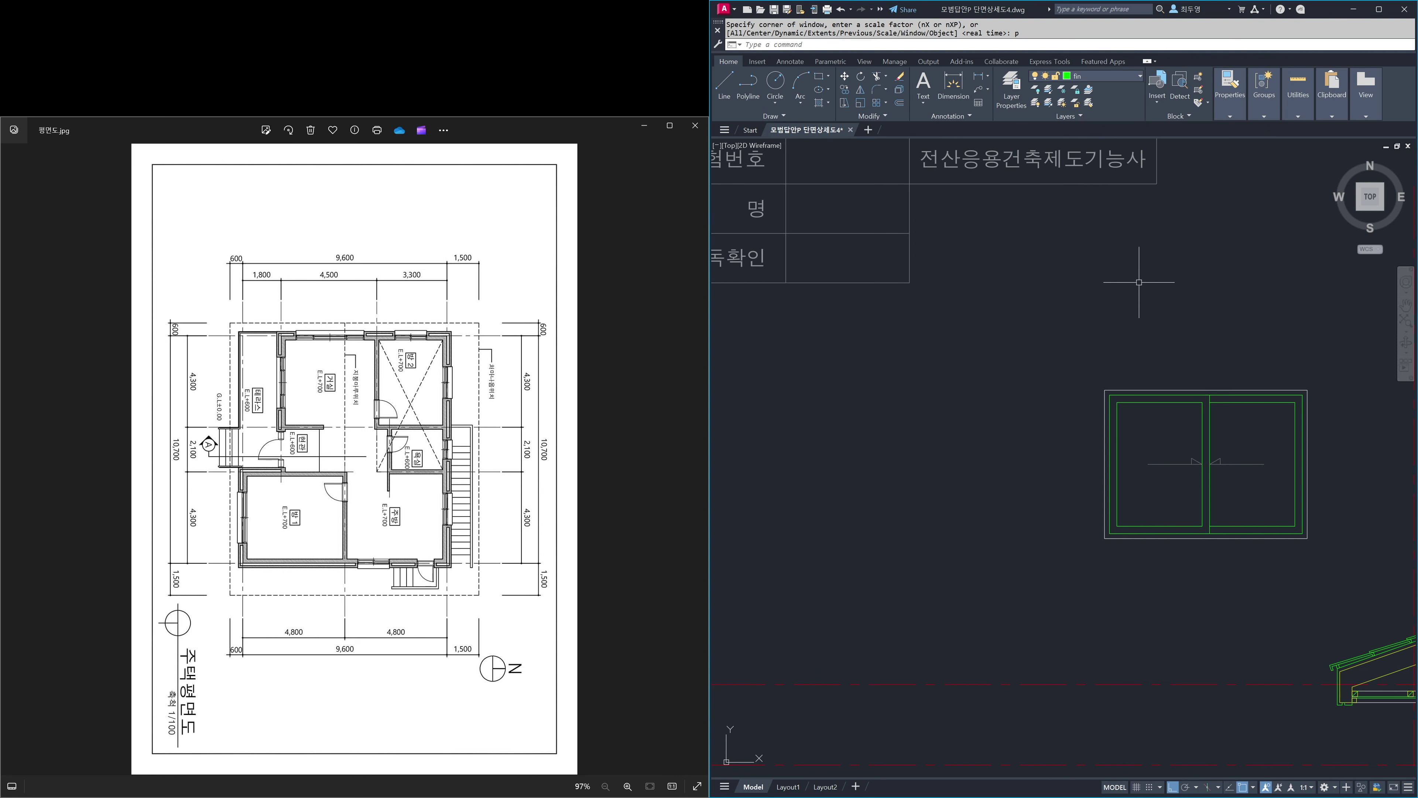
{"action": "type", "text": "x"}
{"action": "key", "text": "Return"}
{"action": "left_click", "coordinate": [1152, 299]}
{"action": "left_click", "coordinate": [1089, 447]}
{"action": "key", "text": "Return"}
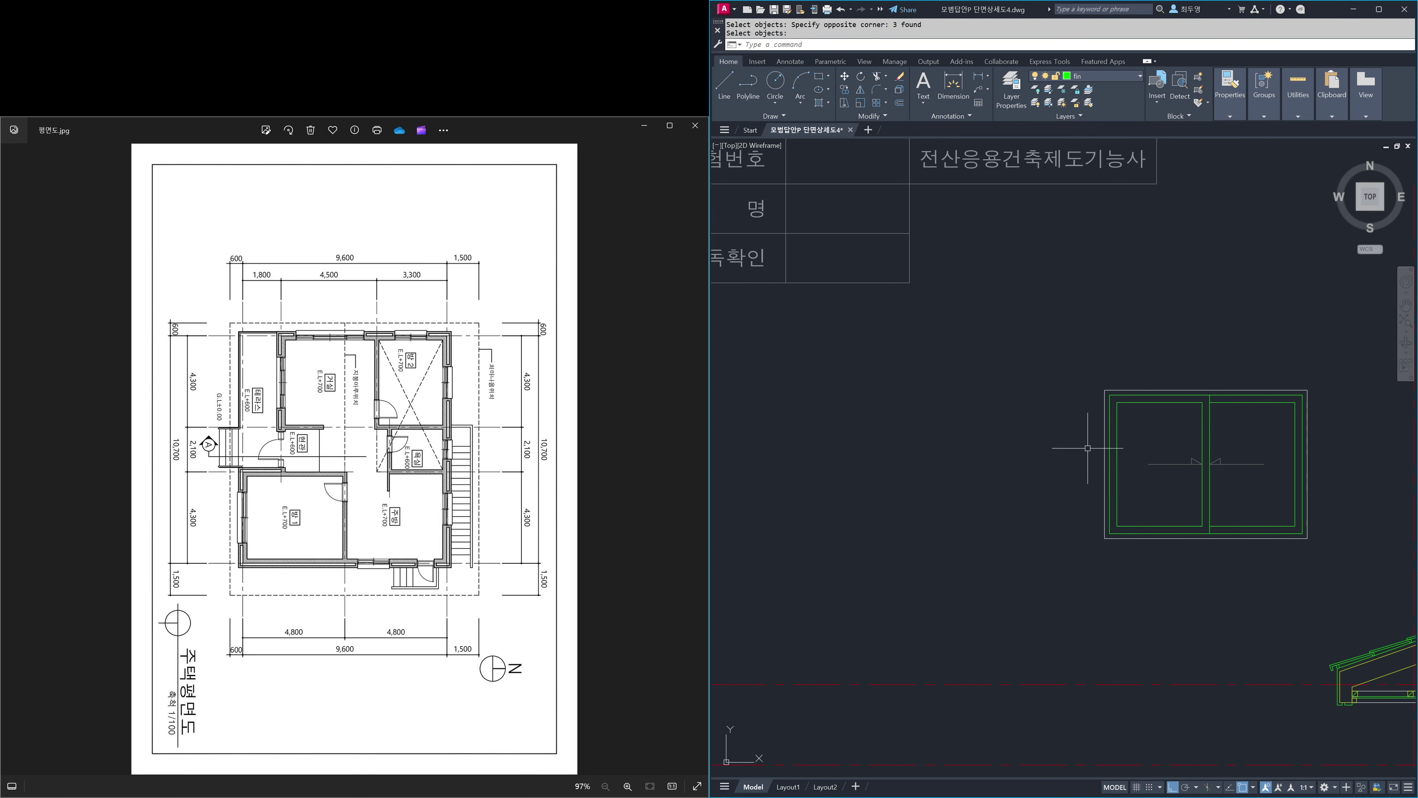
- Erase the top, left and bottom edges of the white outer frame
{"action": "type", "text": "e"}
{"action": "key", "text": "Return"}
{"action": "left_click", "coordinate": [1108, 388]}
{"action": "left_click", "coordinate": [1104, 392]}
{"action": "key", "text": "Return"}
- Mirror the whole two-sash window about its left green edge to form four sashes, keeping the original
{"action": "type", "text": "mi"}
{"action": "key", "text": "Return"}
{"action": "left_click", "coordinate": [1347, 566]}
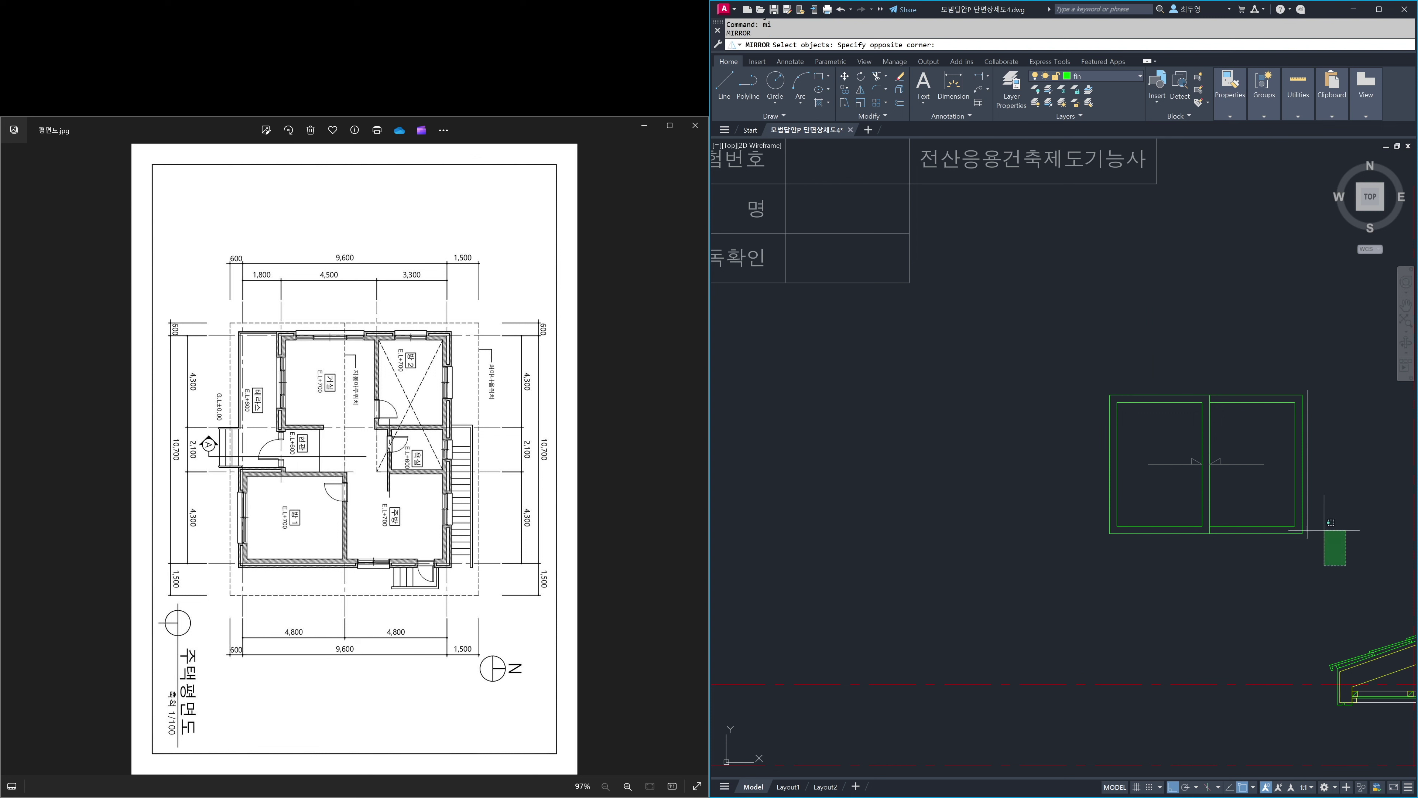
{"action": "left_click", "coordinate": [1112, 362]}
{"action": "key", "text": "Return"}
{"action": "left_click", "coordinate": [1110, 394]}
{"action": "left_click", "coordinate": [1092, 302]}
{"action": "key", "text": "Return"}
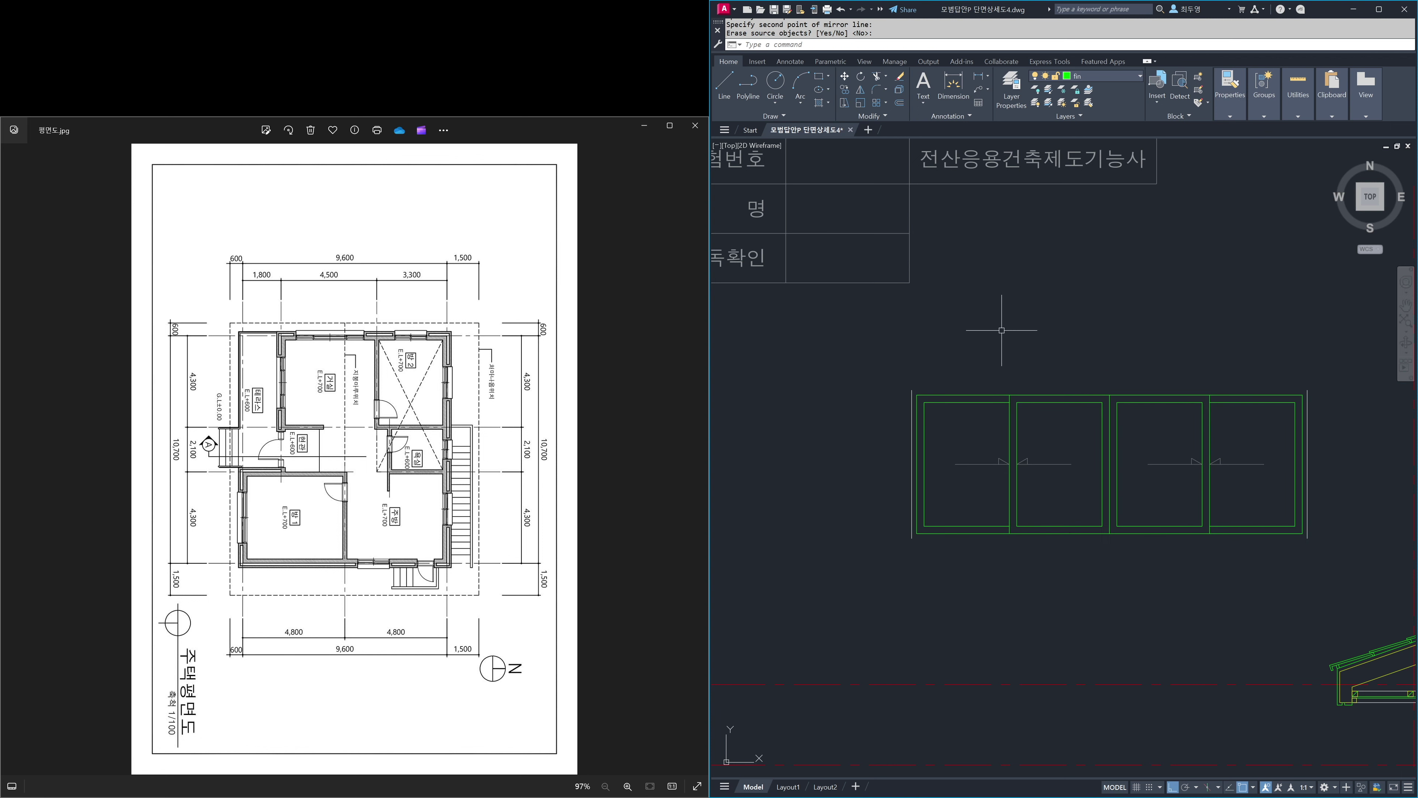
- Close the window's outer frame by drawing its top and bottom edges as lines on the ele layer
{"action": "type", "text": "l"}
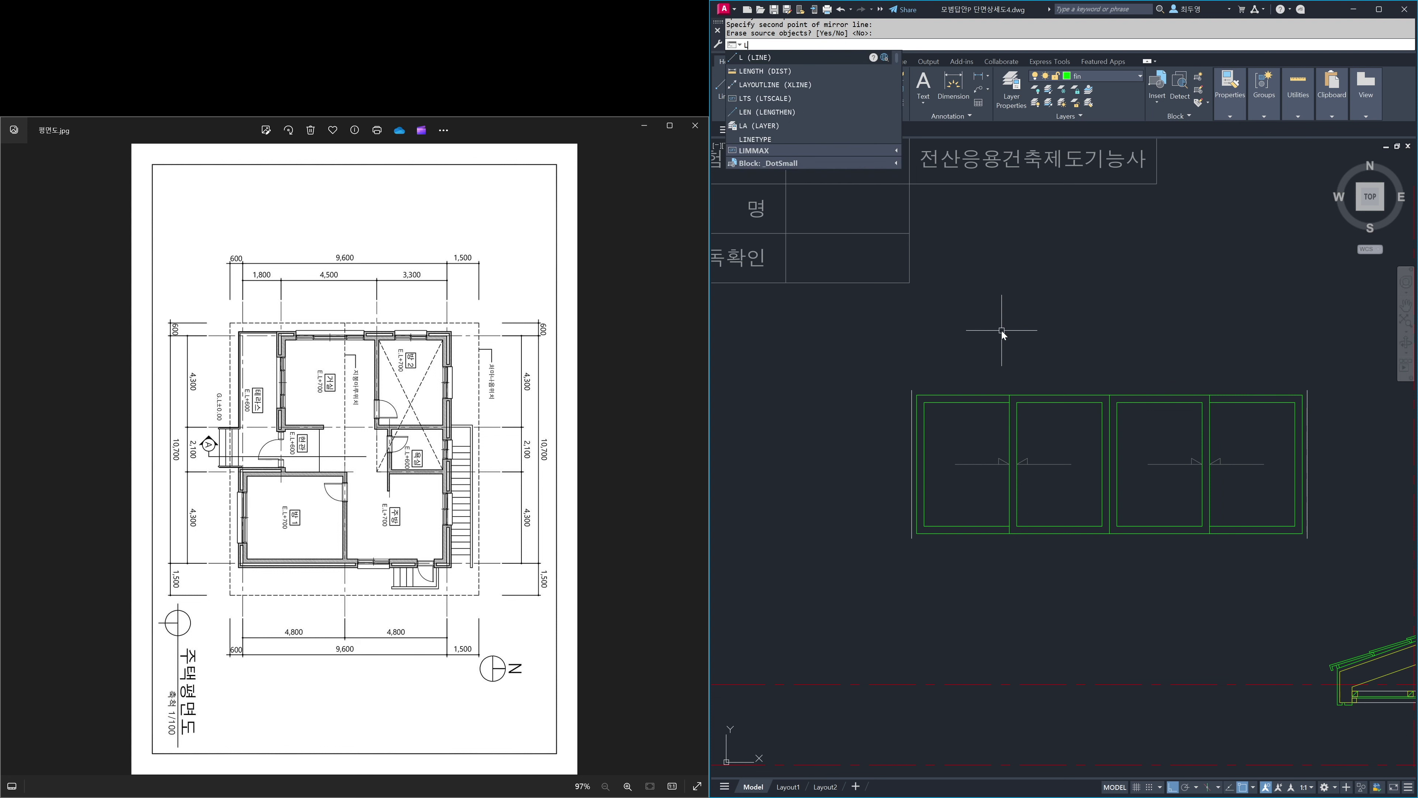
{"action": "key", "text": "Return"}
{"action": "left_click", "coordinate": [1114, 77]}
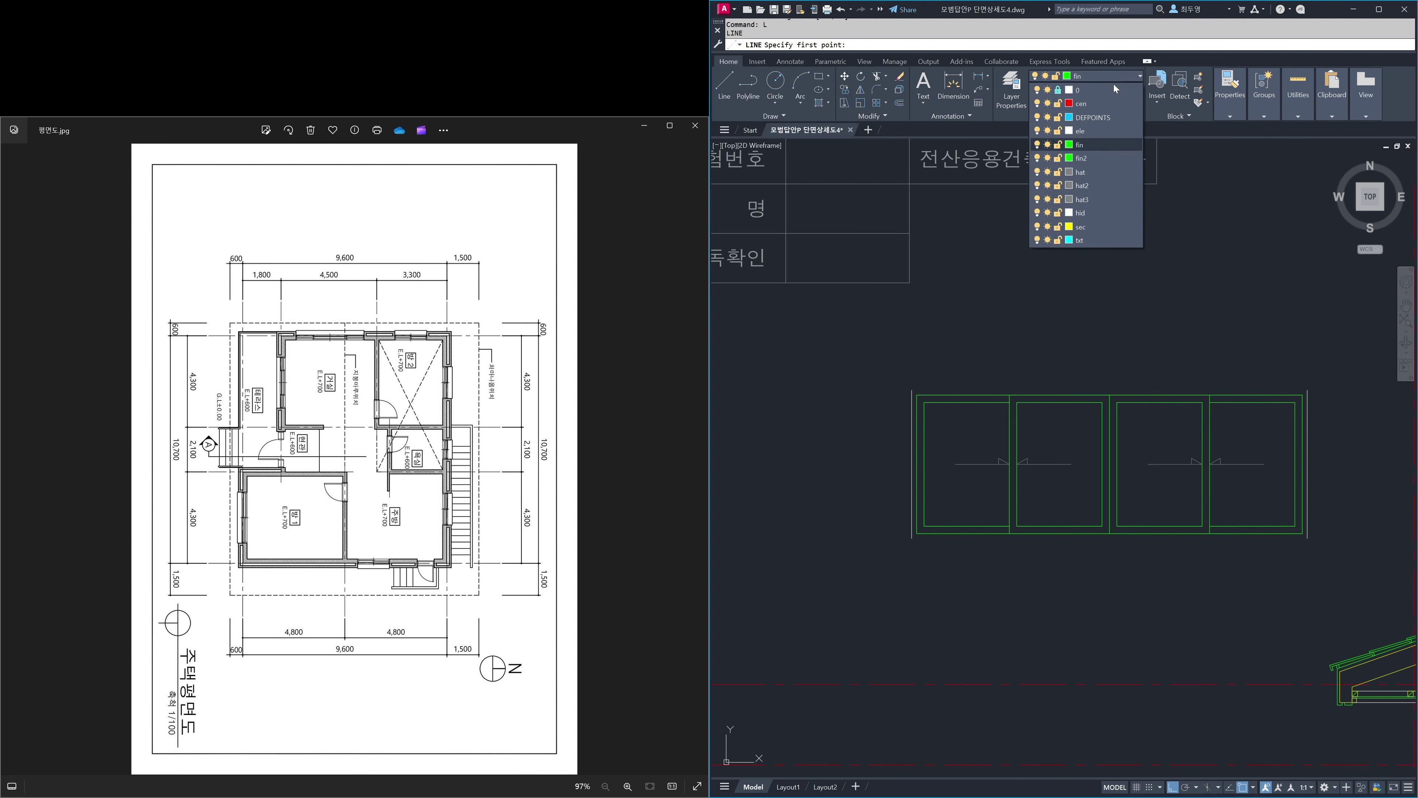
{"action": "left_click", "coordinate": [1101, 131]}
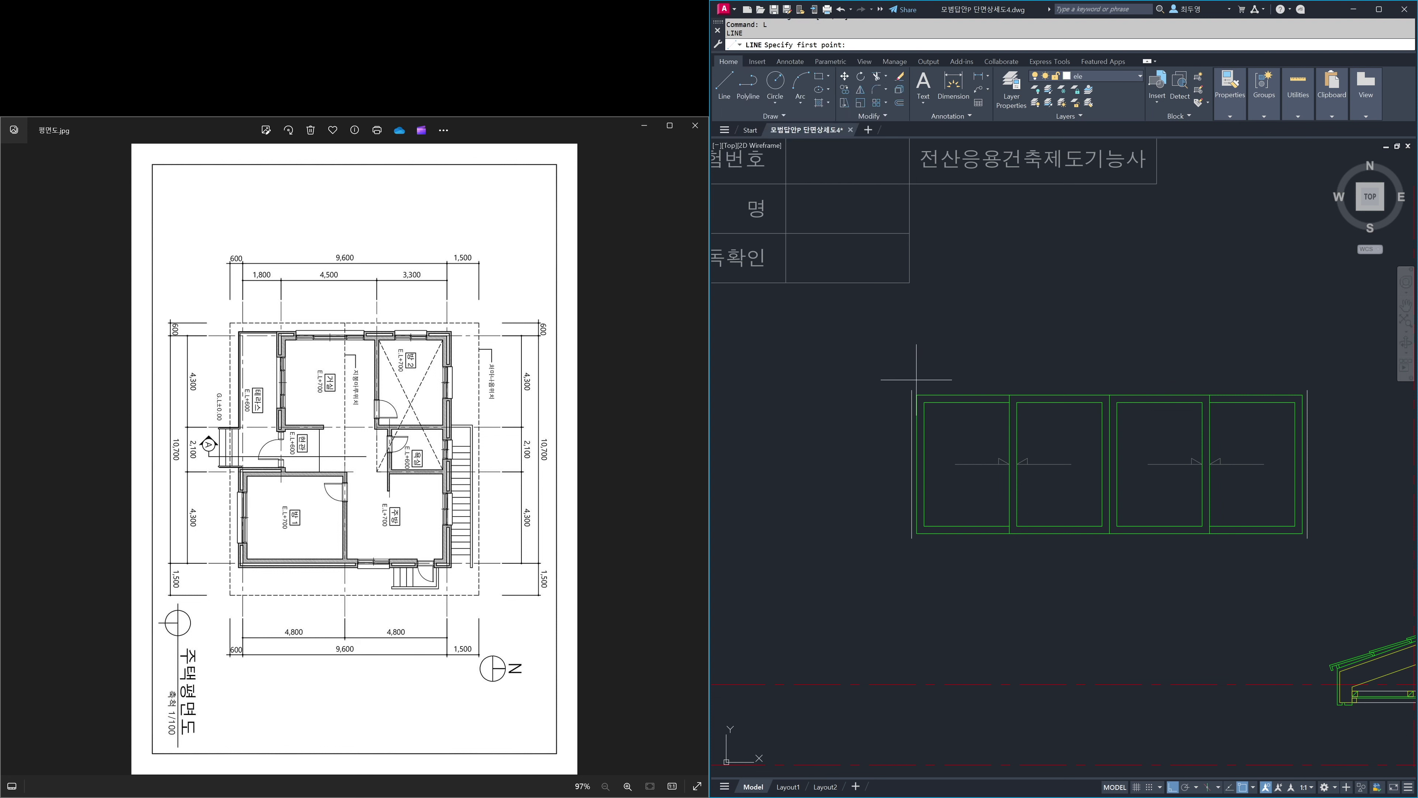
{"action": "left_click", "coordinate": [912, 390]}
{"action": "left_click", "coordinate": [1307, 391]}
{"action": "left_click", "coordinate": [1307, 538]}
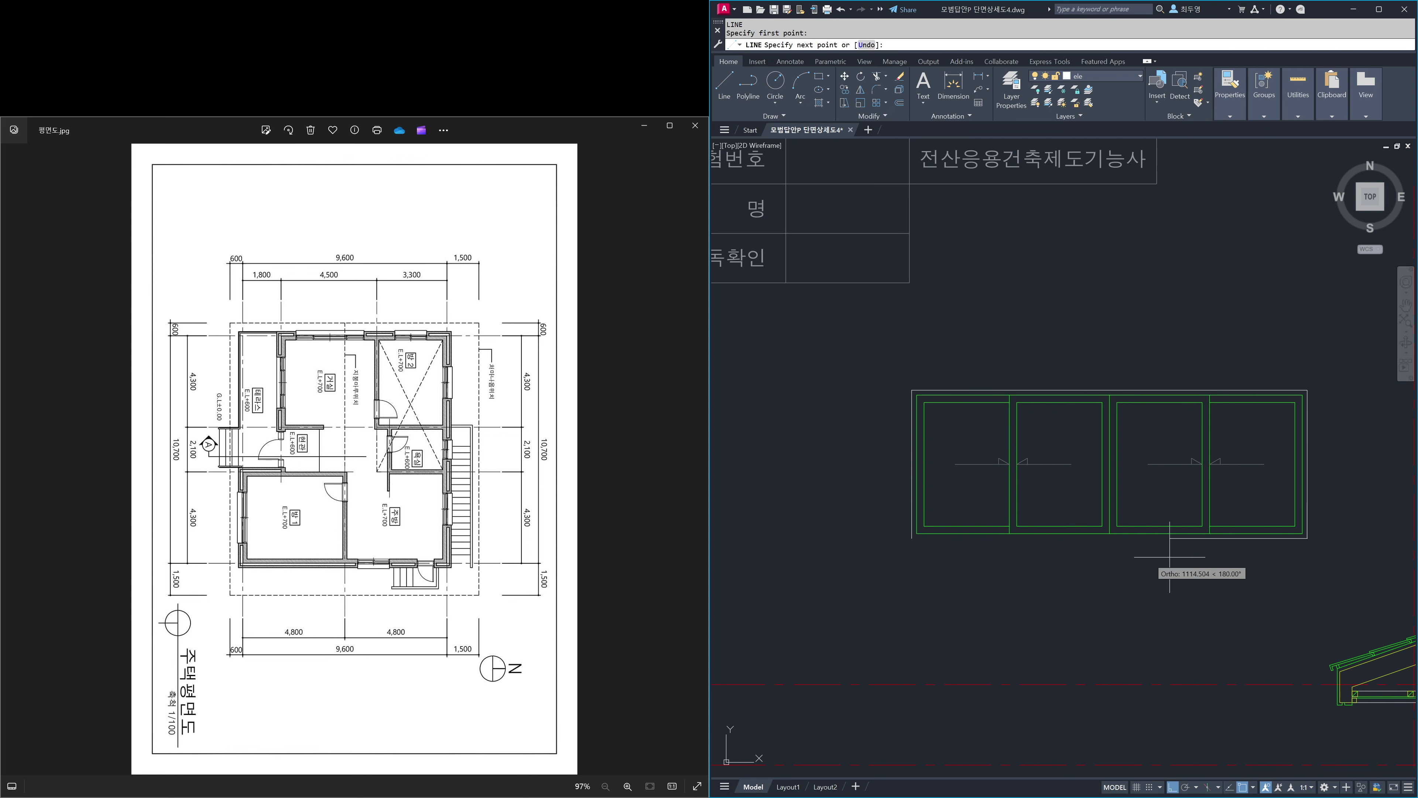
{"action": "left_click", "coordinate": [912, 538]}
{"action": "key", "text": "Return"}
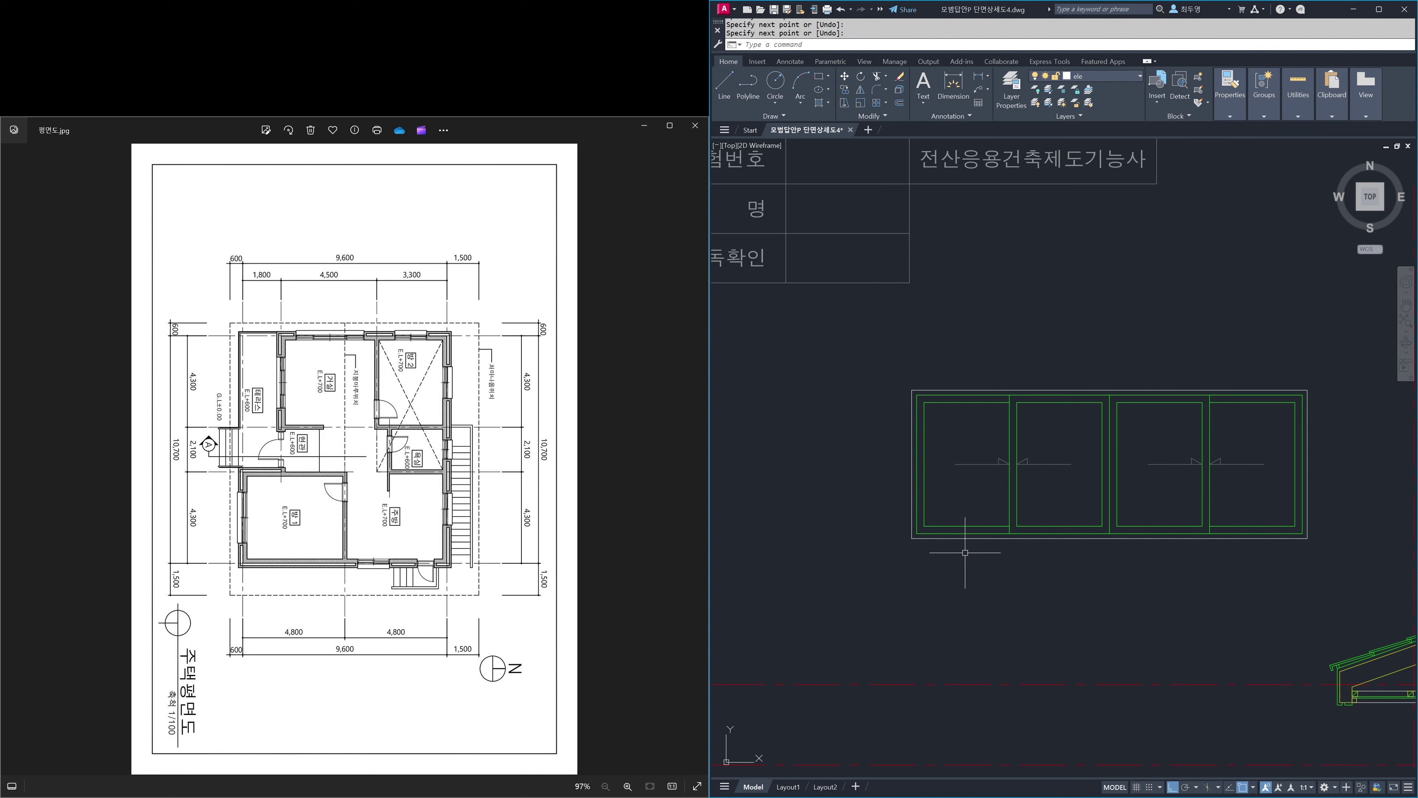
- Erase the pair of opening arrows in the window's two left sashes
{"action": "key", "text": "e"}
{"action": "key", "text": "Return"}
{"action": "left_click", "coordinate": [951, 437]}
{"action": "left_click", "coordinate": [1085, 483]}
{"action": "key", "text": "Return"}
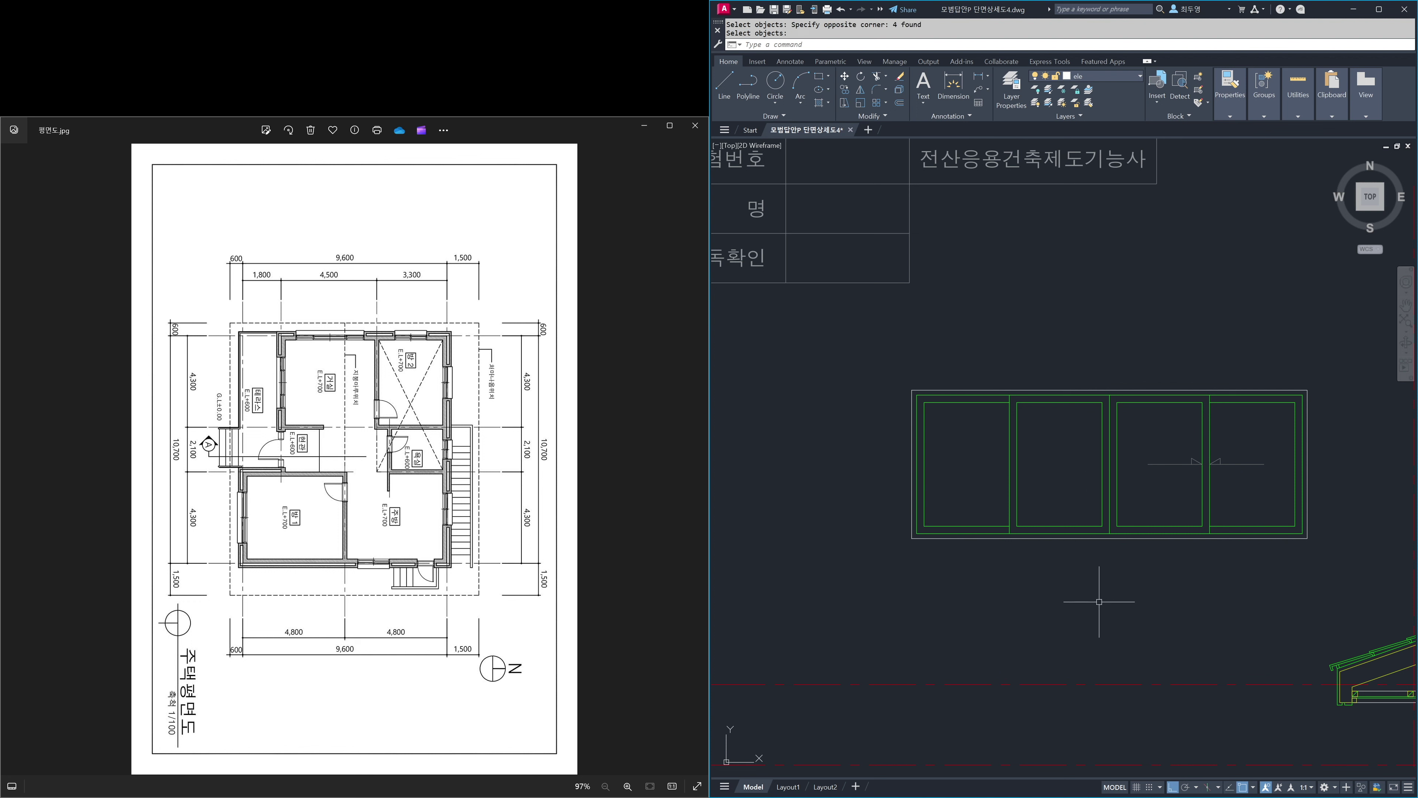
{"action": "key", "text": "z"}
{"action": "key", "text": "Return"}
{"action": "type", "text": "p"}
{"action": "key", "text": "Return"}
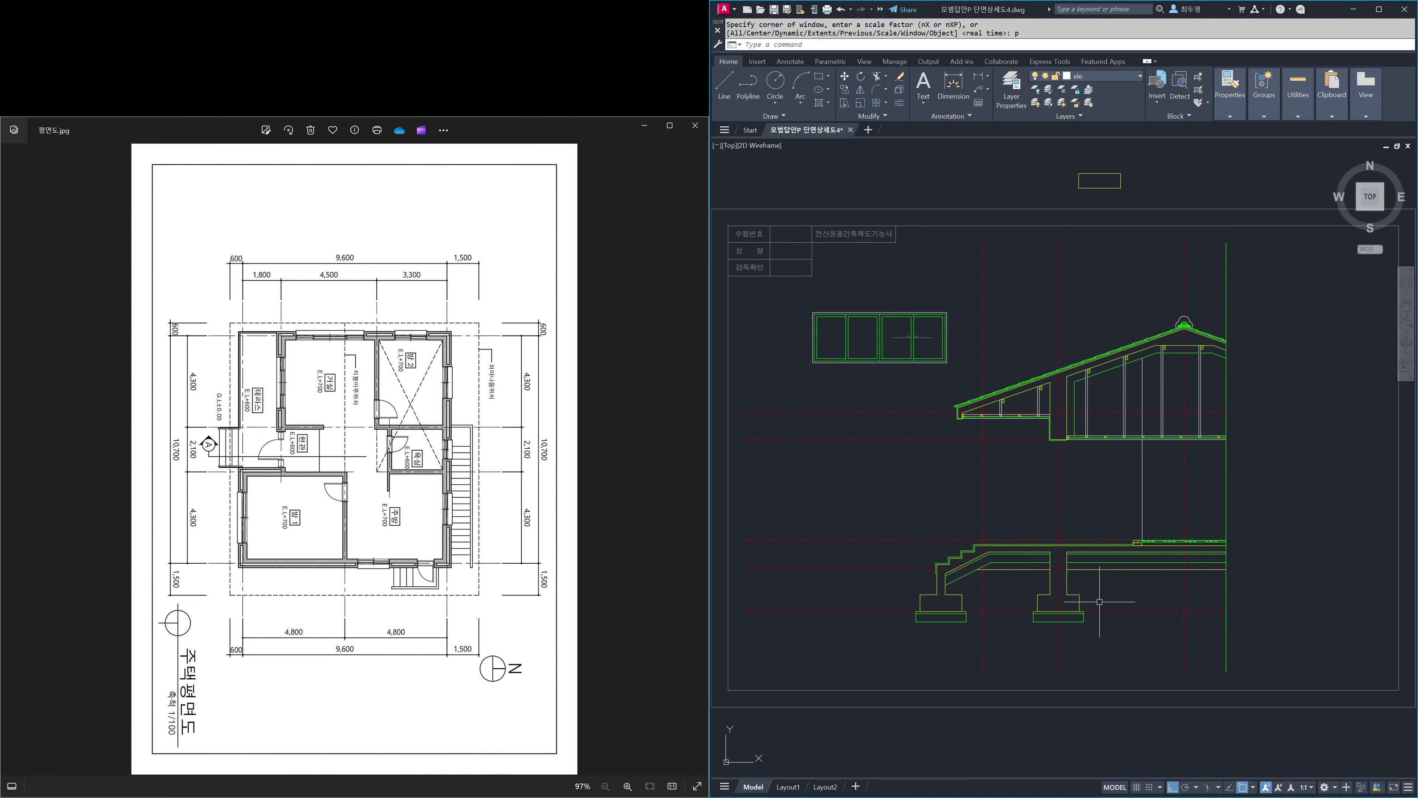
{"action": "type", "text": "m"}
{"action": "key", "text": "Return"}
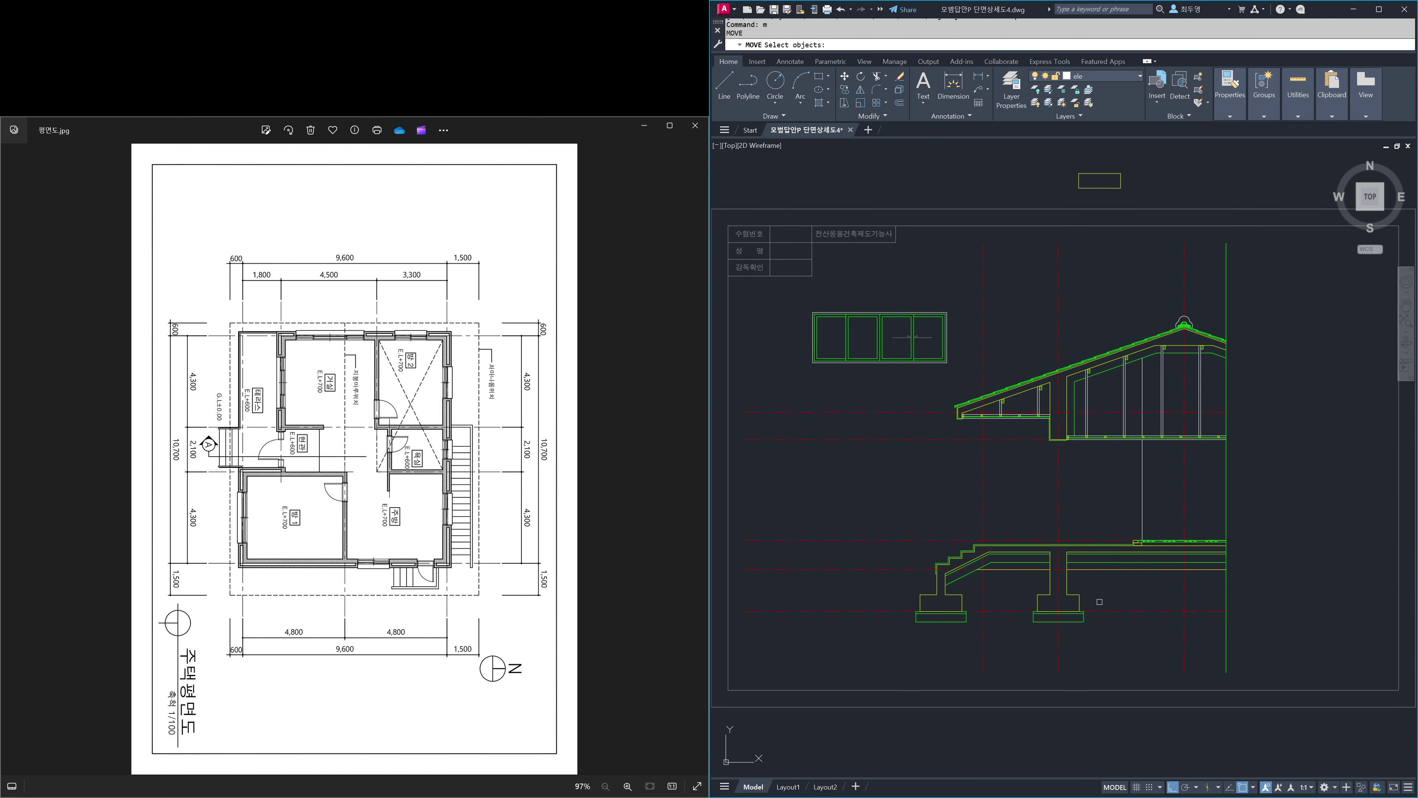
{"action": "left_click_drag", "start_coordinate": [804, 299], "coordinate": [998, 402]}
{"action": "key", "text": "Return"}
{"action": "left_click", "coordinate": [948, 313]}
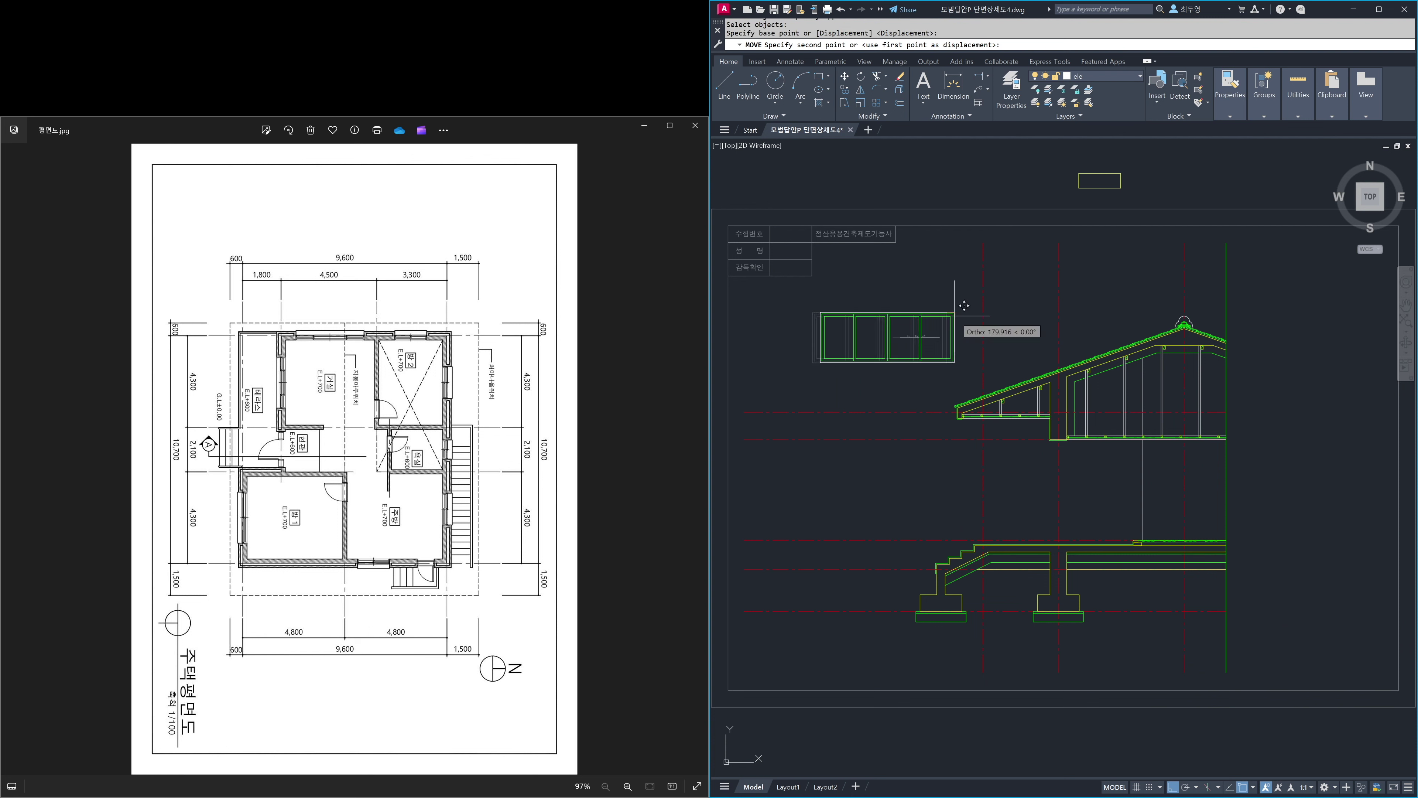
{"action": "key", "text": "F8"}
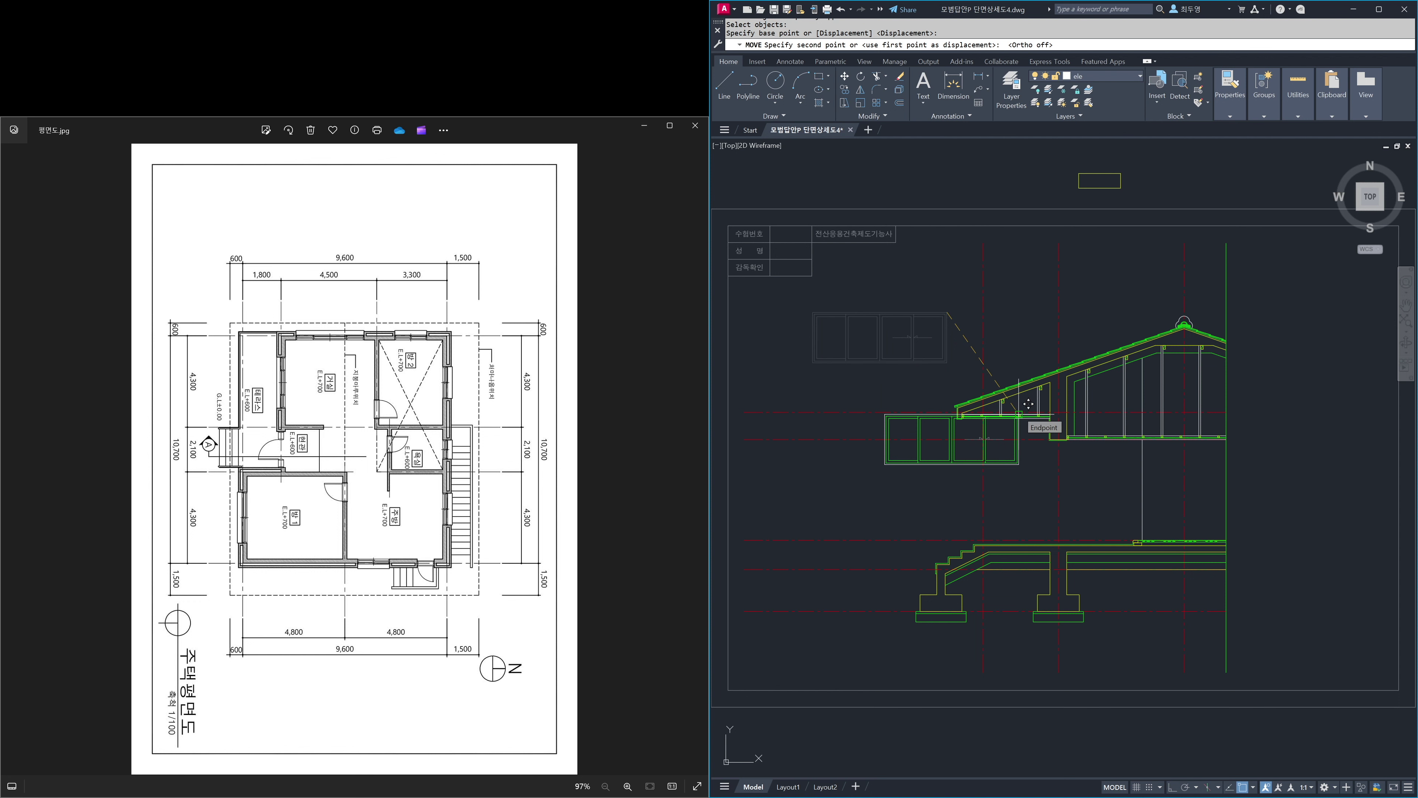
{"action": "key", "text": "Escape"}
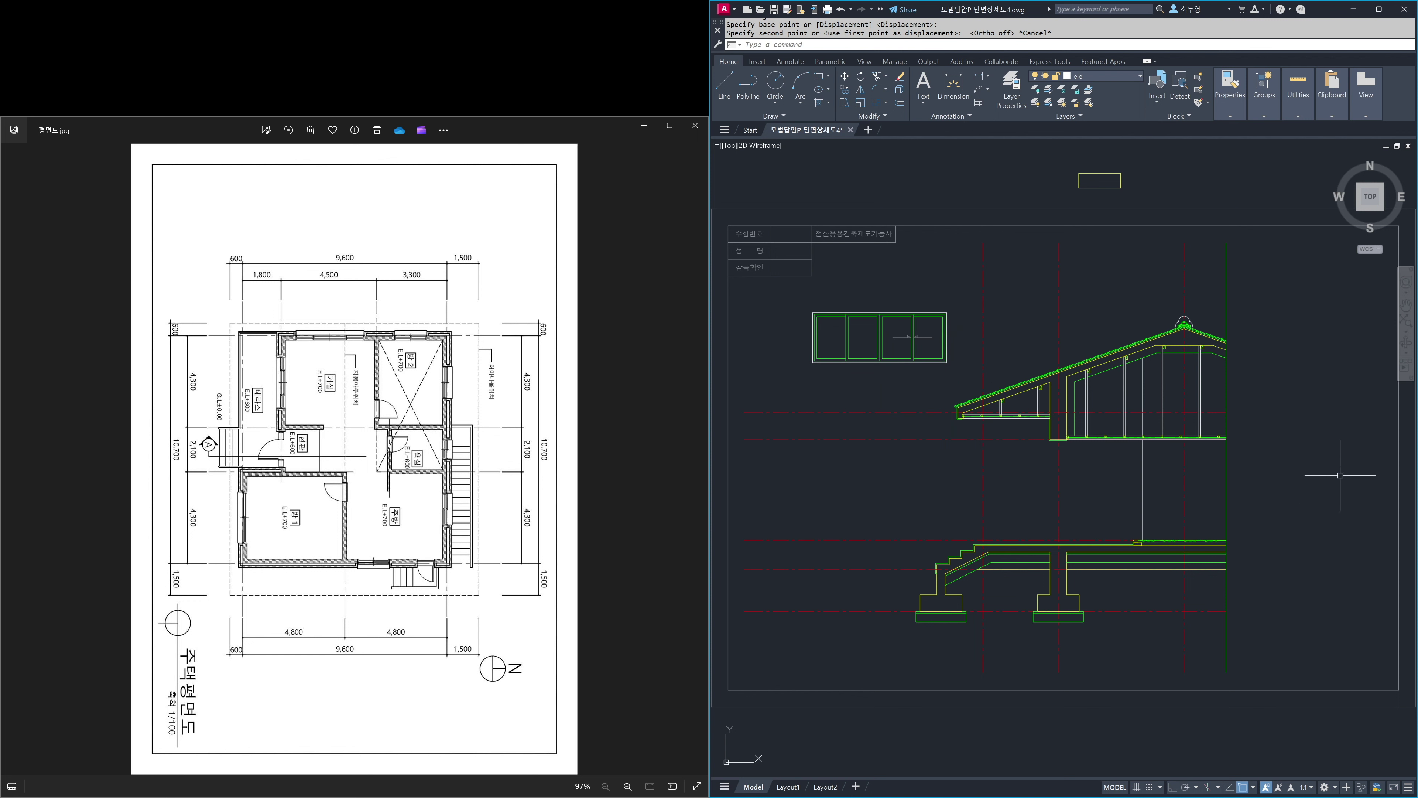
- Offset the red vertical centre line under the roof ridge 900 to the right as a placement guide
{"action": "key", "text": "F3"}
{"action": "type", "text": "o"}
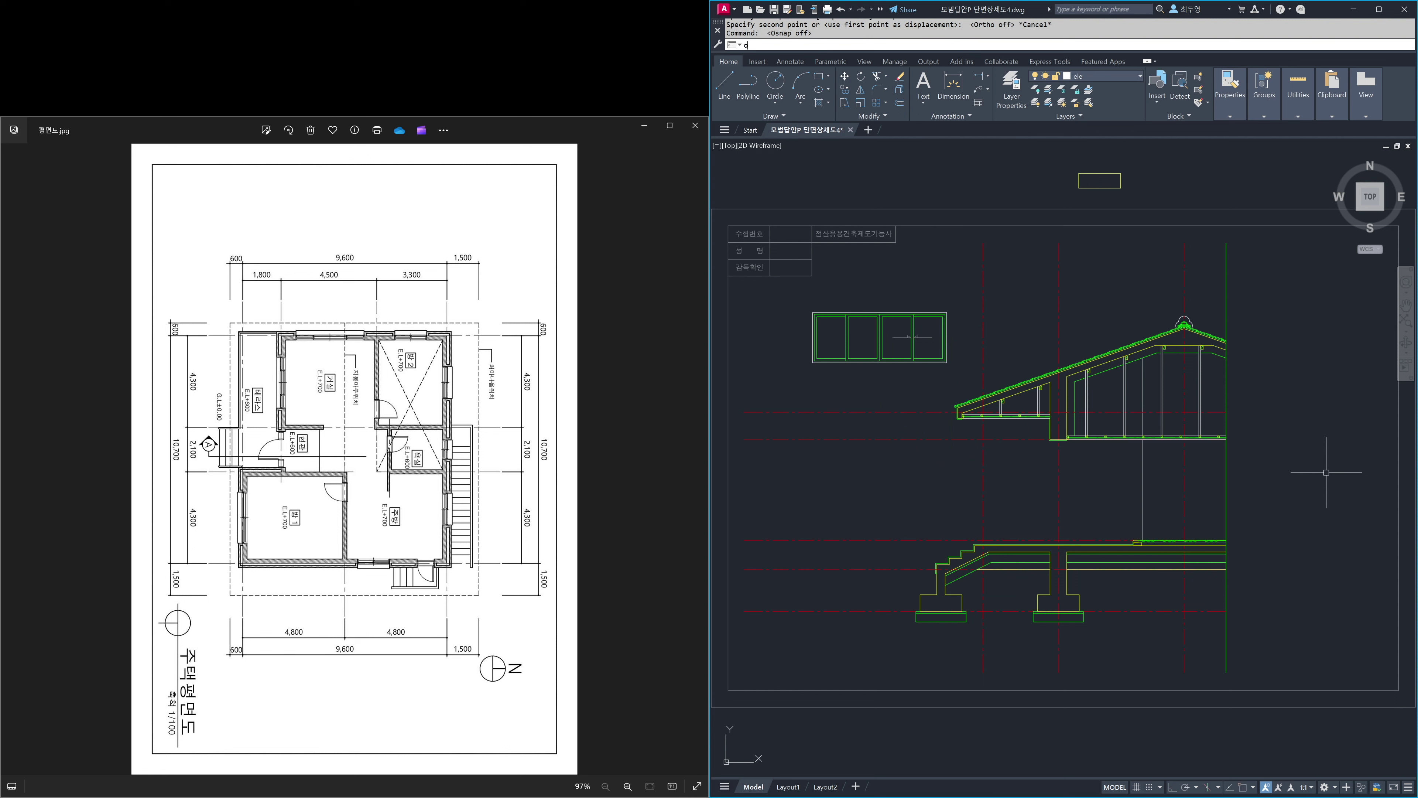
{"action": "key", "text": "Return"}
{"action": "type", "text": "9"}
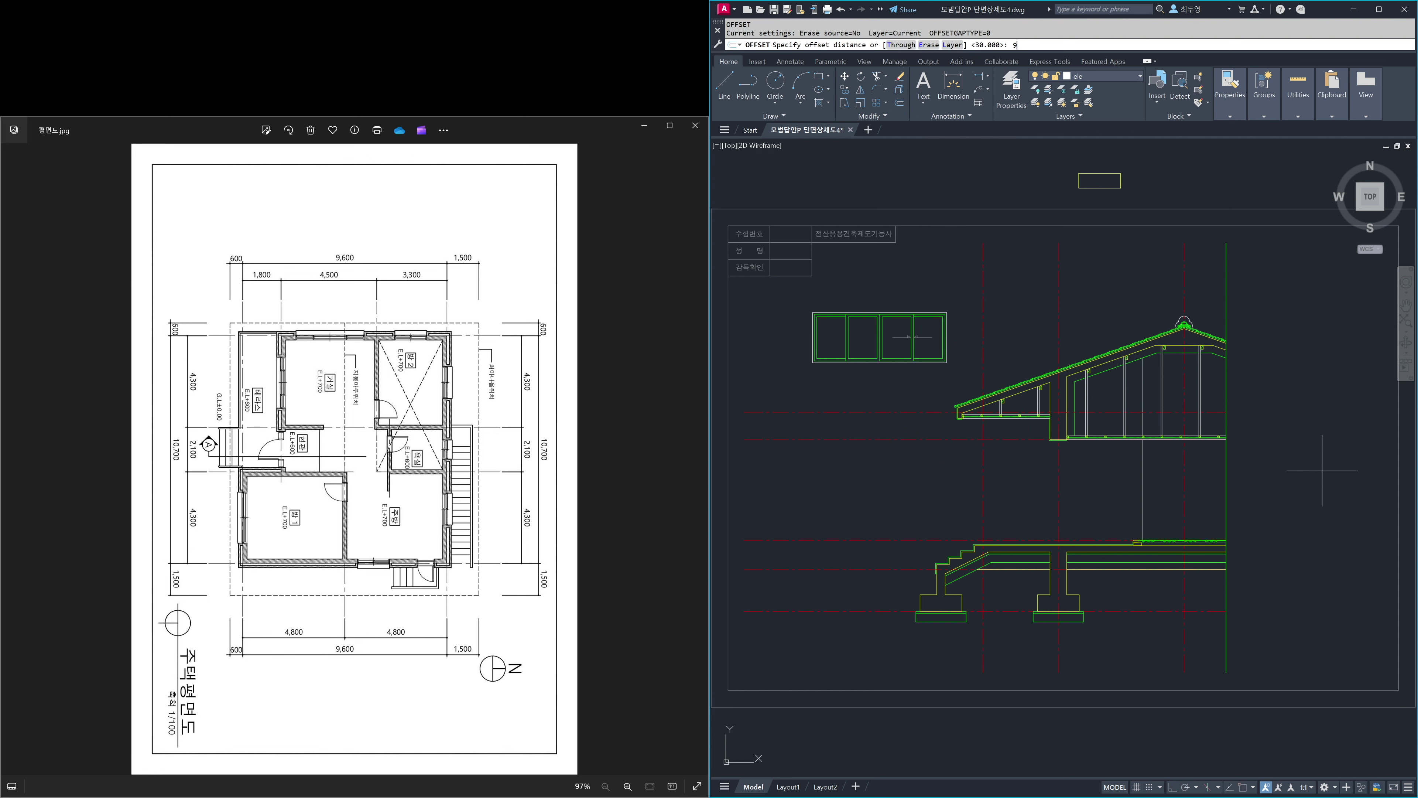
{"action": "type", "text": "00"}
{"action": "key", "text": "Return"}
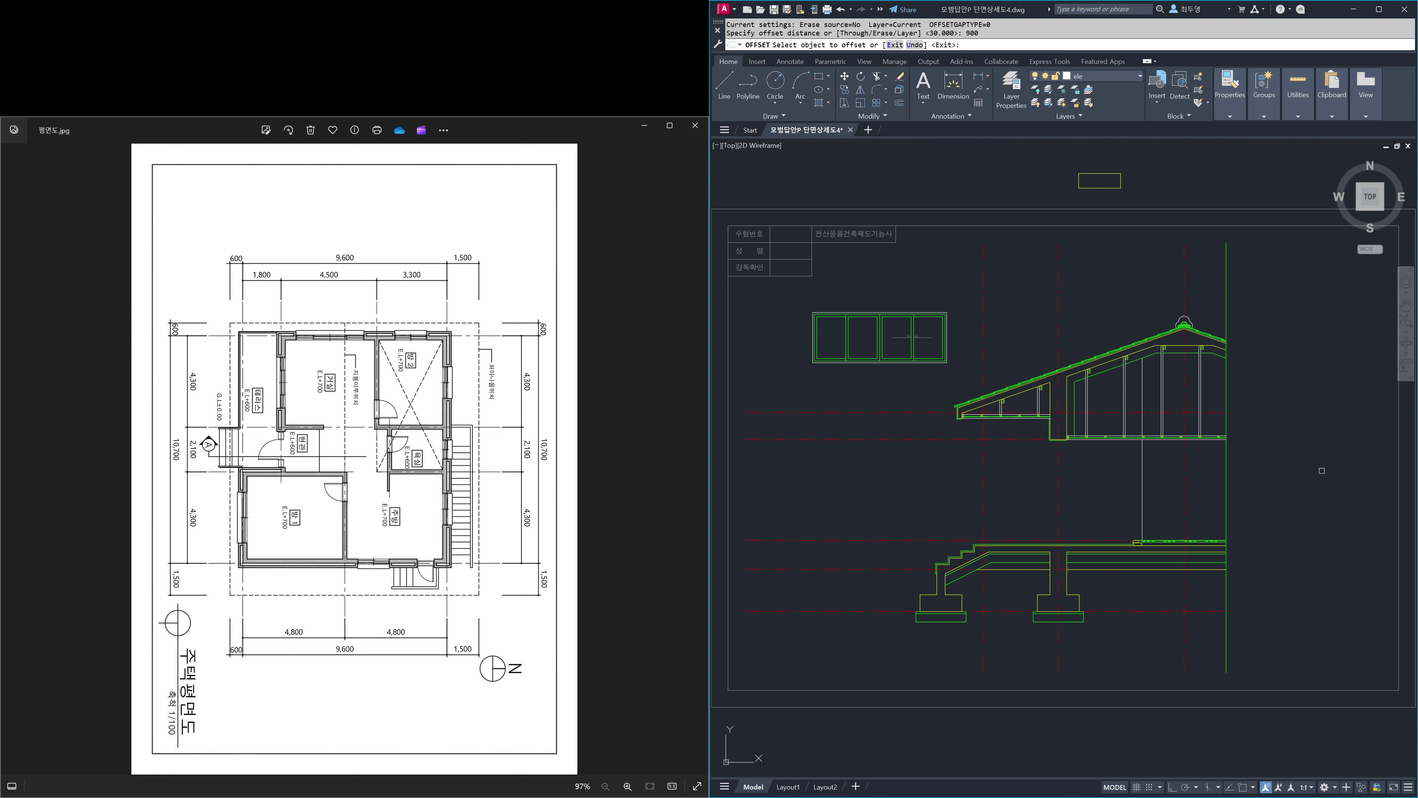
{"action": "left_click", "coordinate": [1183, 489]}
{"action": "left_click", "coordinate": [1299, 492]}
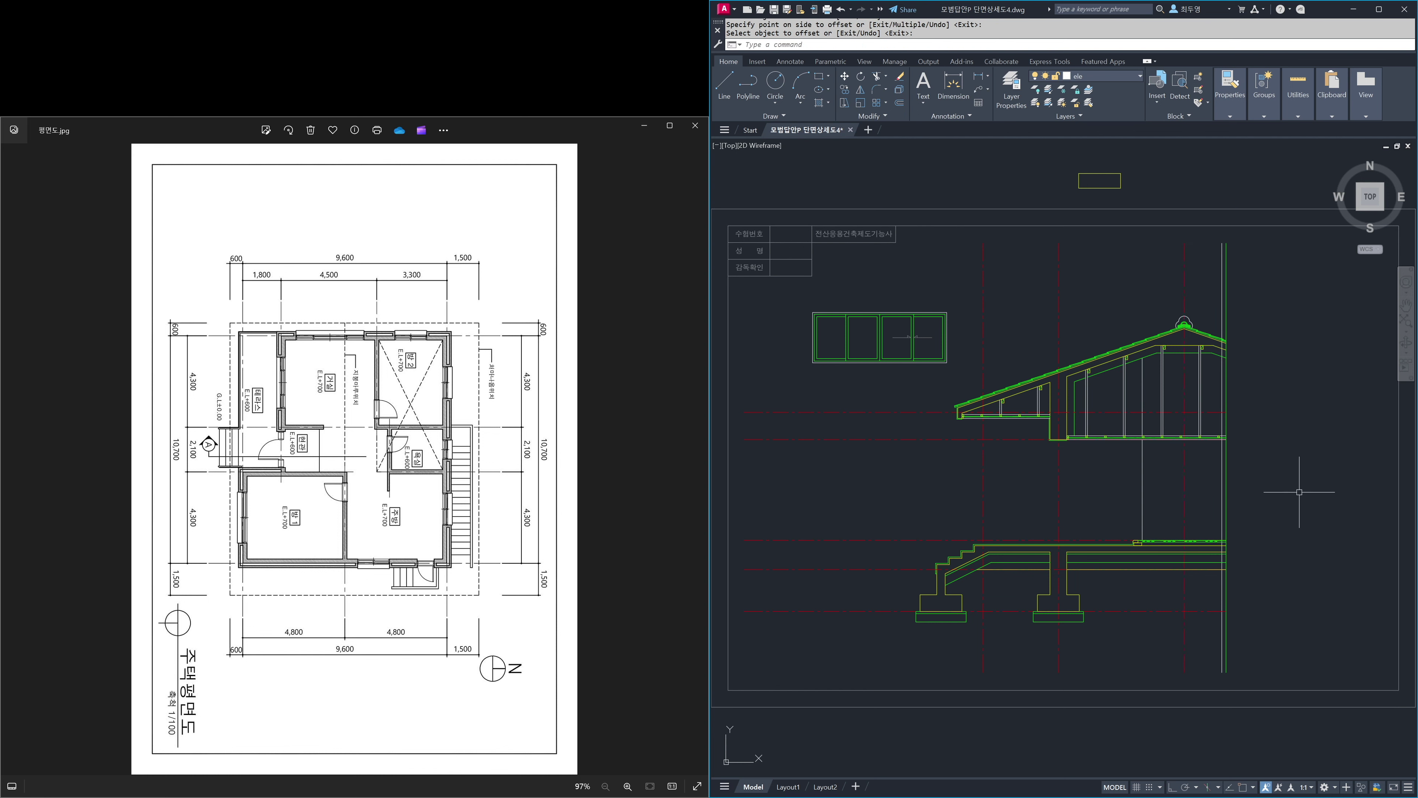
{"action": "key", "text": "Escape"}
- Move the whole window by its upper-right frame corner to where the guide line meets the ceiling line of the house section
{"action": "type", "text": "m"}
{"action": "key", "text": "Return"}
{"action": "left_click", "coordinate": [802, 300]}
{"action": "left_click", "coordinate": [1003, 410]}
{"action": "key", "text": "Return"}
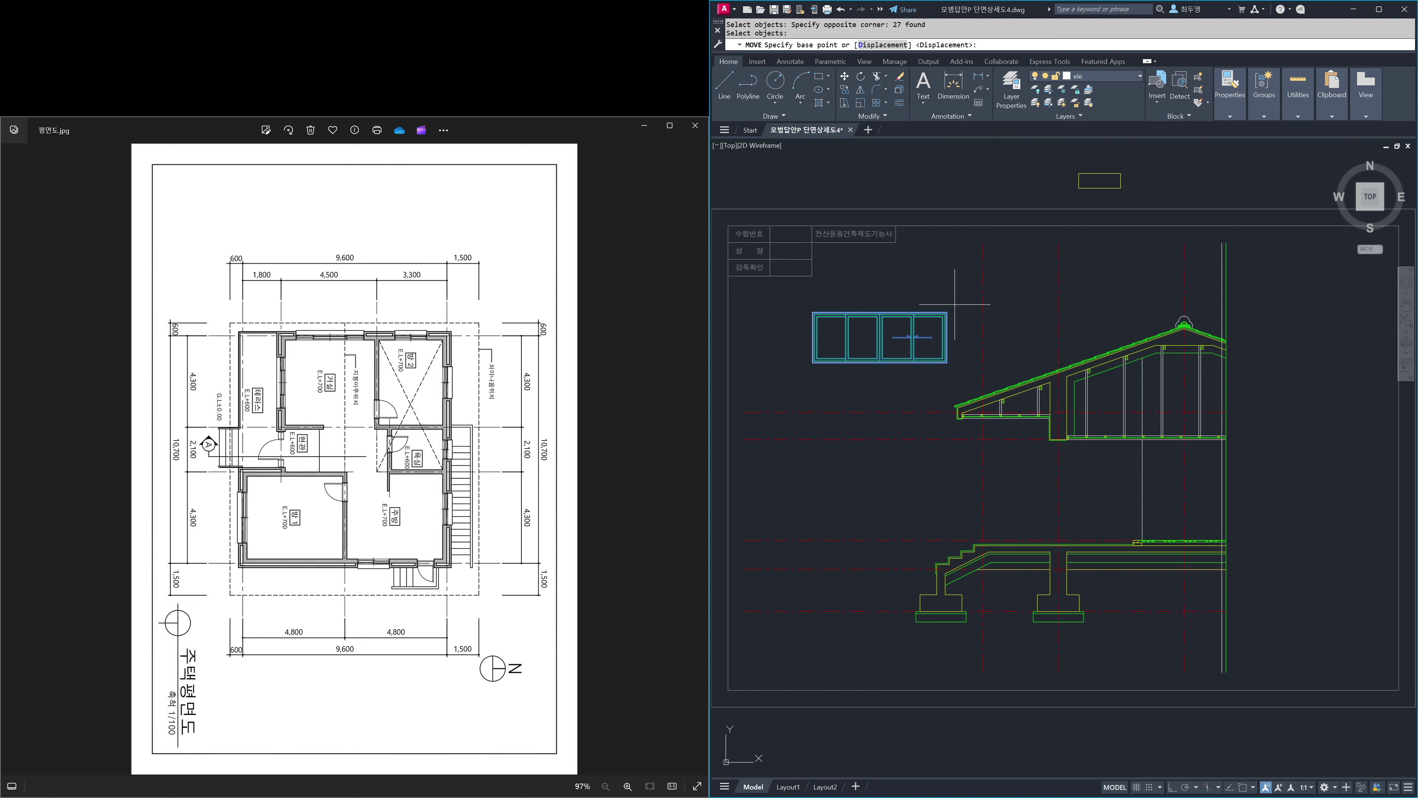
{"action": "key", "text": "F3"}
{"action": "left_click", "coordinate": [946, 313]}
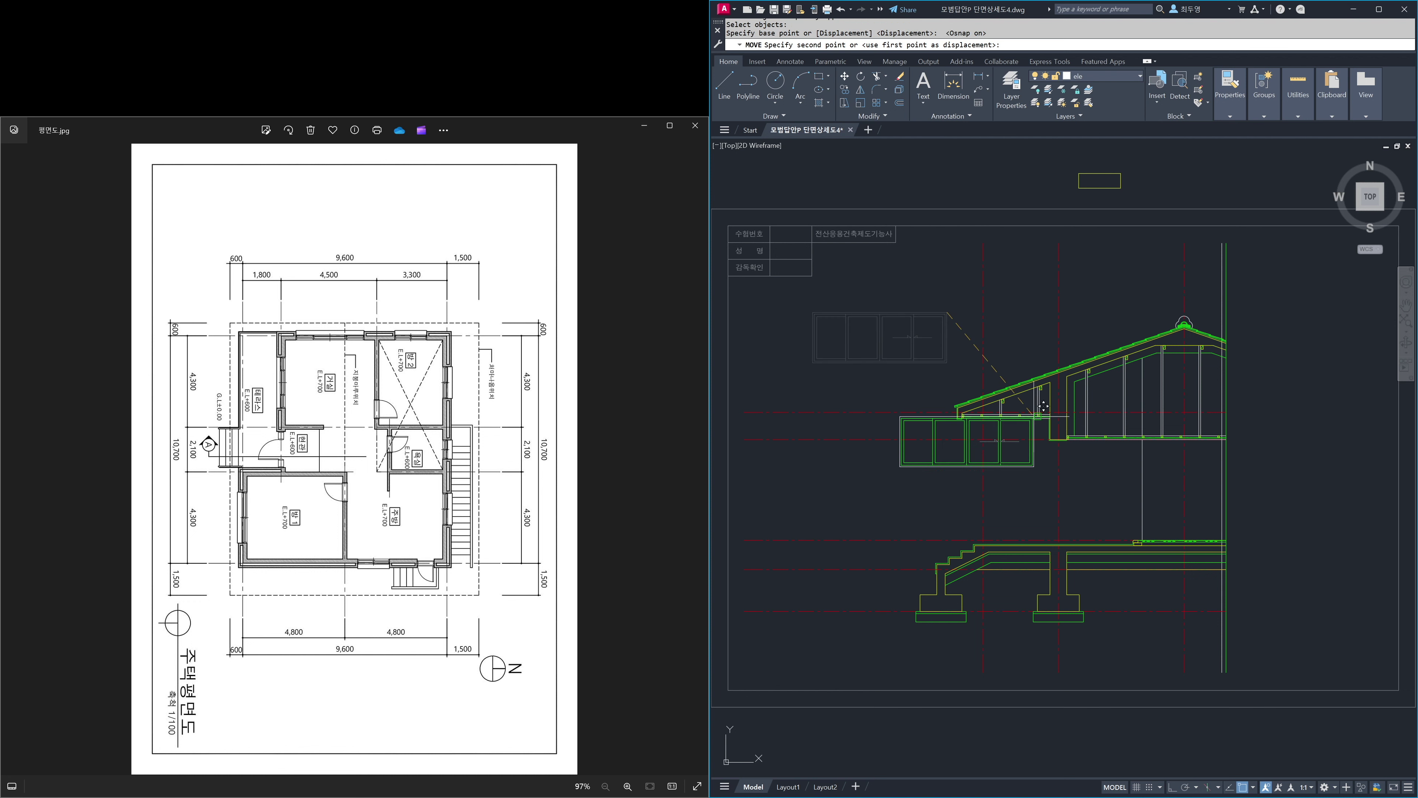
{"action": "type", "text": "'z"}
{"action": "key", "text": "Return"}
{"action": "left_click", "coordinate": [1035, 401]}
{"action": "left_click", "coordinate": [1274, 564]}
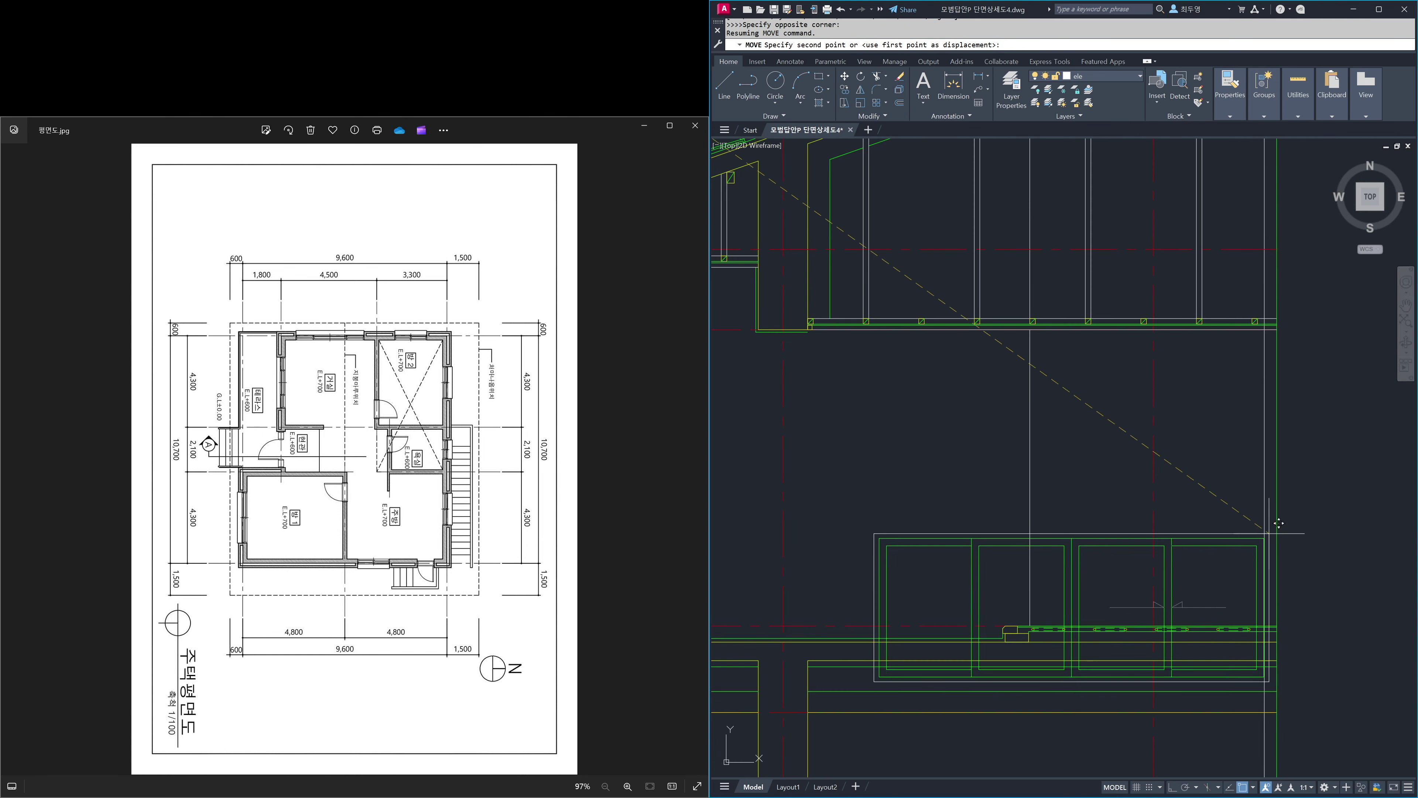
{"action": "left_click", "coordinate": [1274, 319]}
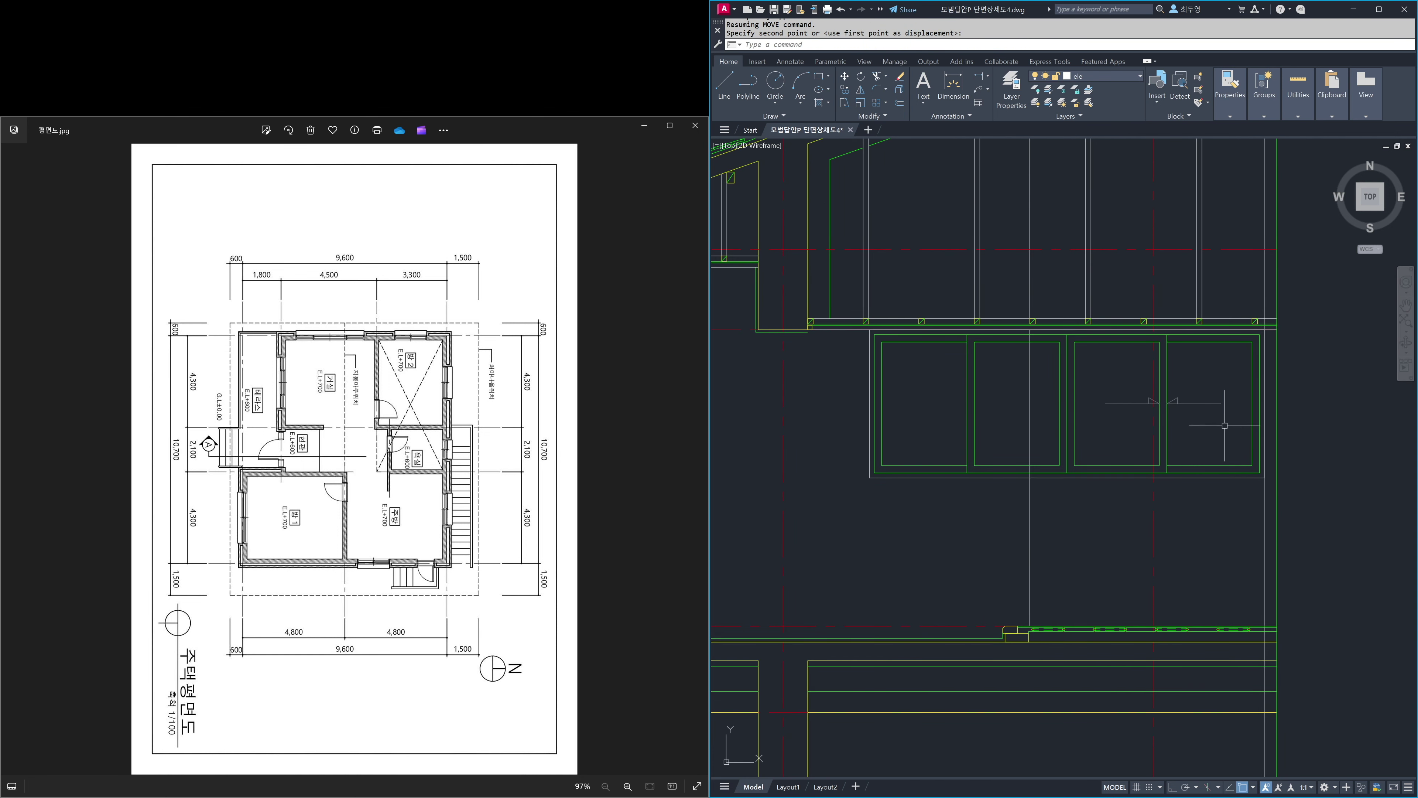
- Erase the vertical guide line offset 900 from the ridge centre line
{"action": "type", "text": "e"}
{"action": "key", "text": "Return"}
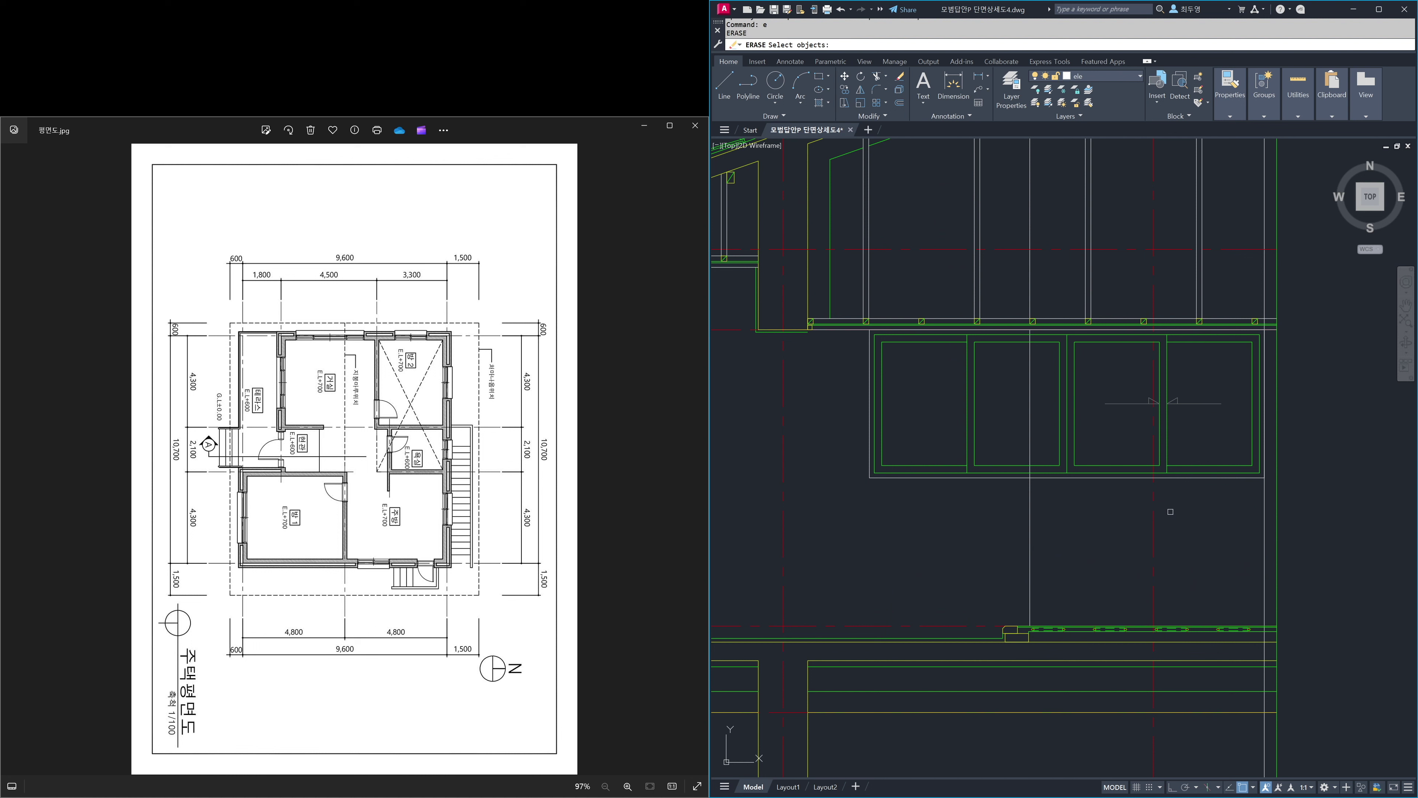
{"action": "left_click", "coordinate": [1264, 506]}
{"action": "key", "text": "Return"}
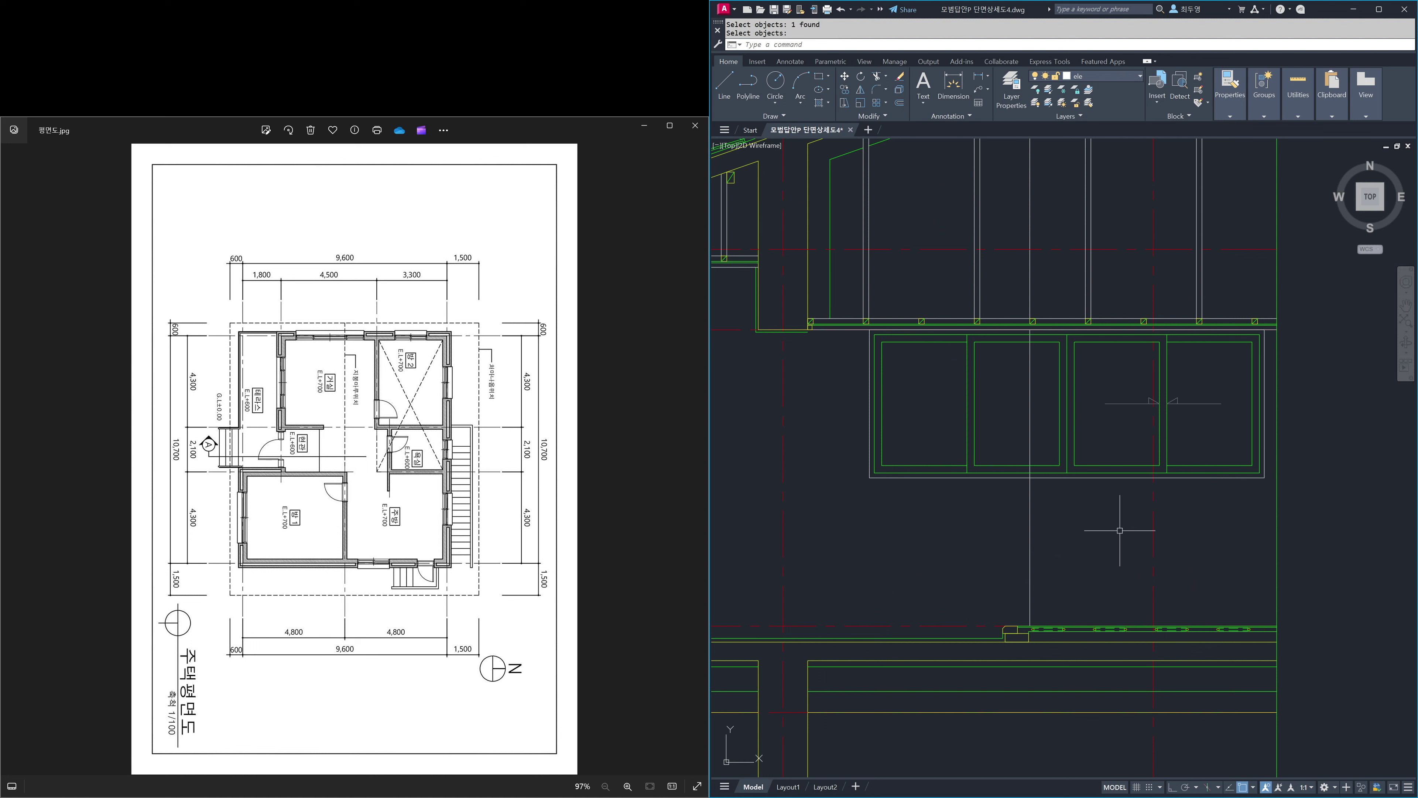
- Trim the window's horizontal frame and sash lines to the left of the vertical wall line
{"action": "type", "text": "te cor"}
{"action": "key", "text": "Return"}
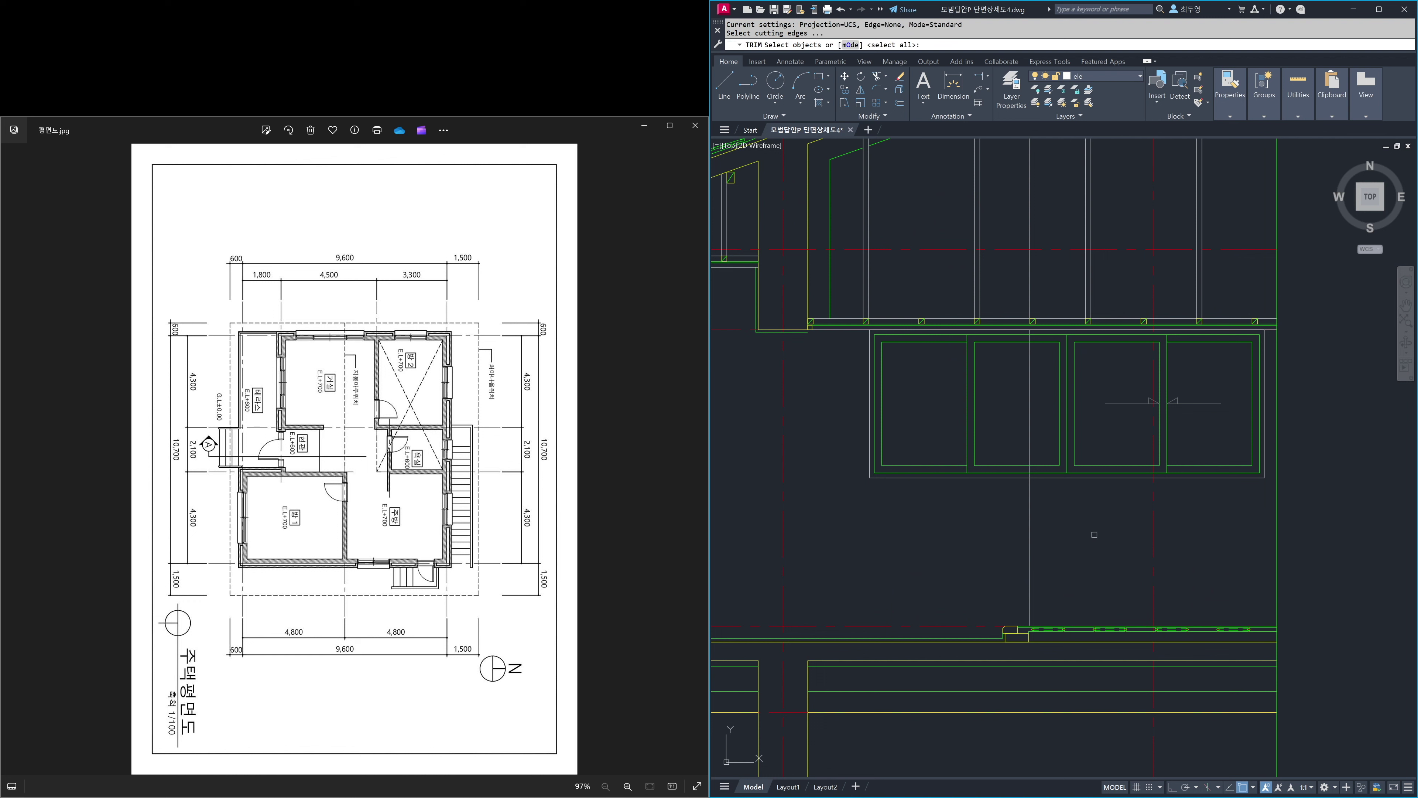
{"action": "left_click", "coordinate": [1008, 487]}
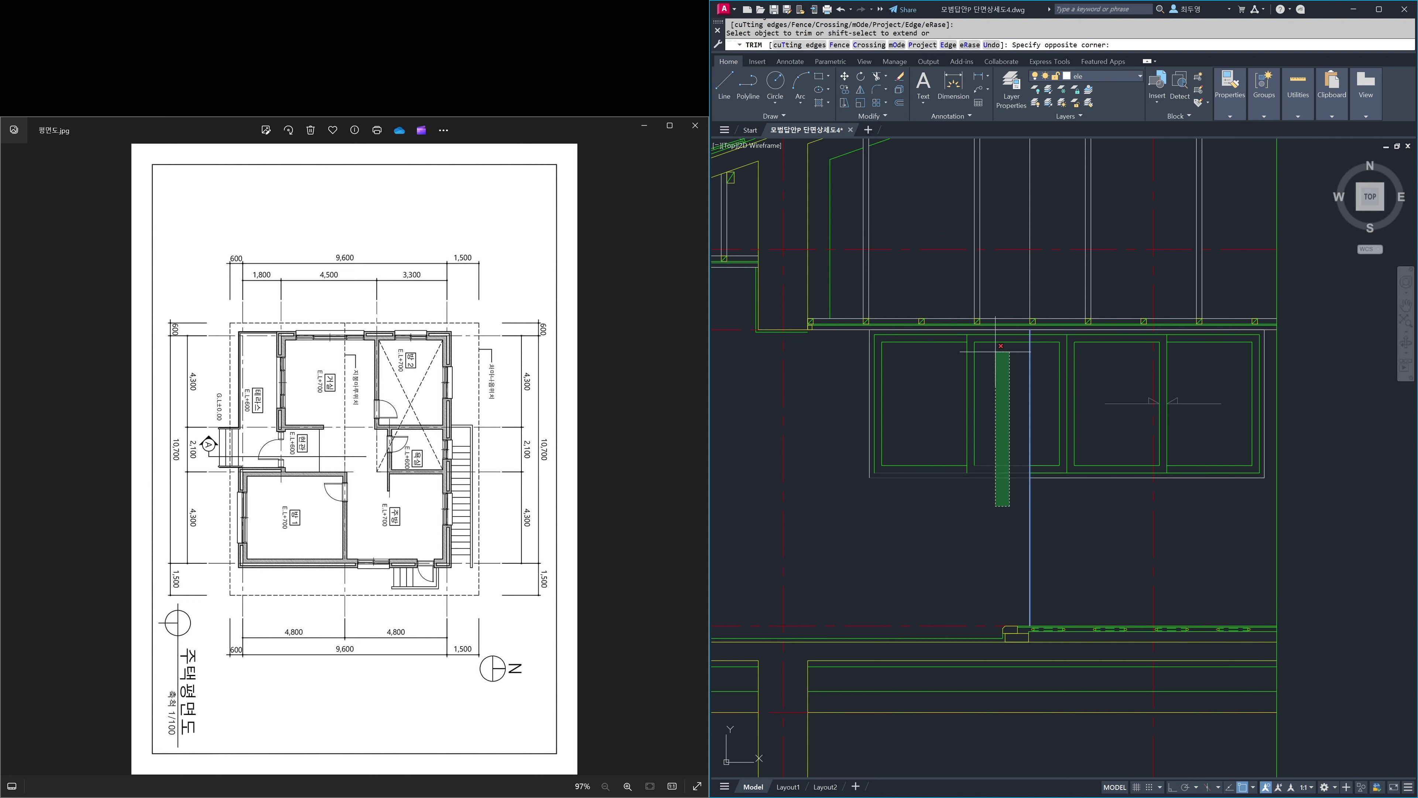
{"action": "left_click", "coordinate": [961, 330]}
{"action": "key", "text": "Return"}
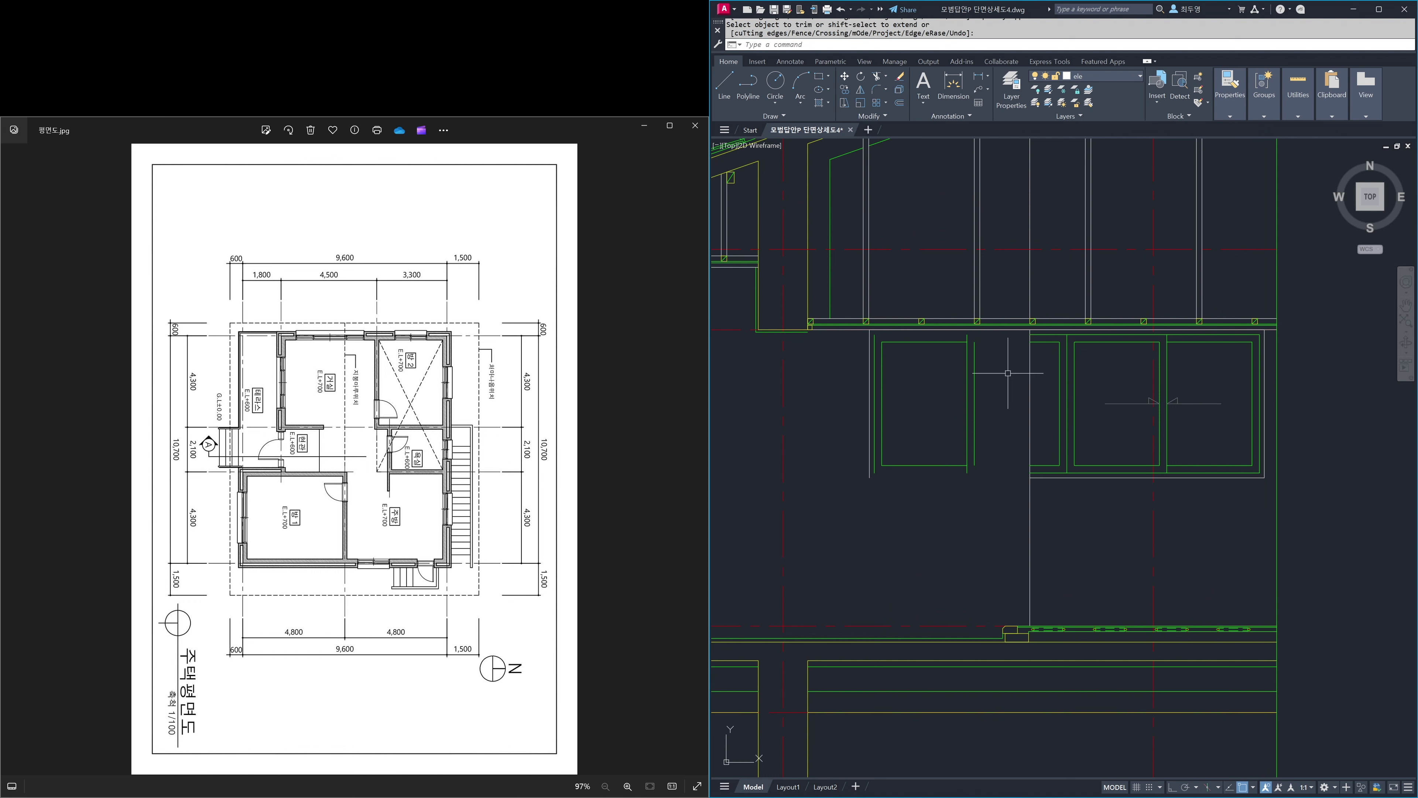
- Erase the leftover sash and frame lines to the left of the vertical wall line
{"action": "type", "text": "e"}
{"action": "key", "text": "Return"}
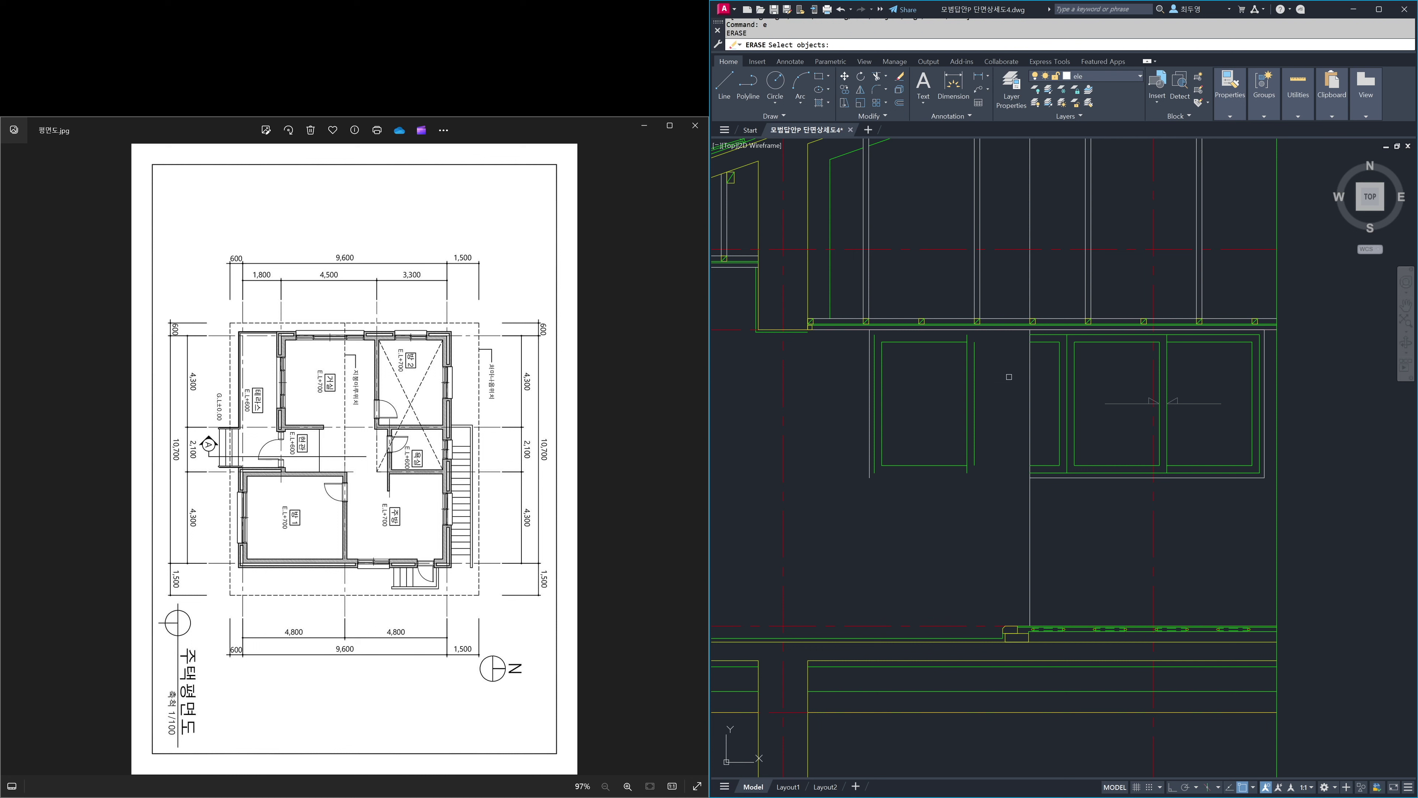
{"action": "left_click", "coordinate": [1009, 378]}
{"action": "type", "text": "e"}
{"action": "key", "text": "Return"}
{"action": "left_click", "coordinate": [875, 331]}
{"action": "key", "text": "Return"}
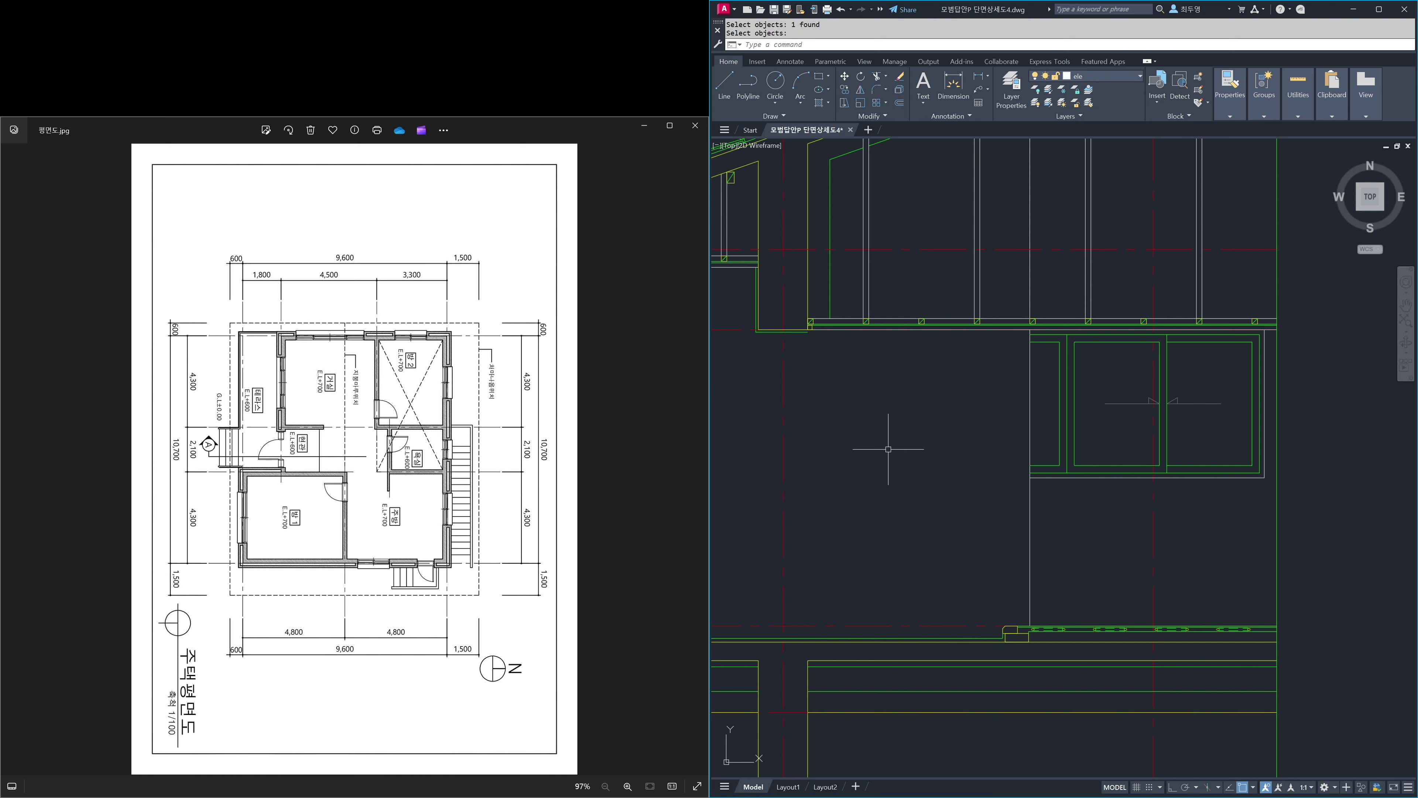
- Offset the red horizontal floor-level line upward by 80 onto the current layer
{"action": "key", "text": "F3"}
{"action": "type", "text": "o"}
{"action": "key", "text": "Return"}
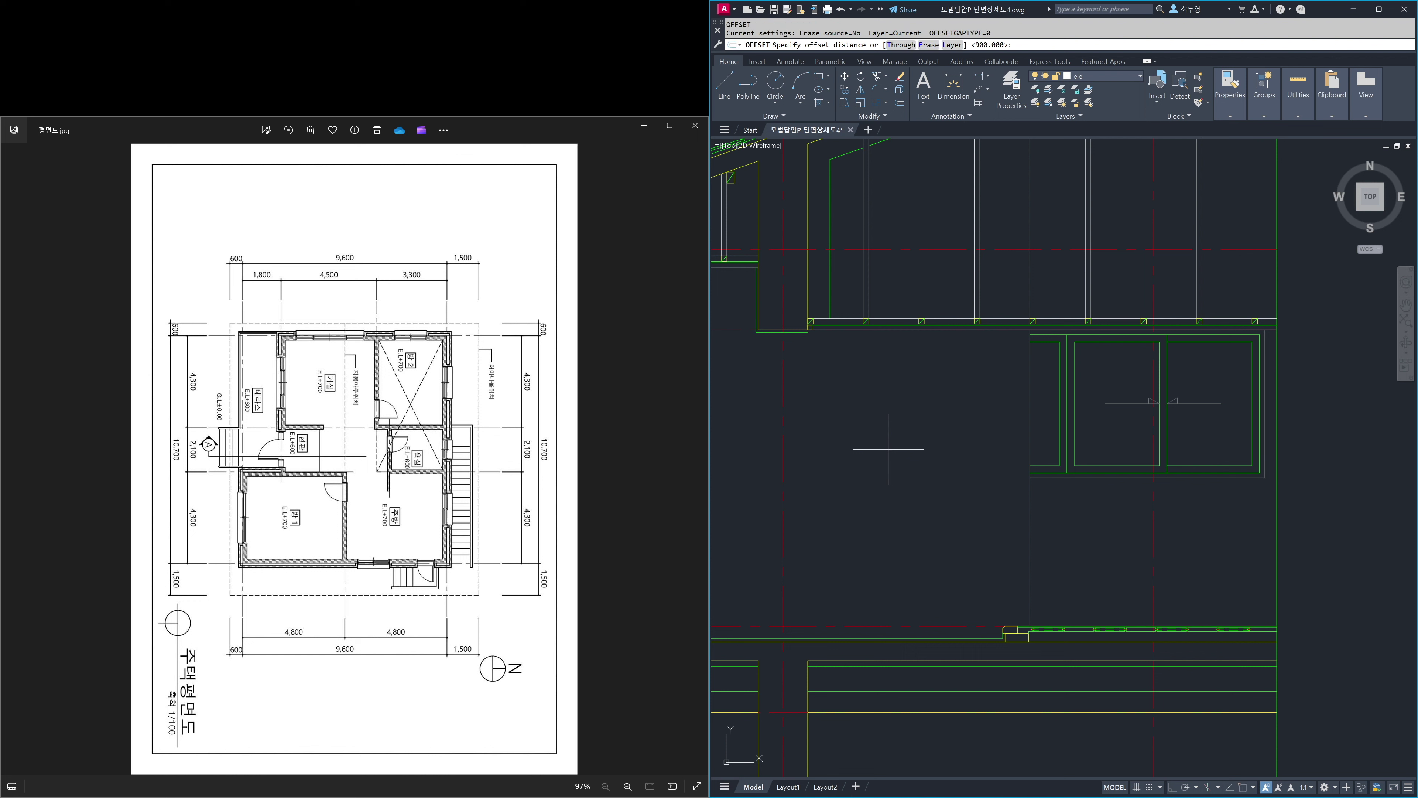
{"action": "type", "text": "80"}
{"action": "key", "text": "Return"}
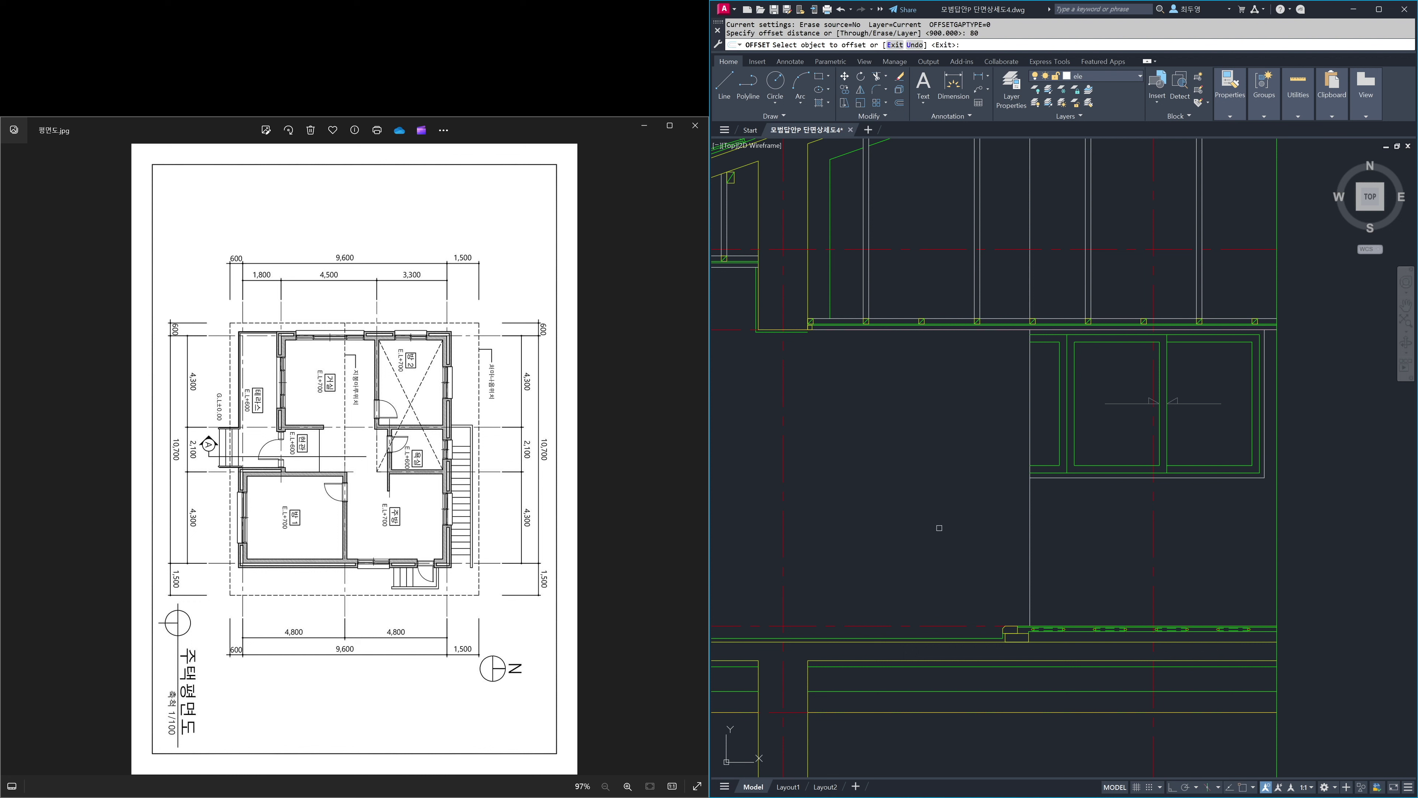
{"action": "left_click", "coordinate": [958, 626]}
{"action": "left_click", "coordinate": [958, 550]}
{"action": "key", "text": "Return"}
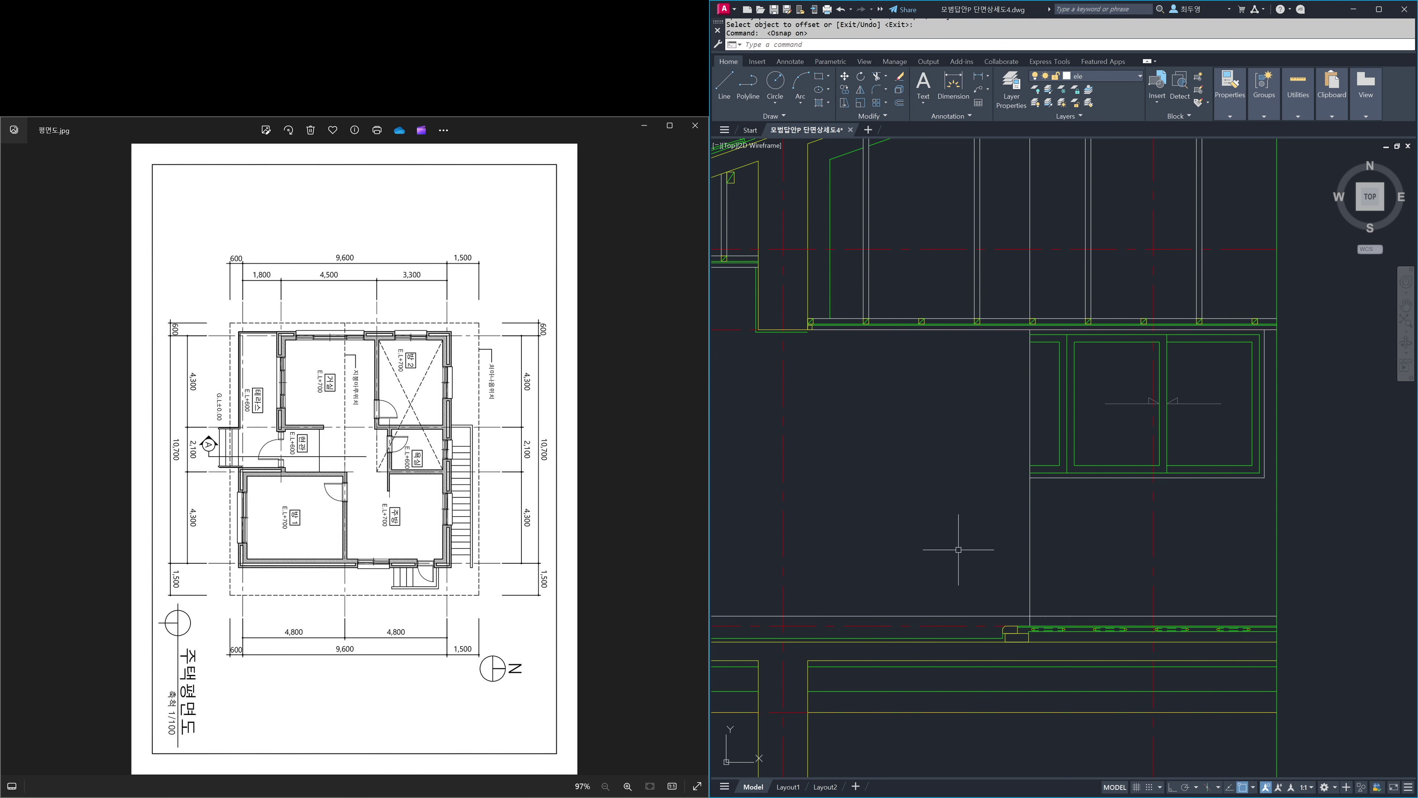
- Draw a vertical line up from the floor finish's left end and fillet it with the 80 offset line into a corner
{"action": "type", "text": "l"}
{"action": "key", "text": "Return"}
{"action": "left_click", "coordinate": [1005, 626]}
{"action": "left_click", "coordinate": [1006, 550]}
{"action": "key", "text": "Return"}
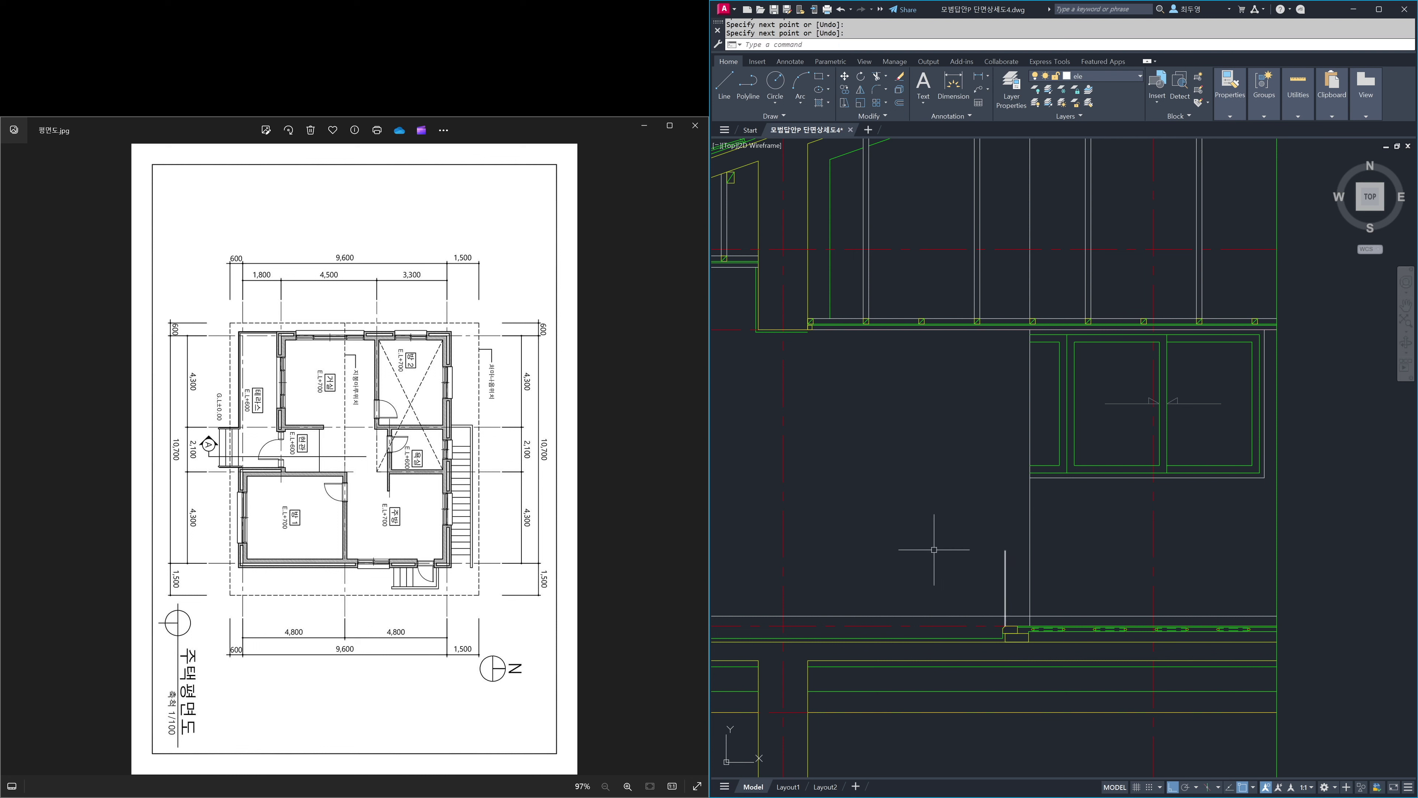
{"action": "type", "text": "f"}
{"action": "key", "text": "Return"}
{"action": "left_click", "coordinate": [1004, 620]}
{"action": "left_click", "coordinate": [1009, 617]}
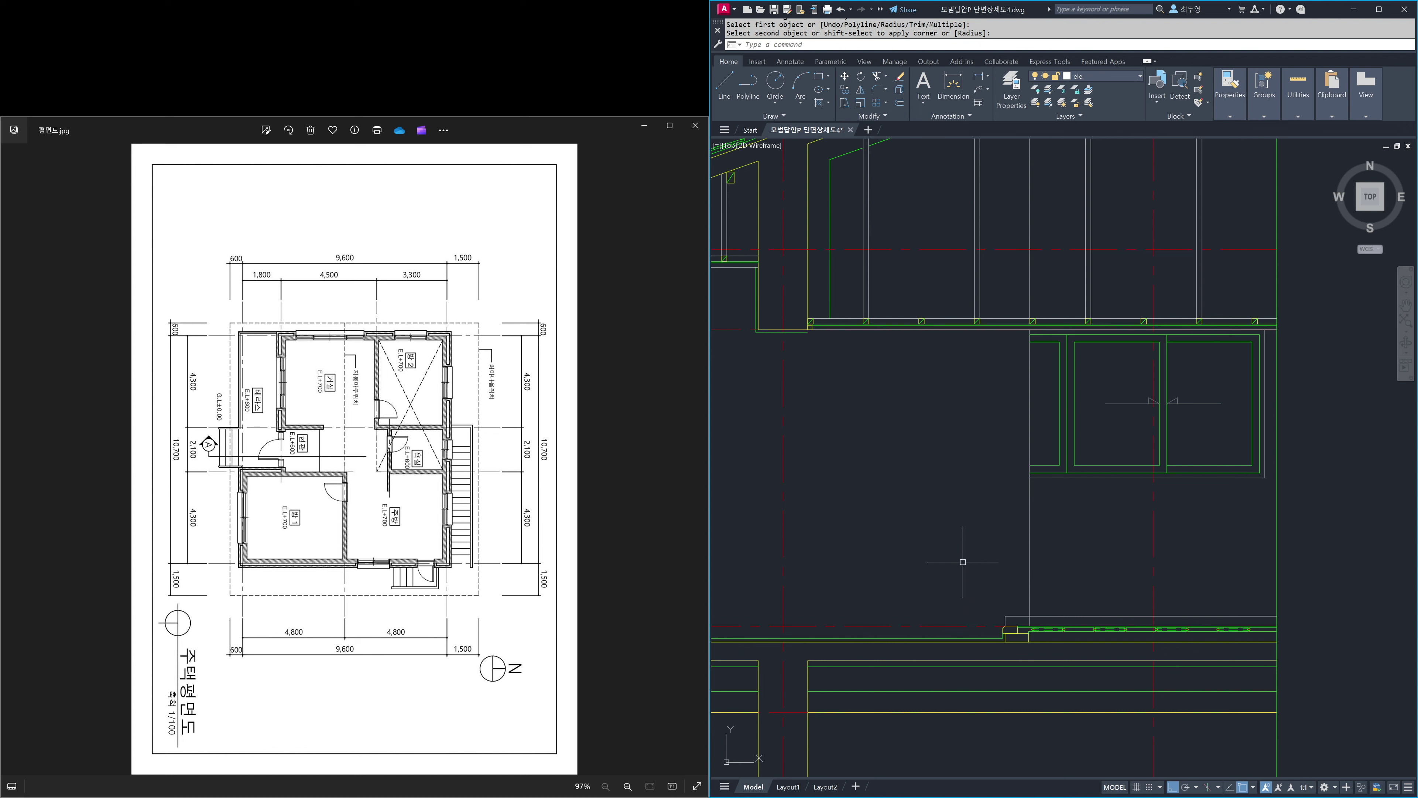
- Offset the vertical wall line below the window 20 to the right
{"action": "type", "text": "o"}
{"action": "key", "text": "Return"}
{"action": "type", "text": "20"}
{"action": "key", "text": "Return"}
{"action": "left_click", "coordinate": [1030, 583]}
{"action": "left_click", "coordinate": [1058, 588]}
{"action": "key", "text": "Return"}
- Trim the 20 offset vertical line above the horizontal line near the floor, using that horizontal line as the cutting edge
{"action": "type", "text": "tr"}
{"action": "key", "text": "Return"}
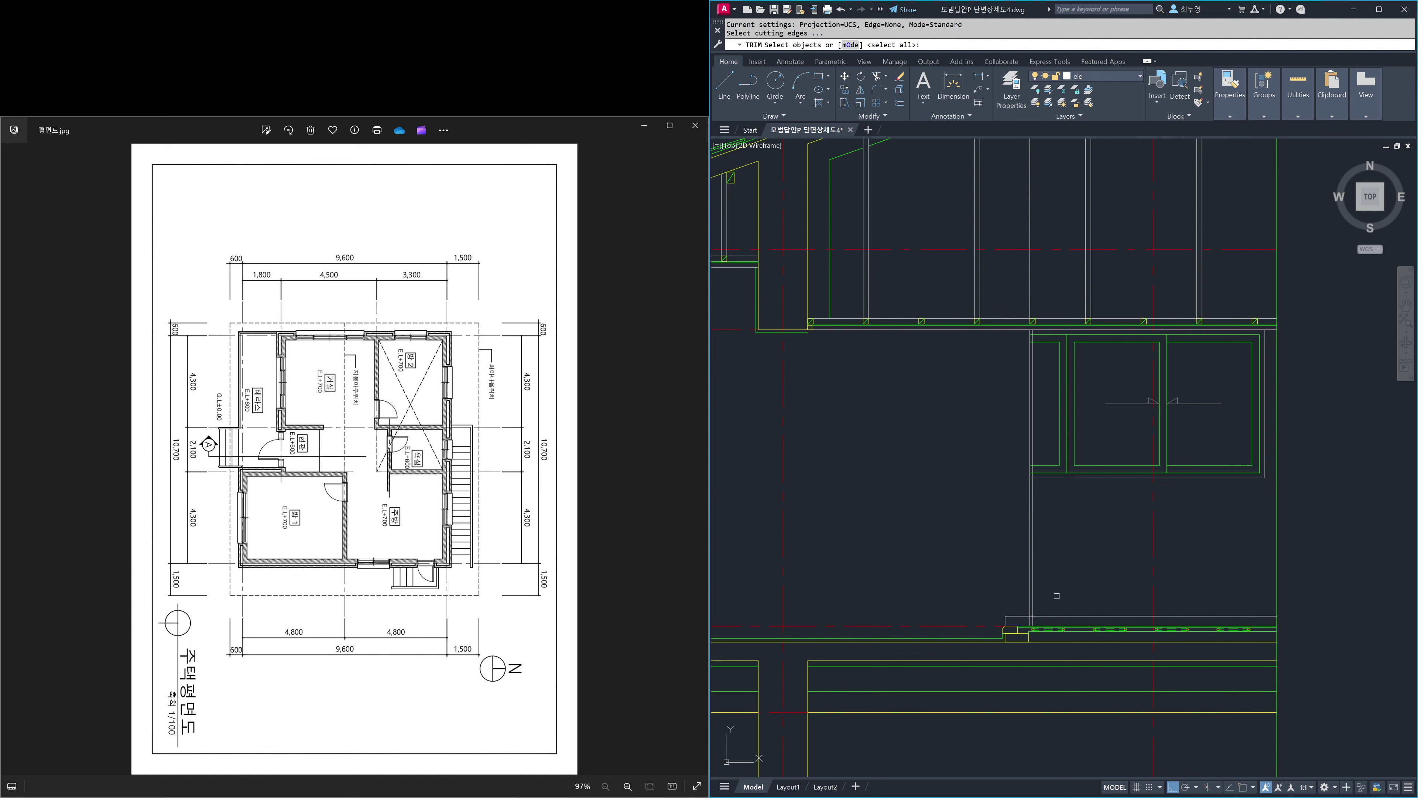
{"action": "left_click", "coordinate": [1045, 613]}
{"action": "key", "text": "Return"}
{"action": "left_click", "coordinate": [1033, 608]}
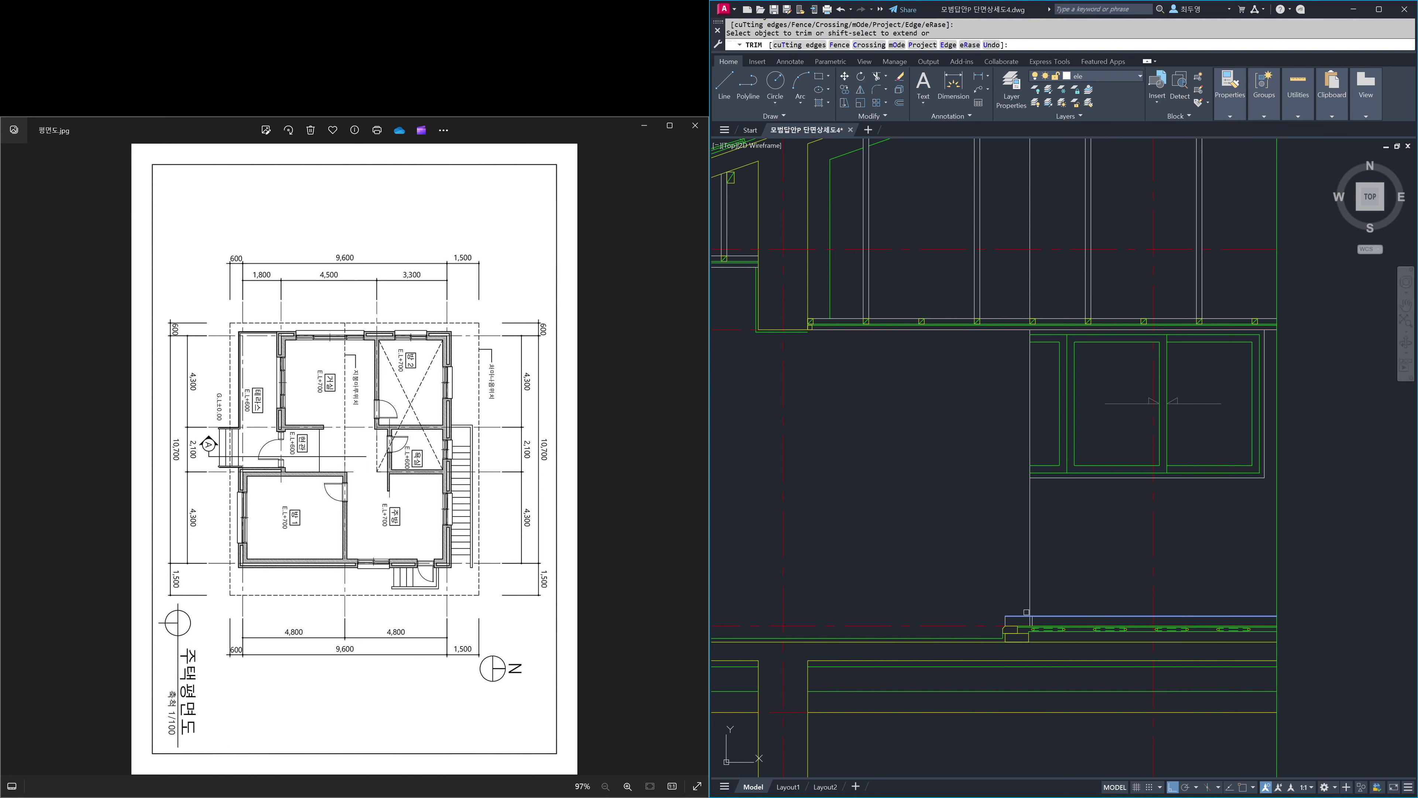
{"action": "key", "text": "Return"}
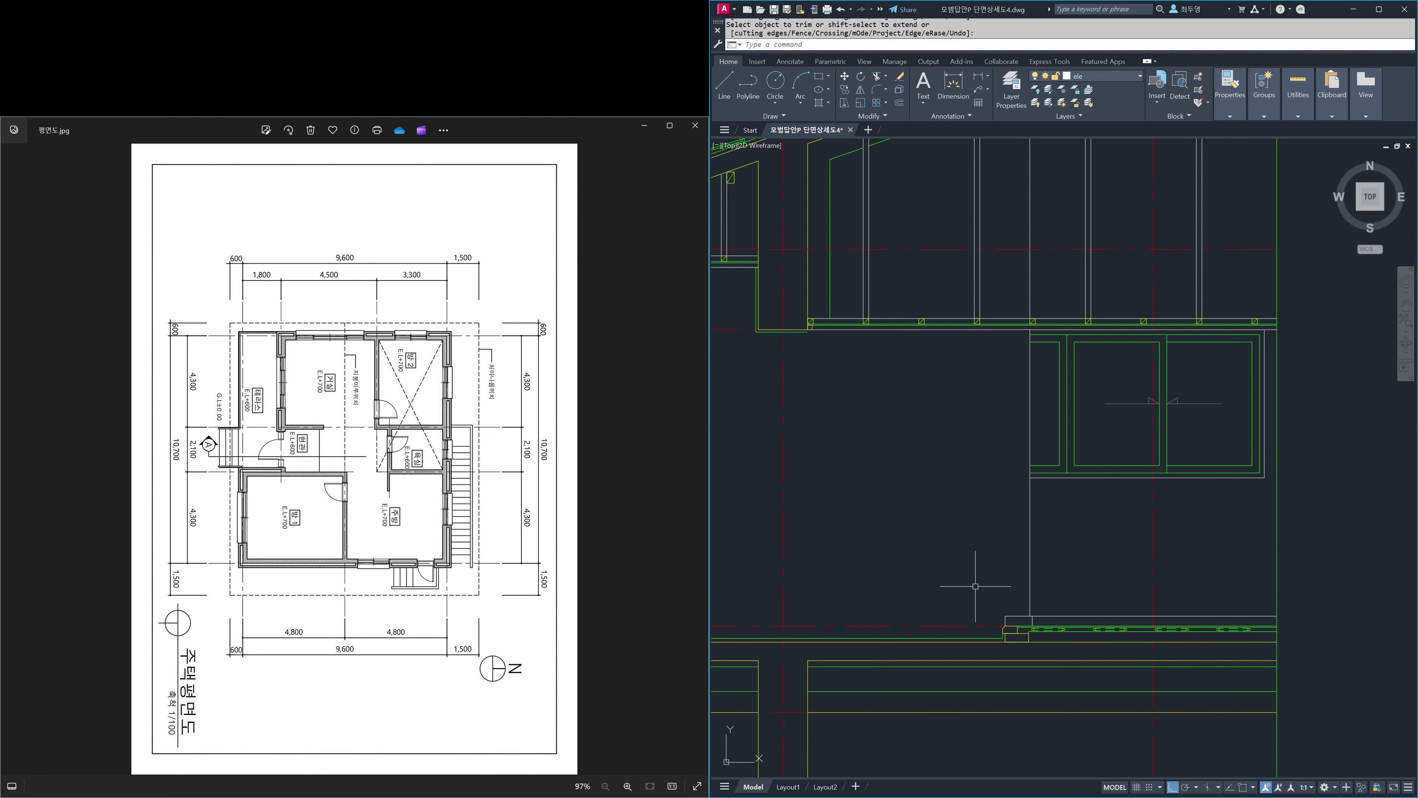
{"action": "type", "text": "z"}
{"action": "key", "text": "Return"}
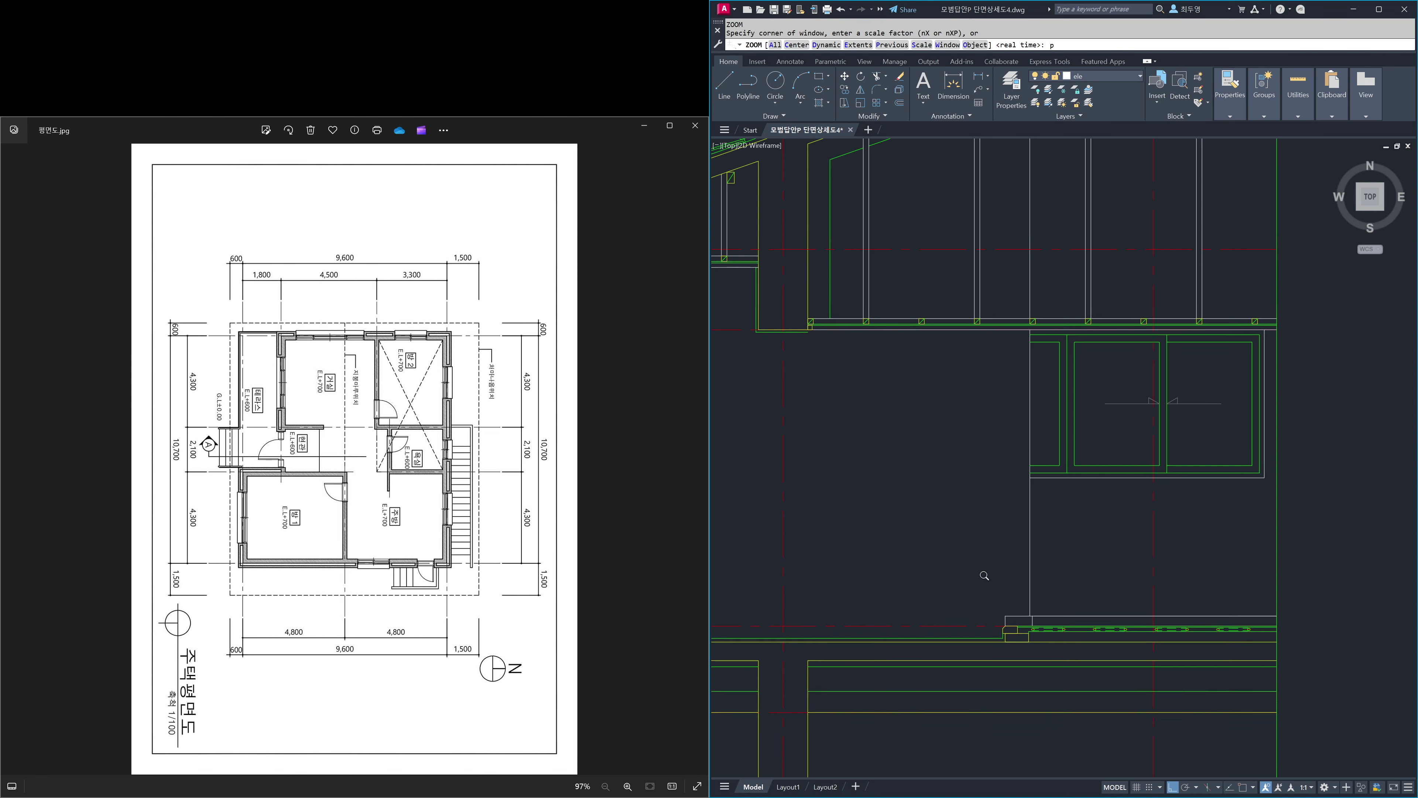
- Stretch the outer ends of the horizontal red centre lines inward, closer to the house section
{"action": "type", "text": "p"}
{"action": "key", "text": "Return"}
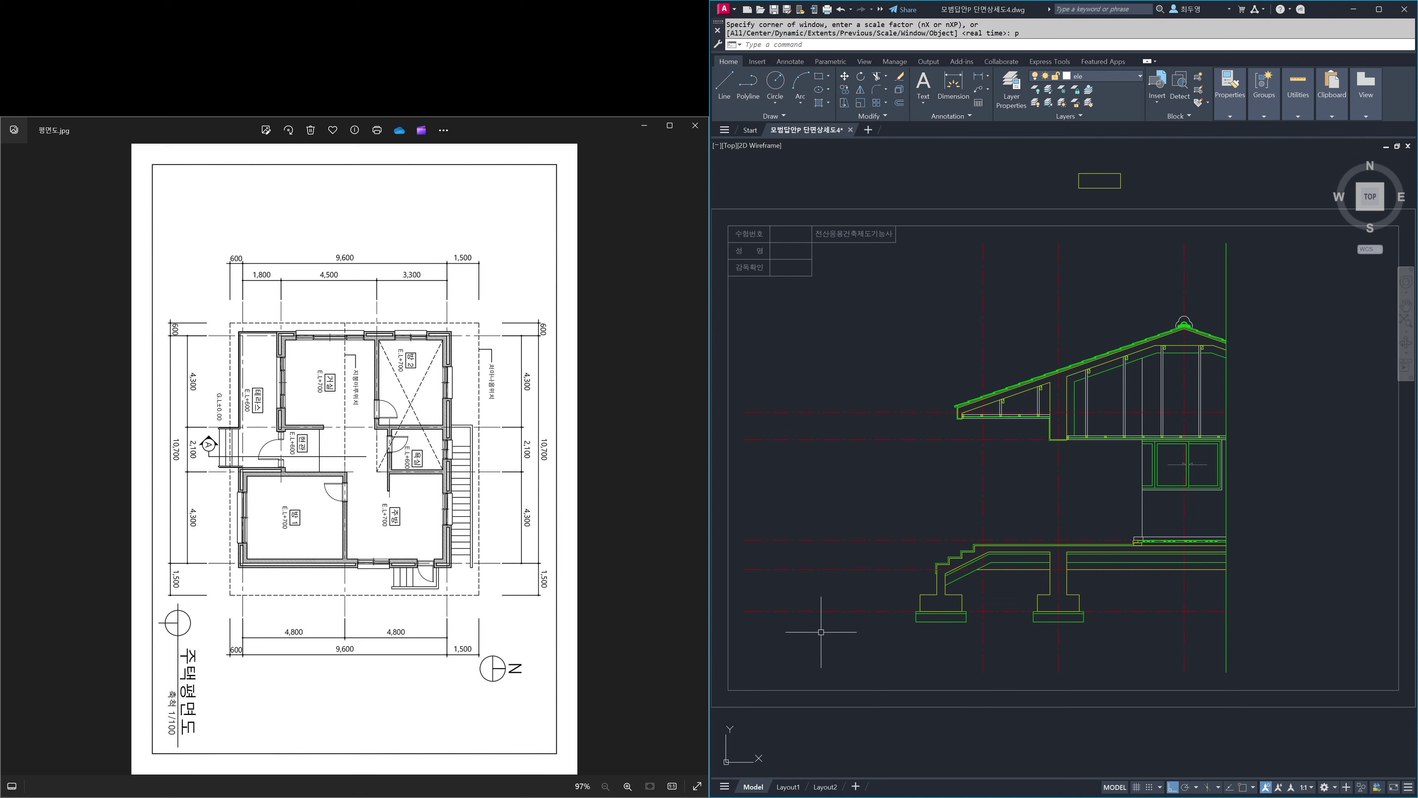
{"action": "type", "text": "s"}
{"action": "key", "text": "Return"}
{"action": "left_click", "coordinate": [814, 633]}
{"action": "left_click", "coordinate": [747, 389]}
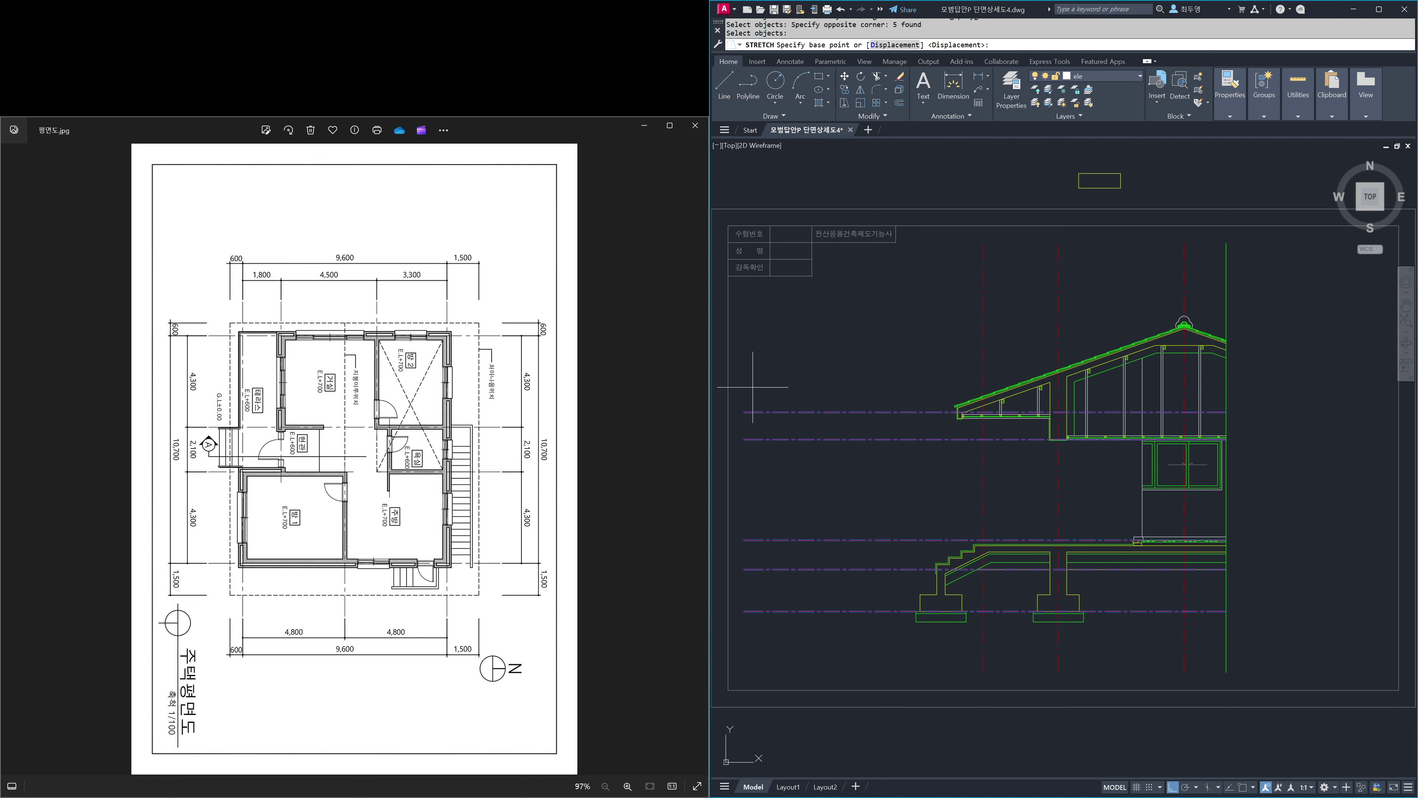
{"action": "left_click", "coordinate": [771, 389]}
{"action": "left_click", "coordinate": [862, 385]}
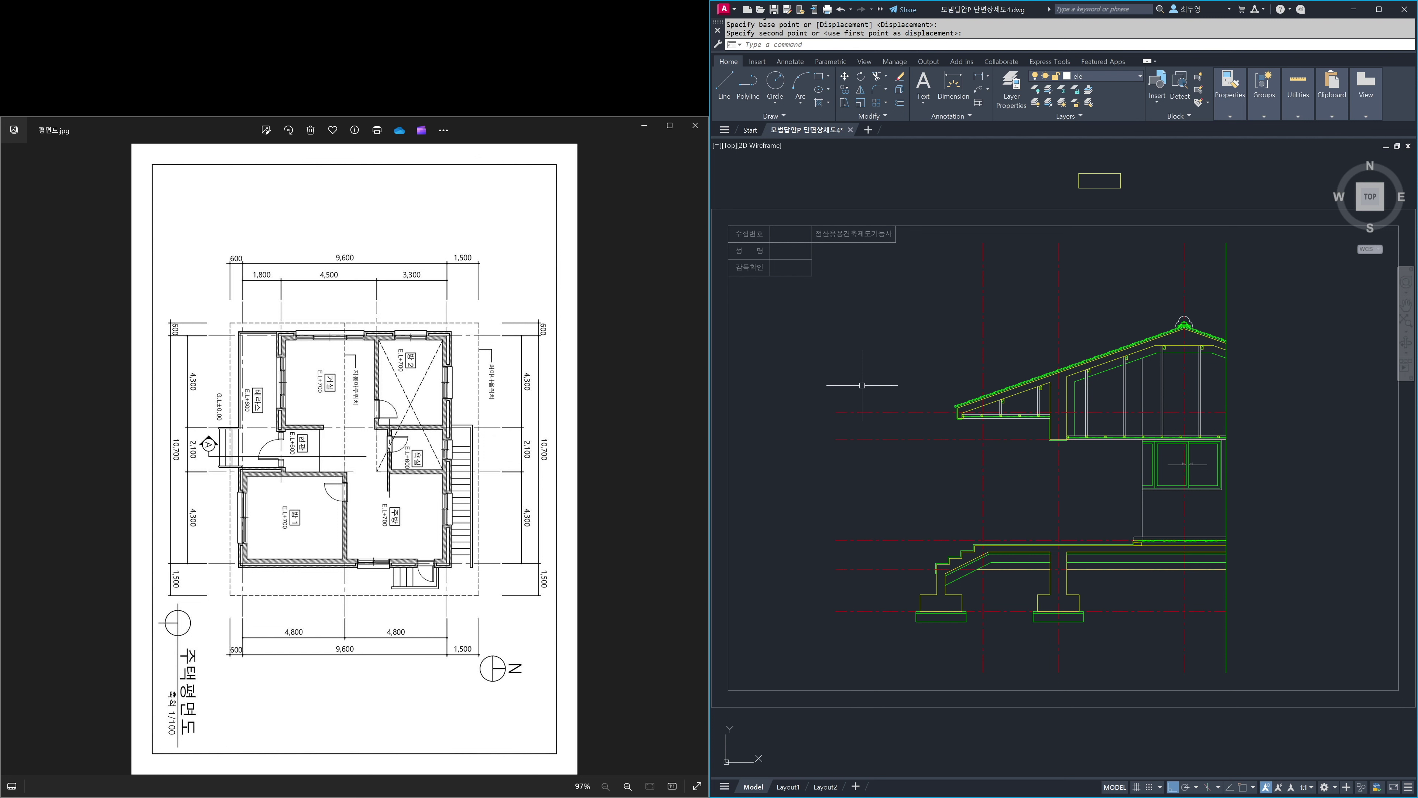
- Make sec the current layer and draw a 150 by 2500 upright rectangle in the empty area beside the section
{"action": "left_click", "coordinate": [1126, 78]}
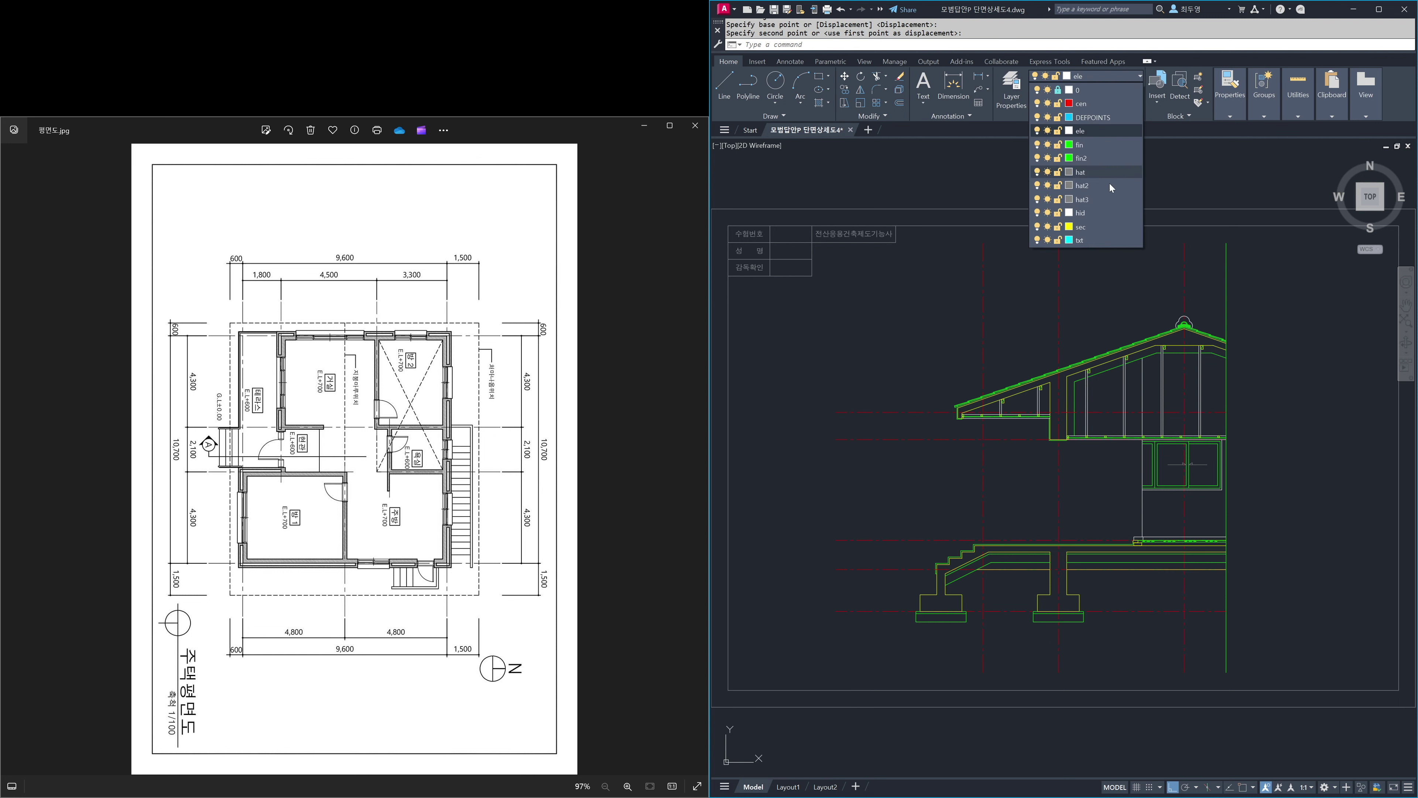
{"action": "left_click", "coordinate": [1106, 231]}
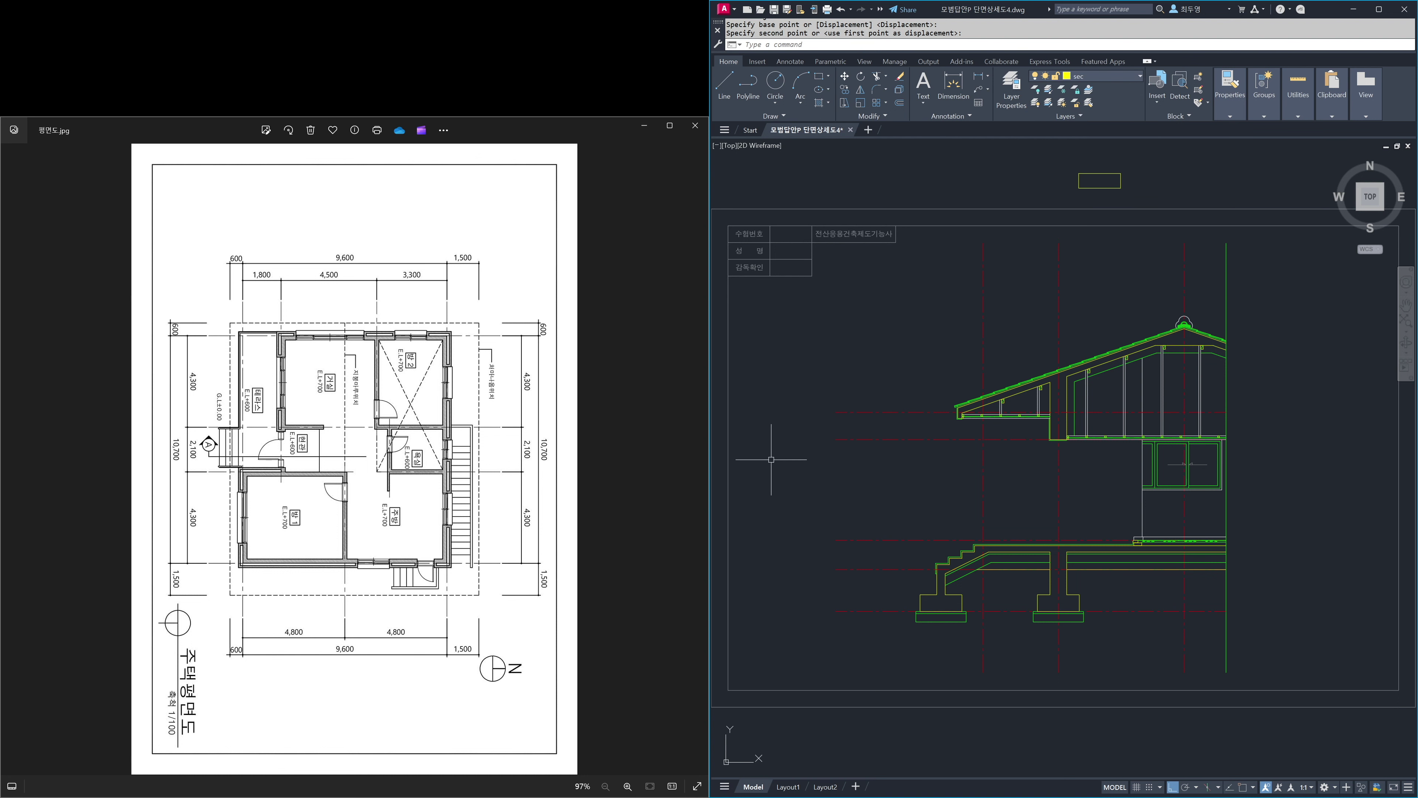
{"action": "key", "text": "Return"}
{"action": "left_click", "coordinate": [765, 422]}
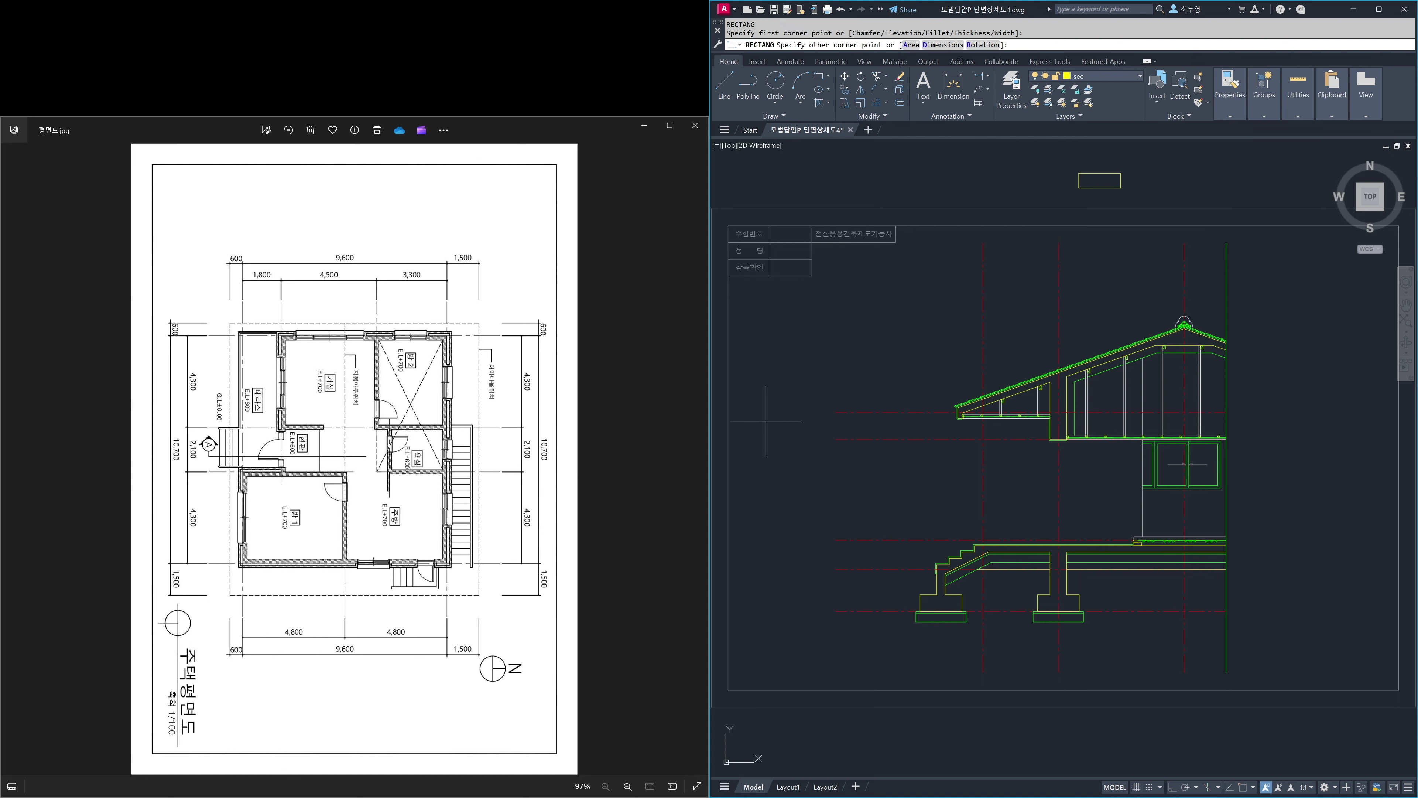
{"action": "type", "text": "d"}
{"action": "key", "text": "Return"}
{"action": "type", "text": "150"}
{"action": "key", "text": "Return"}
{"action": "type", "text": "2500"}
{"action": "key", "text": "Return"}
{"action": "left_click", "coordinate": [793, 538]}
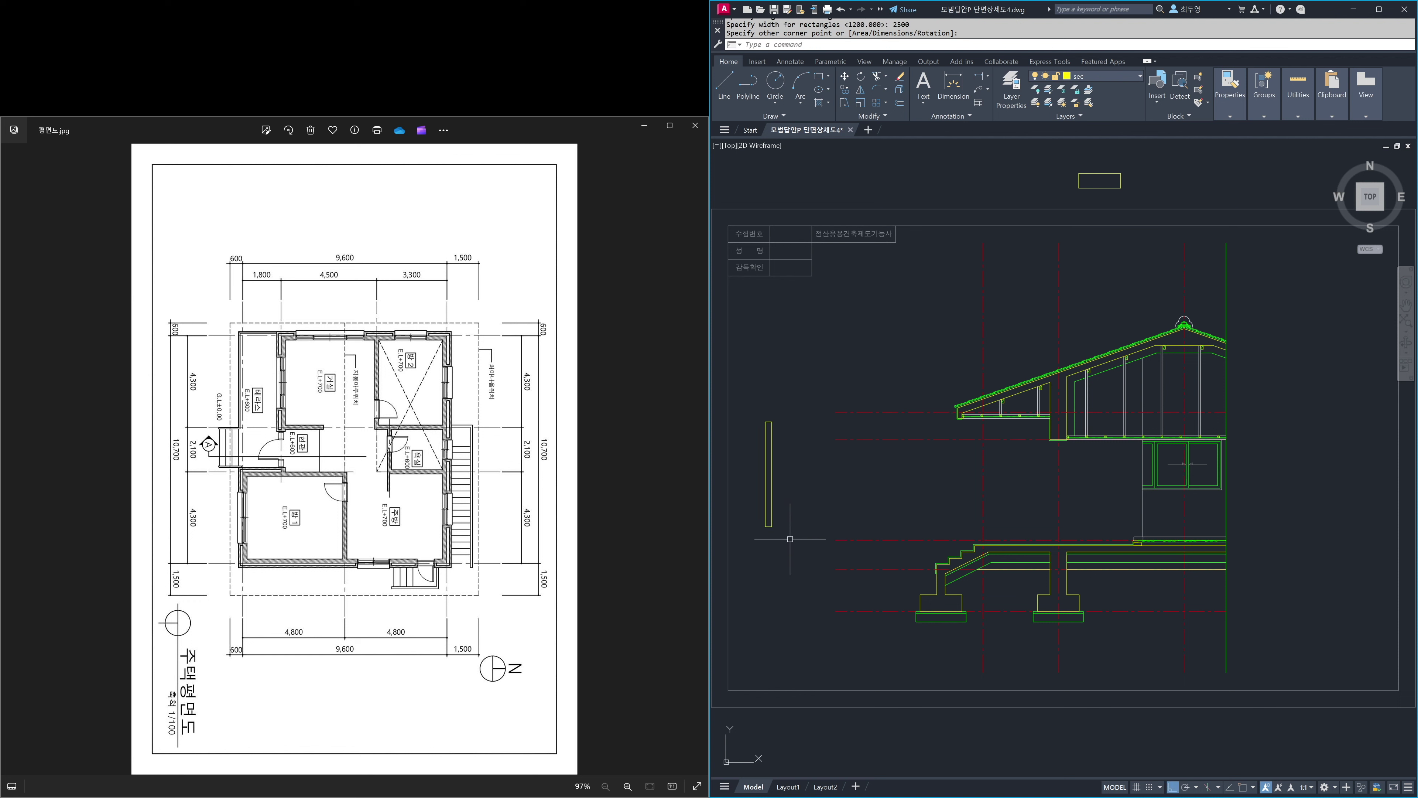
- Explode the 150 by 2500 rectangle into separate lines
{"action": "key", "text": "Return"}
{"action": "left_click", "coordinate": [798, 540]}
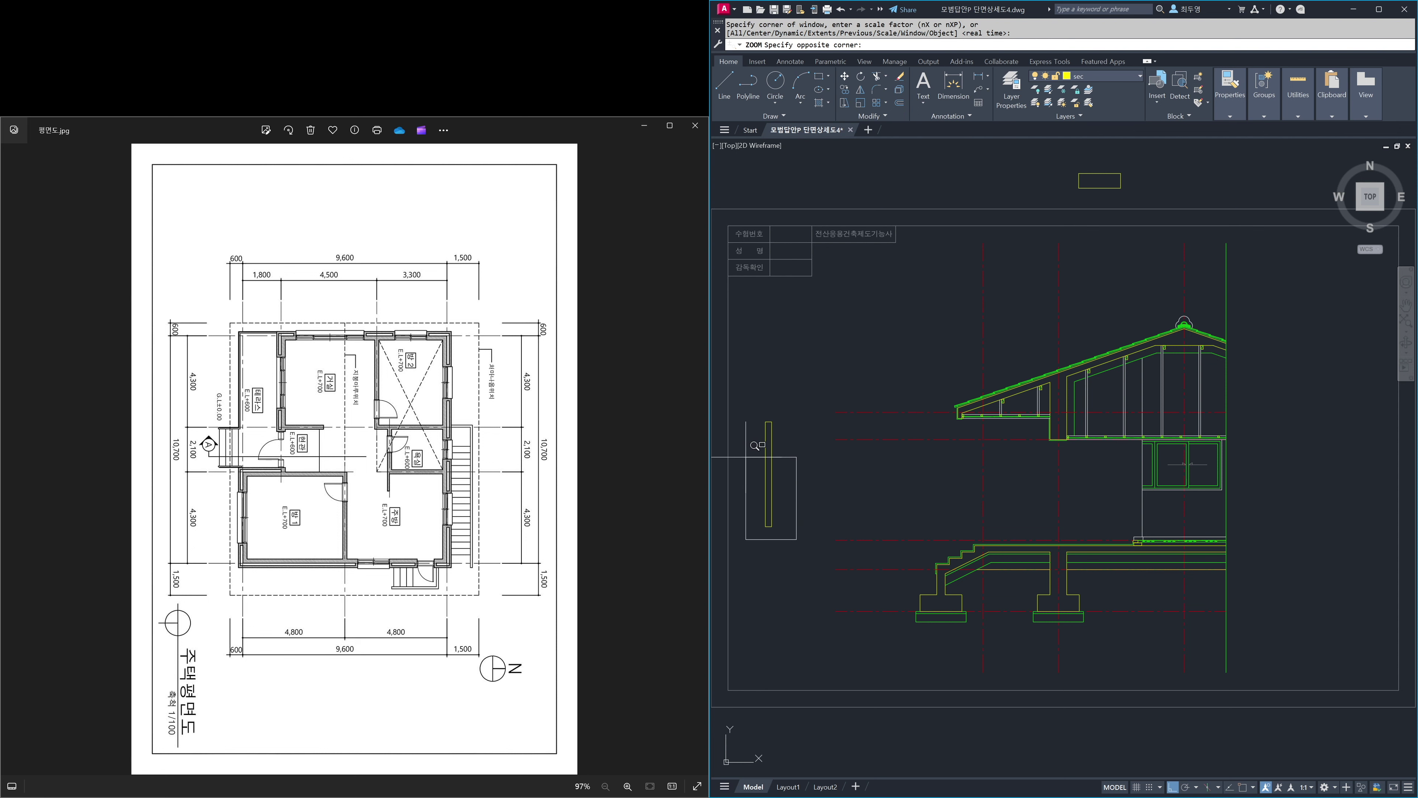
{"action": "left_click", "coordinate": [738, 405]}
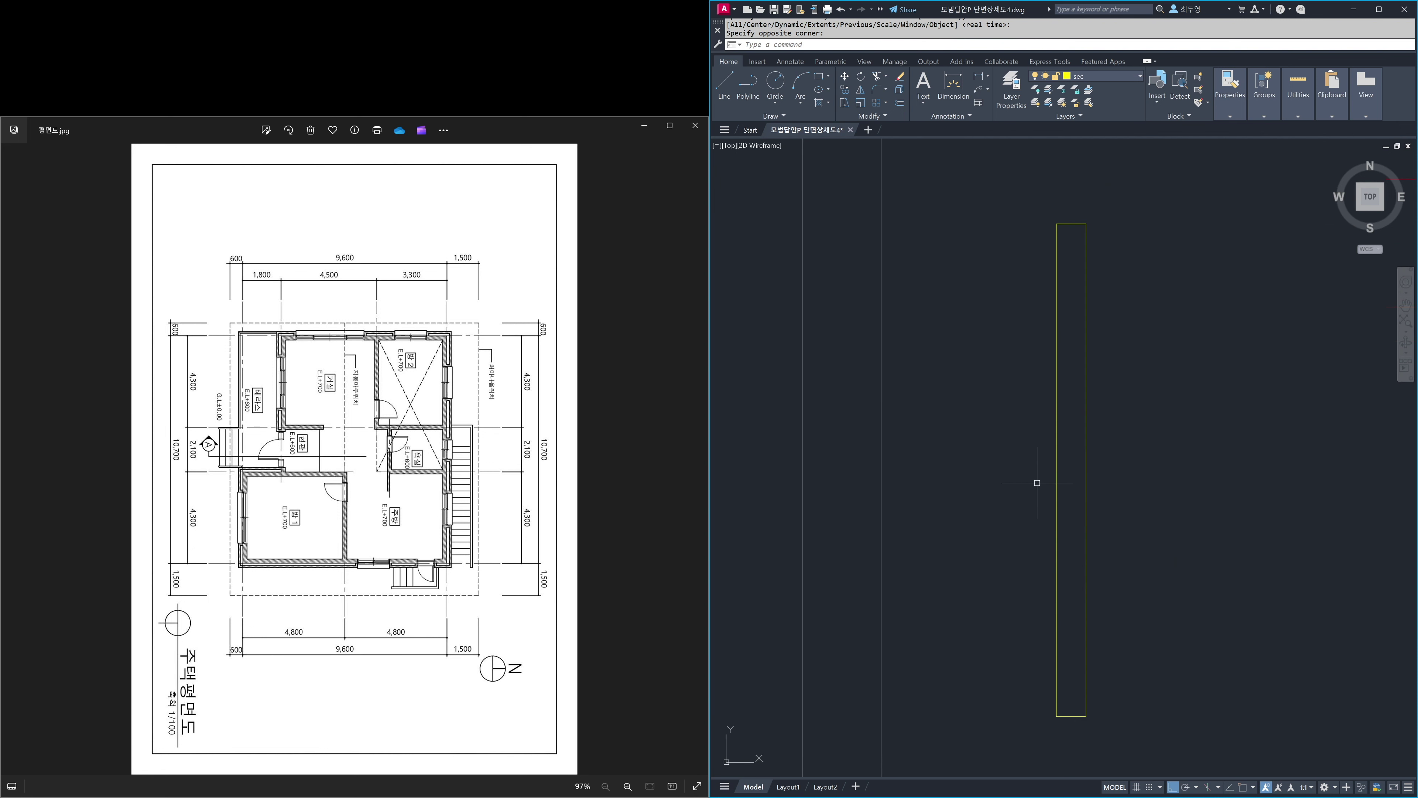
{"action": "type", "text": "x"}
{"action": "key", "text": "Return"}
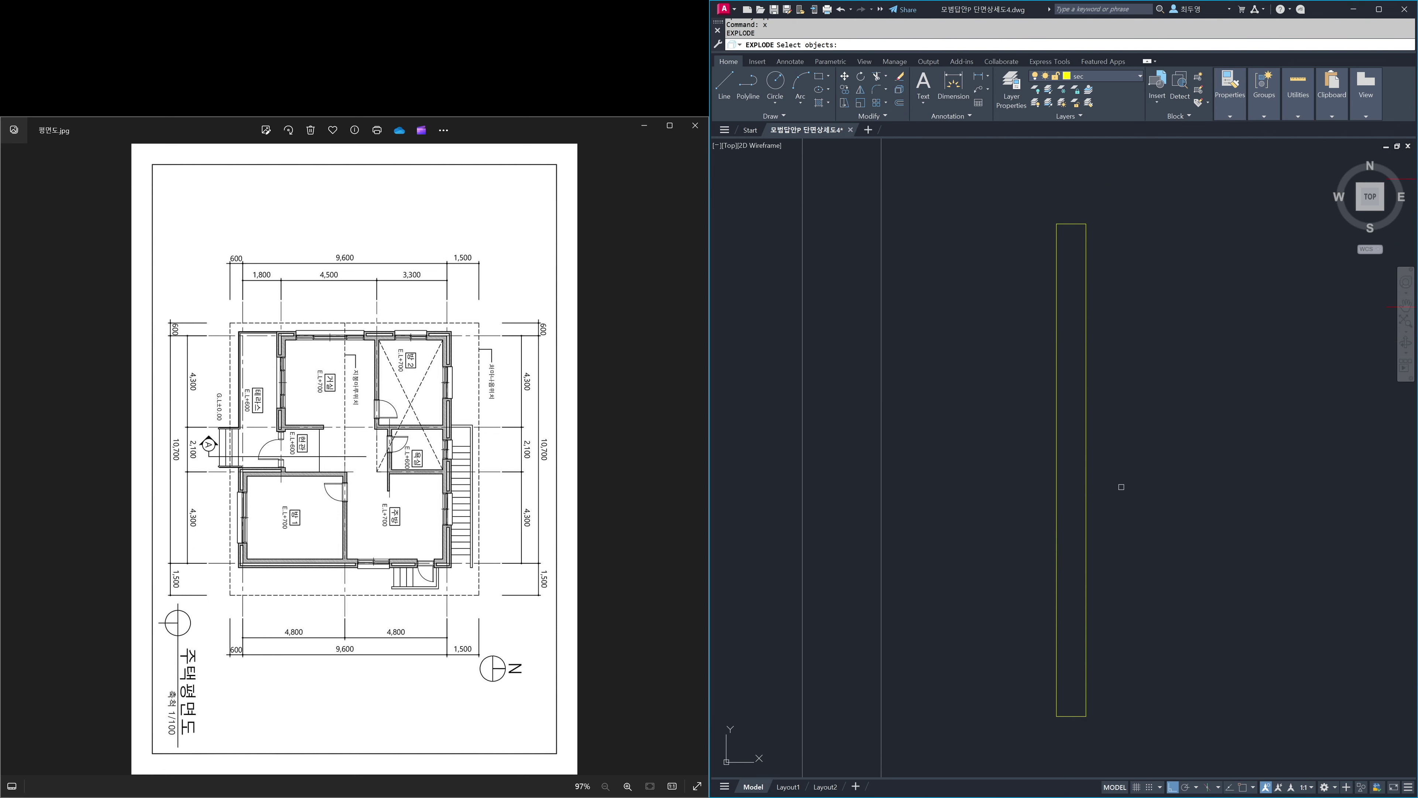
{"action": "left_click", "coordinate": [1122, 486]}
{"action": "left_click", "coordinate": [1078, 470]}
{"action": "key", "text": "Return"}
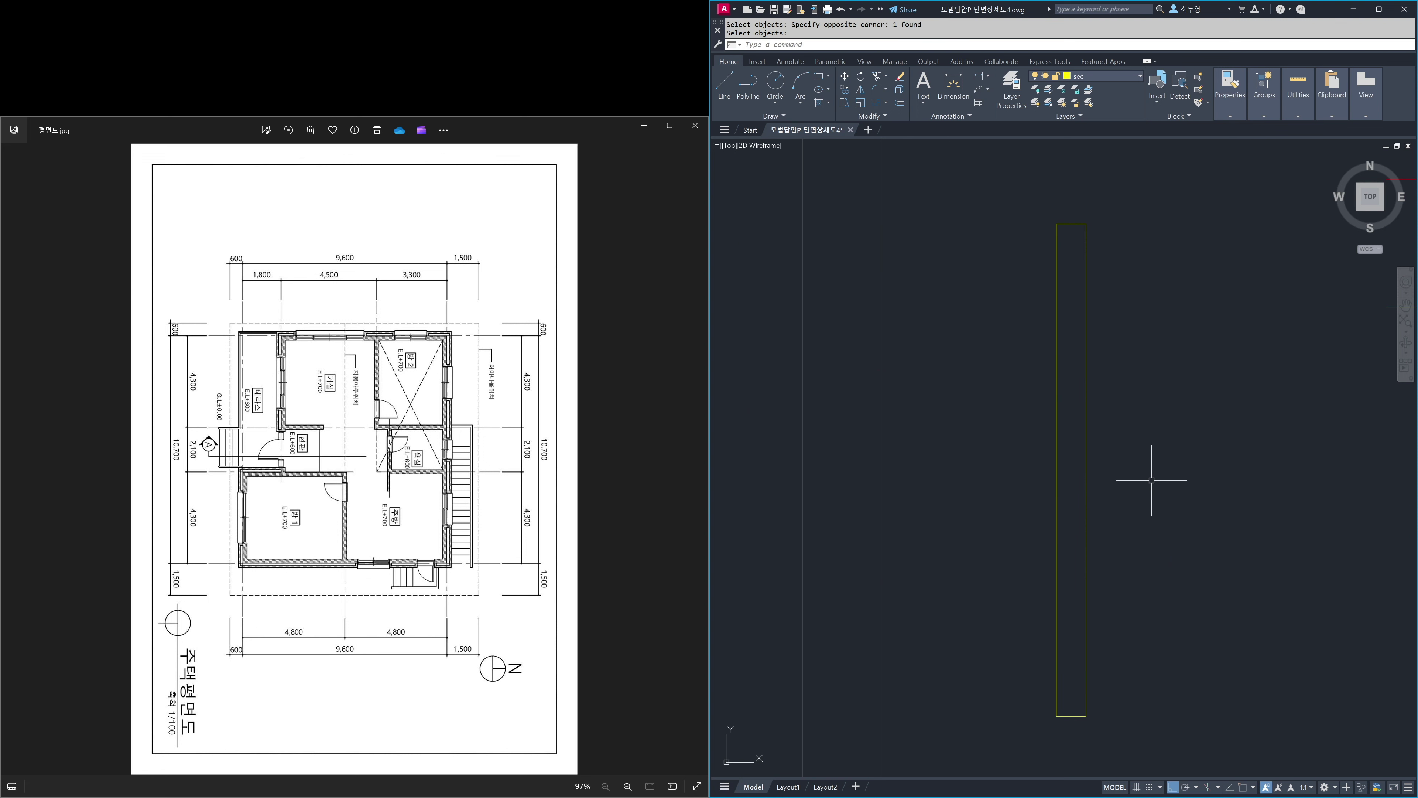
- Offset the exploded rectangle's bottom edge upward by 2100
{"action": "type", "text": "o"}
{"action": "key", "text": "Return"}
{"action": "type", "text": "2100"}
{"action": "key", "text": "Return"}
{"action": "left_click", "coordinate": [1069, 715]}
{"action": "left_click", "coordinate": [1078, 654]}
{"action": "key", "text": "Return"}
- Copy the rectangle's top edge and the 2100 offset line downward by 40
{"action": "type", "text": "co"}
{"action": "key", "text": "Return"}
{"action": "left_click", "coordinate": [1042, 208]}
{"action": "left_click", "coordinate": [1131, 317]}
{"action": "key", "text": "Return"}
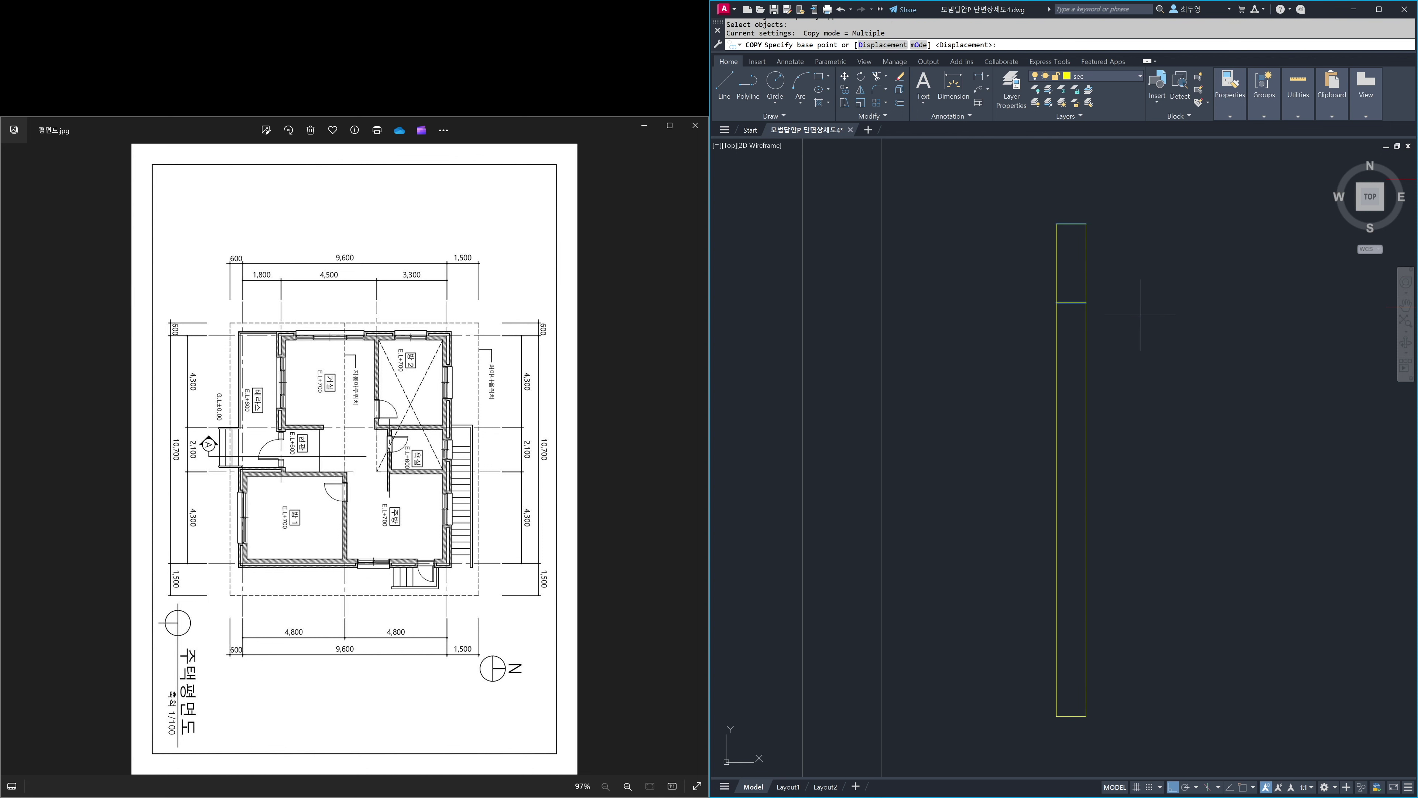
{"action": "left_click", "coordinate": [1139, 315]}
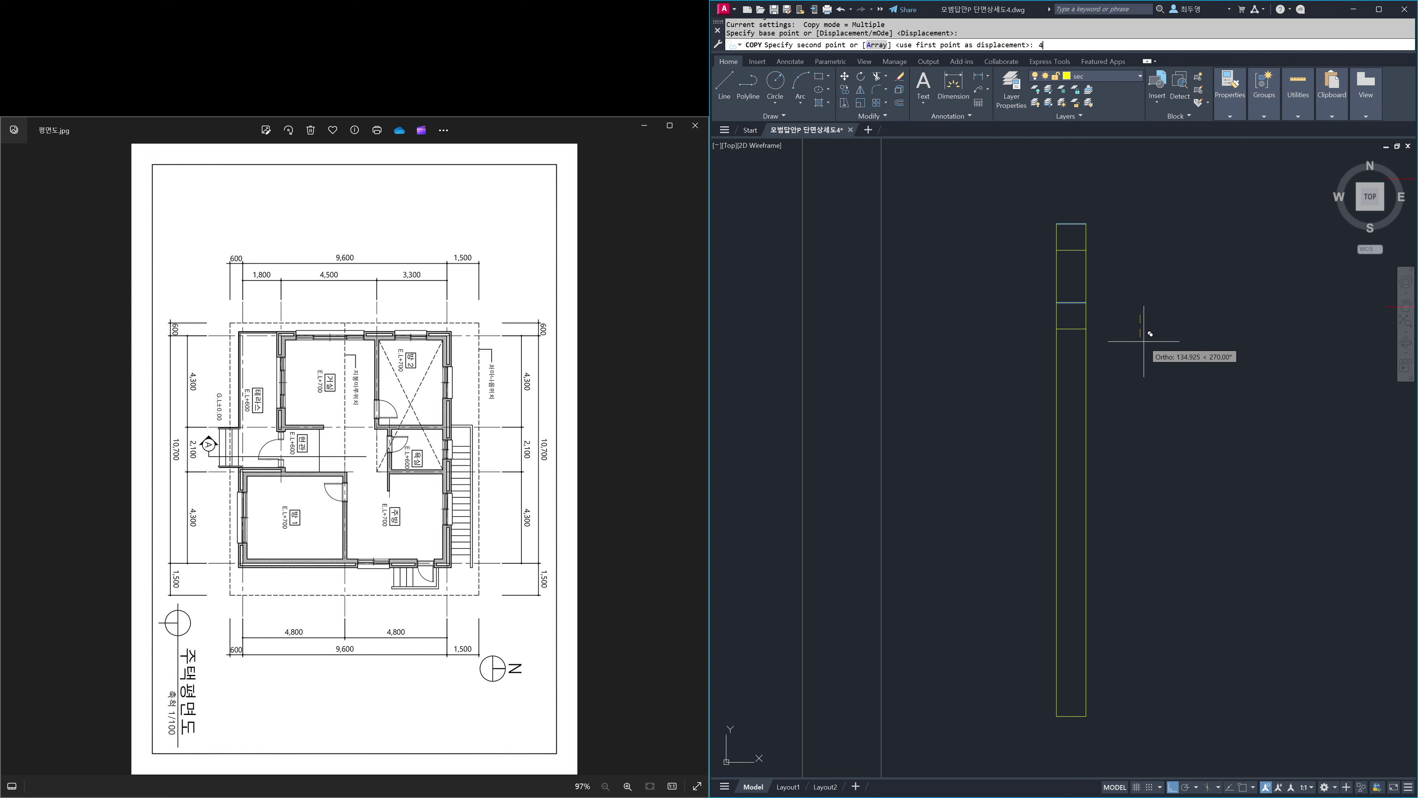
{"action": "key", "text": "Return"}
{"action": "key", "text": "Return"}
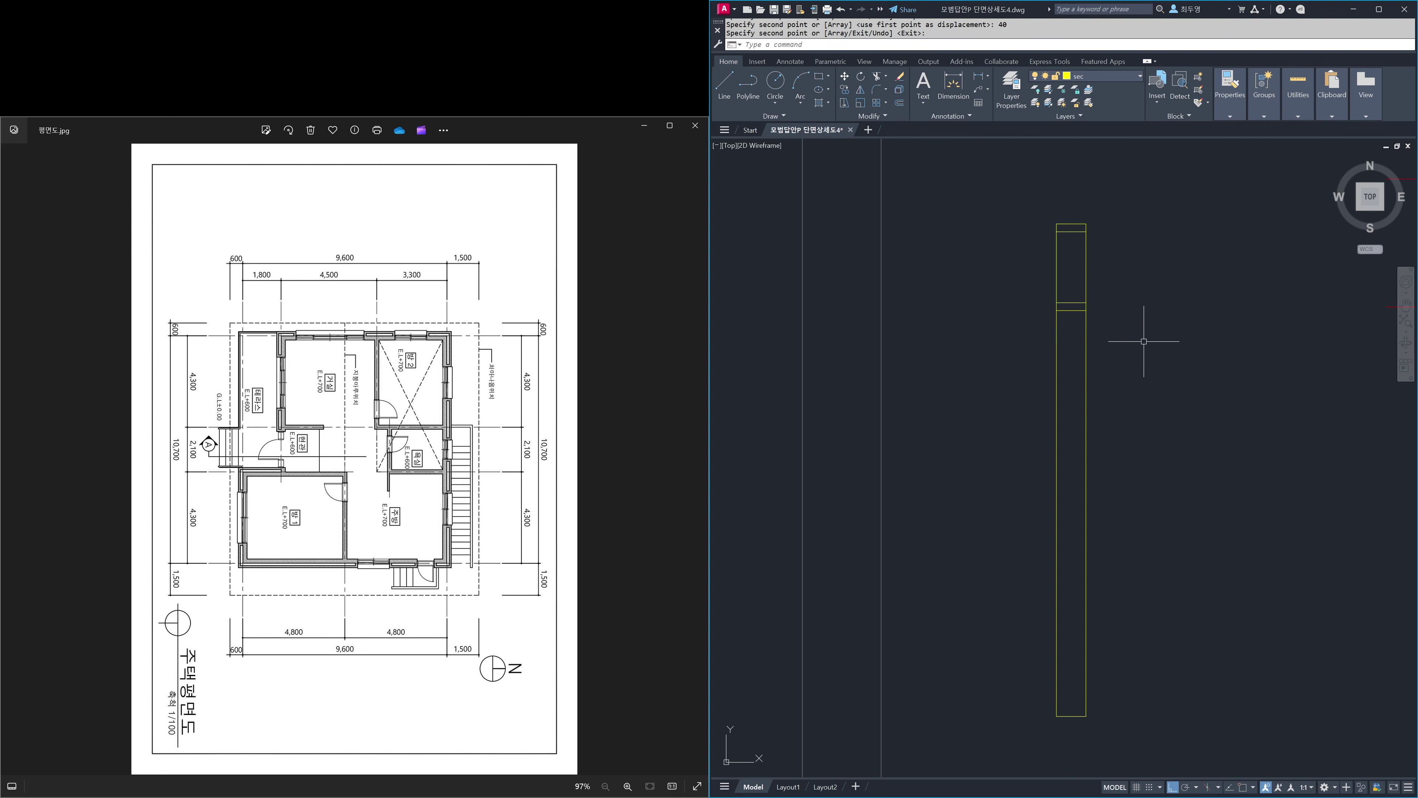
- Trim the vertical sides between and below the two 40-high bands, leaving them as closed frame members
{"action": "type", "text": "tr"}
{"action": "key", "text": "Return"}
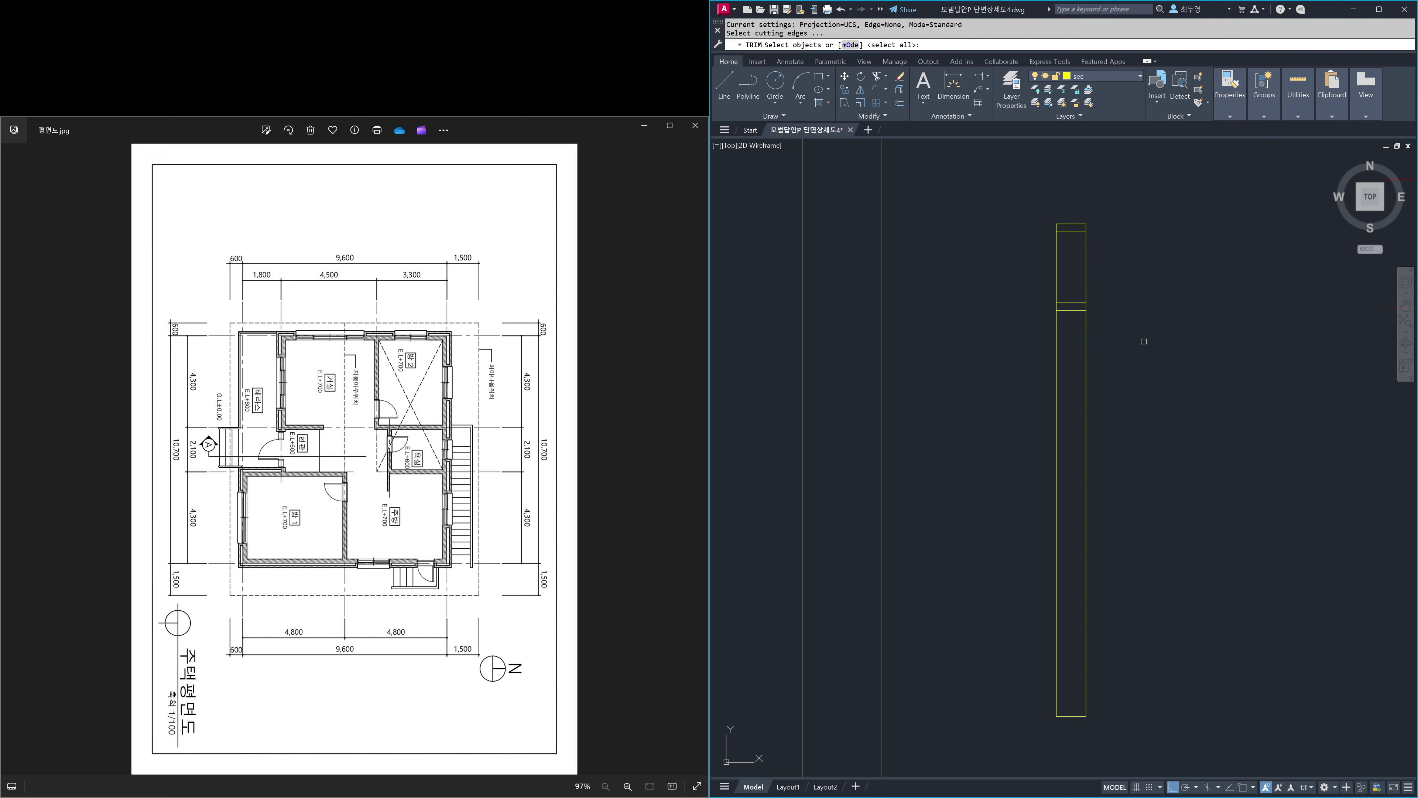
{"action": "key", "text": "Return"}
{"action": "left_click", "coordinate": [1128, 304]}
{"action": "left_click", "coordinate": [1017, 261]}
{"action": "left_click", "coordinate": [991, 382]}
{"action": "left_click", "coordinate": [1199, 459]}
{"action": "key", "text": "Return"}
- Put the remaining bottom edge line on the ele layer
{"action": "left_click", "coordinate": [1197, 455]}
{"action": "left_click", "coordinate": [992, 771]}
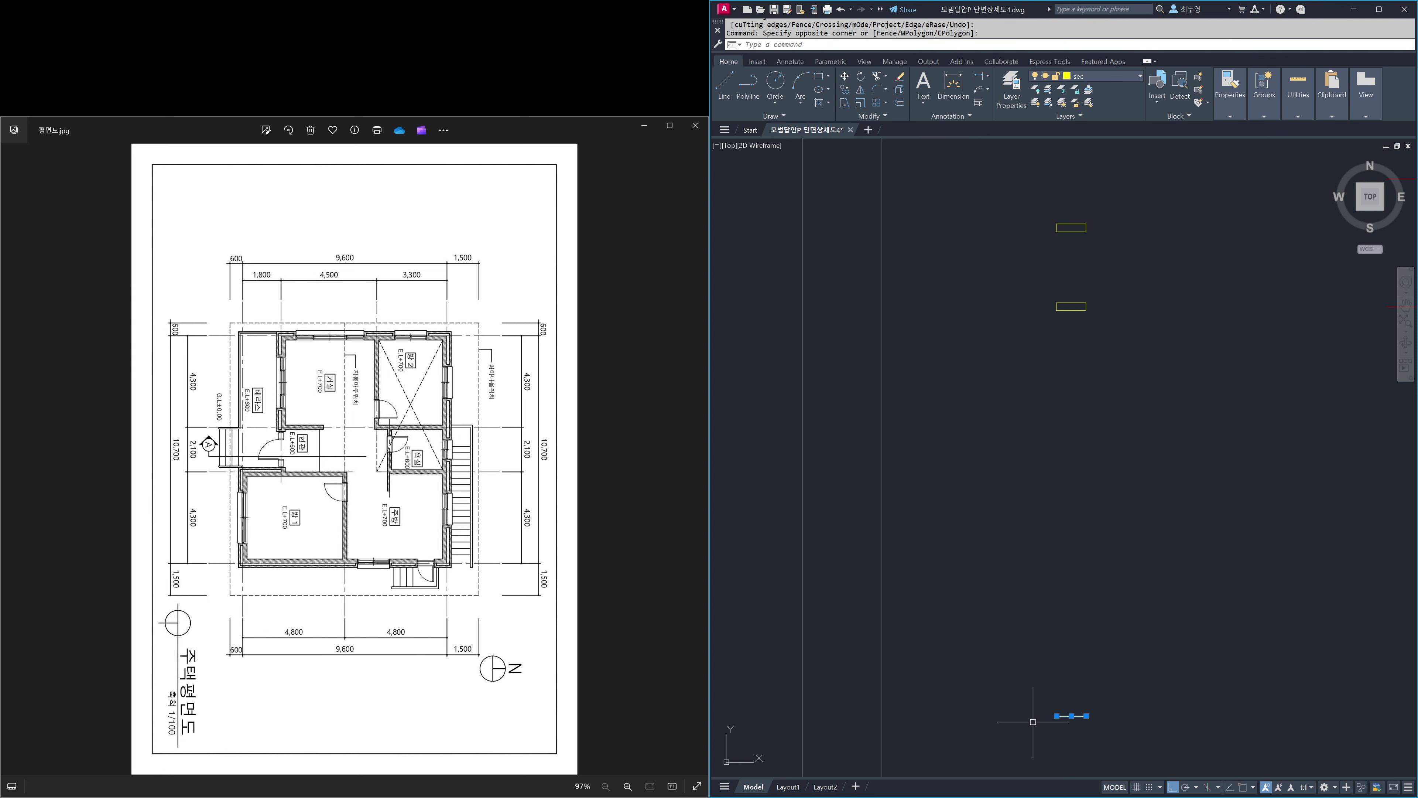
{"action": "left_click", "coordinate": [1124, 79]}
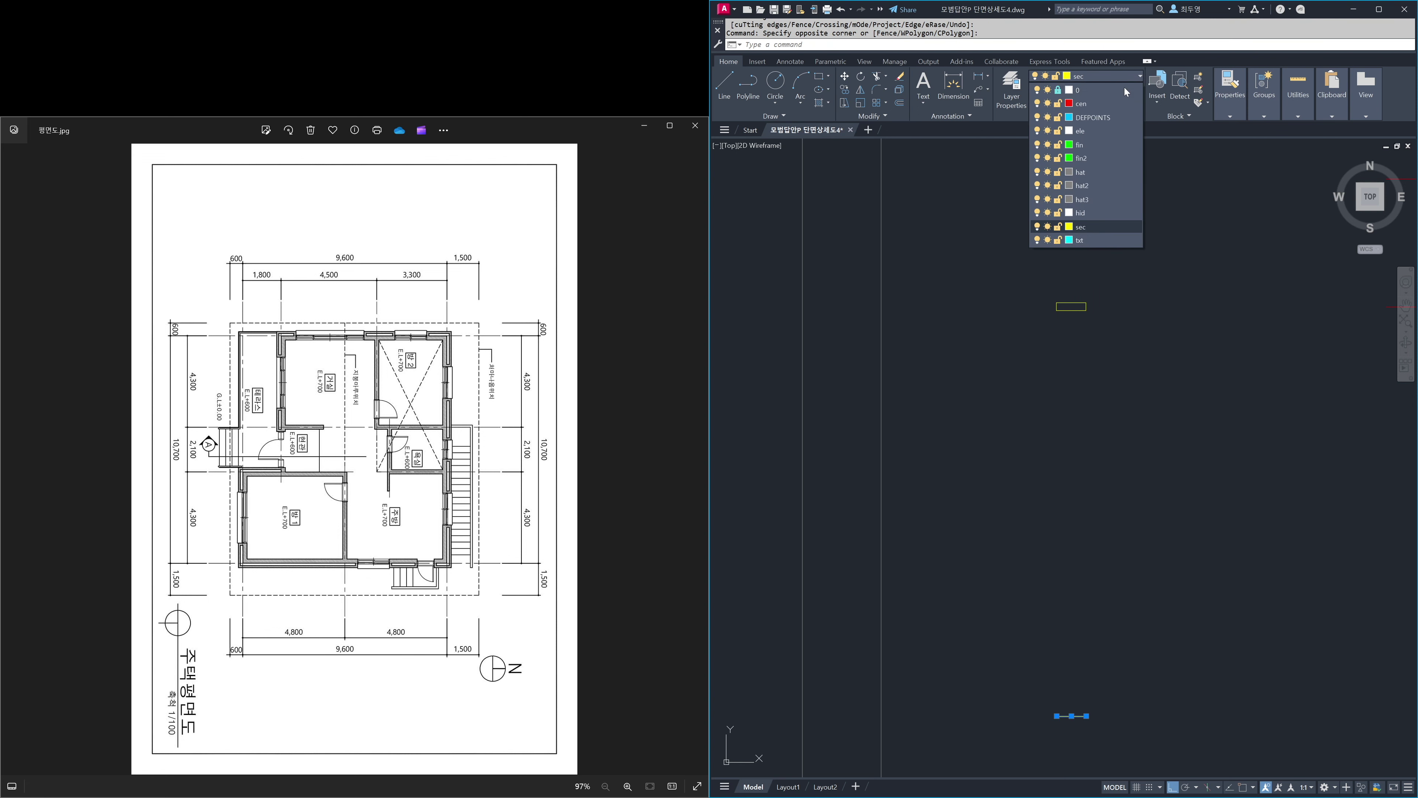
{"action": "left_click", "coordinate": [1120, 132]}
{"action": "key", "text": "Escape"}
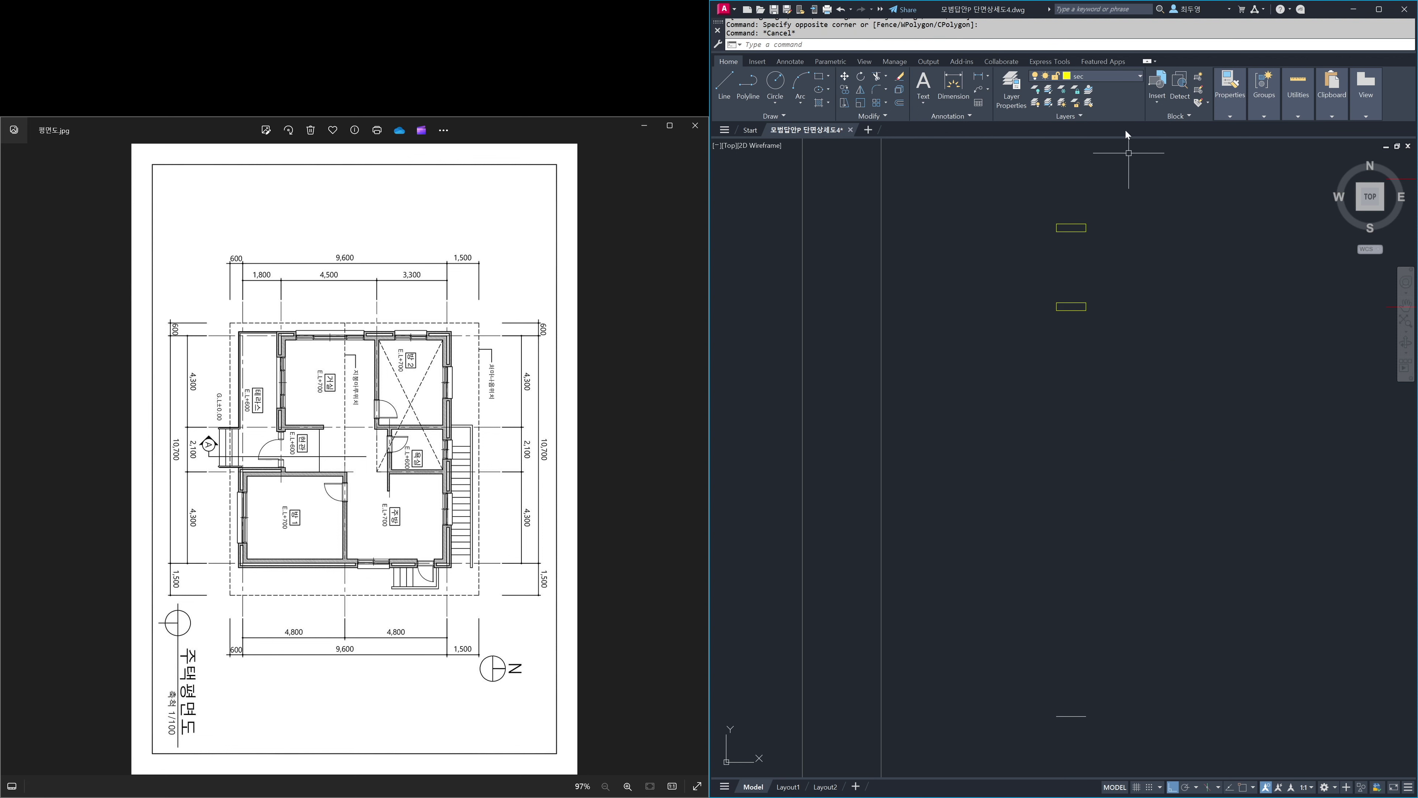
- Make ele the current layer and draw the frame's right vertical line from the top member to the bottom line
{"action": "left_click", "coordinate": [1118, 80]}
{"action": "left_click", "coordinate": [1114, 129]}
{"action": "type", "text": "l"}
{"action": "key", "text": "Return"}
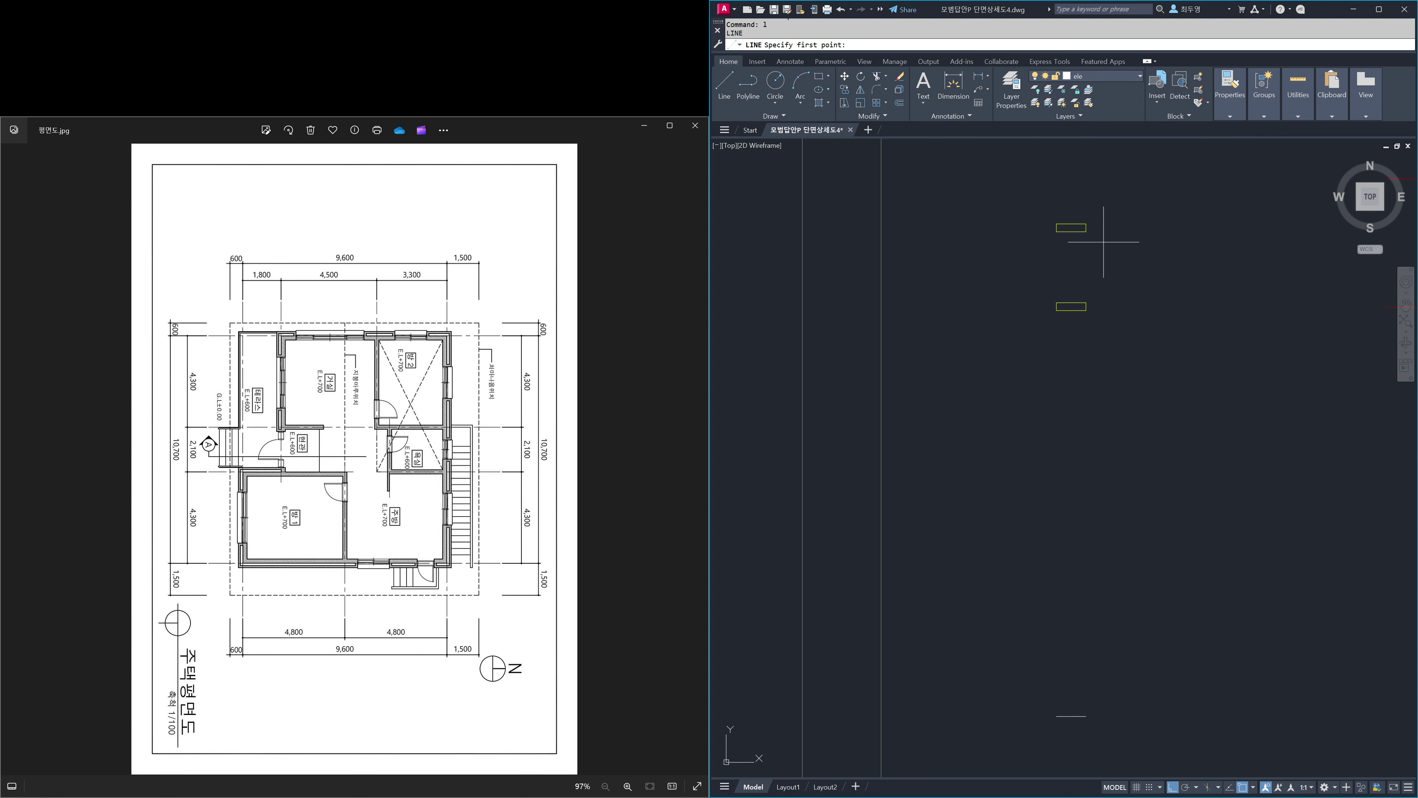
{"action": "left_click", "coordinate": [1086, 231]}
{"action": "left_click", "coordinate": [1086, 715]}
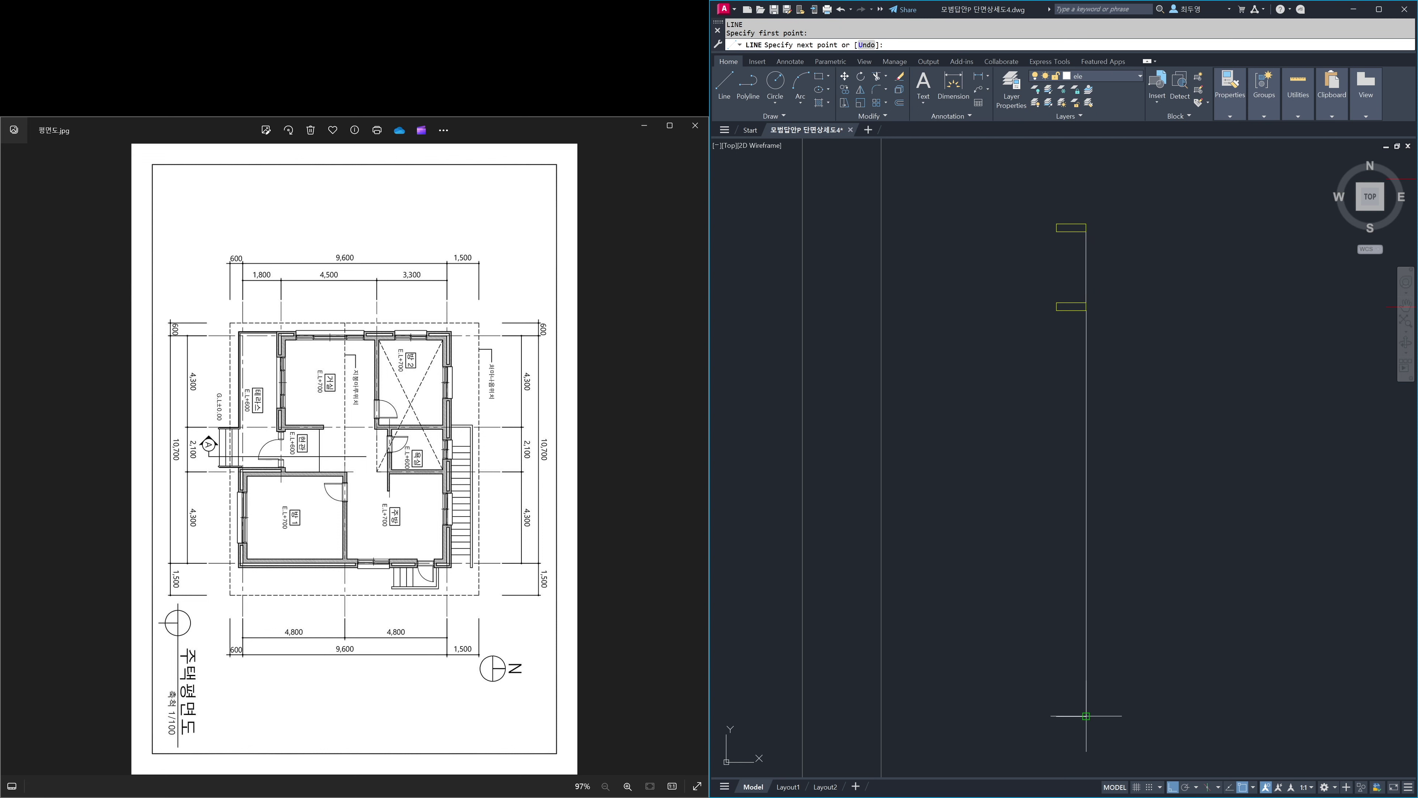
{"action": "key", "text": "Return"}
- Draw the frame's left vertical lines from the bottom line to the middle member and from there to the top member
{"action": "key", "text": "Return"}
{"action": "left_click", "coordinate": [1056, 716]}
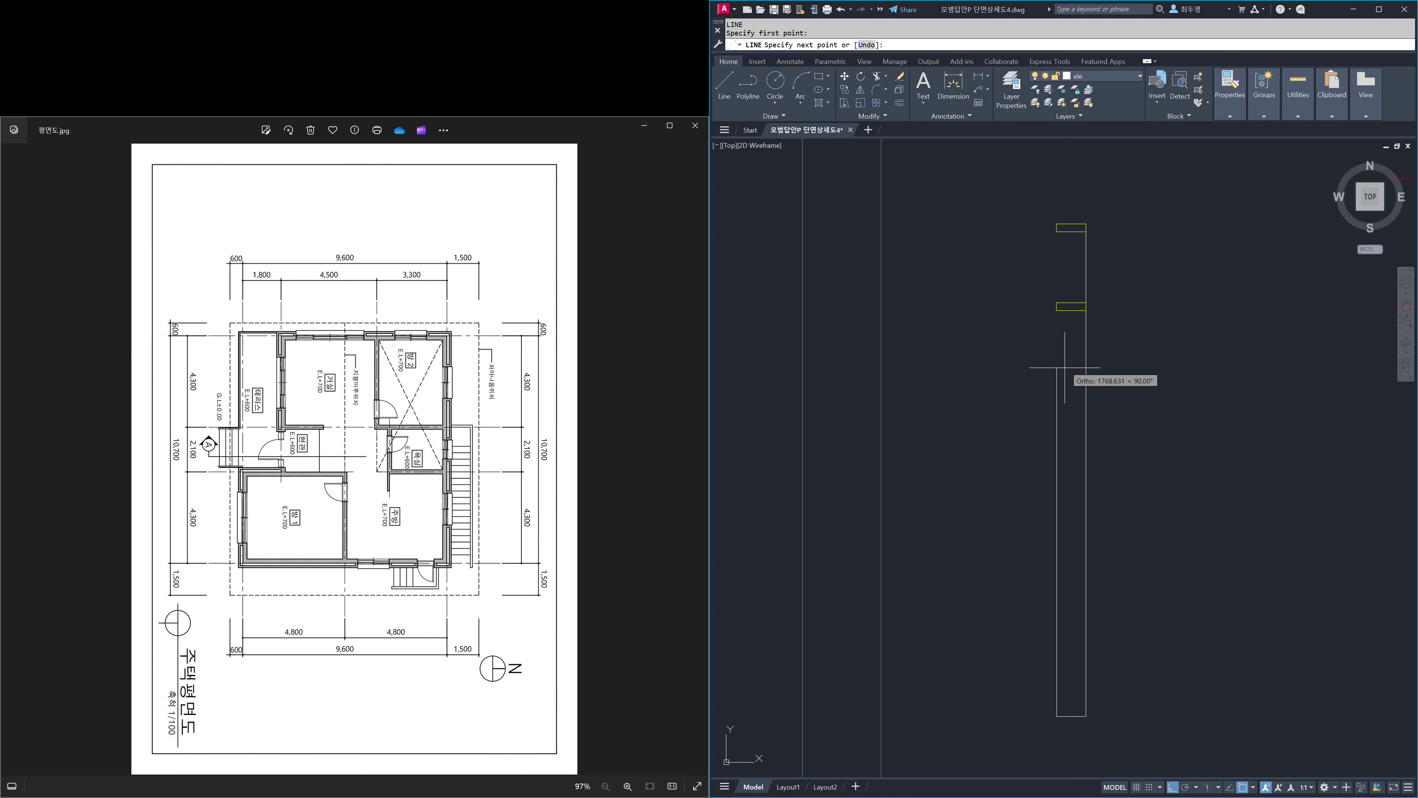
{"action": "left_click", "coordinate": [1052, 309]}
{"action": "key", "text": "Return"}
{"action": "key", "text": "Return"}
{"action": "left_click", "coordinate": [1056, 308]}
{"action": "key", "text": "Return"}
- Put the left vertical line below the middle frame member on the fin layer
{"action": "left_click", "coordinate": [1075, 346]}
{"action": "left_click", "coordinate": [1045, 334]}
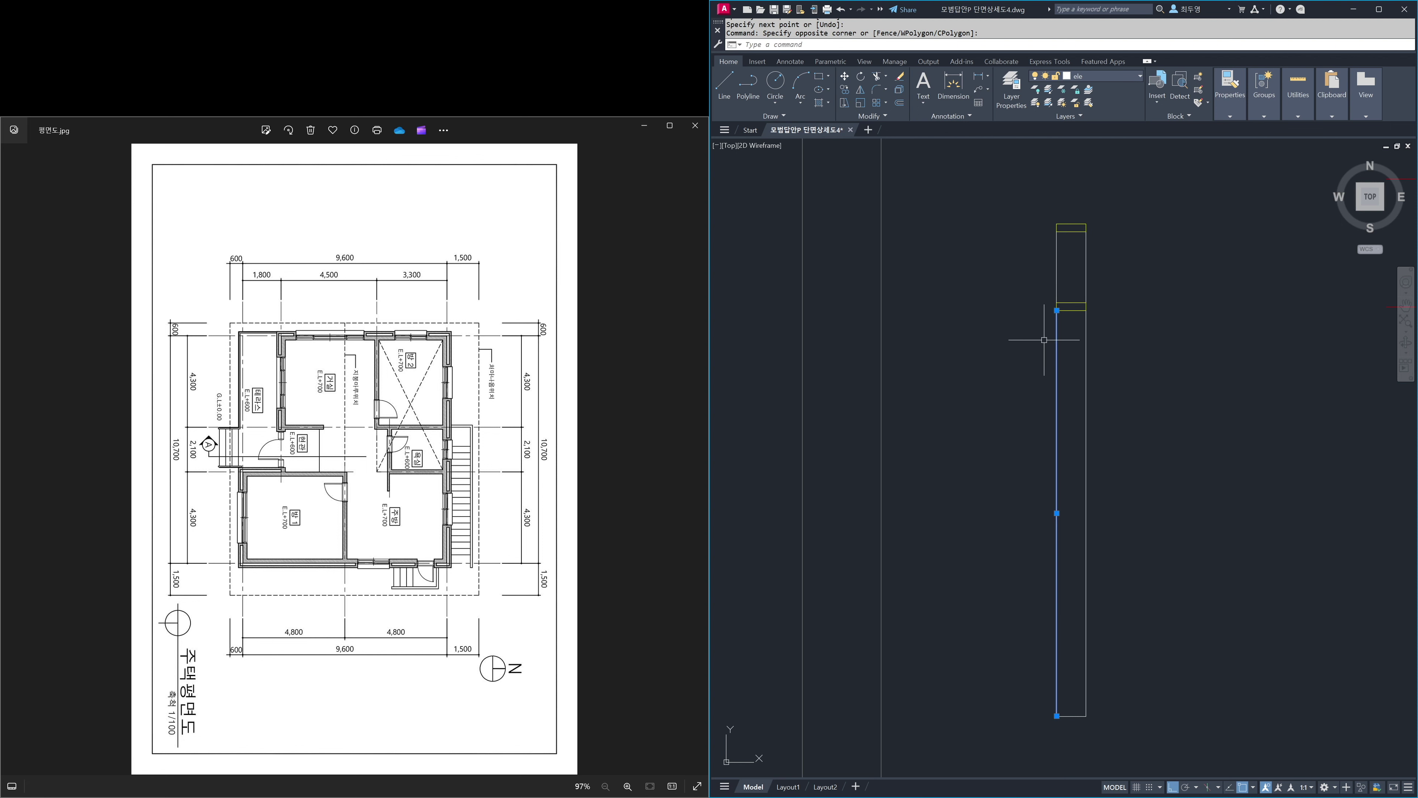
{"action": "left_click", "coordinate": [1124, 76]}
{"action": "left_click", "coordinate": [1112, 144]}
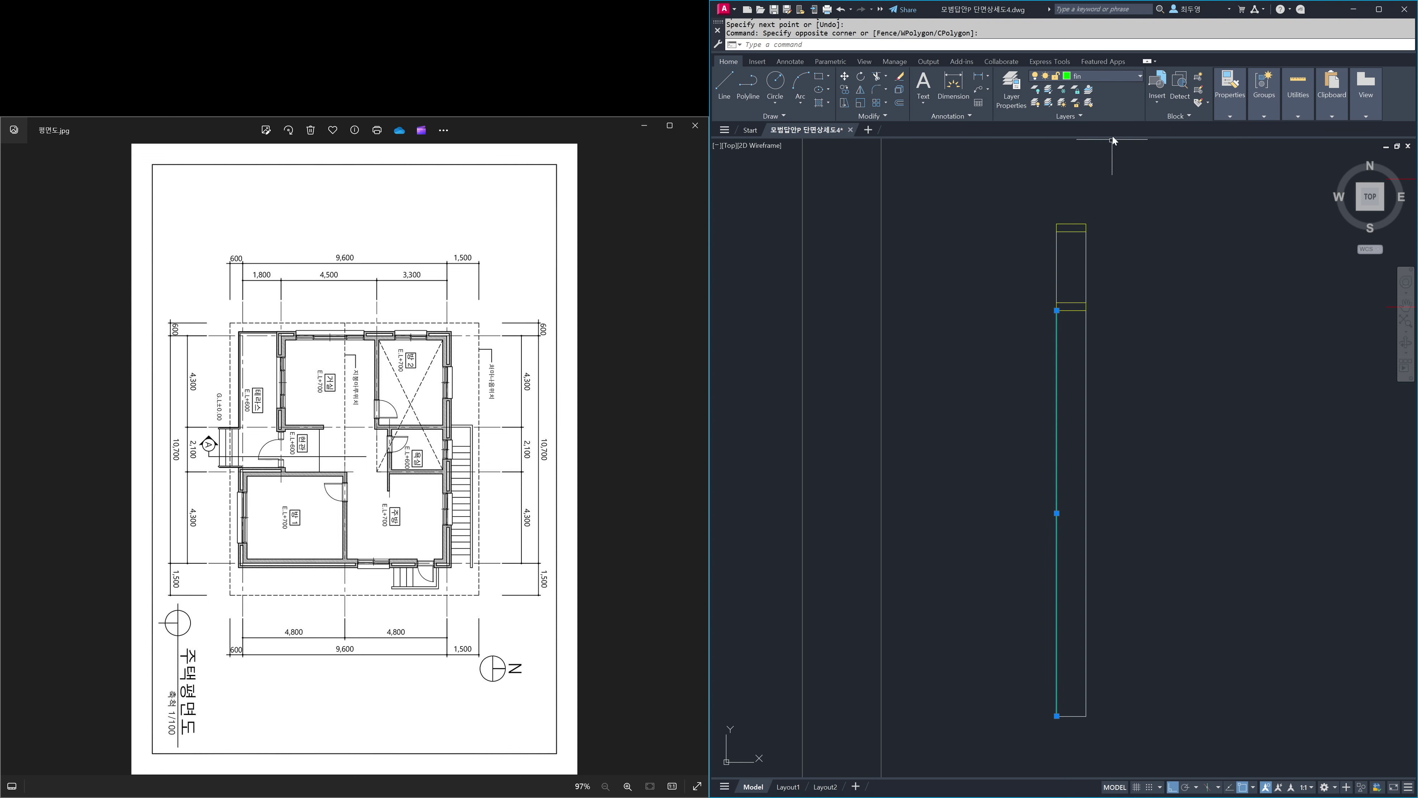
{"action": "key", "text": "Escape"}
- Make fin the current layer and draw a vertical centre line between the top and middle frame members
{"action": "left_click", "coordinate": [1116, 75]}
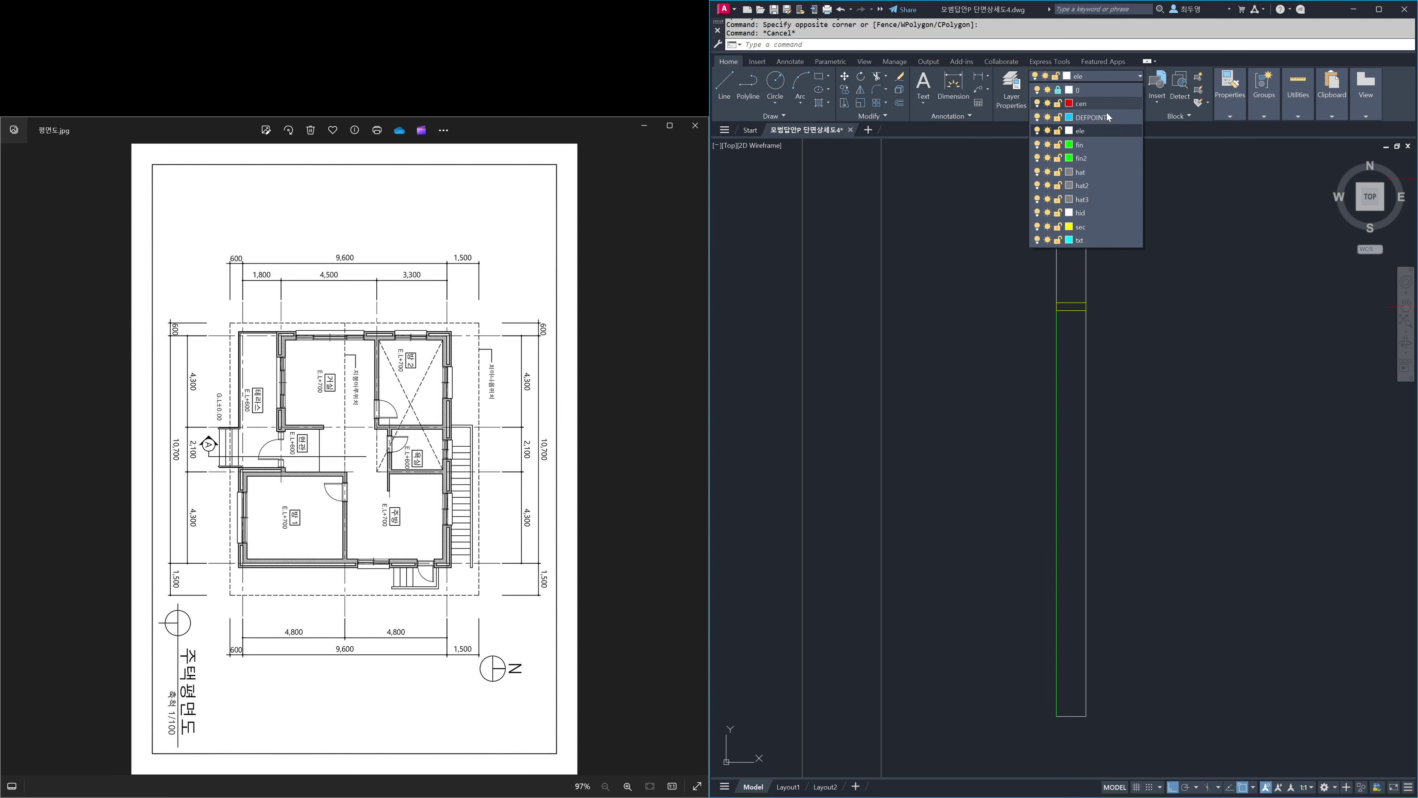
{"action": "left_click", "coordinate": [1104, 144]}
{"action": "type", "text": "z"}
{"action": "key", "text": "Return"}
{"action": "left_click", "coordinate": [1127, 179]}
{"action": "left_click", "coordinate": [986, 378]}
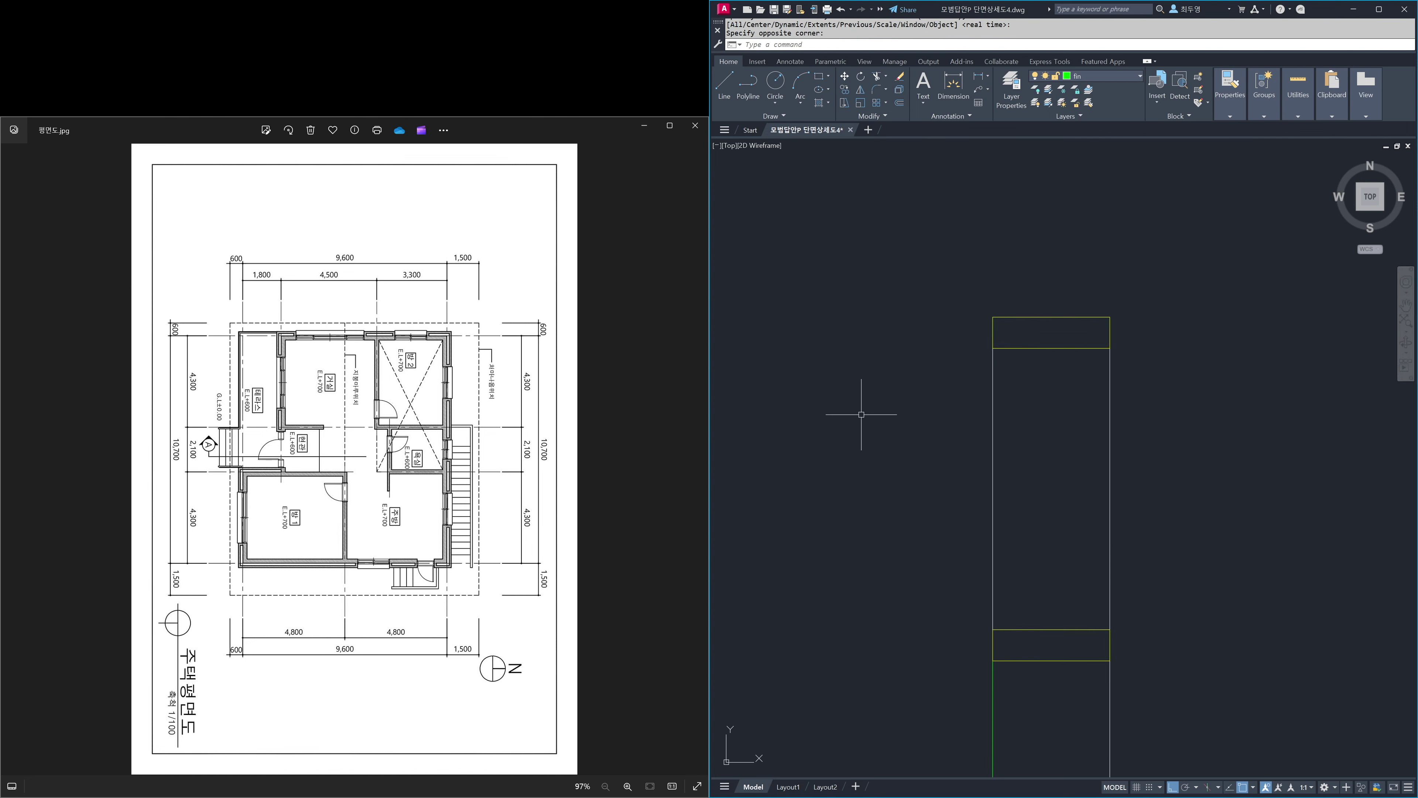
{"action": "type", "text": "l"}
{"action": "key", "text": "Return"}
{"action": "left_click", "coordinate": [1052, 348]}
{"action": "left_click", "coordinate": [1071, 628]}
{"action": "key", "text": "Return"}
- Offset the vertical centre line of the upper opening to both sides with object snap turned off
{"action": "key", "text": "F3"}
{"action": "type", "text": "o"}
{"action": "key", "text": "Return"}
{"action": "key", "text": "Return"}
{"action": "left_click", "coordinate": [1053, 570]}
{"action": "left_click", "coordinate": [1081, 570]}
{"action": "left_click", "coordinate": [1052, 572]}
{"action": "left_click", "coordinate": [1023, 576]}
- Offset the inner edges of the top and middle frame members 60 into the opening
{"action": "key", "text": "Return"}
{"action": "key", "text": "Return"}
{"action": "type", "text": "60"}
{"action": "key", "text": "Return"}
{"action": "left_click", "coordinate": [1024, 629]}
{"action": "left_click", "coordinate": [1026, 592]}
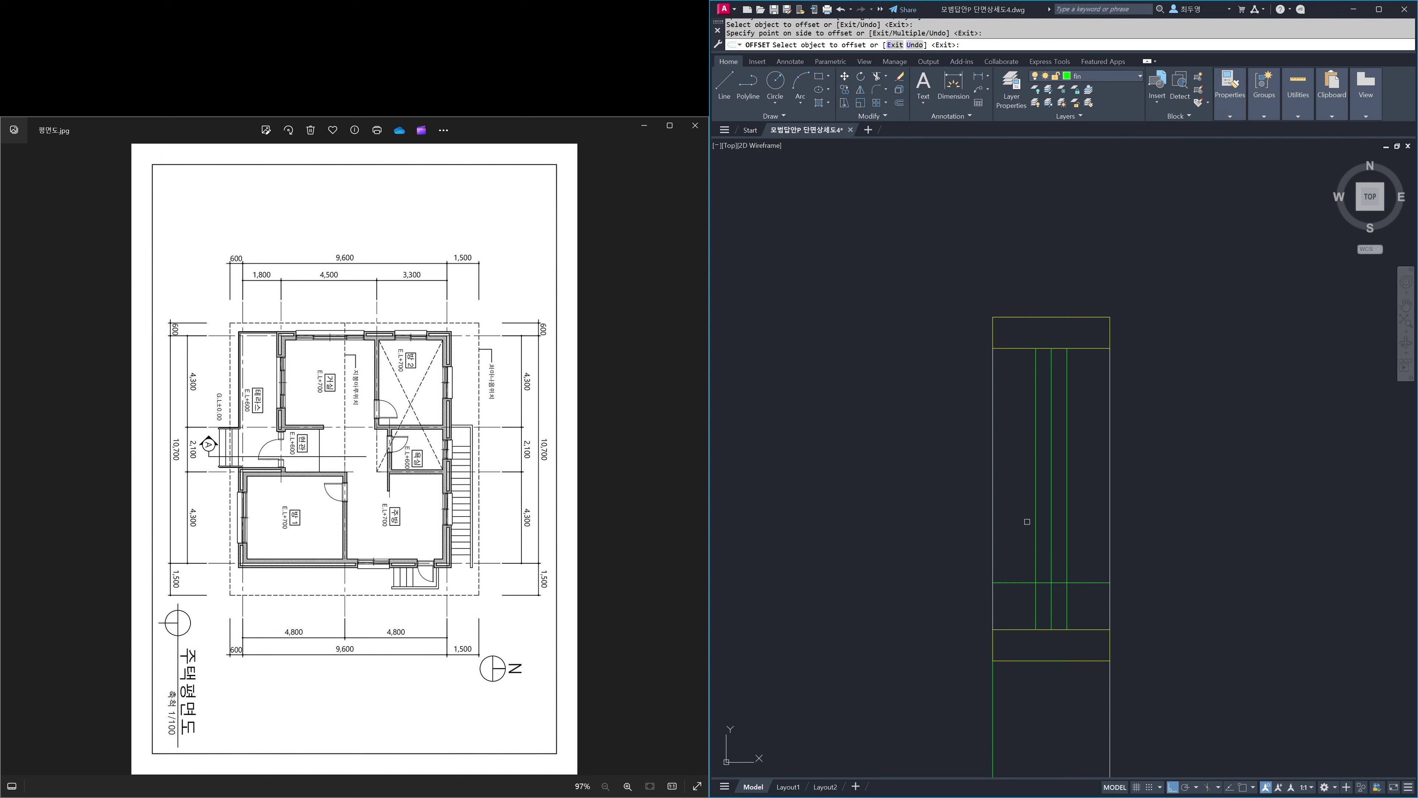
{"action": "left_click", "coordinate": [1022, 352]}
{"action": "left_click", "coordinate": [1022, 408]}
{"action": "key", "text": "Return"}
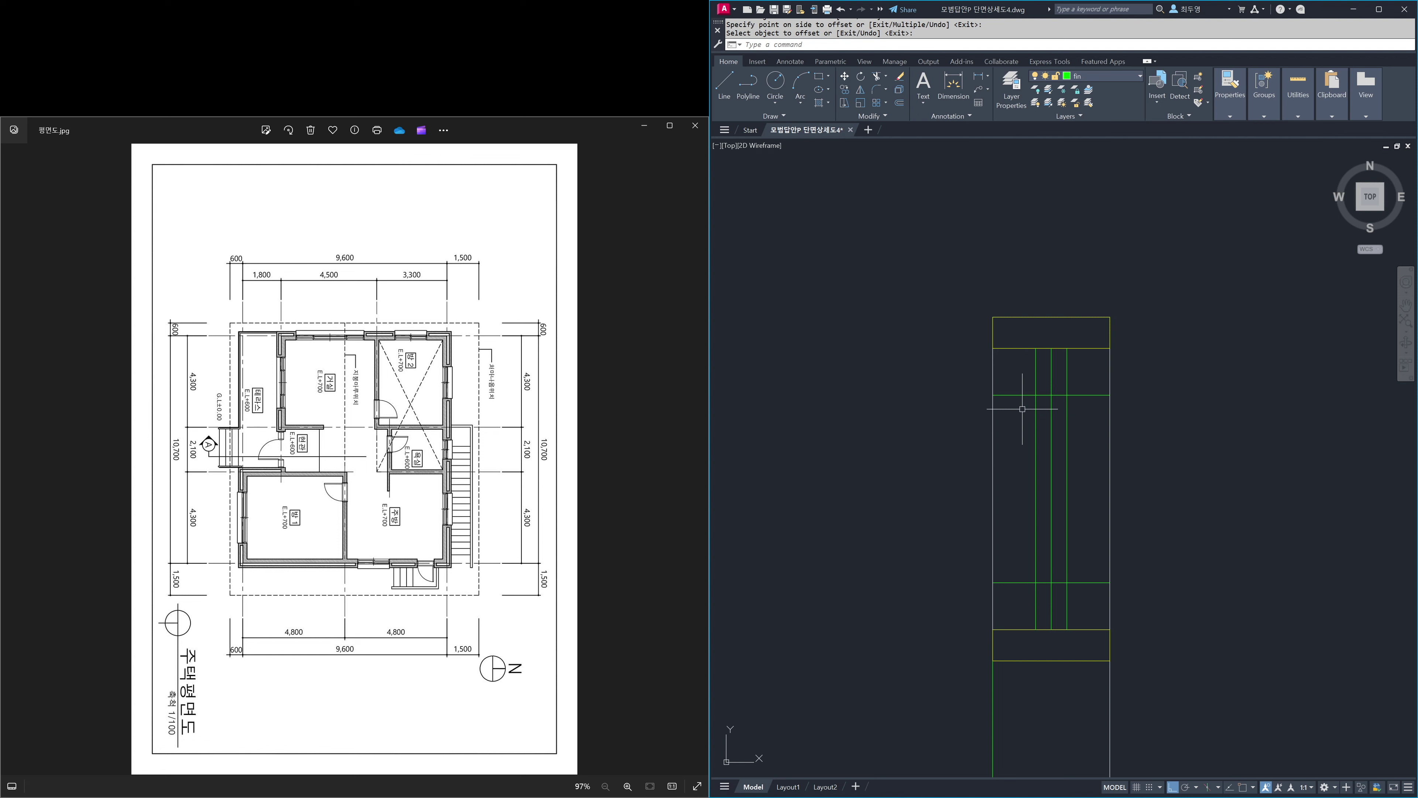
- Trim the offset lines into an upper and a lower sash profile joined by a single centre glass line
{"action": "type", "text": "tr"}
{"action": "key", "text": "Return"}
{"action": "key", "text": "Return"}
{"action": "left_click", "coordinate": [1023, 378]}
{"action": "left_click", "coordinate": [1012, 601]}
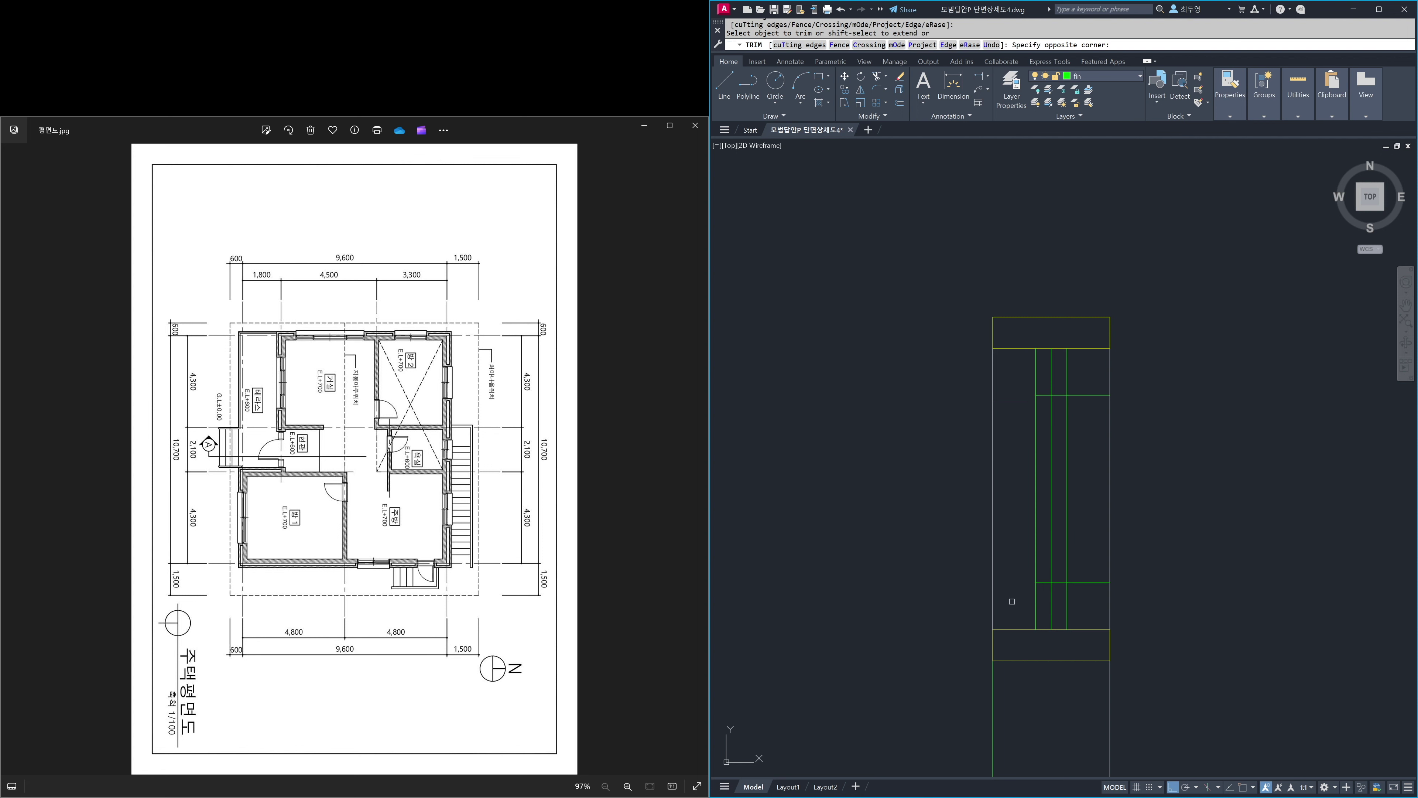
{"action": "left_click", "coordinate": [1036, 576]}
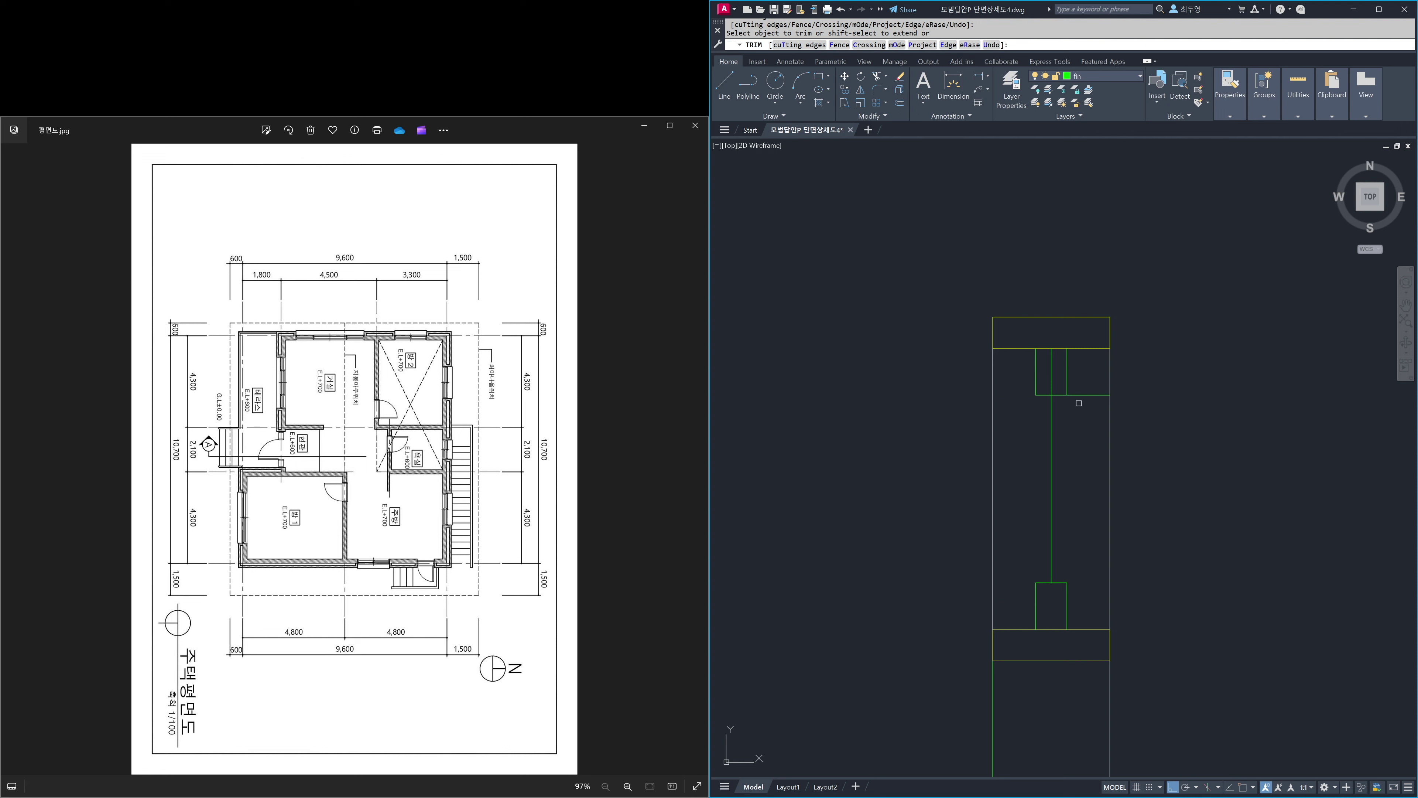
{"action": "left_click", "coordinate": [1051, 380]}
{"action": "key", "text": "Return"}
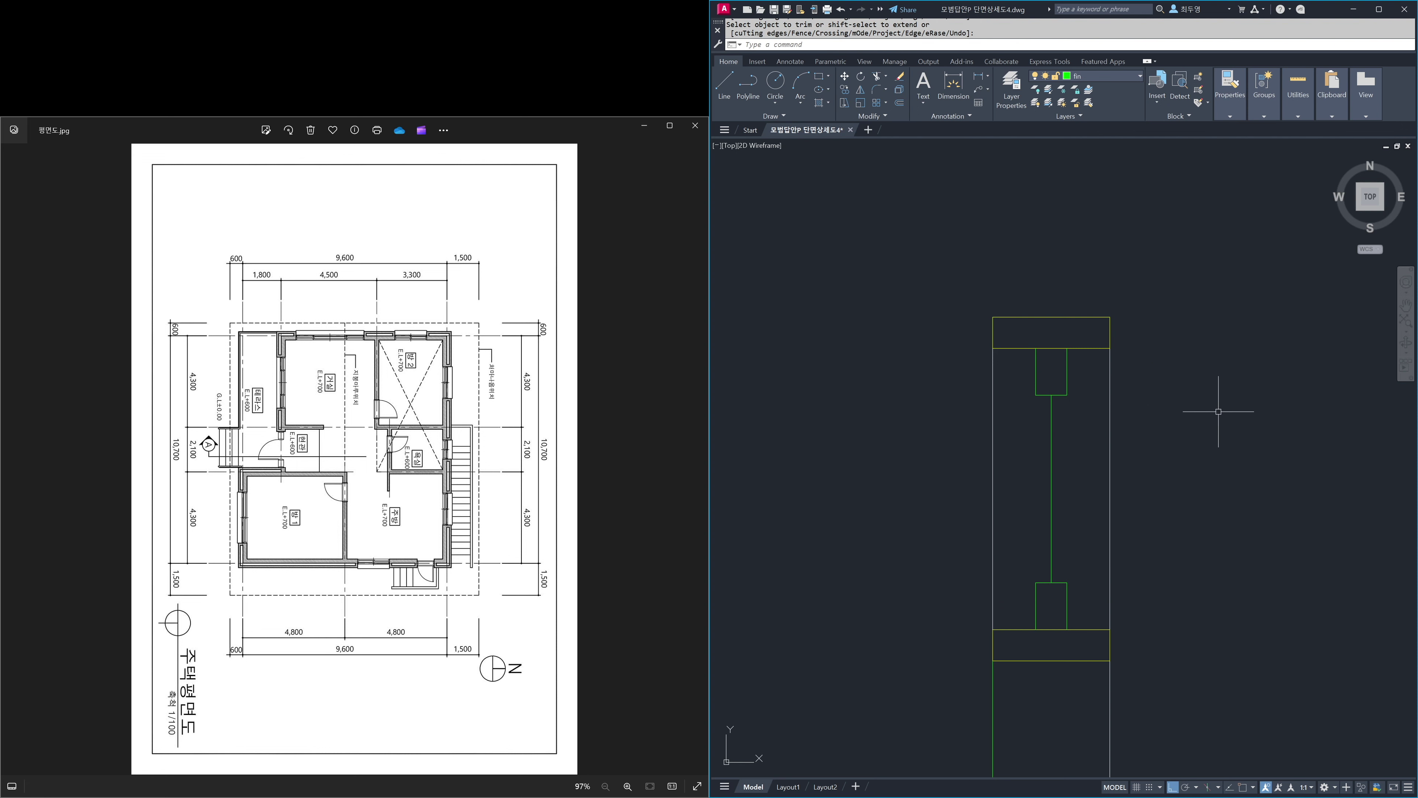
- Copy the centre glass line to both side edges of the sash profiles with object snap turned on
{"action": "key", "text": "F3"}
{"action": "type", "text": "ct o"}
{"action": "key", "text": "Return"}
{"action": "left_click", "coordinate": [1089, 391]}
{"action": "left_click", "coordinate": [1034, 447]}
{"action": "key", "text": "Return"}
{"action": "left_click", "coordinate": [1052, 395]}
{"action": "left_click", "coordinate": [1035, 395]}
{"action": "left_click", "coordinate": [1068, 395]}
{"action": "key", "text": "Return"}
- Put the two copied vertical lines between the sash profiles on the hat layer
{"action": "left_click", "coordinate": [1067, 403]}
{"action": "left_click", "coordinate": [1035, 408]}
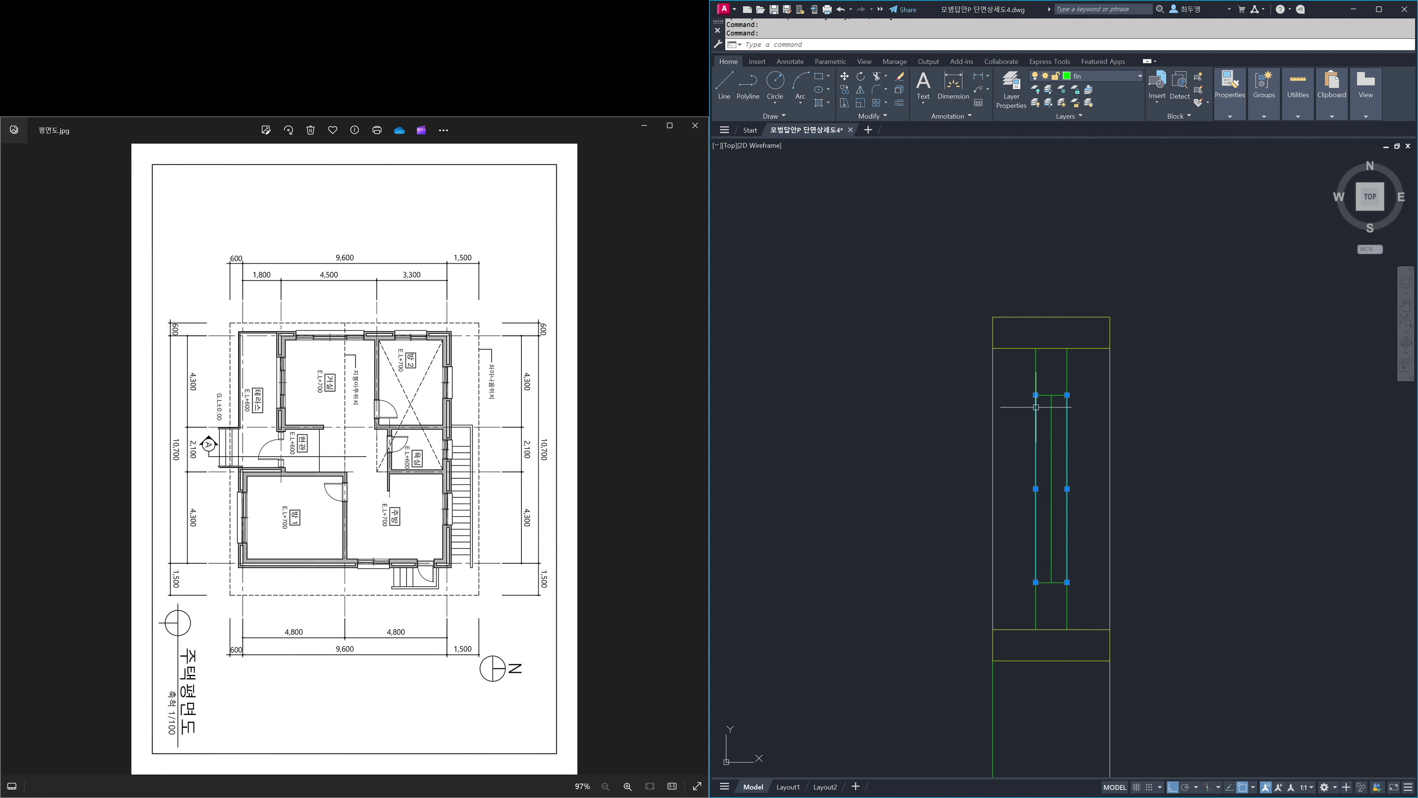
{"action": "left_click", "coordinate": [1116, 77]}
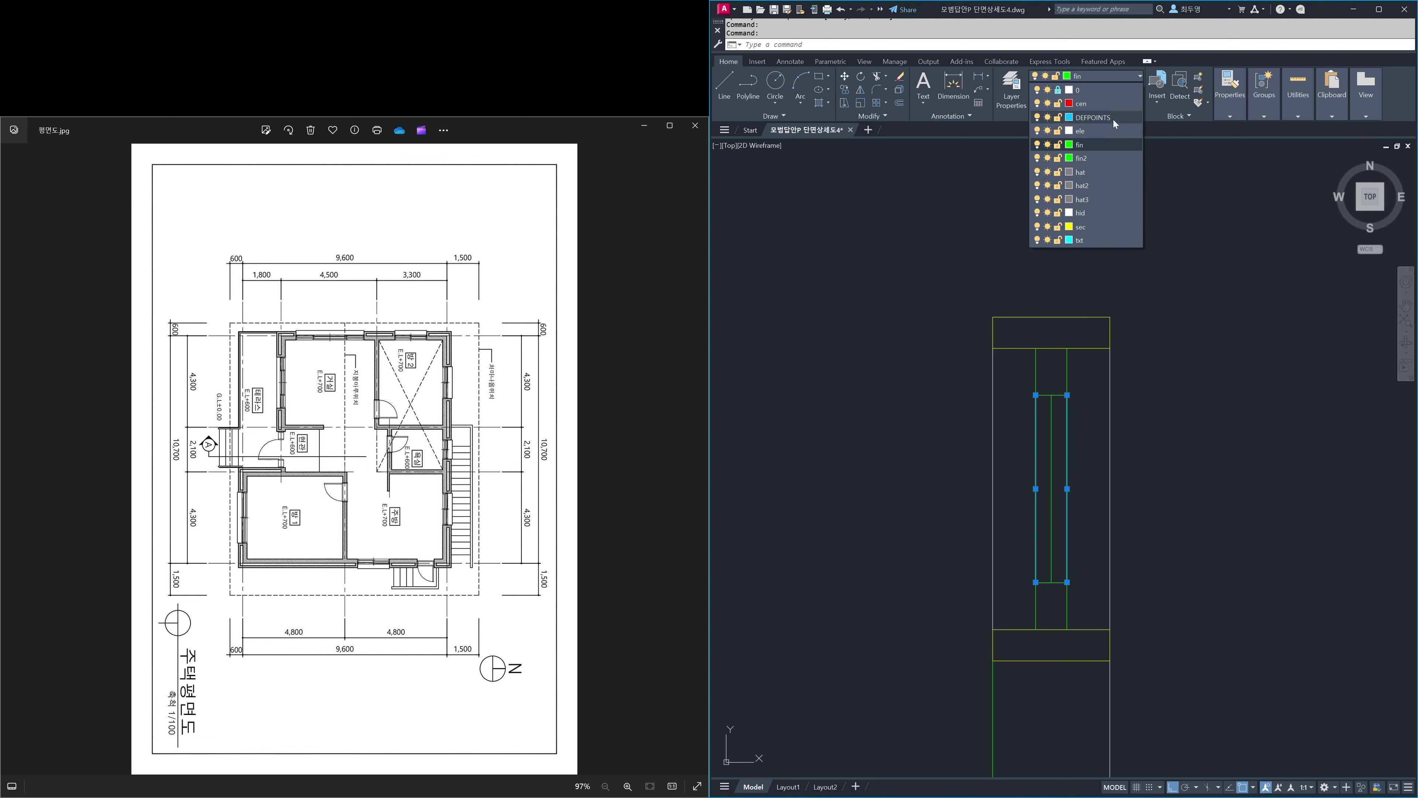
{"action": "left_click", "coordinate": [1115, 171]}
{"action": "key", "text": "Escape"}
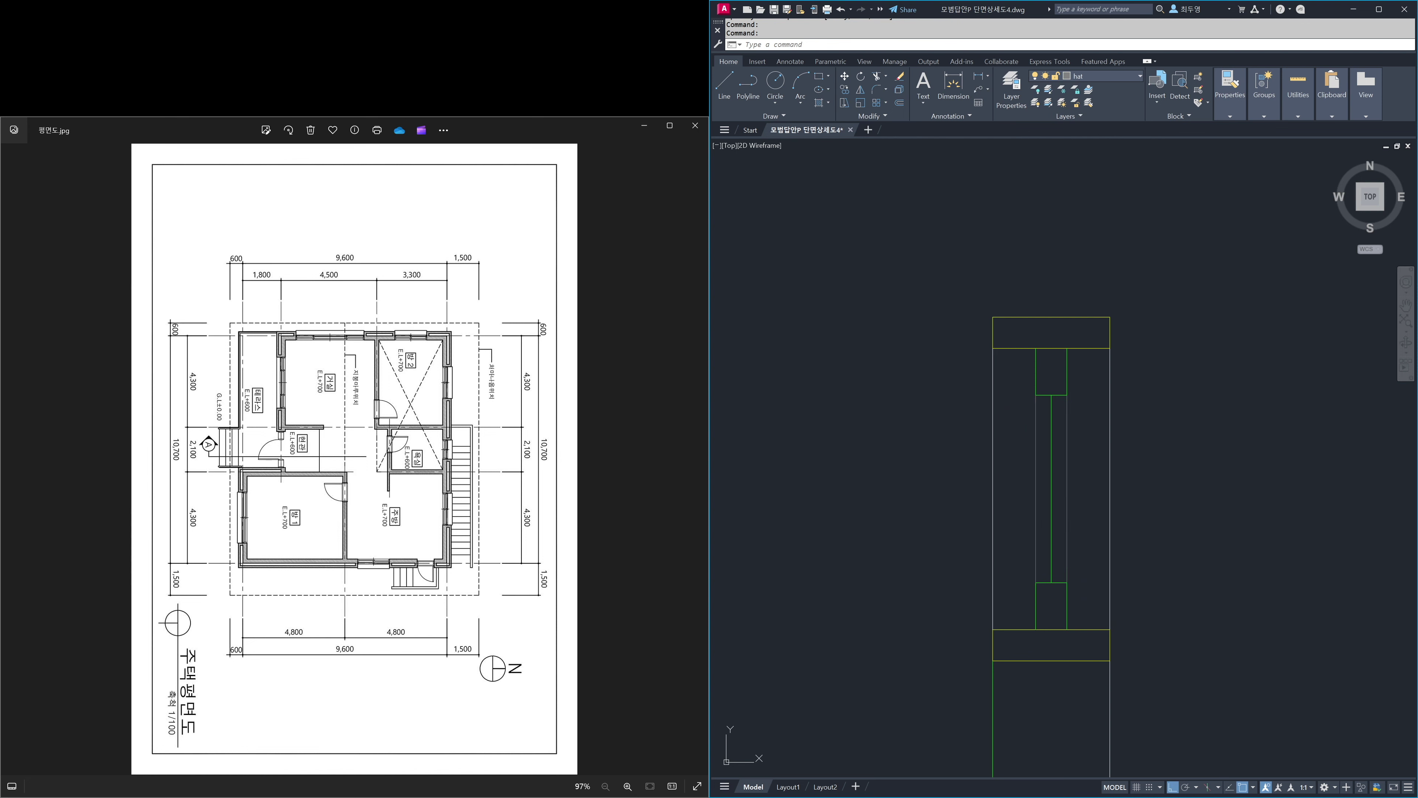
- Offset the left edge of the door frame's lower opening 40 into the opening
{"action": "type", "text": "z"}
{"action": "key", "text": "Return"}
{"action": "type", "text": "p"}
{"action": "key", "text": "Return"}
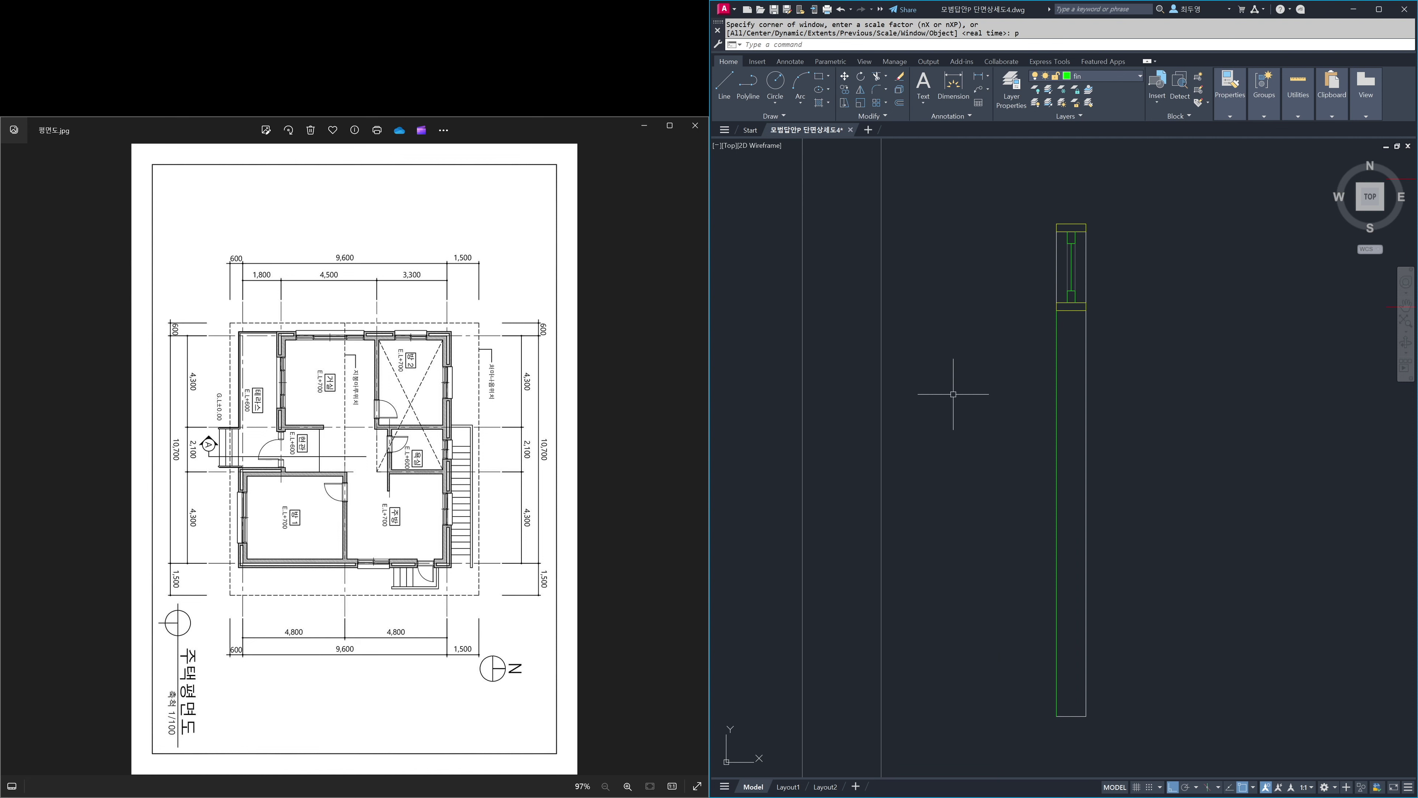
{"action": "type", "text": "o"}
{"action": "key", "text": "Return"}
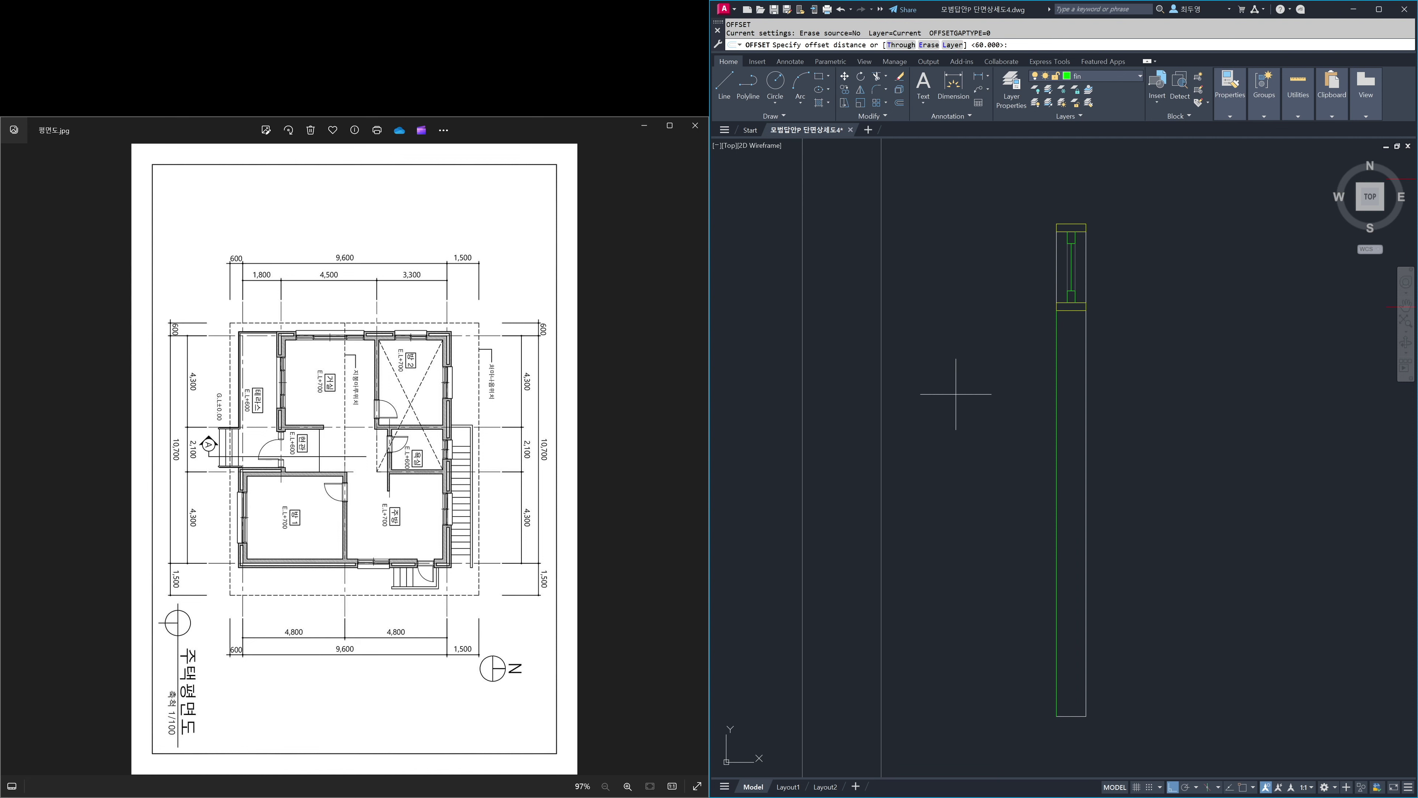
{"action": "key", "text": "Return"}
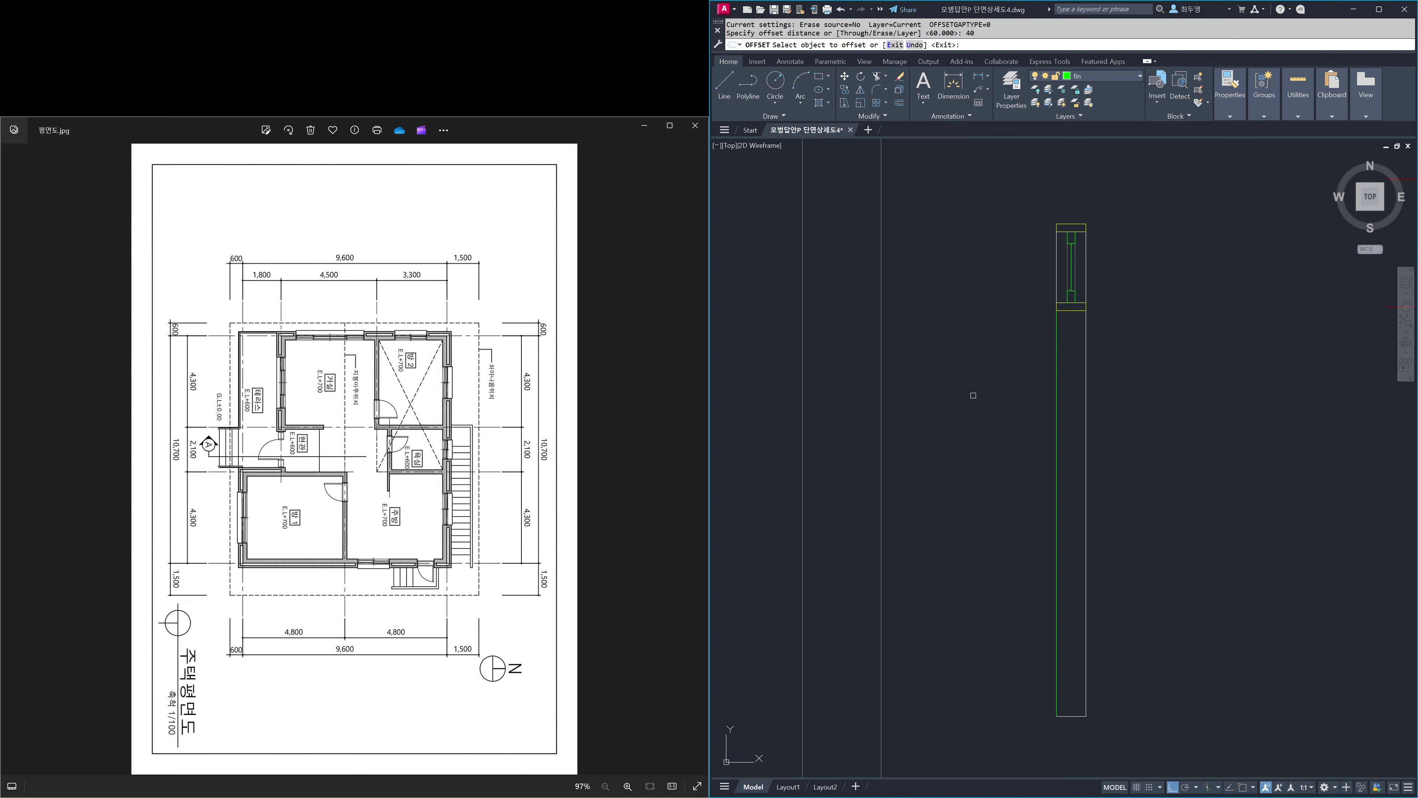
{"action": "left_click", "coordinate": [1058, 407]}
{"action": "left_click", "coordinate": [1139, 416]}
{"action": "key", "text": "Return"}
- Offset the middle member's lower edge 150 down and the frame's bottom edge 150 up
{"action": "key", "text": "Return"}
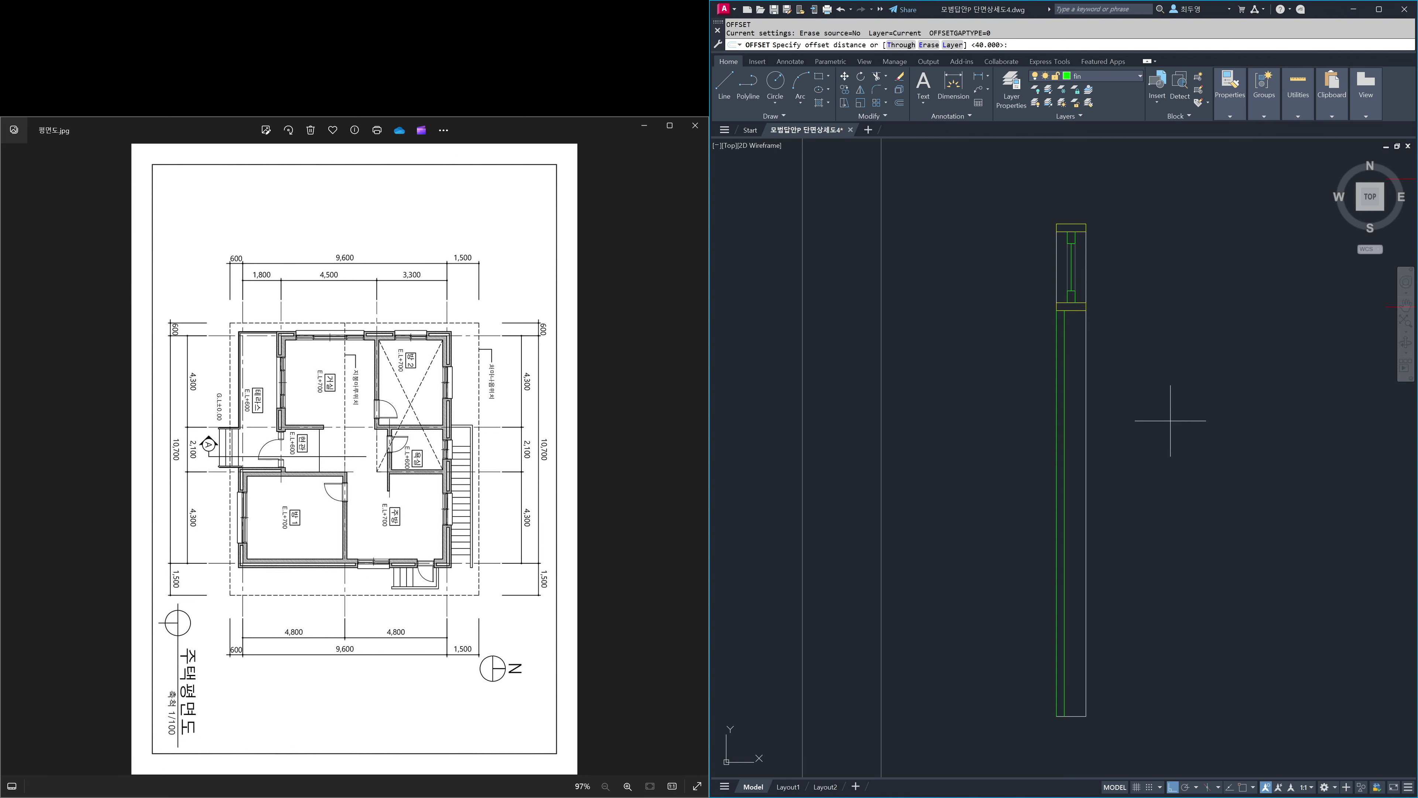
{"action": "type", "text": "150"}
{"action": "key", "text": "Return"}
{"action": "left_click", "coordinate": [1078, 311]}
{"action": "left_click", "coordinate": [1077, 366]}
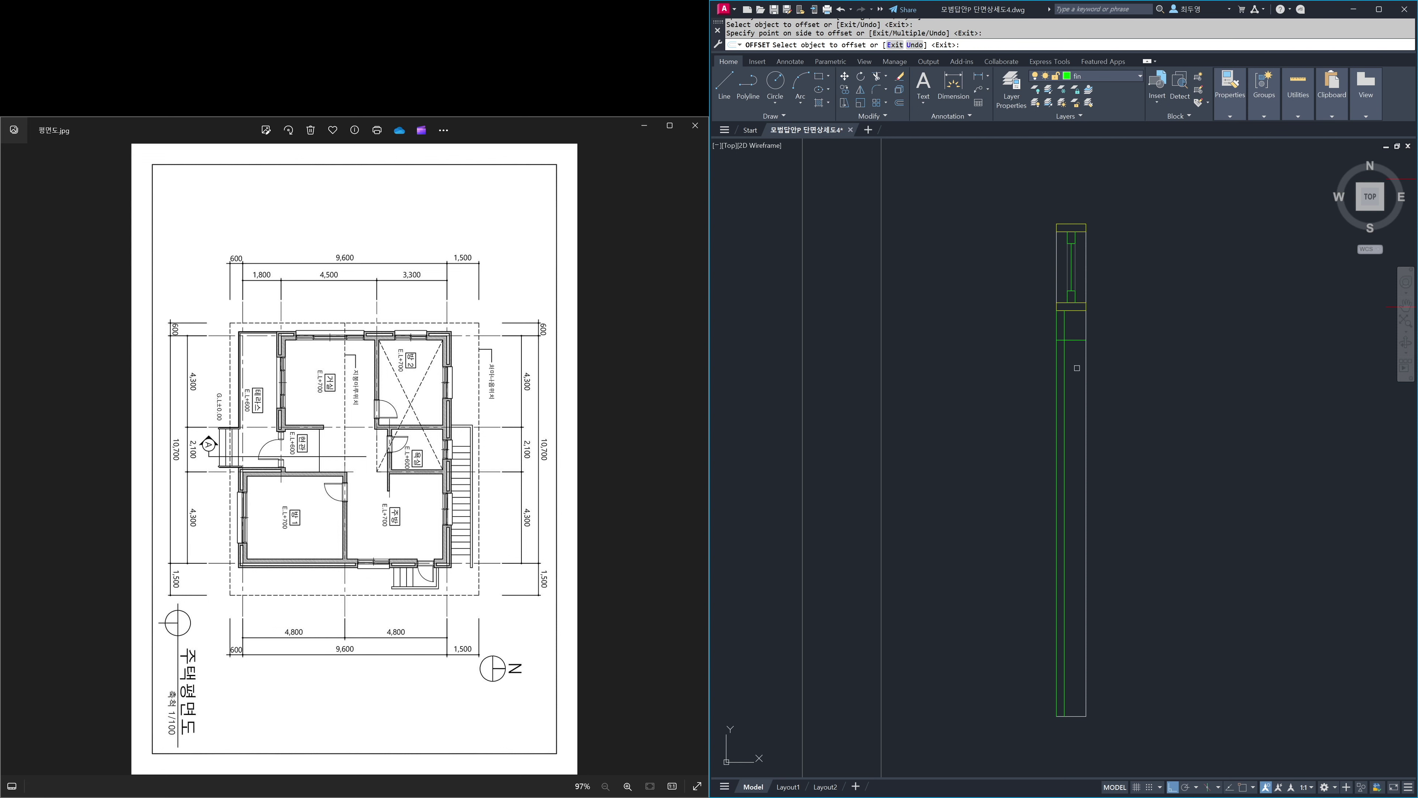
{"action": "left_click", "coordinate": [1075, 714]}
{"action": "left_click", "coordinate": [1075, 651]}
{"action": "key", "text": "Return"}
- Trim the offset lines into narrow top and bottom rail profiles of the door leaf
{"action": "type", "text": "tr"}
{"action": "key", "text": "Return"}
{"action": "key", "text": "Return"}
{"action": "left_click", "coordinate": [1076, 652]}
{"action": "left_click", "coordinate": [1040, 674]}
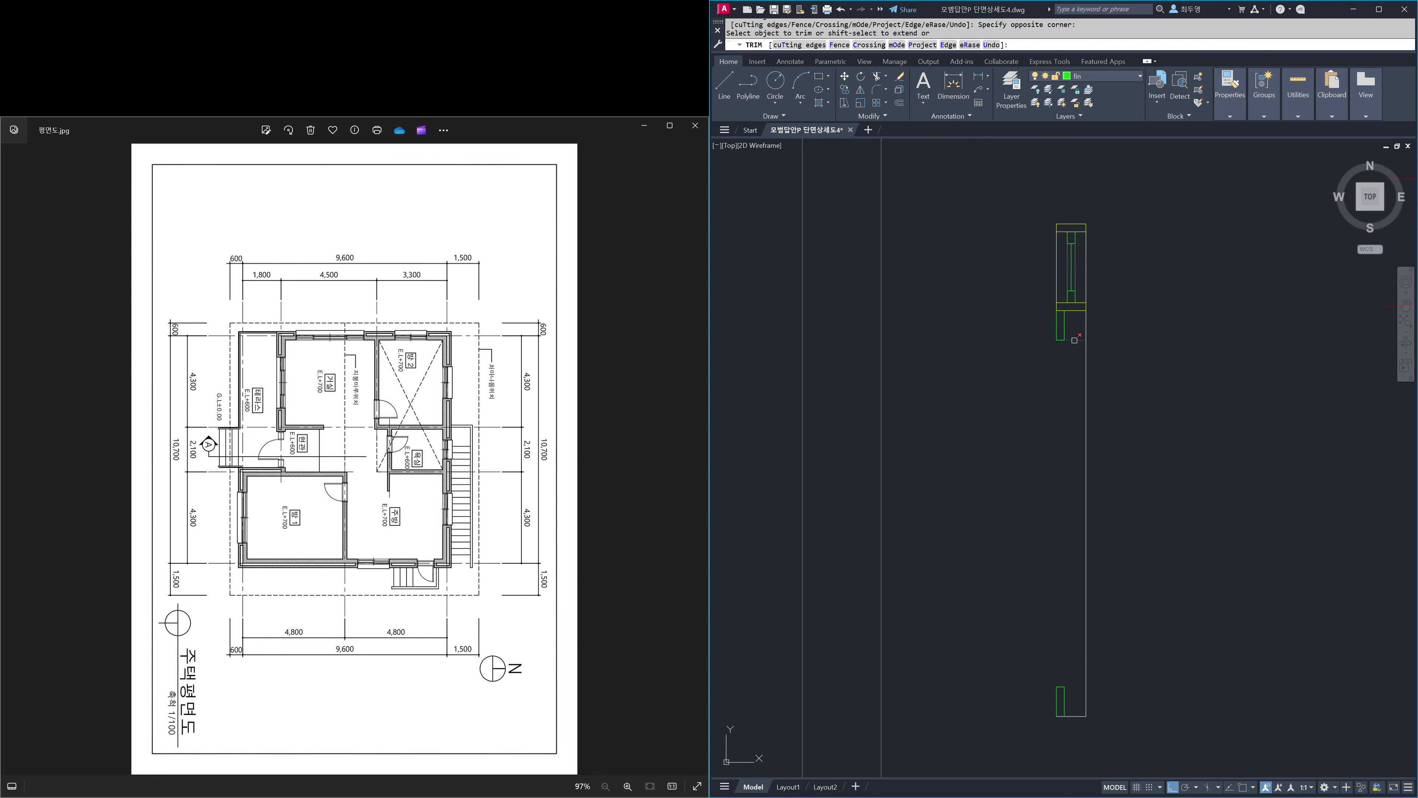
{"action": "key", "text": "Return"}
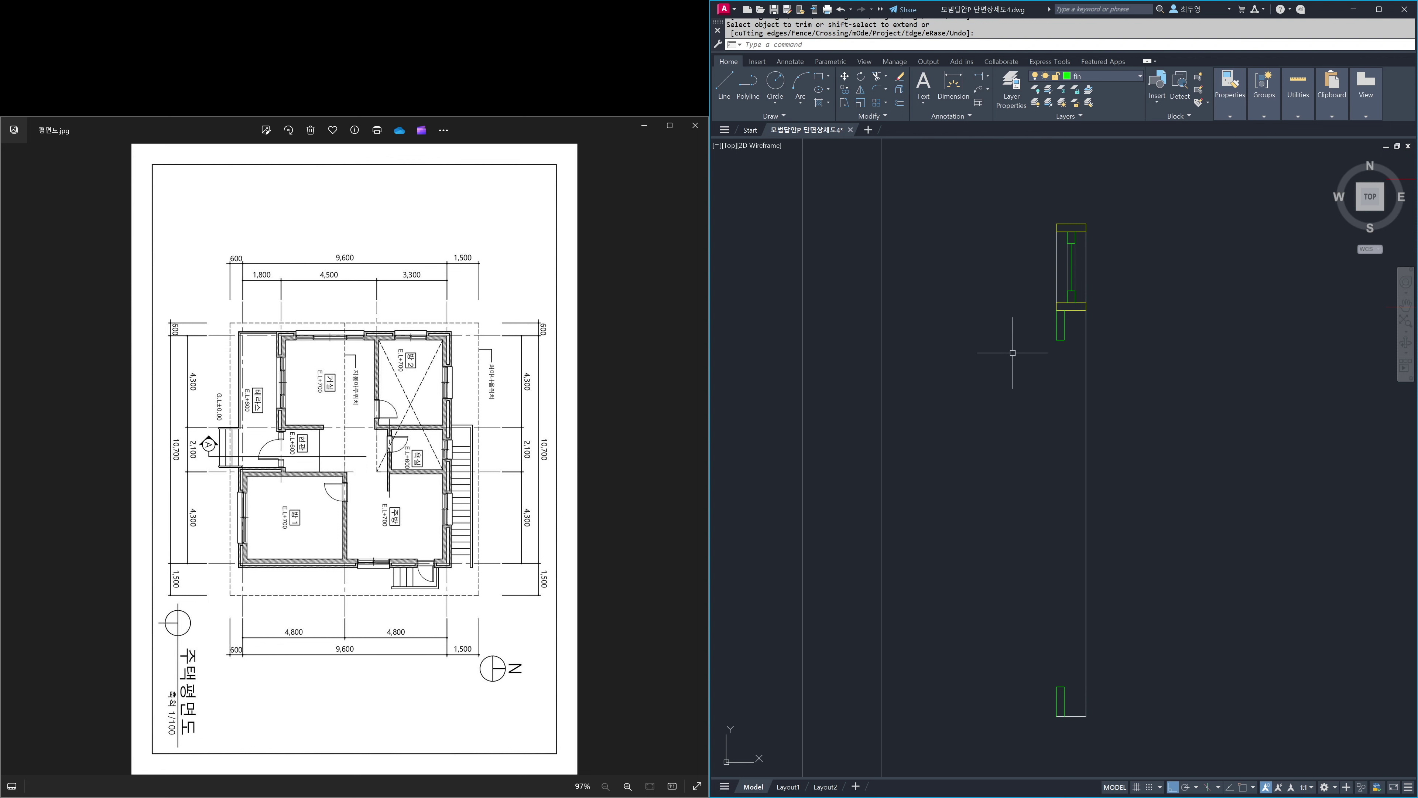
- With object snap on, draw a vertical line joining the outer corners of the door leaf's top and bottom rails
{"action": "key", "text": "F3"}
{"action": "type", "text": "l"}
{"action": "key", "text": "Return"}
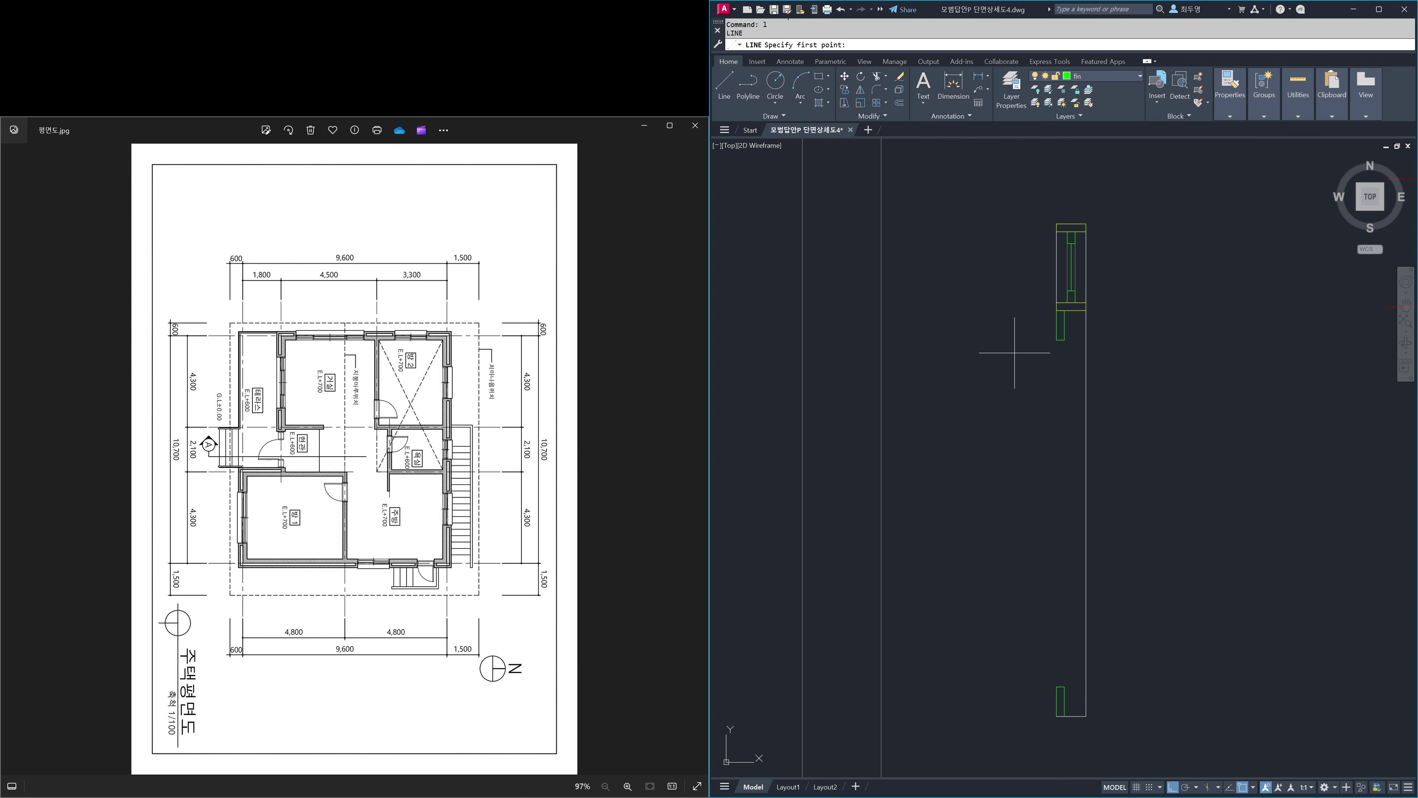
{"action": "left_click", "coordinate": [1057, 340]}
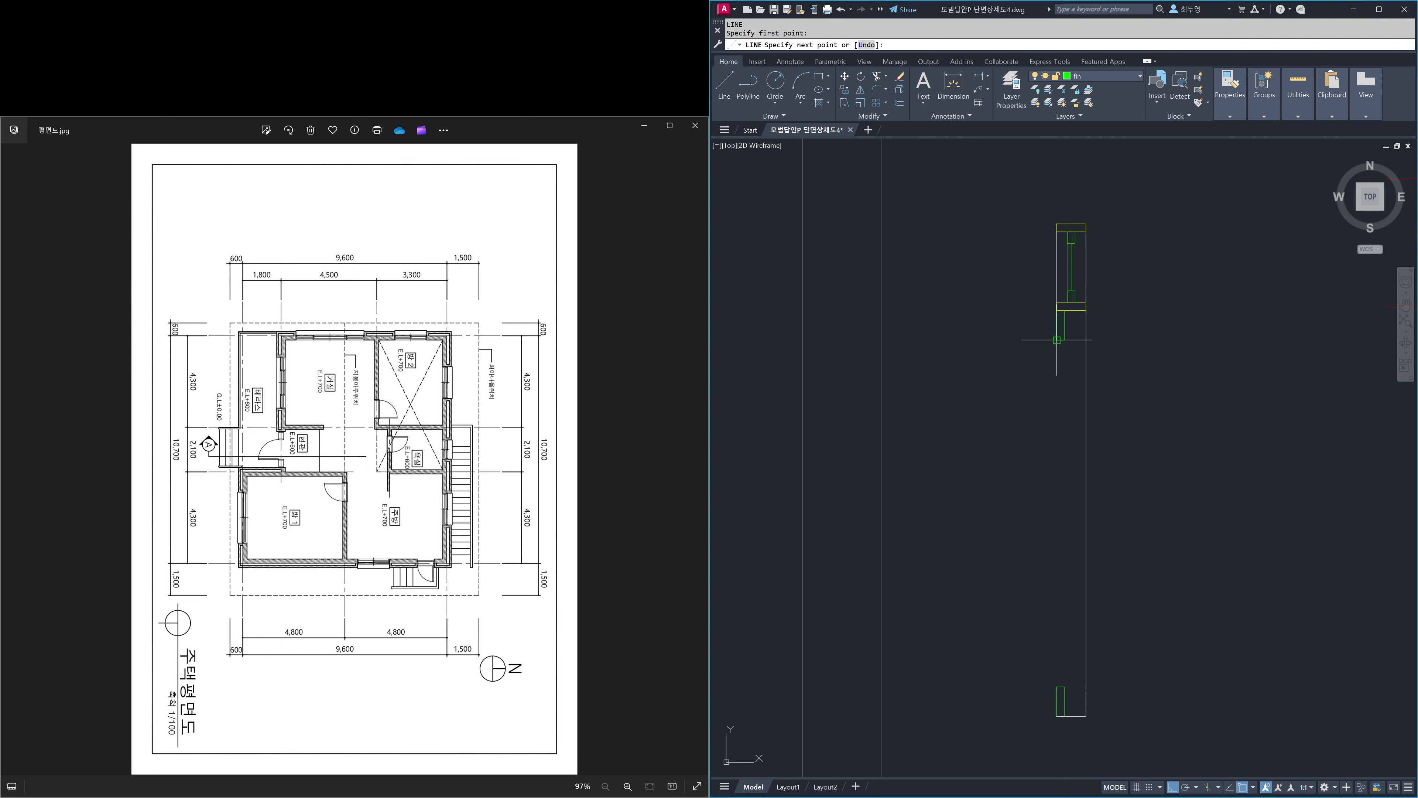
{"action": "left_click", "coordinate": [1058, 686]}
{"action": "key", "text": "Return"}
- Copy the door leaf's vertical line to the midpoint and the inner corner of the bottom rail
{"action": "type", "text": "z"}
{"action": "key", "text": "Return"}
{"action": "left_click", "coordinate": [1020, 651]}
{"action": "left_click", "coordinate": [1111, 744]}
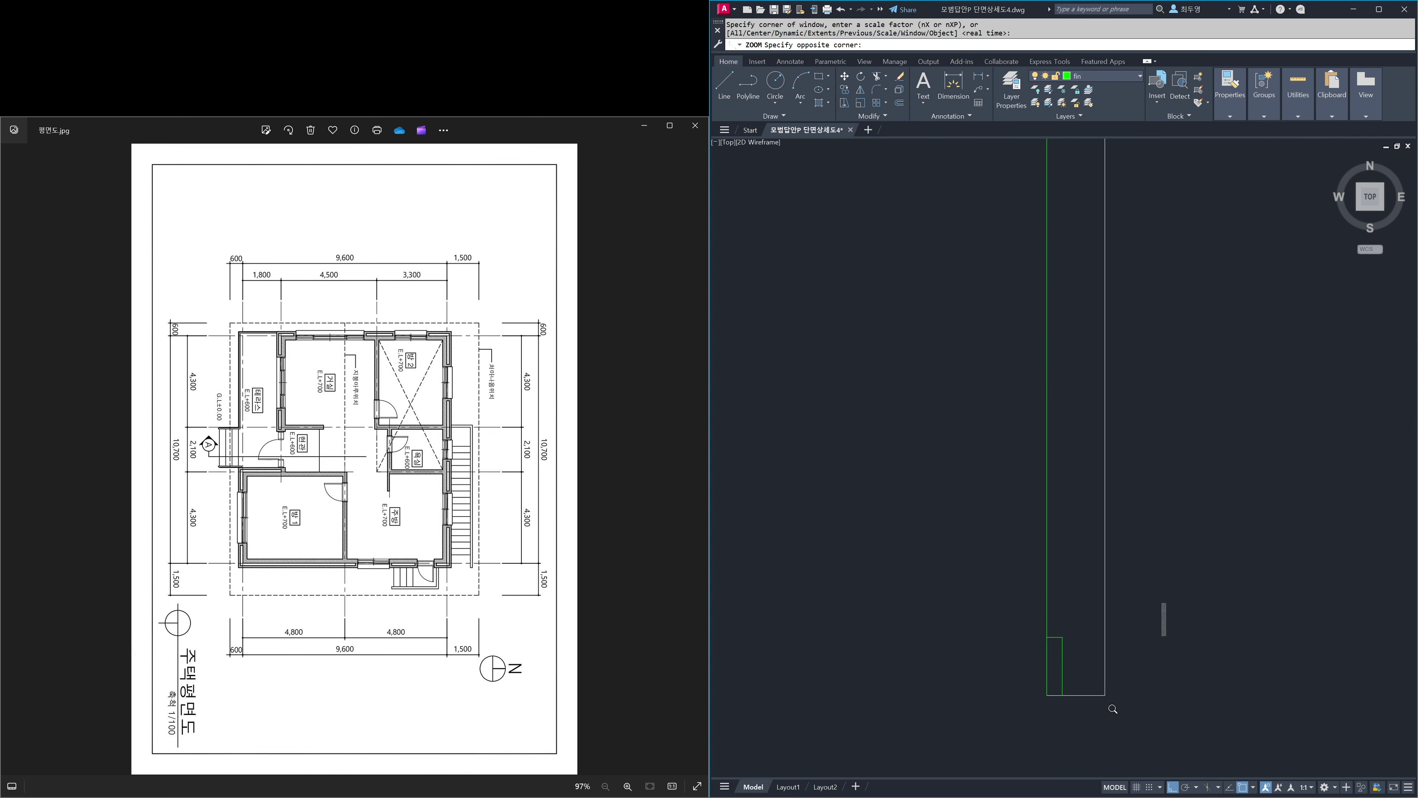
{"action": "type", "text": "cp"}
{"action": "key", "text": "Return"}
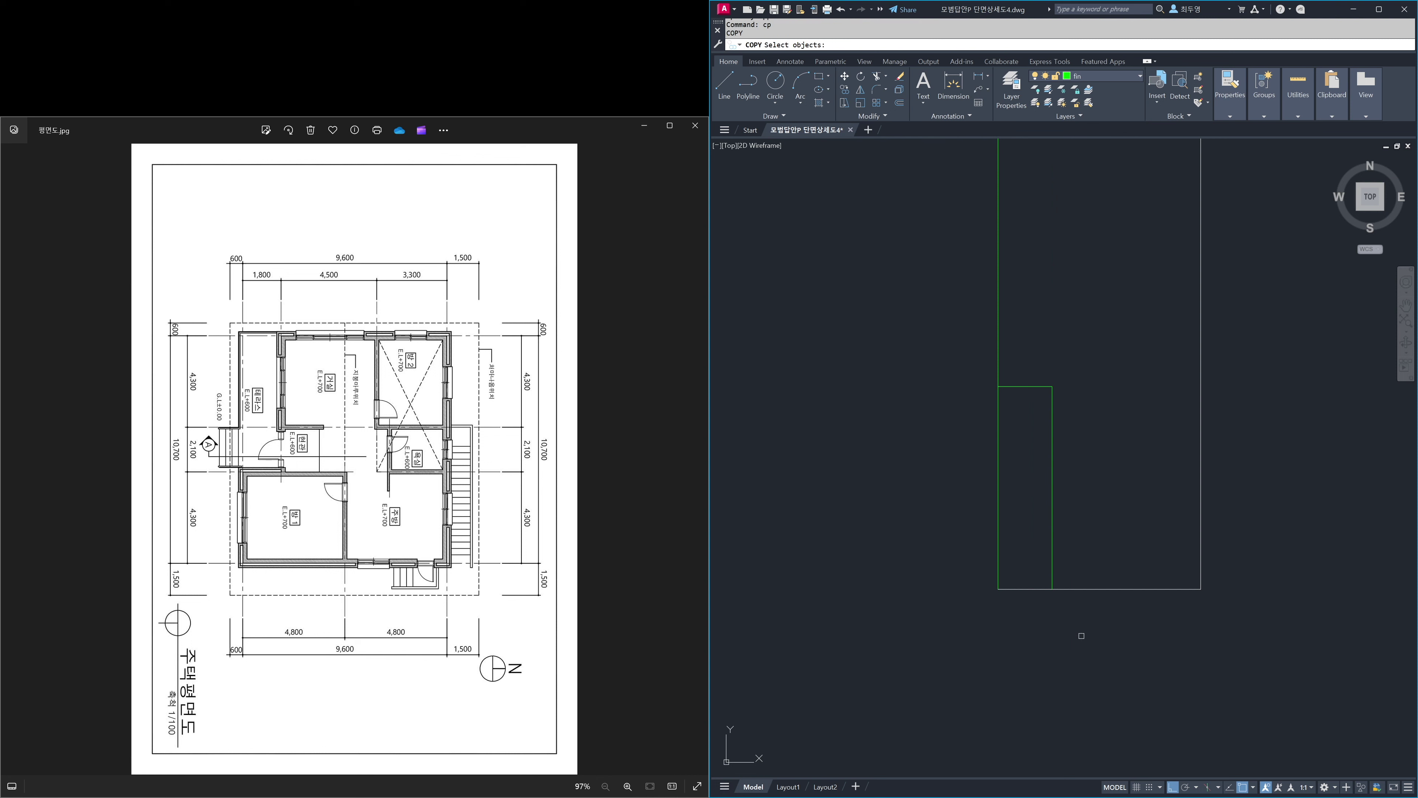
{"action": "left_click", "coordinate": [1038, 371]}
{"action": "left_click", "coordinate": [938, 316]}
{"action": "key", "text": "Return"}
{"action": "left_click", "coordinate": [999, 386]}
{"action": "left_click", "coordinate": [1052, 386]}
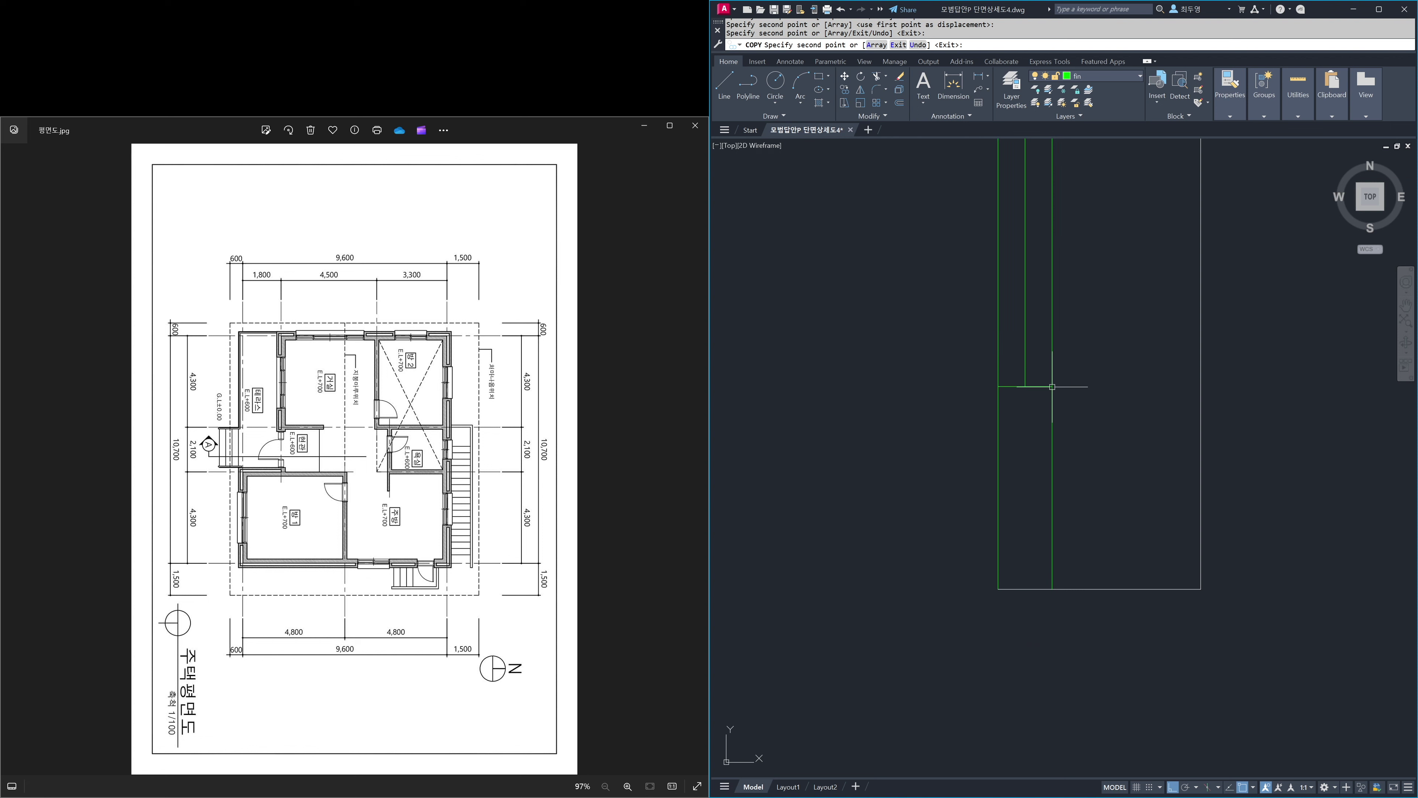
{"action": "key", "text": "Return"}
- Put the two outer vertical lines between the door leaf's rails on the hat layer
{"action": "left_click", "coordinate": [984, 355]}
{"action": "left_click", "coordinate": [1070, 208]}
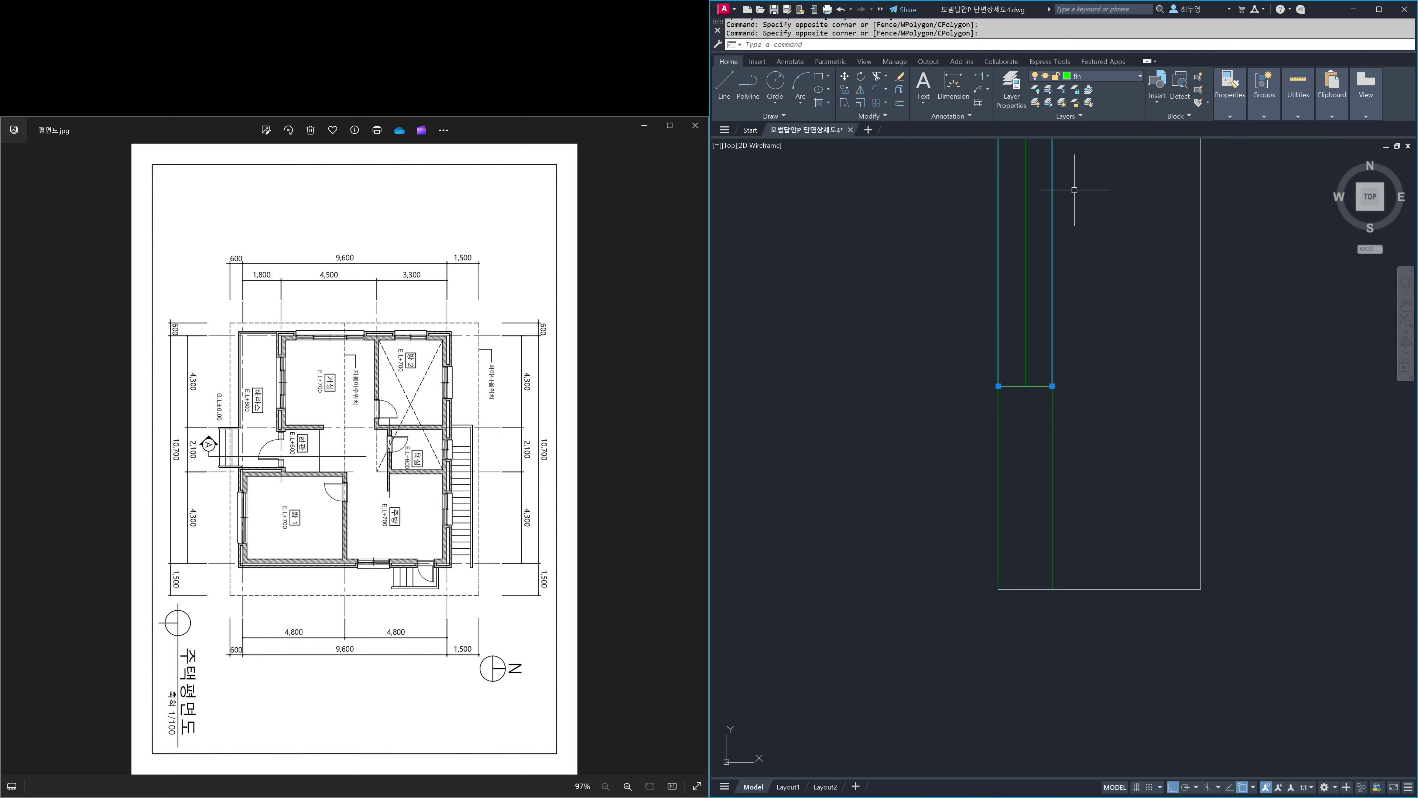
{"action": "left_click", "coordinate": [1112, 78]}
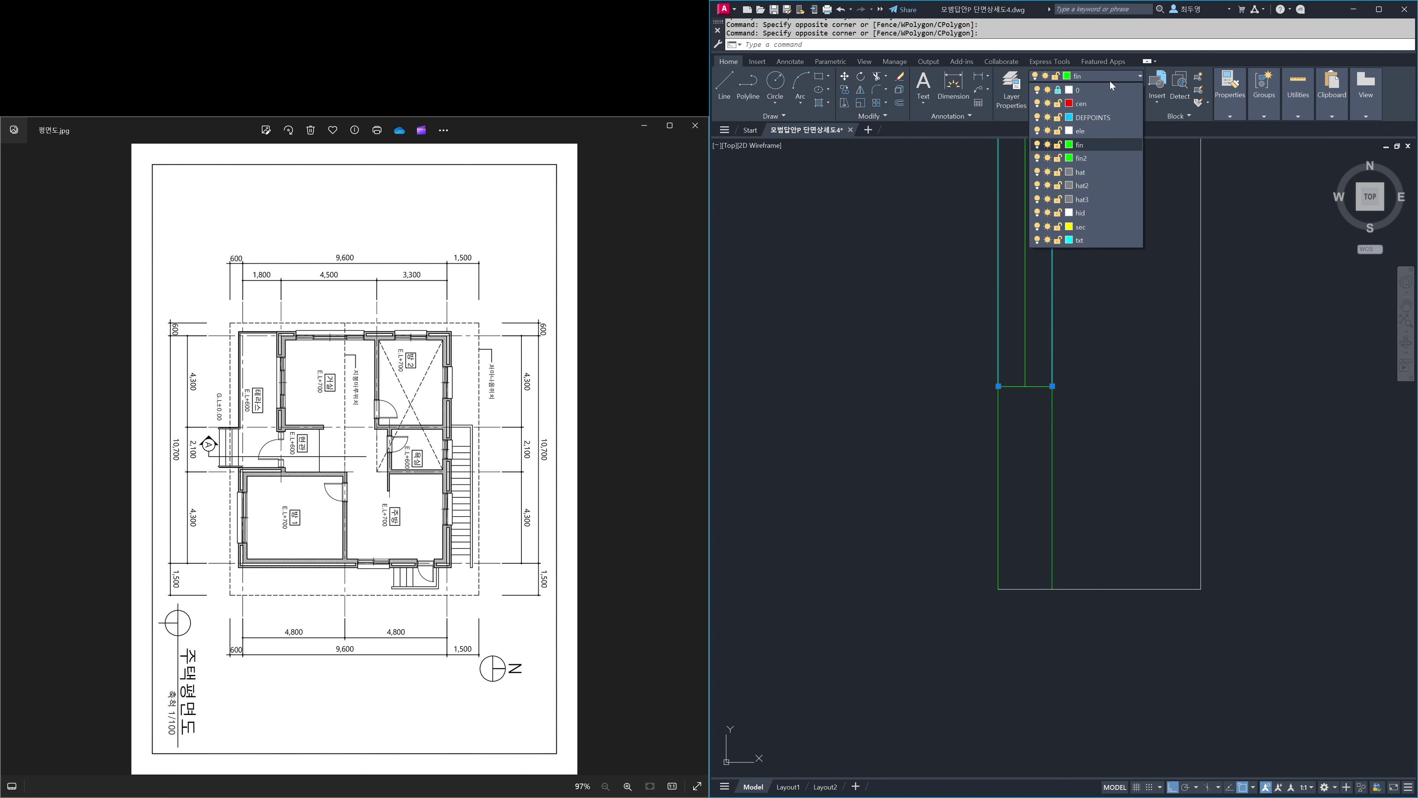
{"action": "left_click", "coordinate": [1109, 165]}
- Group all the lines of the door frame section, including the upper light and door leaf
{"action": "type", "text": "z"}
{"action": "key", "text": "Return"}
{"action": "type", "text": "p"}
{"action": "key", "text": "Return"}
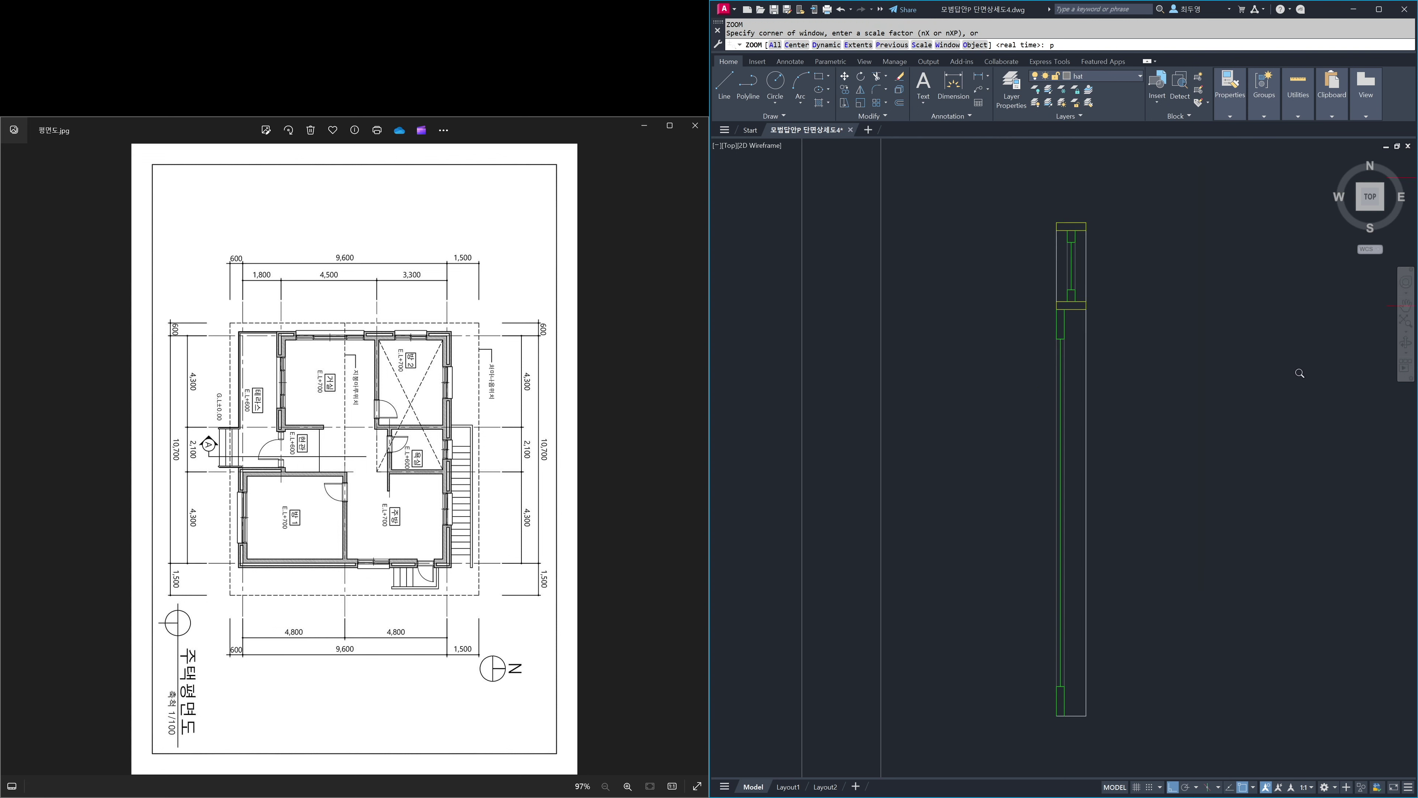
{"action": "type", "text": "g"}
{"action": "key", "text": "Return"}
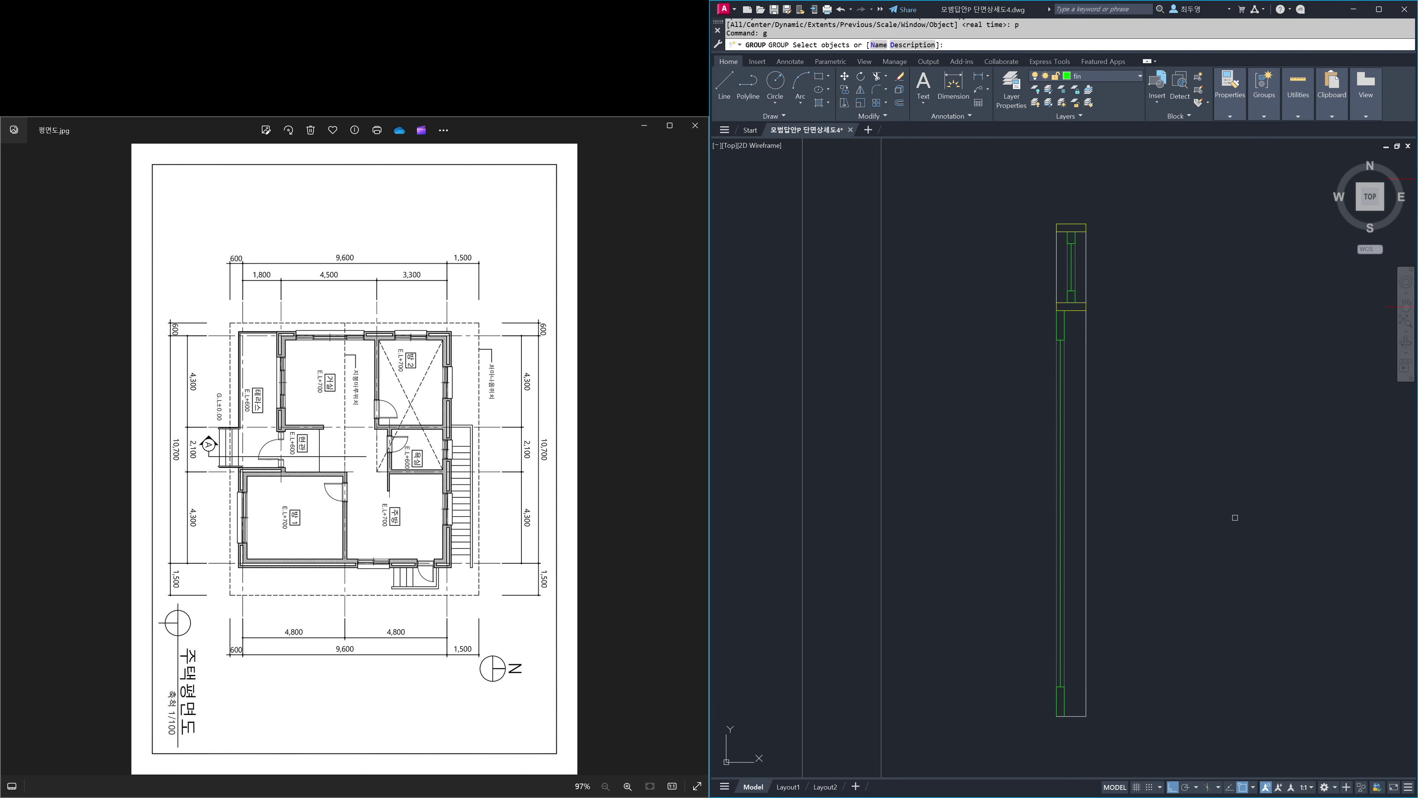
{"action": "left_click", "coordinate": [1177, 731]}
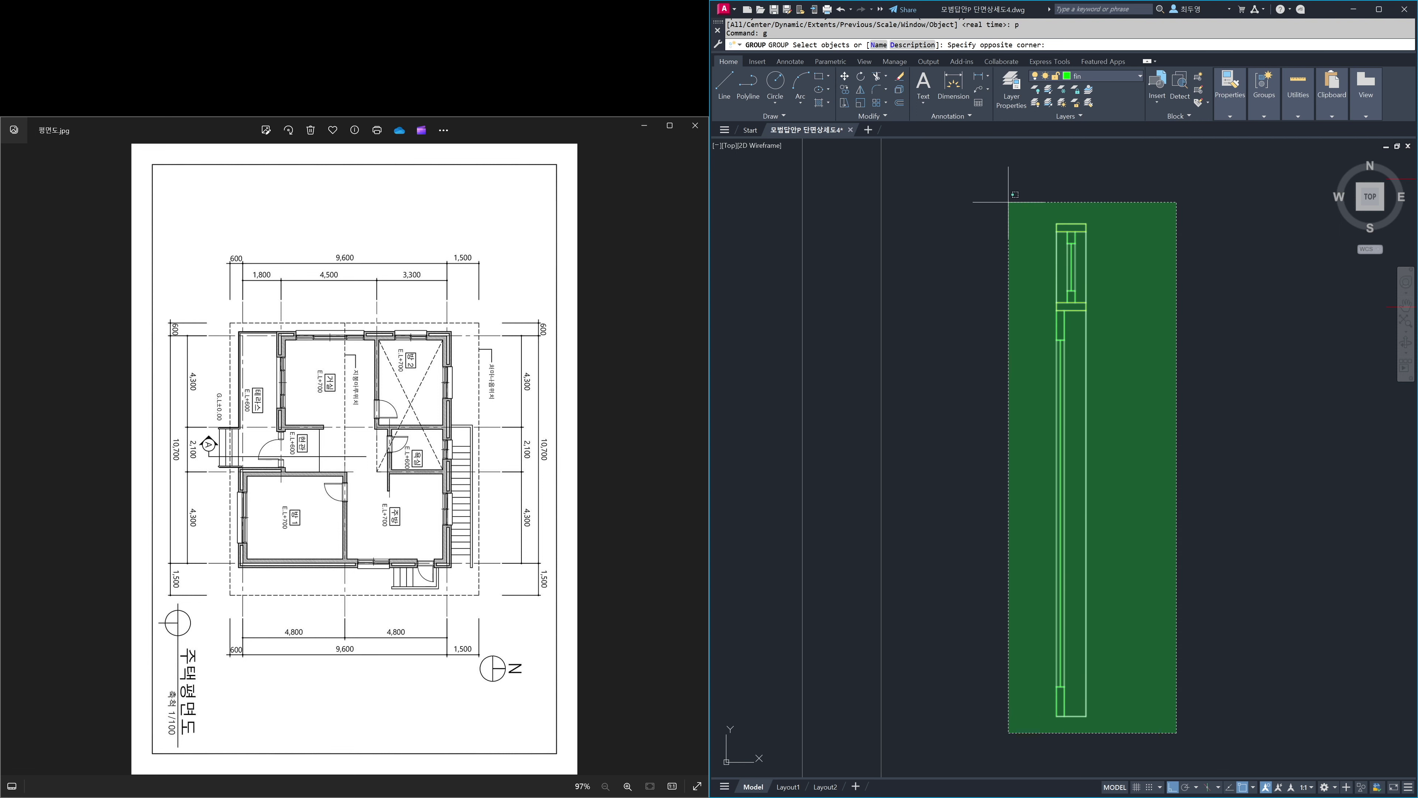
{"action": "left_click", "coordinate": [1009, 202]}
{"action": "key", "text": "Return"}
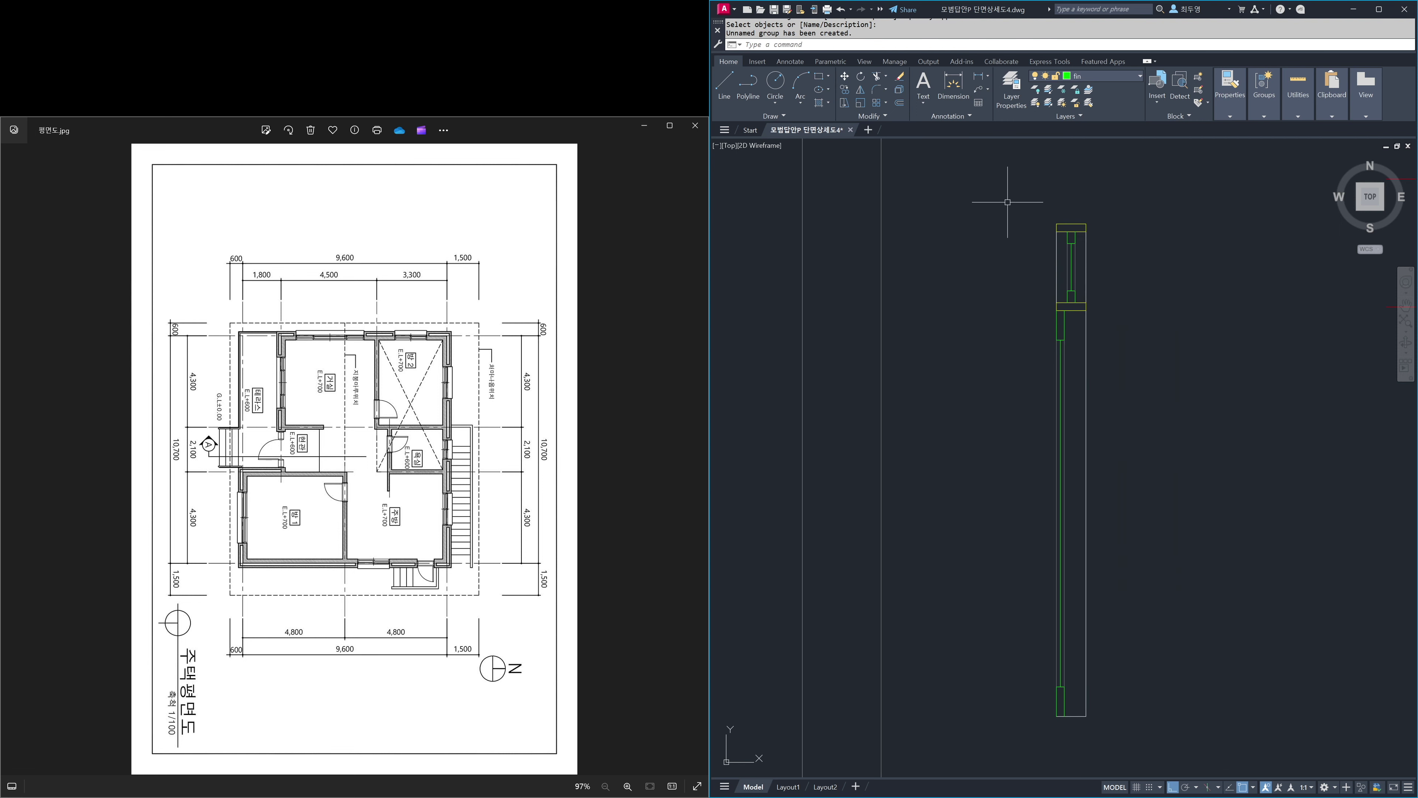
- With ortho off, move the door group by its top right corner to the inner bottom corner of the beam in the house section
{"action": "type", "text": "z"}
{"action": "key", "text": "Return"}
{"action": "type", "text": "p"}
{"action": "key", "text": "Return"}
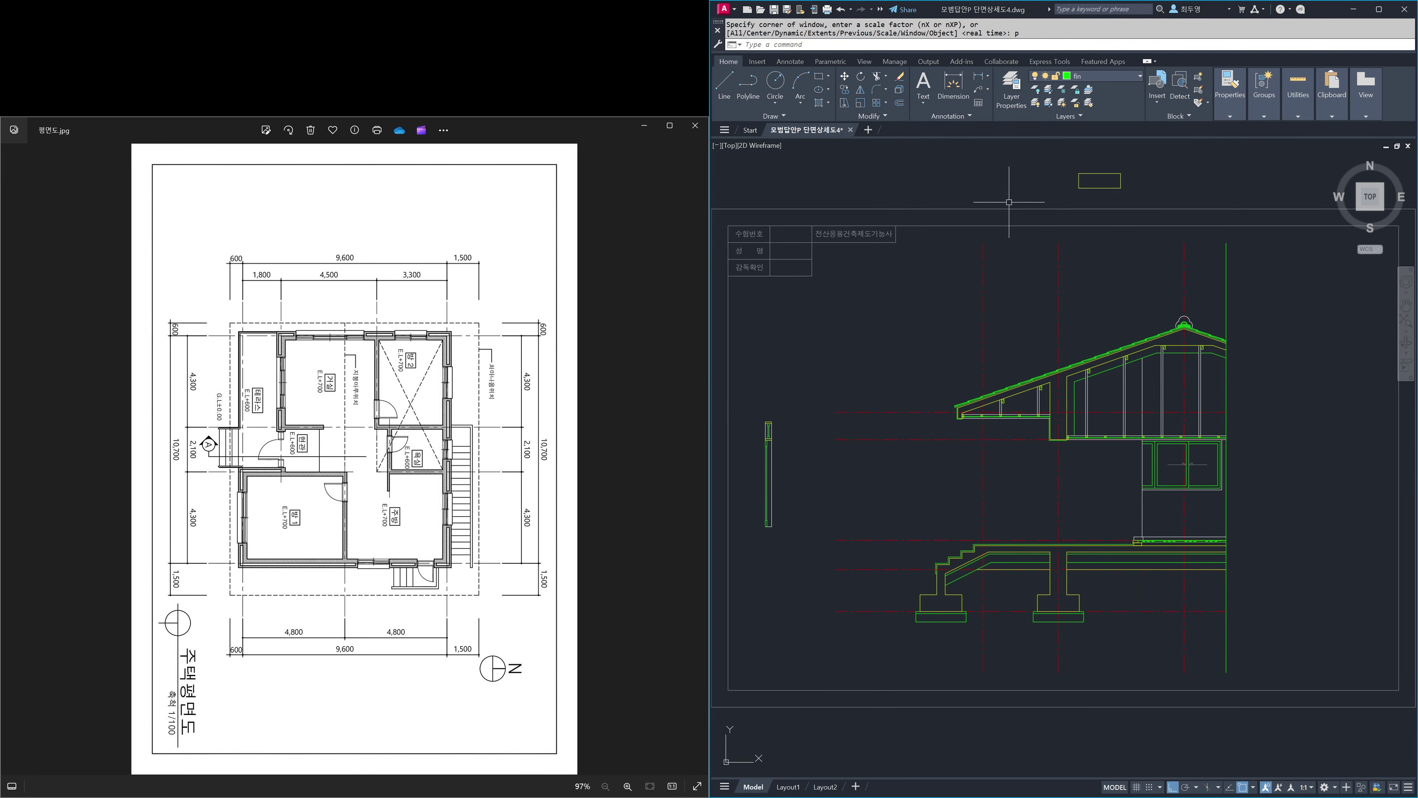
{"action": "key", "text": "F8"}
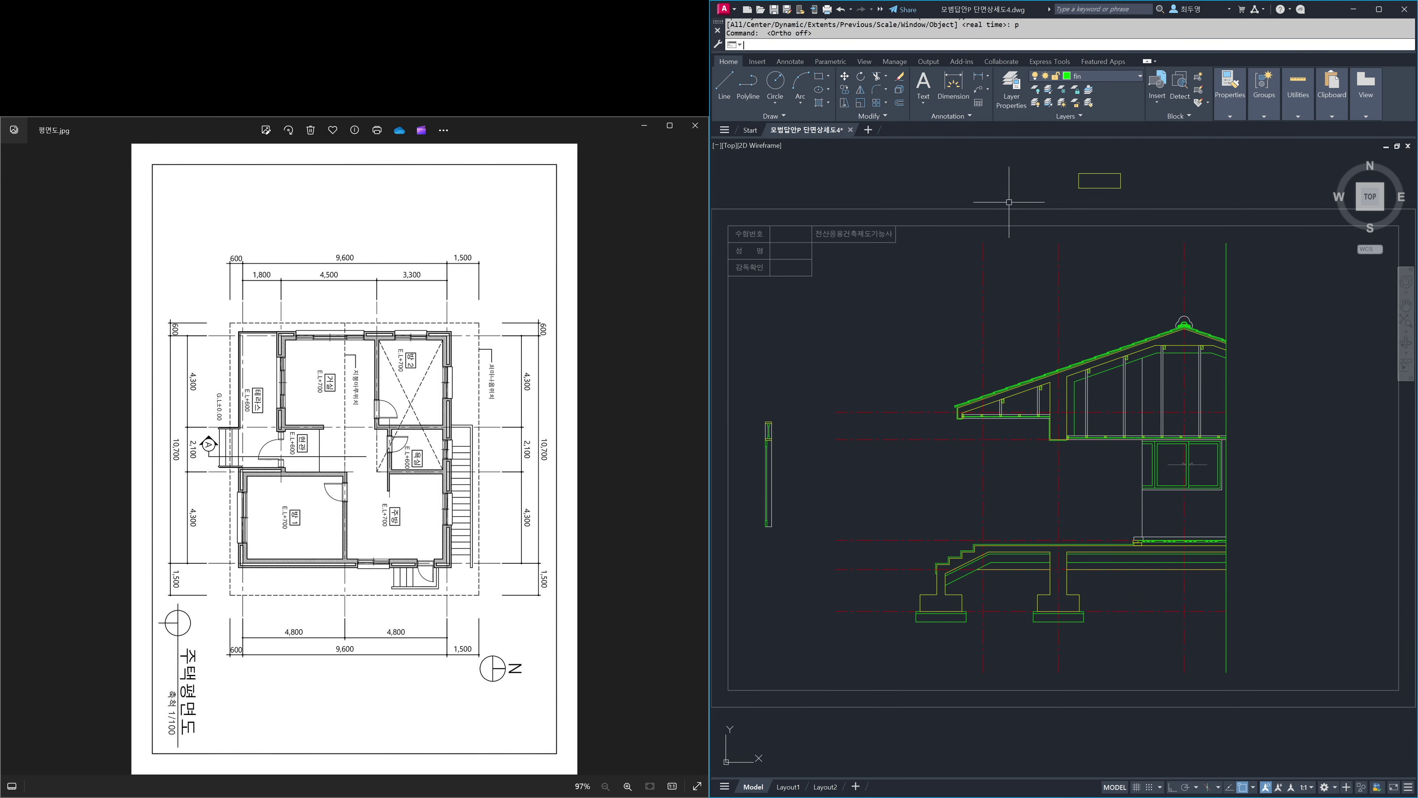
{"action": "type", "text": "m"}
{"action": "key", "text": "Return"}
{"action": "left_click", "coordinate": [774, 460]}
{"action": "key", "text": "Return"}
{"action": "left_click", "coordinate": [769, 423]}
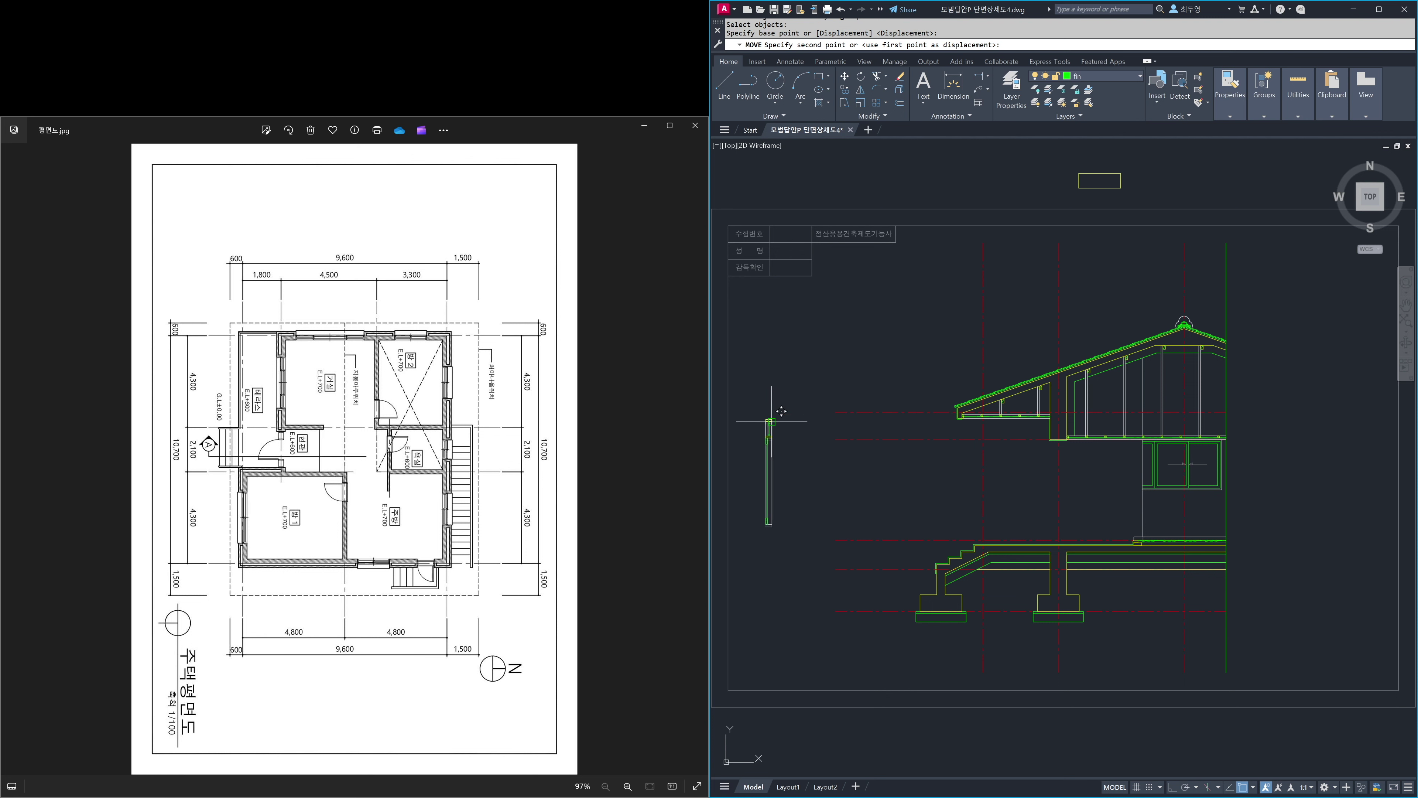
{"action": "type", "text": "'z"}
{"action": "key", "text": "Return"}
{"action": "left_click", "coordinate": [1037, 435]}
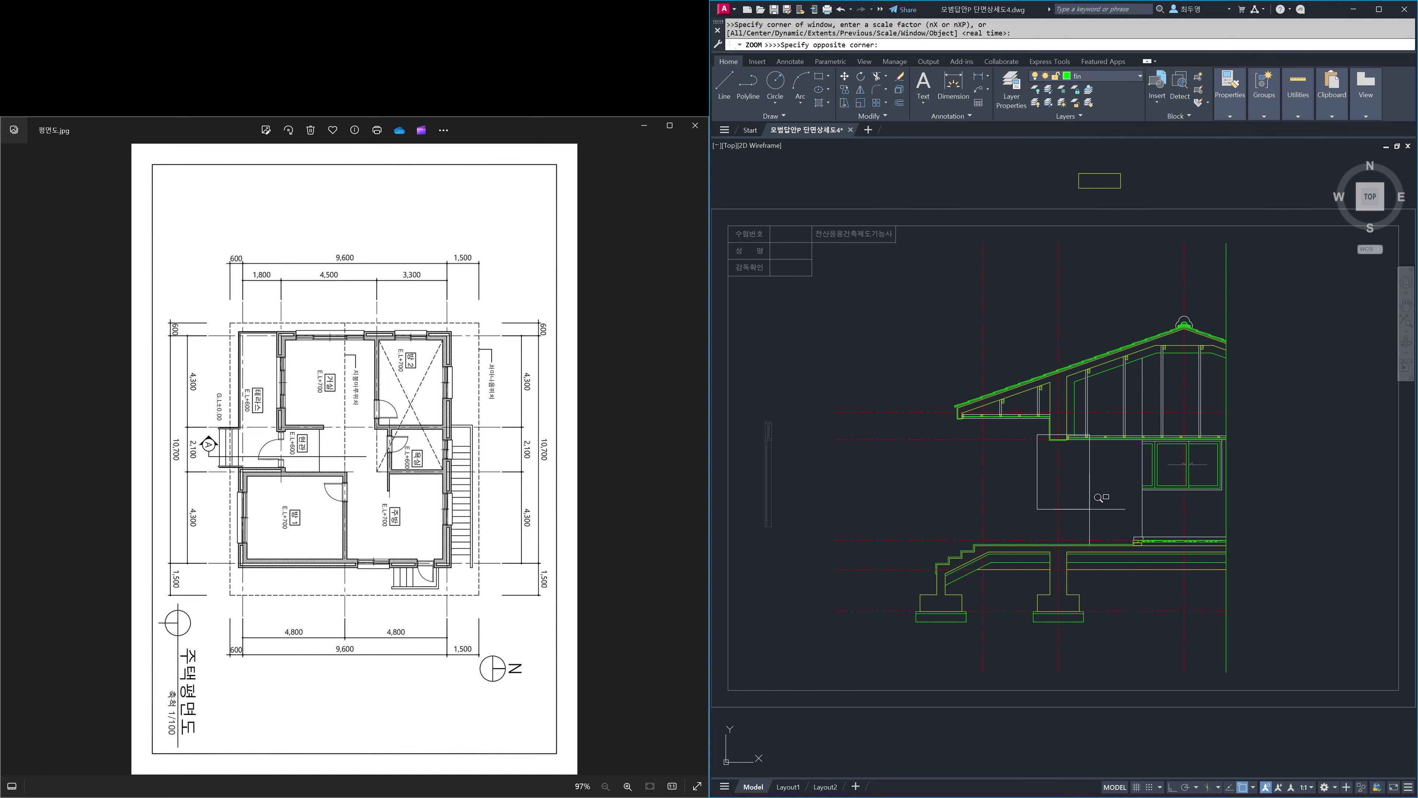
{"action": "left_click", "coordinate": [1110, 537]}
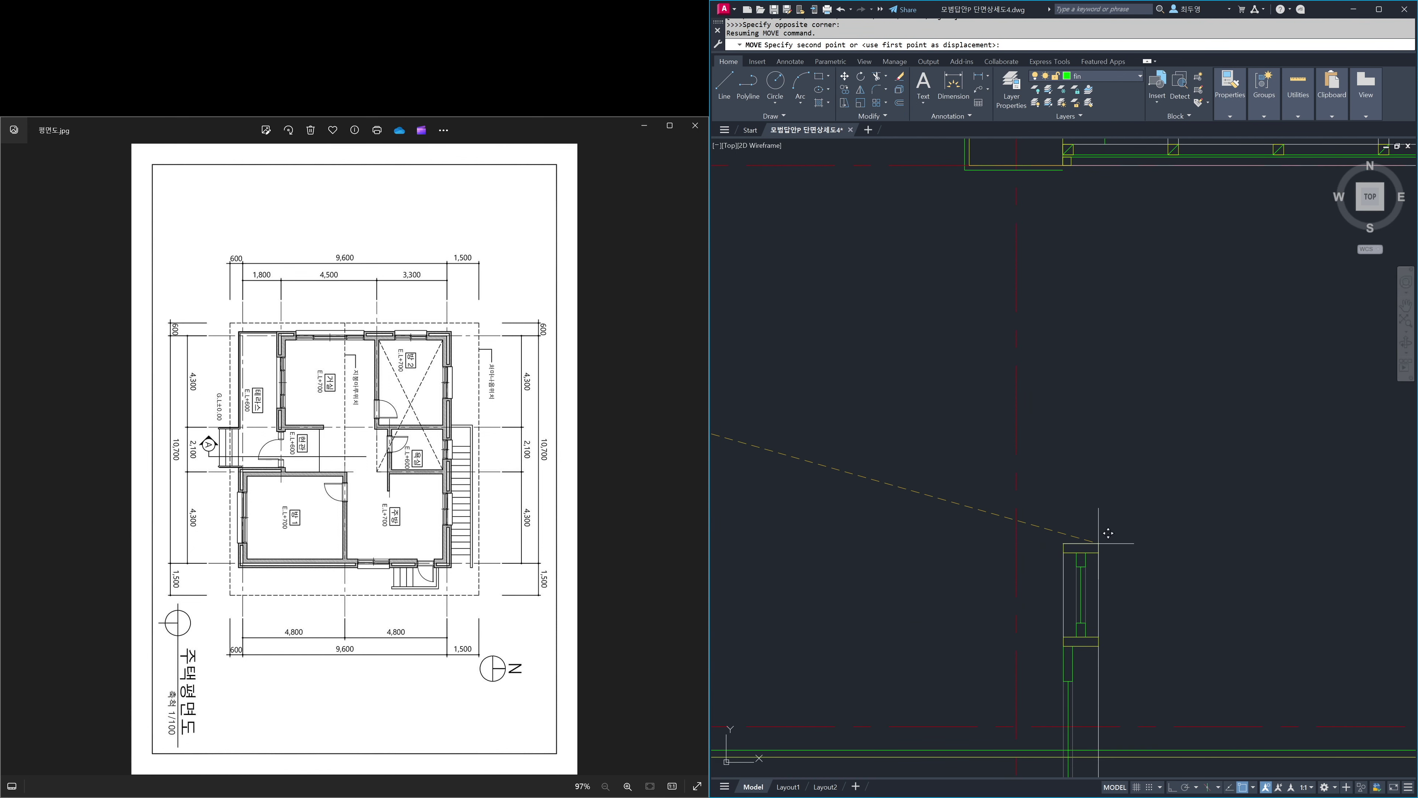
{"action": "left_click", "coordinate": [1063, 166]}
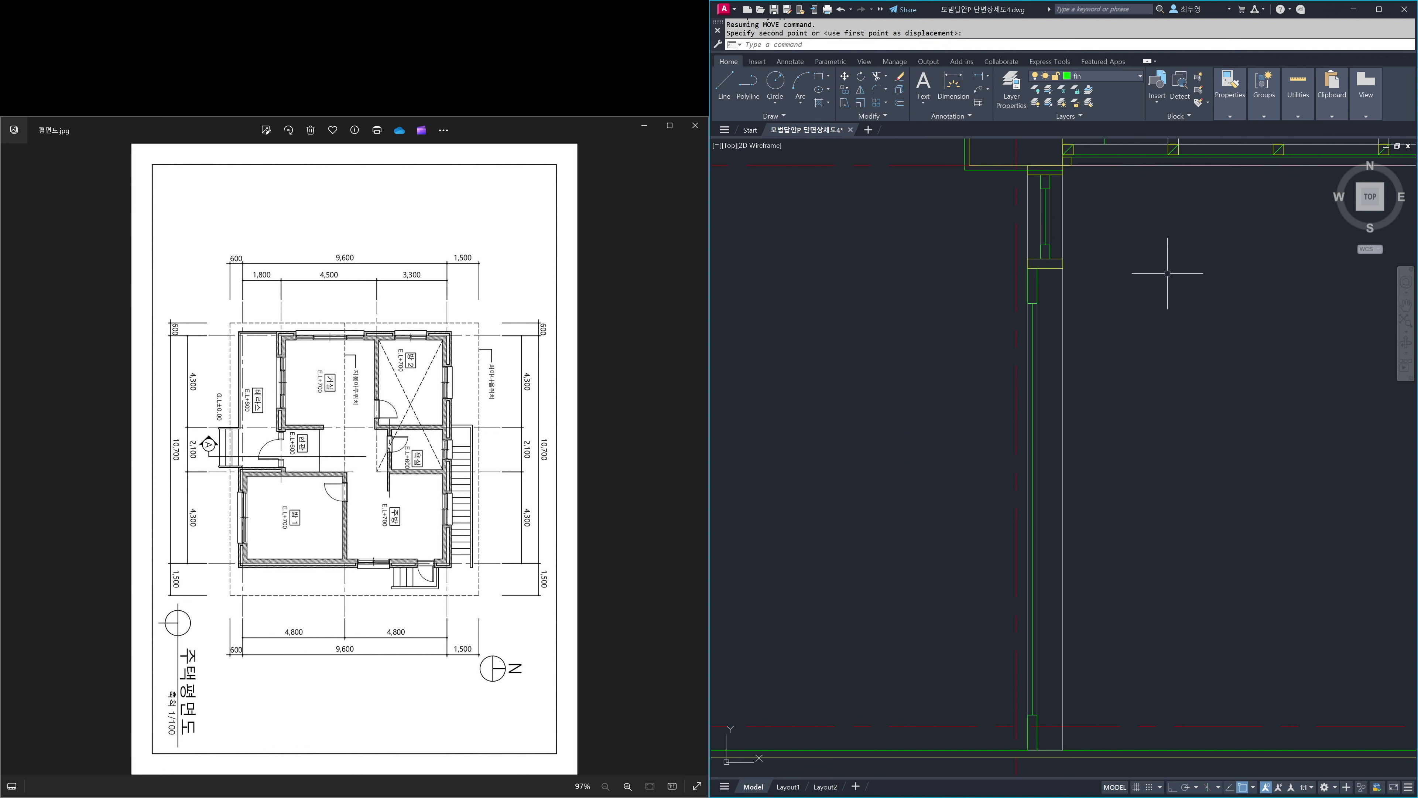
- Move the door group 190 to the left with ortho on
{"action": "key", "text": "Return"}
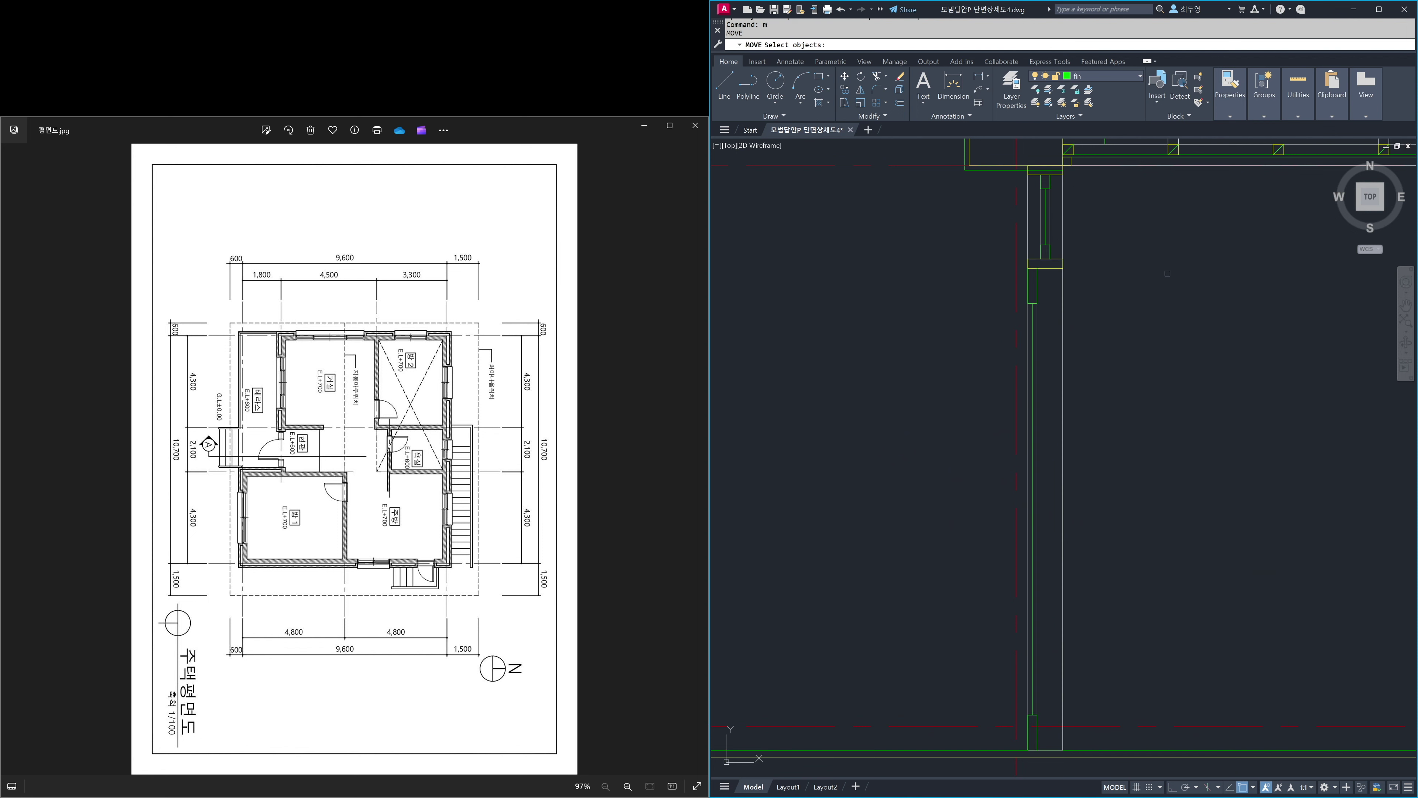
{"action": "type", "text": "p"}
{"action": "key", "text": "Return"}
{"action": "key", "text": "Return"}
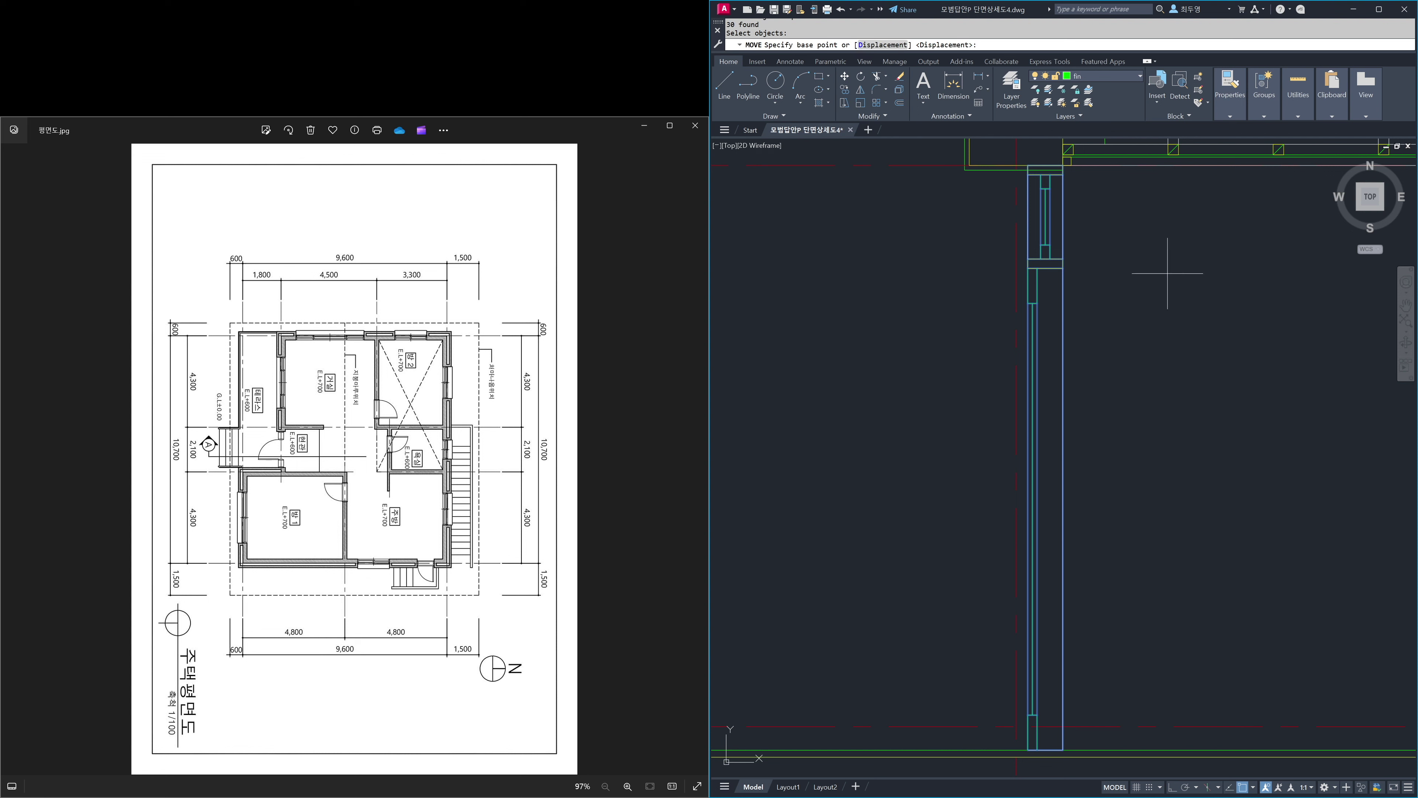
{"action": "key", "text": "F8"}
{"action": "left_click", "coordinate": [1167, 274]}
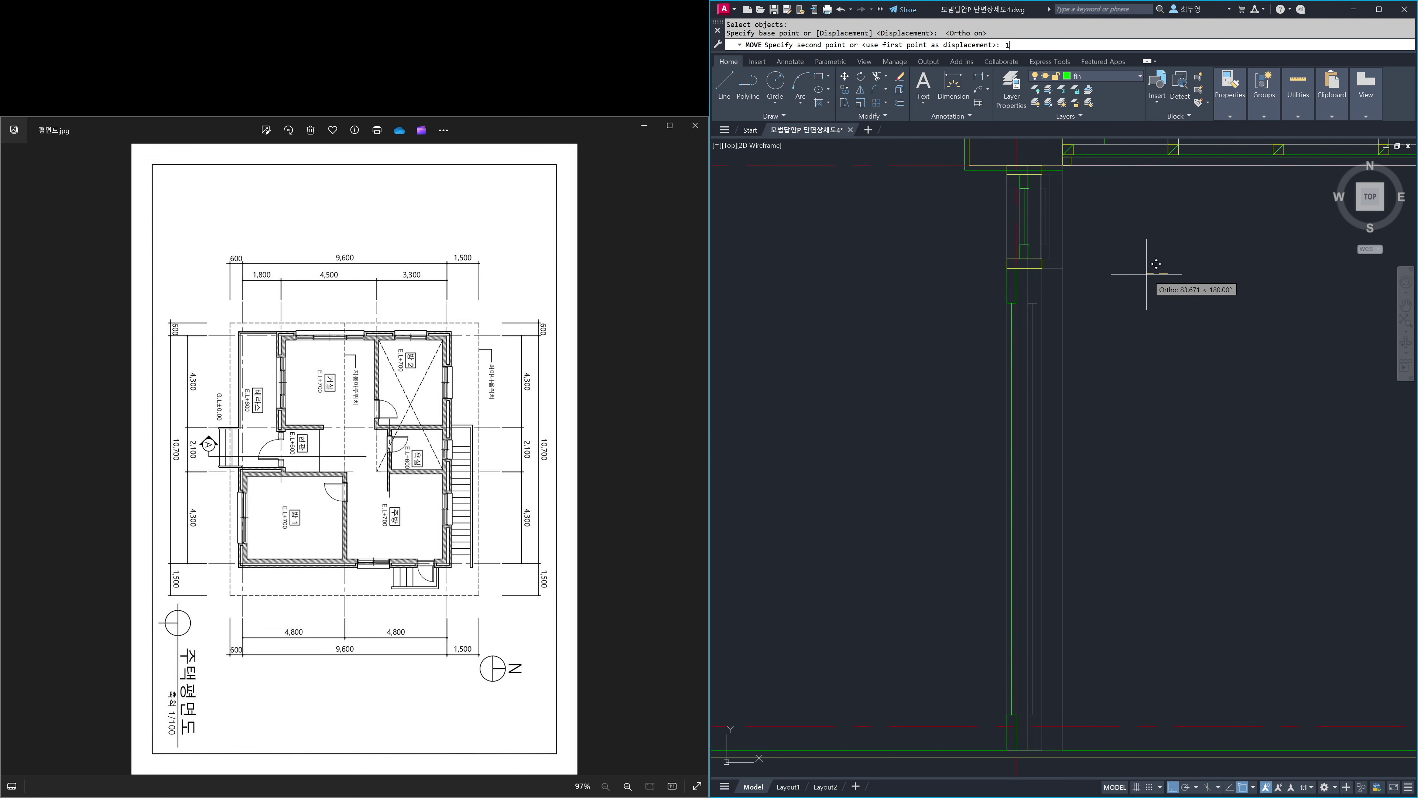
{"action": "type", "text": "190"}
{"action": "key", "text": "Return"}
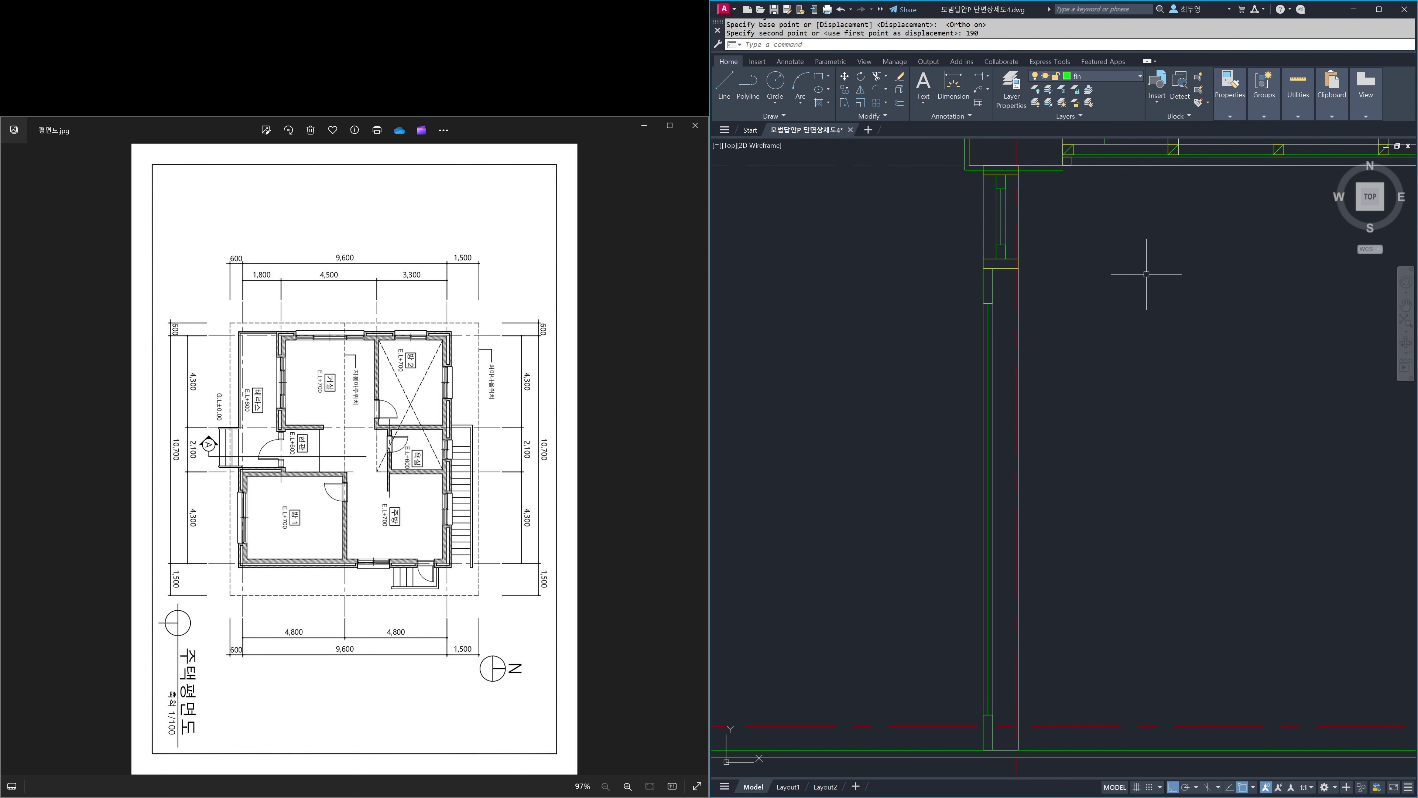
- Make ele the current layer and draw a vertical line from the beam's inner bottom corner down to the floor
{"action": "left_click", "coordinate": [1137, 78]}
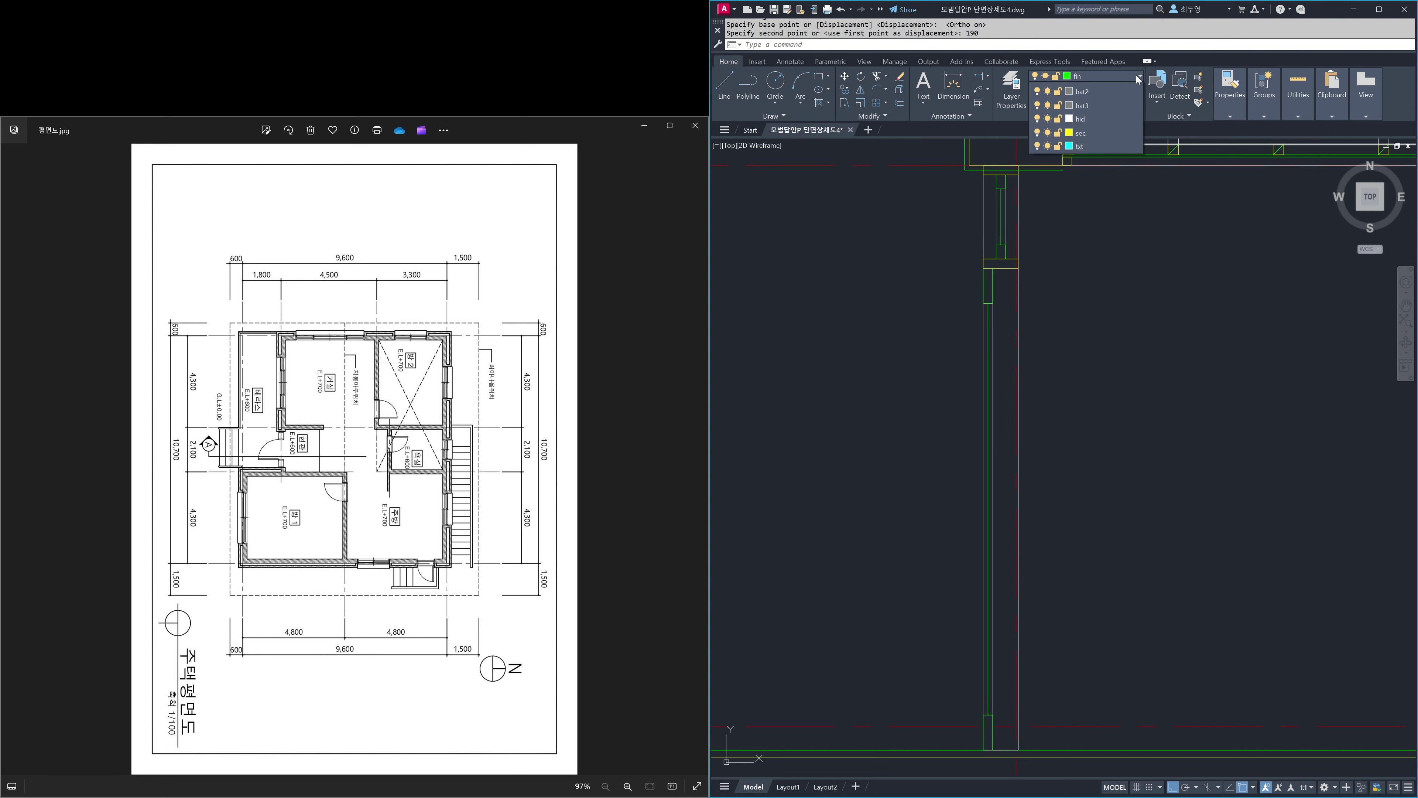
{"action": "left_click", "coordinate": [1116, 130]}
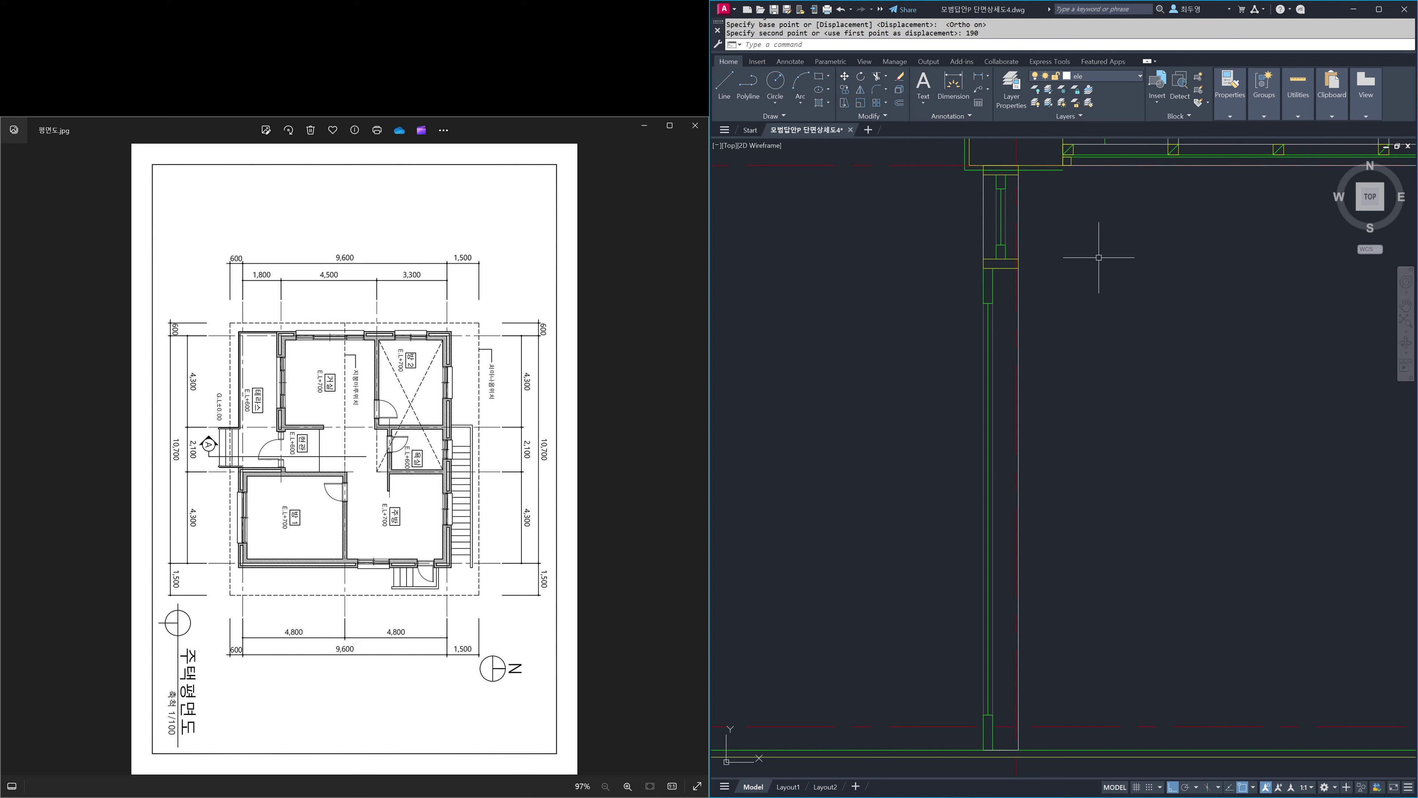
{"action": "type", "text": "l"}
{"action": "key", "text": "Return"}
{"action": "left_click", "coordinate": [1063, 161]}
{"action": "left_click", "coordinate": [1064, 771]}
{"action": "key", "text": "Return"}
{"action": "left_click", "coordinate": [1063, 771]}
{"action": "left_click", "coordinate": [1063, 771]}
{"action": "key", "text": "Escape"}
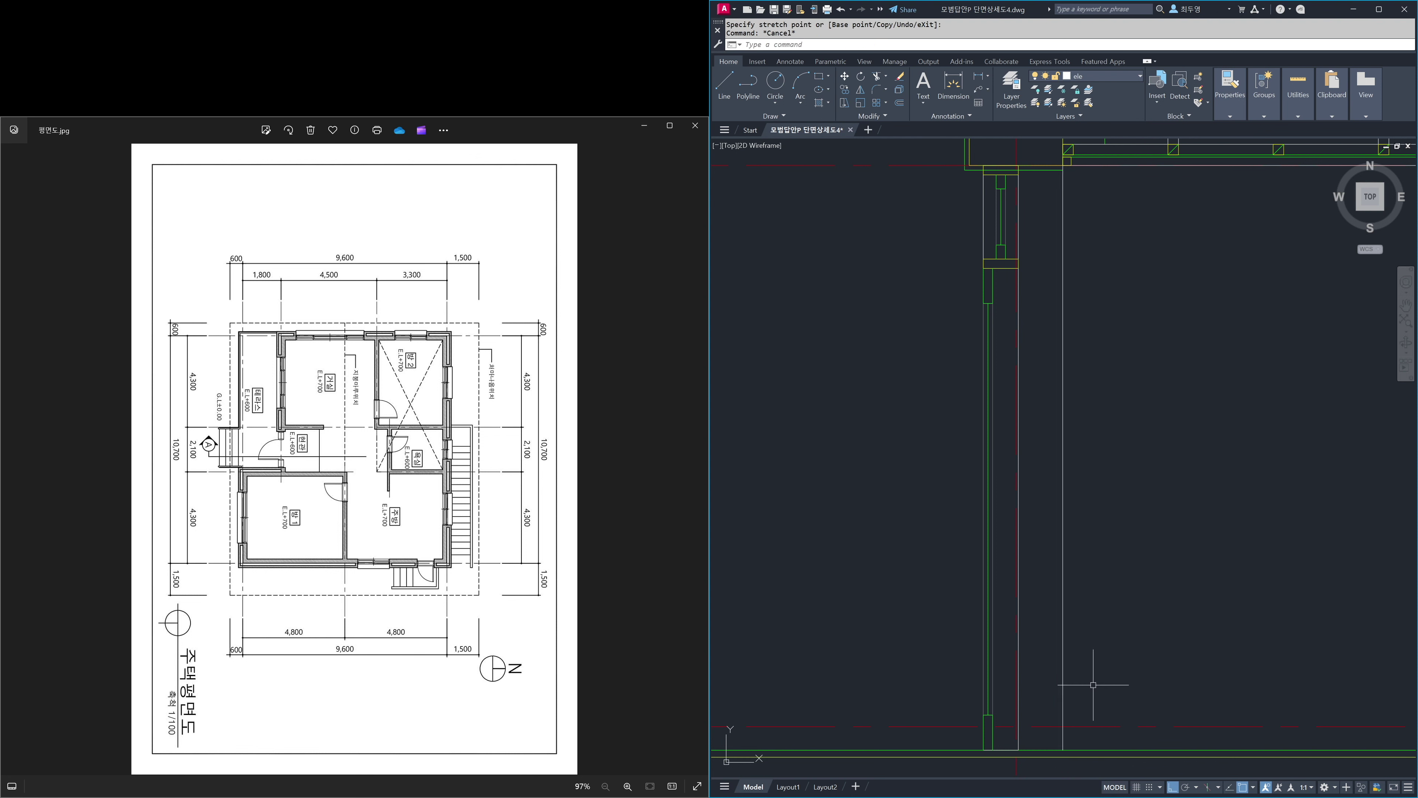
- Copy the vertical wall line from the beam's inner bottom corner to its outer side
{"action": "type", "text": "co"}
{"action": "key", "text": "Return"}
{"action": "left_click", "coordinate": [1063, 260]}
{"action": "key", "text": "Return"}
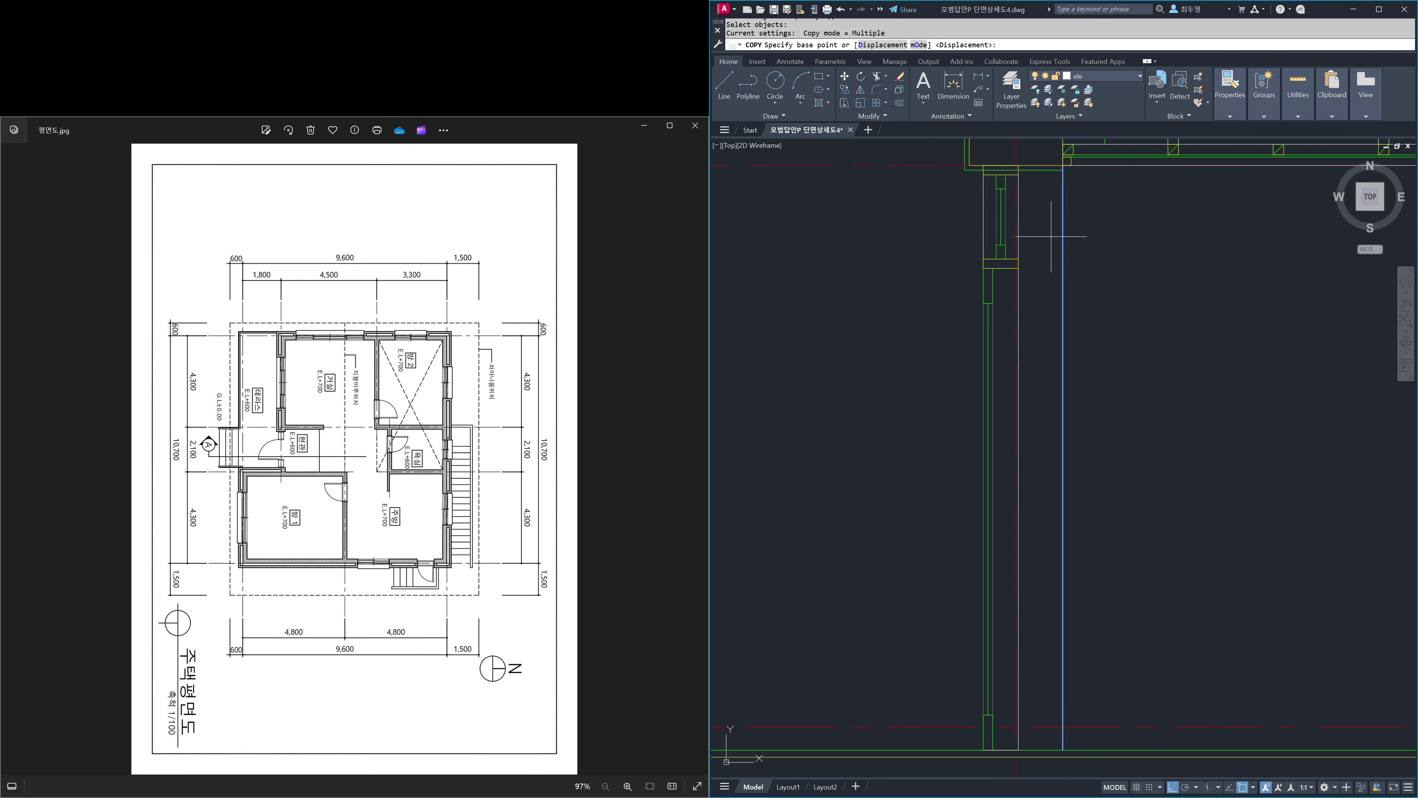
{"action": "left_click", "coordinate": [1058, 166]}
{"action": "left_click", "coordinate": [957, 162]}
{"action": "key", "text": "Return"}
- Examine the junction between the top of the door frame and the beam above it
{"action": "type", "text": "z"}
{"action": "key", "text": "Return"}
{"action": "type", "text": "p"}
{"action": "key", "text": "Return"}
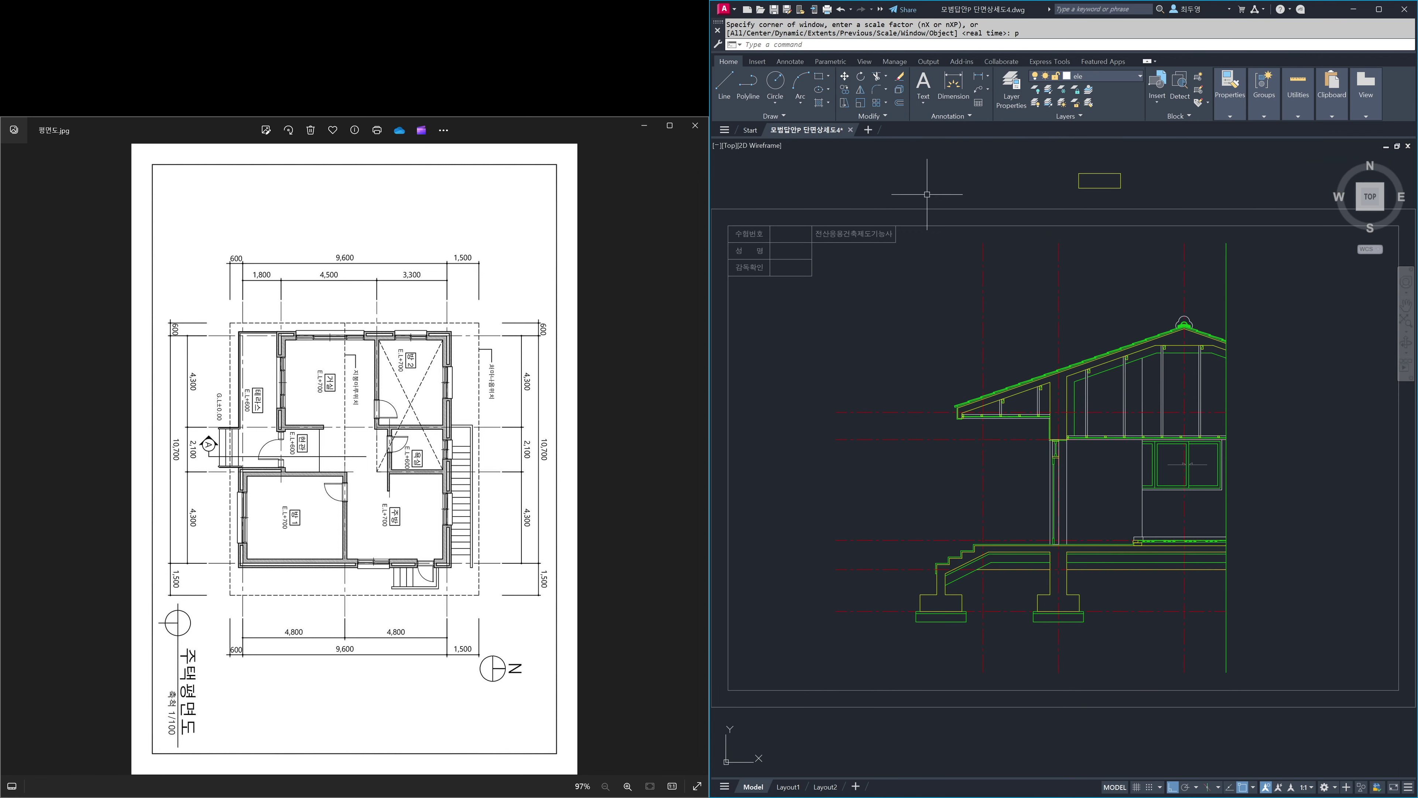
{"action": "type", "text": "z"}
{"action": "key", "text": "Return"}
{"action": "left_click", "coordinate": [1043, 408]}
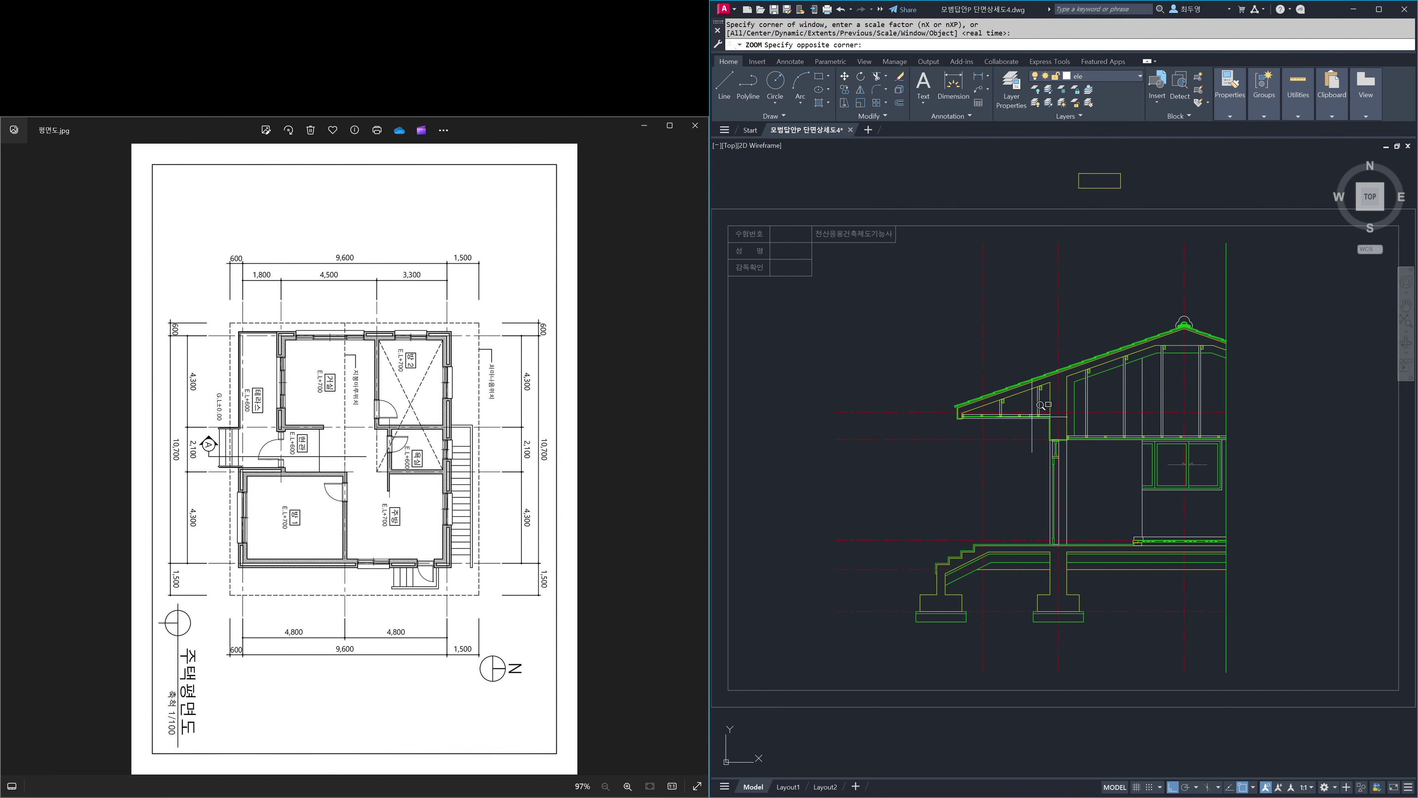
{"action": "left_click", "coordinate": [1096, 459]}
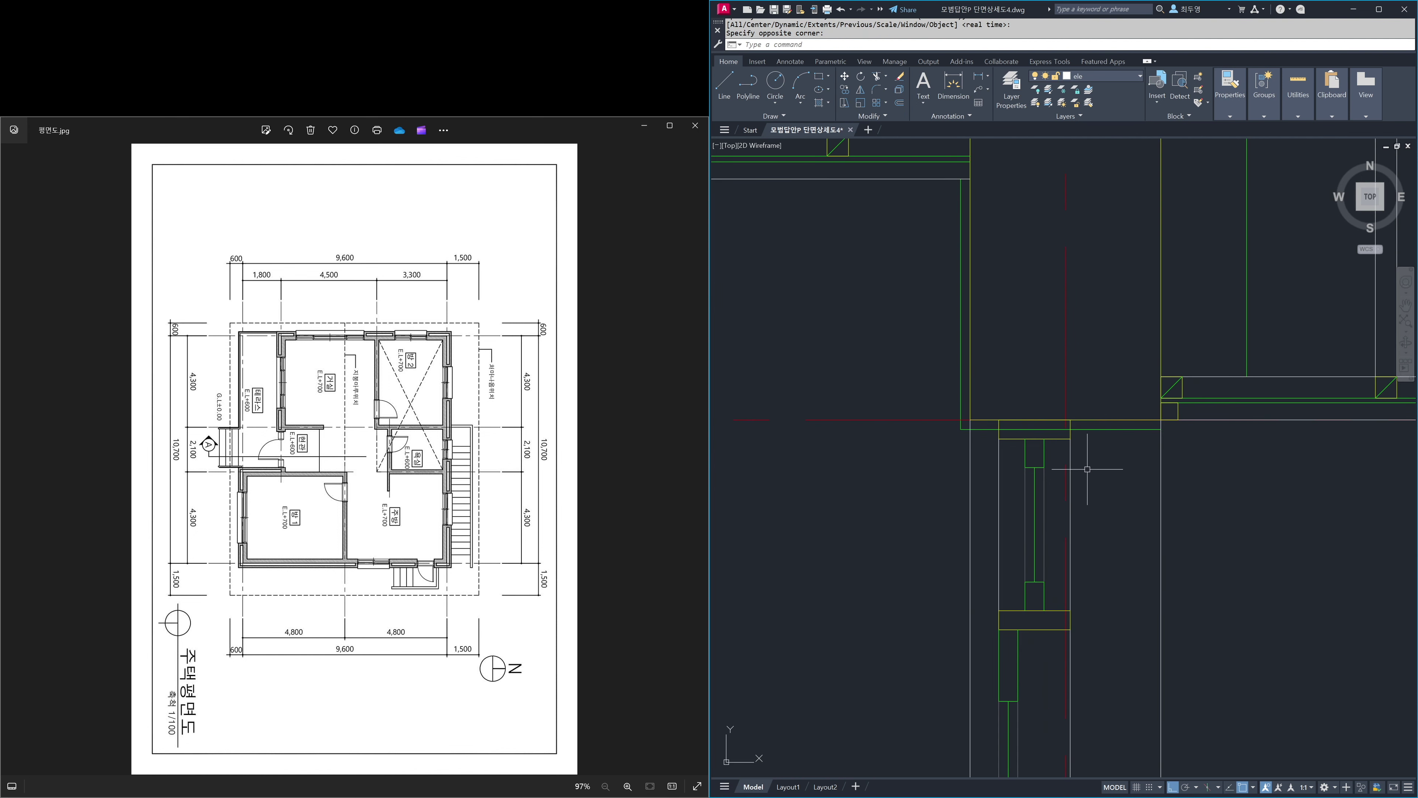
- Shorten the outer vertical wall line so its upper end meets the finish line under the beam
{"action": "left_click", "coordinate": [972, 453]}
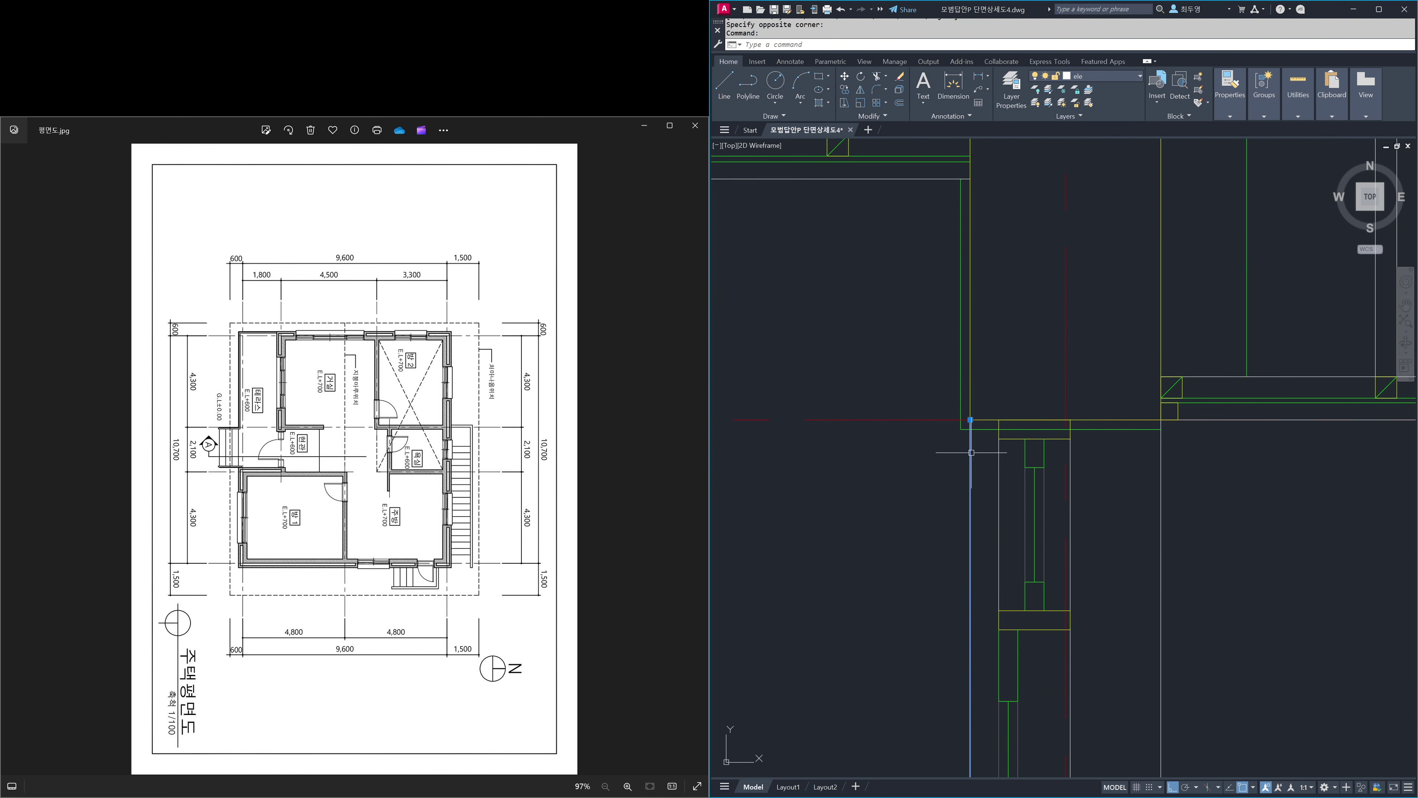
{"action": "left_click", "coordinate": [971, 419]}
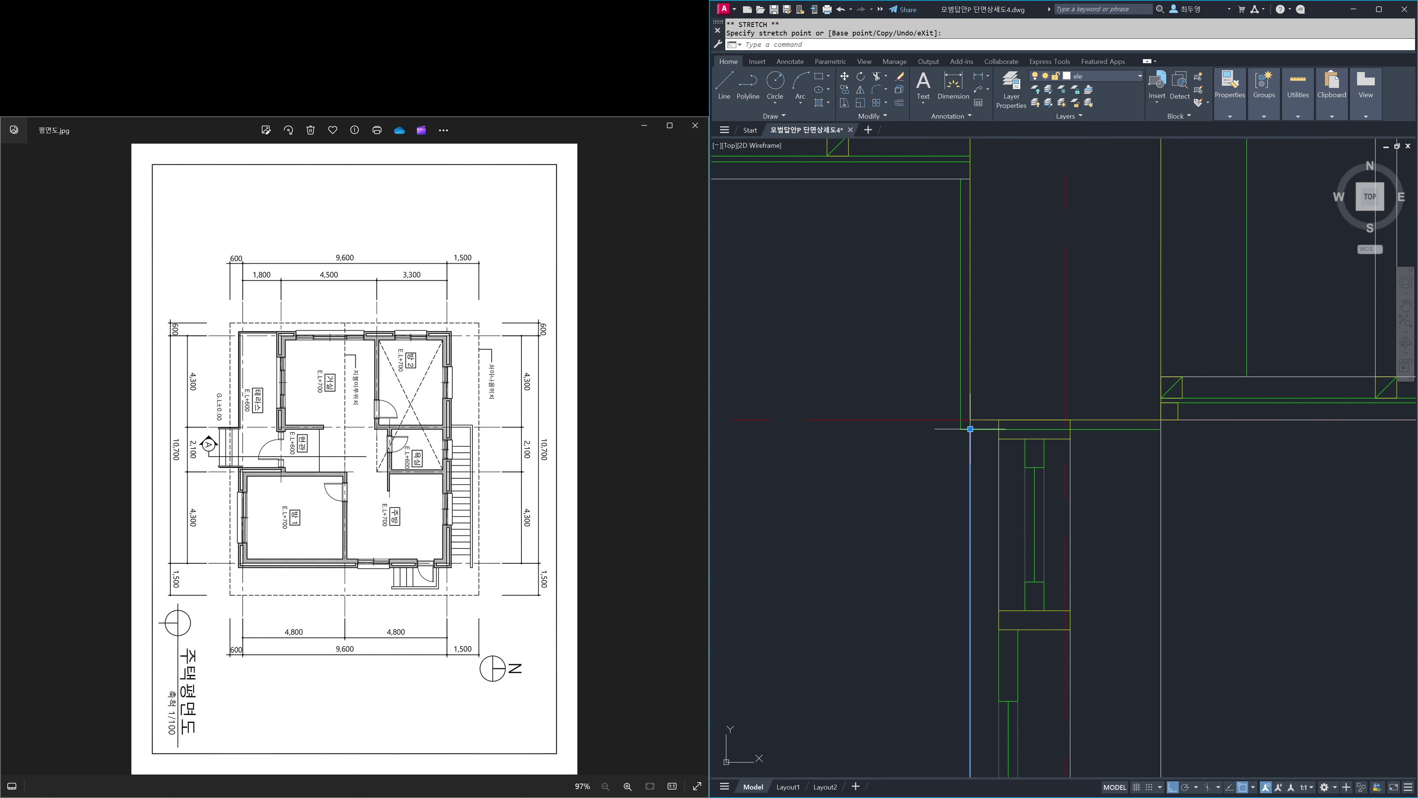
{"action": "key", "text": "Escape"}
- Trim away the beam's finish line where it crosses the top of the door frame
{"action": "type", "text": "tr"}
{"action": "key", "text": "space"}
{"action": "left_click", "coordinate": [1000, 447]}
{"action": "key", "text": "space"}
{"action": "left_click", "coordinate": [1013, 430]}
{"action": "key", "text": "space"}
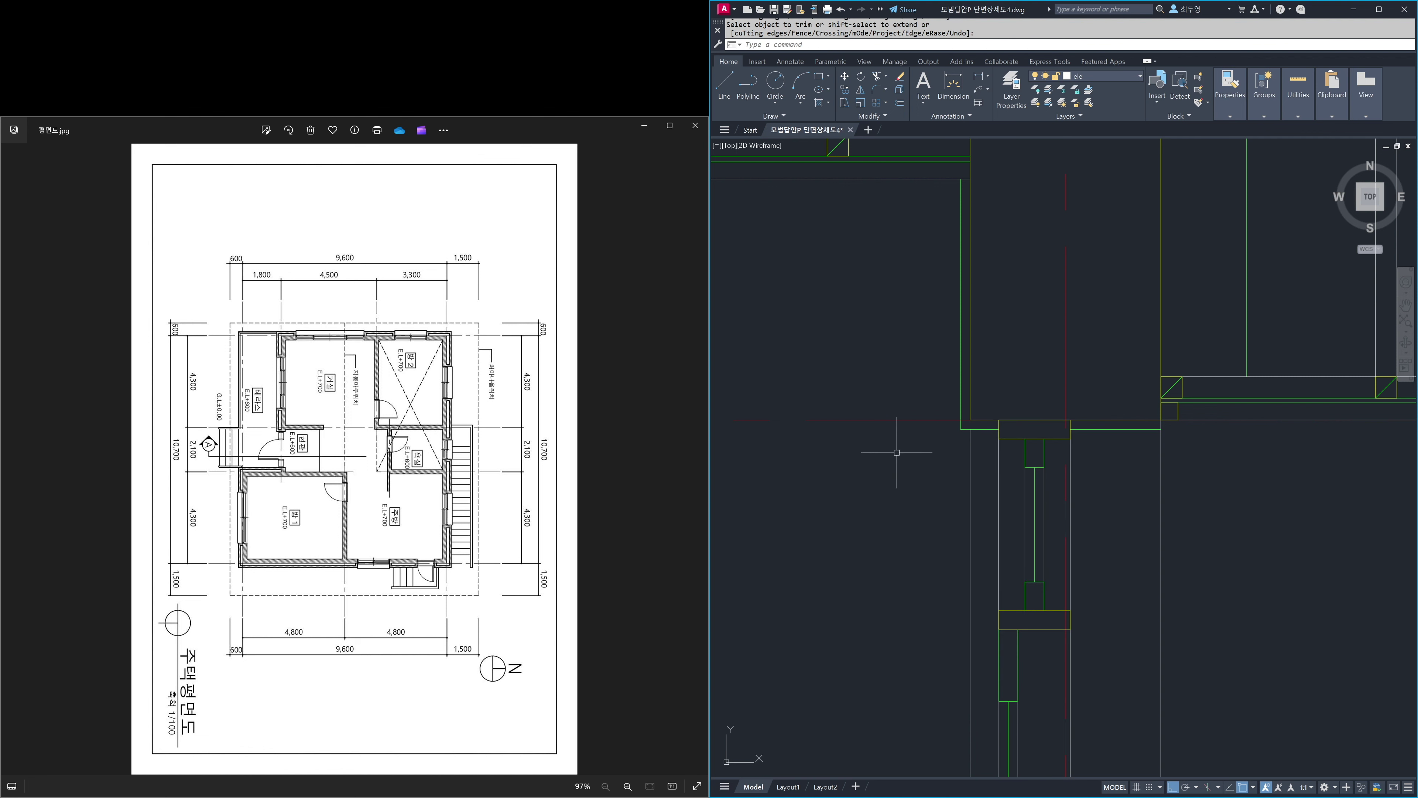
- Draw a horizontal line just above the entrance floor from the raised floor's edge to beyond the door frame
{"action": "type", "text": "z"}
{"action": "key", "text": "space"}
{"action": "type", "text": "p"}
{"action": "key", "text": "space"}
{"action": "key", "text": "space"}
{"action": "type", "text": "z"}
{"action": "key", "text": "space"}
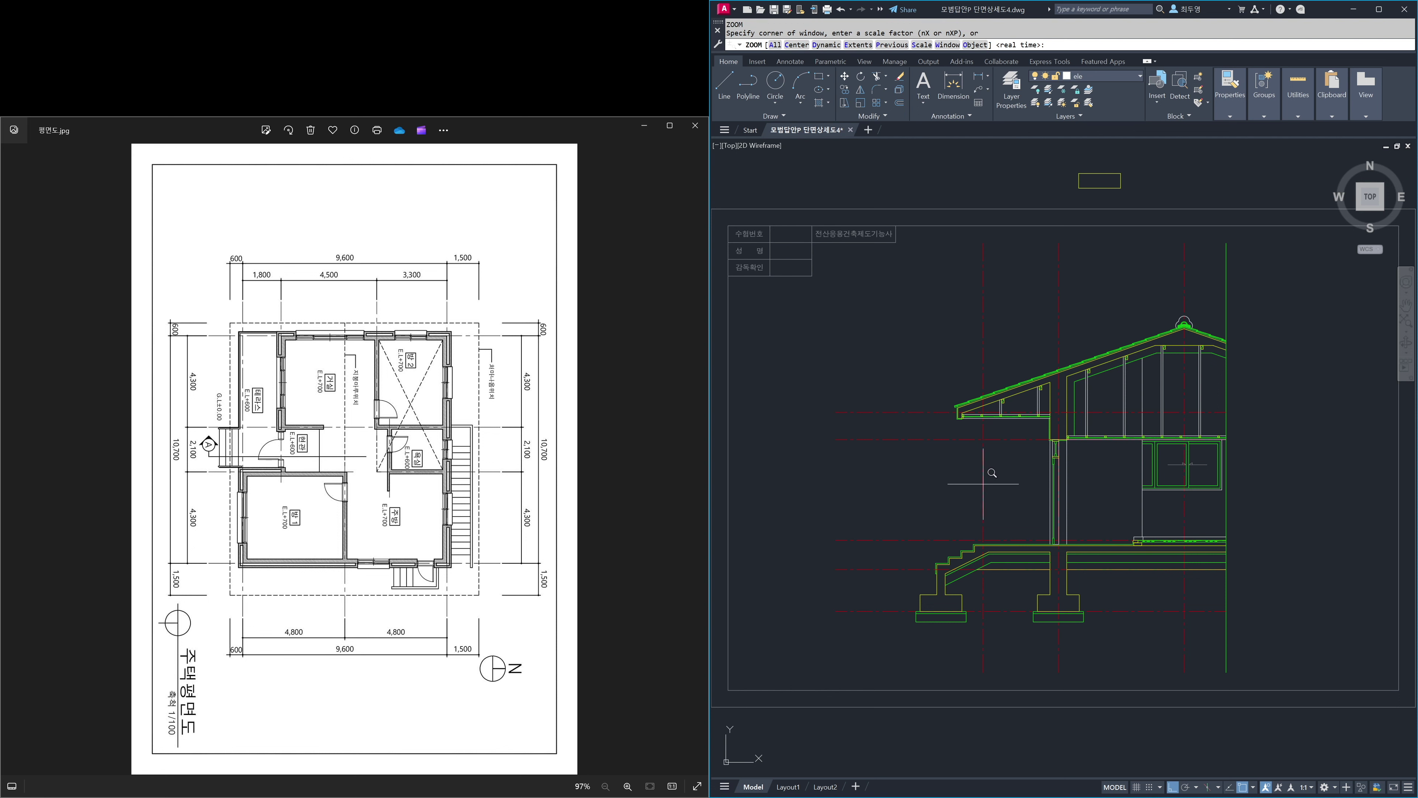
{"action": "left_click", "coordinate": [1044, 509]}
{"action": "left_click", "coordinate": [1190, 601]}
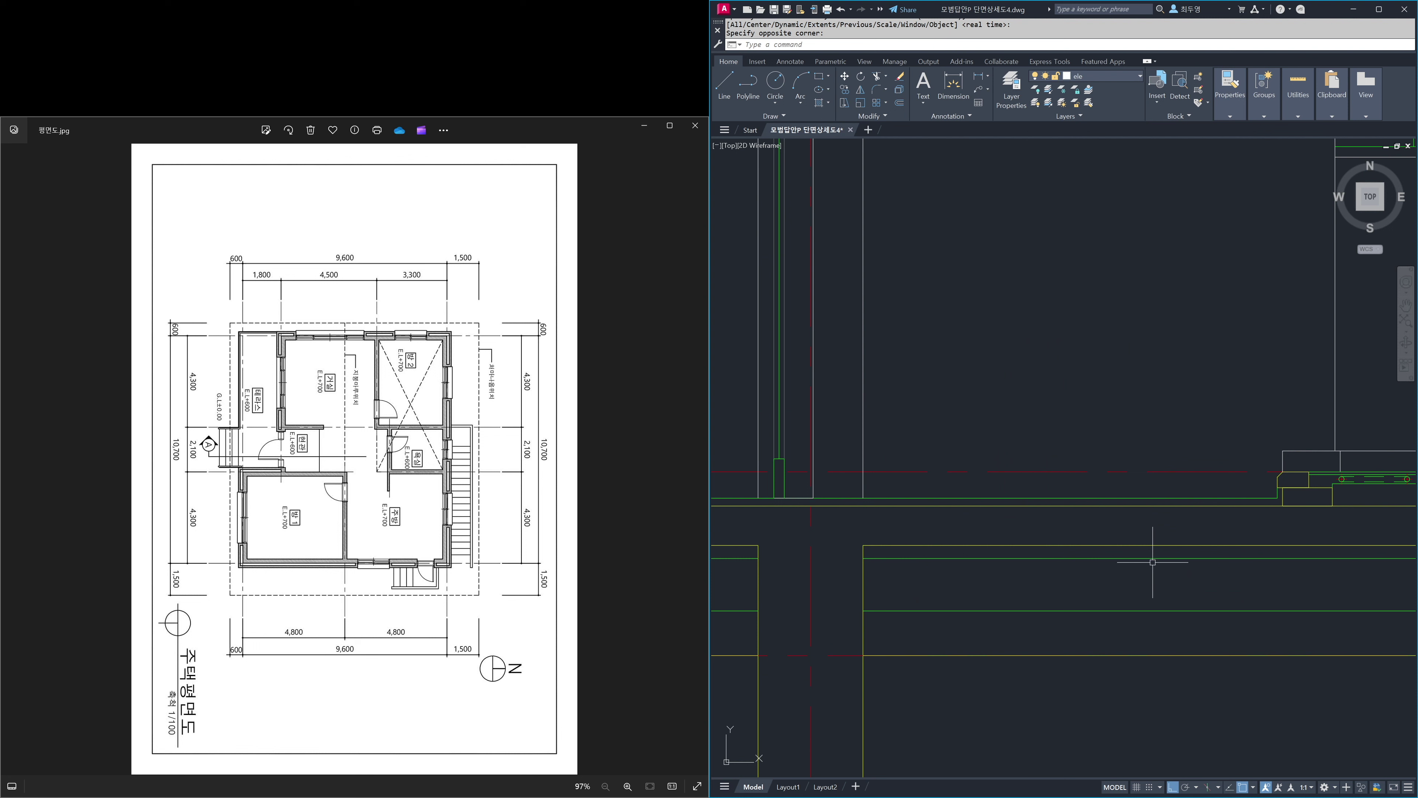
{"action": "type", "text": "l"}
{"action": "key", "text": "Return"}
{"action": "left_click", "coordinate": [1279, 488]}
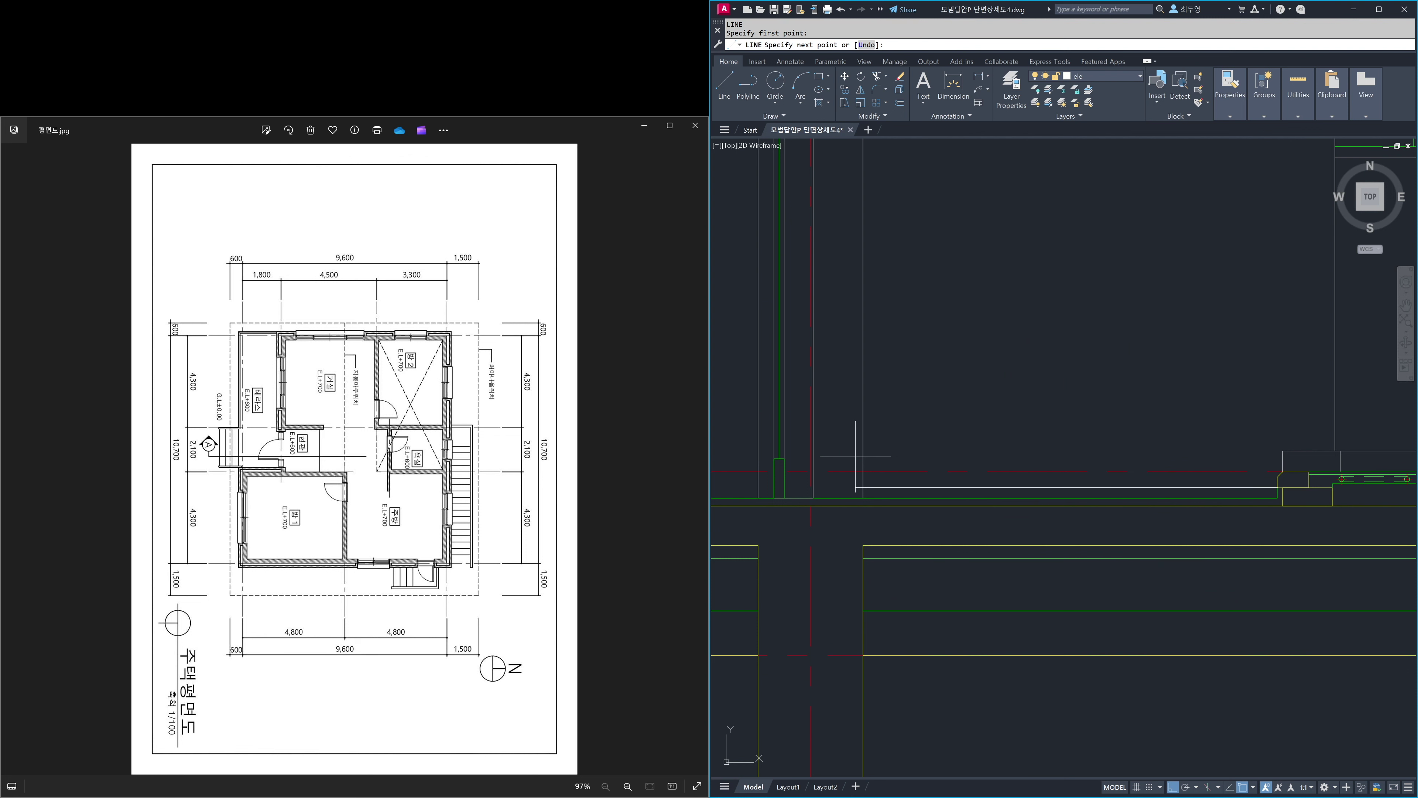
{"action": "left_click", "coordinate": [738, 430]}
{"action": "key", "text": "Return"}
- Shorten the new horizontal line so its outer end stops at the door frame's inner edge
{"action": "left_click", "coordinate": [745, 487]}
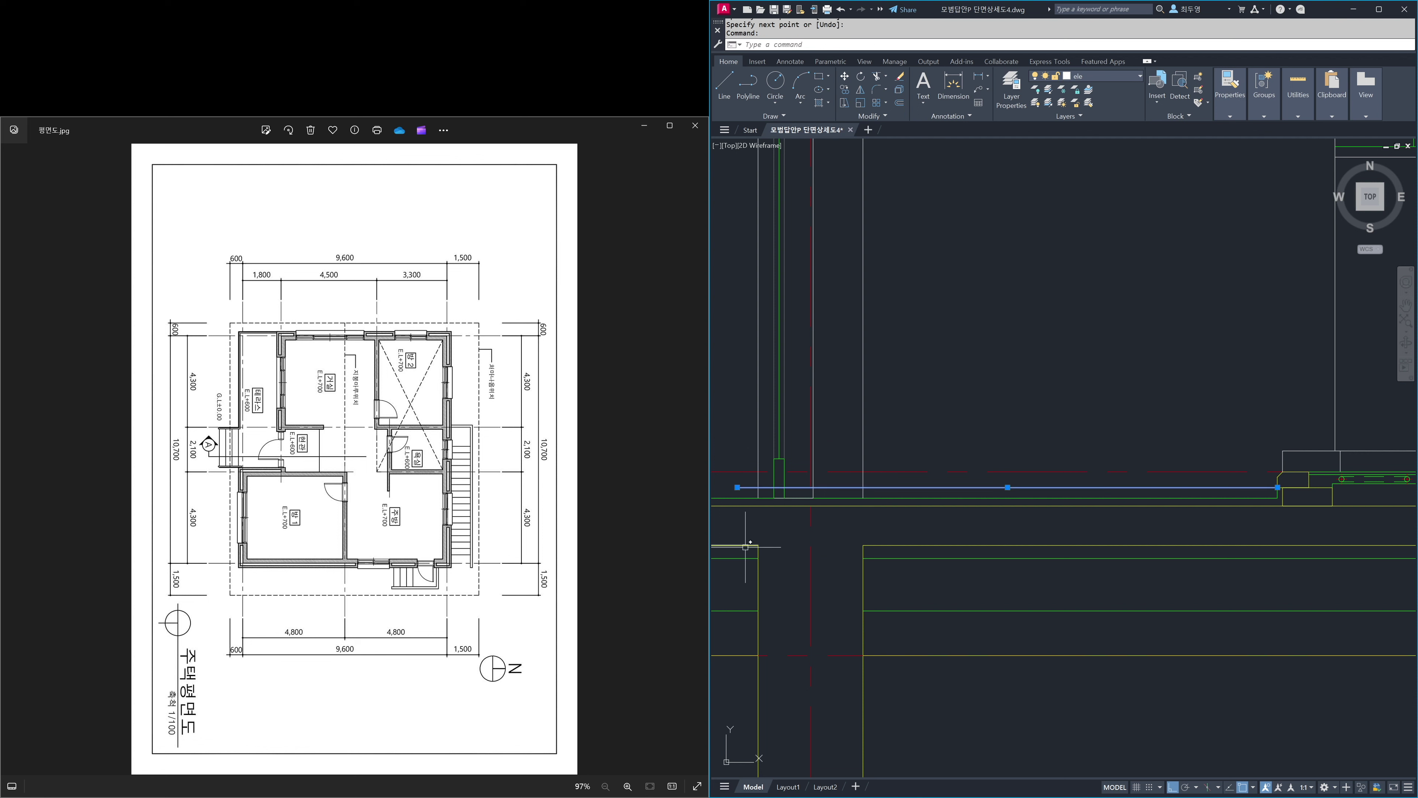
{"action": "left_click", "coordinate": [737, 487]}
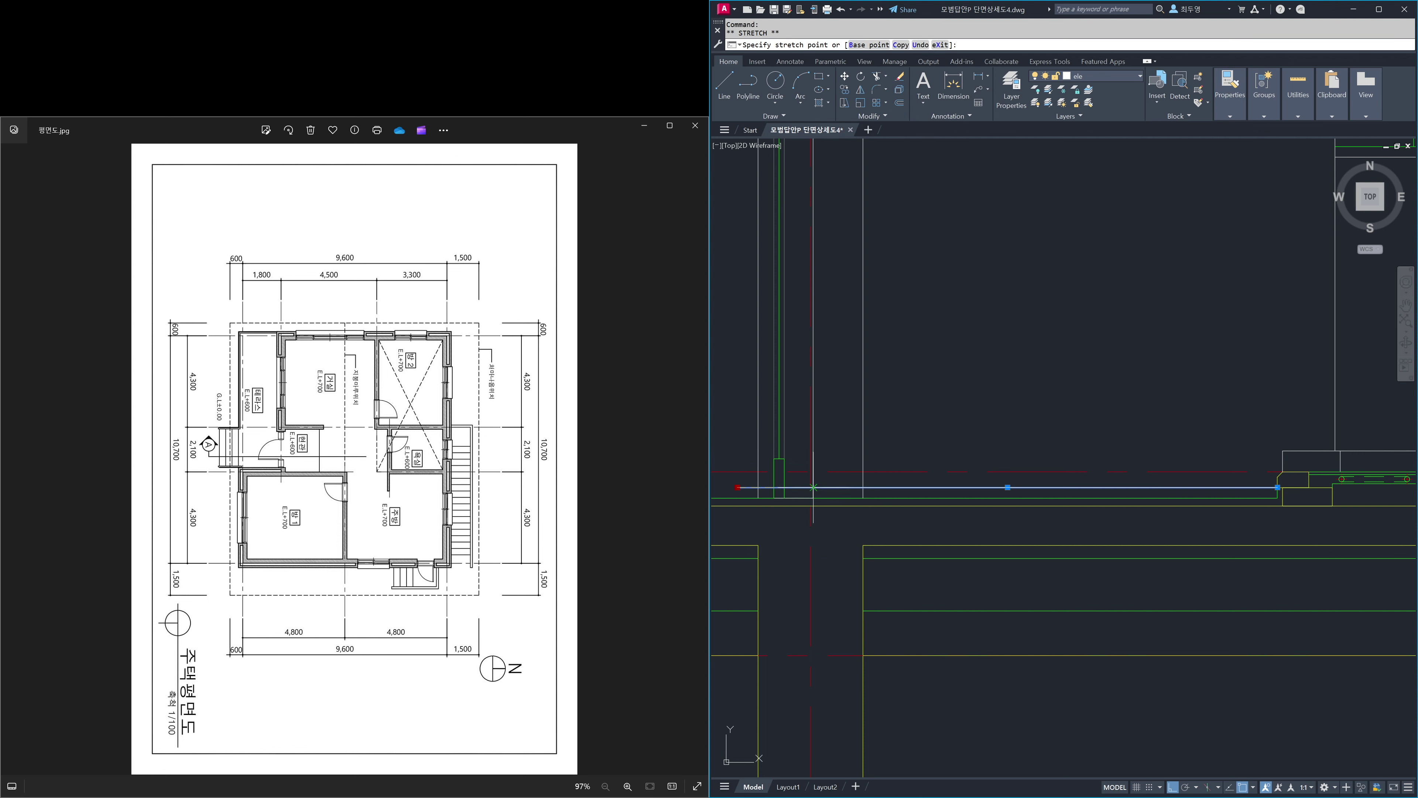
{"action": "key", "text": "Escape"}
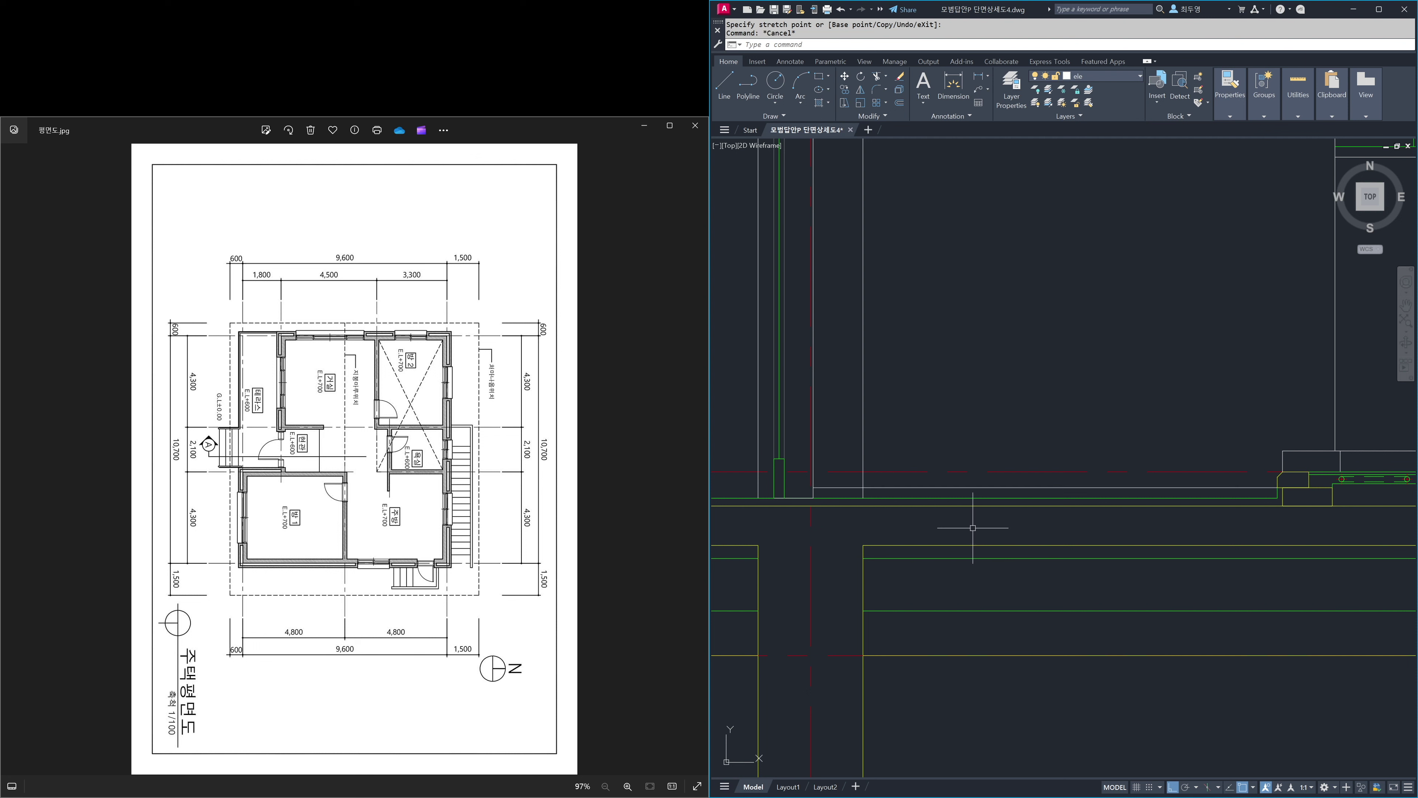
- Offset the inner vertical wall line by 20 toward the room interior
{"action": "type", "text": "o"}
{"action": "key", "text": "Return"}
{"action": "type", "text": "20"}
{"action": "key", "text": "Return"}
{"action": "left_click", "coordinate": [865, 447]}
{"action": "left_click", "coordinate": [872, 447]}
- Trim the offset wall line above the horizontal line, keeping only the short piece at floor level
{"action": "type", "text": "tr"}
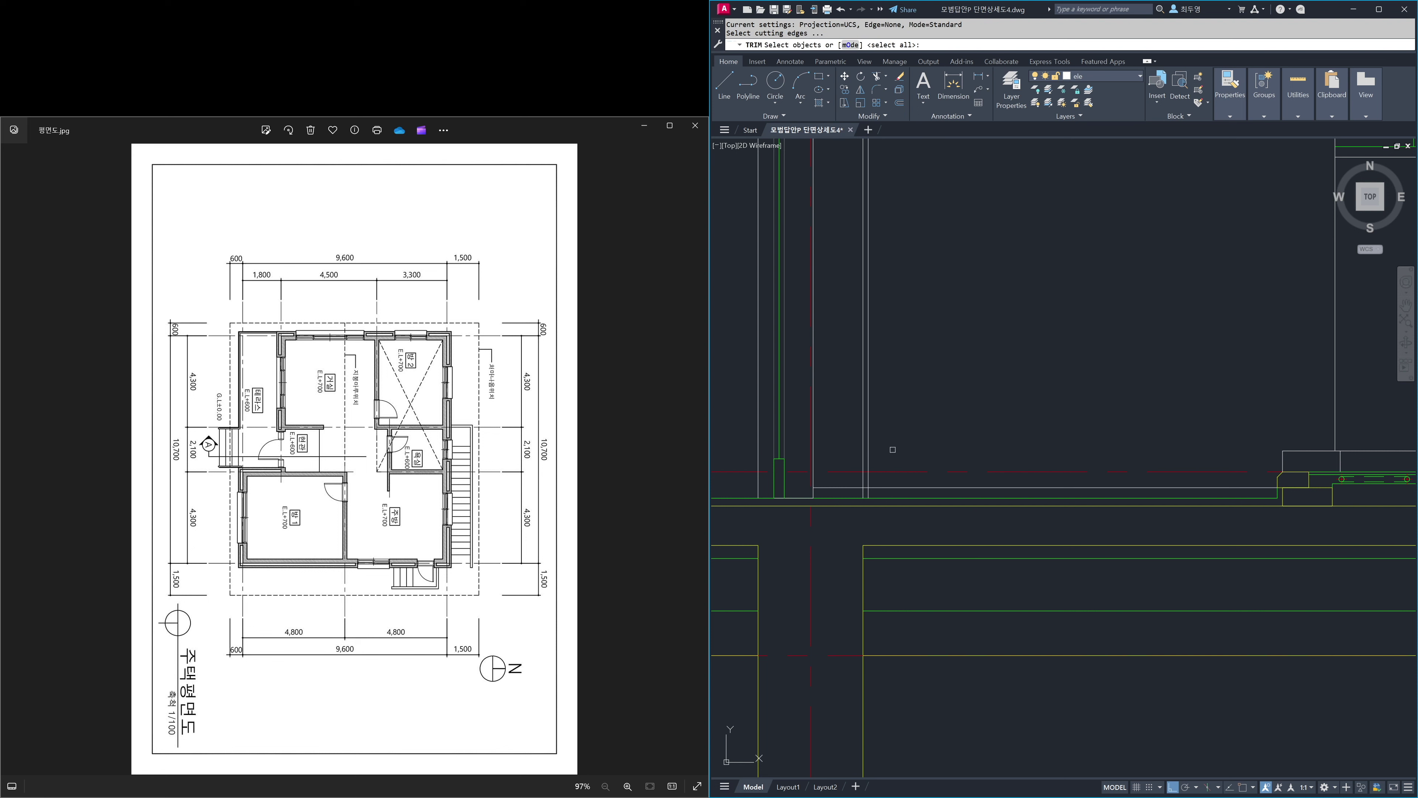
{"action": "key", "text": "Return"}
{"action": "left_click", "coordinate": [869, 481]}
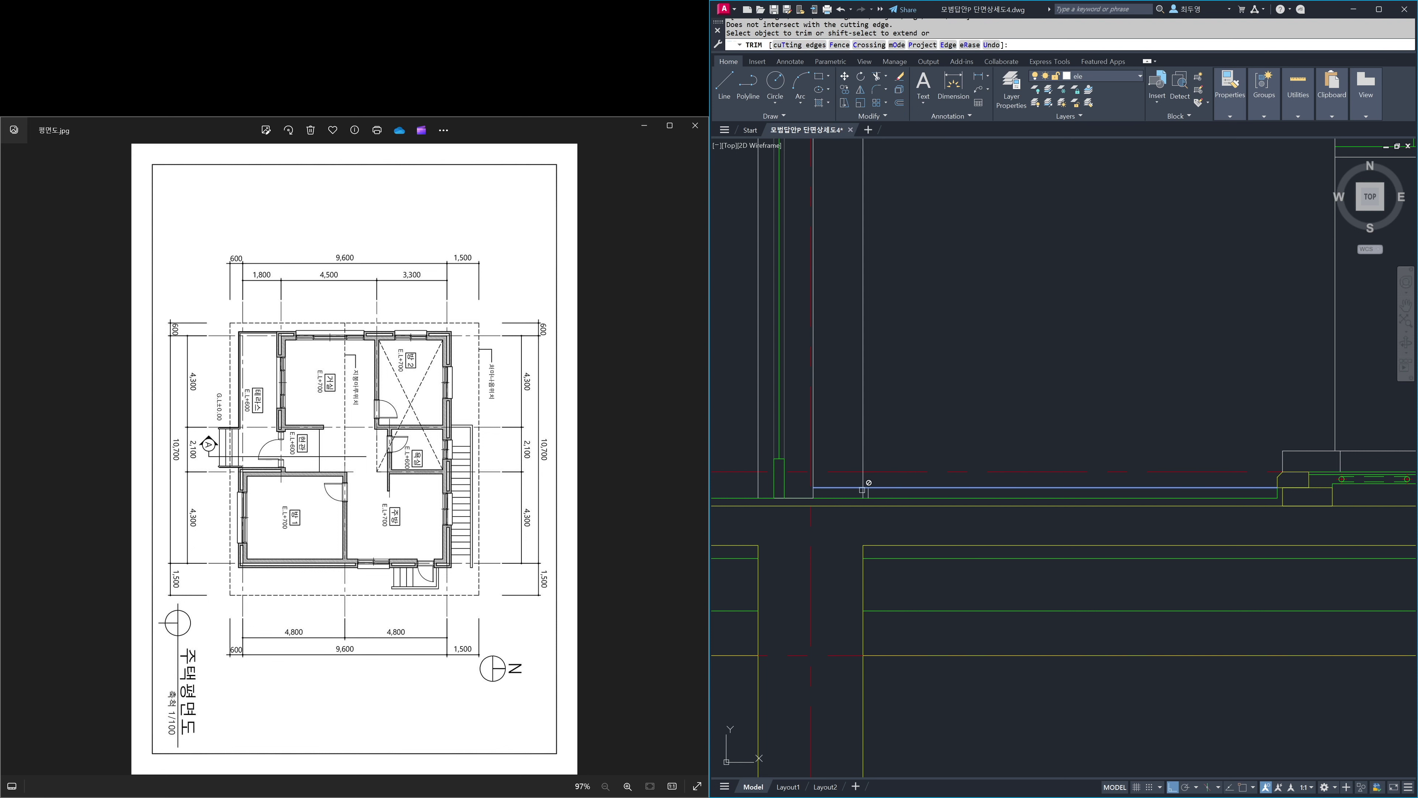
{"action": "key", "text": "Return"}
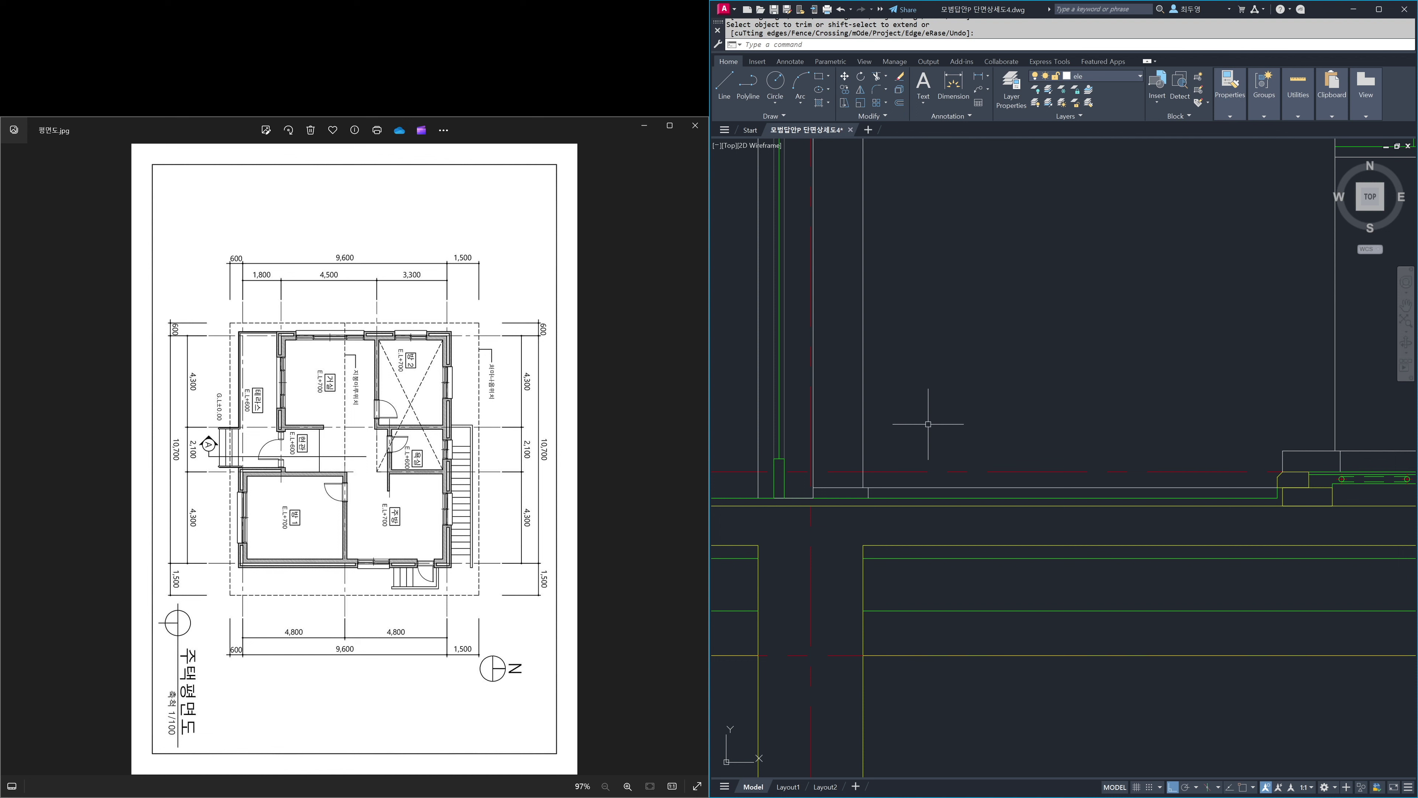
- Freeze the cen layer and make fin the current layer
{"action": "type", "text": "z"}
{"action": "key", "text": "Return"}
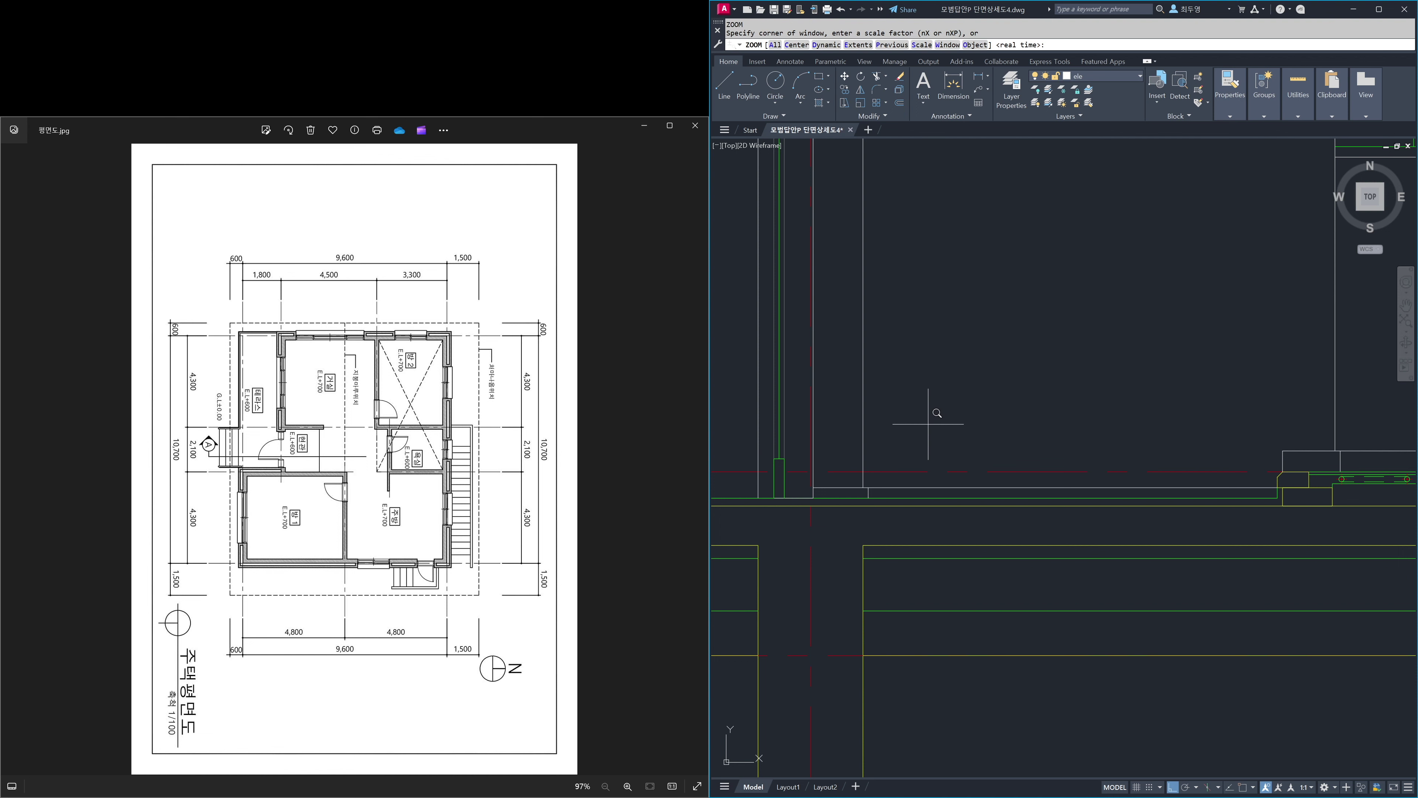
{"action": "key", "text": "Return"}
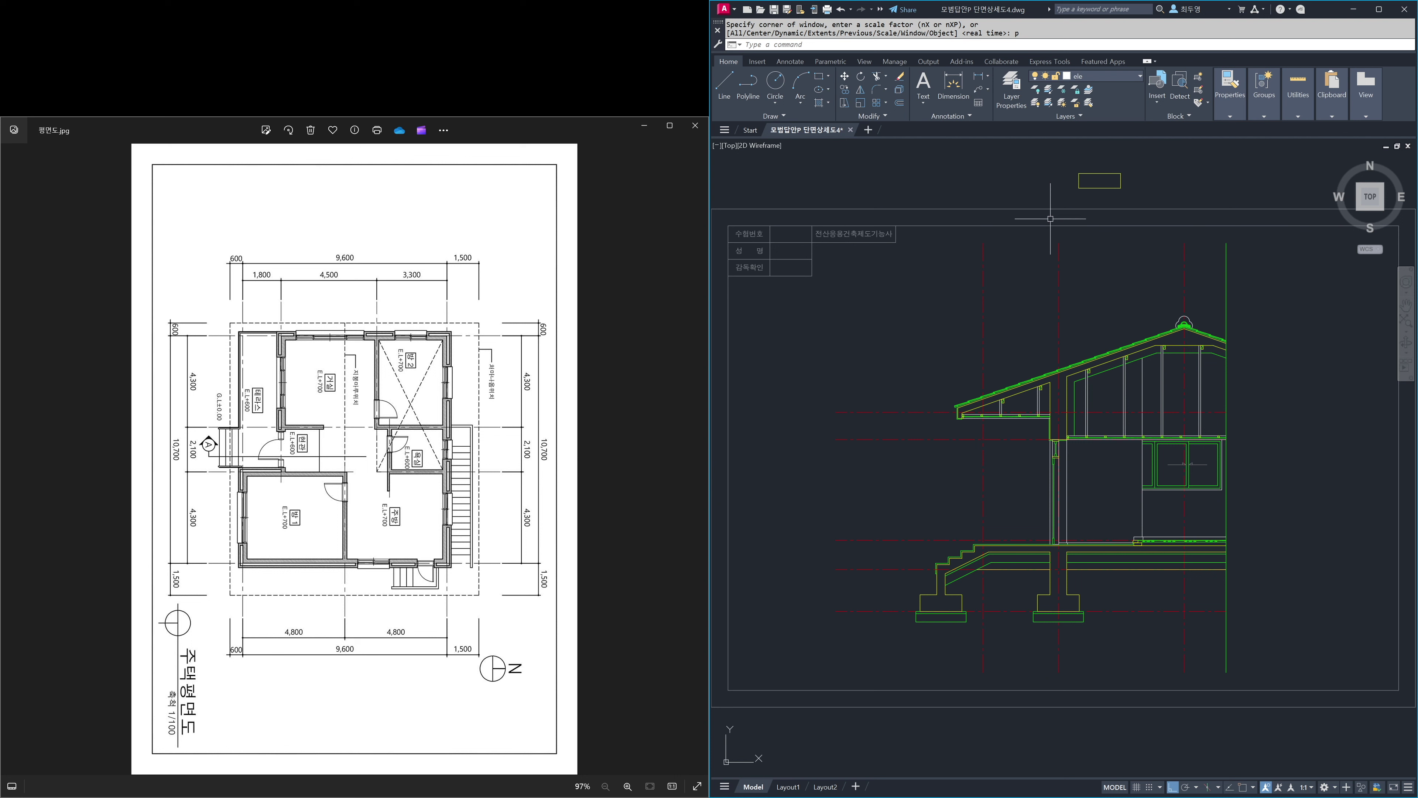
{"action": "left_click", "coordinate": [1127, 80]}
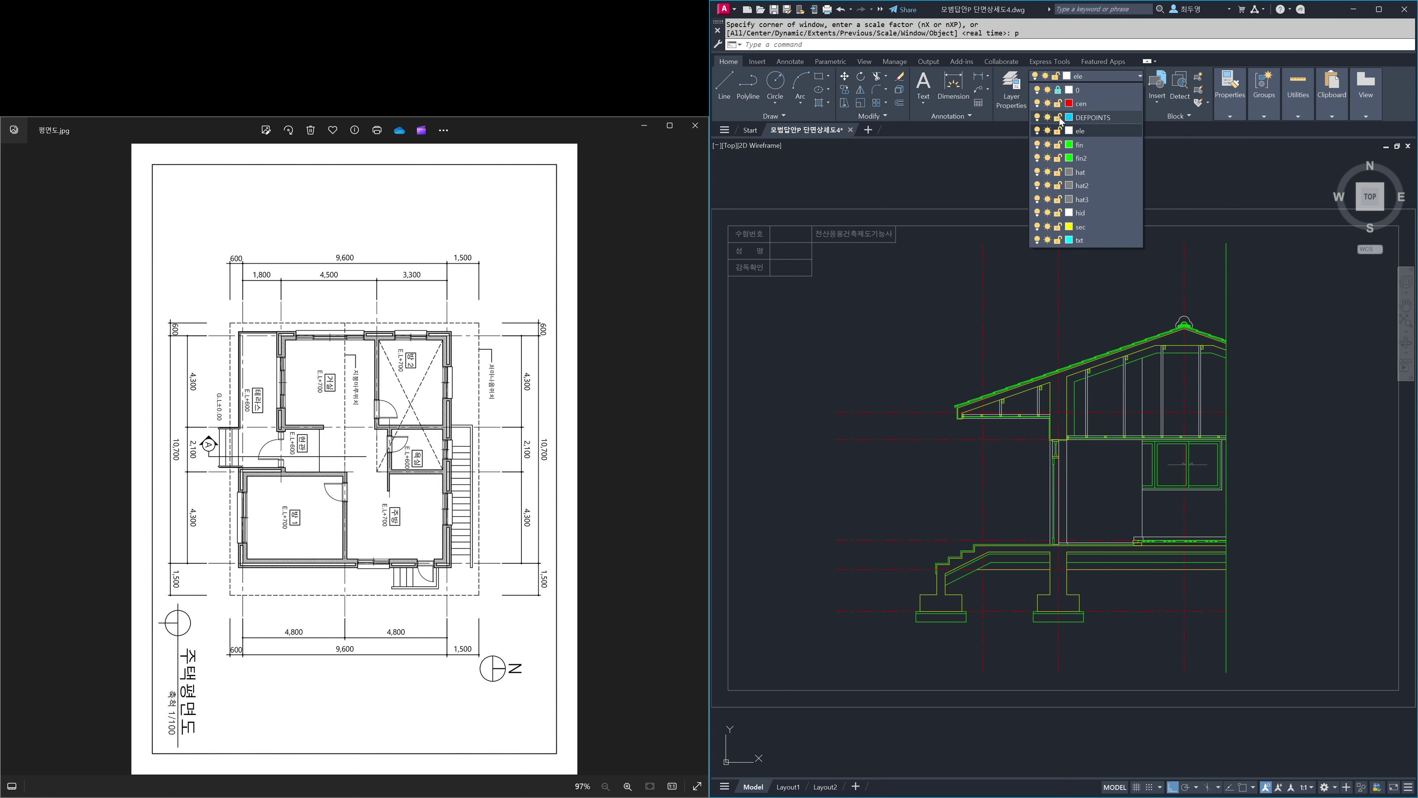
{"action": "left_click", "coordinate": [1048, 104]}
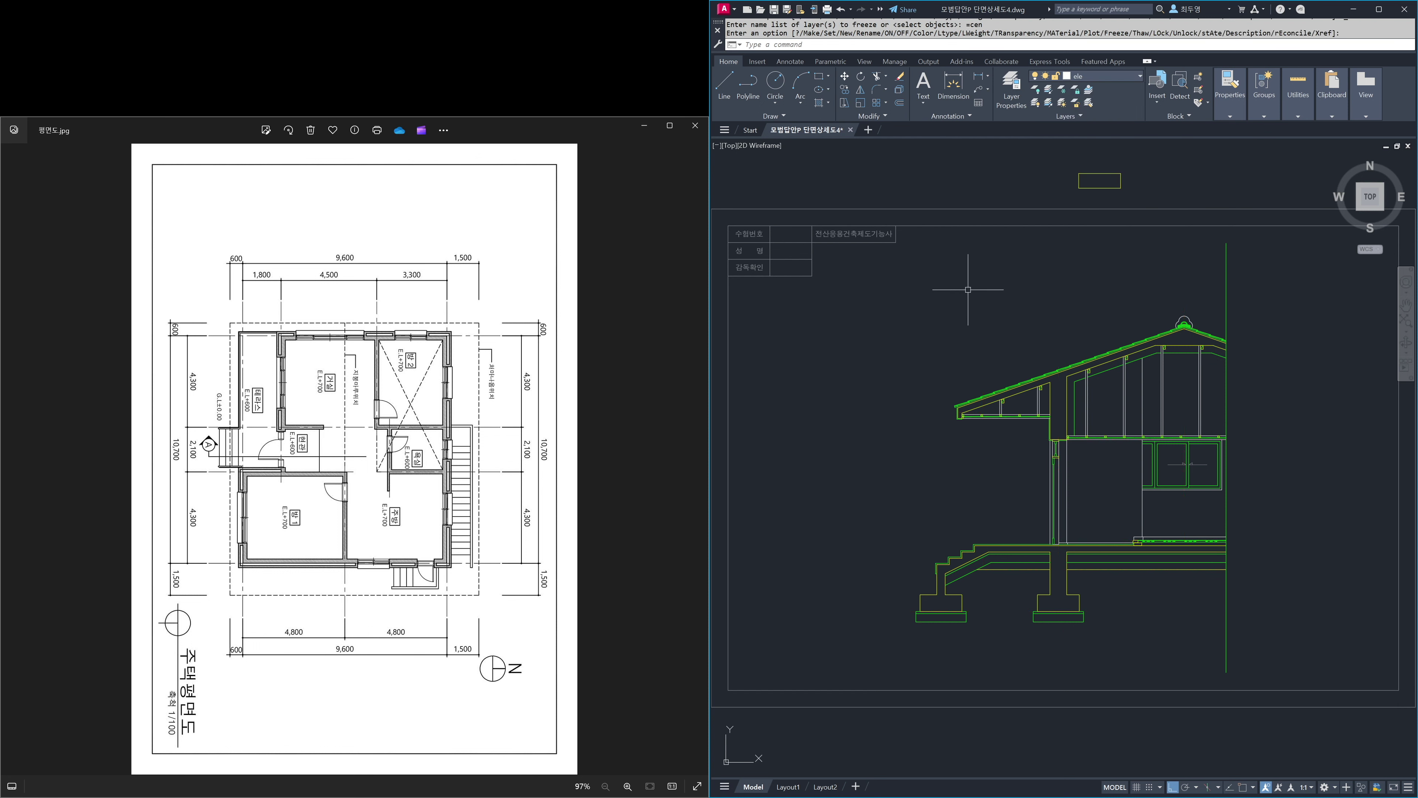
{"action": "left_click", "coordinate": [1107, 77]}
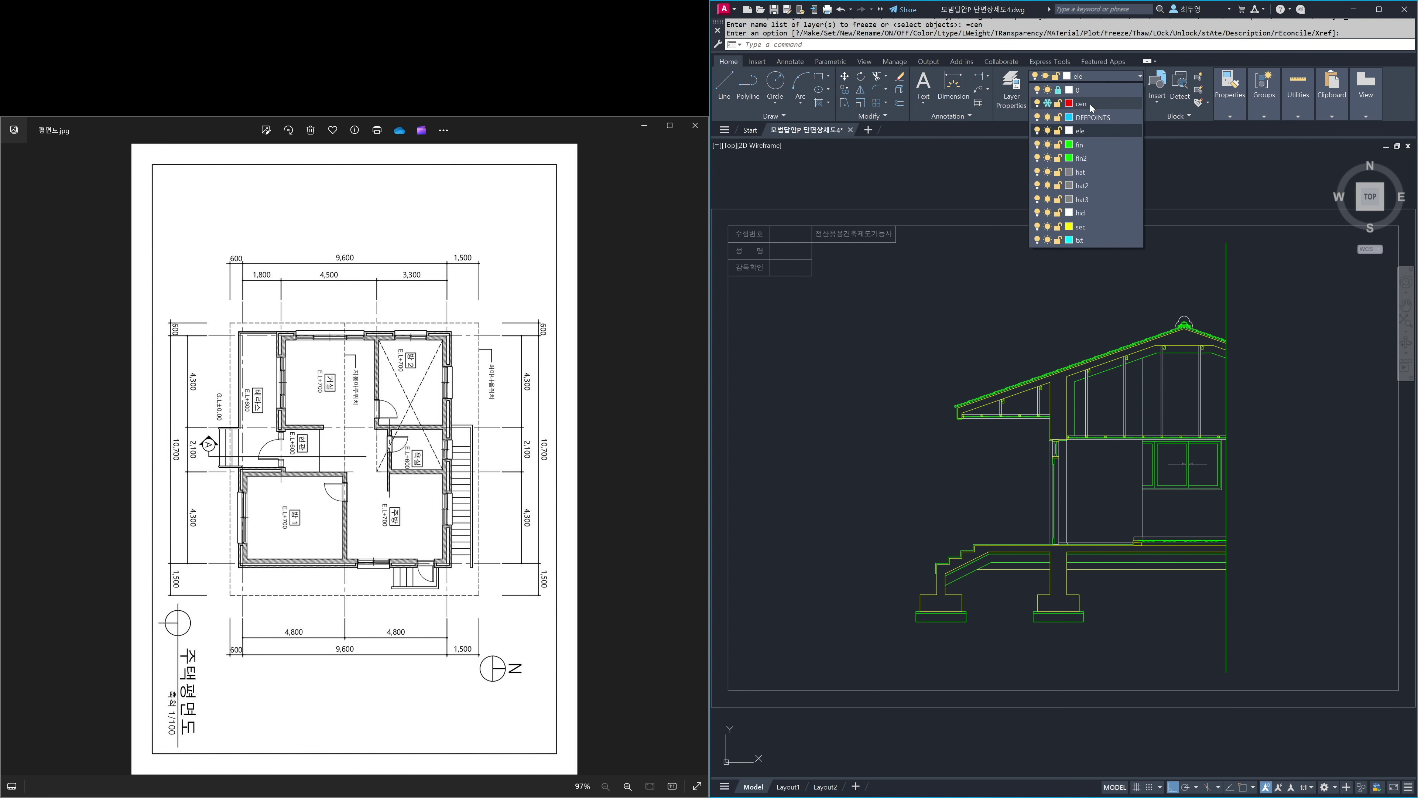
{"action": "left_click", "coordinate": [1083, 145]}
- Offset the lowest stair tread's finish line and the entrance floor's finish line 800 upward
{"action": "type", "text": "z"}
{"action": "key", "text": "Return"}
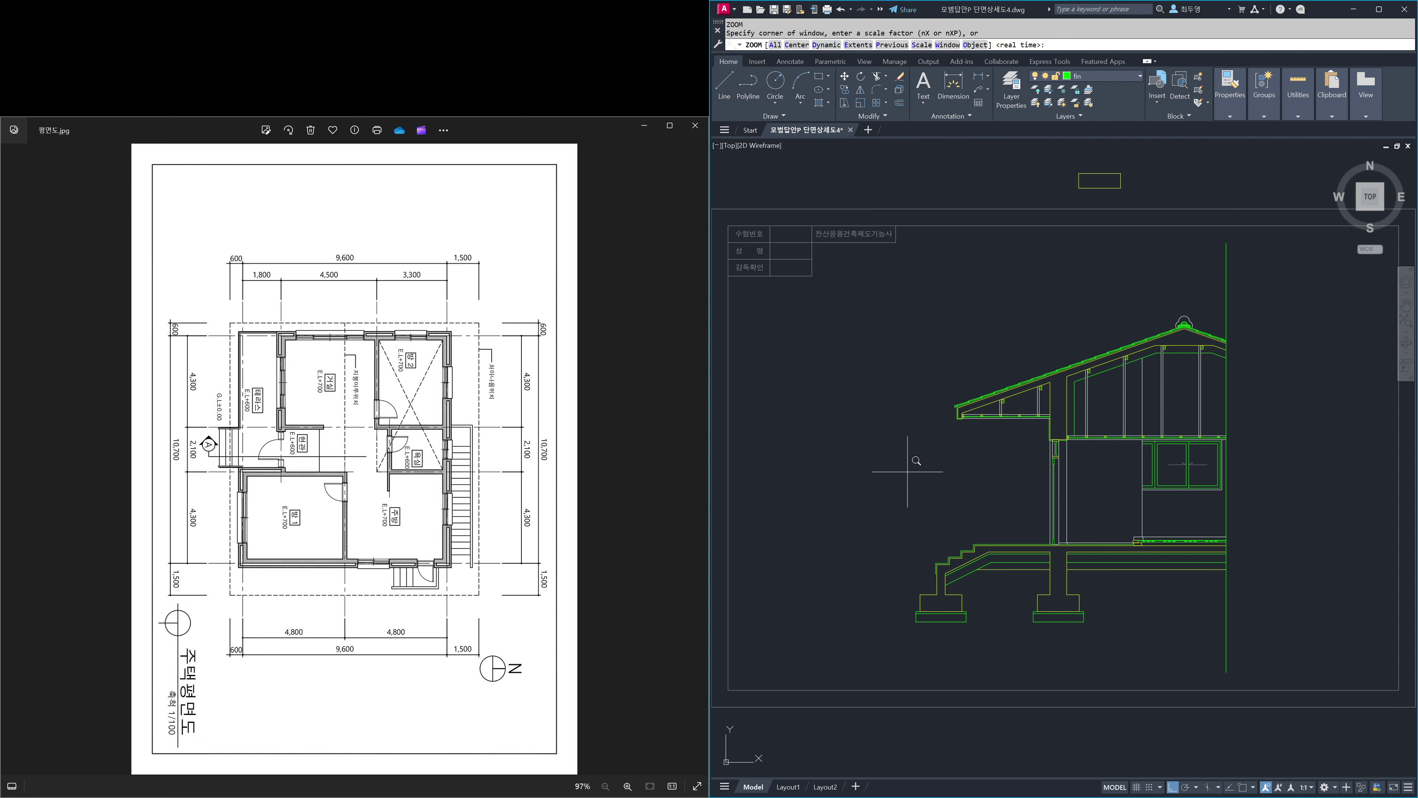
{"action": "left_click", "coordinate": [920, 470]}
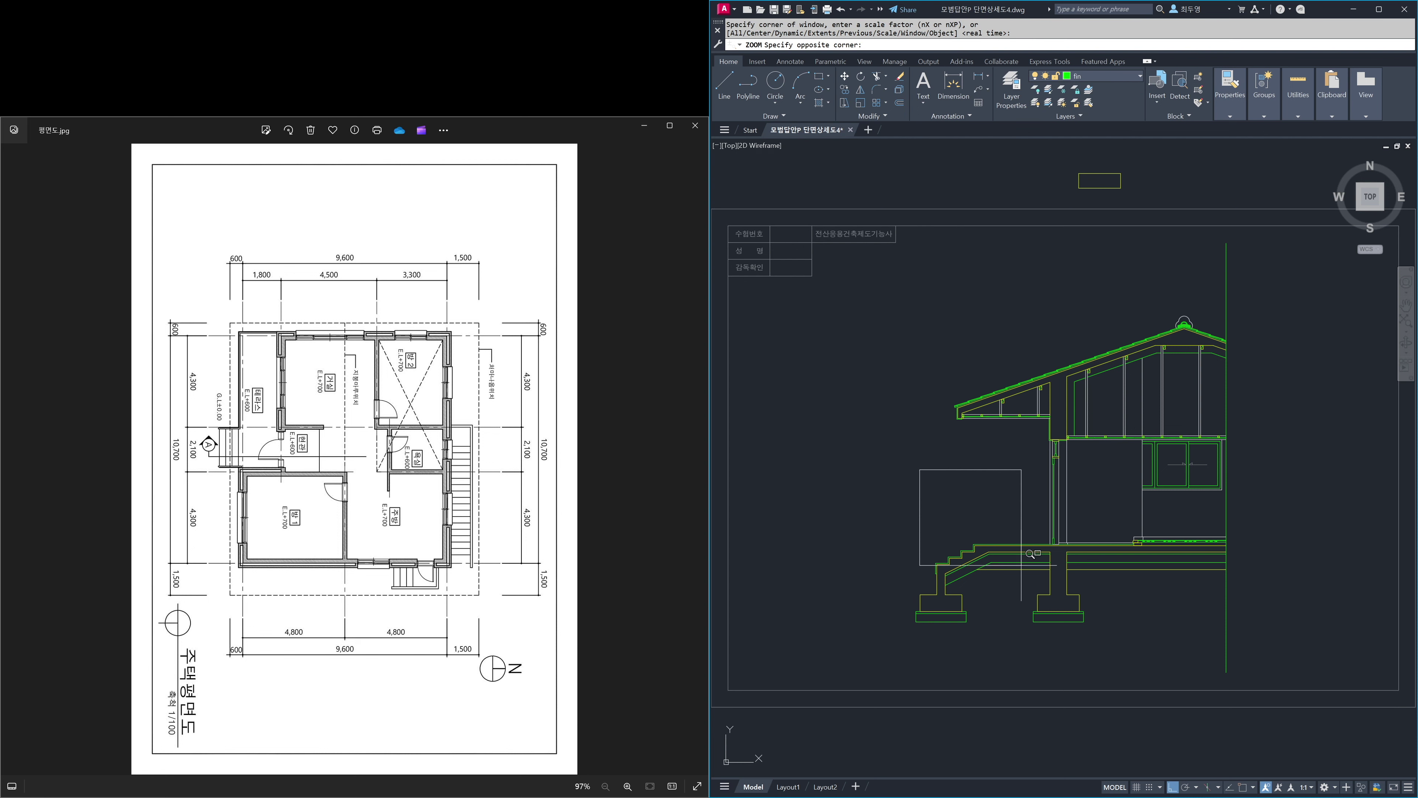
{"action": "left_click", "coordinate": [1060, 592]}
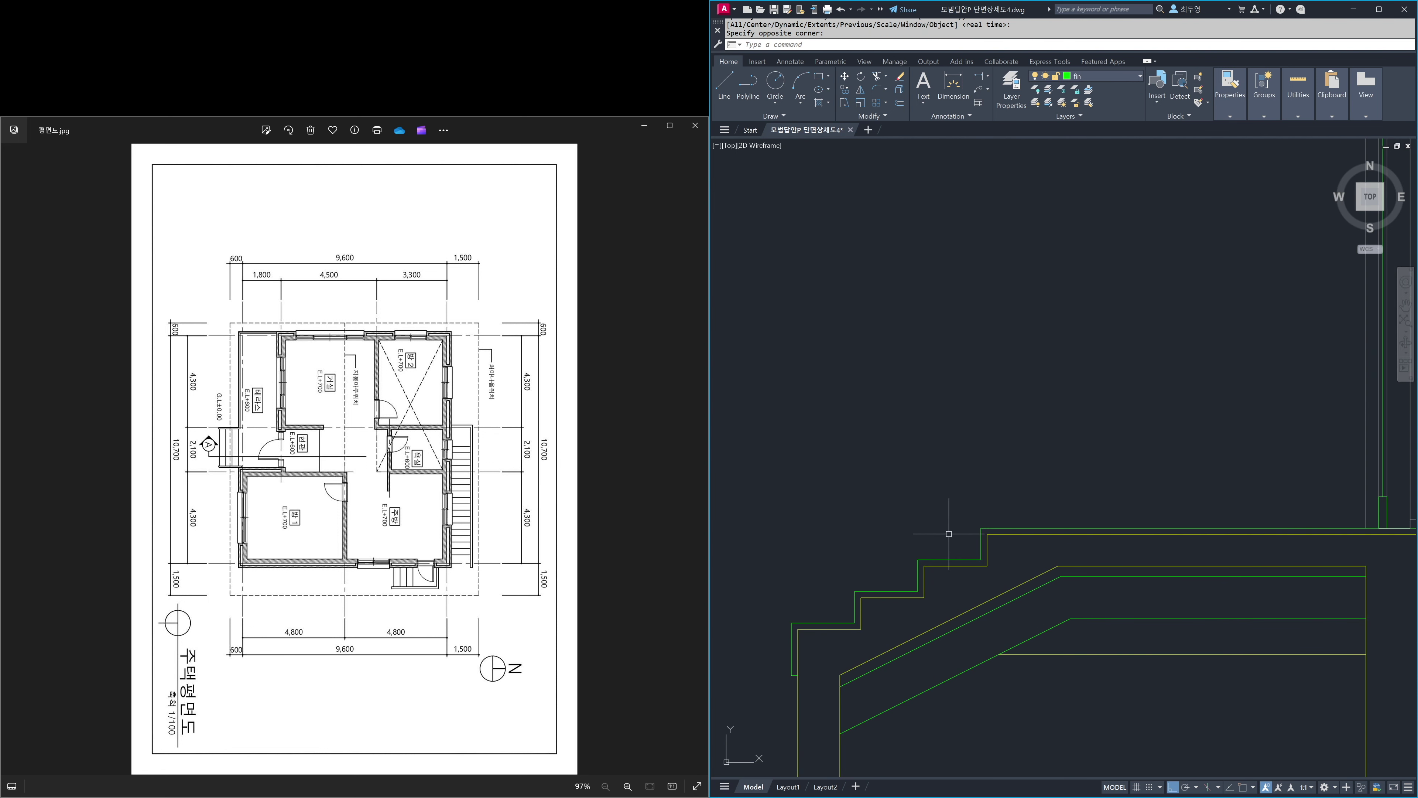
{"action": "type", "text": "o"}
{"action": "key", "text": "Return"}
{"action": "type", "text": "800"}
{"action": "key", "text": "Return"}
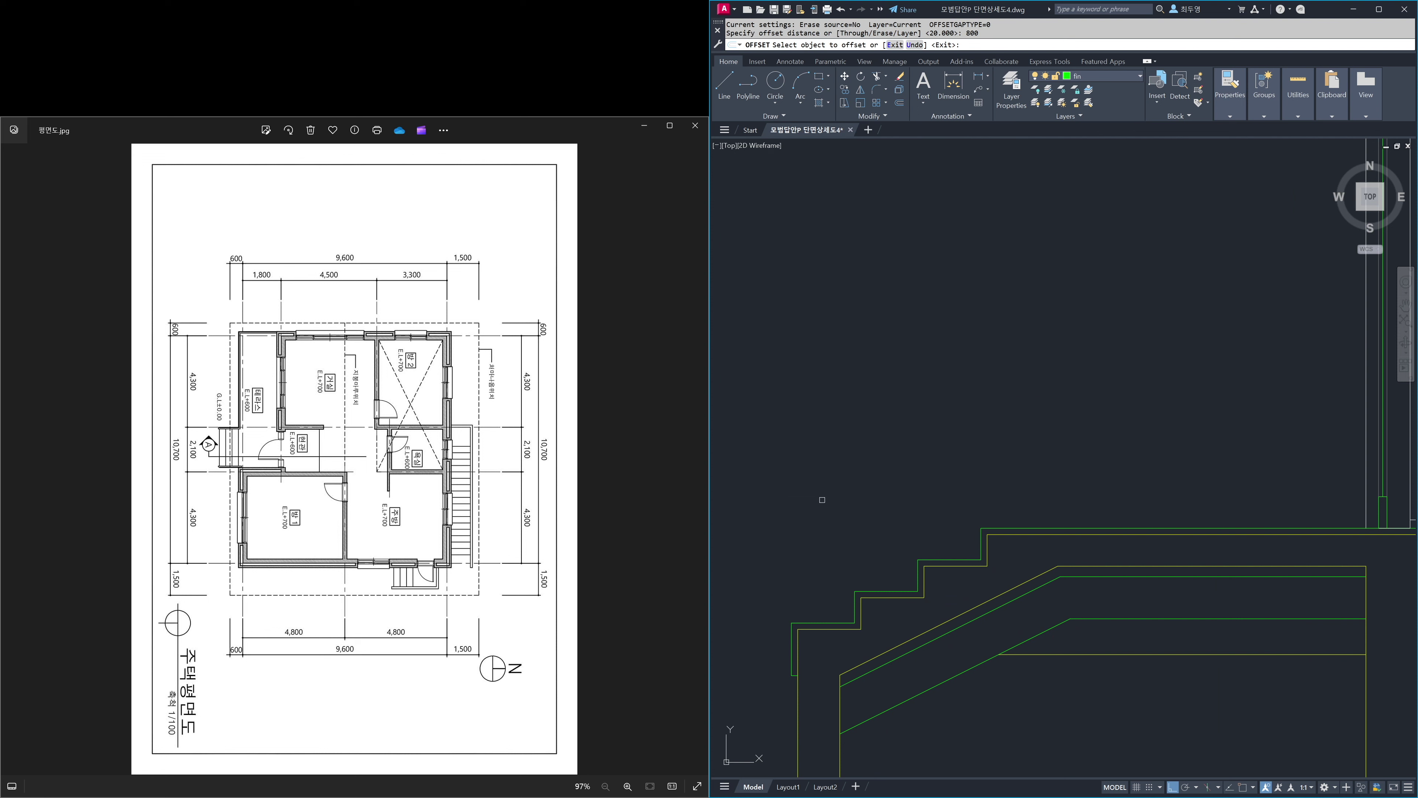
{"action": "left_click", "coordinate": [810, 617]}
{"action": "left_click", "coordinate": [871, 564]}
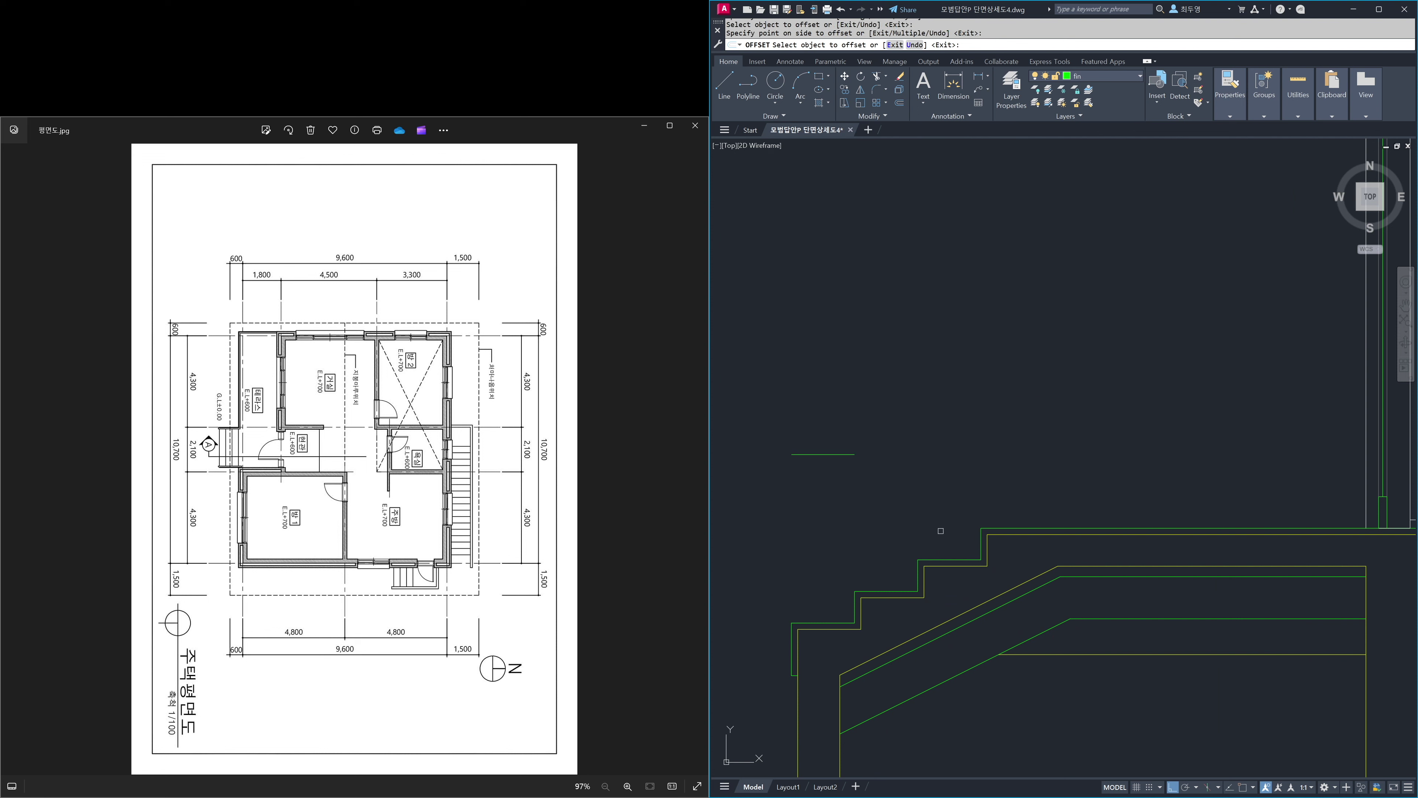
{"action": "left_click", "coordinate": [995, 526]}
{"action": "key", "text": "Escape"}
- Offset both raised handrail lines 100 downward
{"action": "key", "text": "Return"}
{"action": "key", "text": "Return"}
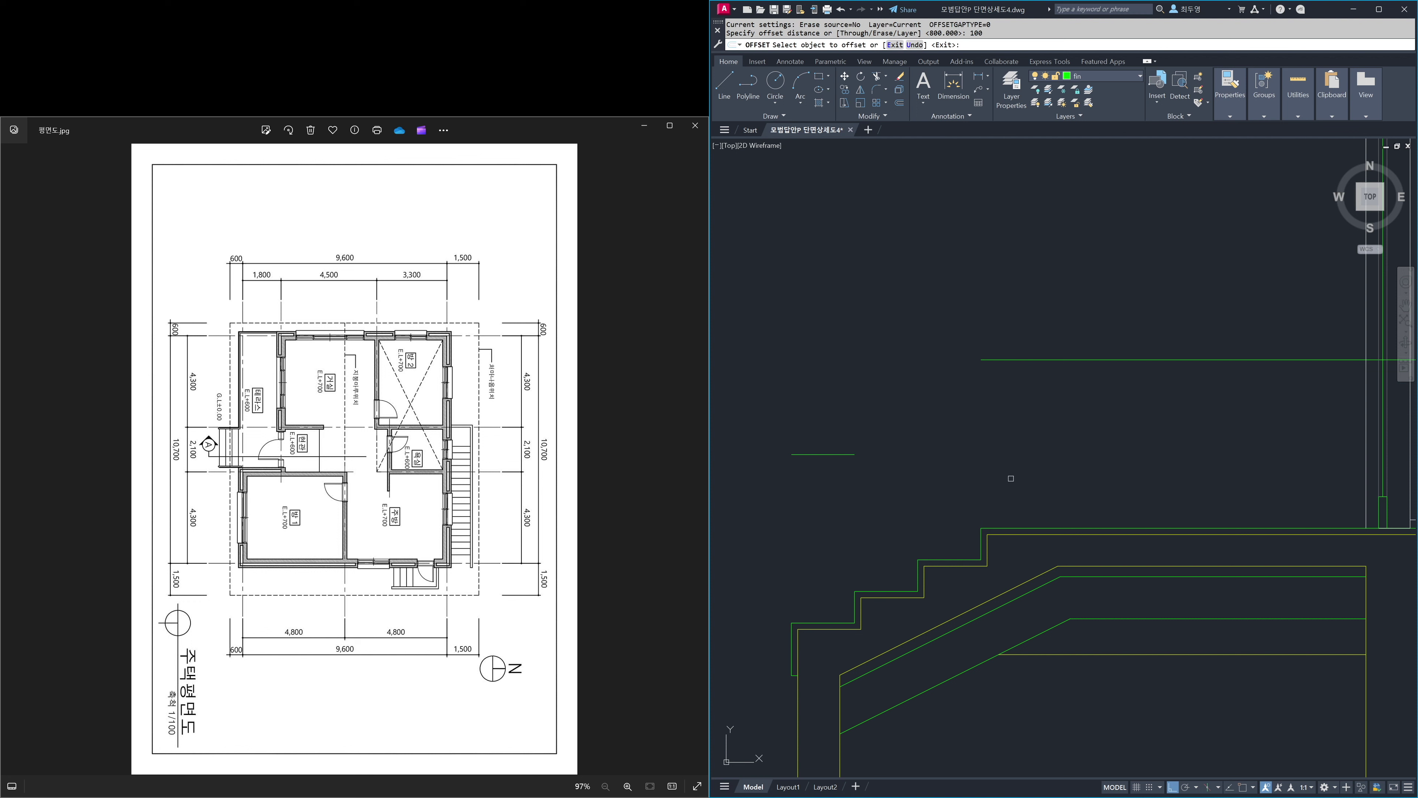
{"action": "left_click", "coordinate": [1031, 360]}
{"action": "left_click", "coordinate": [1030, 404]}
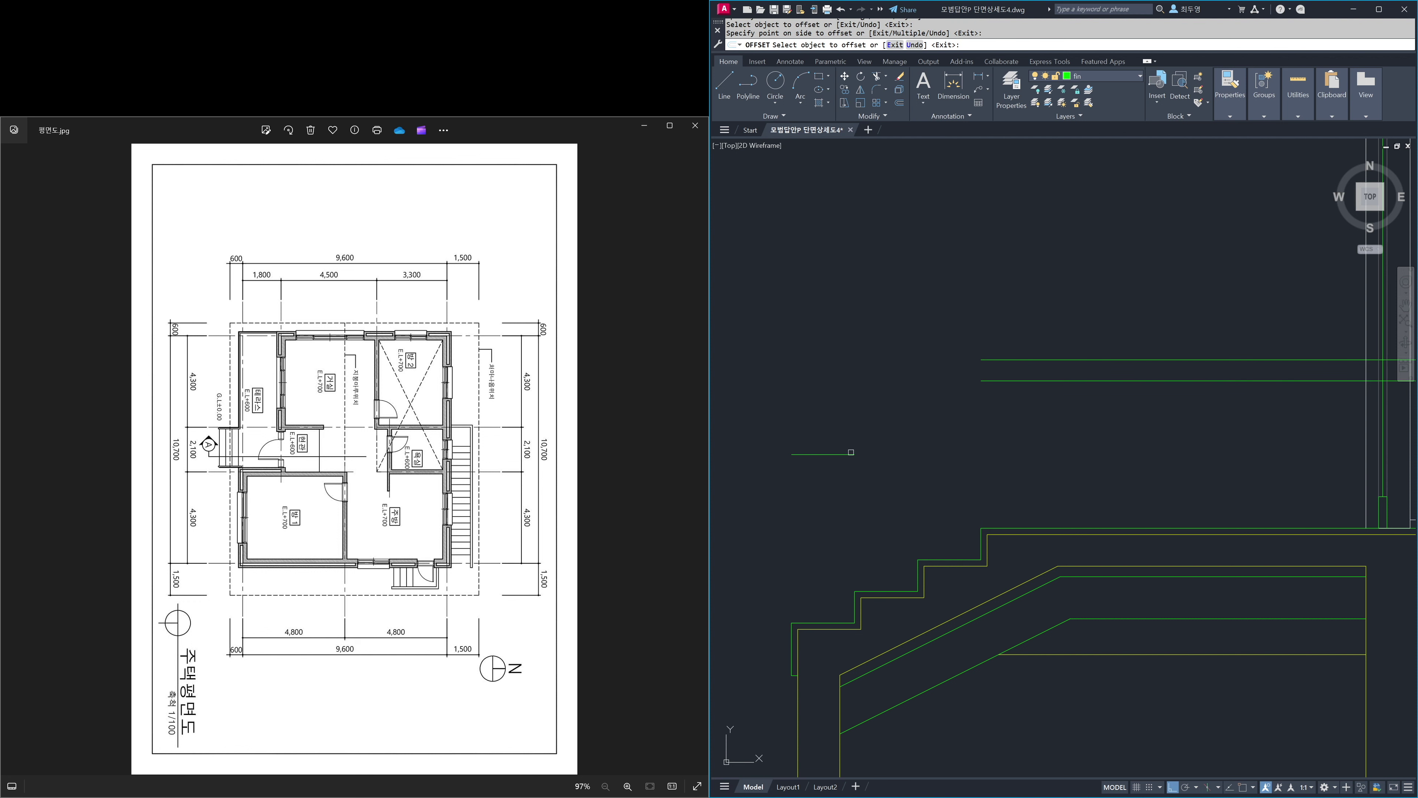
{"action": "left_click", "coordinate": [845, 453]}
{"action": "left_click", "coordinate": [834, 503]}
{"action": "key", "text": "Return"}
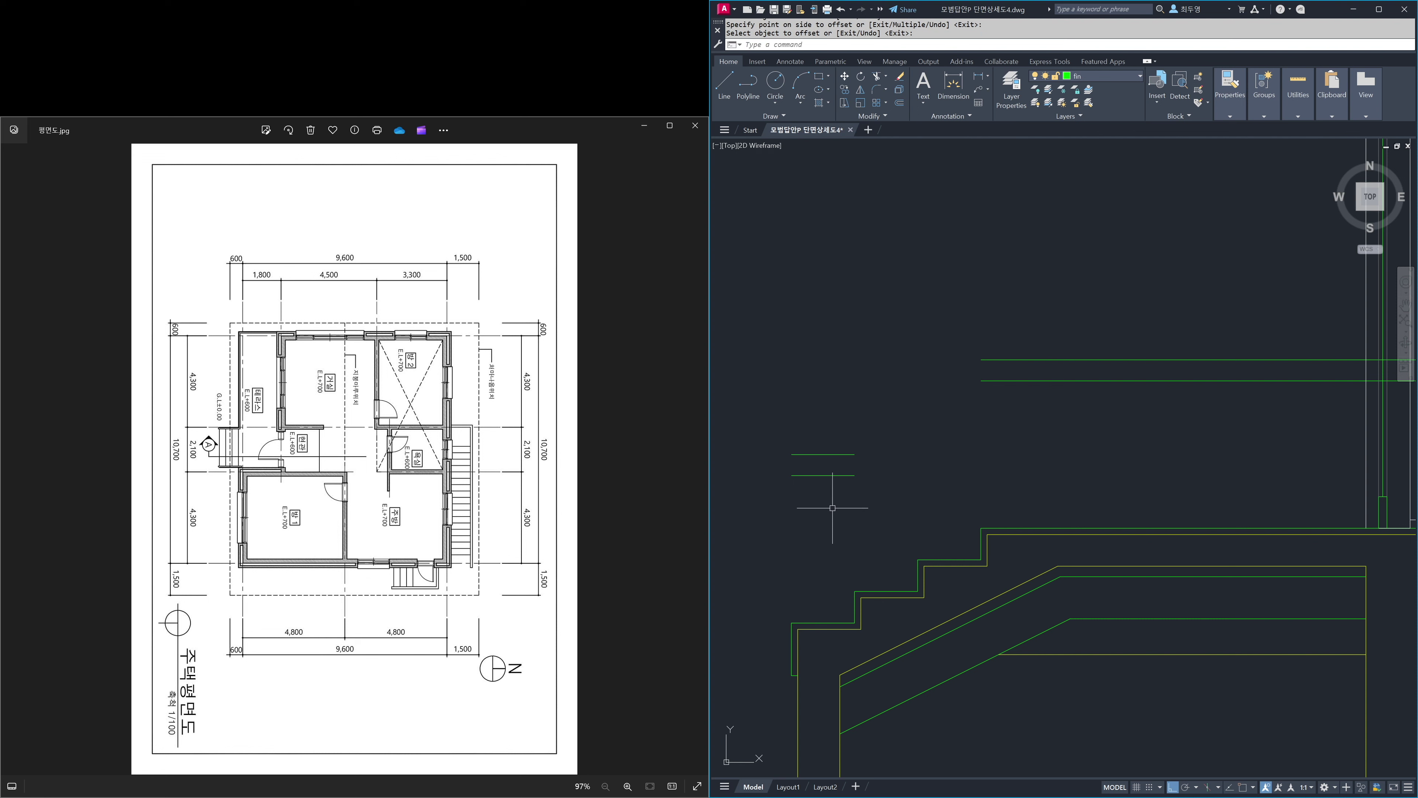
- Trim the two upper handrail lines where they pass the outer wall line
{"action": "type", "text": "tr"}
{"action": "key", "text": "Return"}
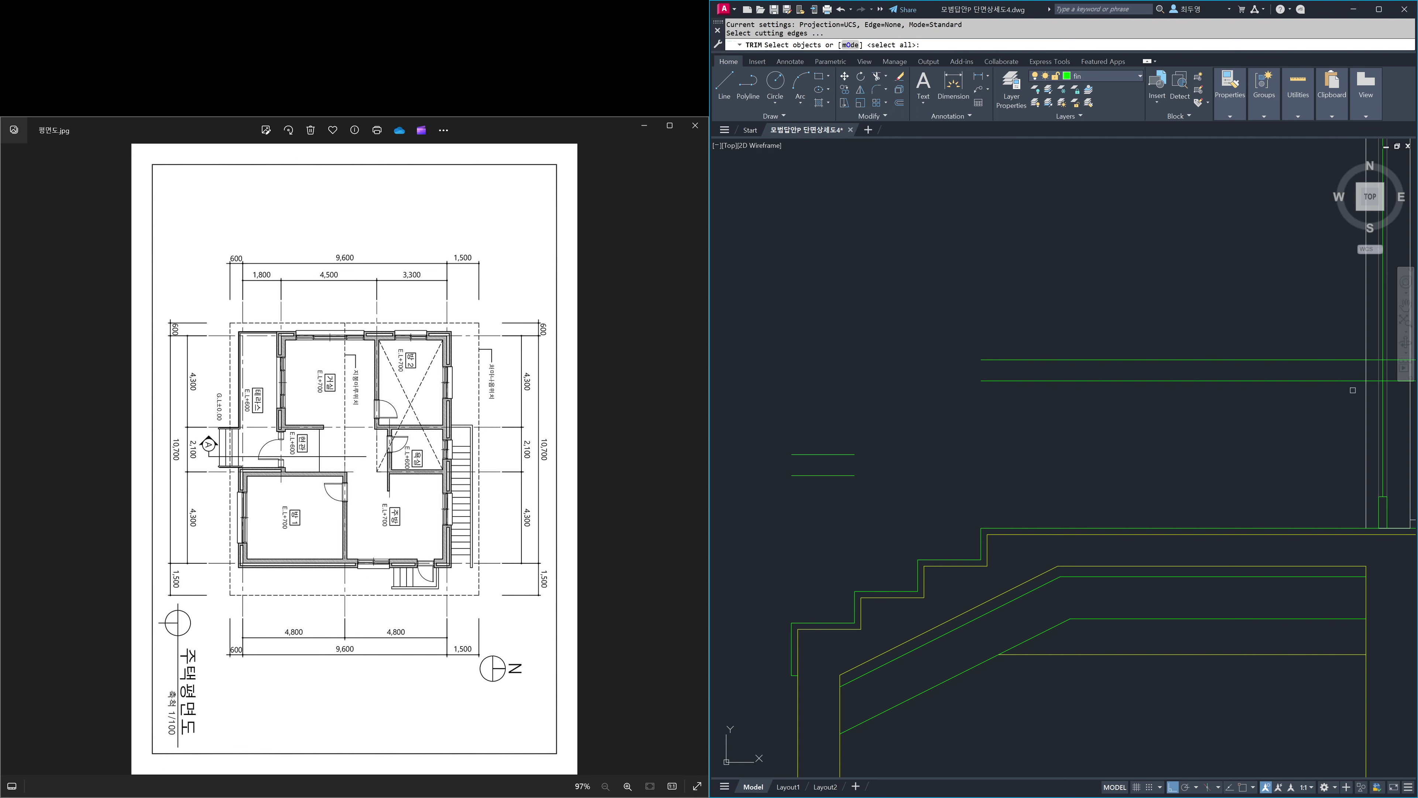
{"action": "key", "text": "Return"}
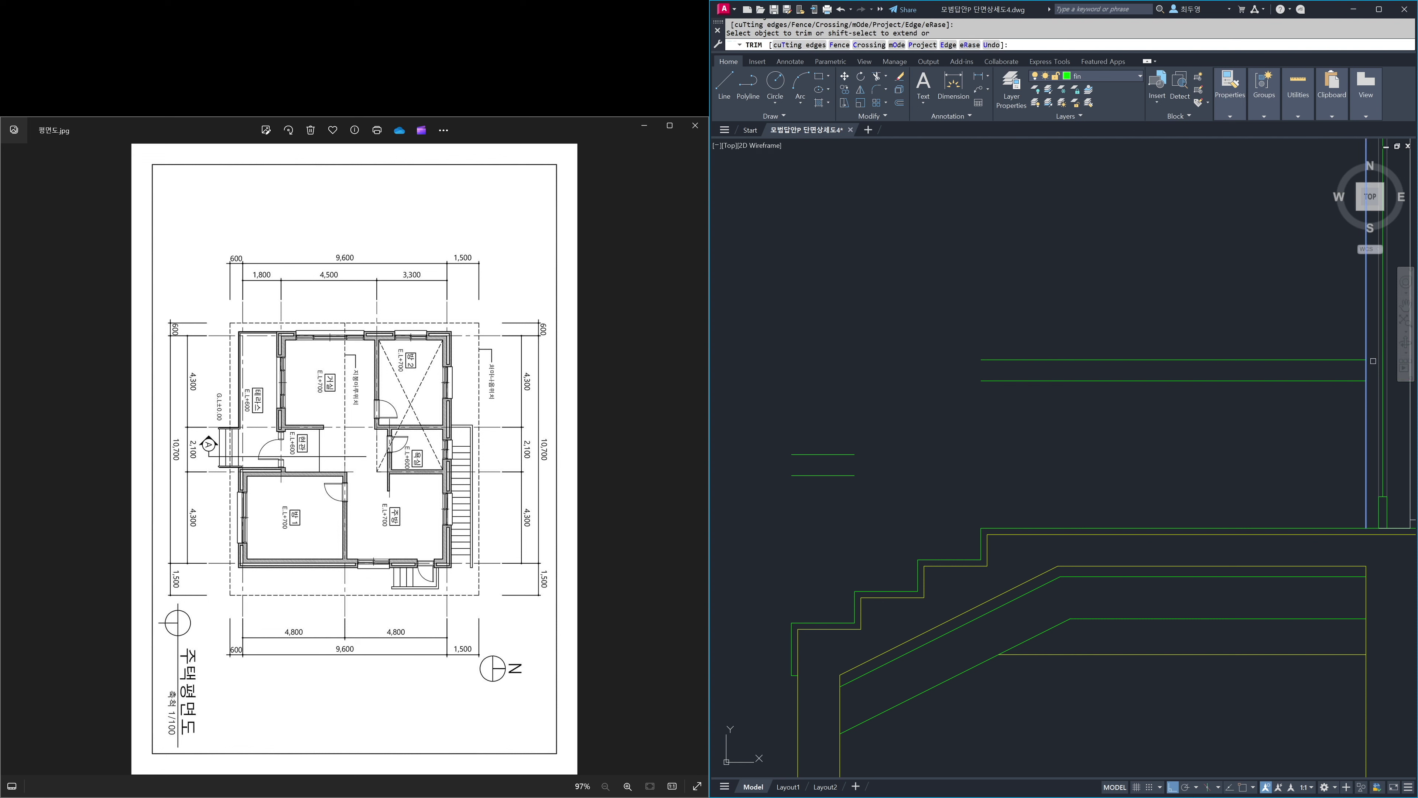
{"action": "key", "text": "Return"}
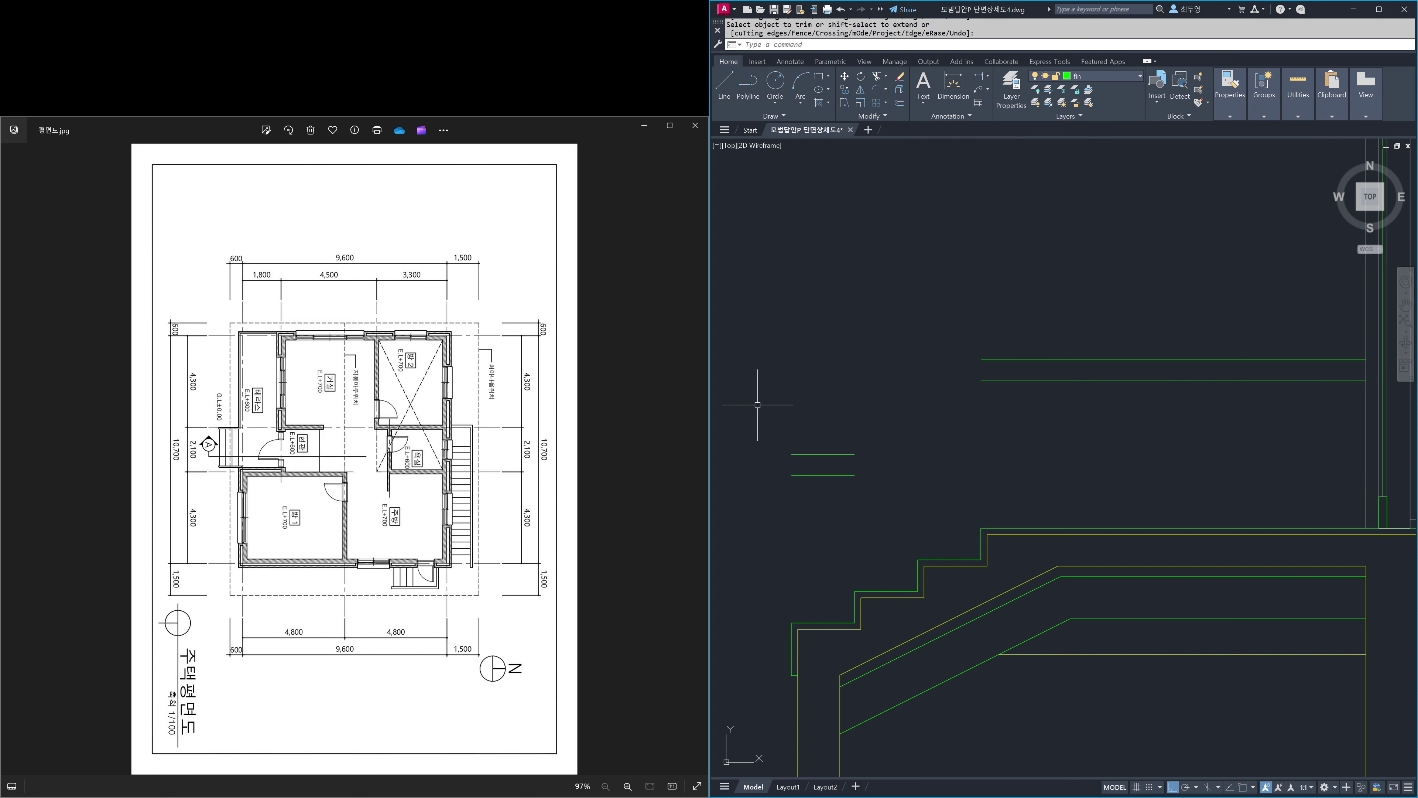
- Draw a vertical baluster centre line from the middle of the lowest tread up to the lower handrail line
{"action": "type", "text": "l"}
{"action": "key", "text": "Return"}
{"action": "left_click", "coordinate": [823, 622]}
{"action": "left_click", "coordinate": [823, 475]}
{"action": "key", "text": "Return"}
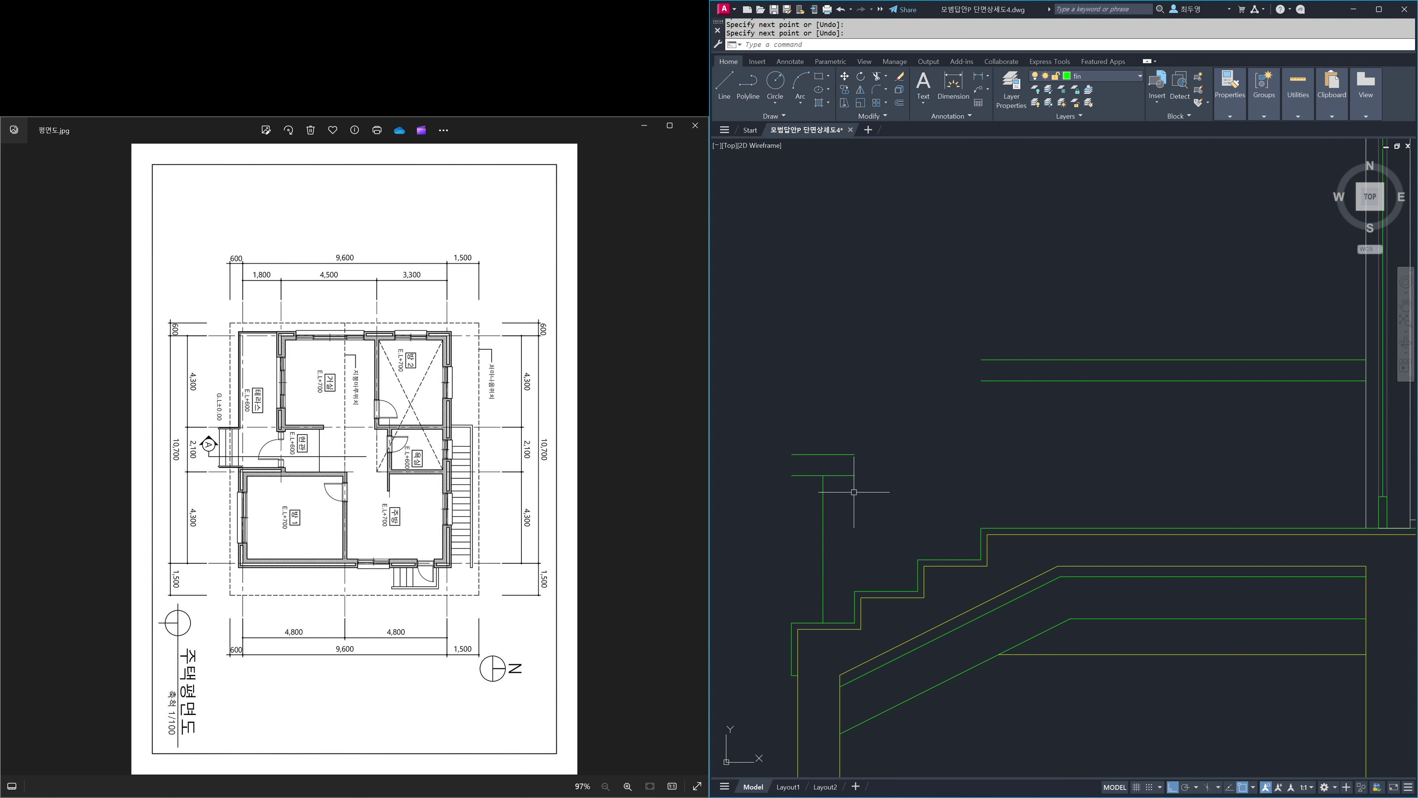
- Offset the baluster's centre line by 25 to both sides
{"action": "type", "text": "z"}
{"action": "key", "text": "Return"}
{"action": "left_click", "coordinate": [766, 428]}
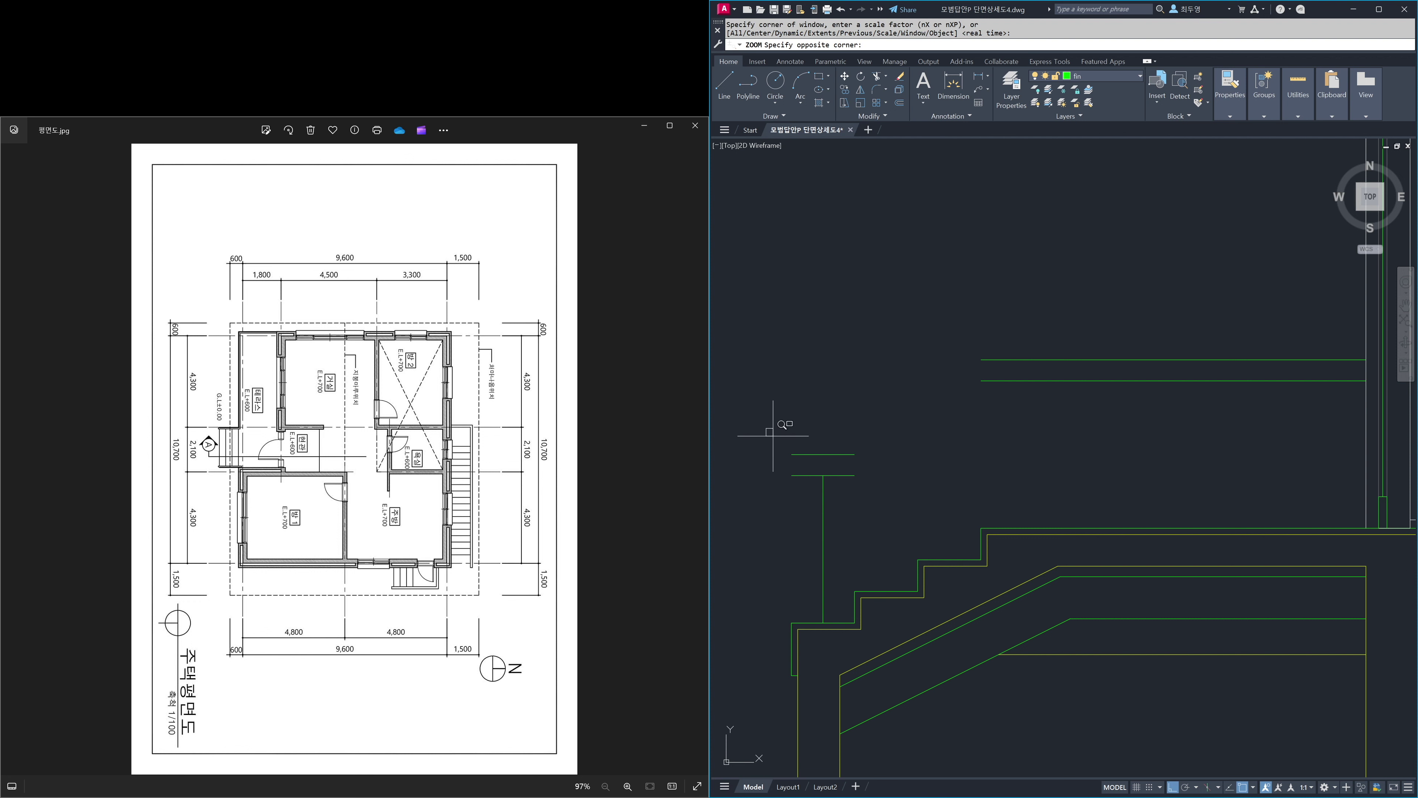
{"action": "left_click", "coordinate": [874, 643]}
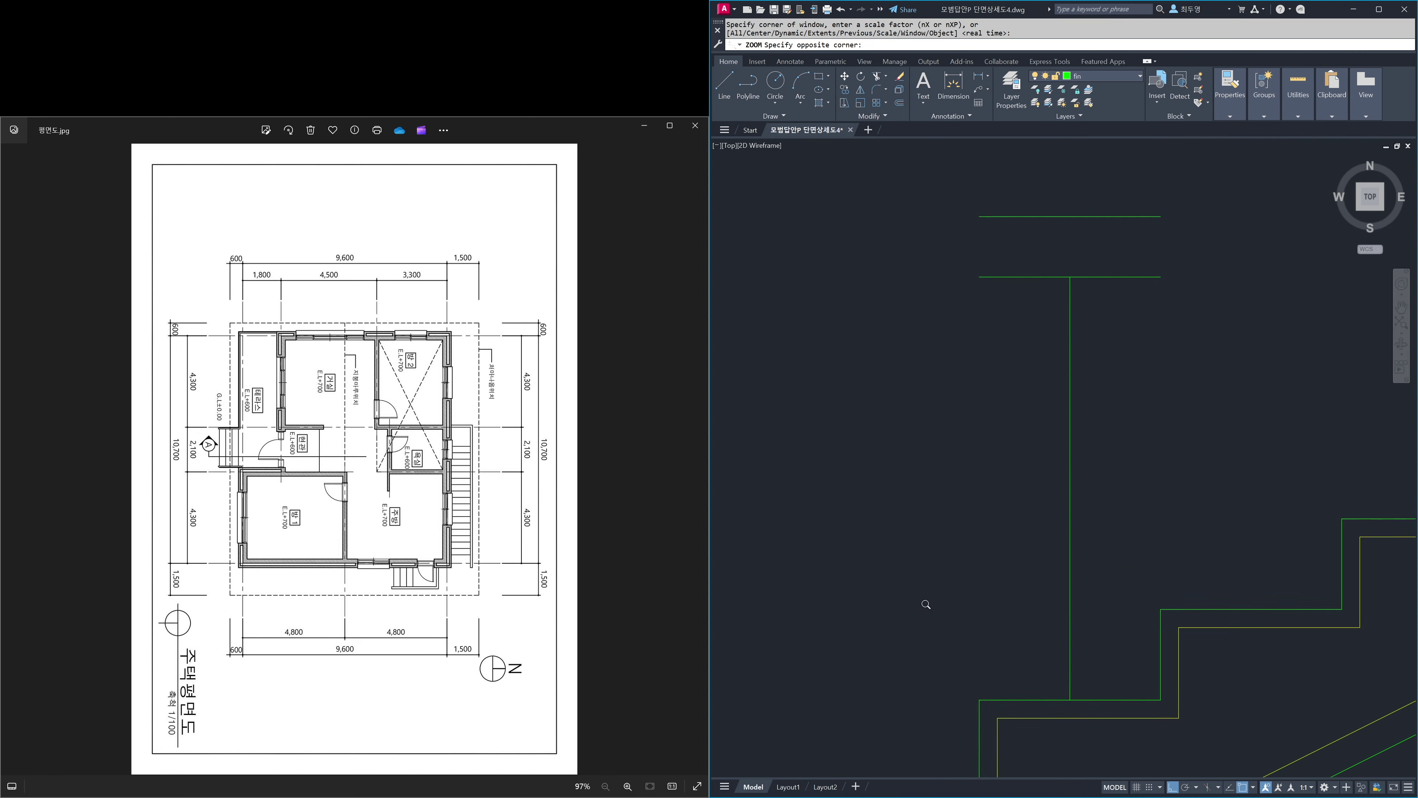
{"action": "type", "text": "o"}
{"action": "key", "text": "Return"}
{"action": "key", "text": "Return"}
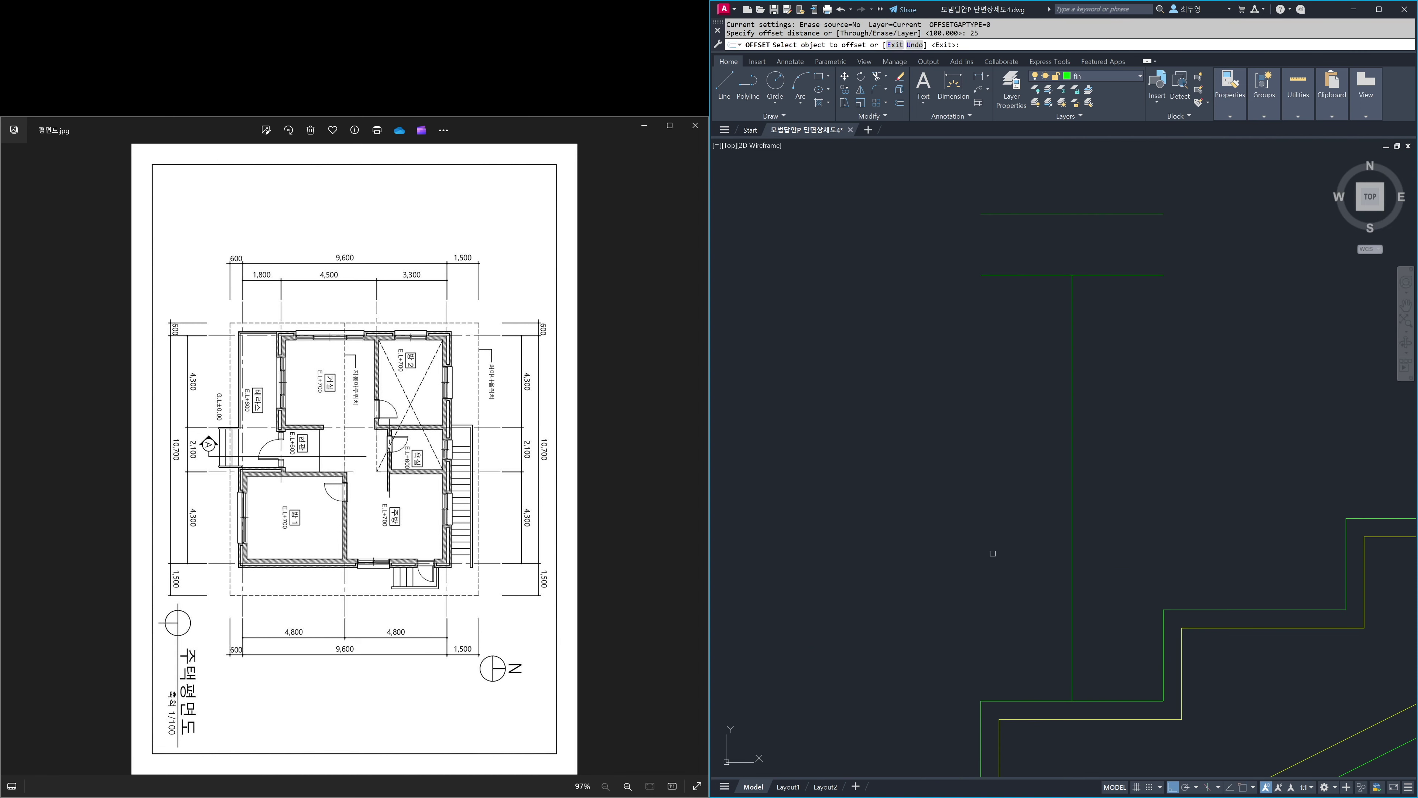
{"action": "left_click", "coordinate": [1070, 564]}
{"action": "left_click", "coordinate": [1108, 564]}
{"action": "left_click", "coordinate": [1072, 564]}
{"action": "left_click", "coordinate": [1031, 562]}
{"action": "key", "text": "Escape"}
- Erase the baluster's centre line
{"action": "type", "text": "e"}
{"action": "key", "text": "Return"}
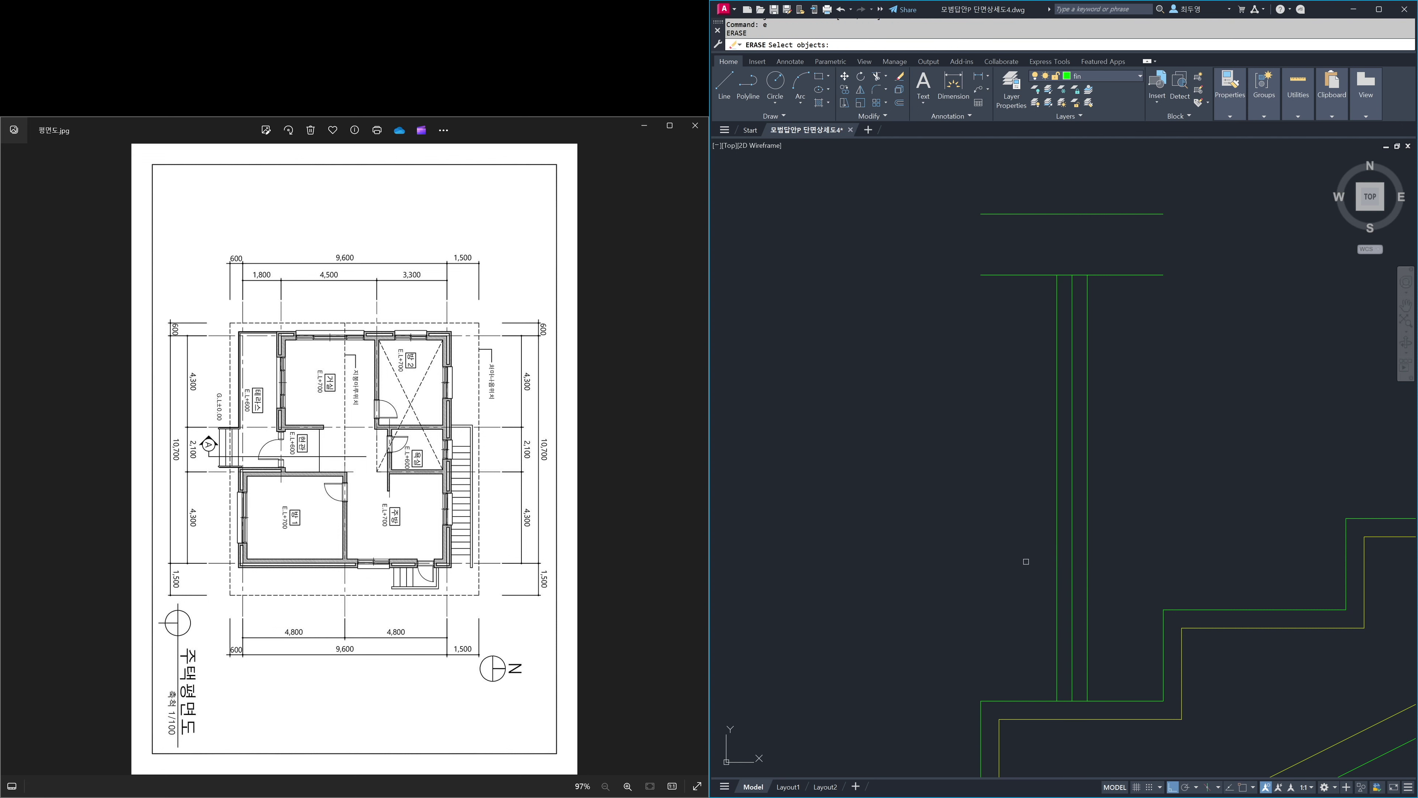
{"action": "left_click", "coordinate": [1070, 564]}
{"action": "key", "text": "Return"}
- Offset both baluster side lines 10 inward
{"action": "type", "text": "o"}
{"action": "key", "text": "Return"}
{"action": "type", "text": "10"}
{"action": "key", "text": "Return"}
{"action": "left_click", "coordinate": [1089, 562]}
{"action": "left_click", "coordinate": [1053, 565]}
{"action": "left_click", "coordinate": [1057, 564]}
{"action": "left_click", "coordinate": [1089, 567]}
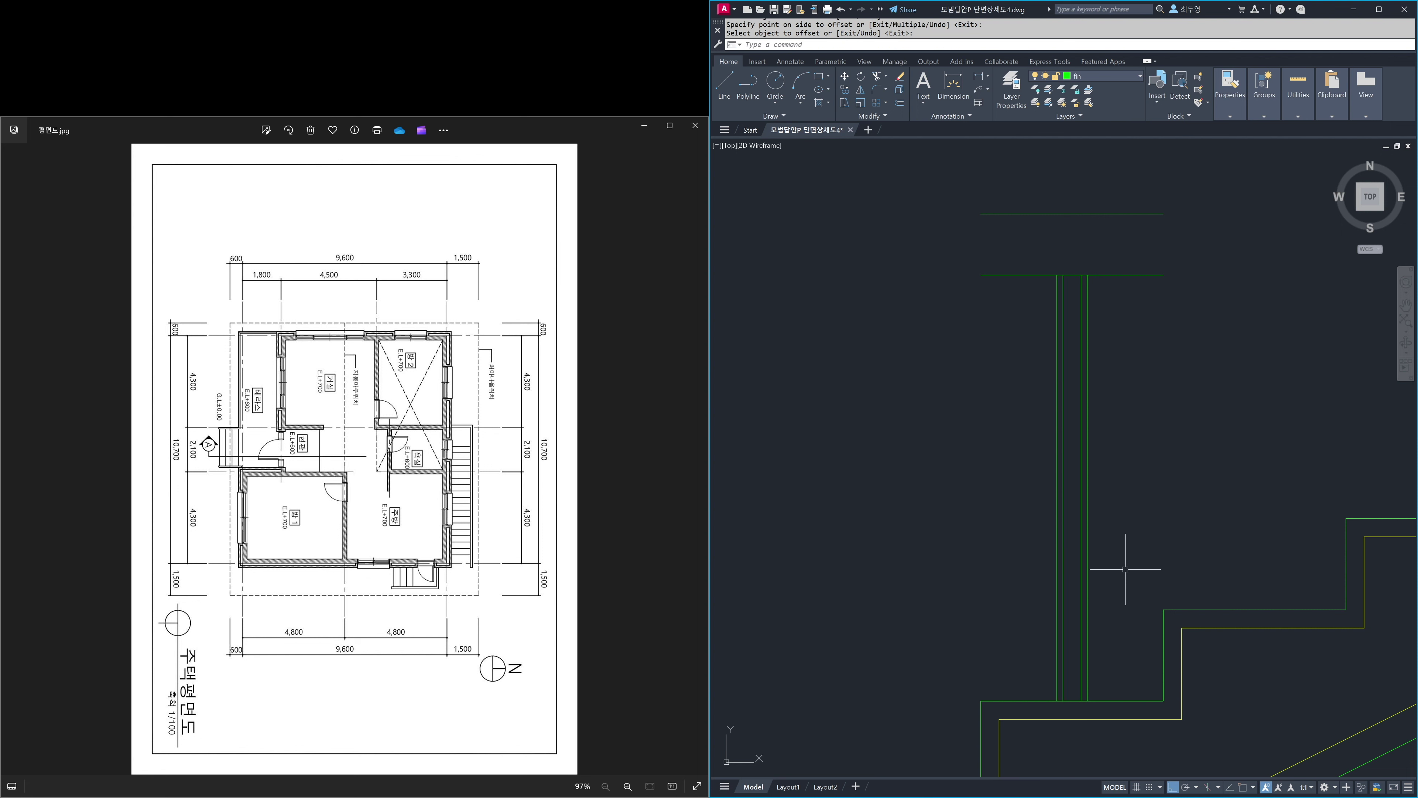
{"action": "key", "text": "Return"}
{"action": "key", "text": "Return"}
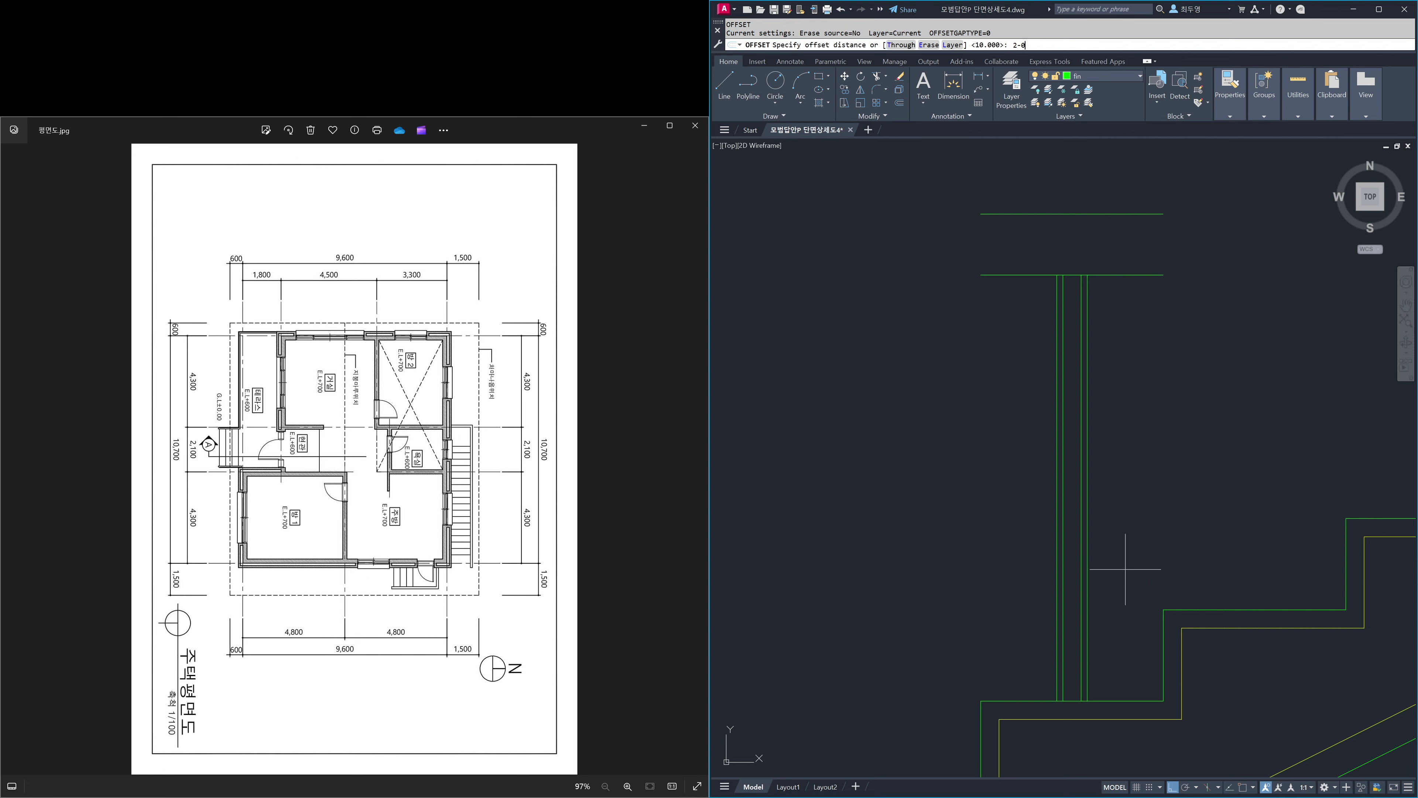
- Offset the lowest tread line 20 upward across the foot of the baluster
{"action": "type", "text": "20"}
{"action": "key", "text": "Return"}
{"action": "left_click", "coordinate": [1107, 700]}
{"action": "left_click", "coordinate": [1109, 658]}
{"action": "key", "text": "Return"}
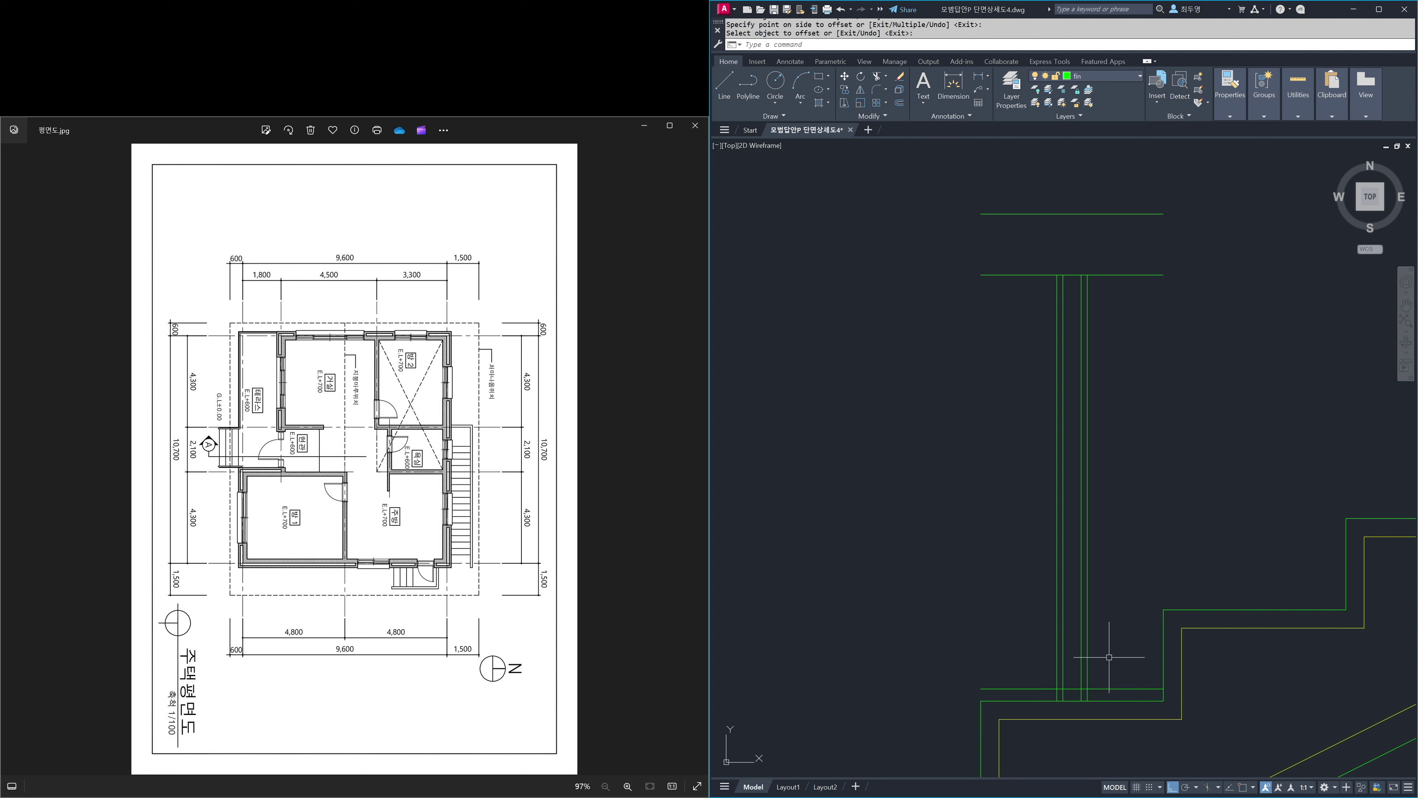
- Trim the offset tread line and the baluster's outer side lines so only a small base plate is left under the baluster
{"action": "type", "text": "tr"}
{"action": "key", "text": "Return"}
{"action": "key", "text": "Return"}
{"action": "left_click", "coordinate": [1104, 688]}
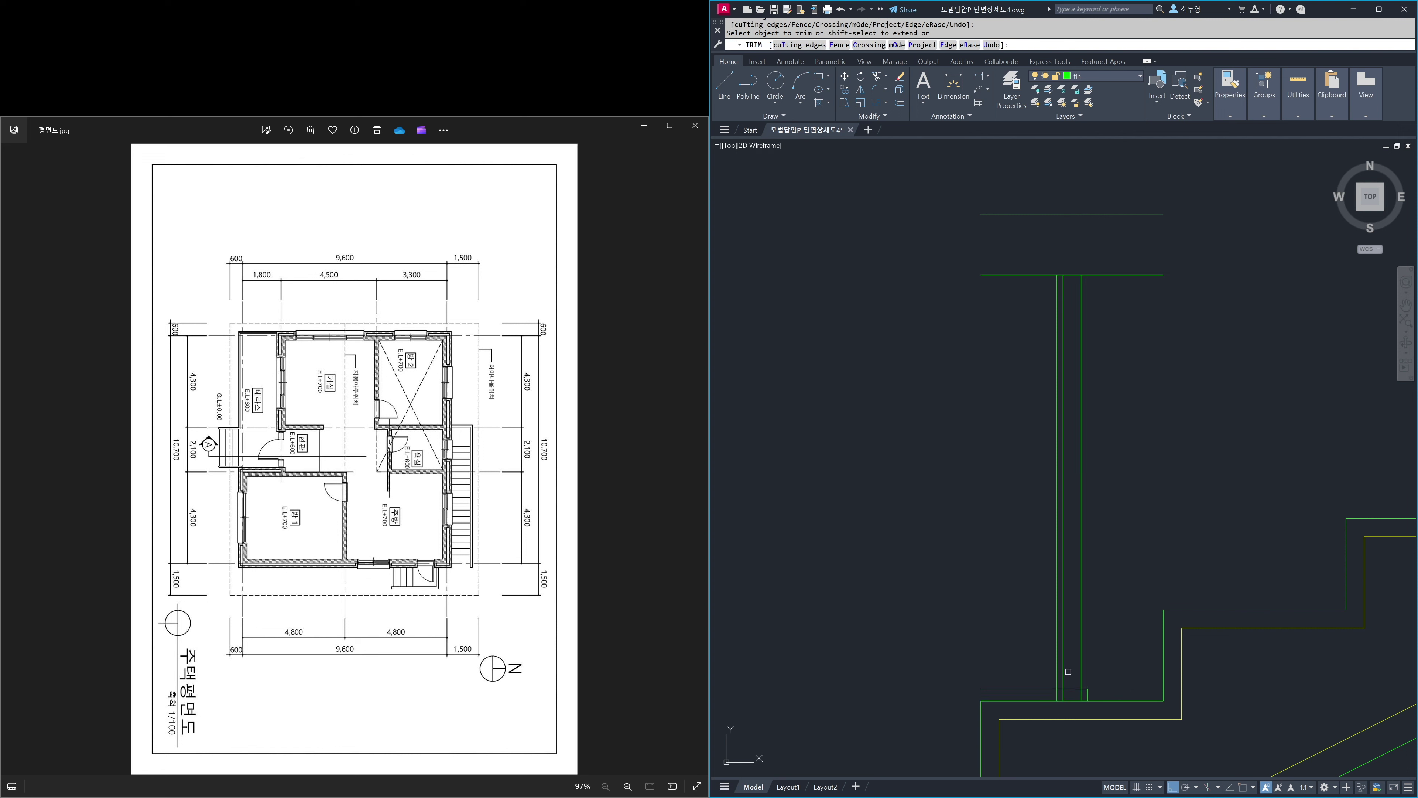
{"action": "left_click", "coordinate": [1063, 694]}
{"action": "key", "text": "Return"}
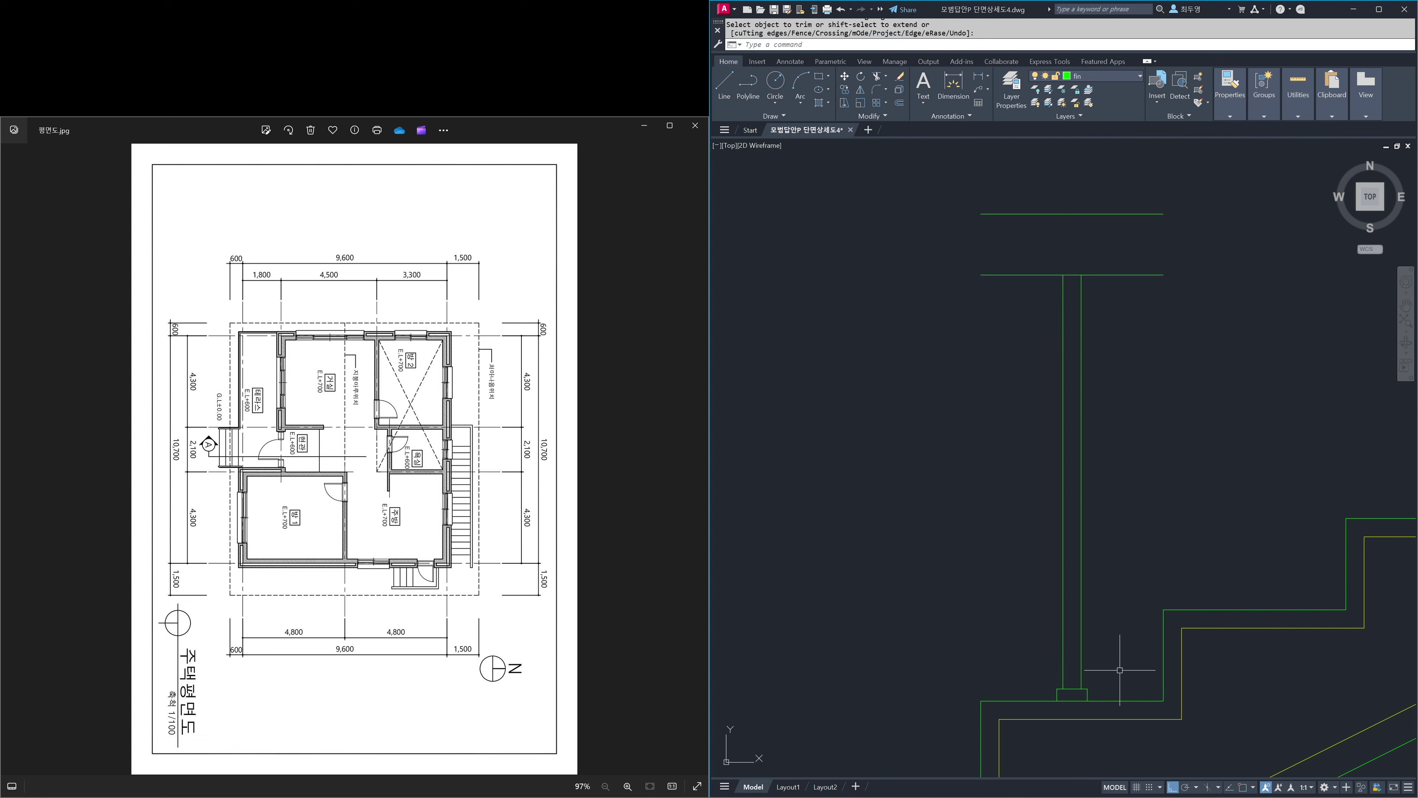
- Copy the baluster with its base plate from the lowest tread's front corner to the front corners of the next two treads and the landing
{"action": "type", "text": "z"}
{"action": "key", "text": "Return"}
{"action": "key", "text": "Return"}
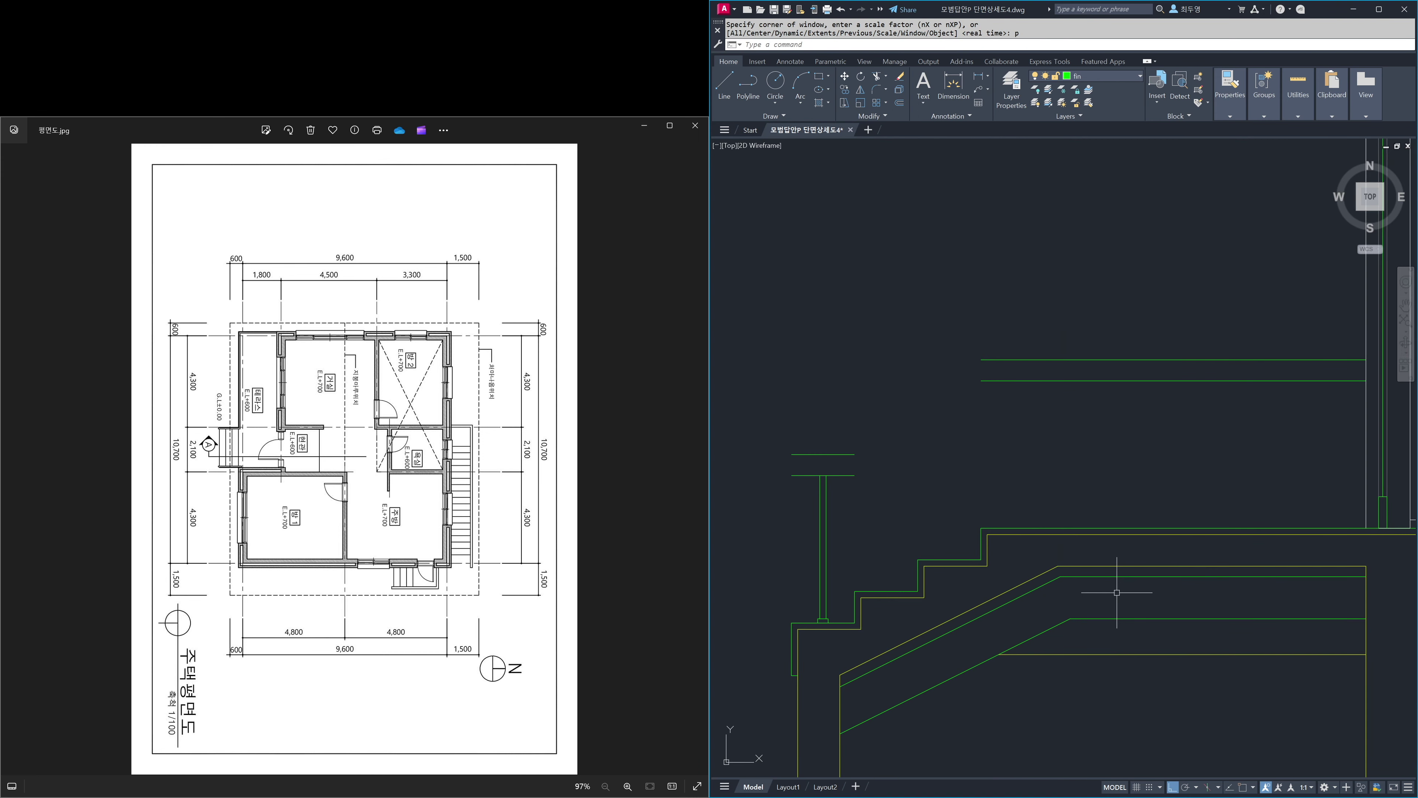
{"action": "type", "text": "cp"}
{"action": "key", "text": "Return"}
{"action": "left_click", "coordinate": [812, 437]}
{"action": "left_click", "coordinate": [842, 654]}
{"action": "key", "text": "Return"}
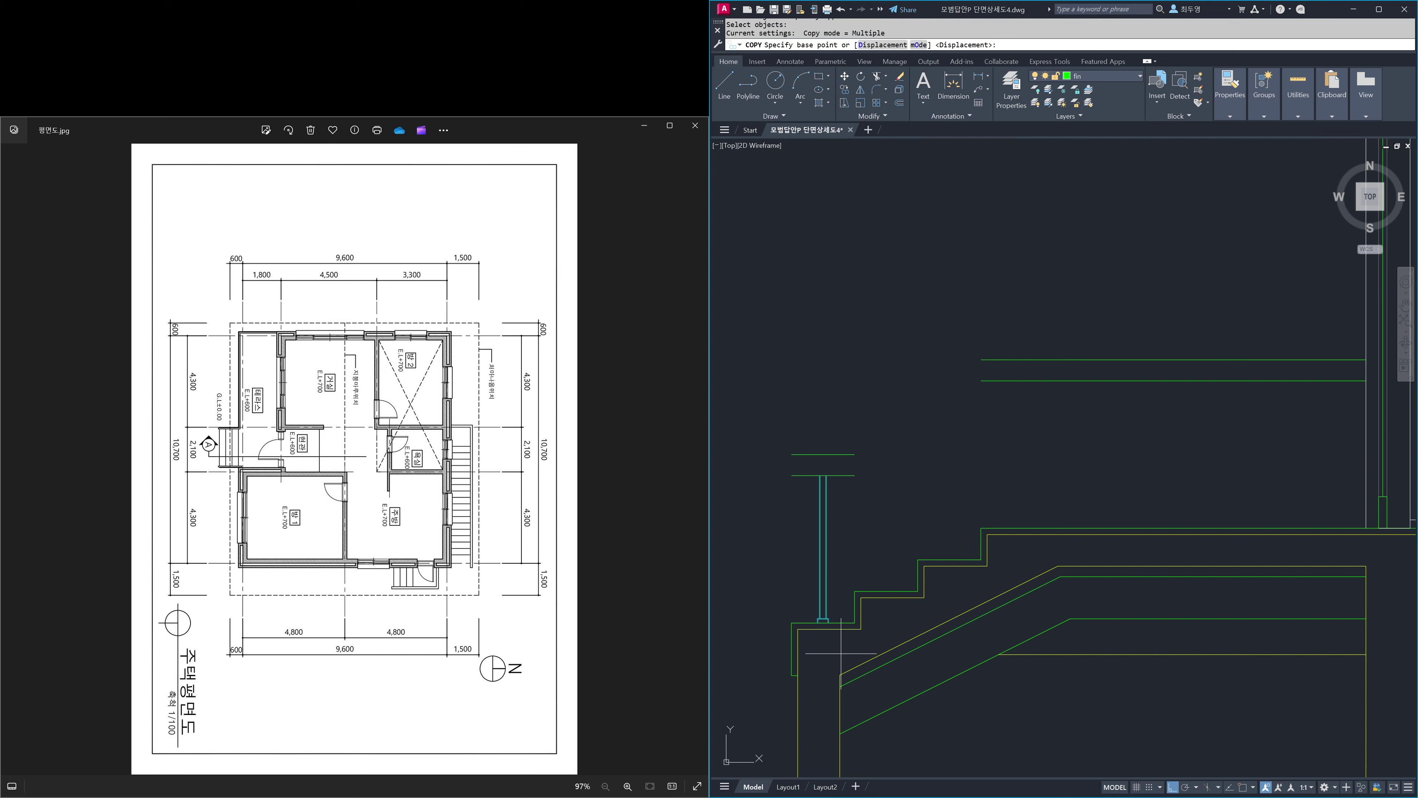
{"action": "key", "text": "F3"}
{"action": "key", "text": "F8"}
{"action": "left_click", "coordinate": [792, 622]}
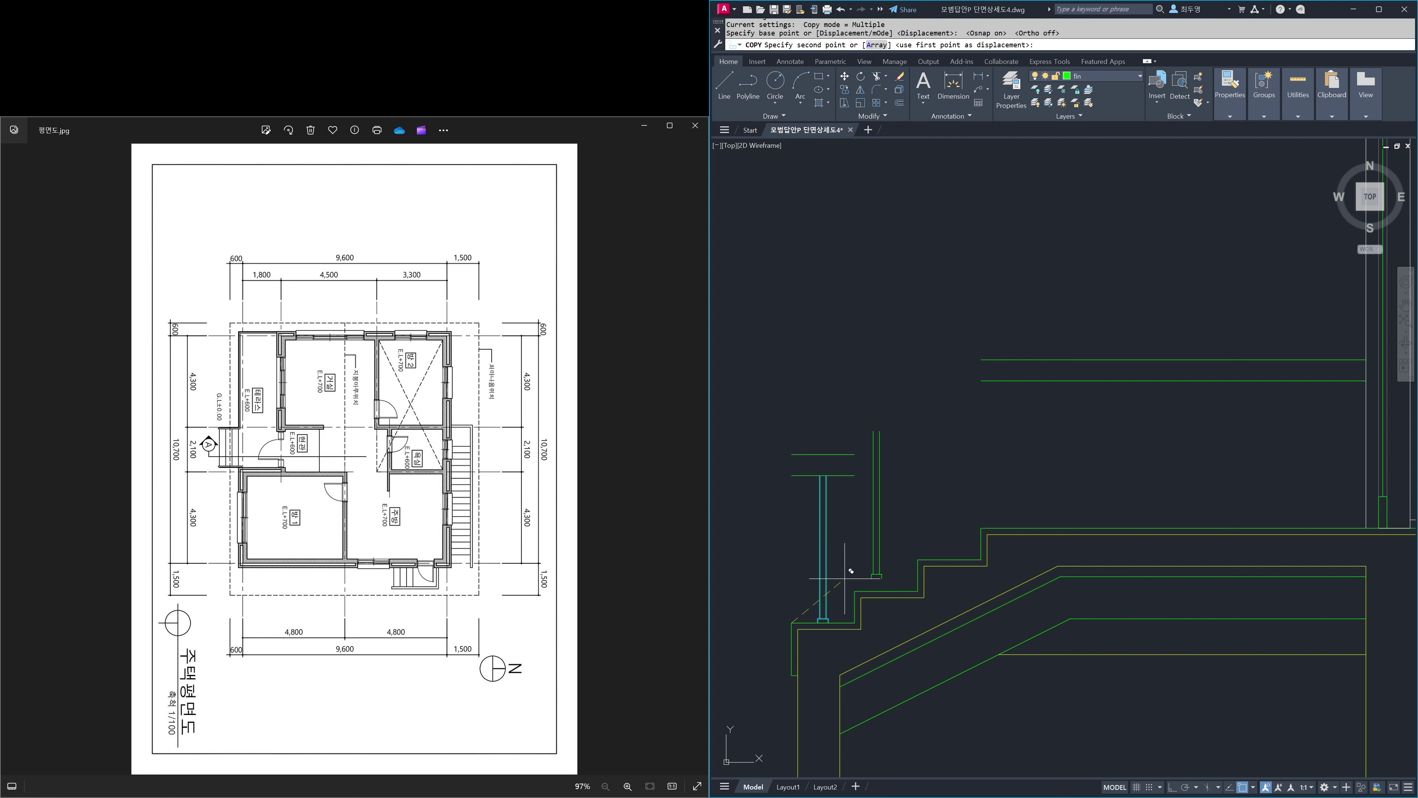
{"action": "left_click", "coordinate": [855, 590]}
{"action": "left_click", "coordinate": [918, 559]}
{"action": "left_click", "coordinate": [981, 527]}
{"action": "key", "text": "Return"}
- Move the landing's baluster sideways so its base plate meets the landing's front corner
{"action": "type", "text": "m"}
{"action": "key", "text": "Return"}
{"action": "left_click_drag", "start_coordinate": [1002, 344], "coordinate": [1040, 541]}
{"action": "key", "text": "Return"}
{"action": "left_click", "coordinate": [1007, 526]}
{"action": "left_click", "coordinate": [986, 526]}
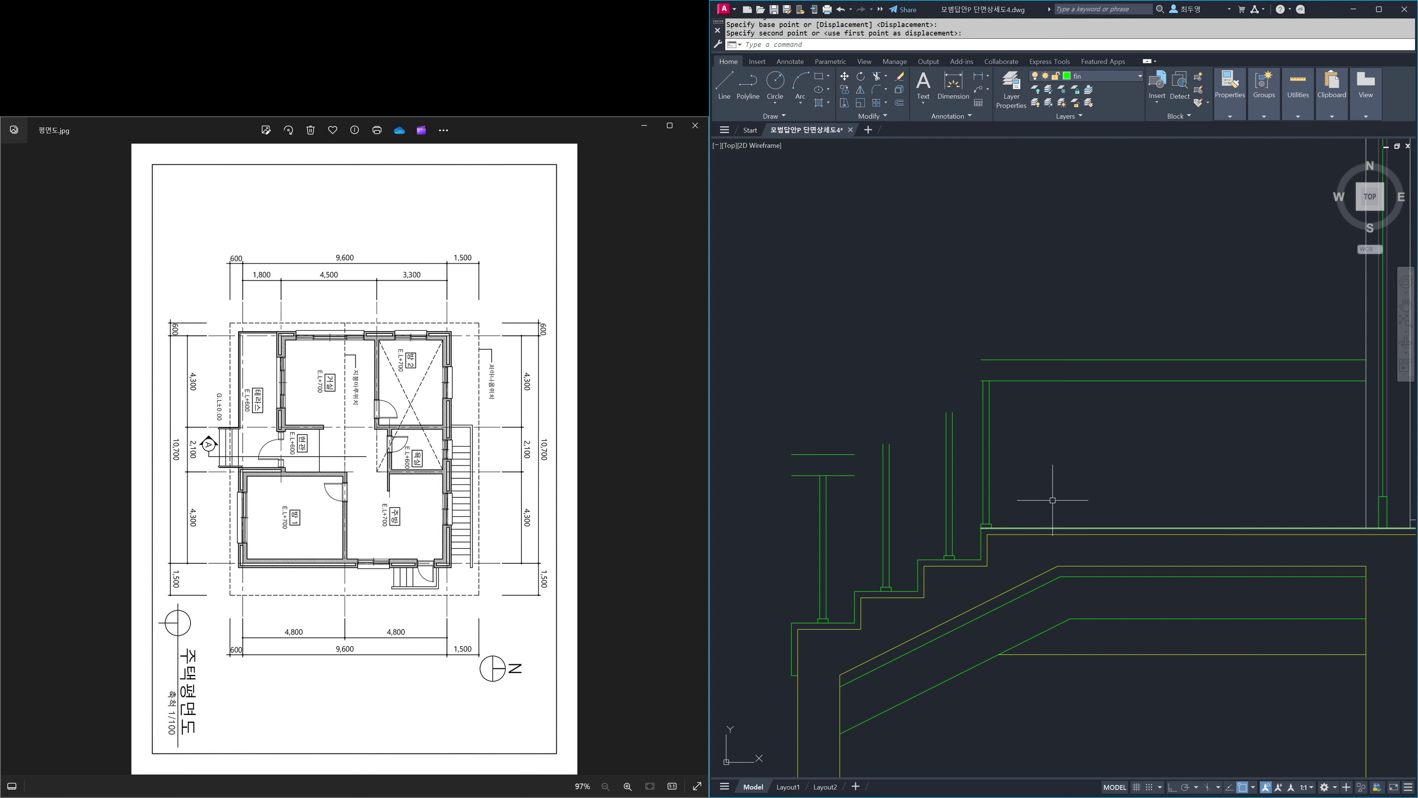
- Move the same landing baluster 30 horizontally inward from the landing's front edge
{"action": "type", "text": "m"}
{"action": "key", "text": "Return"}
{"action": "type", "text": "p"}
{"action": "key", "text": "Return"}
{"action": "key", "text": "Return"}
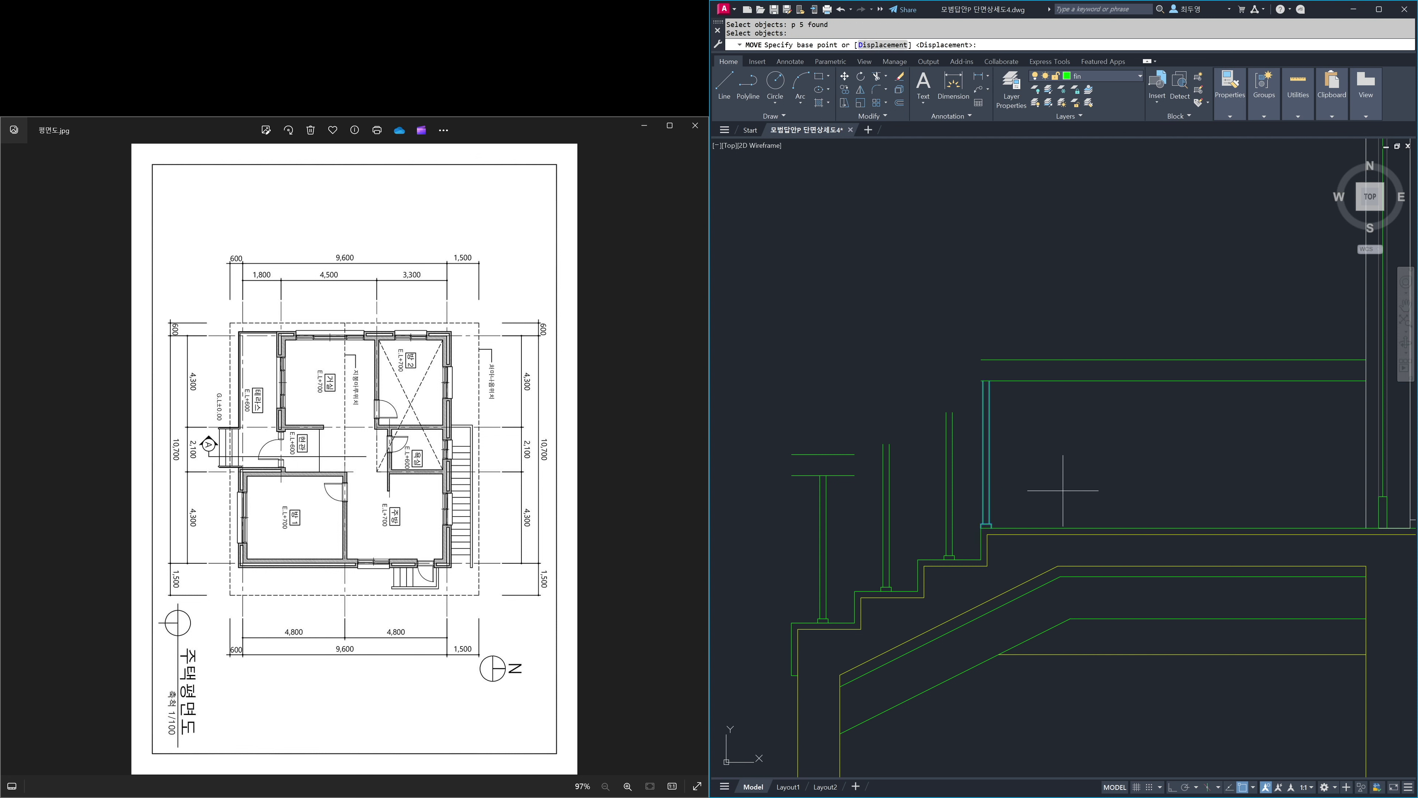
{"action": "key", "text": "F8"}
{"action": "left_click", "coordinate": [1063, 490]}
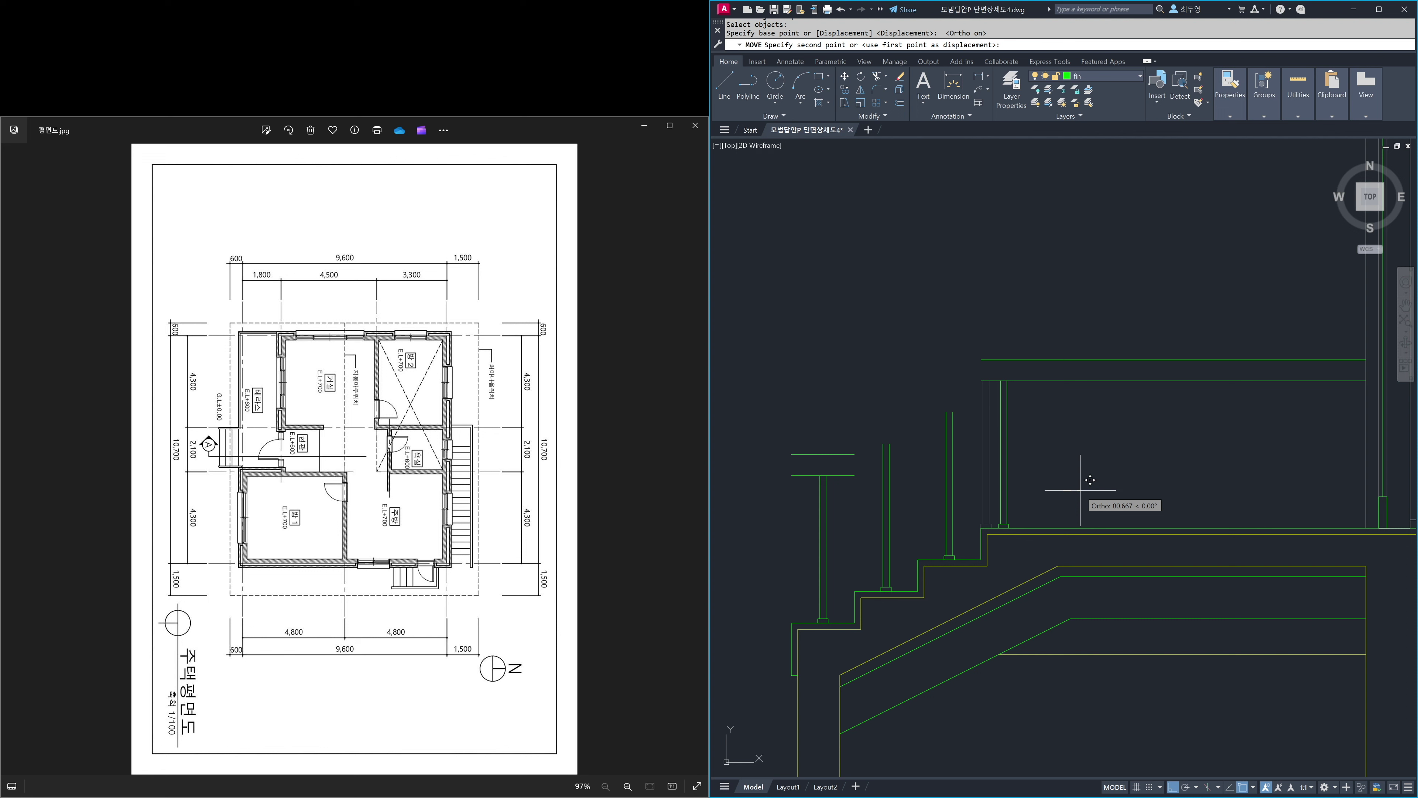
{"action": "type", "text": "30"}
{"action": "key", "text": "Return"}
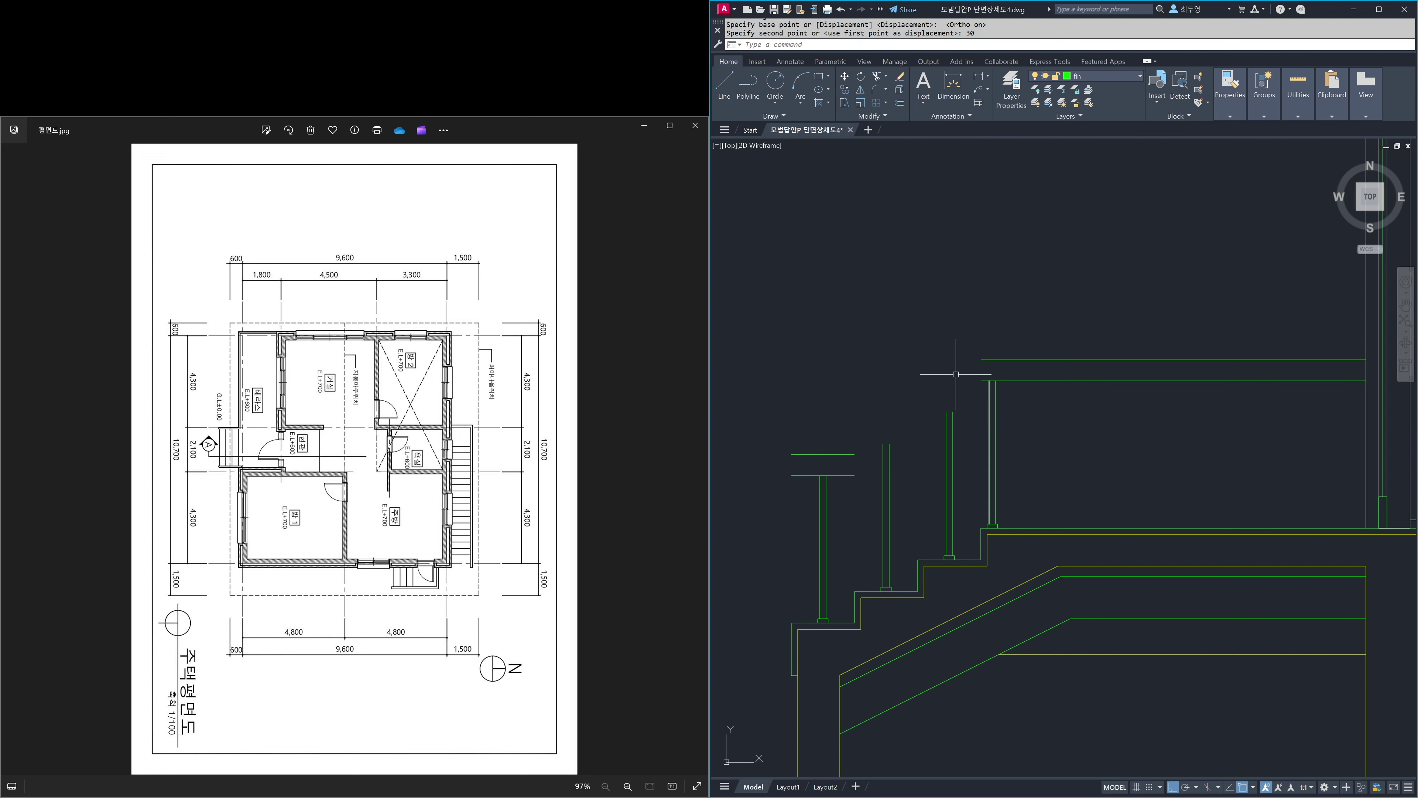
- Create a path array of the landing baluster along the lower handrail line at a spacing of 300
{"action": "type", "text": "ar"}
{"action": "key", "text": "Return"}
{"action": "type", "text": "p"}
{"action": "key", "text": "Return"}
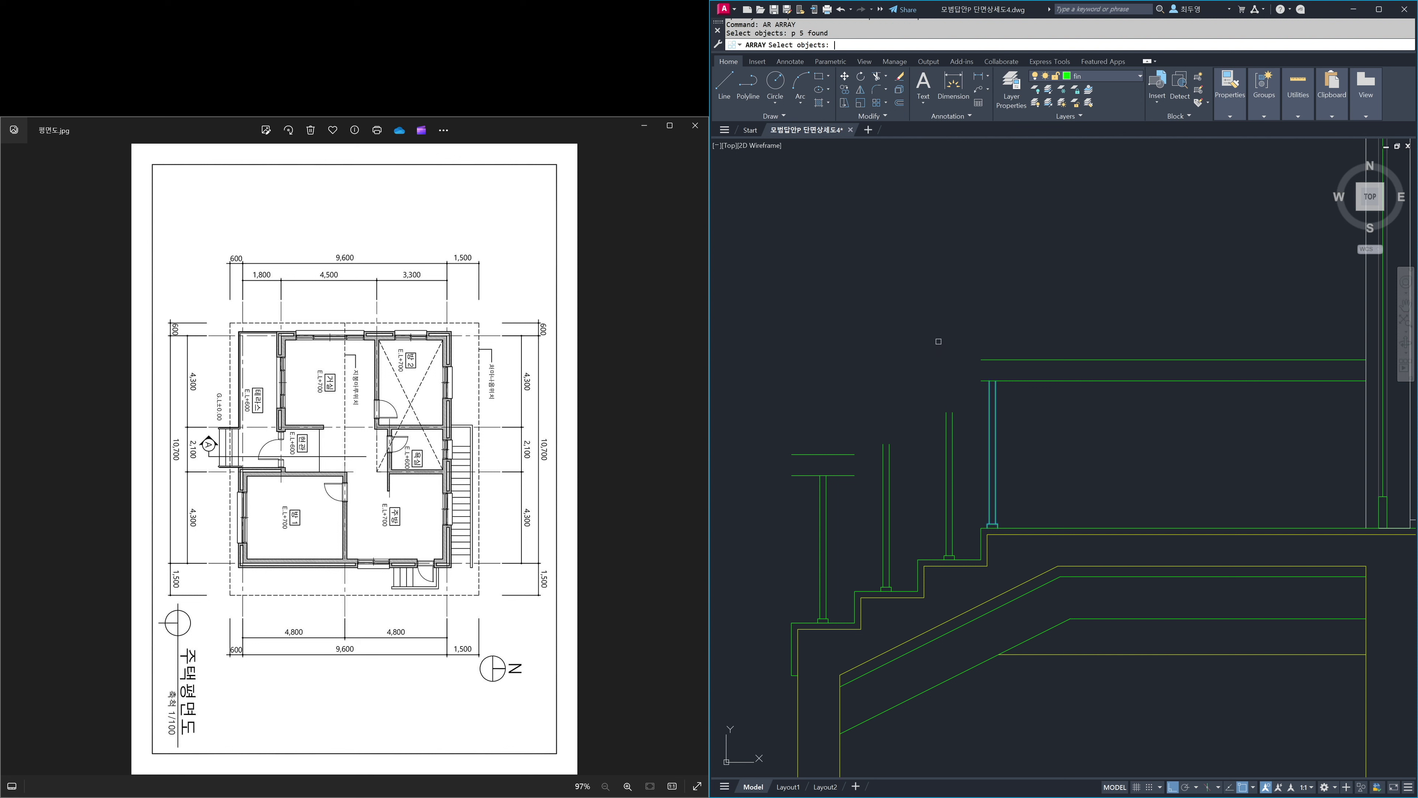
{"action": "key", "text": "Return"}
{"action": "key", "text": "Return"}
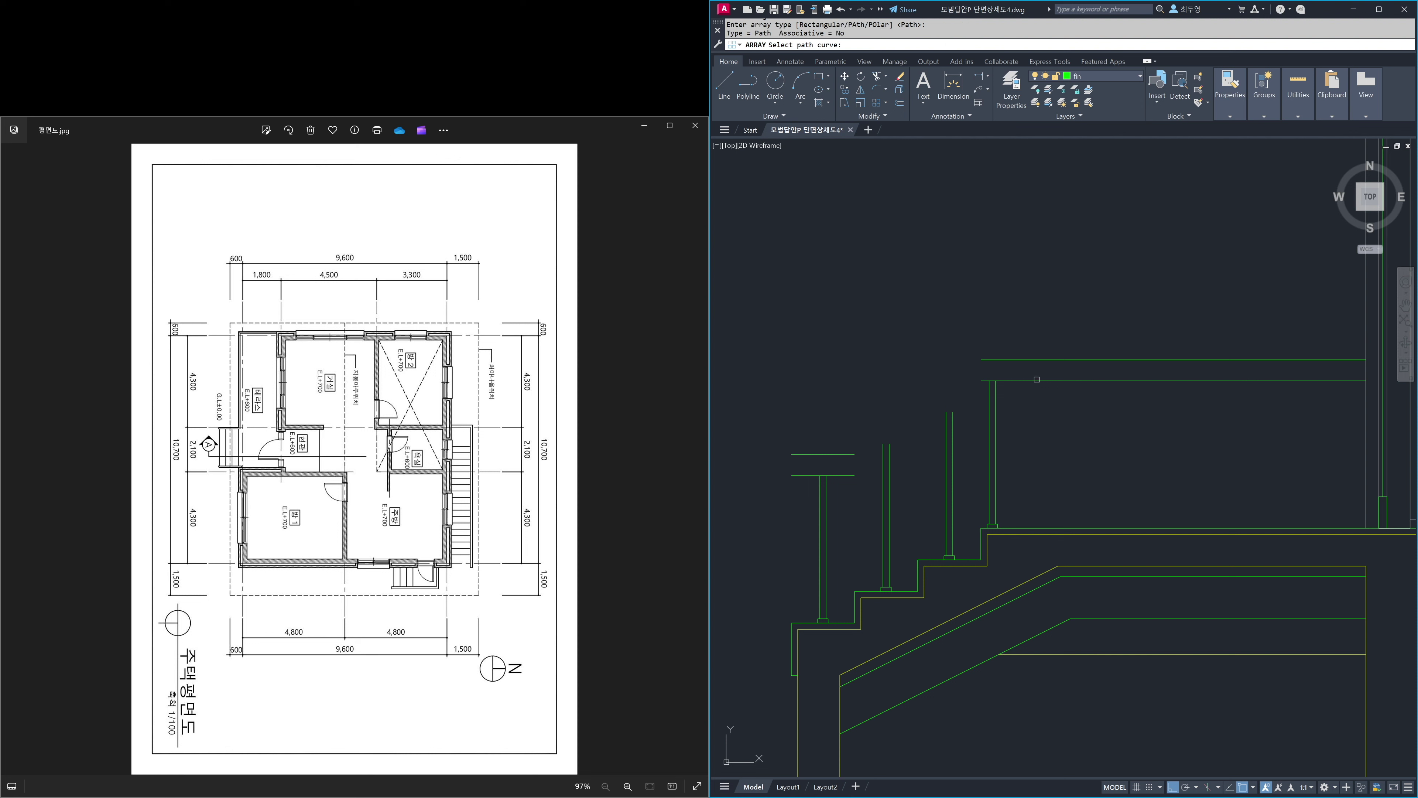
{"action": "left_click", "coordinate": [1042, 382]}
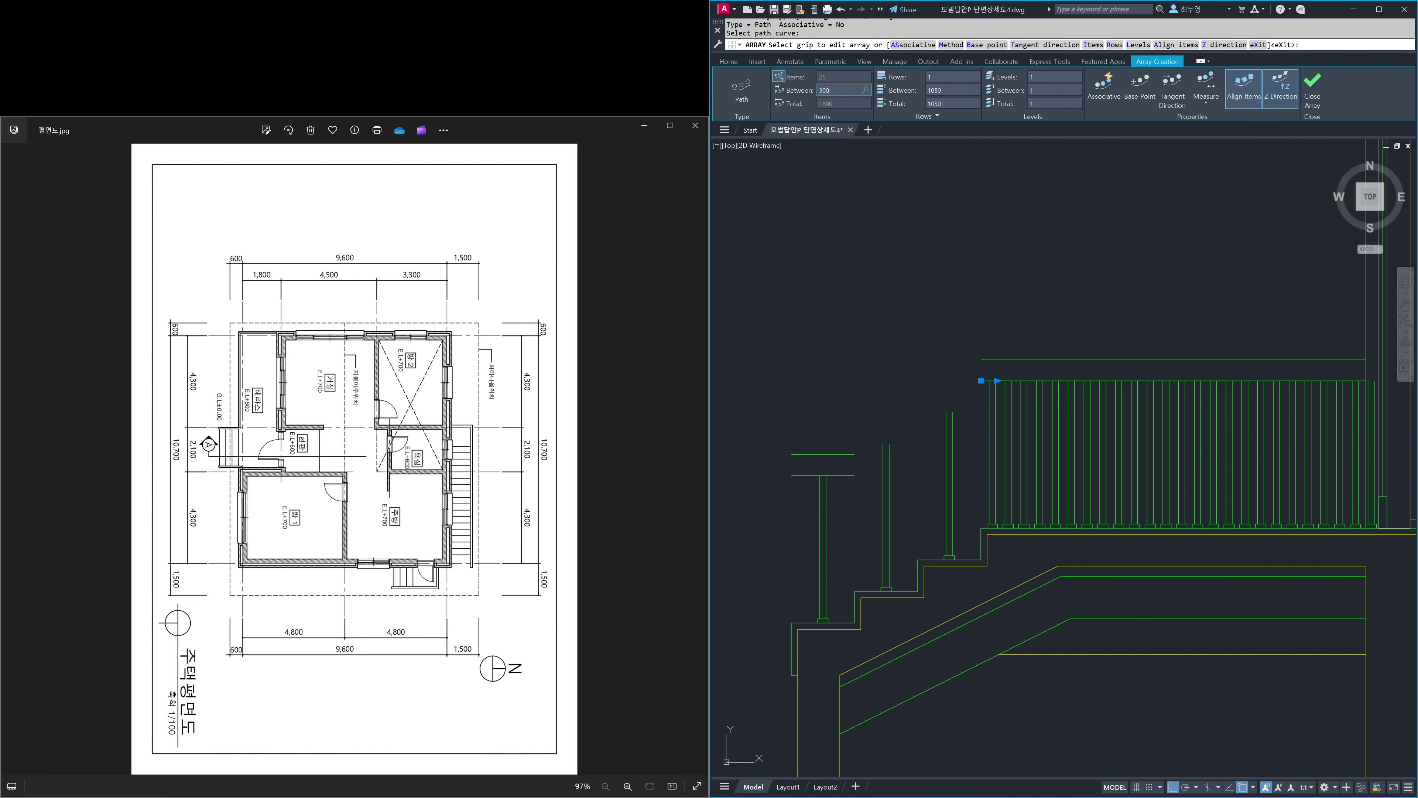
{"action": "type", "text": "300"}
{"action": "key", "text": "Return"}
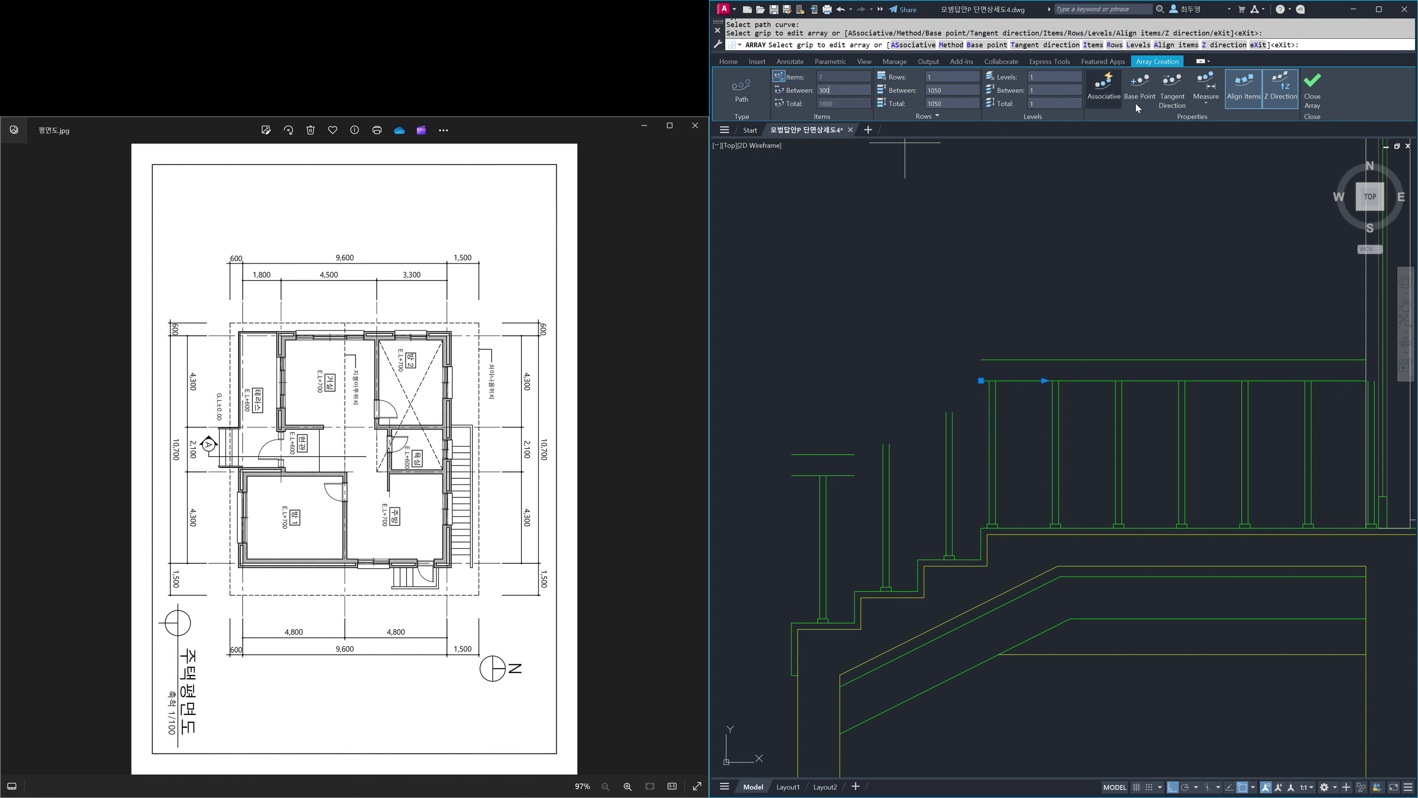
{"action": "left_click", "coordinate": [1311, 94]}
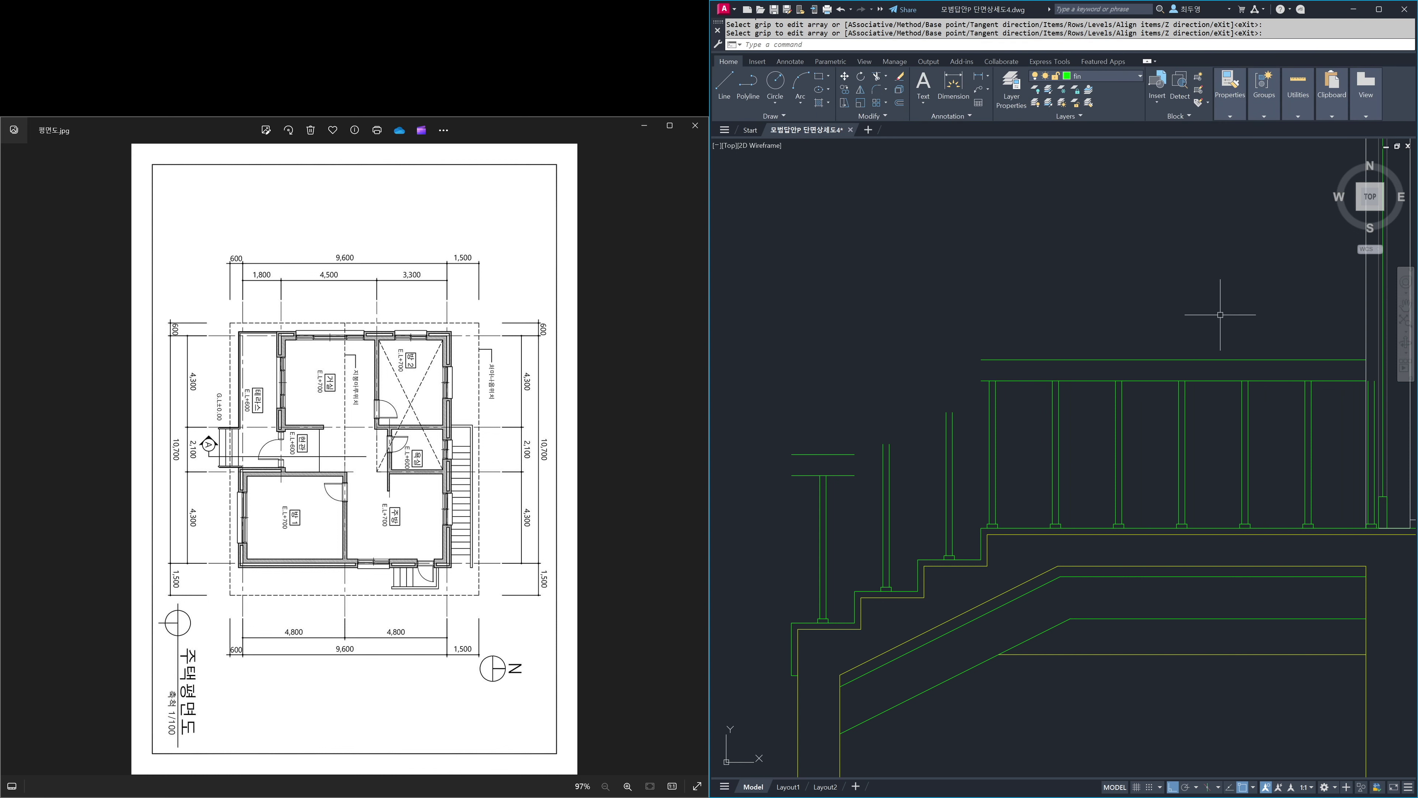
- Erase the last arrayed baluster and its base plate where they overlap the house wall
{"action": "type", "text": "z"}
{"action": "key", "text": "Return"}
{"action": "left_click", "coordinate": [1291, 333]}
{"action": "left_click", "coordinate": [1415, 543]}
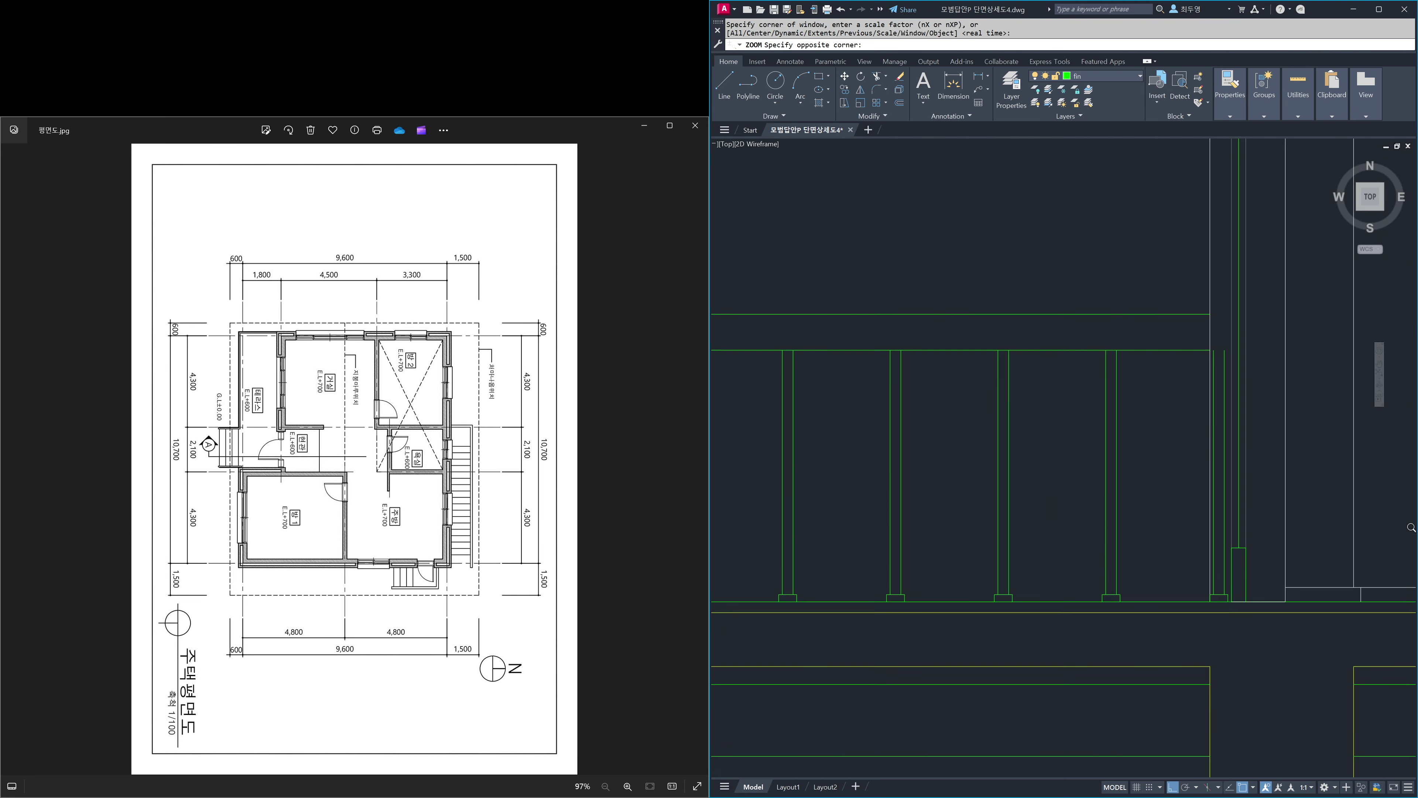
{"action": "type", "text": "e"}
{"action": "key", "text": "Return"}
{"action": "left_click", "coordinate": [1138, 705]}
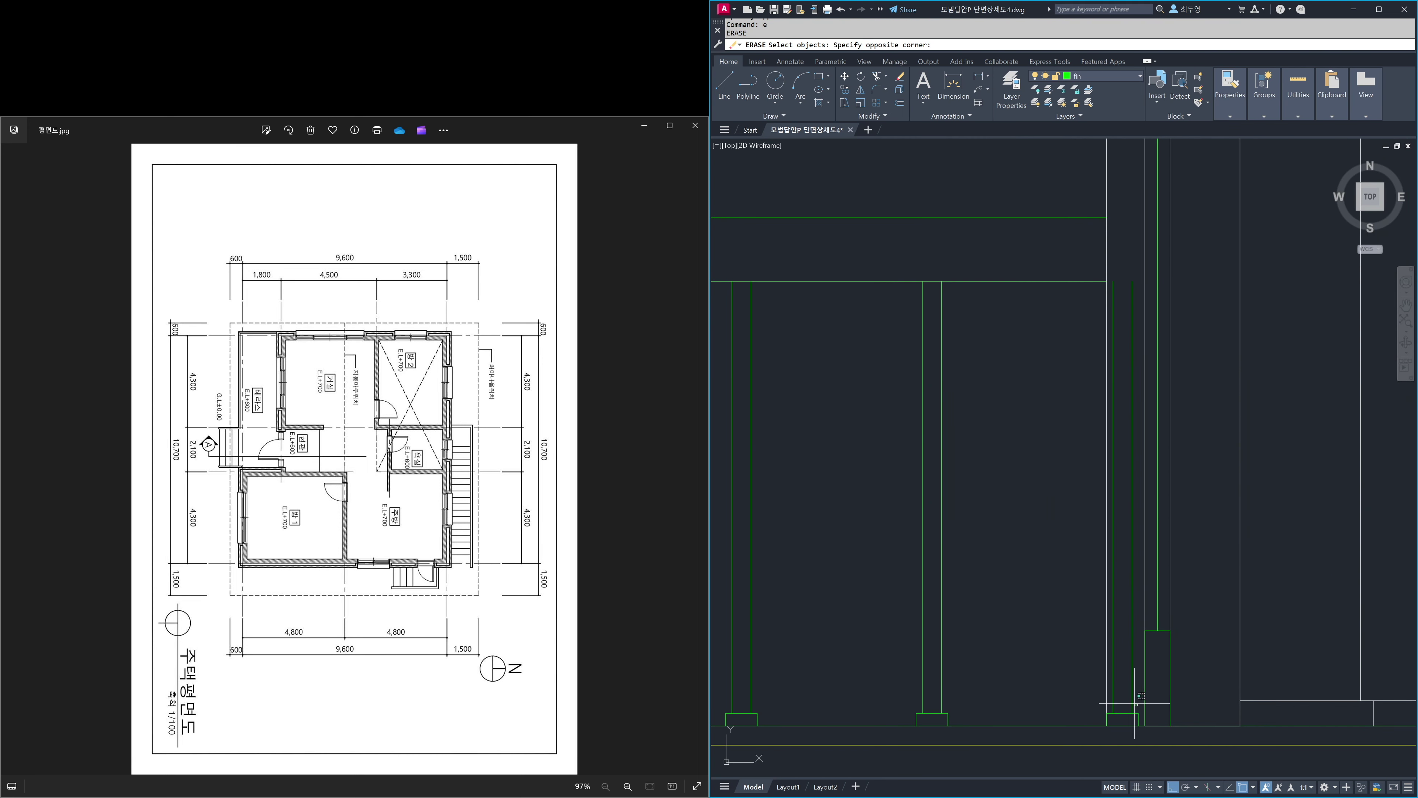
{"action": "left_click", "coordinate": [1103, 670]}
{"action": "left_click", "coordinate": [1121, 713]}
{"action": "left_click", "coordinate": [1138, 720]}
{"action": "left_click", "coordinate": [1085, 699]}
{"action": "left_click", "coordinate": [1119, 735]}
{"action": "key", "text": "Return"}
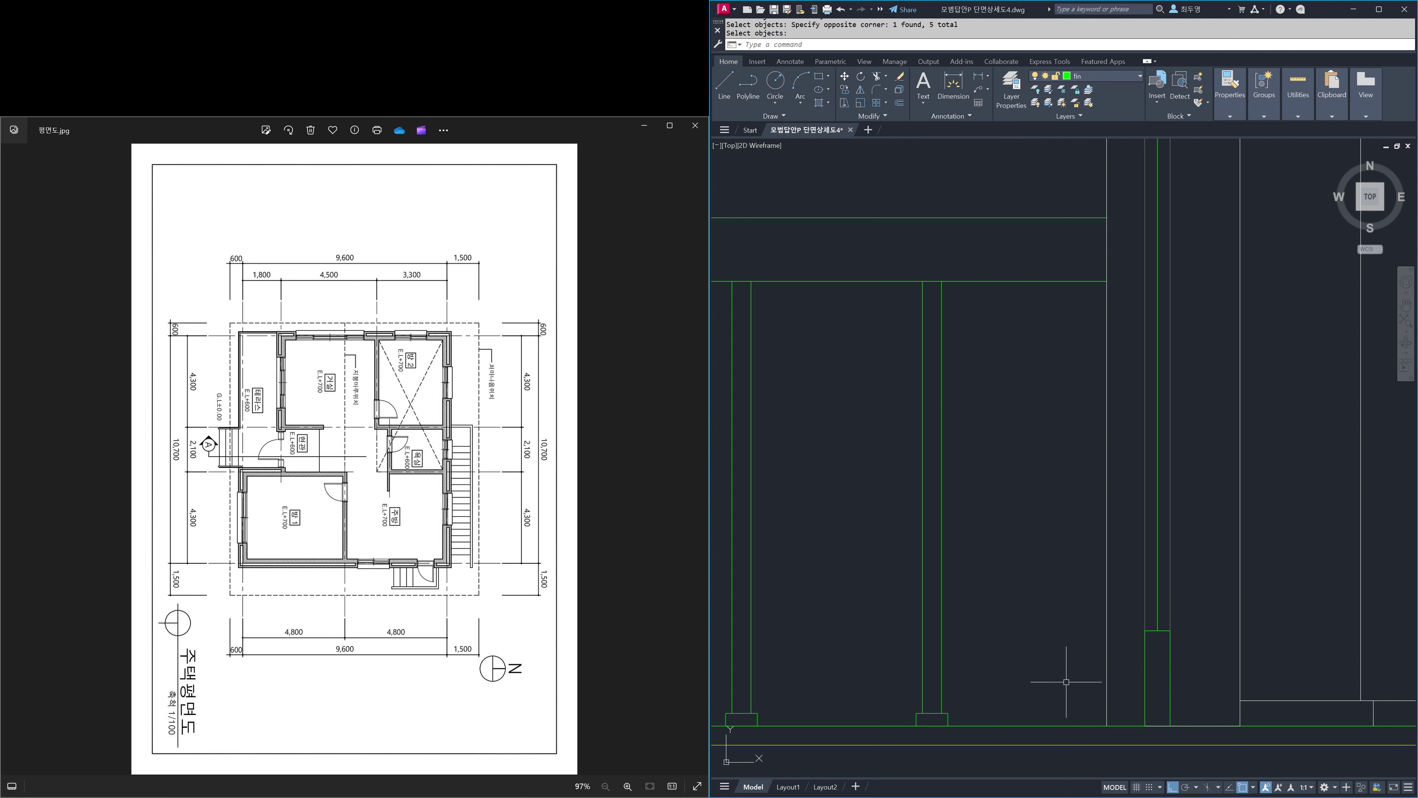
- Draw a sloped handrail line from the top of the lowest baluster to the top of the first landing baluster
{"action": "type", "text": "z"}
{"action": "key", "text": "Return"}
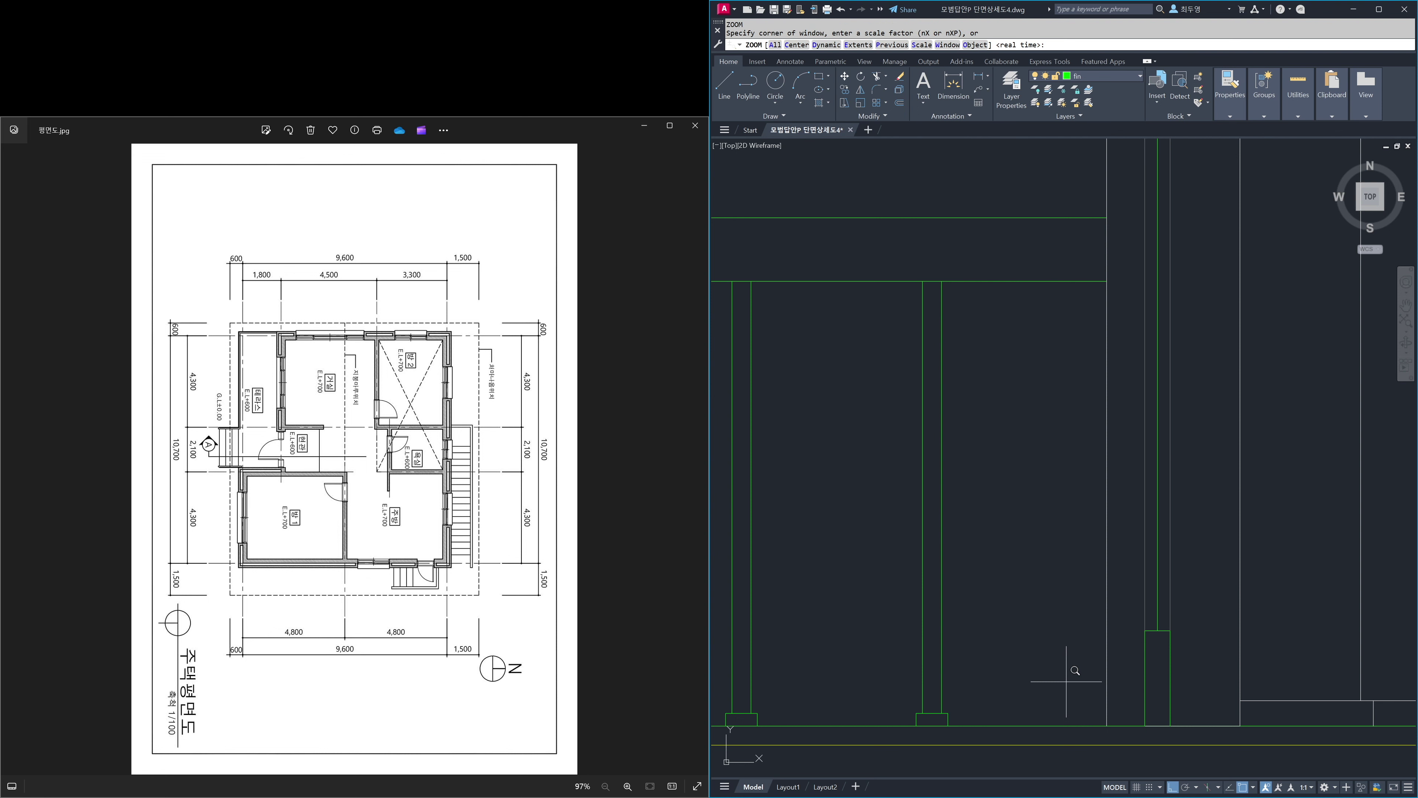
{"action": "type", "text": "p"}
{"action": "key", "text": "Return"}
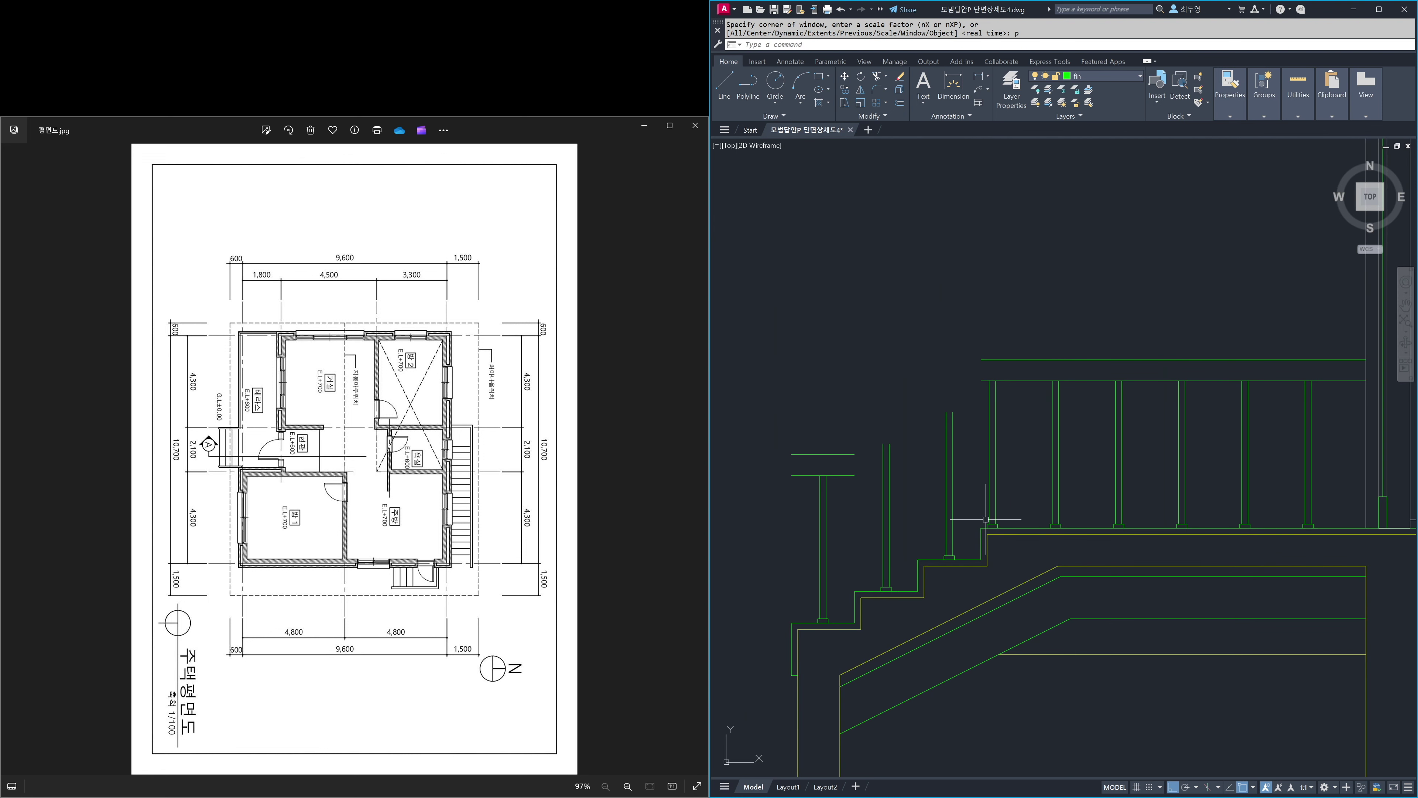
{"action": "key", "text": "F8"}
{"action": "type", "text": "l"}
{"action": "key", "text": "Return"}
{"action": "left_click", "coordinate": [826, 475]}
{"action": "left_click", "coordinate": [989, 381]}
{"action": "key", "text": "Return"}
- Offset the sloped handrail line 100 upward
{"action": "type", "text": "o"}
{"action": "key", "text": "Return"}
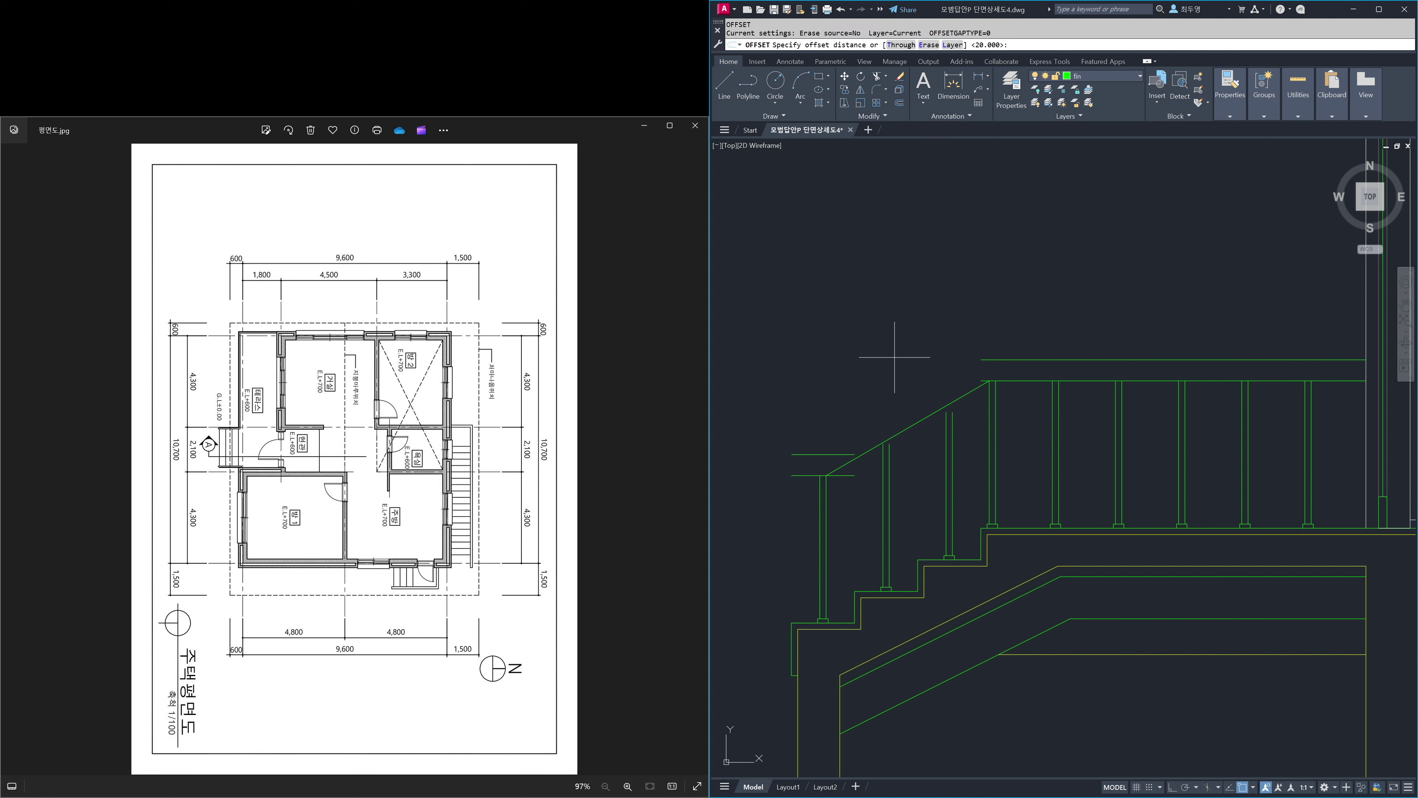
{"action": "key", "text": "Return"}
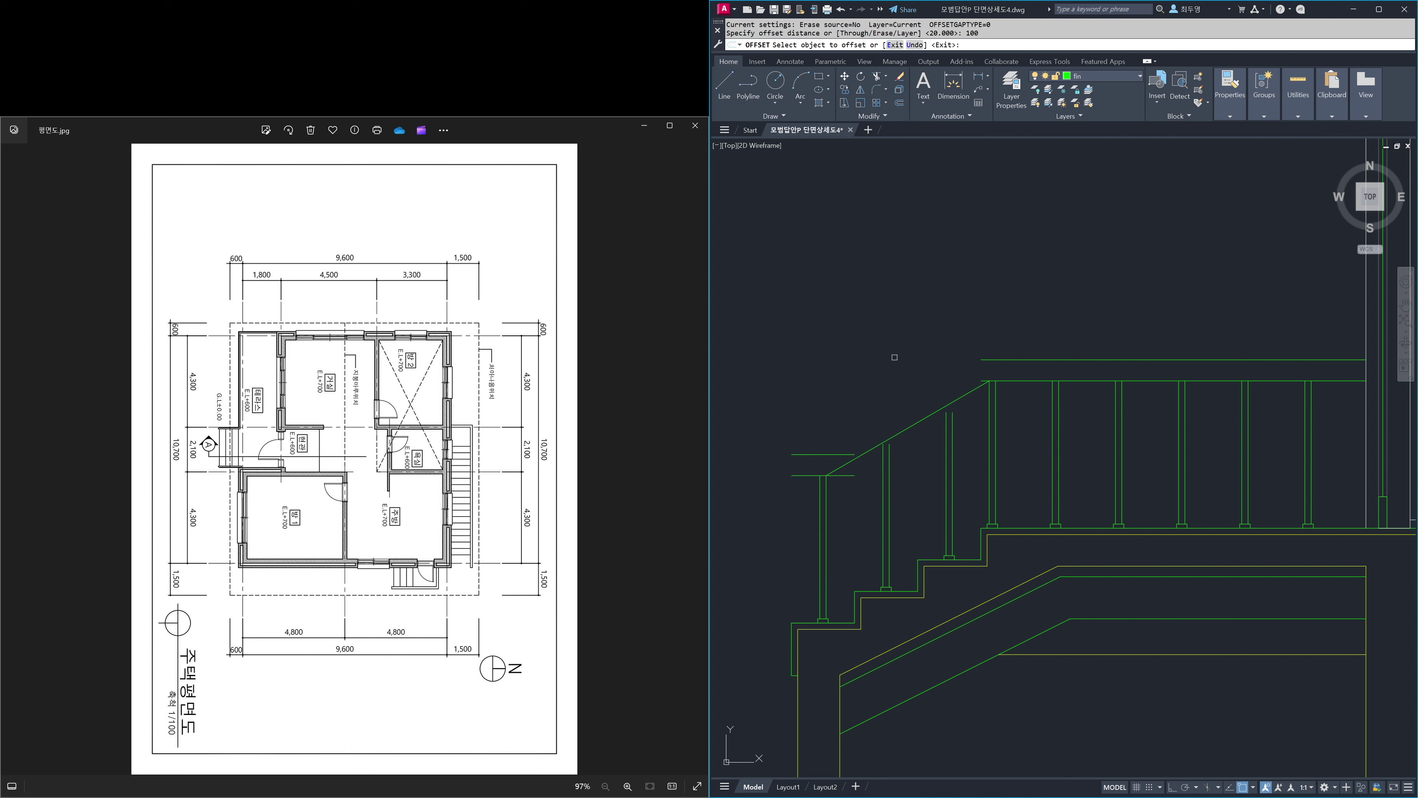
{"action": "left_click", "coordinate": [921, 414]}
{"action": "left_click", "coordinate": [871, 347]}
{"action": "key", "text": "Return"}
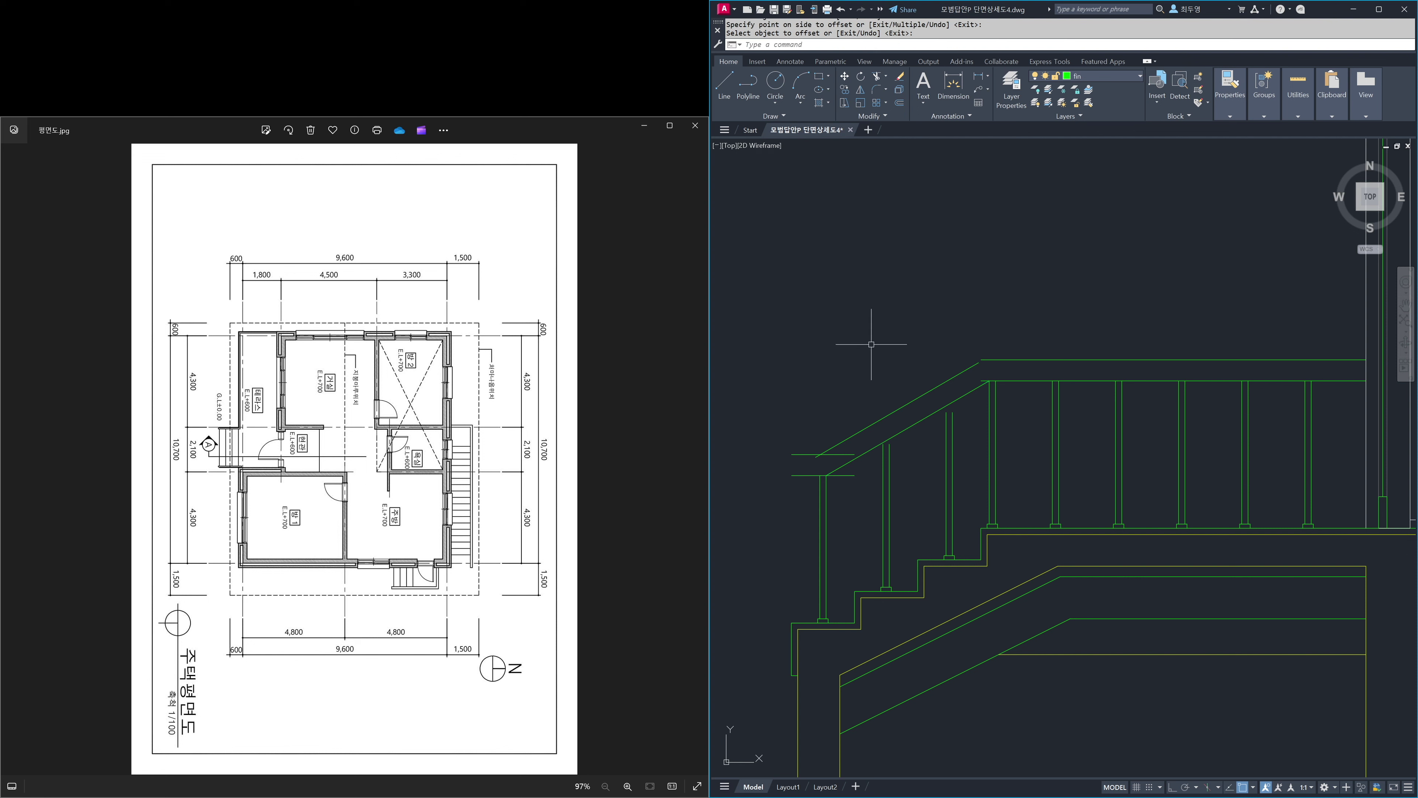
- Fillet the sloped handrail lines to the horizontal ones with sharp corners at the lower end and at the upper landing bend
{"action": "type", "text": "f"}
{"action": "key", "text": "Return"}
{"action": "type", "text": "m"}
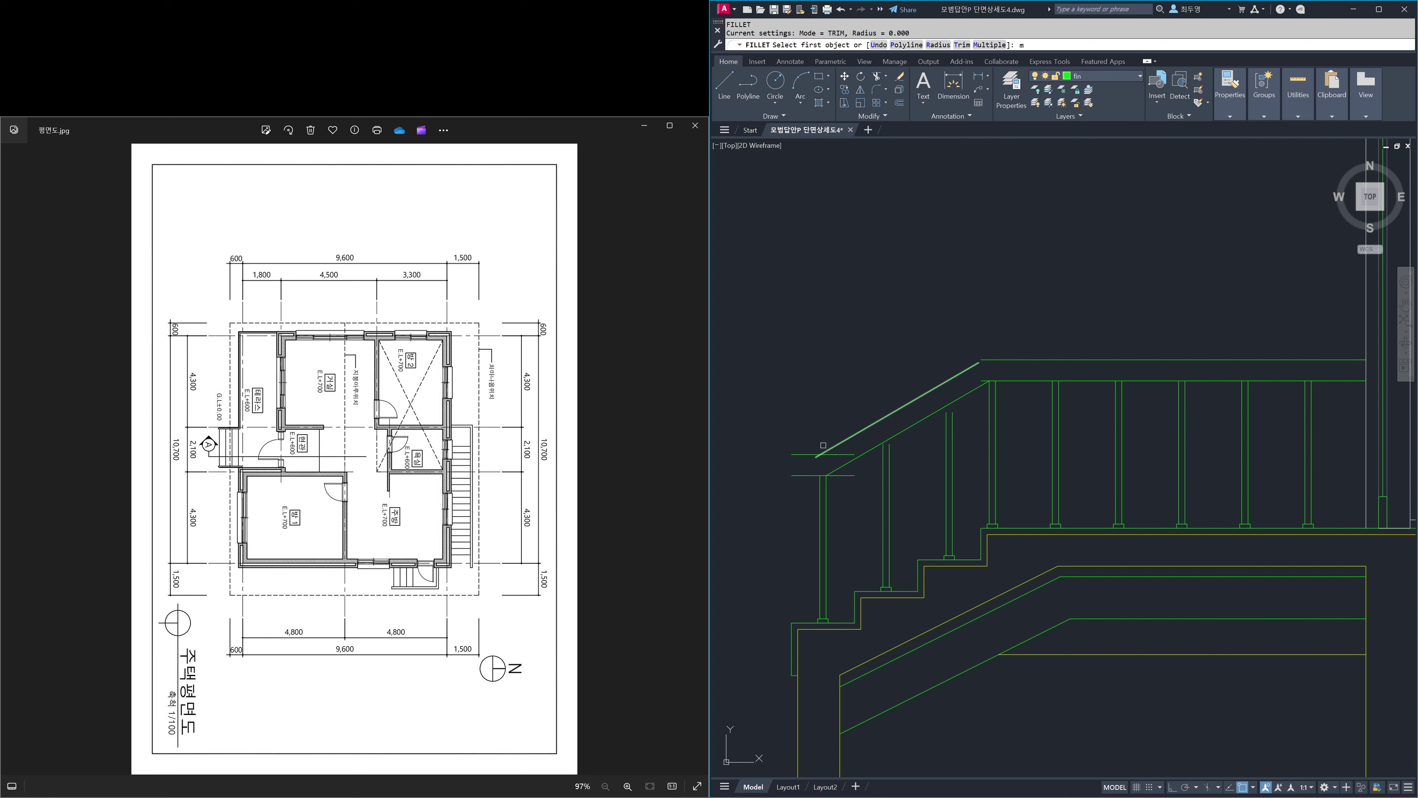
{"action": "key", "text": "Return"}
{"action": "left_click", "coordinate": [809, 455]}
{"action": "left_click", "coordinate": [836, 444]}
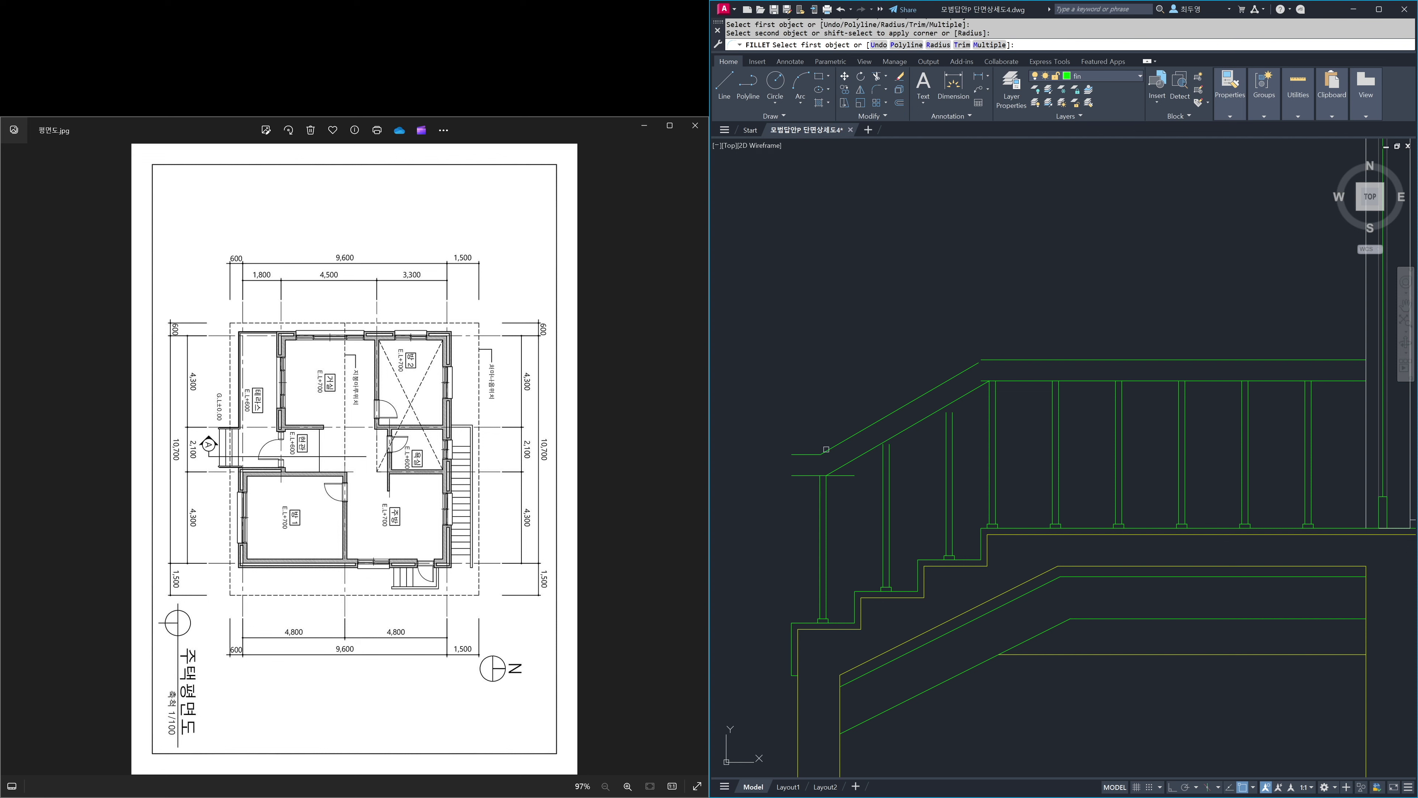
{"action": "left_click", "coordinate": [811, 476]}
{"action": "left_click", "coordinate": [849, 462]}
{"action": "left_click", "coordinate": [998, 358]}
{"action": "left_click", "coordinate": [921, 395]}
{"action": "key", "text": "Return"}
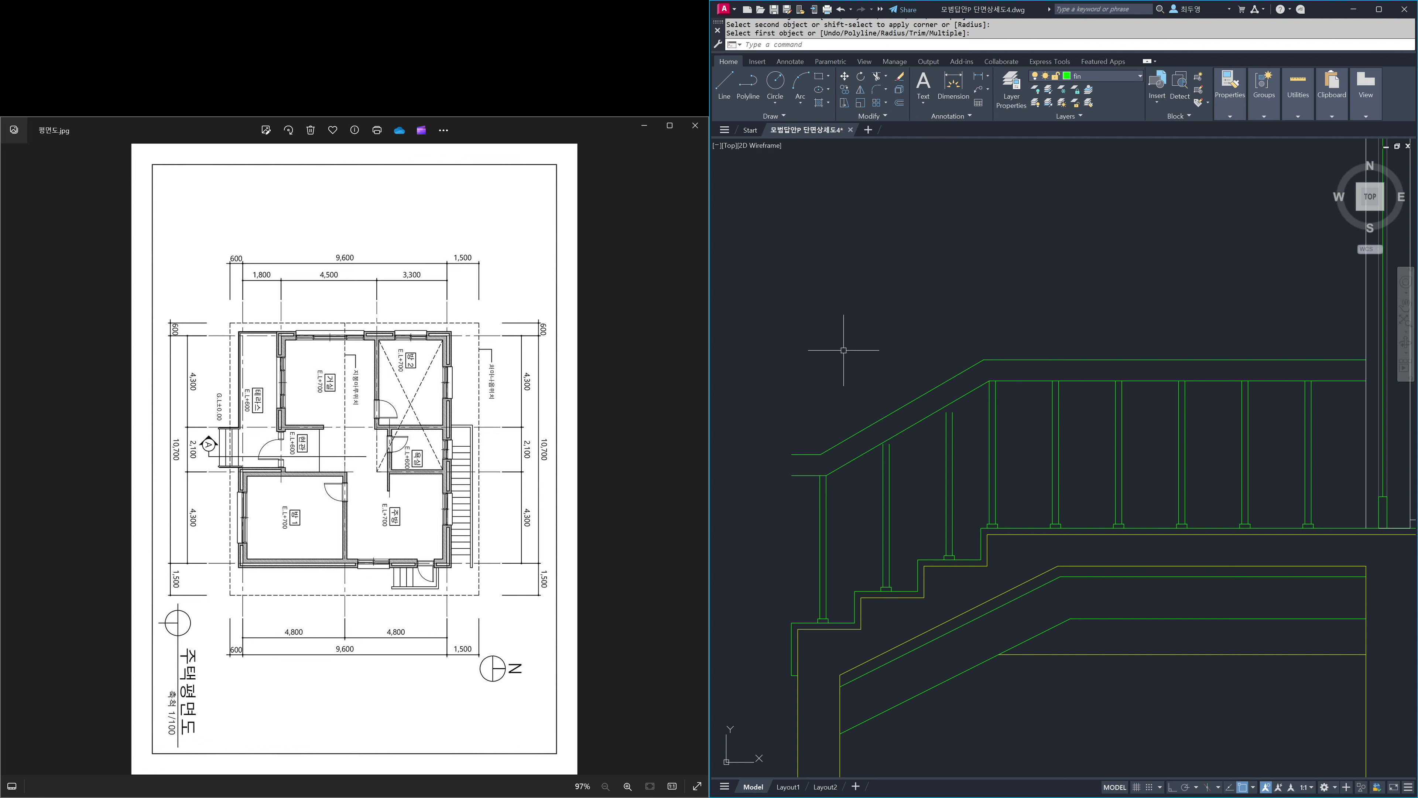
- Stretch the handrail's free lower end 50 outward horizontally
{"action": "type", "text": "s"}
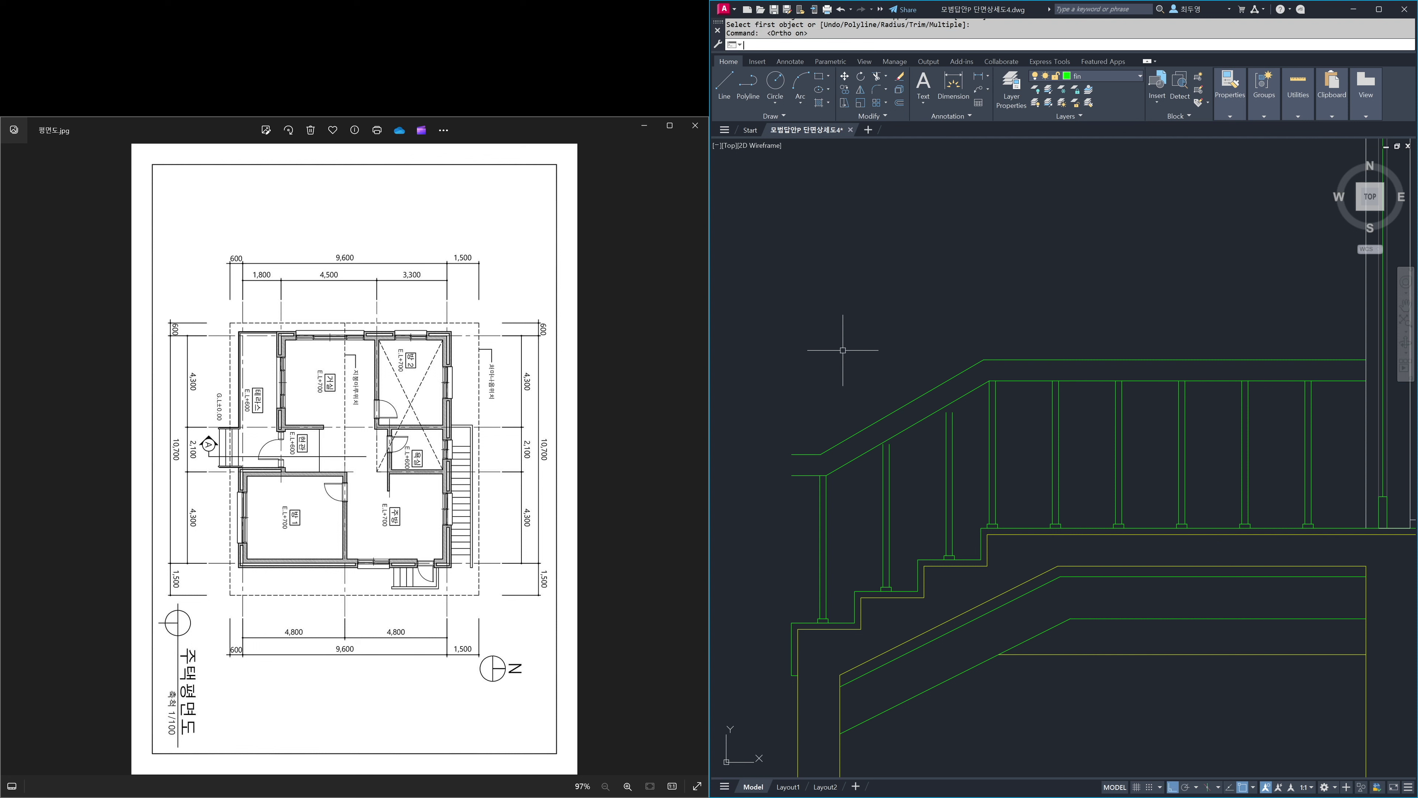
{"action": "key", "text": "Return"}
{"action": "left_click", "coordinate": [802, 497]}
{"action": "left_click", "coordinate": [787, 443]}
{"action": "key", "text": "Return"}
{"action": "left_click", "coordinate": [809, 414]}
{"action": "type", "text": "5"}
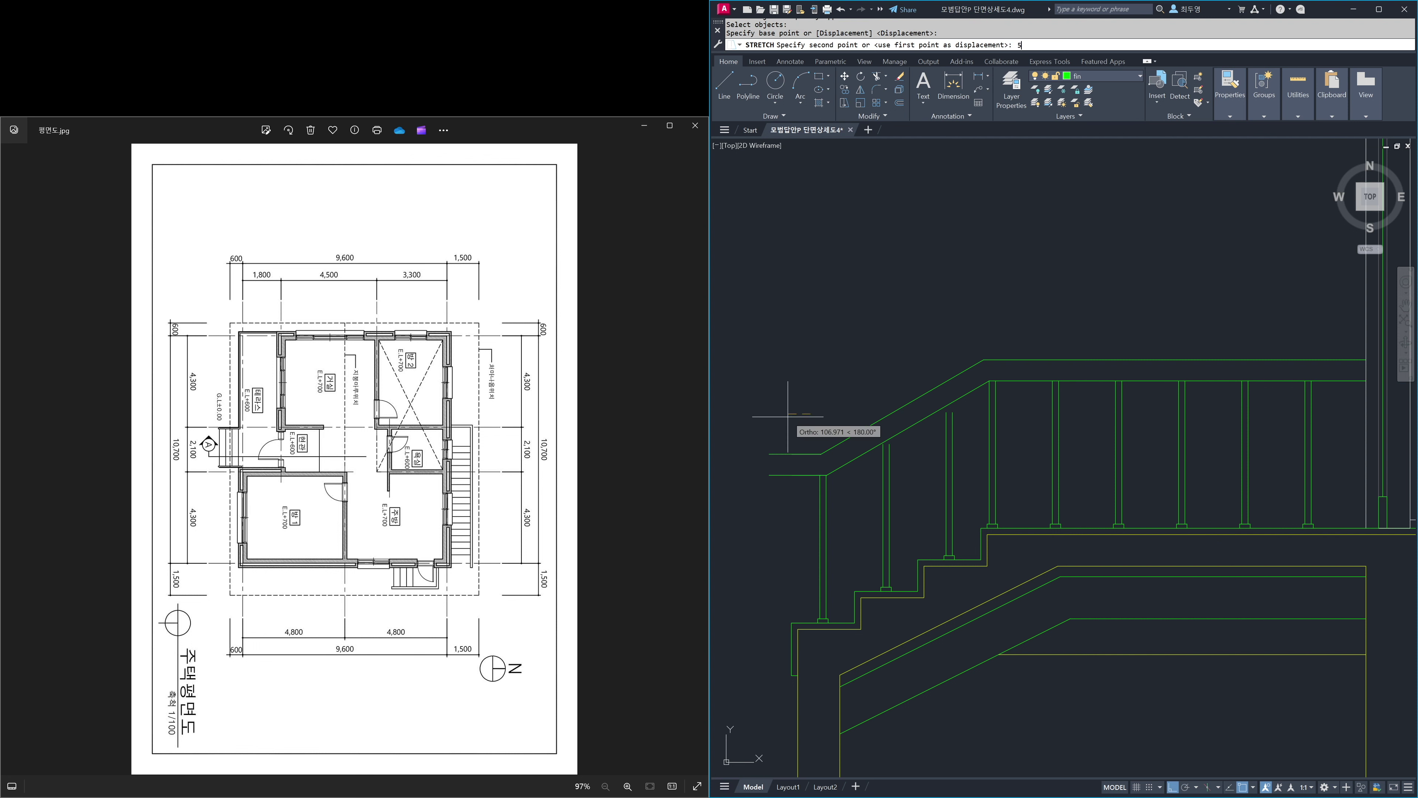
{"action": "type", "text": "0"}
{"action": "key", "text": "Return"}
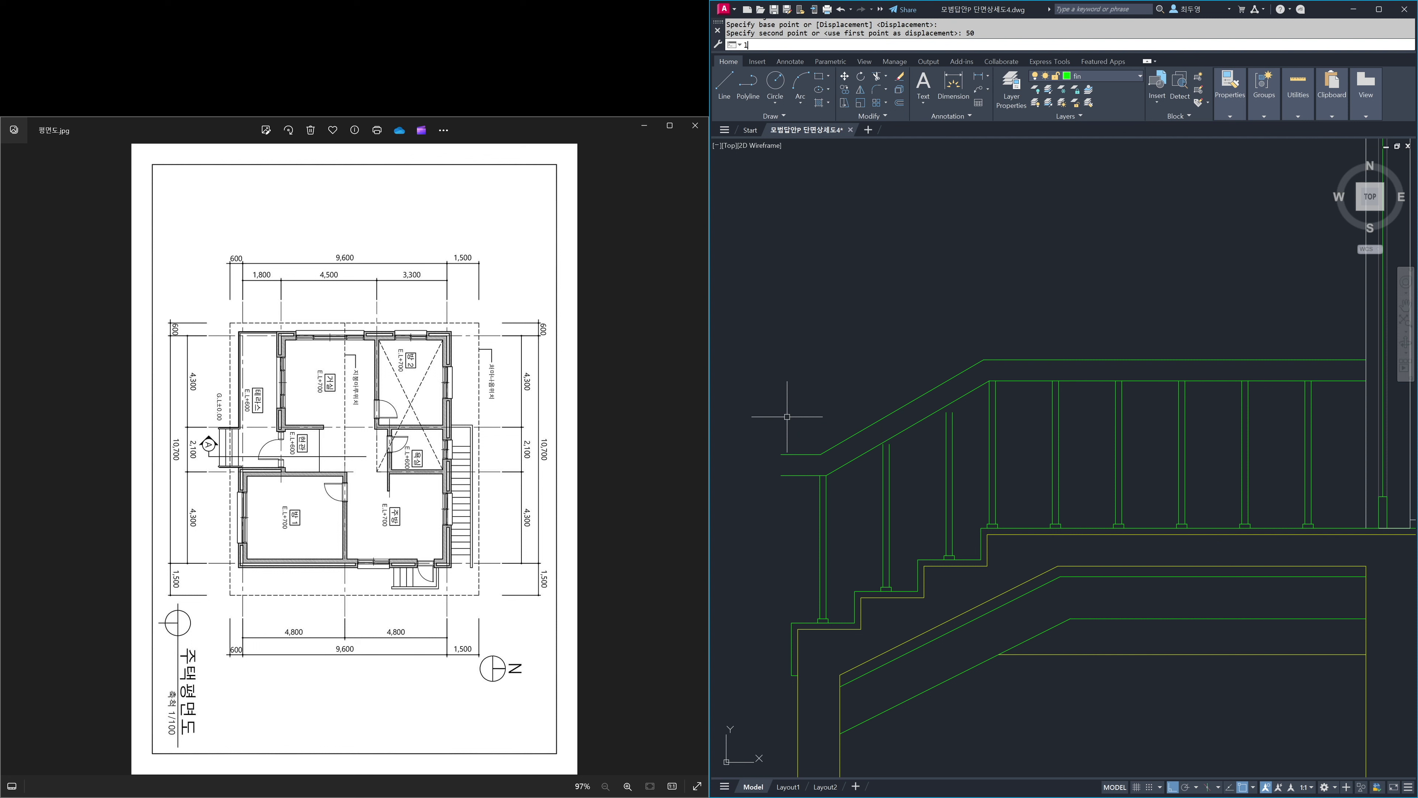
- Close the handrail's free lower end with a vertical line between its two edges
{"action": "type", "text": "l"}
{"action": "key", "text": "Return"}
{"action": "left_click", "coordinate": [781, 453]}
{"action": "left_click", "coordinate": [781, 474]}
{"action": "key", "text": "Return"}
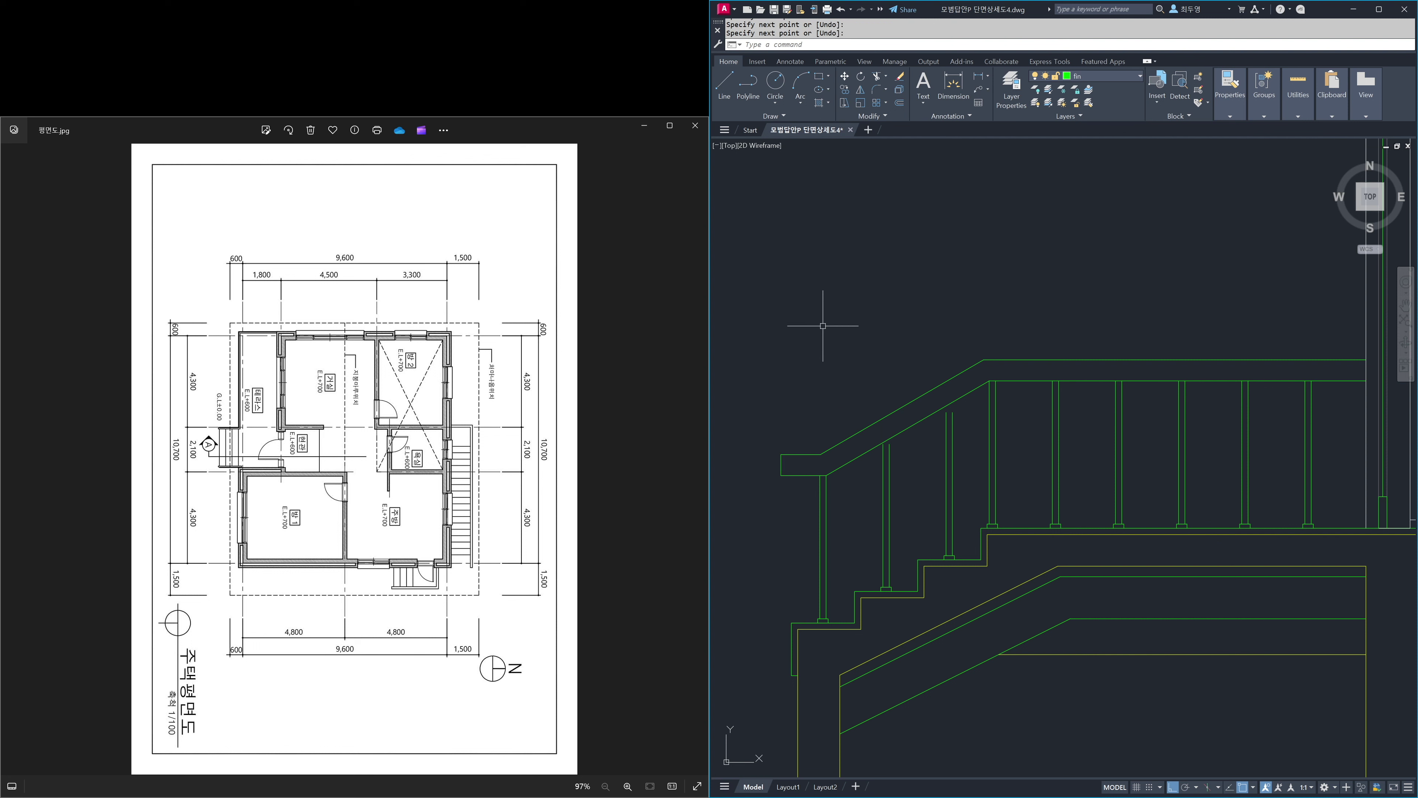
- Extend the balusters on the two middle treads up to the sloped lower handrail line
{"action": "type", "text": "z"}
{"action": "key", "text": "Return"}
{"action": "left_click", "coordinate": [839, 344]}
{"action": "left_click", "coordinate": [994, 496]}
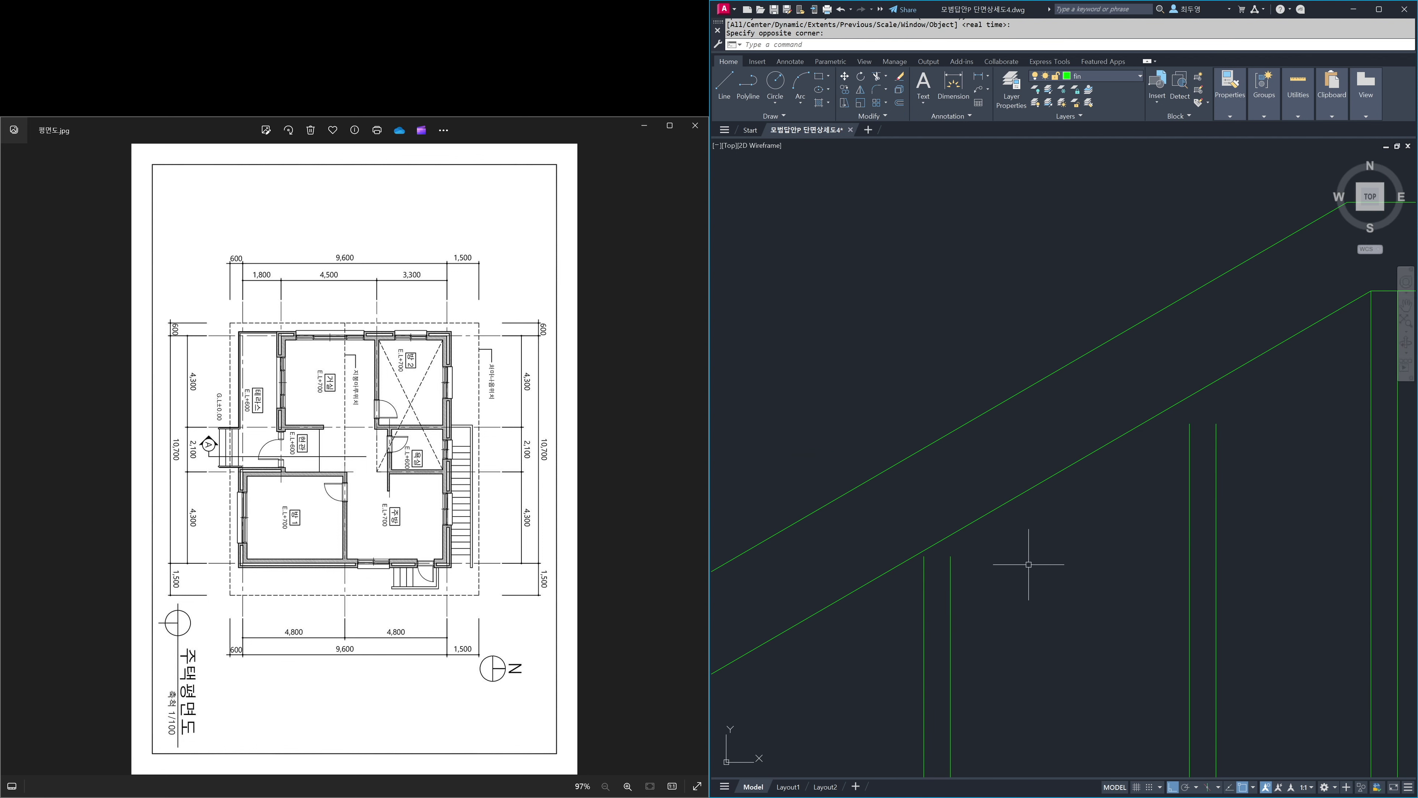
{"action": "type", "text": "ex"}
{"action": "key", "text": "Return"}
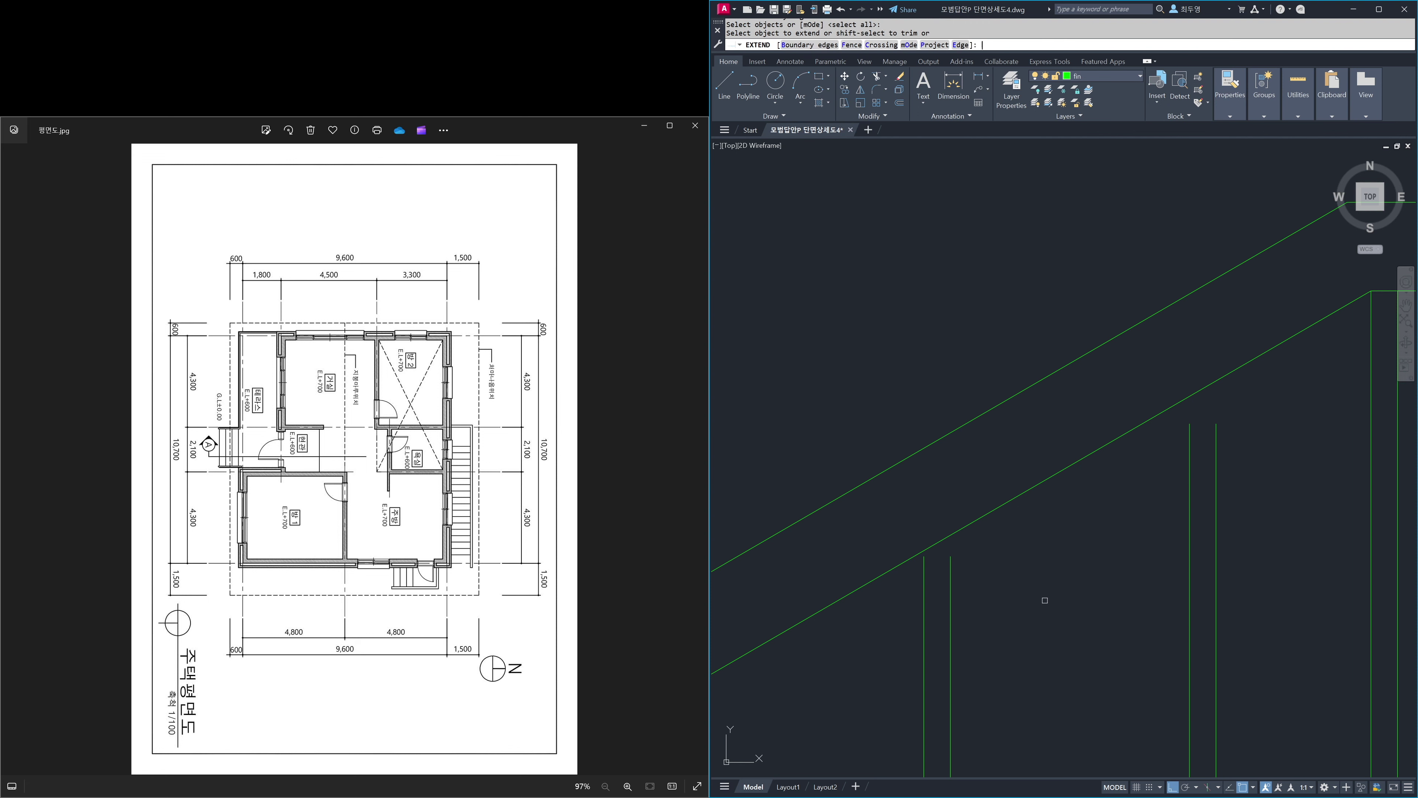
{"action": "left_click", "coordinate": [1257, 617]}
{"action": "left_click", "coordinate": [919, 593]}
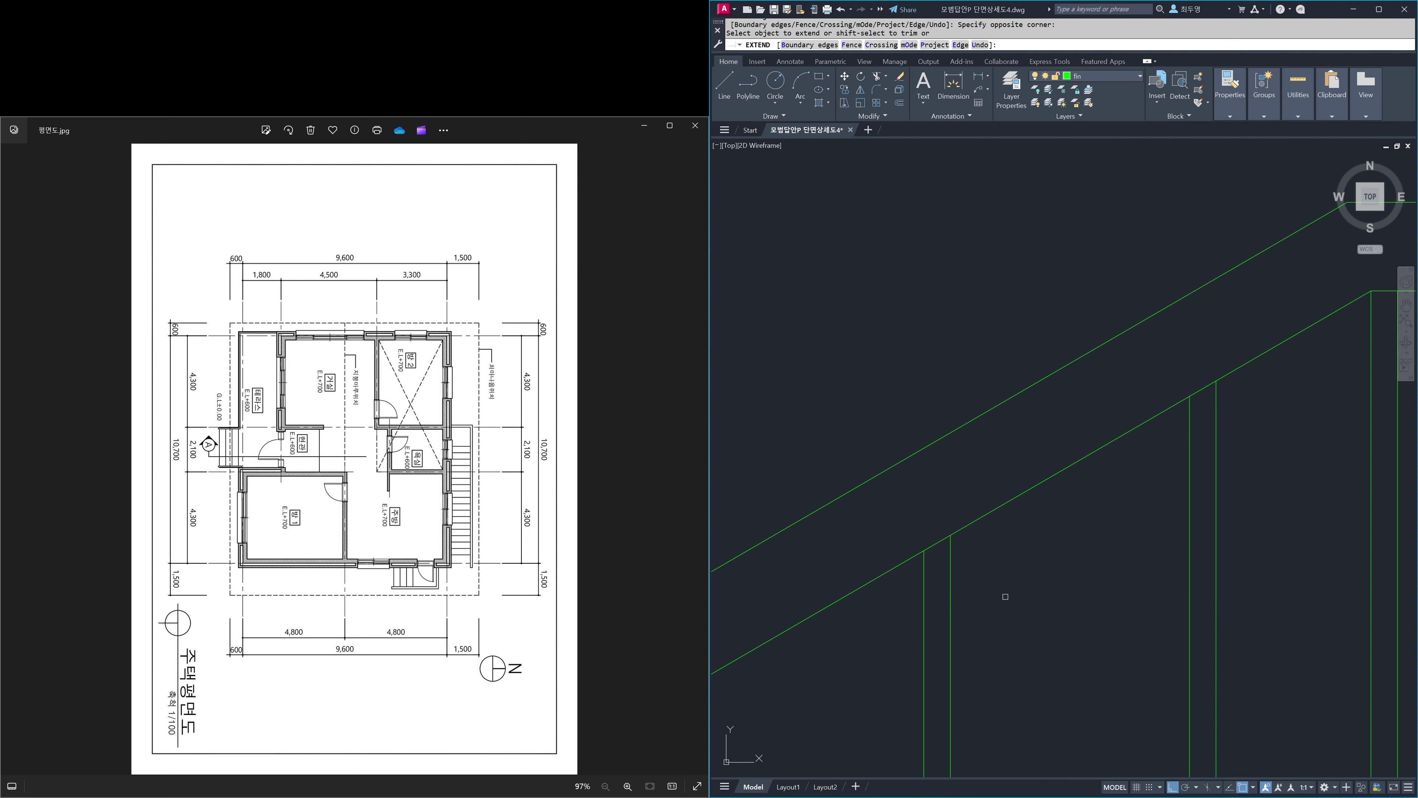
{"action": "key", "text": "Return"}
{"action": "type", "text": "z"}
{"action": "key", "text": "Return"}
{"action": "type", "text": "p"}
{"action": "key", "text": "Return"}
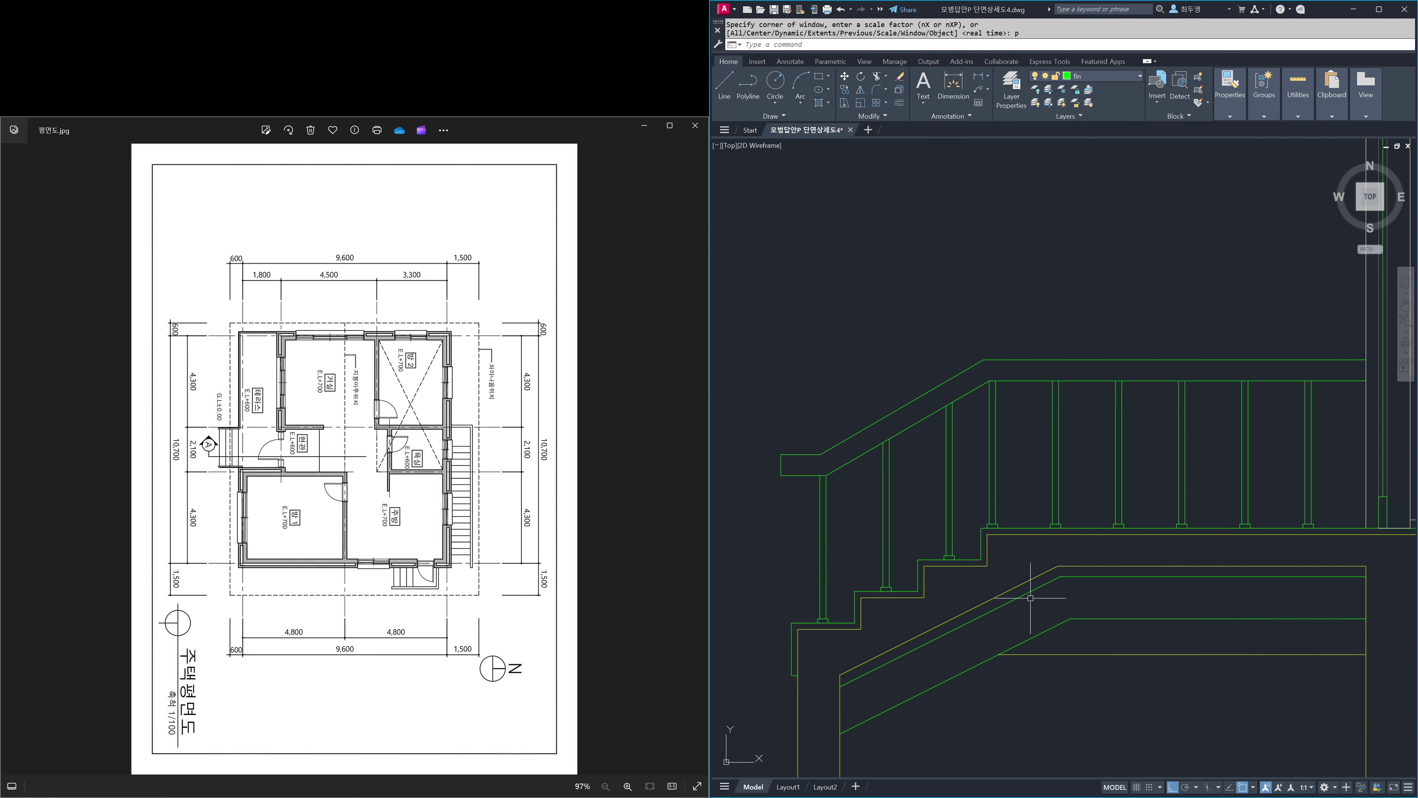
{"action": "type", "text": "z"}
{"action": "key", "text": "Return"}
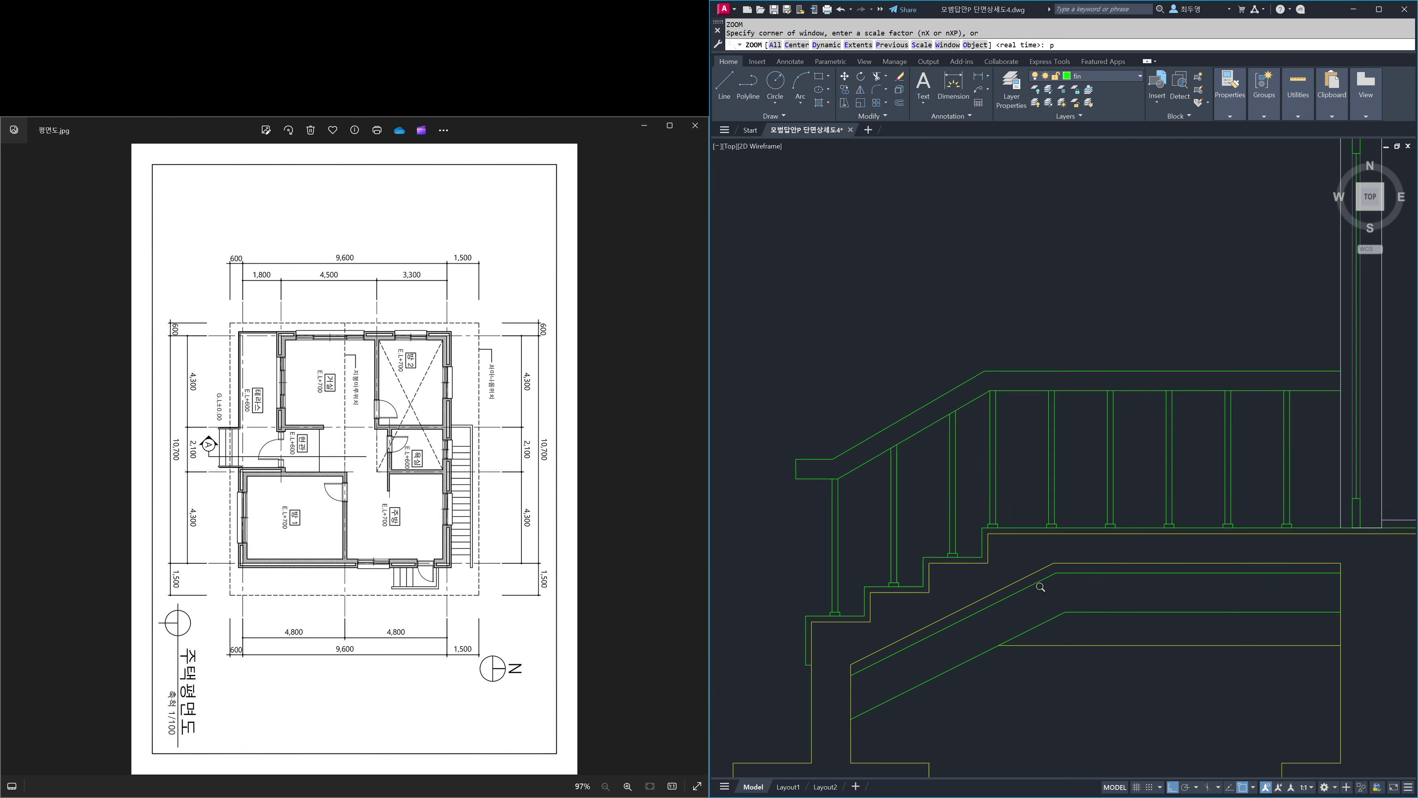
- Return to the view of the whole section drawing and thaw the cen layer
{"action": "type", "text": "p"}
{"action": "key", "text": "Return"}
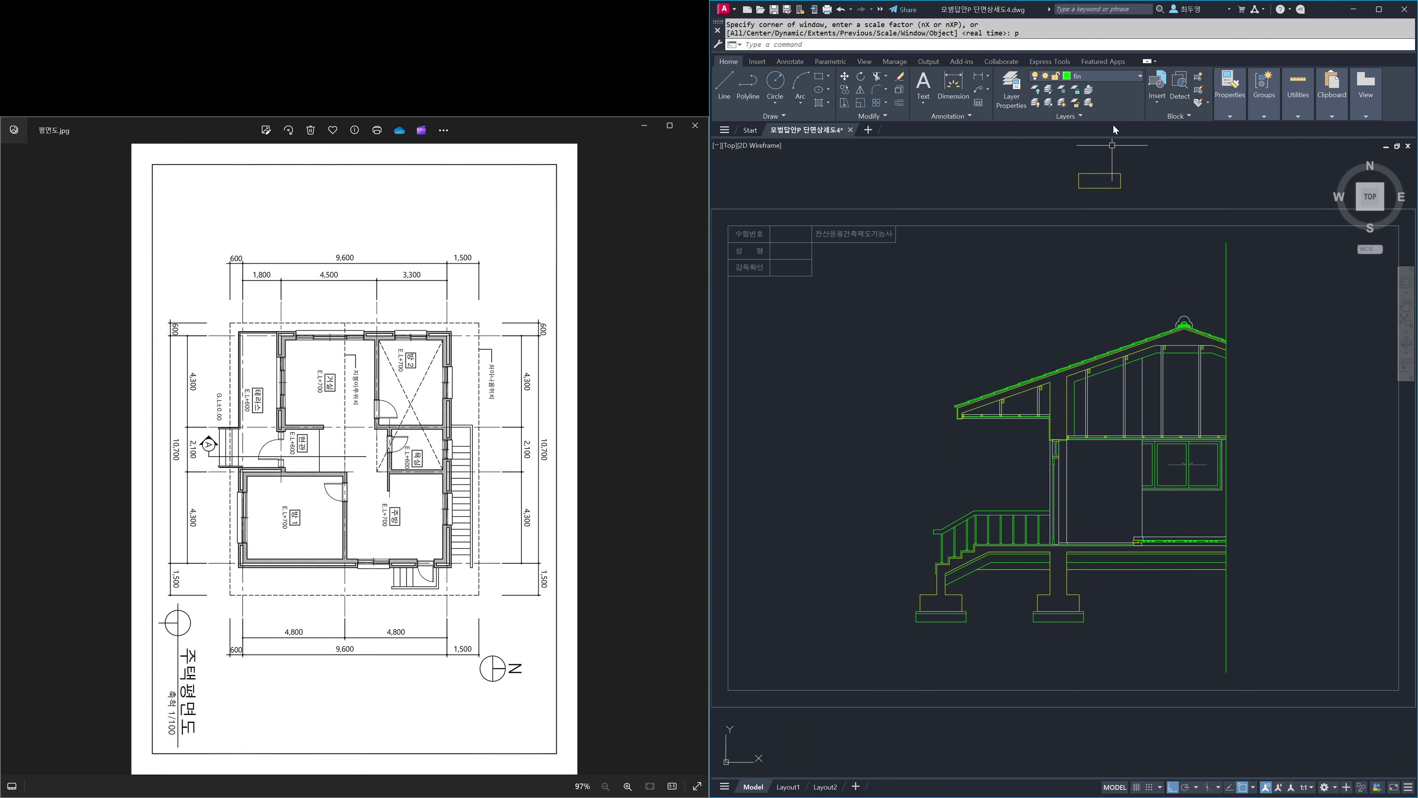
{"action": "left_click", "coordinate": [1111, 81]}
{"action": "left_click", "coordinate": [1047, 104]}
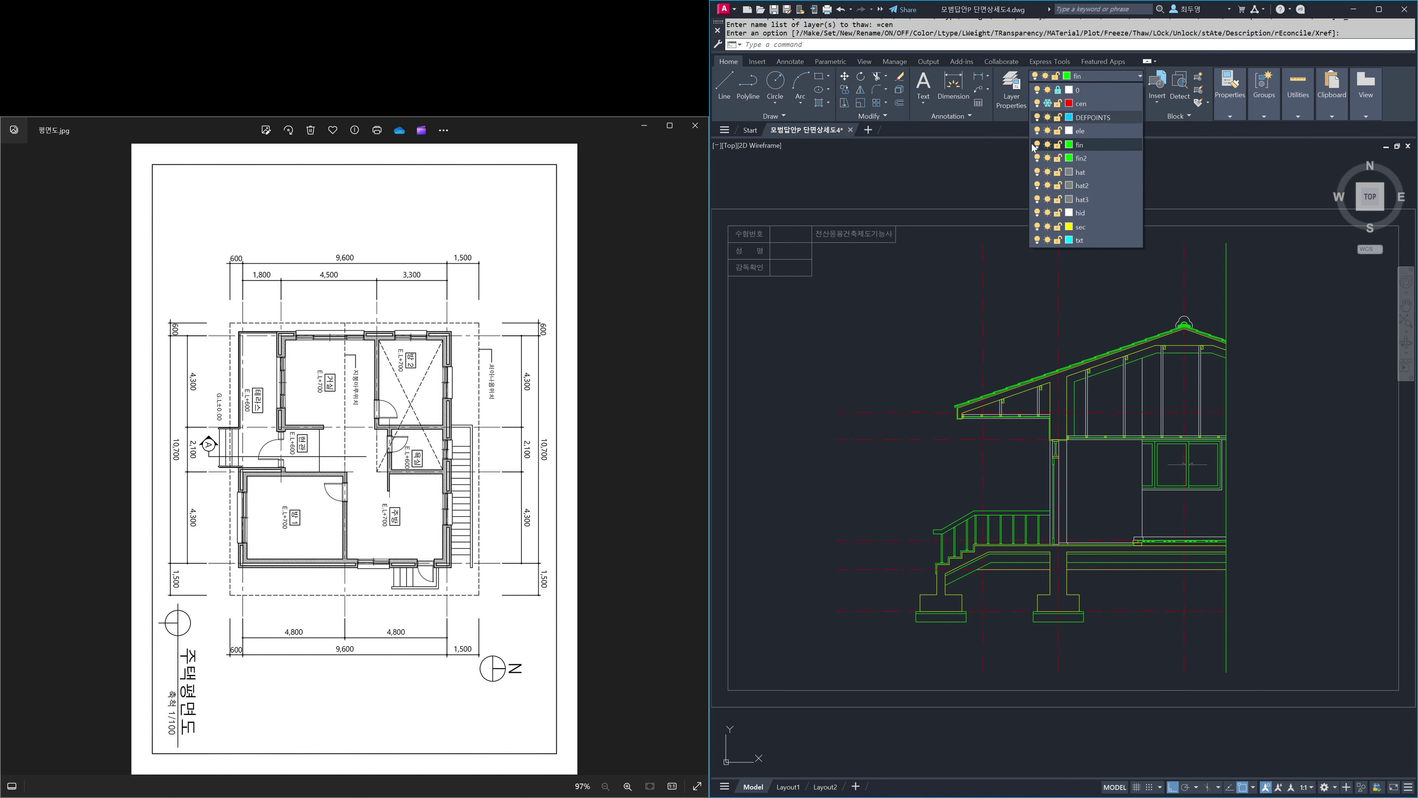
{"action": "left_click", "coordinate": [931, 304]}
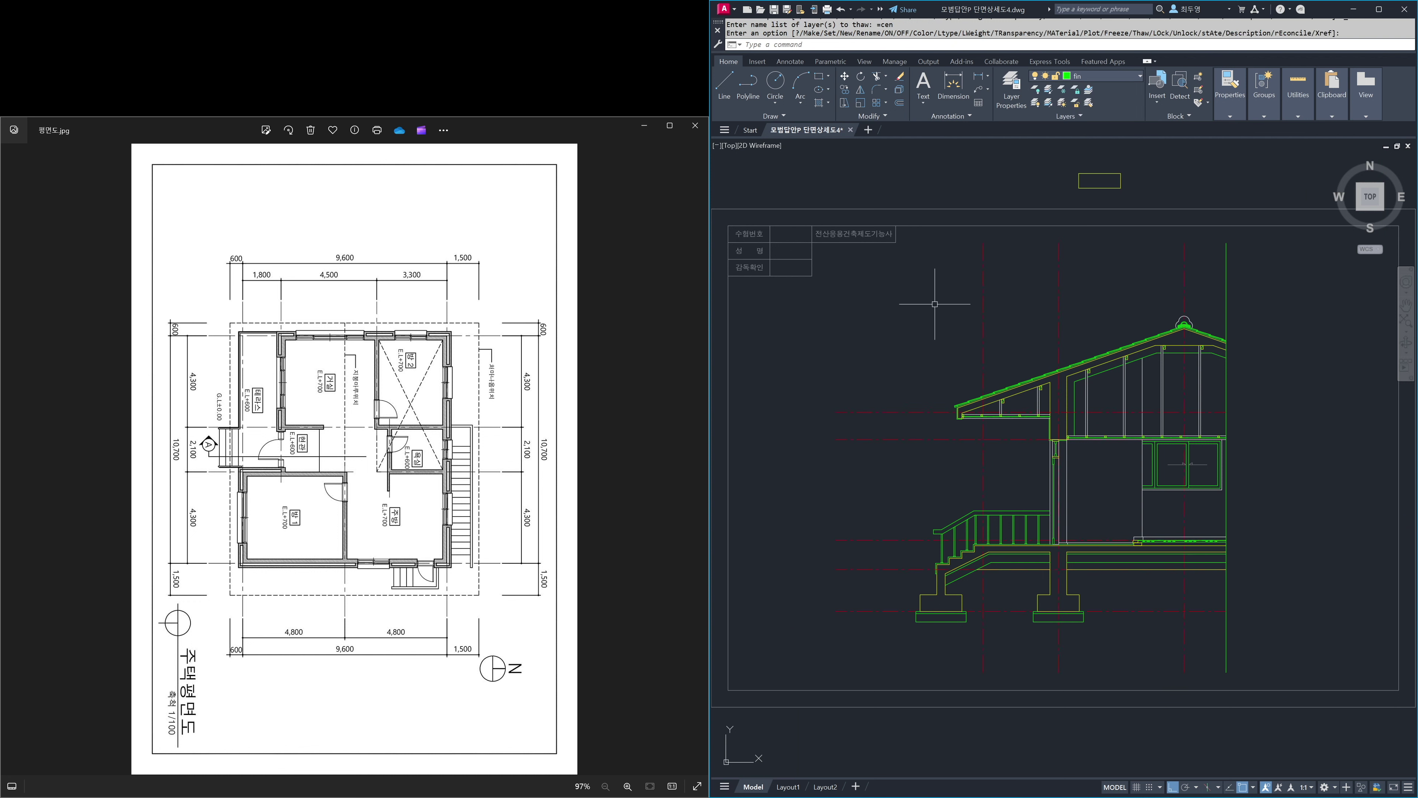
- Switch to the image viewer and display the reference section A부분 단면상세도.jpg, then return to the drawing
{"action": "left_click", "coordinate": [508, 490]}
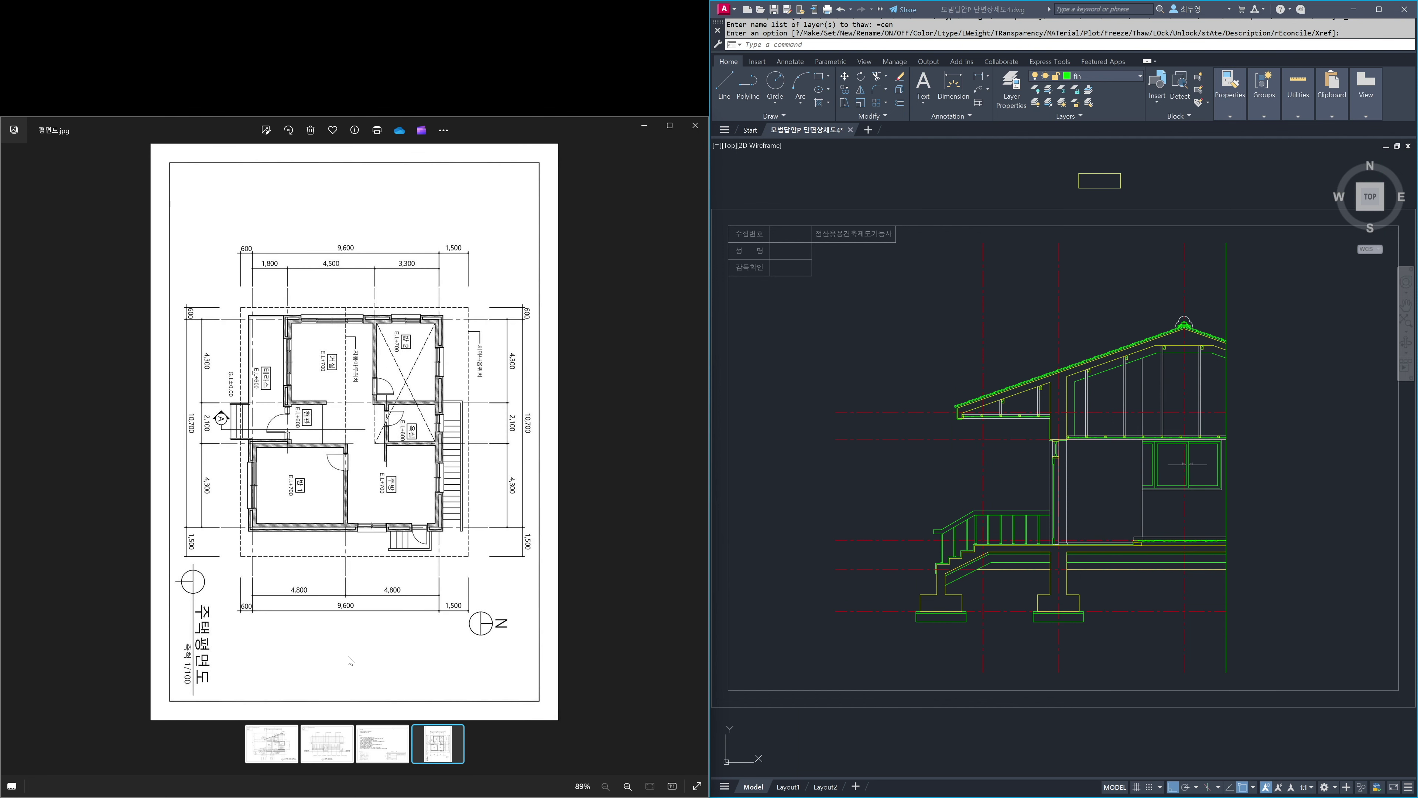
{"action": "left_click", "coordinate": [271, 744]}
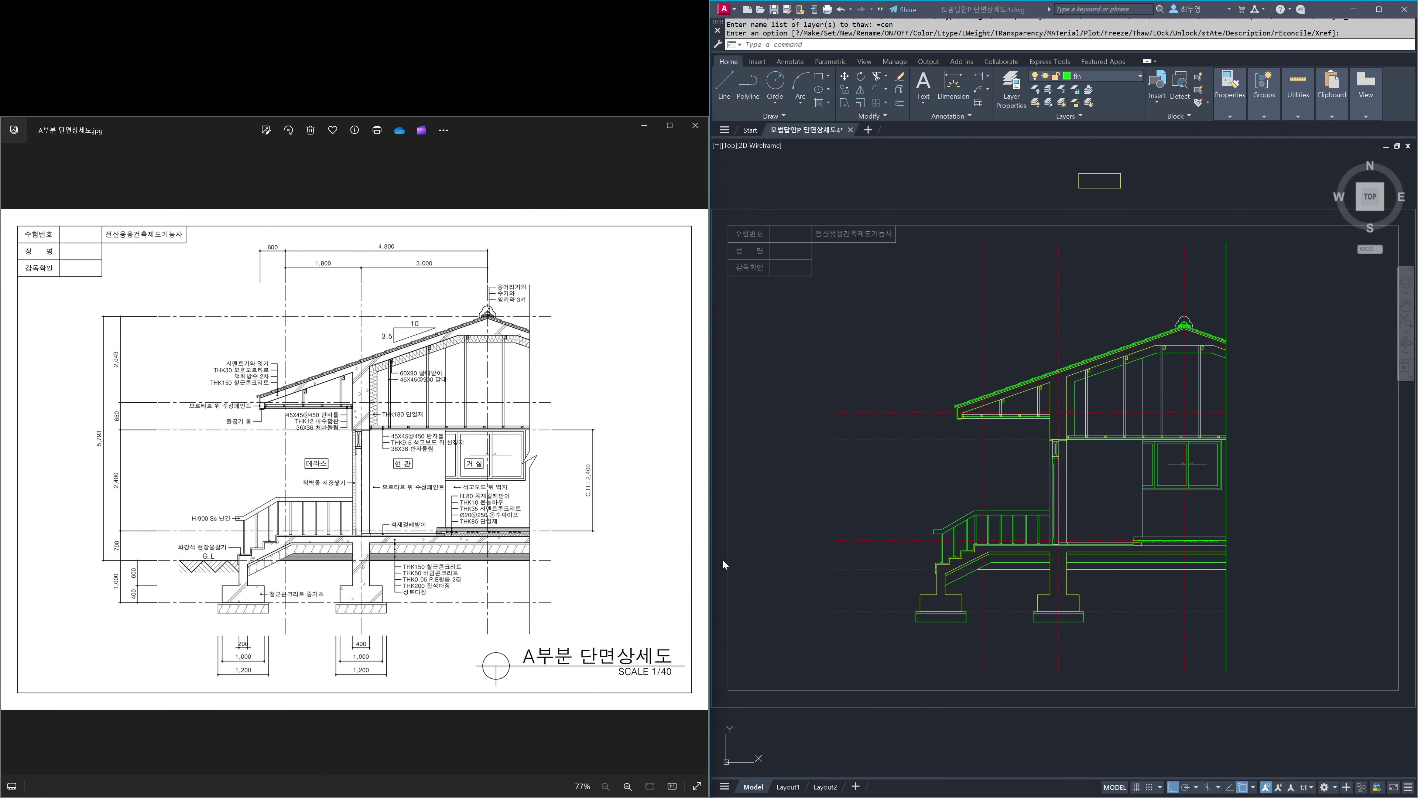
{"action": "left_click", "coordinate": [779, 524]}
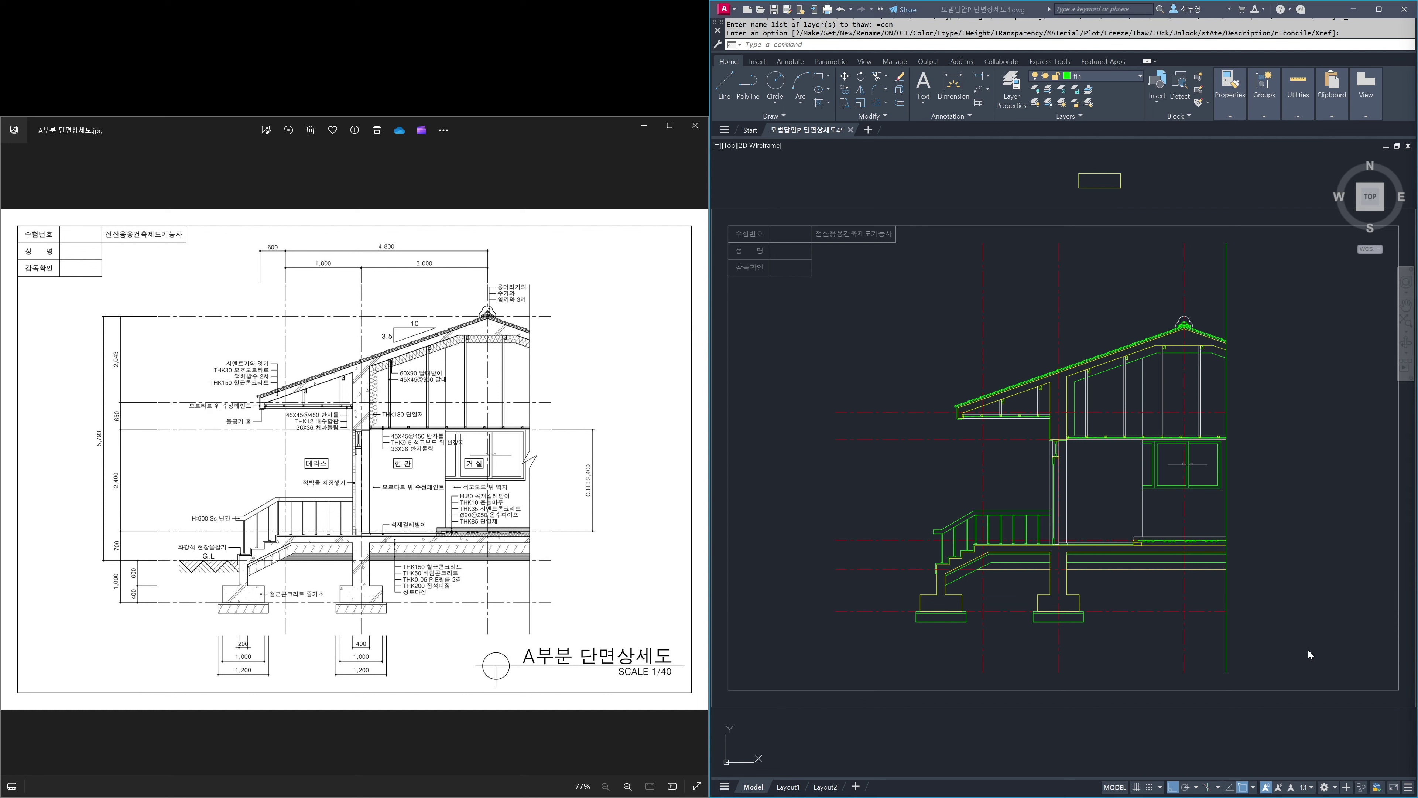
{"action": "left_click", "coordinate": [1031, 582]}
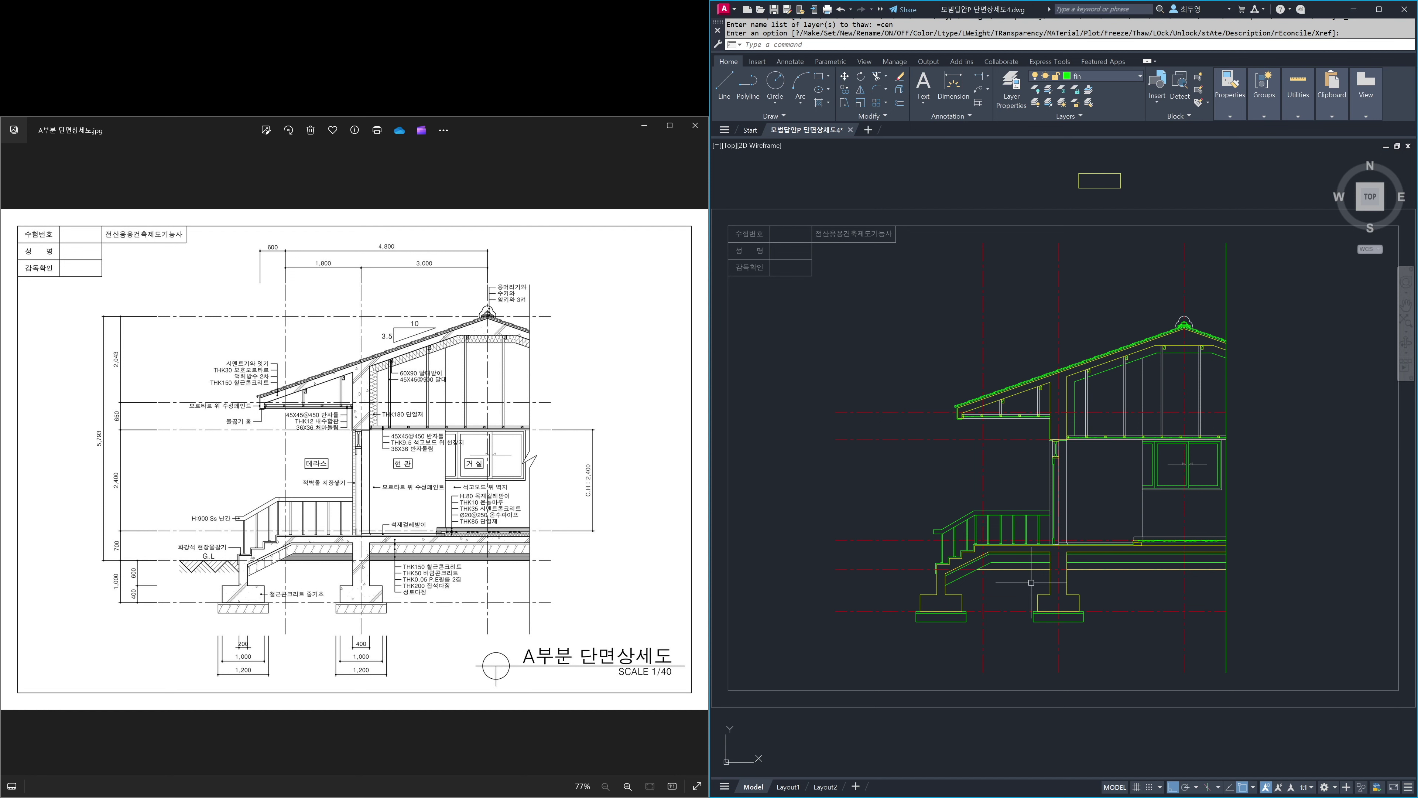
- Freeze the cen layer while working close up on the entrance stairs
{"action": "type", "text": "z"}
{"action": "key", "text": "Return"}
{"action": "left_click", "coordinate": [923, 489]}
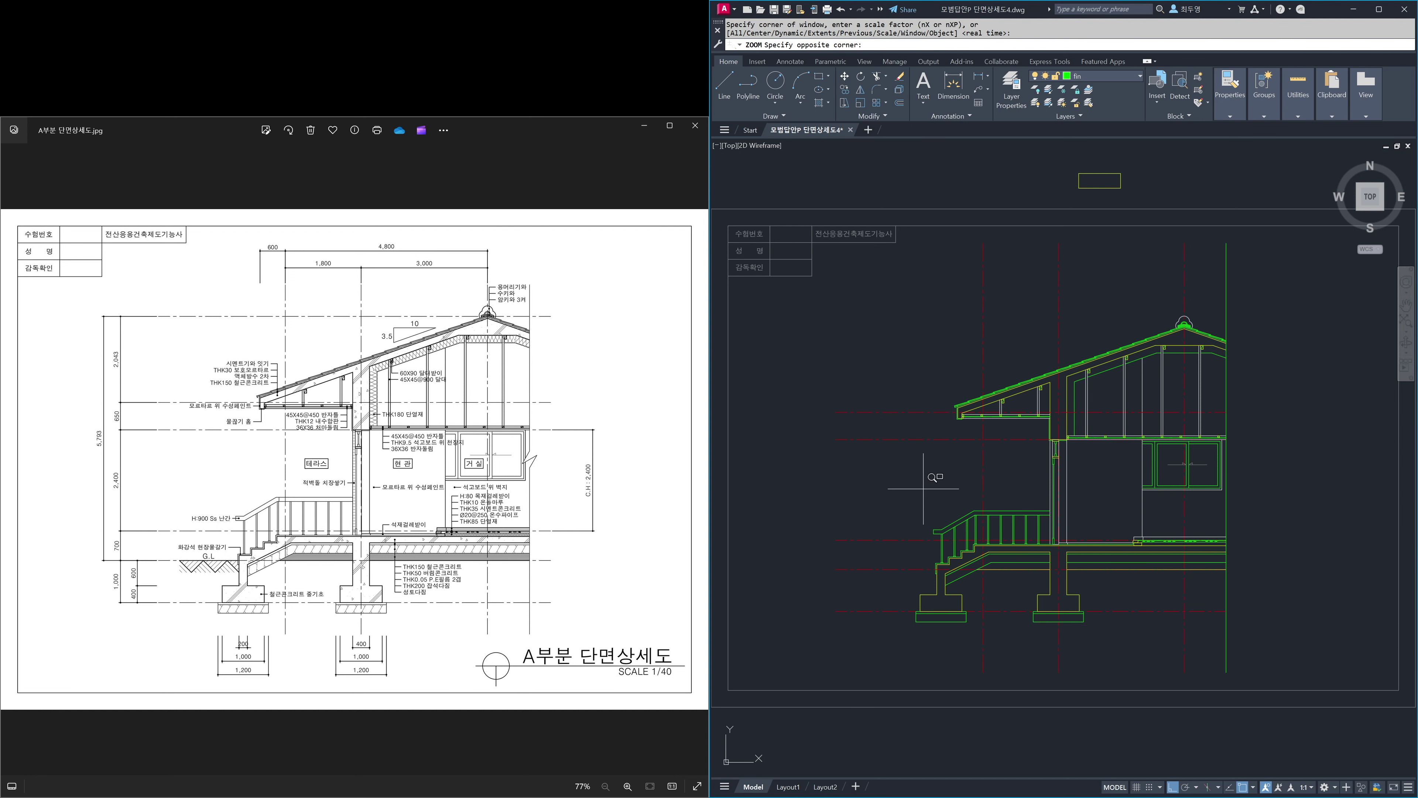
{"action": "left_click", "coordinate": [1058, 633]}
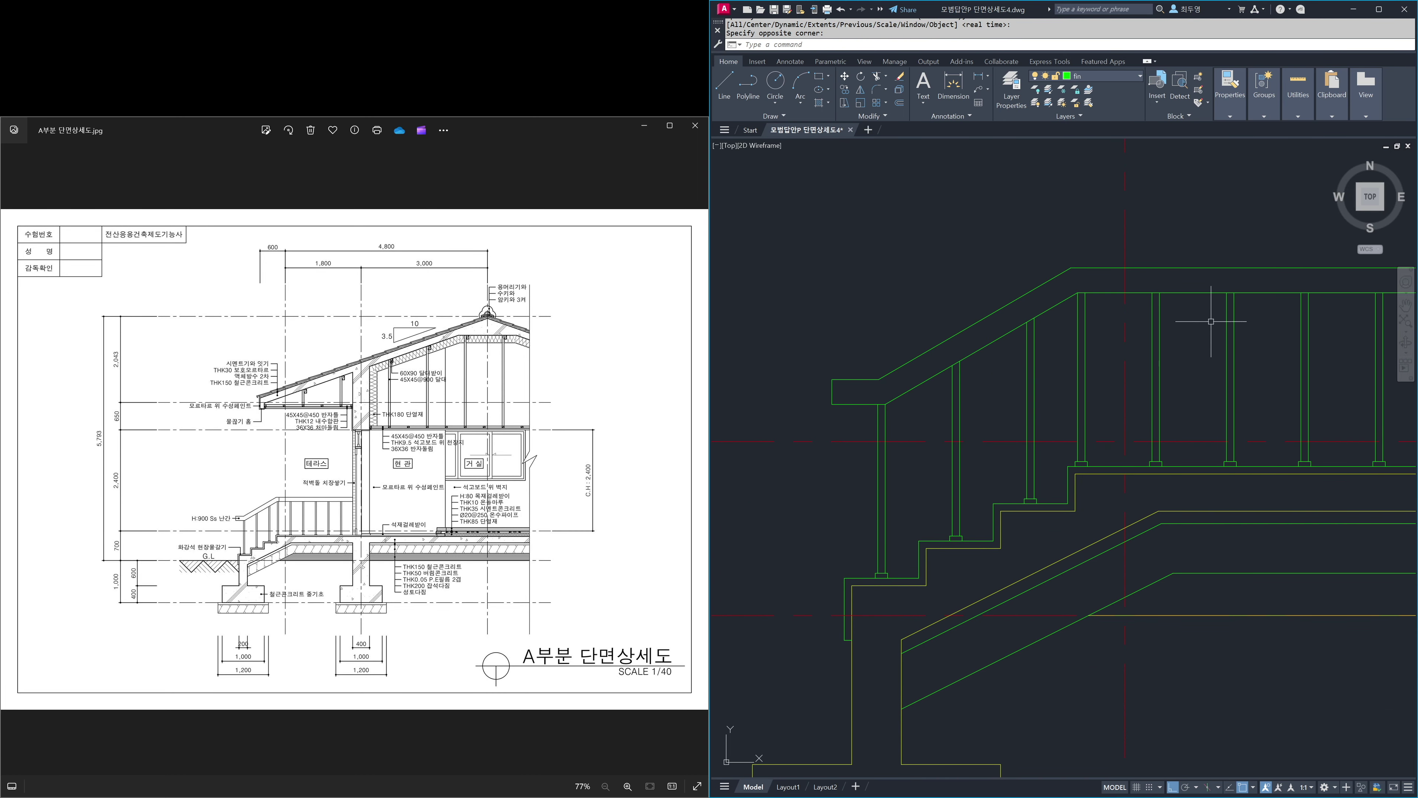
{"action": "left_click", "coordinate": [1137, 79]}
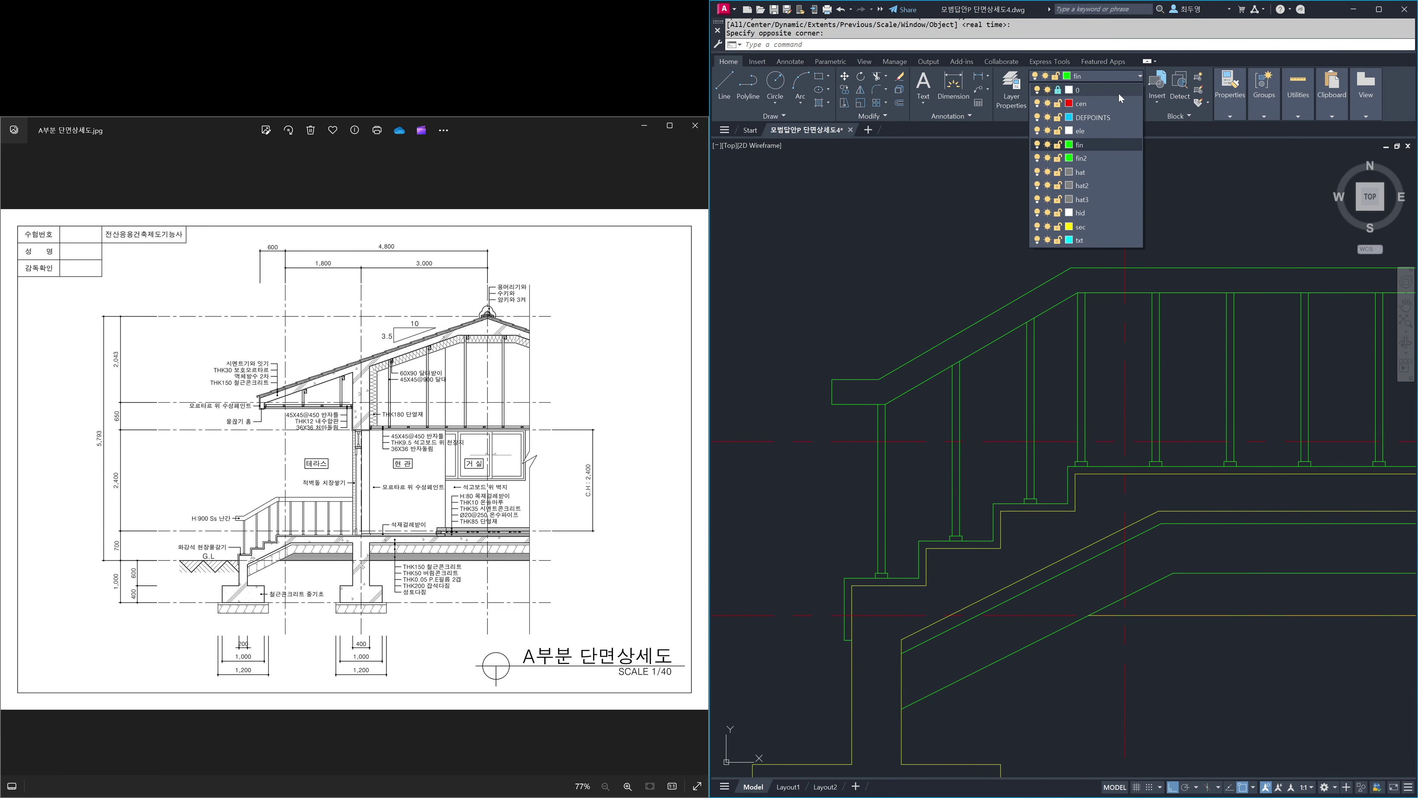
{"action": "left_click", "coordinate": [1048, 103]}
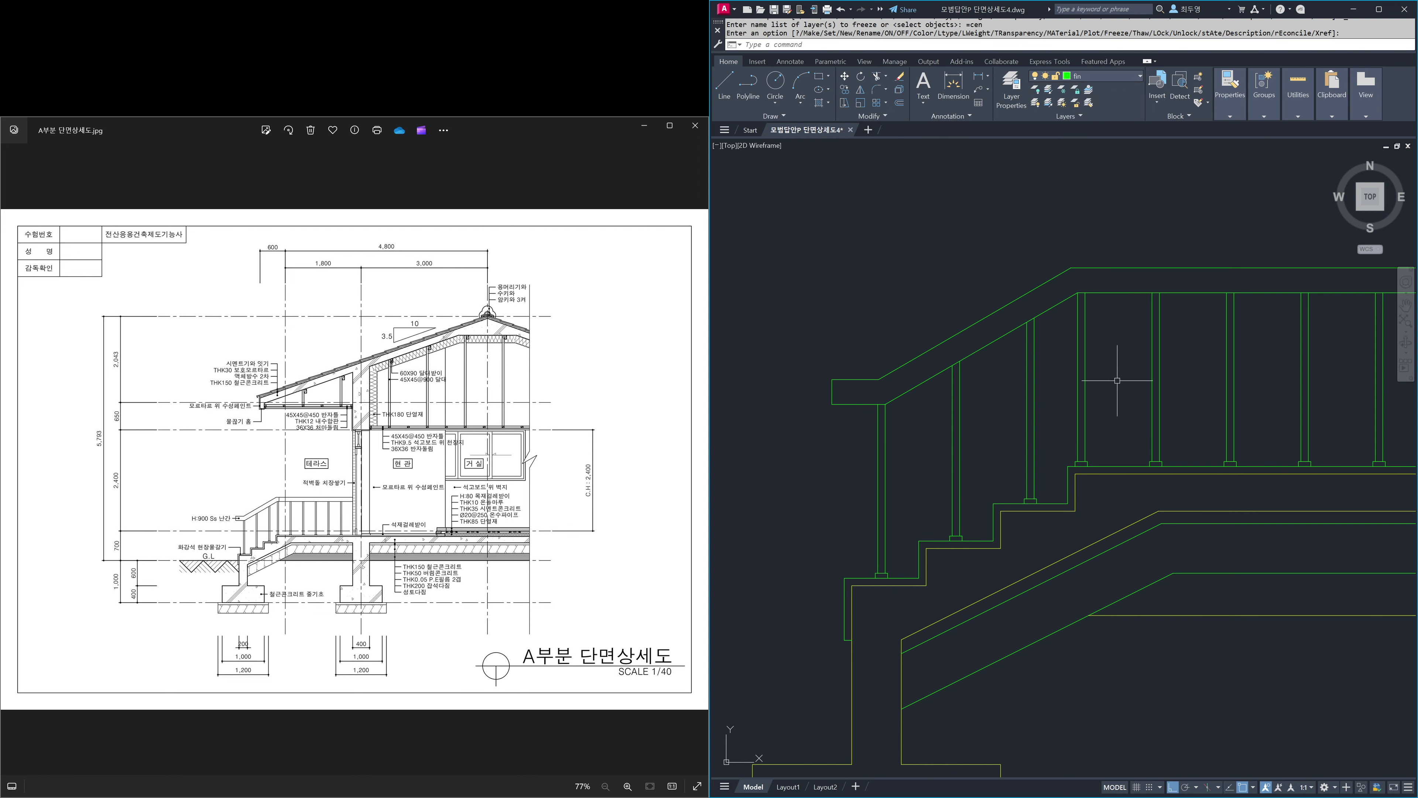
- Draw a vertical line from the base of the landing's first baluster up past the handrail
{"action": "key", "text": "Return"}
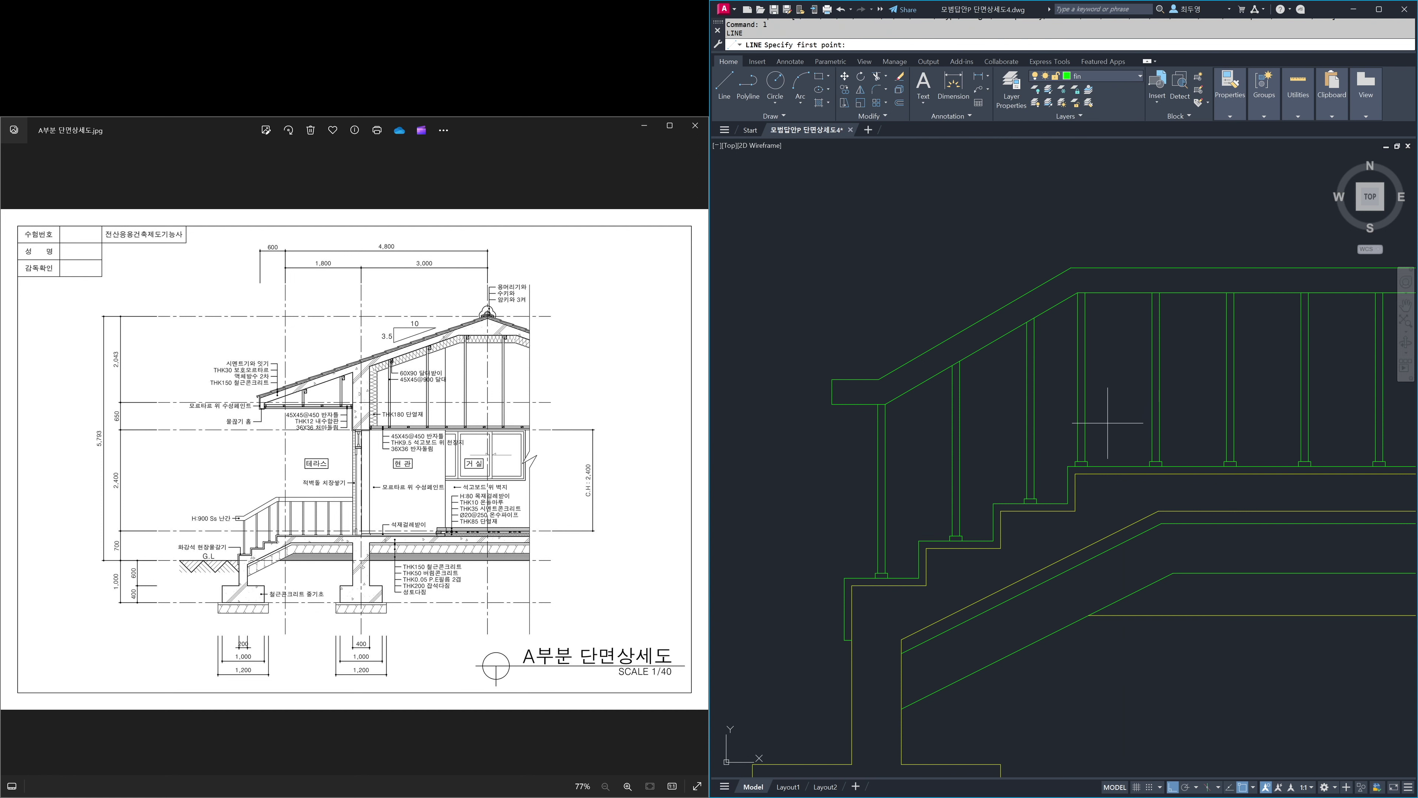
{"action": "left_click", "coordinate": [1089, 460]}
{"action": "left_click", "coordinate": [1138, 206]}
{"action": "key", "text": "Return"}
- Trim the vertical line against both horizontal handrail edges, keeping only the piece between them
{"action": "type", "text": "tr"}
{"action": "key", "text": "Return"}
{"action": "left_click", "coordinate": [1117, 340]}
{"action": "left_click", "coordinate": [1109, 257]}
{"action": "key", "text": "Return"}
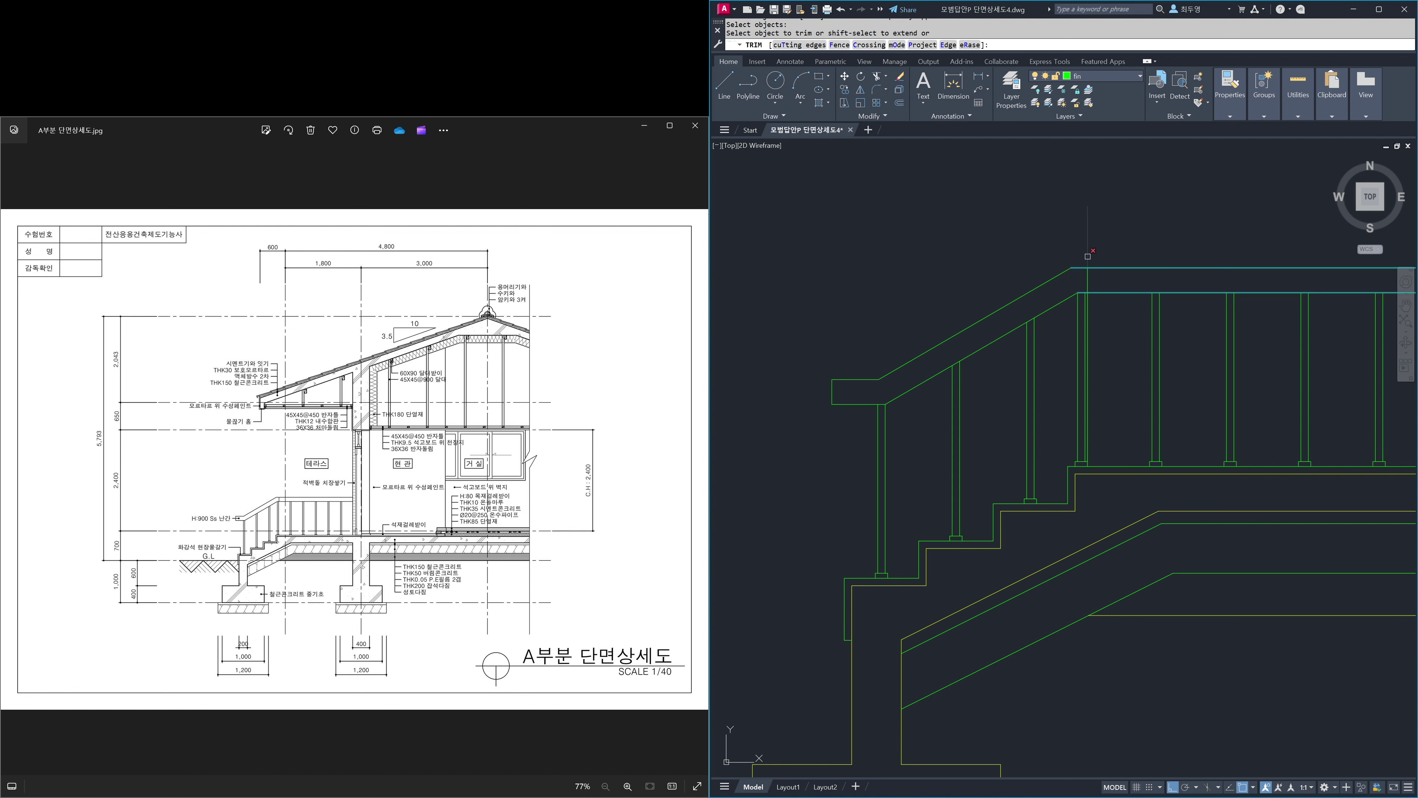
{"action": "left_click", "coordinate": [1088, 301]}
{"action": "left_click", "coordinate": [1088, 240]}
{"action": "key", "text": "Return"}
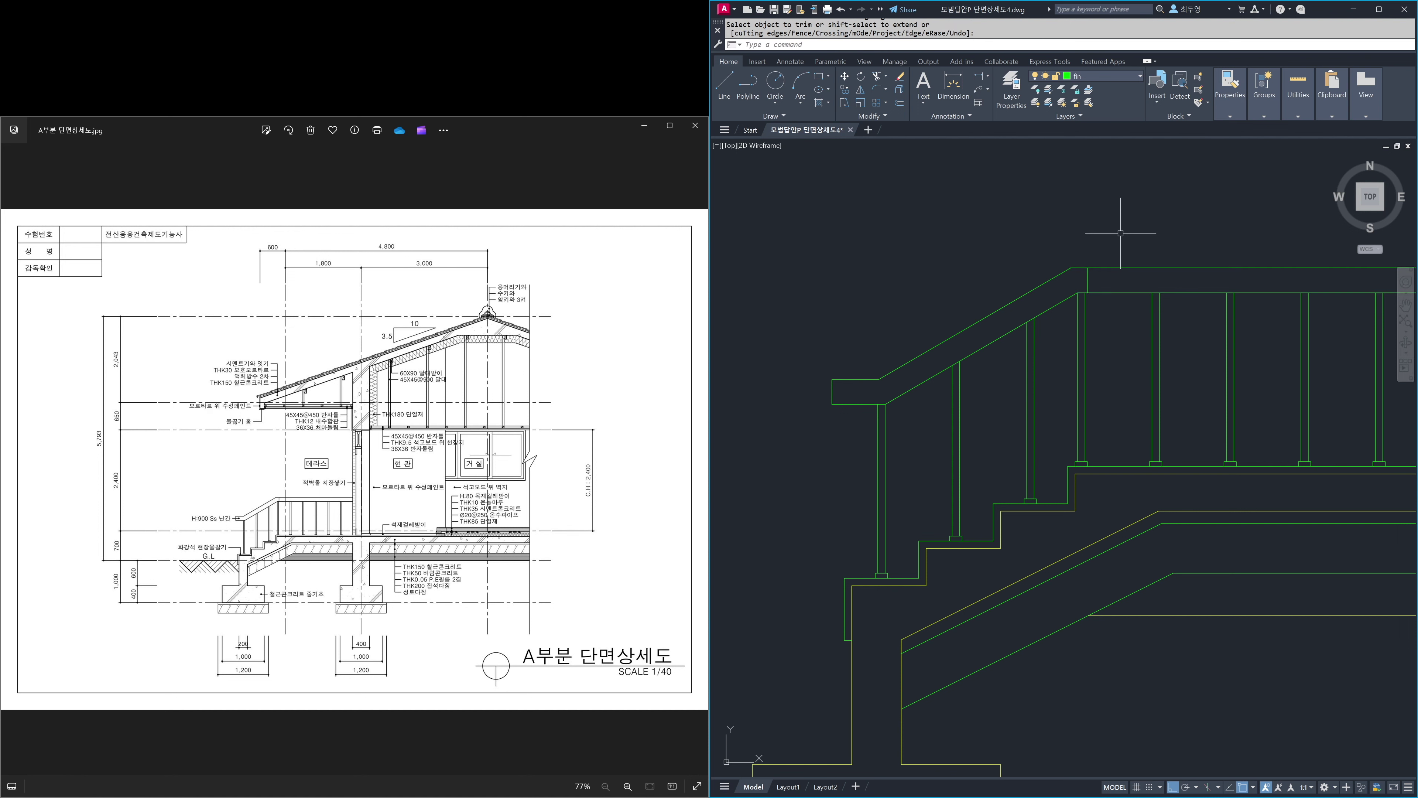
- Thaw the cen layer and make sec the current layer
{"action": "type", "text": "z"}
{"action": "key", "text": "Return"}
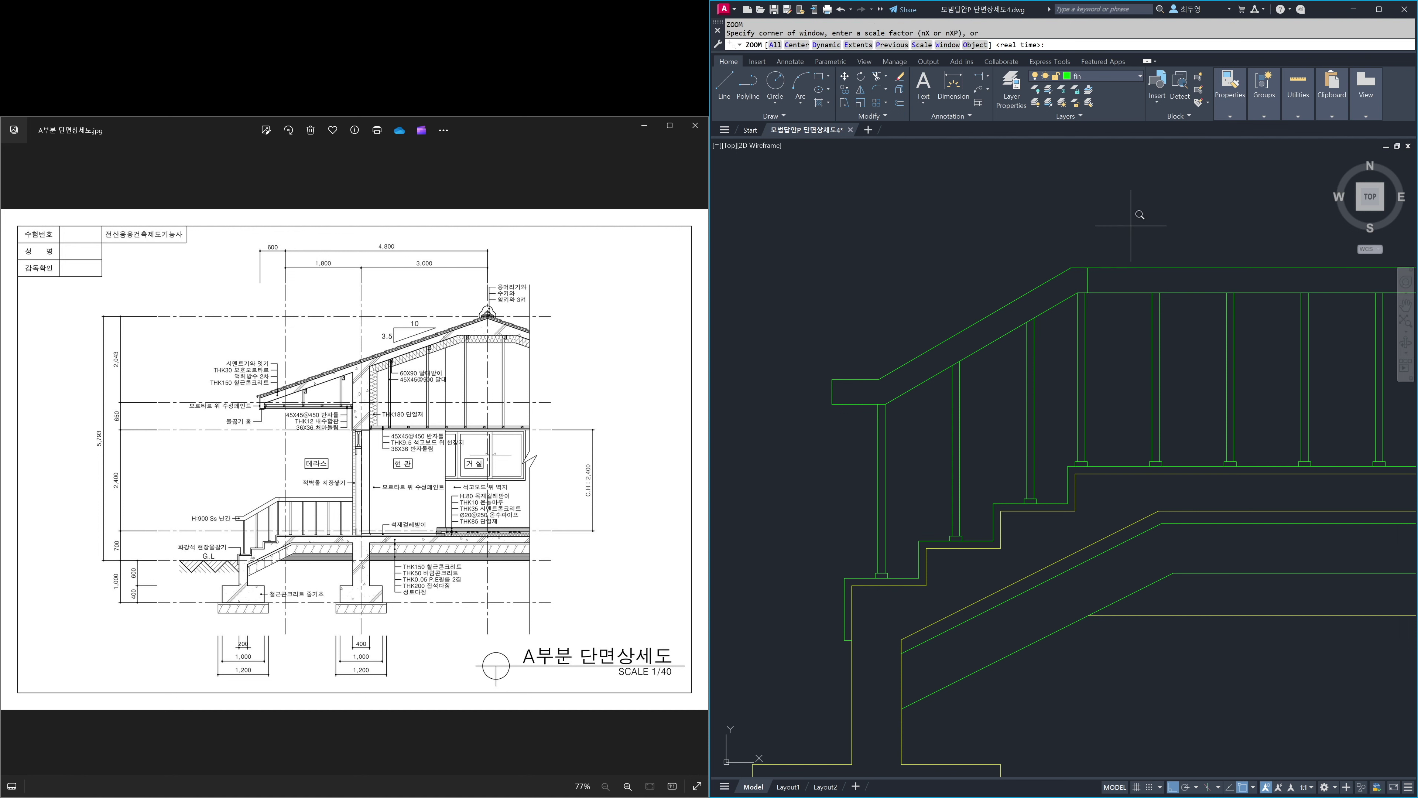
{"action": "type", "text": "p"}
{"action": "key", "text": "Return"}
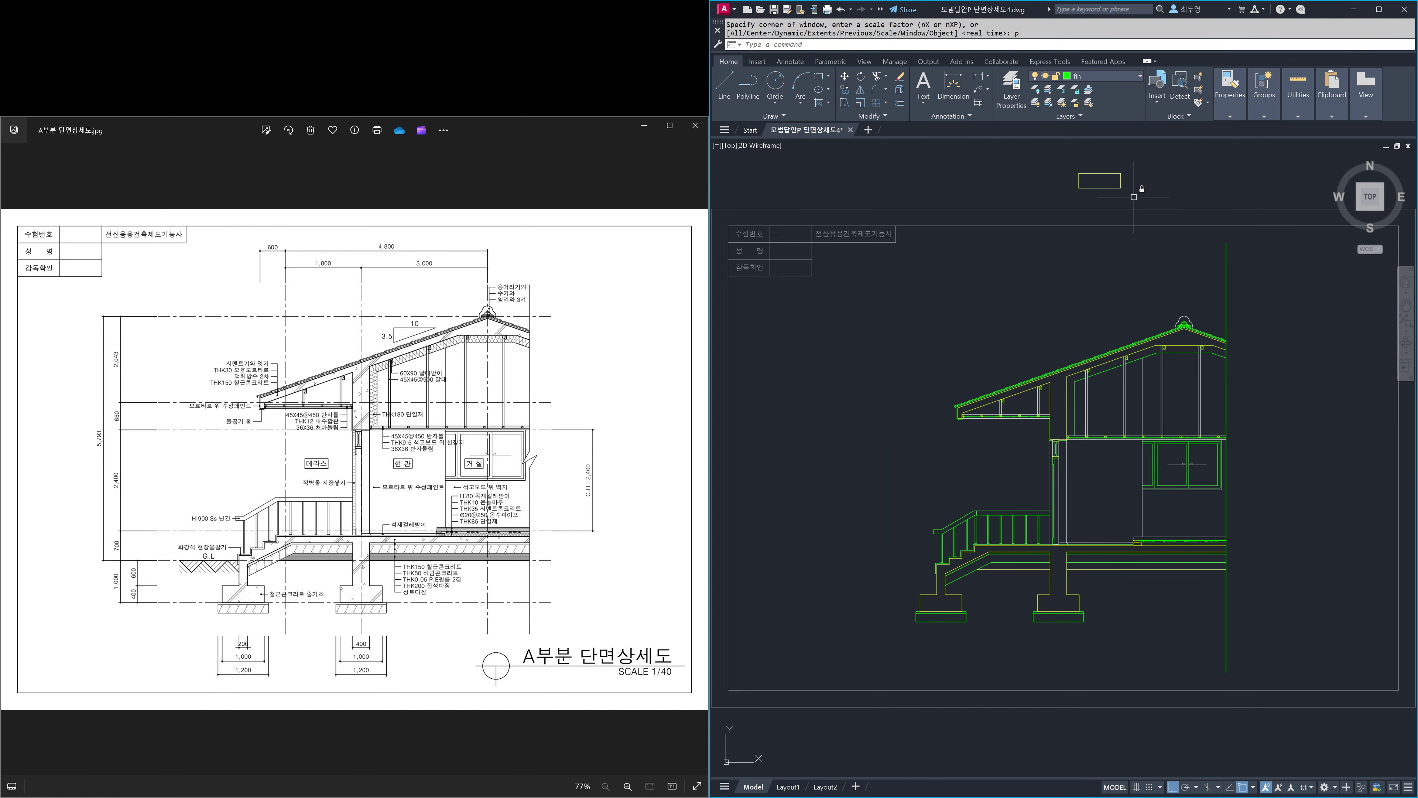
{"action": "left_click", "coordinate": [1130, 78]}
{"action": "left_click", "coordinate": [1047, 103]}
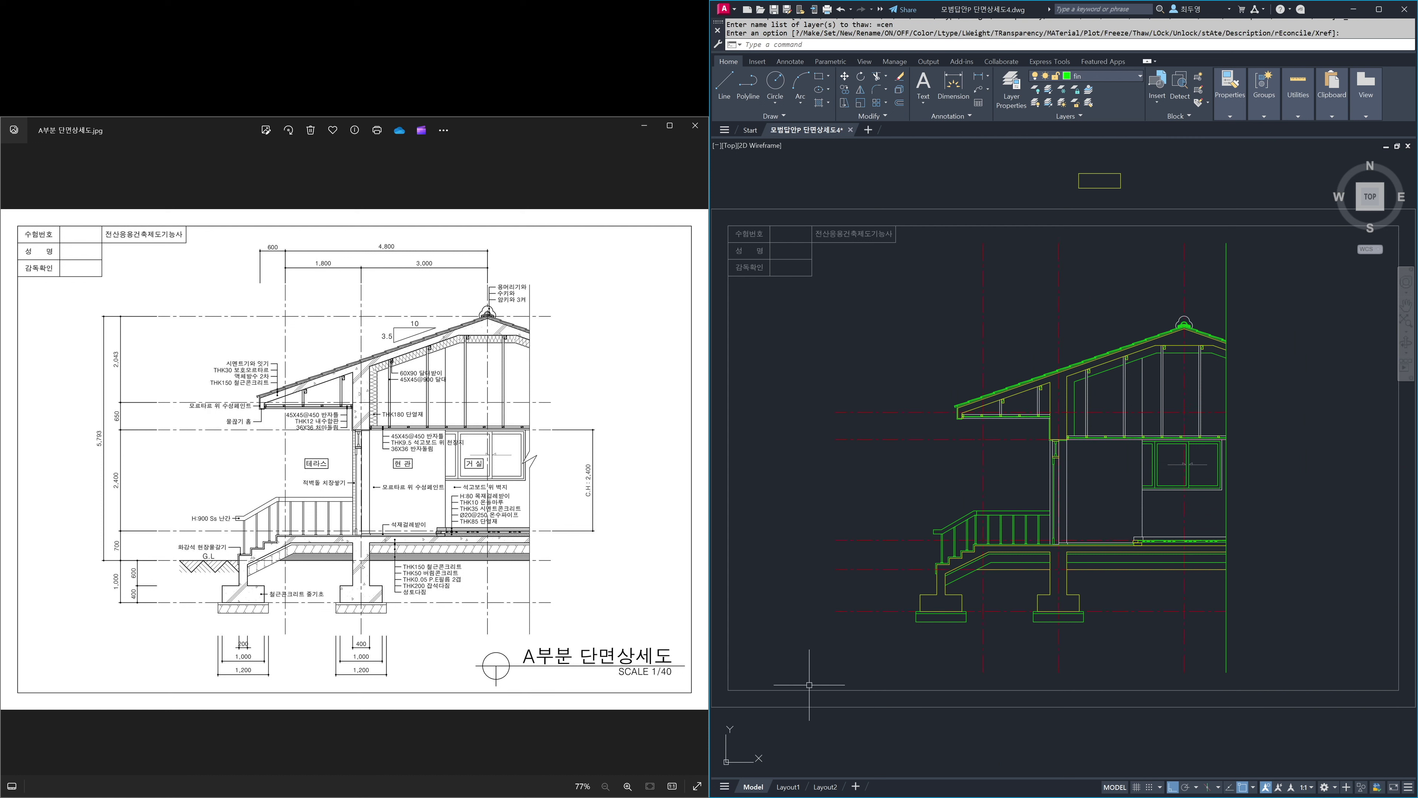
{"action": "left_click", "coordinate": [1118, 81]}
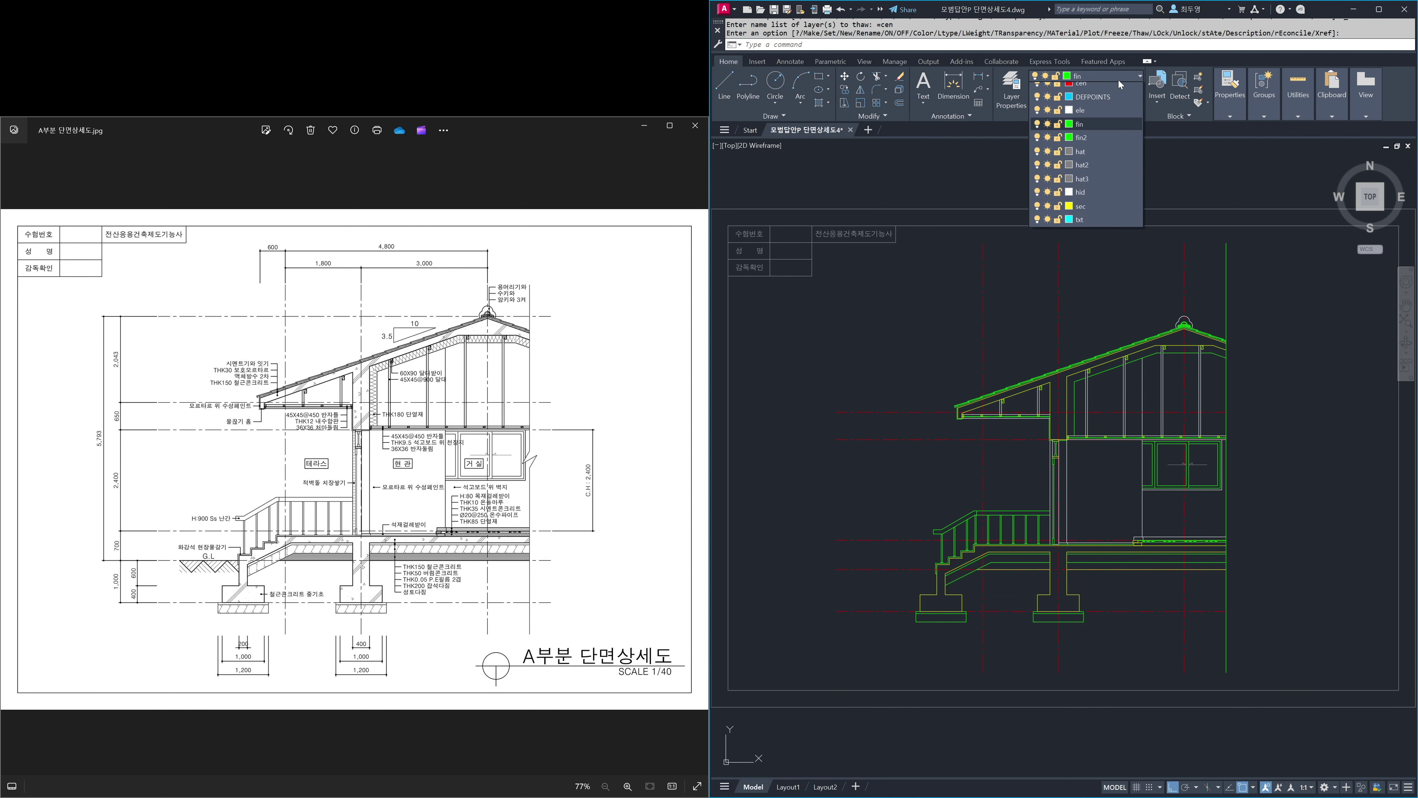
{"action": "left_click", "coordinate": [1098, 229]}
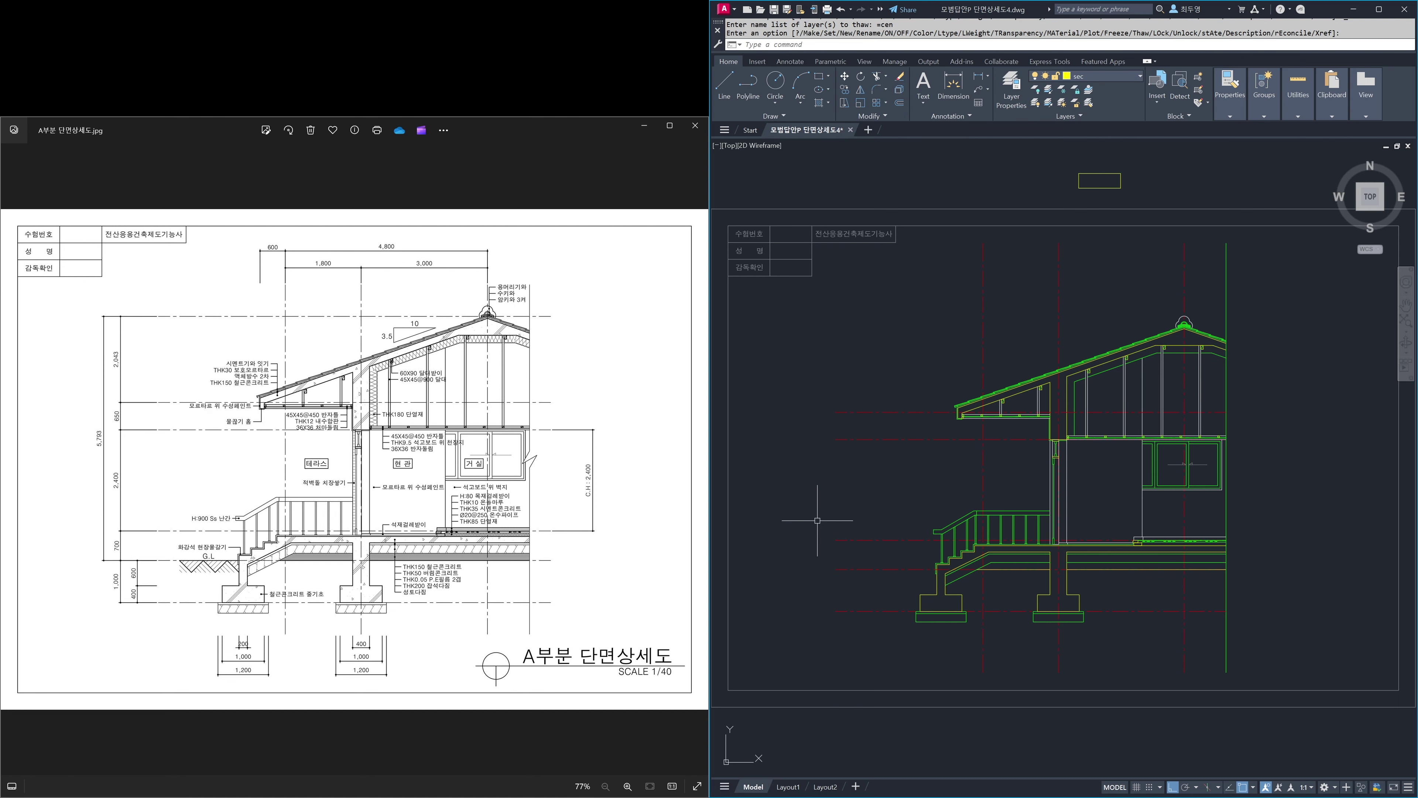
- Draw a 400-long horizontal line in the empty area outside the entrance stairs
{"action": "type", "text": "z"}
{"action": "key", "text": "Return"}
{"action": "left_click", "coordinate": [808, 448]}
{"action": "left_click", "coordinate": [995, 661]}
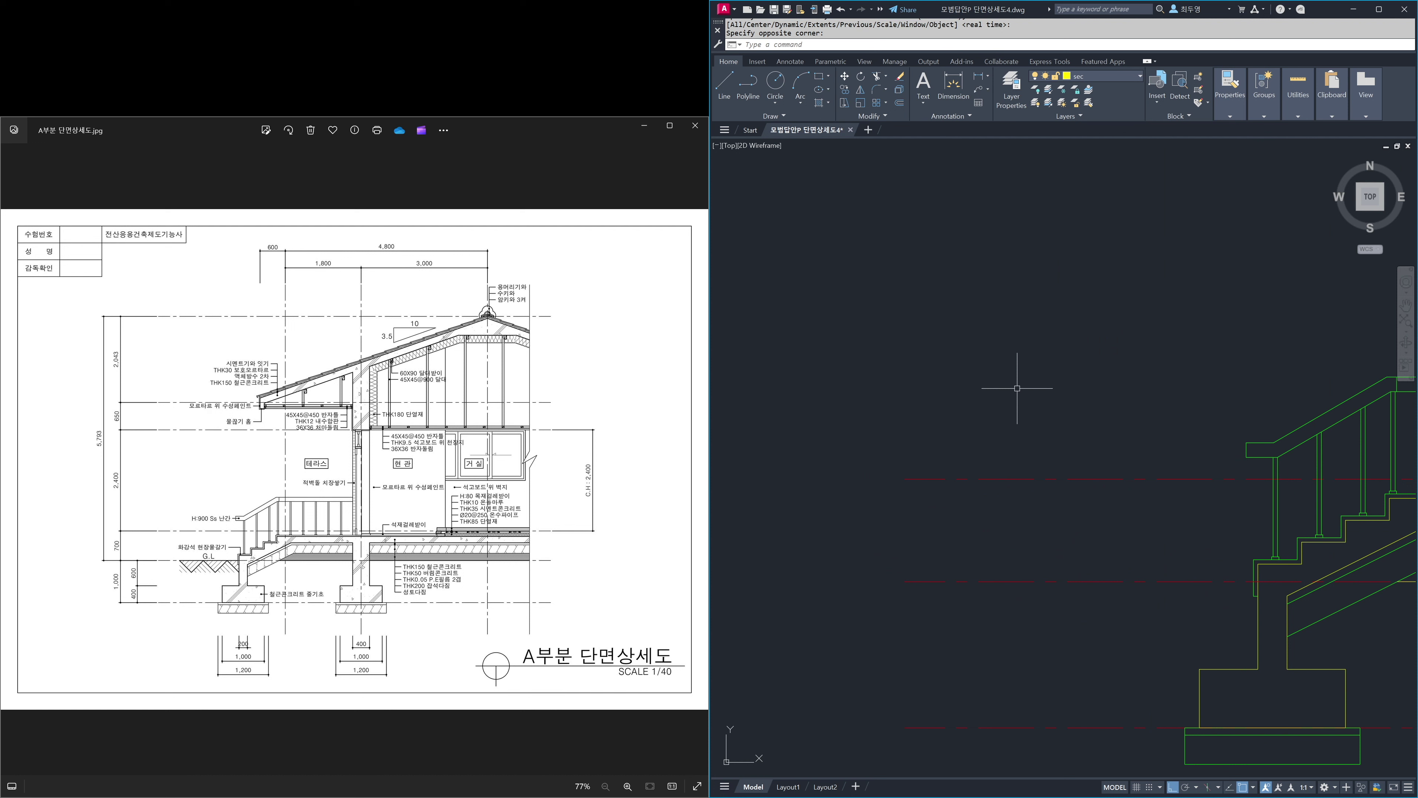
{"action": "type", "text": "l"}
{"action": "key", "text": "Return"}
{"action": "left_click", "coordinate": [936, 380]}
{"action": "type", "text": "40"}
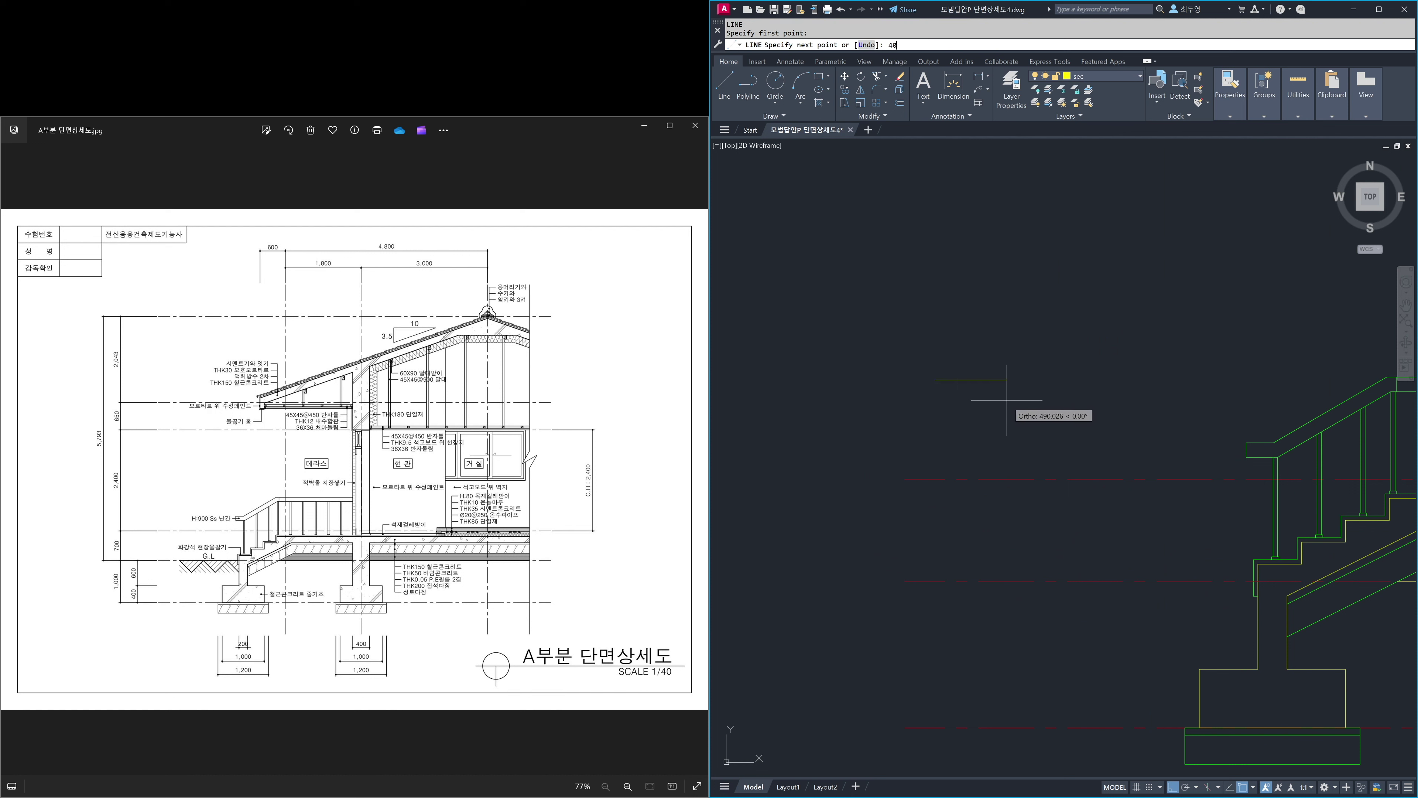
{"action": "type", "text": "0"}
{"action": "key", "text": "Return"}
{"action": "key", "text": "Return"}
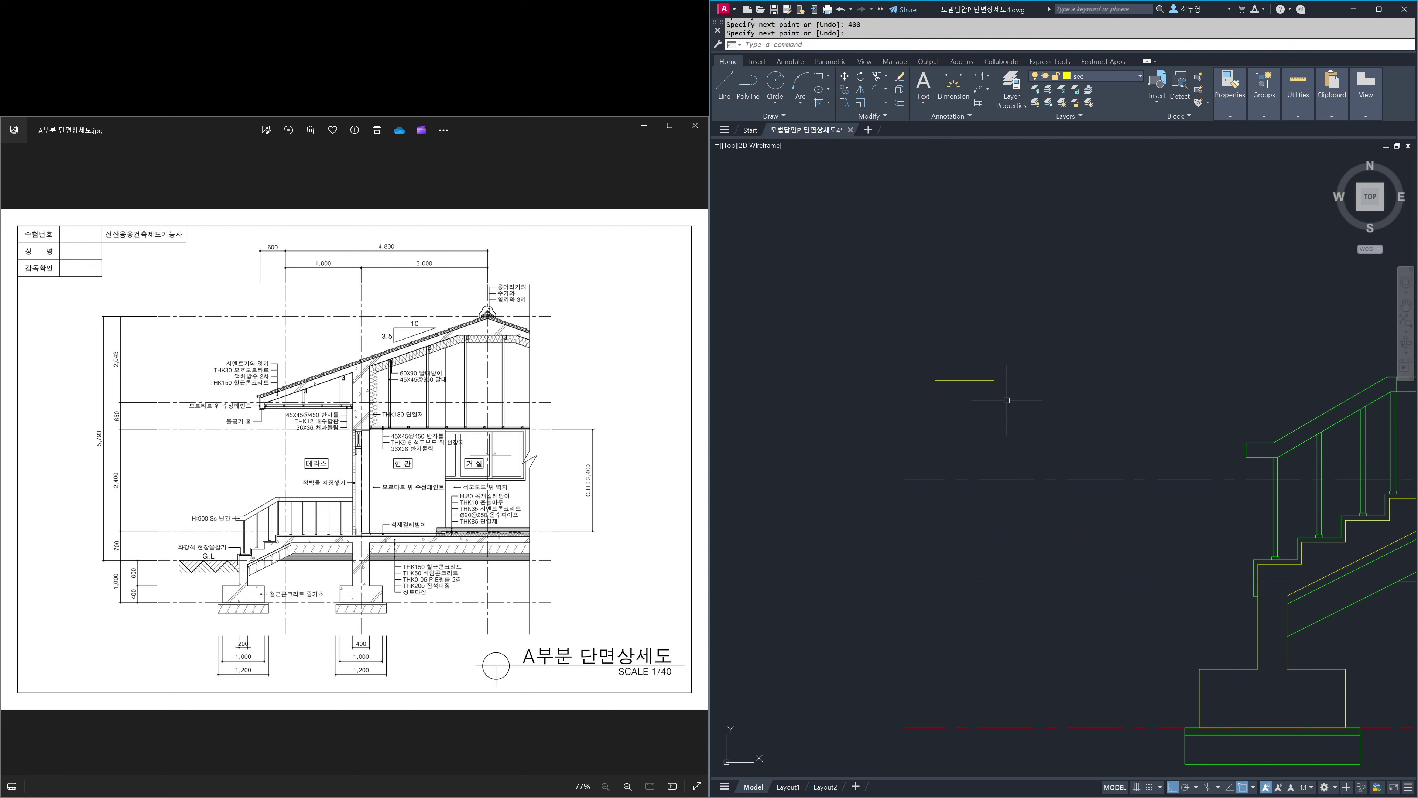
- Rotate the 400-long line by -45 degrees about its outer end
{"action": "type", "text": "r"}
{"action": "key", "text": "Return"}
{"action": "type", "text": "lect objects: l"}
{"action": "key", "text": "Return"}
{"action": "key", "text": "Return"}
{"action": "left_click", "coordinate": [935, 380]}
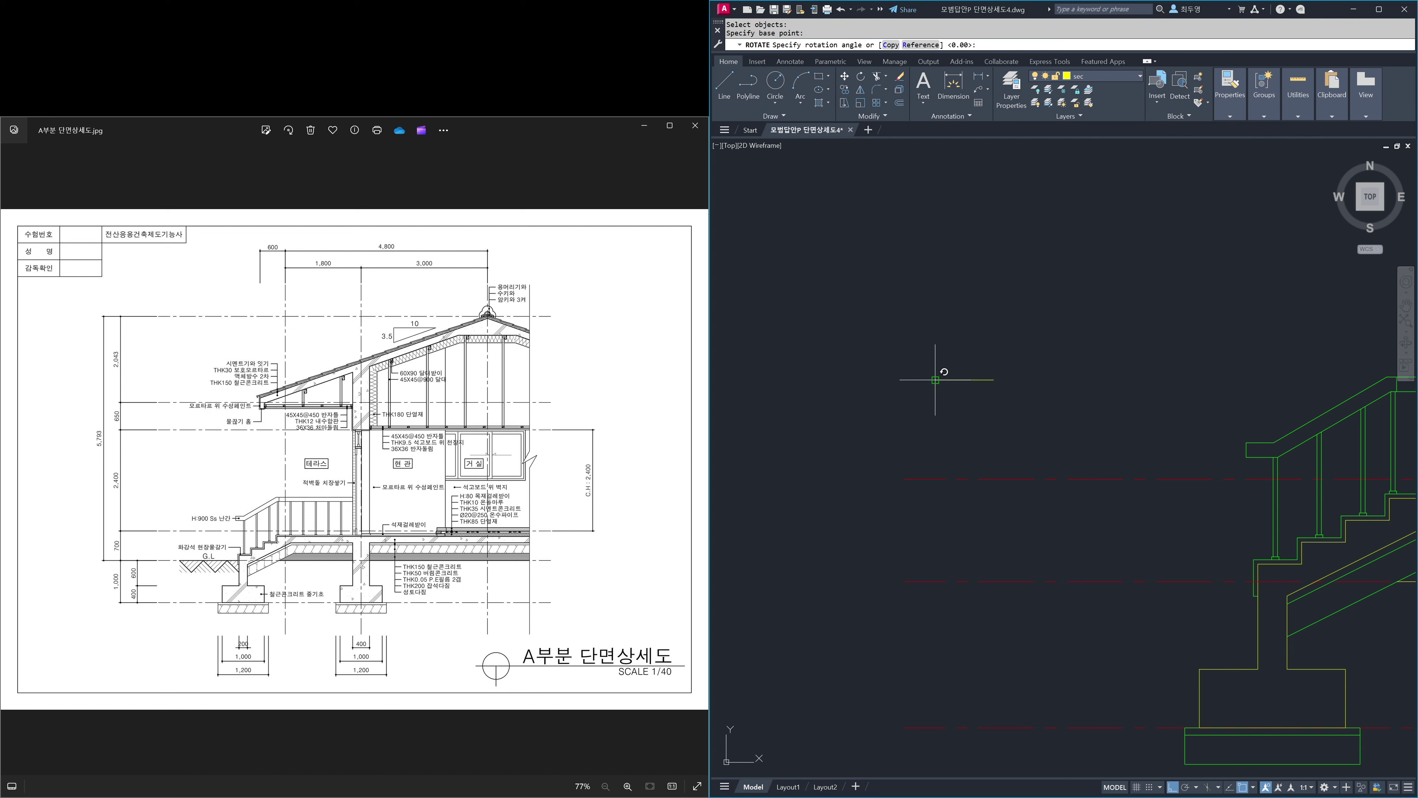
{"action": "key", "text": "Return"}
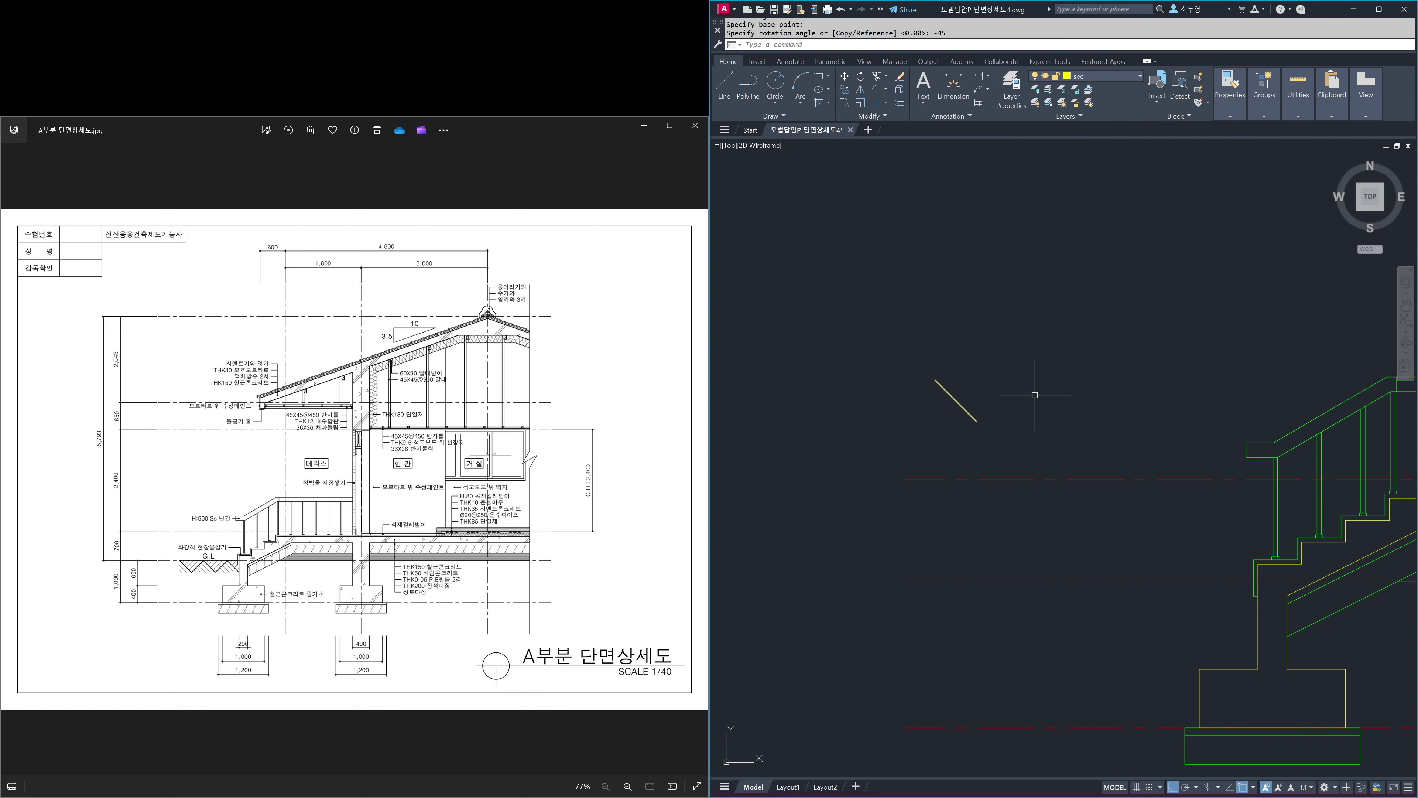
- Mirror the sloped line about a vertical axis through its lower end, keeping the original to form a V
{"action": "type", "text": "mi"}
{"action": "key", "text": "Return"}
{"action": "key", "text": "Return"}
{"action": "key", "text": "Return"}
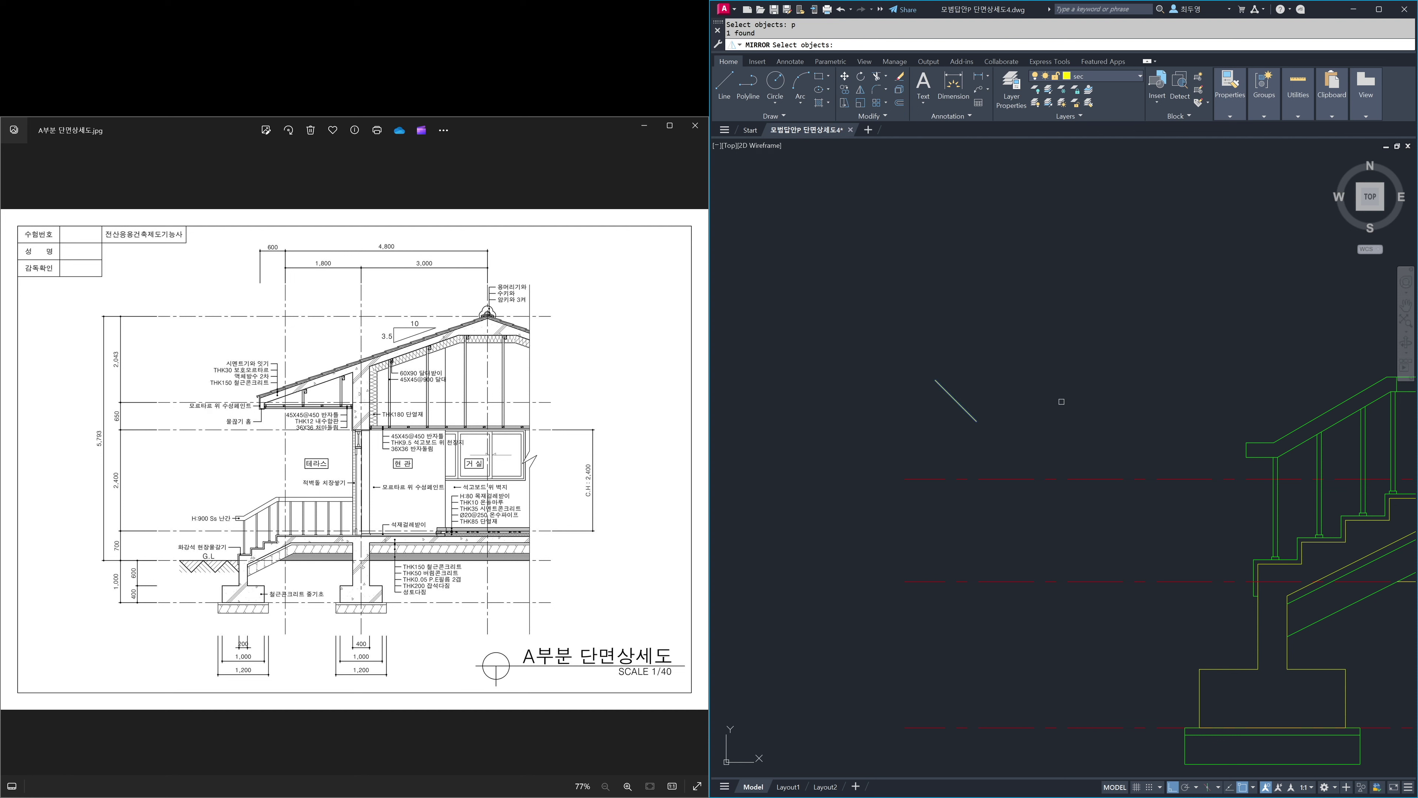
{"action": "left_click", "coordinate": [973, 414]}
{"action": "left_click", "coordinate": [976, 327]}
{"action": "key", "text": "Return"}
{"action": "key", "text": "Return"}
- Copy the V shape twice end to end horizontally to form a zigzag of three Vs
{"action": "type", "text": "co"}
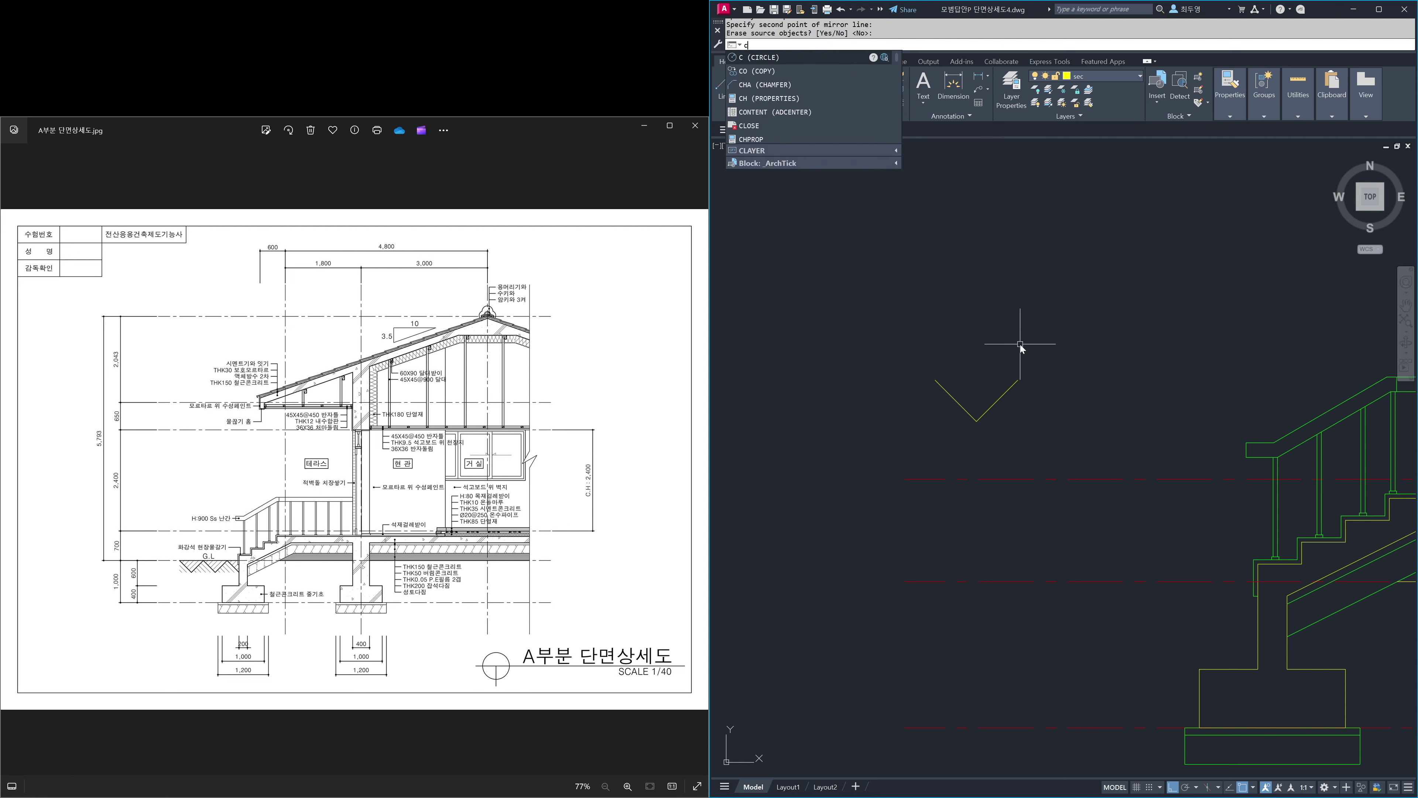
{"action": "key", "text": "Return"}
{"action": "left_click", "coordinate": [918, 317]}
{"action": "left_click", "coordinate": [1036, 440]}
{"action": "key", "text": "Return"}
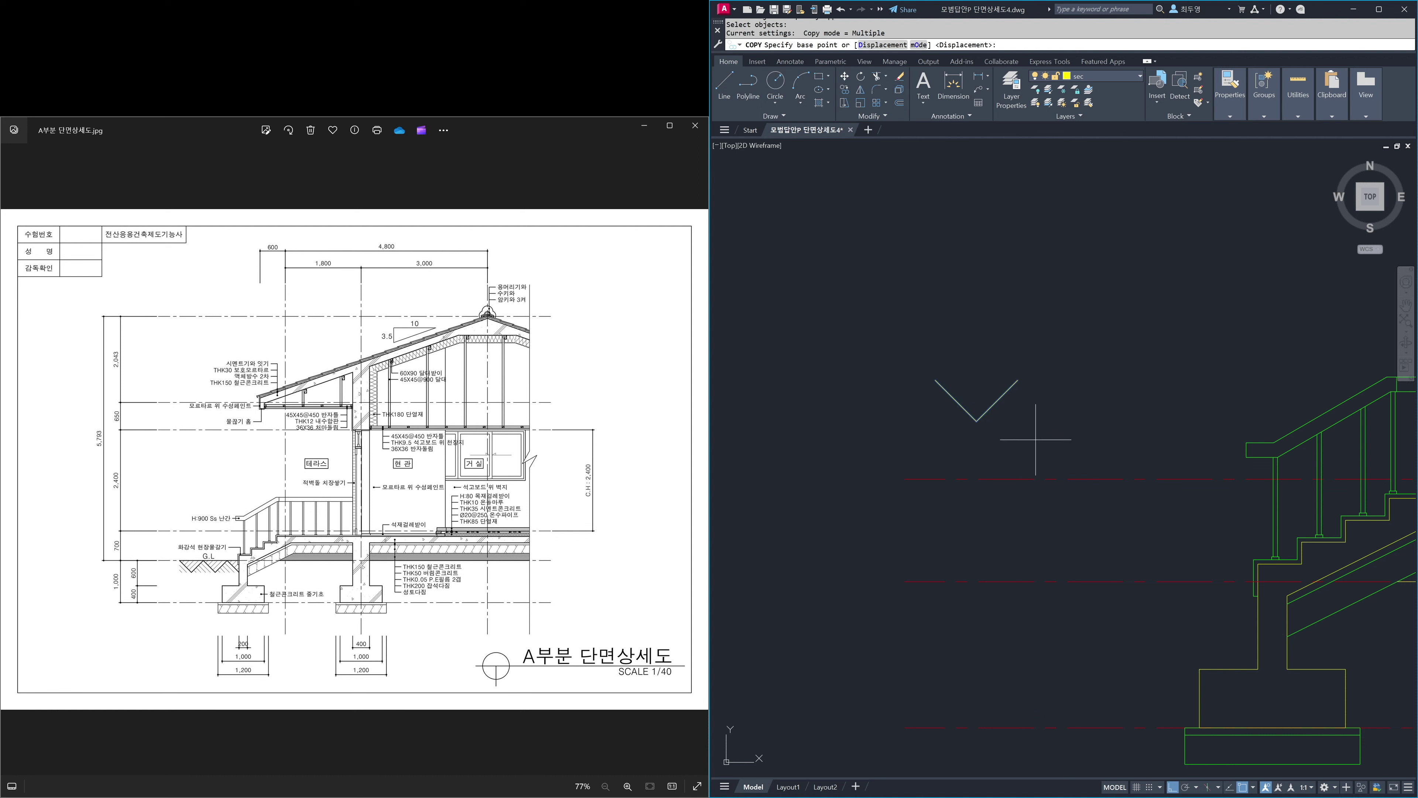
{"action": "left_click", "coordinate": [936, 381]}
{"action": "left_click", "coordinate": [1019, 381]}
{"action": "left_click", "coordinate": [1100, 381]}
{"action": "key", "text": "Return"}
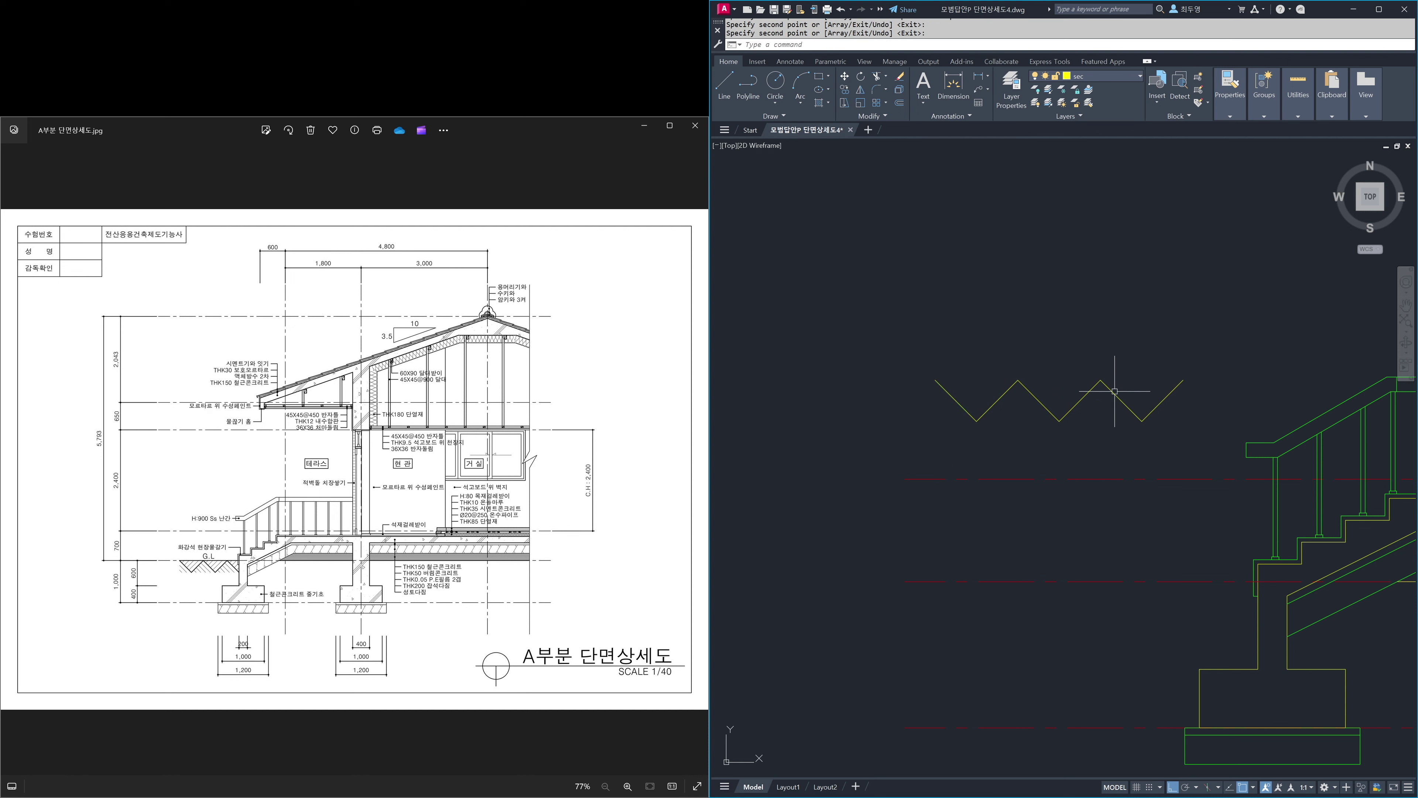
- Erase the last rising segment at the zigzag's end nearest the stairs
{"action": "type", "text": "e"}
{"action": "key", "text": "Return"}
{"action": "left_click", "coordinate": [1186, 396]}
{"action": "left_click", "coordinate": [1173, 385]}
{"action": "key", "text": "Return"}
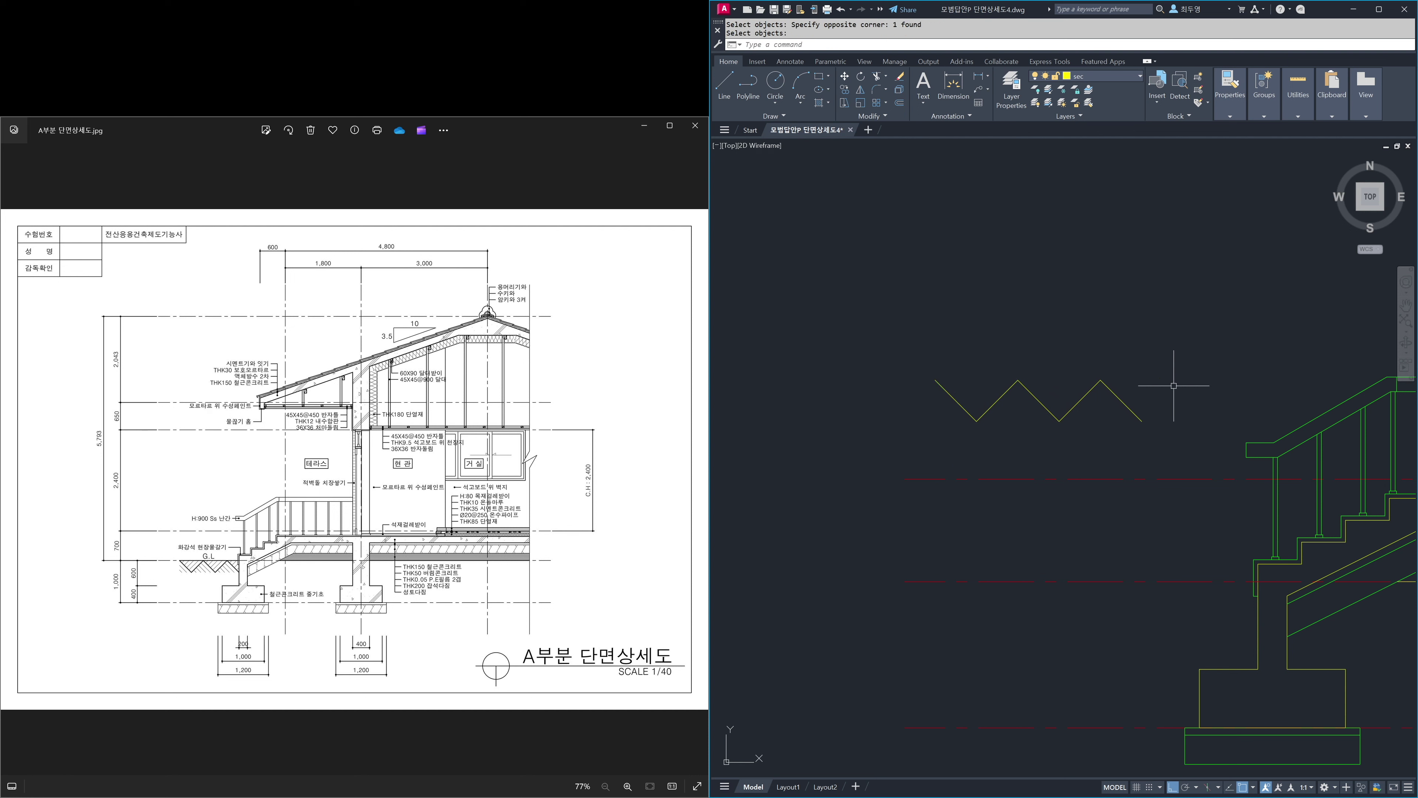
- Turn on the Midpoint object snap and draw a rectangle enclosing the zigzag from corner to corner
{"action": "right_click", "coordinate": [1242, 790]}
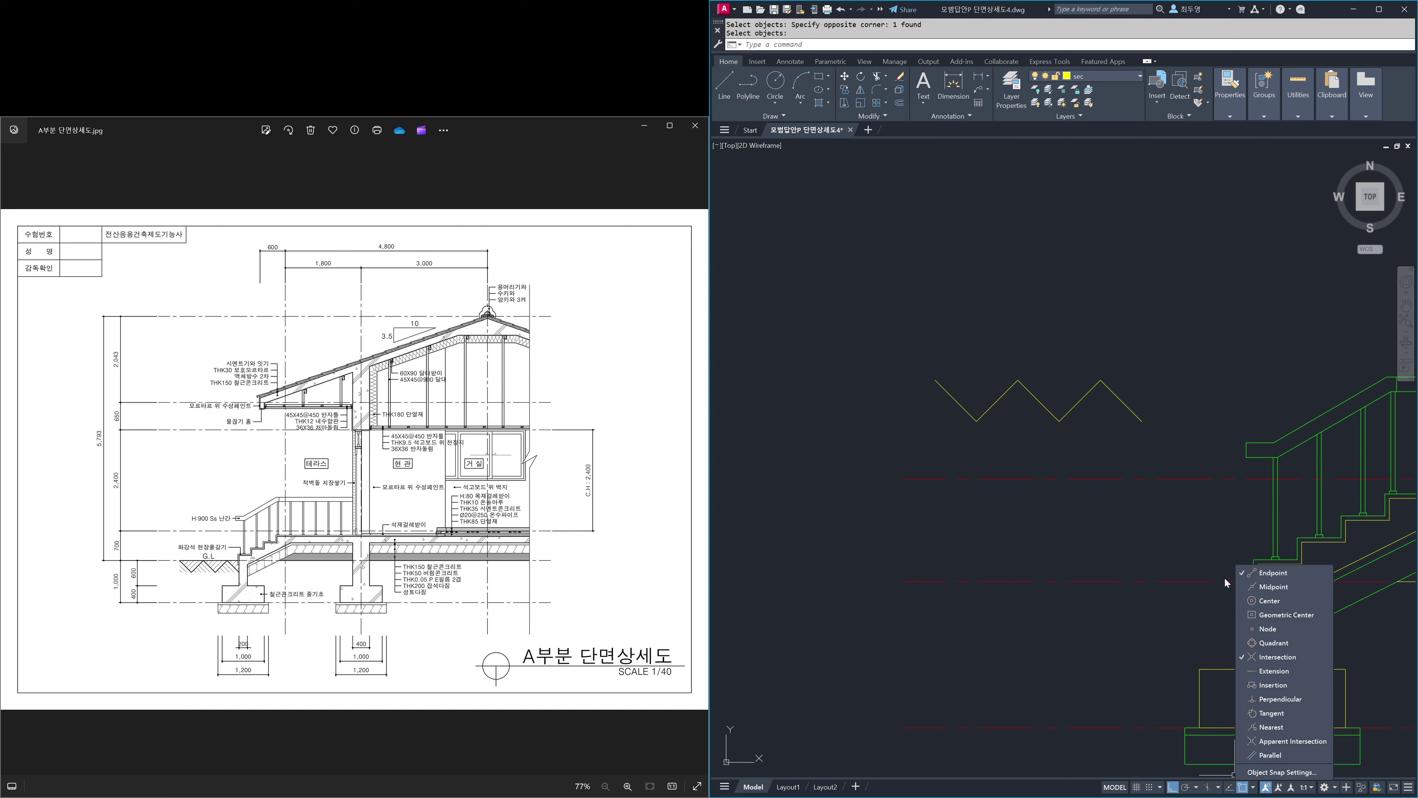
{"action": "left_click", "coordinate": [1267, 586]}
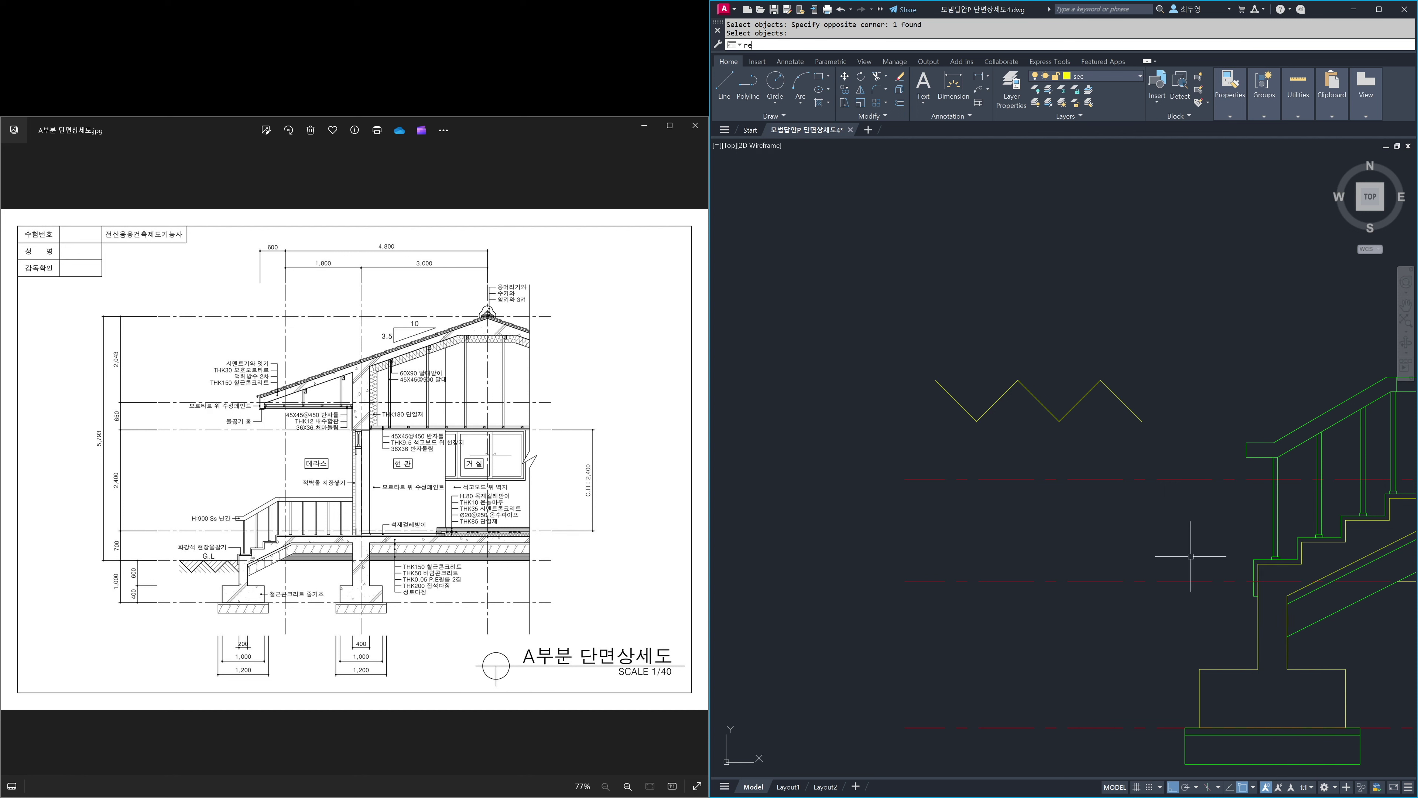
{"action": "type", "text": "rec"}
{"action": "key", "text": "Return"}
{"action": "left_click", "coordinate": [1142, 421]}
{"action": "left_click", "coordinate": [936, 380]}
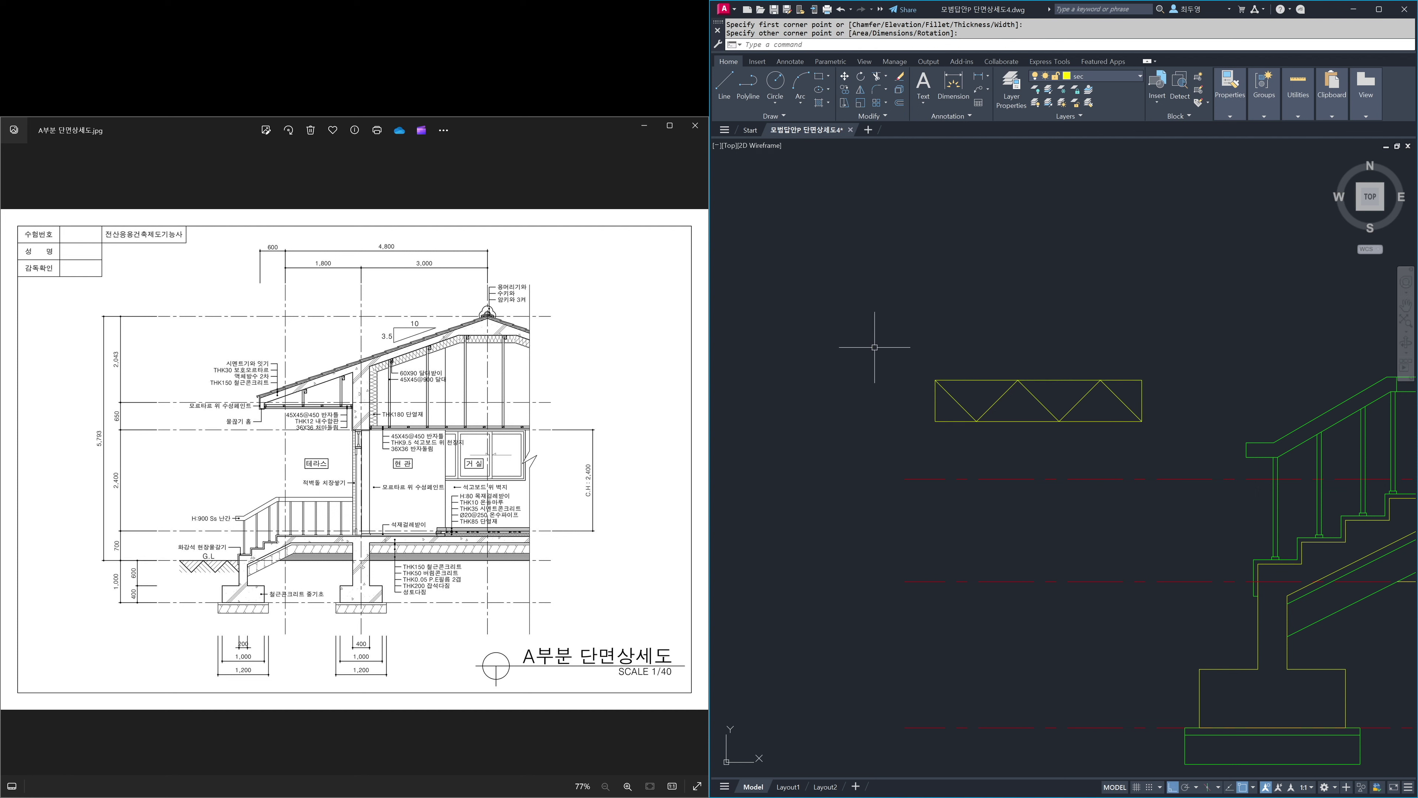
- On the hat layer, hatch the downward-pointing areas of the zigzag with a user-defined pattern at 45° and spacing 80
{"action": "left_click", "coordinate": [1122, 76]}
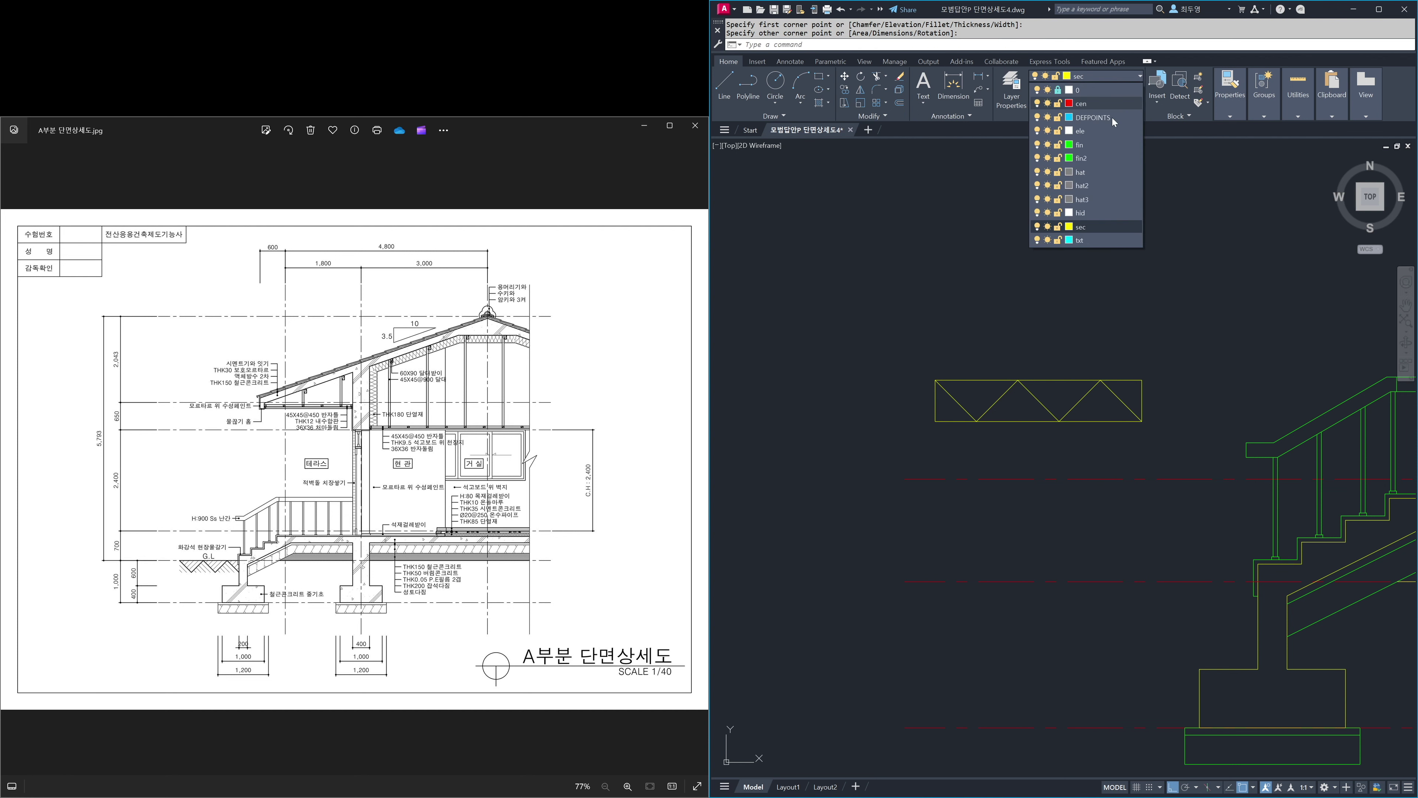
{"action": "left_click", "coordinate": [1102, 173]}
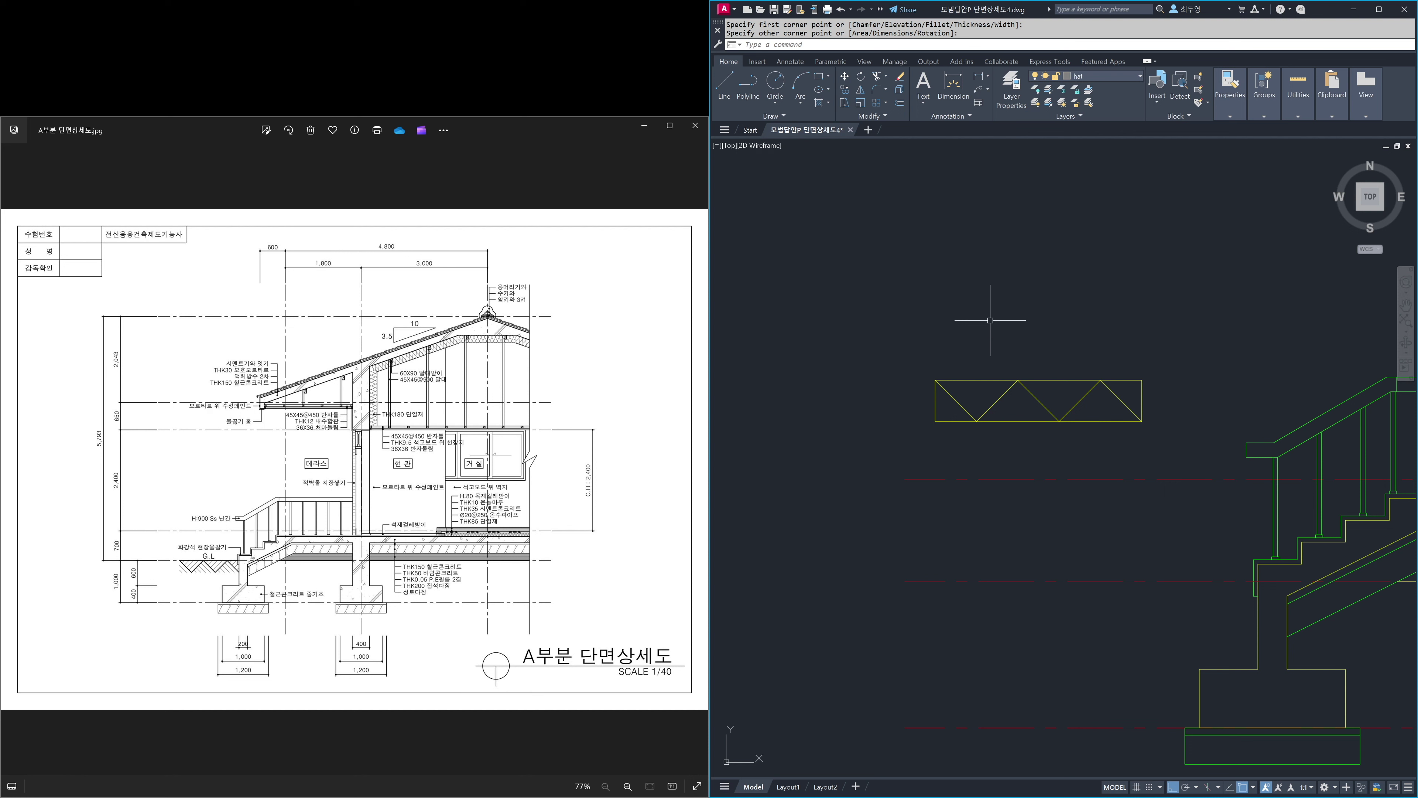
{"action": "key", "text": "Return"}
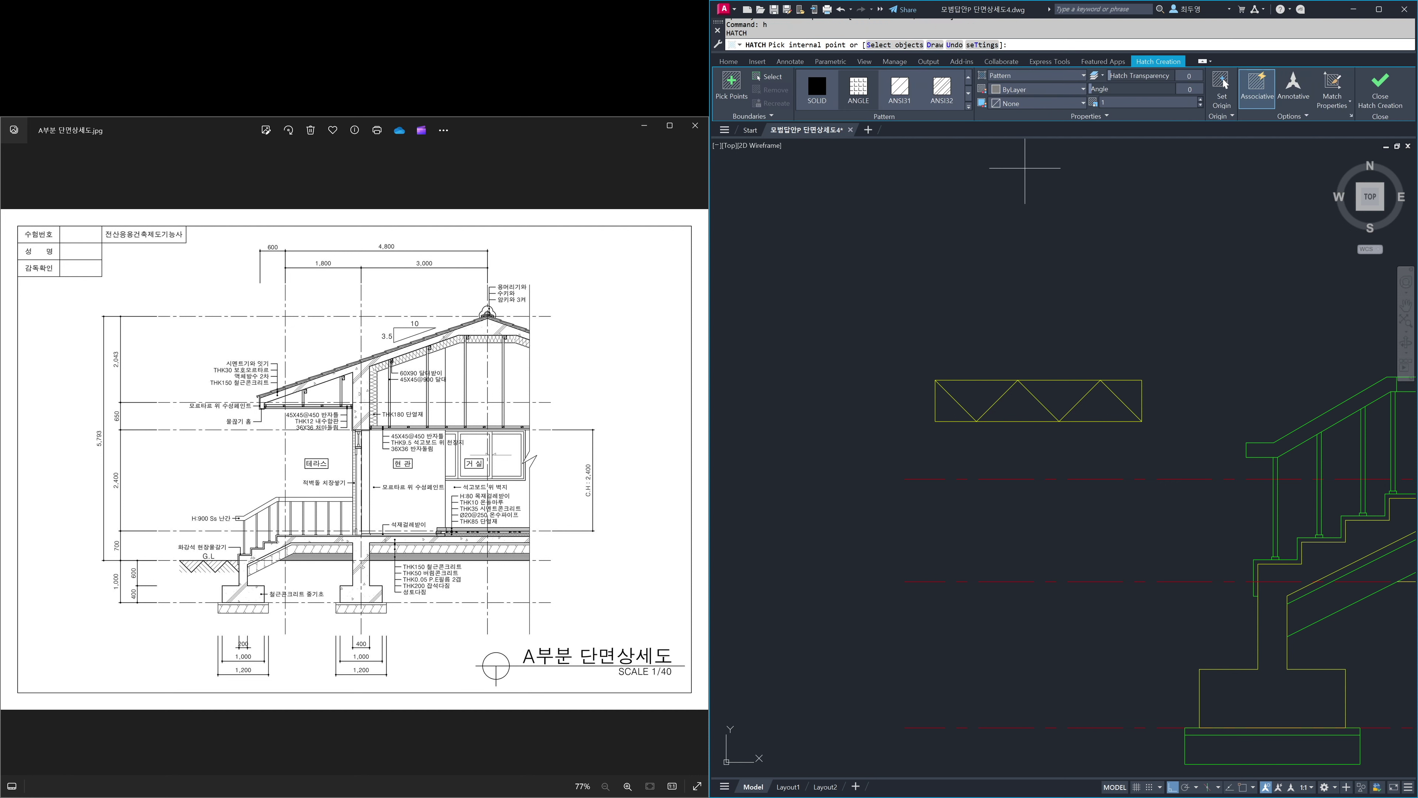
{"action": "left_click", "coordinate": [1046, 78]}
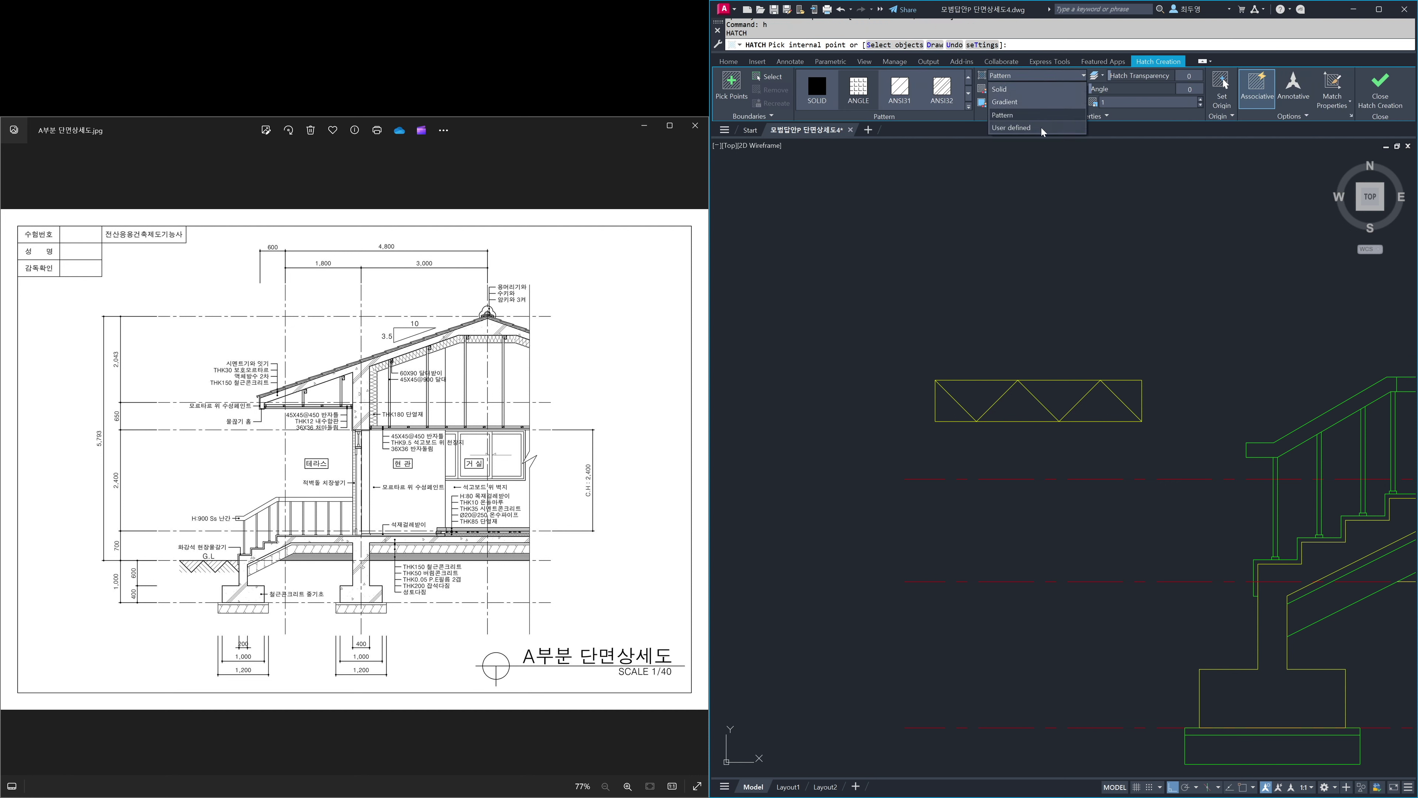
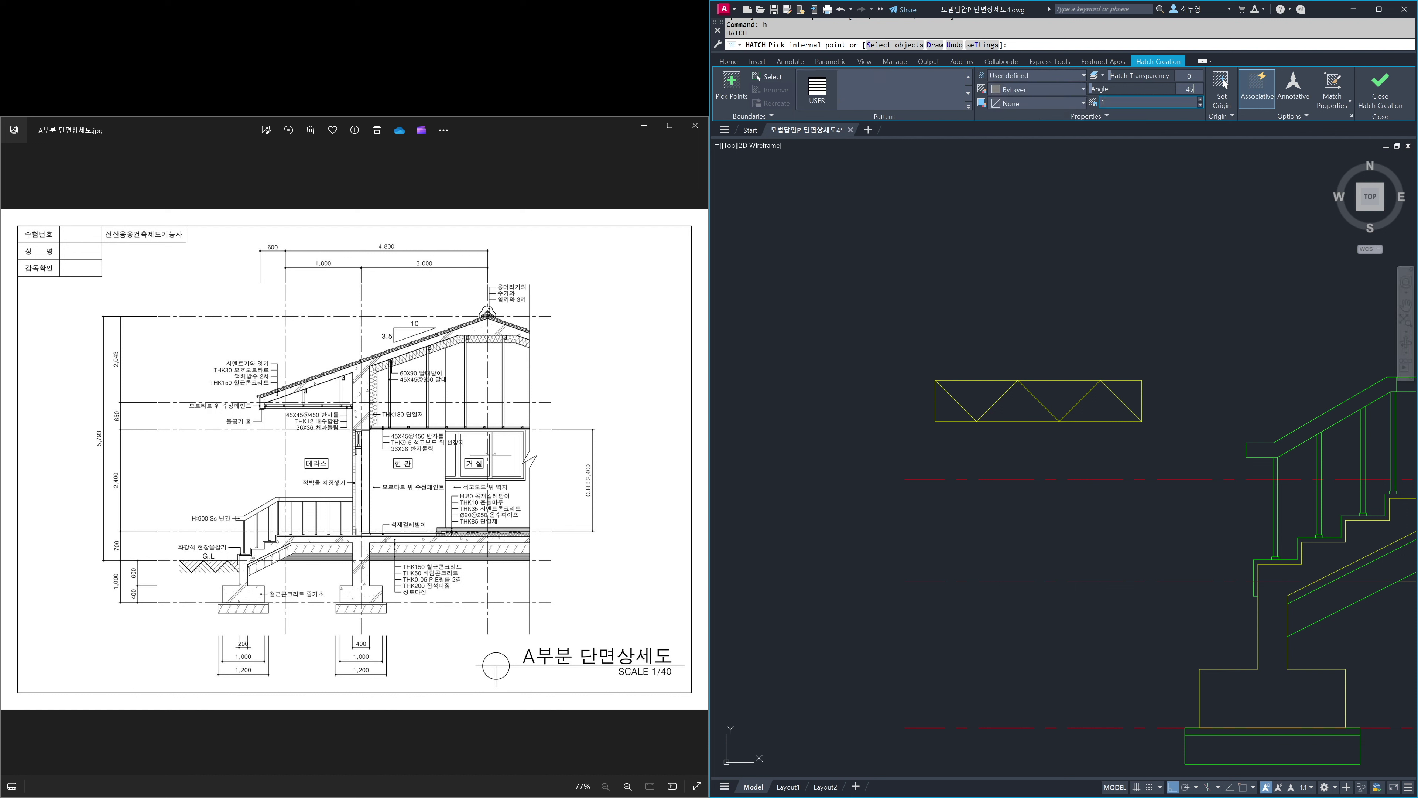
{"action": "type", "text": "80"}
{"action": "left_click", "coordinate": [980, 394]}
{"action": "left_click", "coordinate": [1059, 391]}
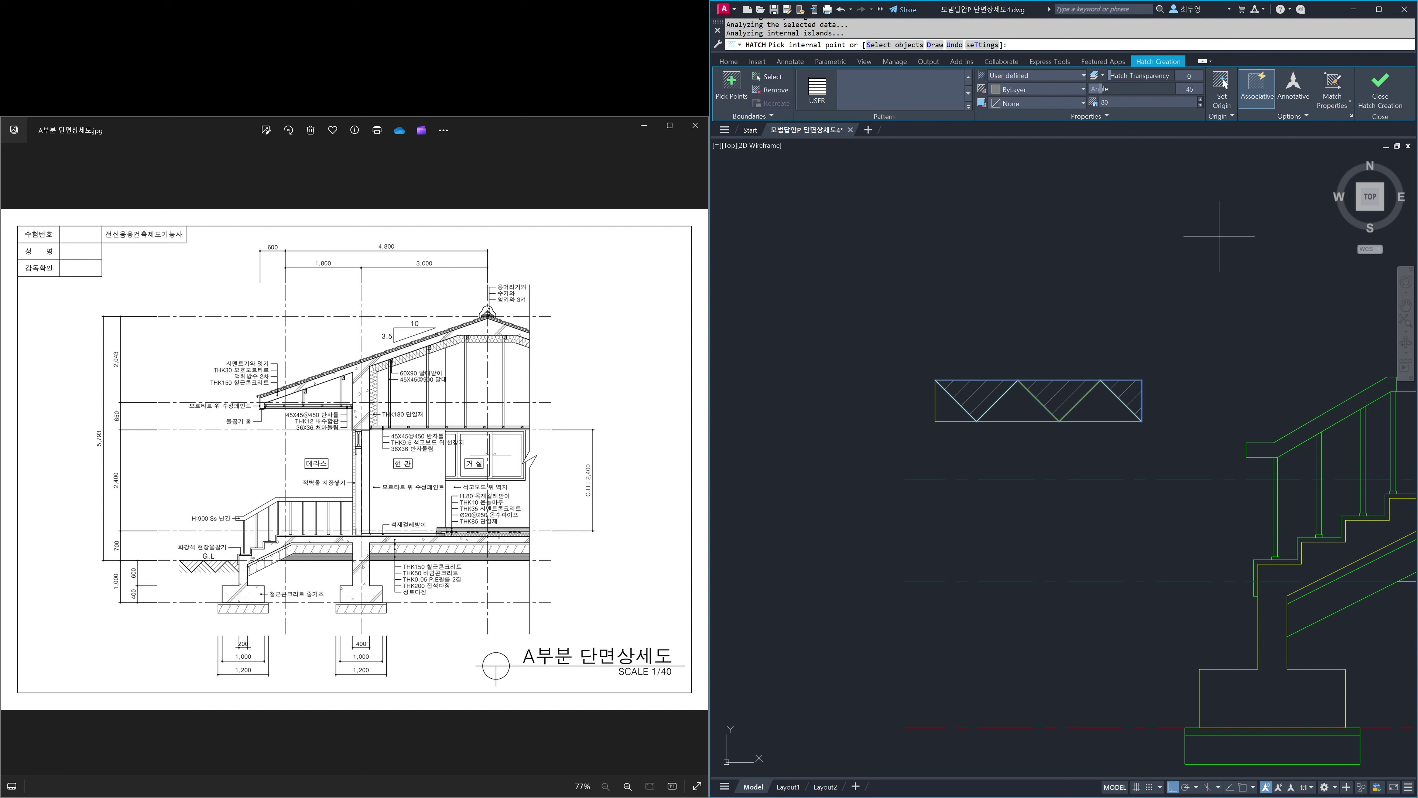
- Set the hatch origin to the zigzag's upper peak farther from the stairs and finish the hatch
{"action": "left_click", "coordinate": [1222, 92]}
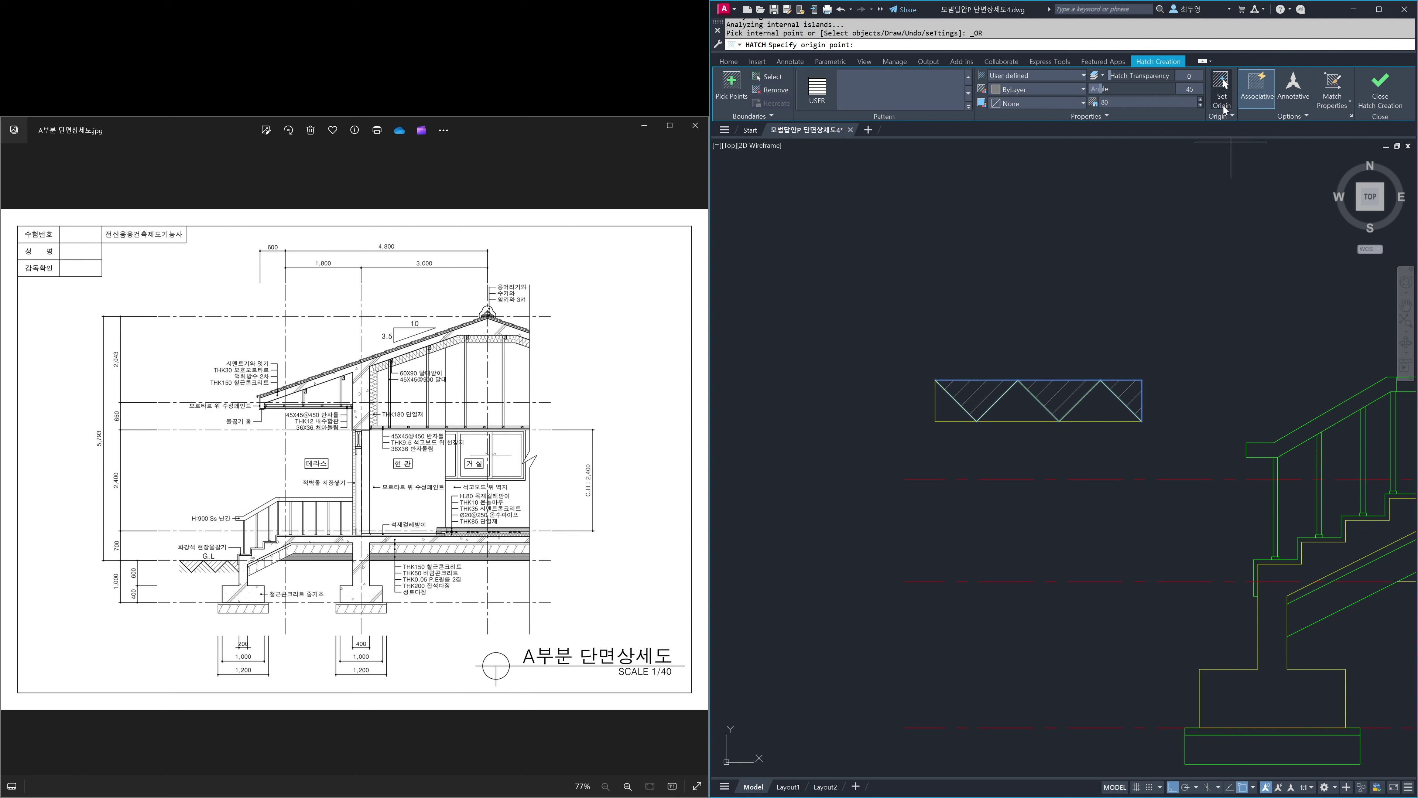
{"action": "left_click", "coordinate": [1018, 380]}
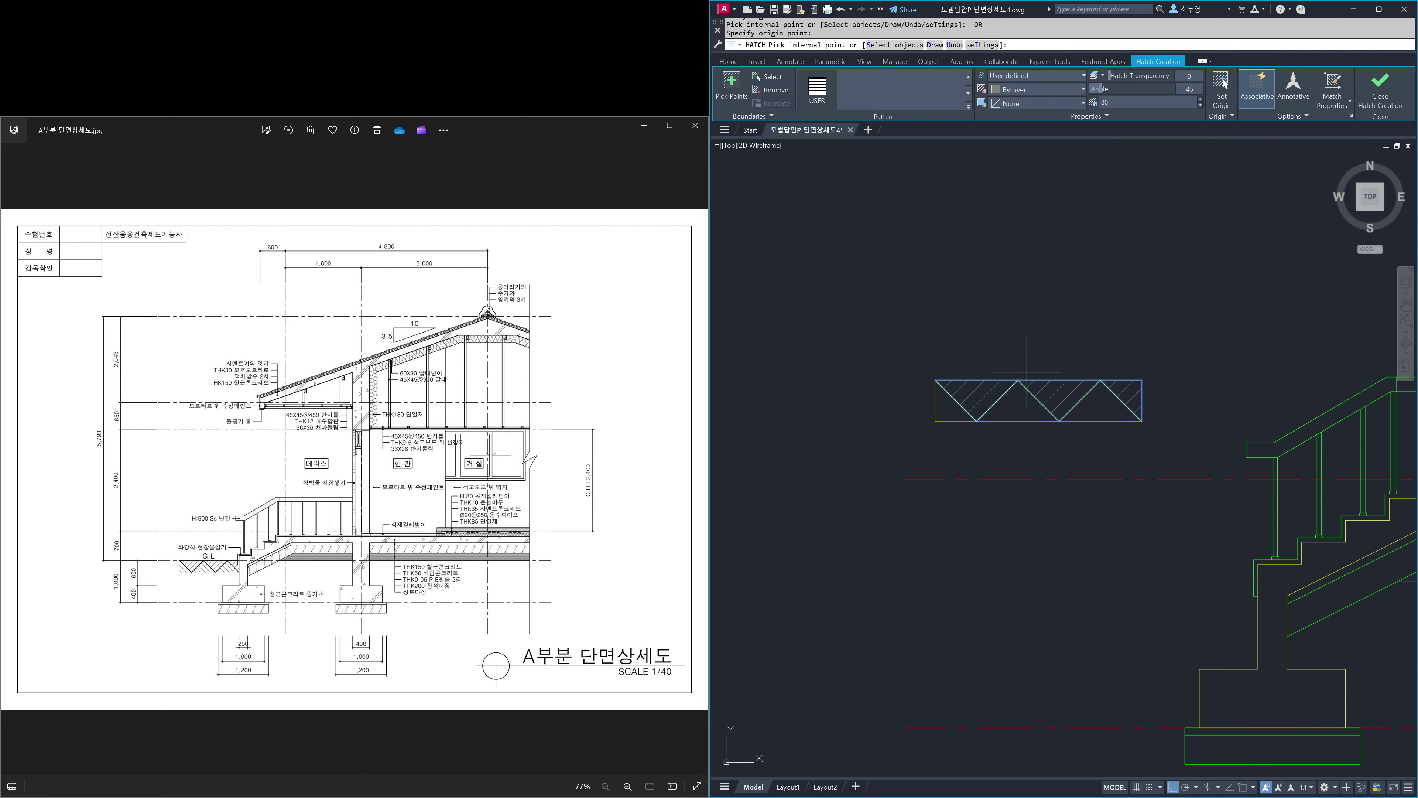
{"action": "left_click", "coordinate": [1377, 93]}
- Hatch the upward-pointing areas of the zigzag at -45° with the origin on the upper peak nearest the stairs
{"action": "key", "text": "Return"}
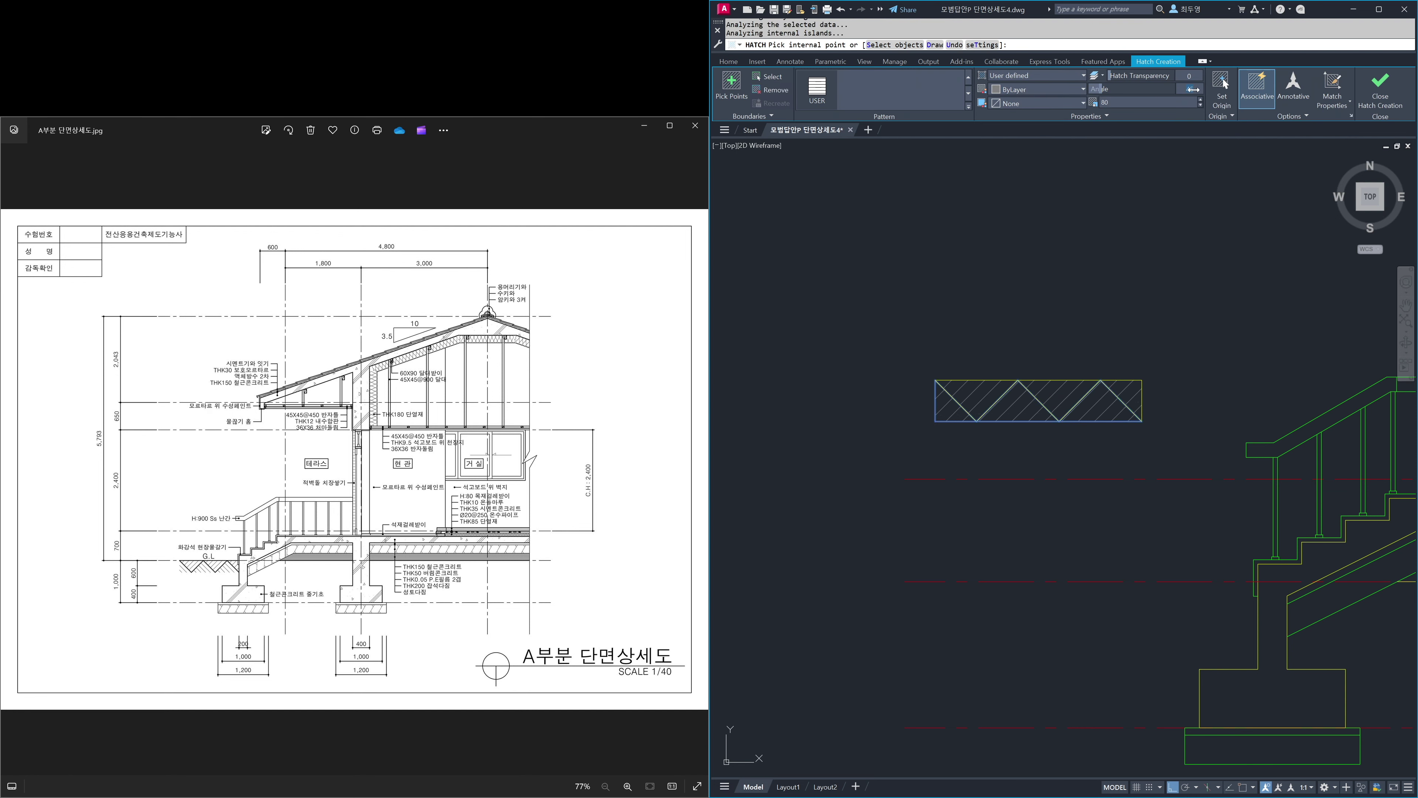
{"action": "type", "text": "-45"}
{"action": "key", "text": "Return"}
{"action": "left_click", "coordinate": [1222, 89]}
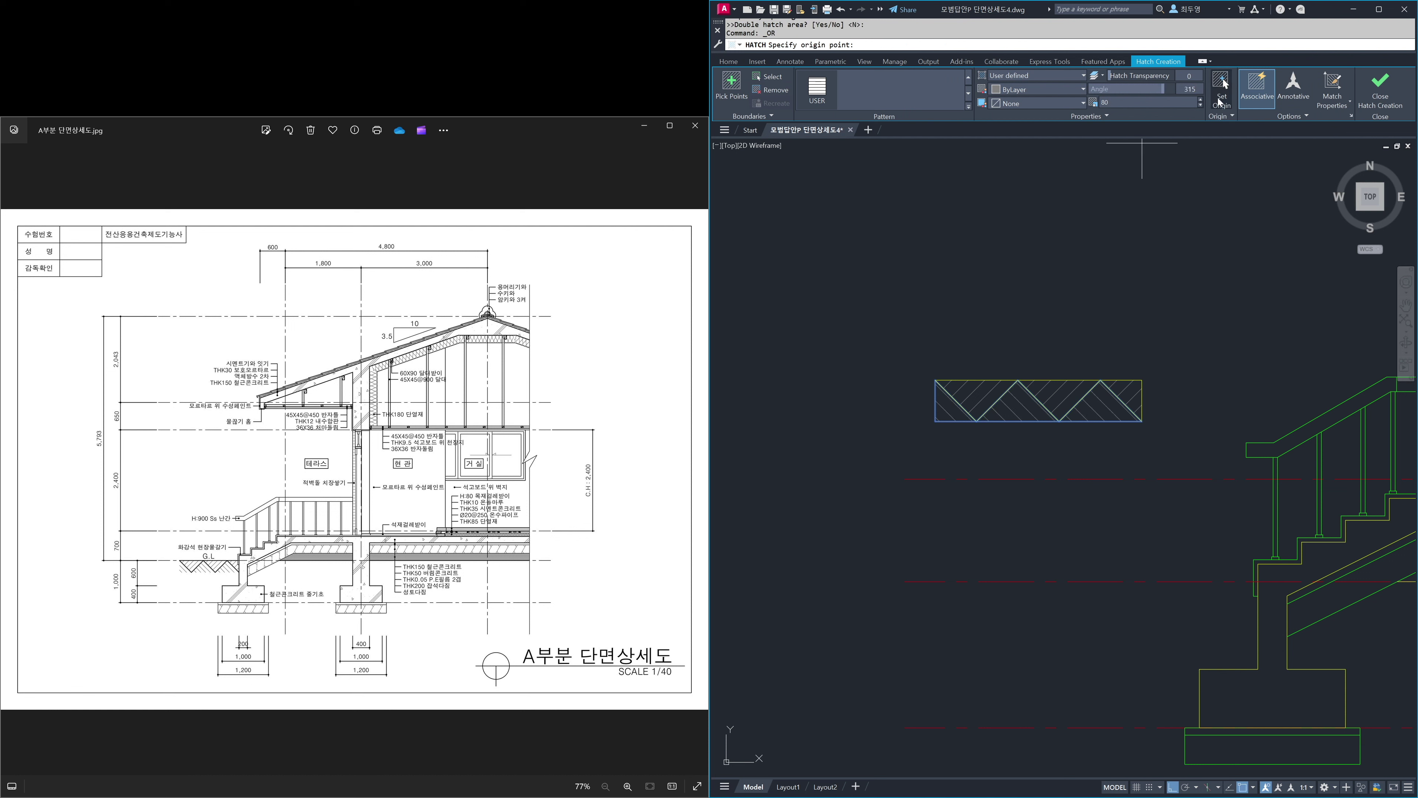
{"action": "left_click", "coordinate": [1100, 377]}
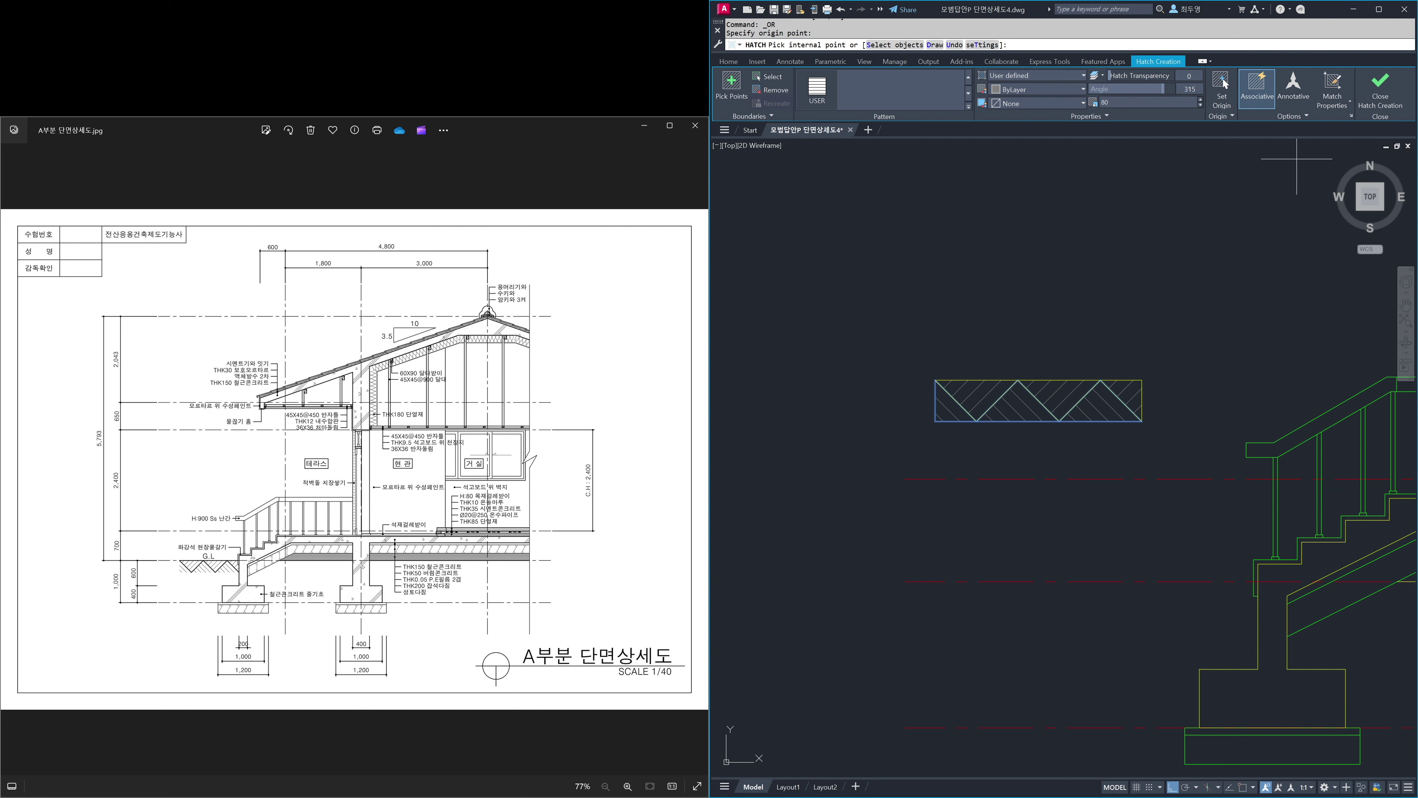
{"action": "left_click", "coordinate": [1378, 102]}
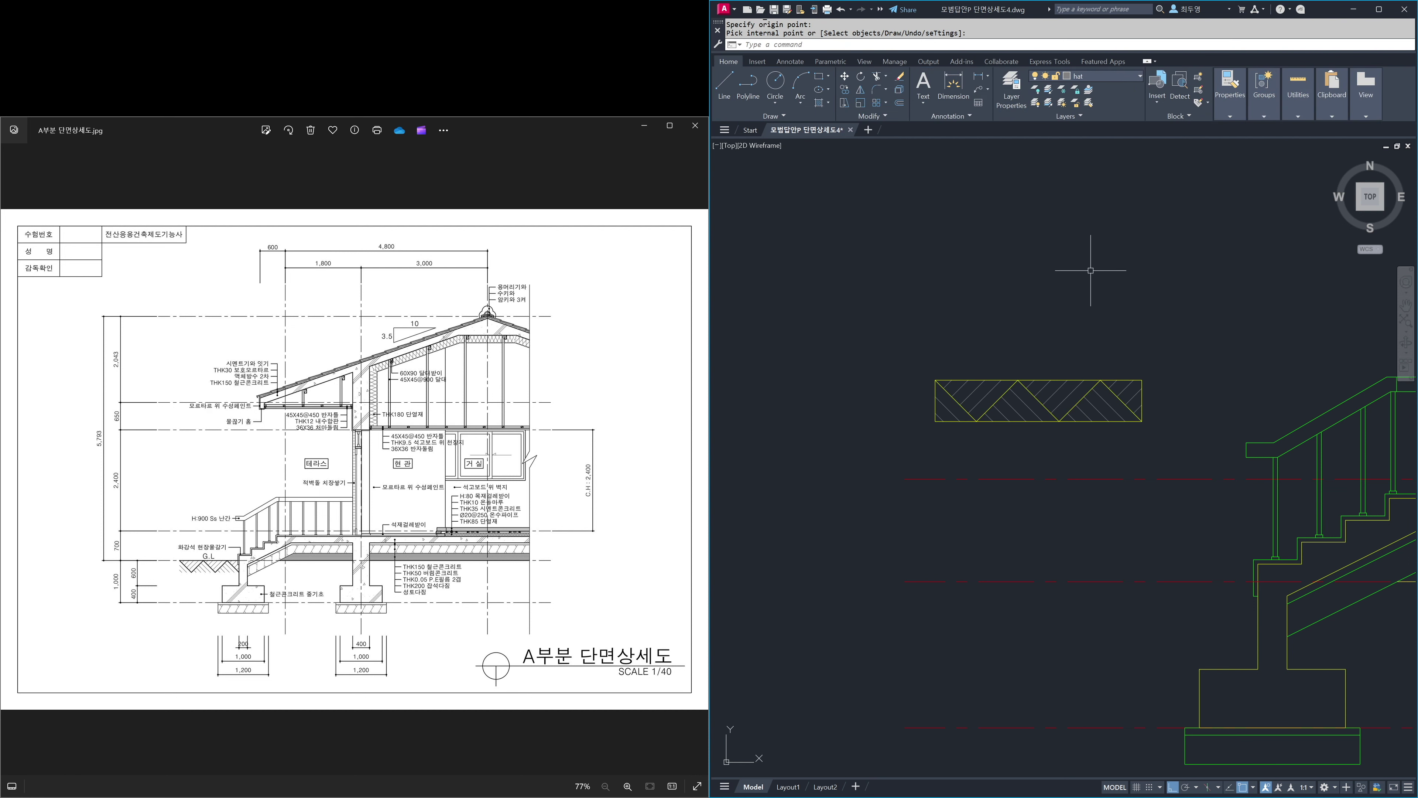
- Move the hatched zigzag with Ortho off so its upper corner nearest the stairs meets the ground line at the footing wall
{"action": "type", "text": "m"}
{"action": "key", "text": "Return"}
{"action": "left_click", "coordinate": [907, 342]}
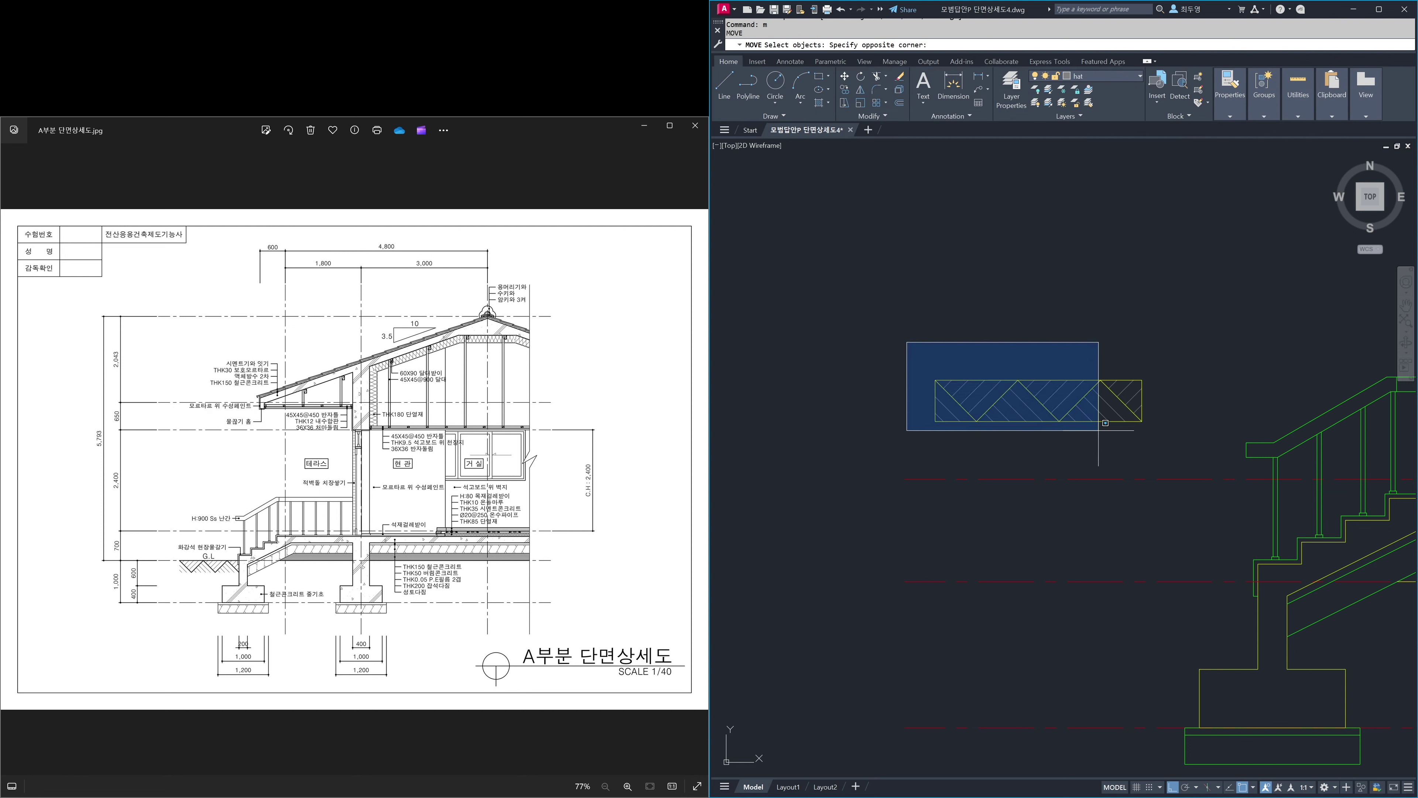
{"action": "left_click", "coordinate": [1170, 445]}
{"action": "key", "text": "Return"}
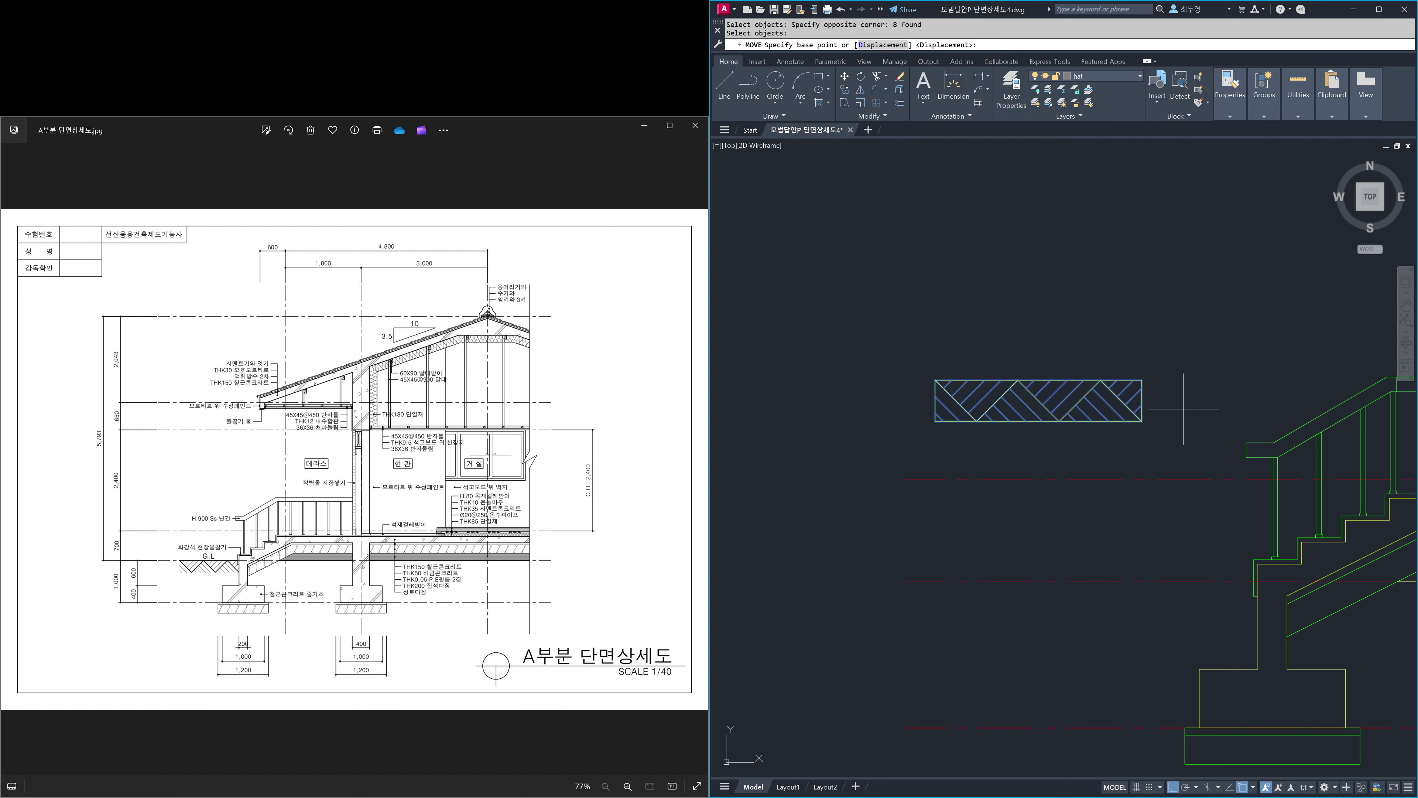
{"action": "left_click", "coordinate": [1142, 380]}
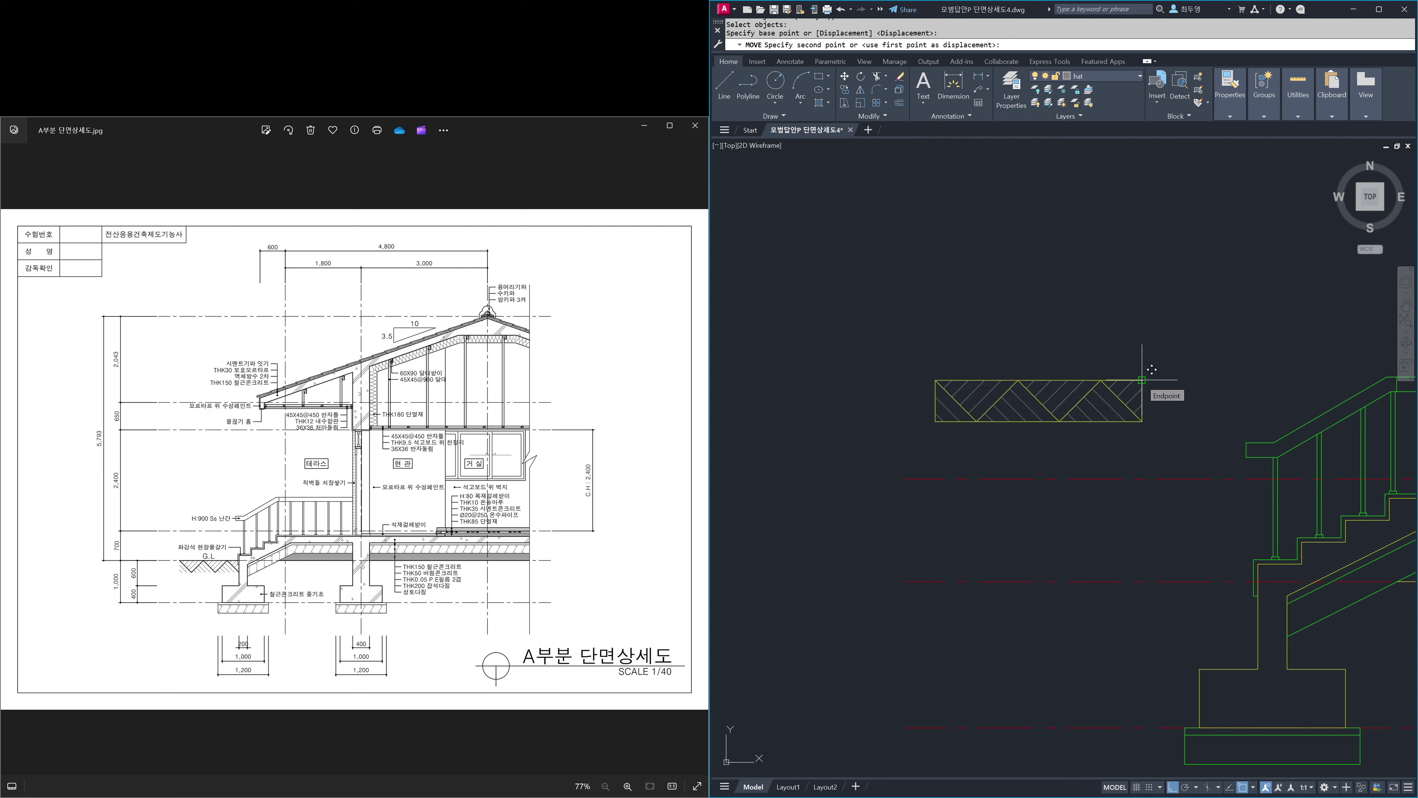
{"action": "key", "text": "F8"}
{"action": "left_click", "coordinate": [1257, 581]}
- Trim the ground symbol's hatch where it overlaps the stair finish beside the footing wall
{"action": "type", "text": "z"}
{"action": "key", "text": "Return"}
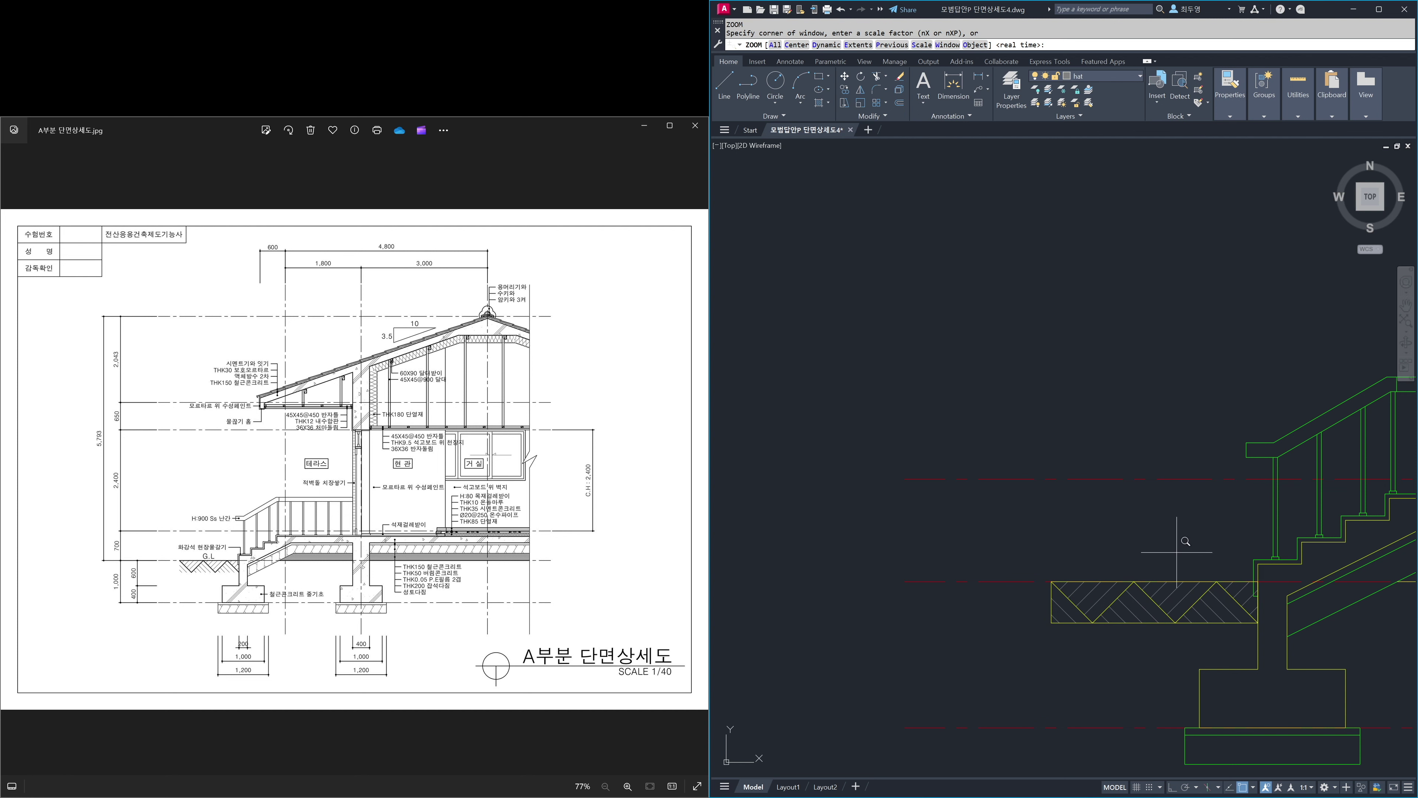
{"action": "left_click", "coordinate": [1181, 546]}
{"action": "left_click", "coordinate": [1299, 631]}
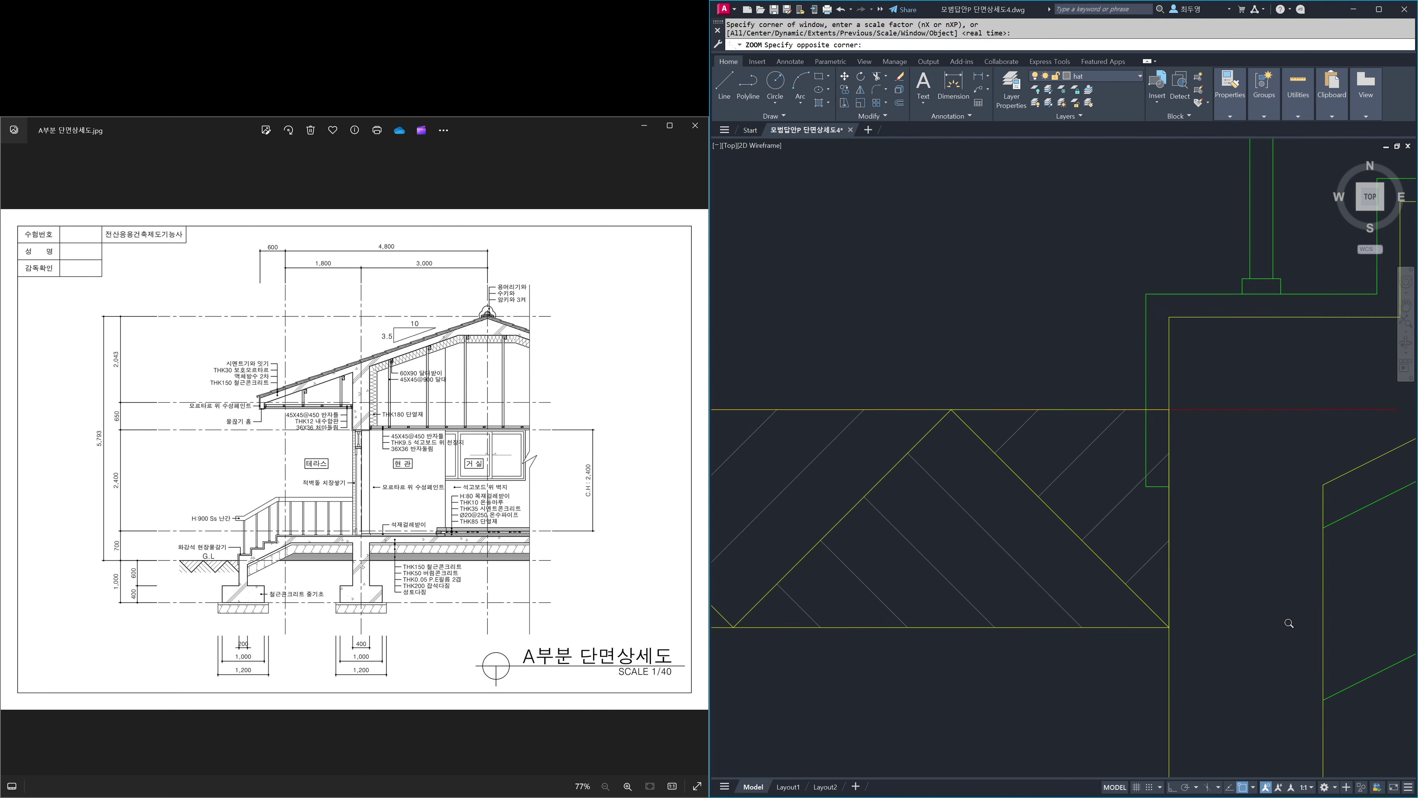
{"action": "type", "text": "tr"}
{"action": "key", "text": "Return"}
{"action": "left_click", "coordinate": [1105, 386]}
{"action": "key", "text": "Return"}
- Erase the rectangle enclosing the zigzag, leaving the zigzag line and its hatches
{"action": "type", "text": "e"}
{"action": "key", "text": "Return"}
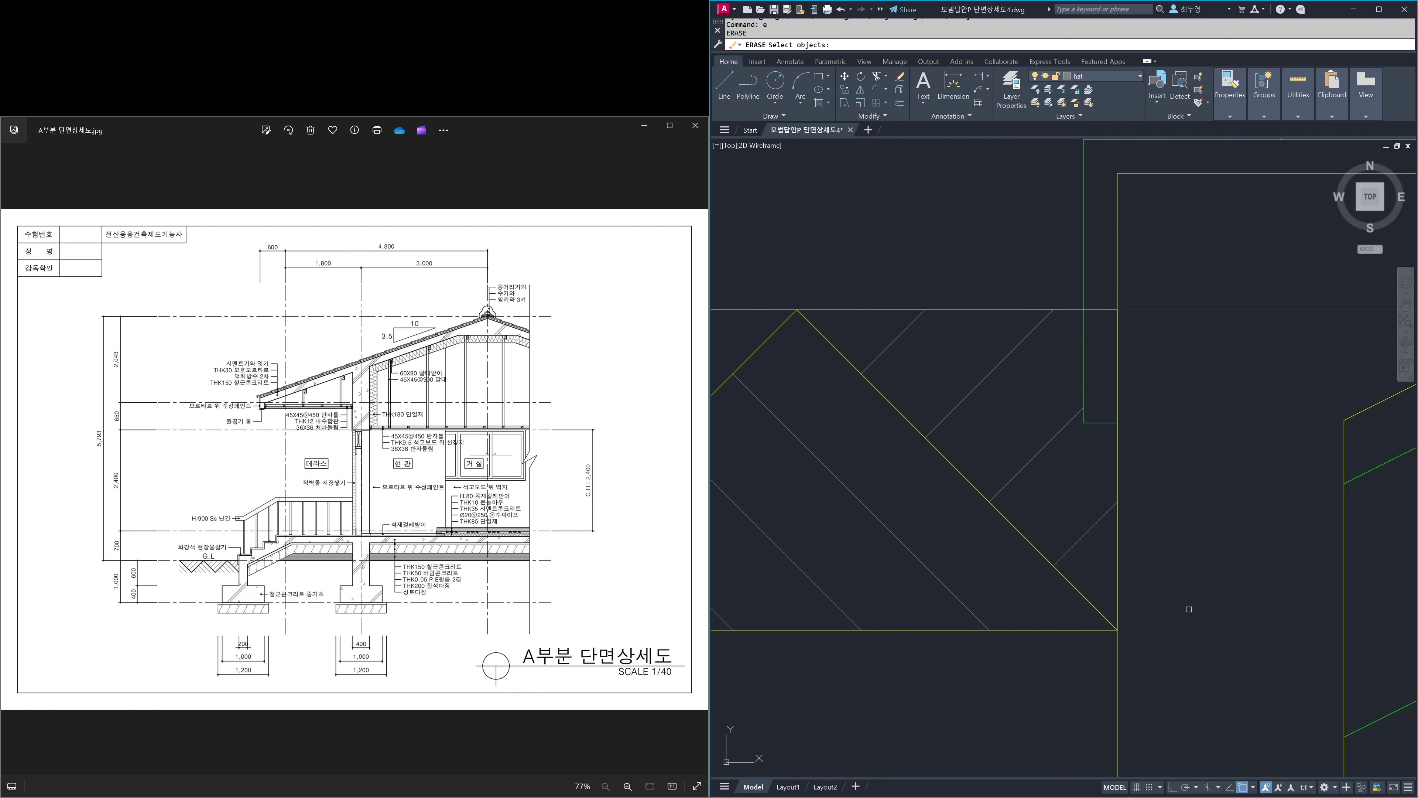
{"action": "left_click", "coordinate": [1096, 628]}
{"action": "key", "text": "Return"}
{"action": "type", "text": "z"}
{"action": "key", "text": "Return"}
{"action": "type", "text": "p"}
{"action": "key", "text": "Return"}
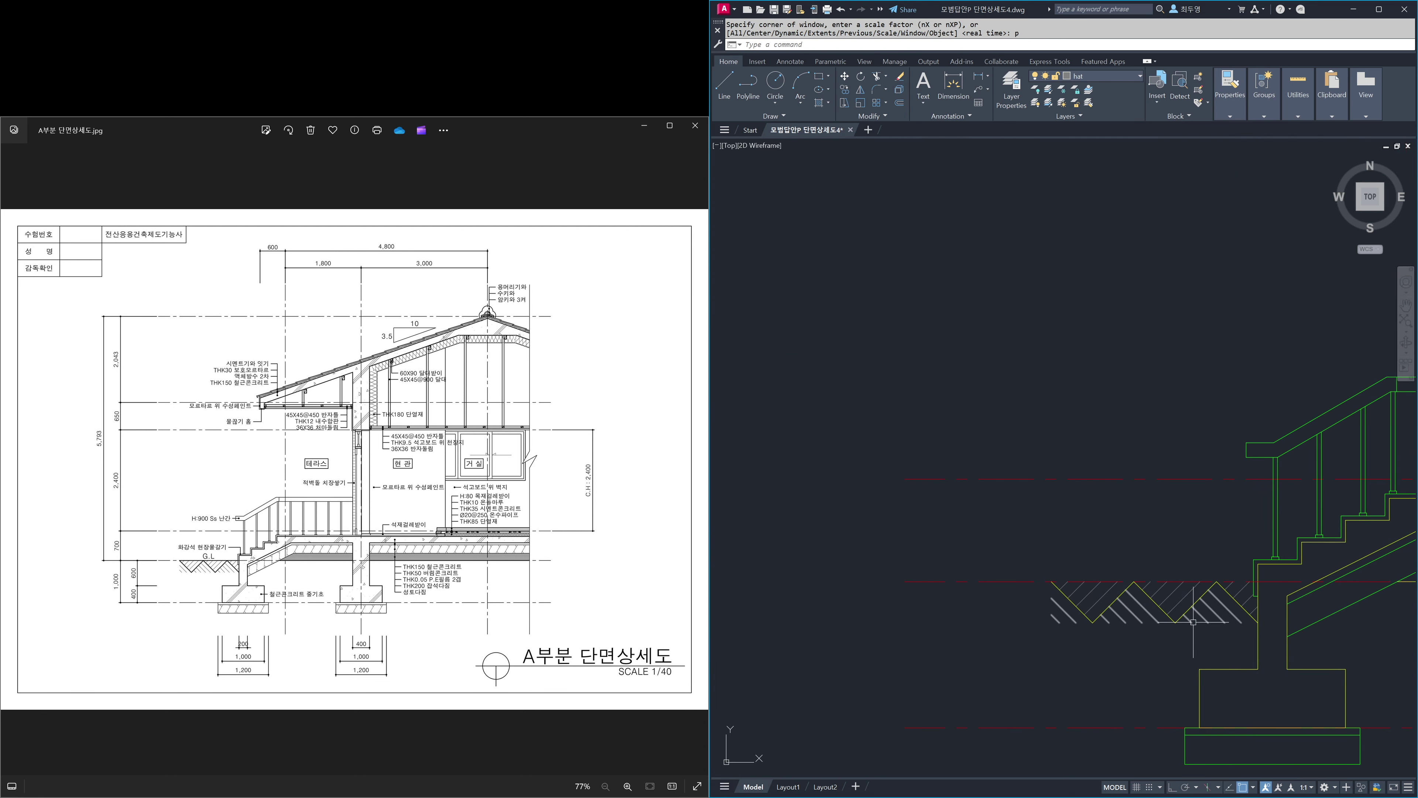
- On the sec layer, draw a ground line from the stair finish edge to the far upper end of the zigzag
{"action": "left_click", "coordinate": [1130, 77]}
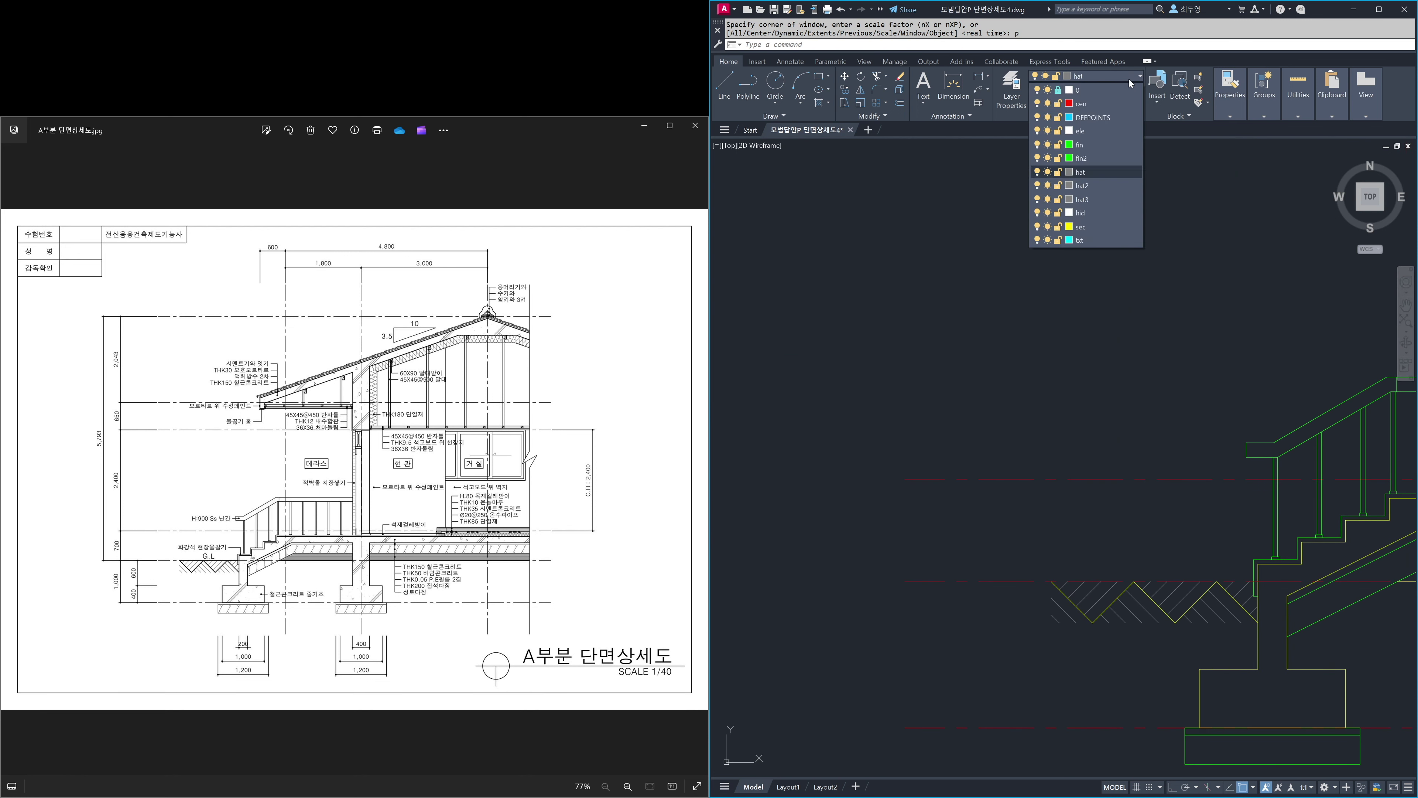
{"action": "left_click", "coordinate": [1118, 227]}
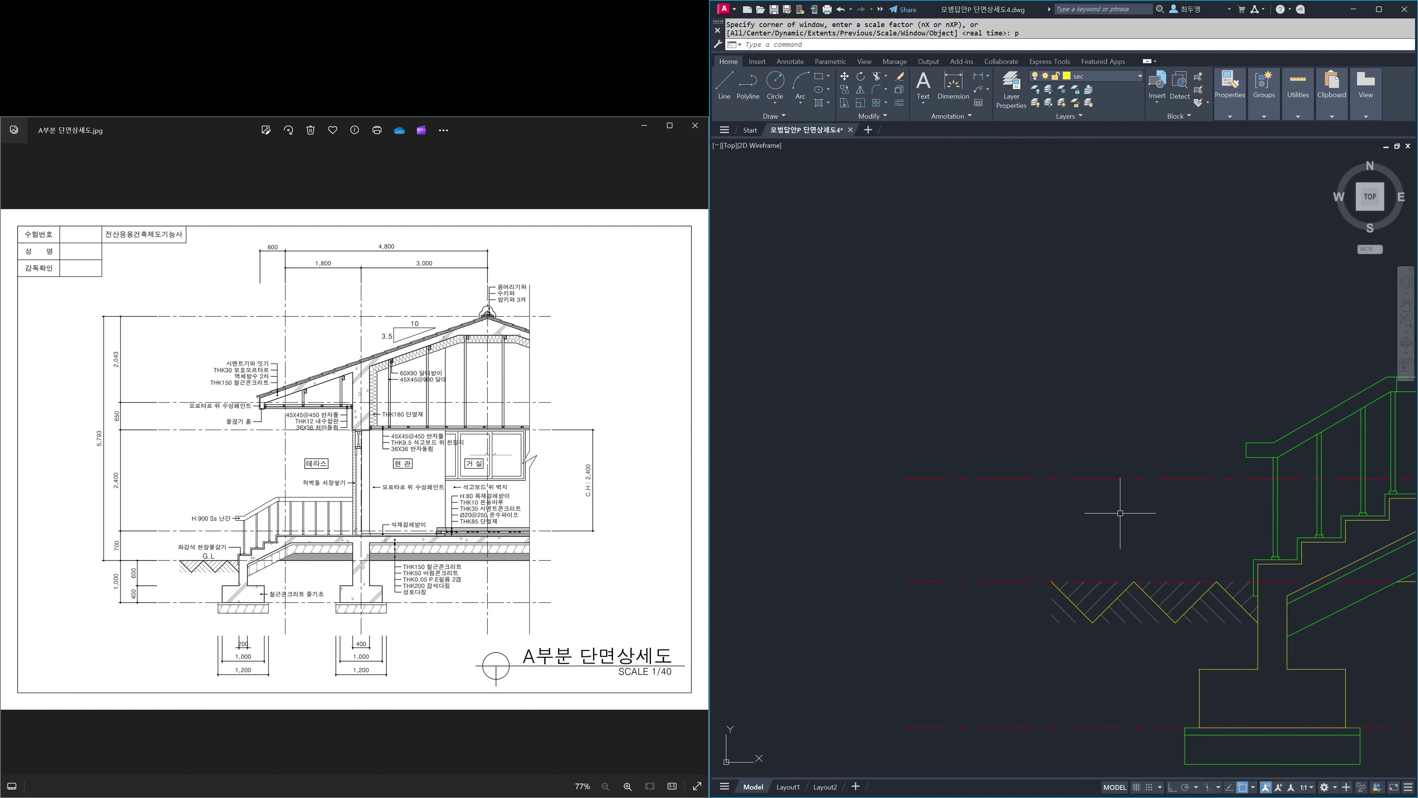
{"action": "key", "text": "Return"}
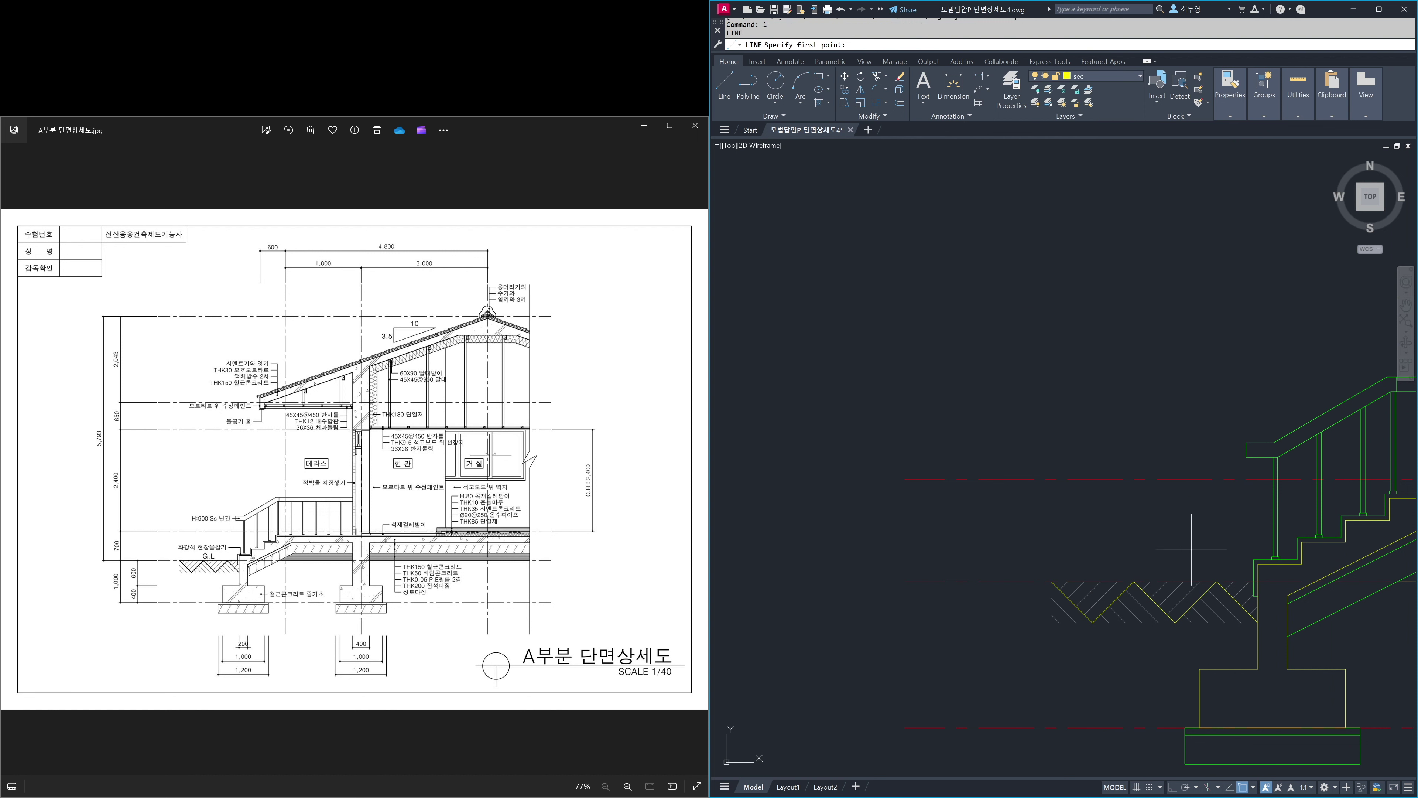
{"action": "left_click", "coordinate": [1254, 582]}
{"action": "left_click", "coordinate": [1051, 582]}
{"action": "key", "text": "Return"}
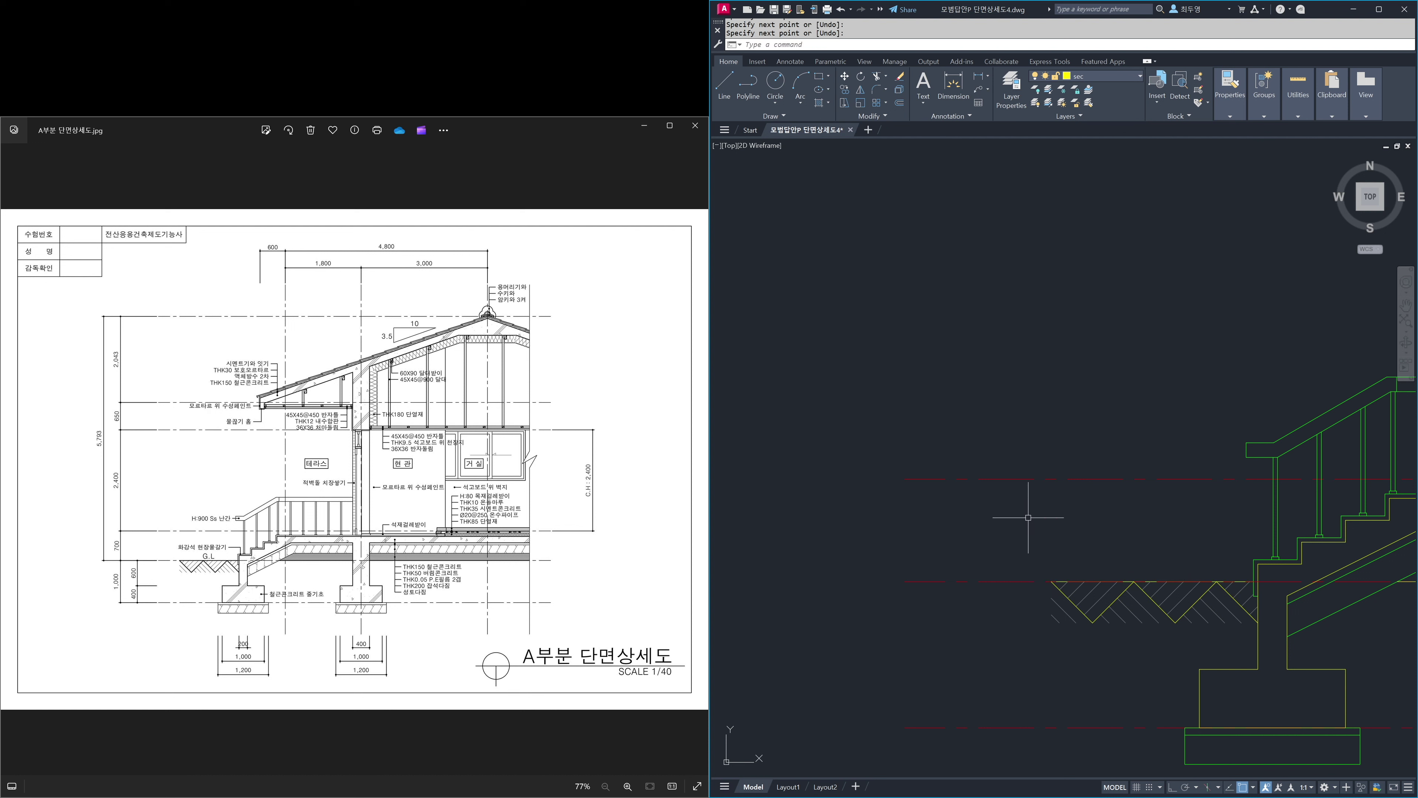
- Bring the new ground line to the front of the draw order and regenerate the drawing
{"action": "left_click", "coordinate": [1093, 580]}
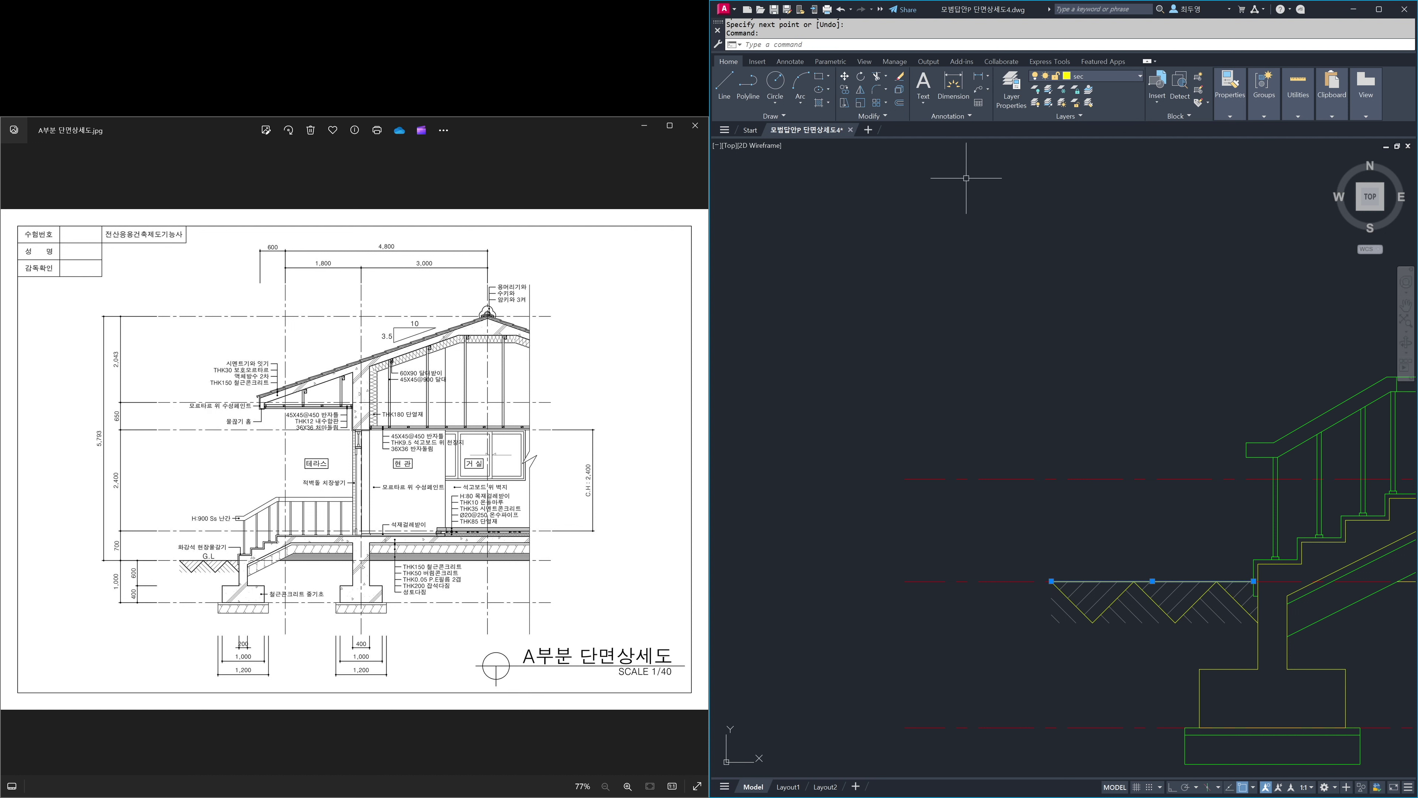
{"action": "left_click", "coordinate": [888, 117]}
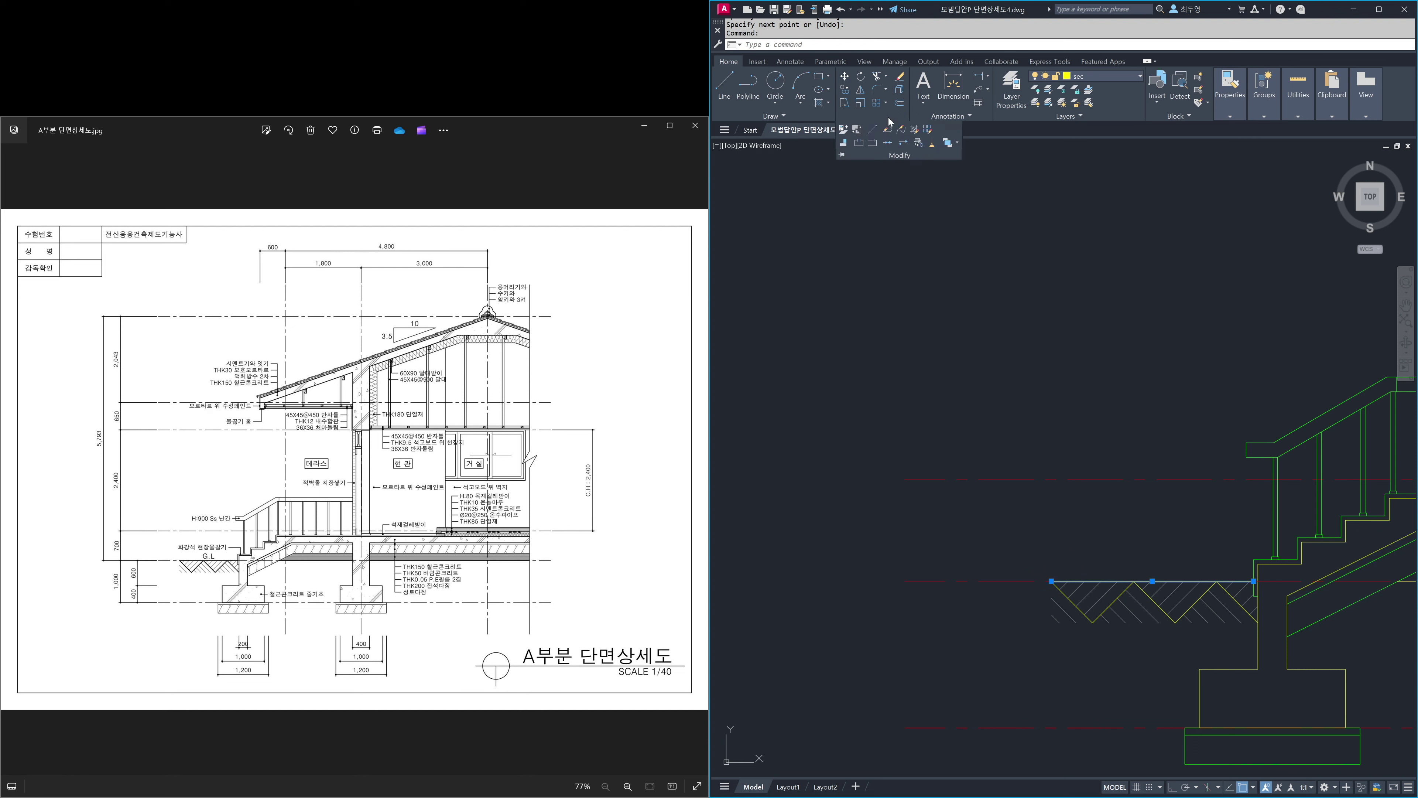
{"action": "left_click", "coordinate": [957, 144]}
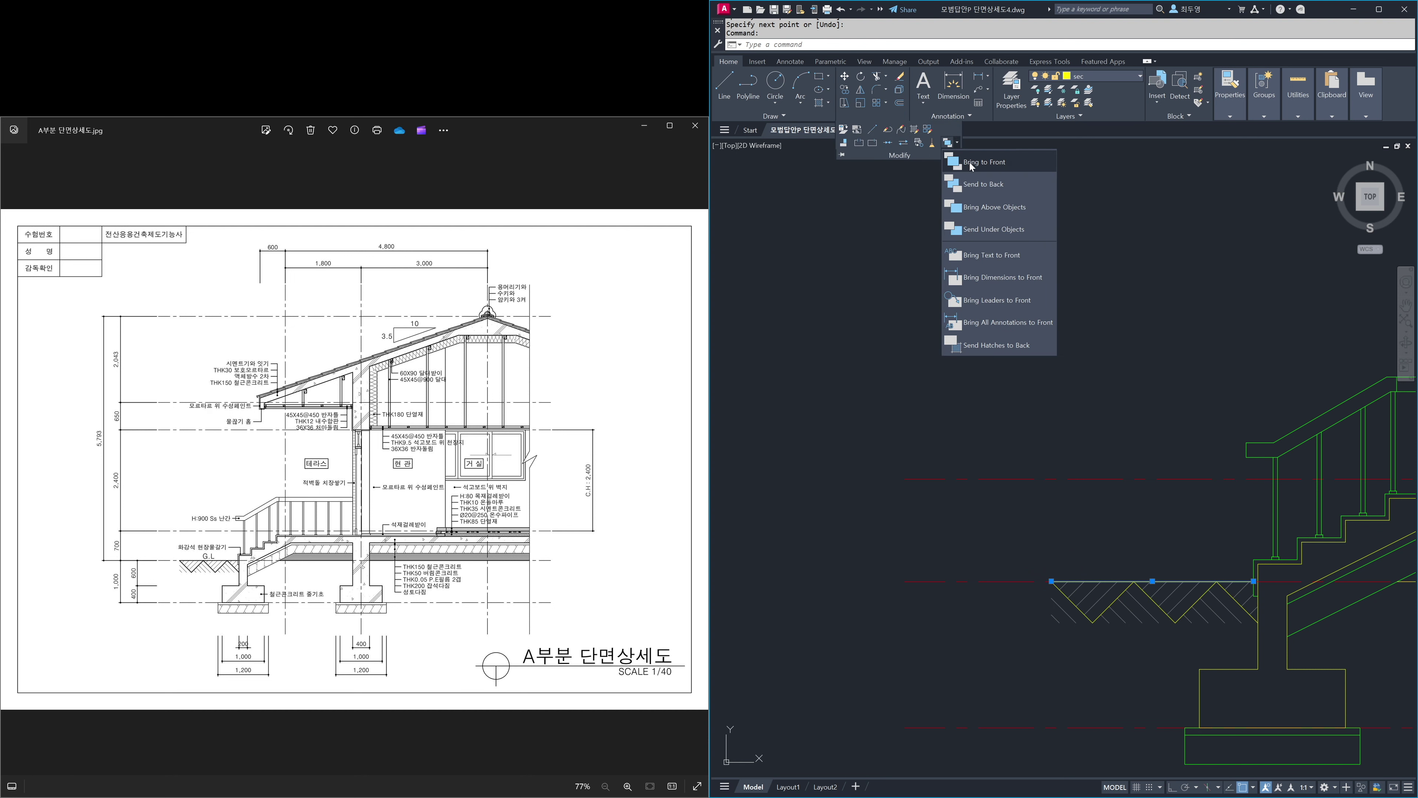
{"action": "left_click", "coordinate": [970, 162]}
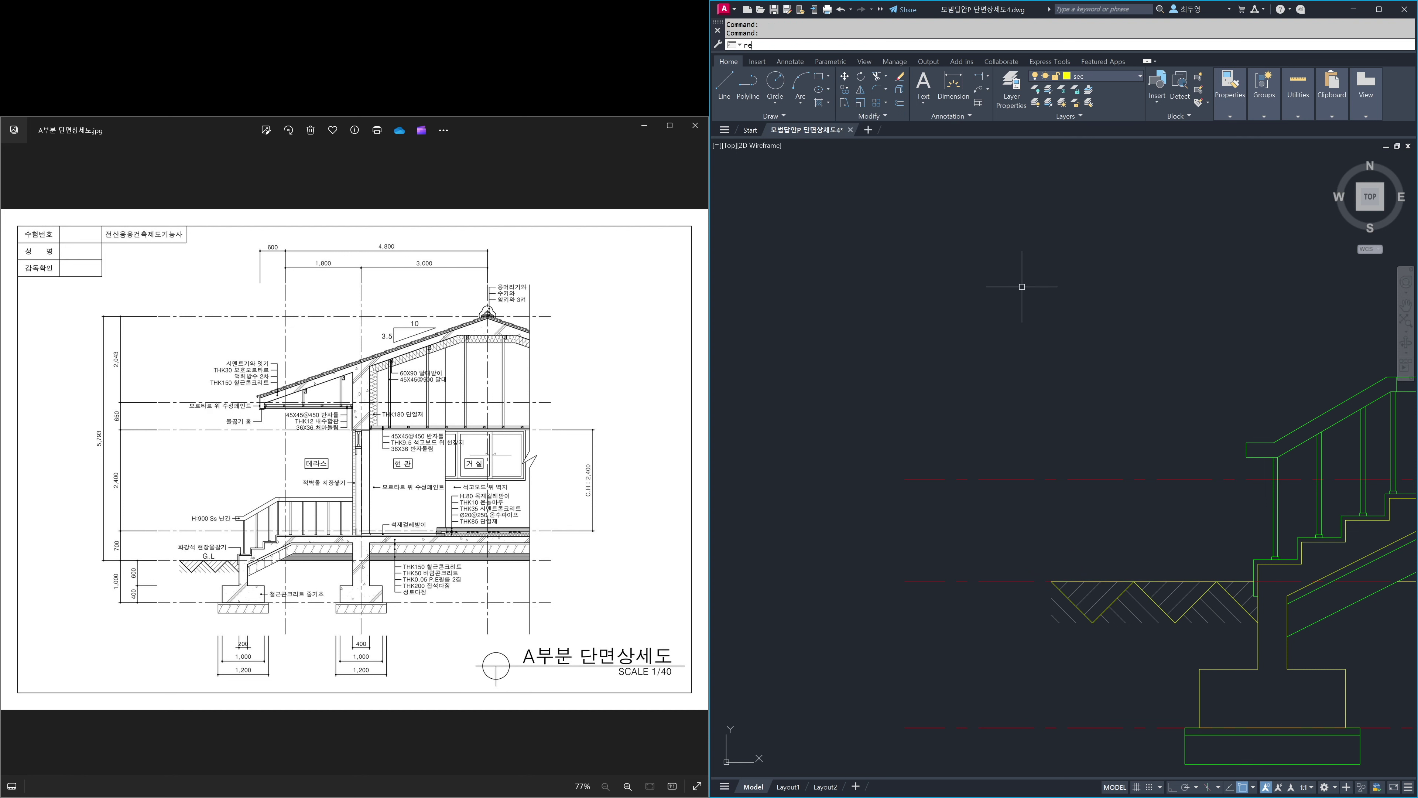
{"action": "type", "text": "regen"}
{"action": "key", "text": "Return"}
{"action": "key", "text": "Return"}
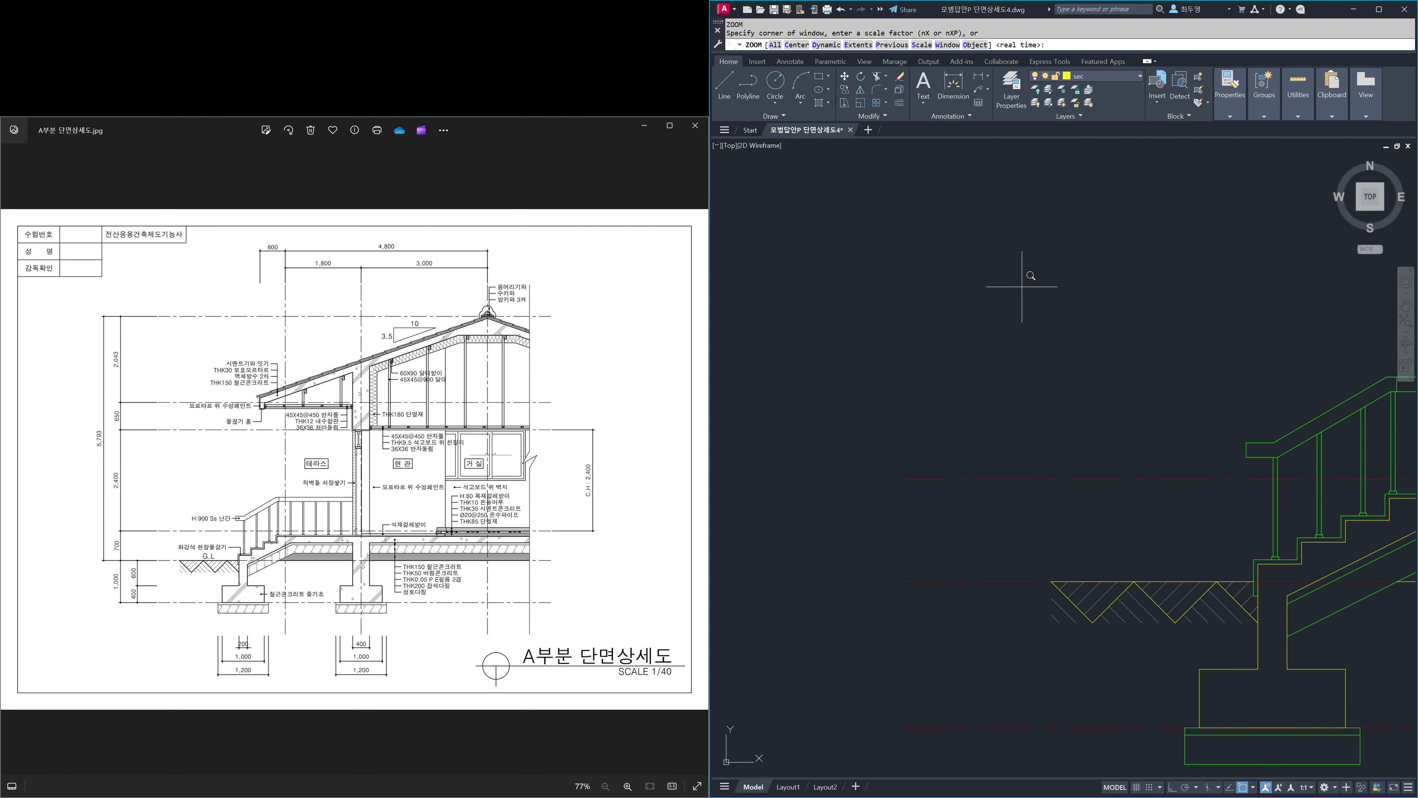
{"action": "key", "text": "Return"}
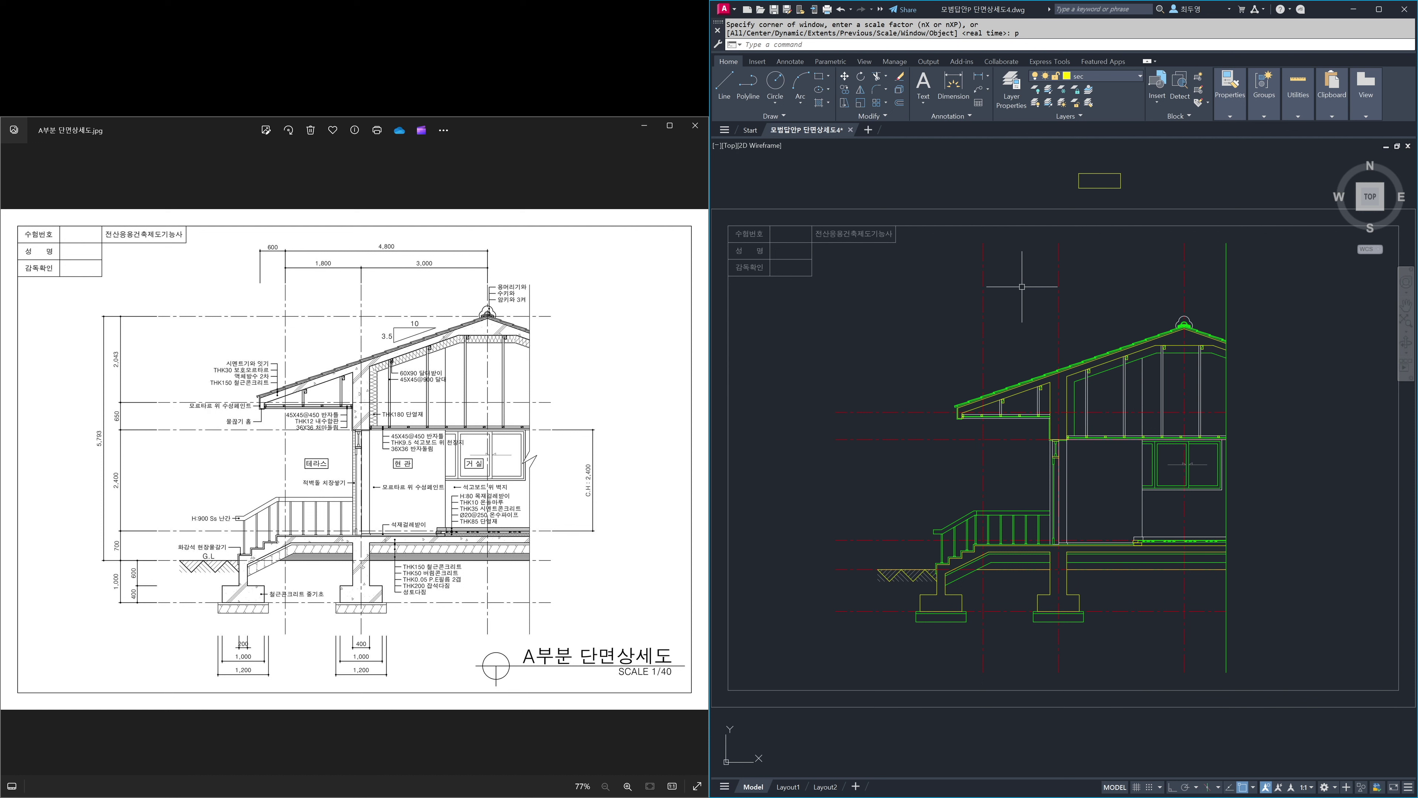
- Copy the horizontal centre line above the ceiling up to the roof ridge apex, based on its intersection with the vertical centre line
{"action": "type", "text": "z"}
{"action": "key", "text": "Return"}
{"action": "left_click", "coordinate": [1064, 284]}
{"action": "left_click", "coordinate": [1284, 438]}
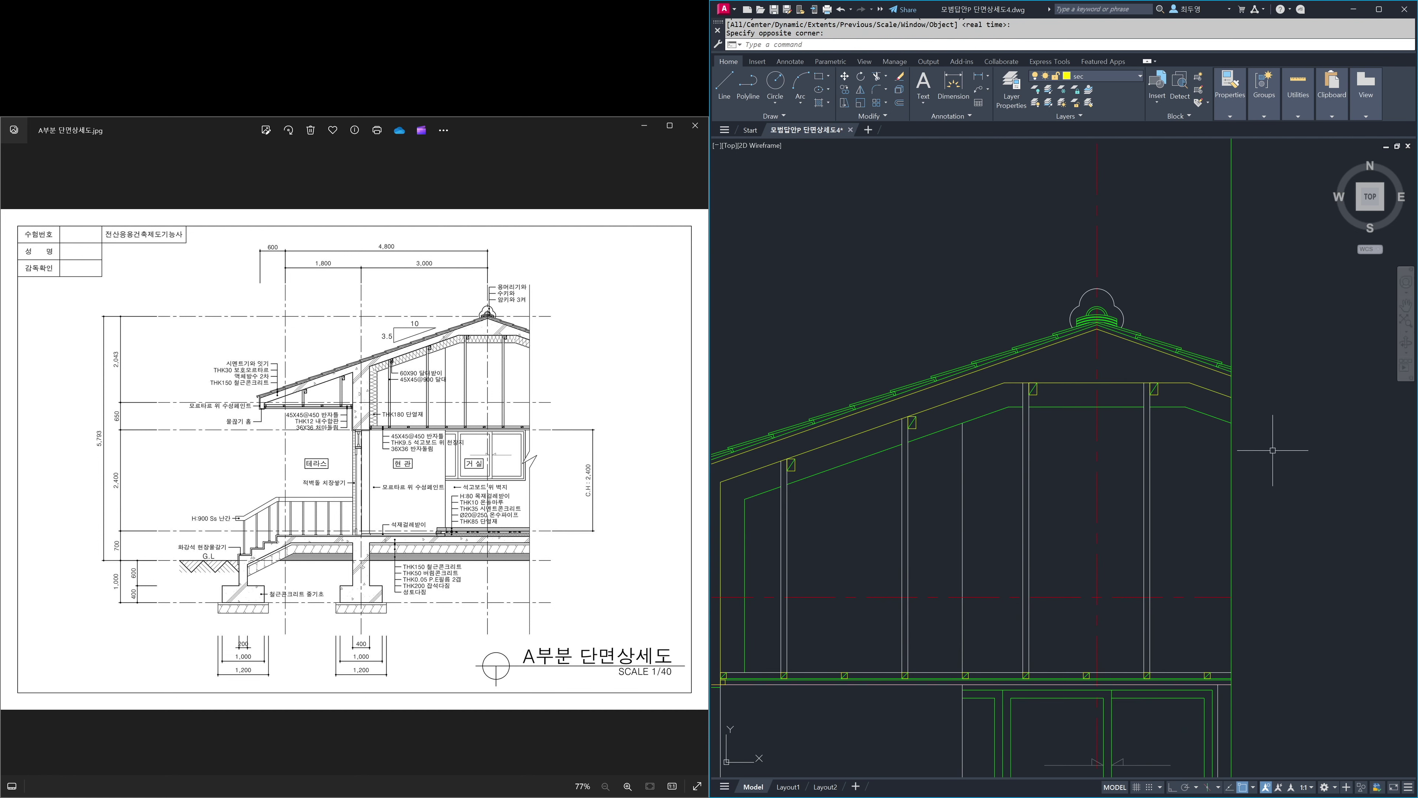
{"action": "type", "text": "co"}
{"action": "key", "text": "Return"}
{"action": "left_click", "coordinate": [1161, 597]}
{"action": "key", "text": "Return"}
{"action": "left_click", "coordinate": [1097, 596]}
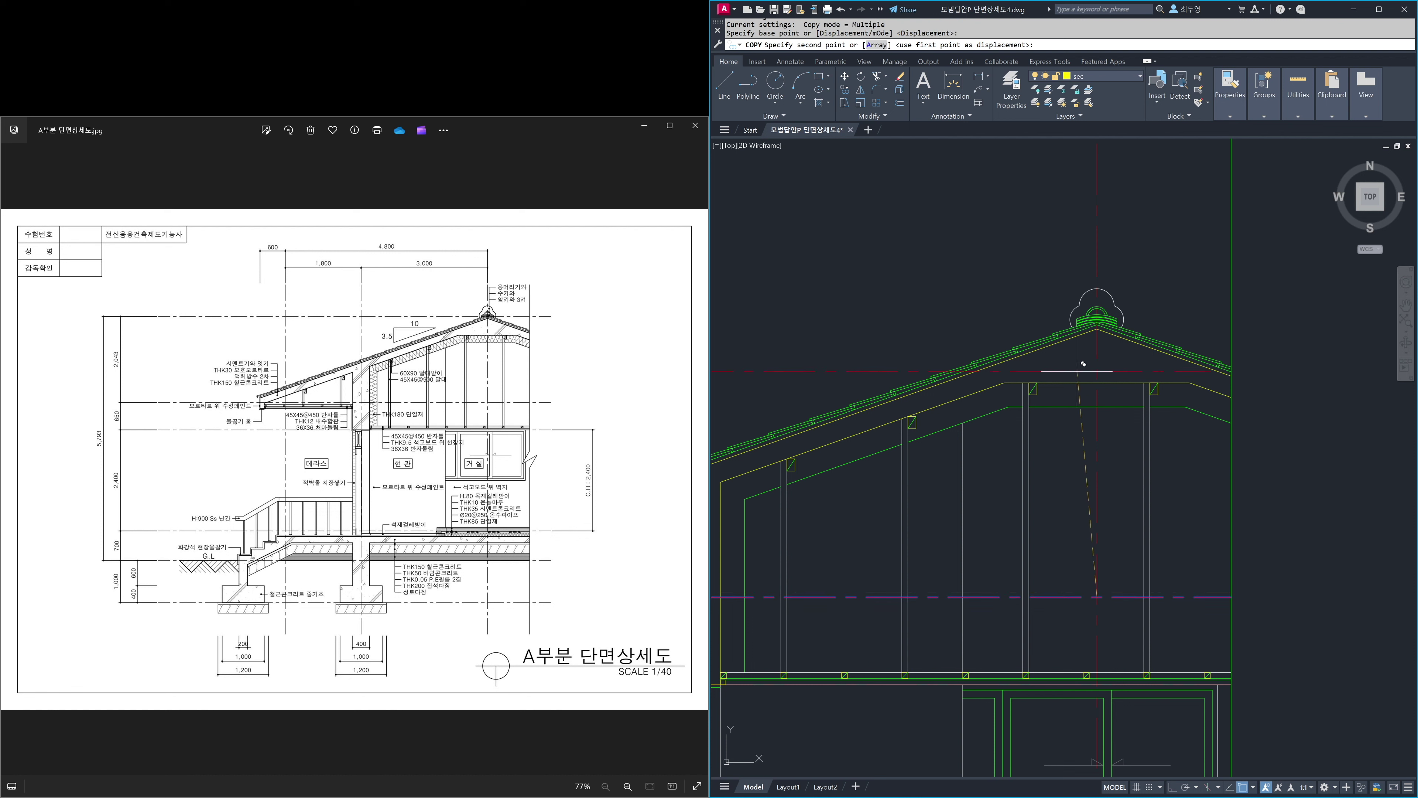
{"action": "type", "text": "'z"}
{"action": "key", "text": "Return"}
{"action": "left_click", "coordinate": [1040, 287]}
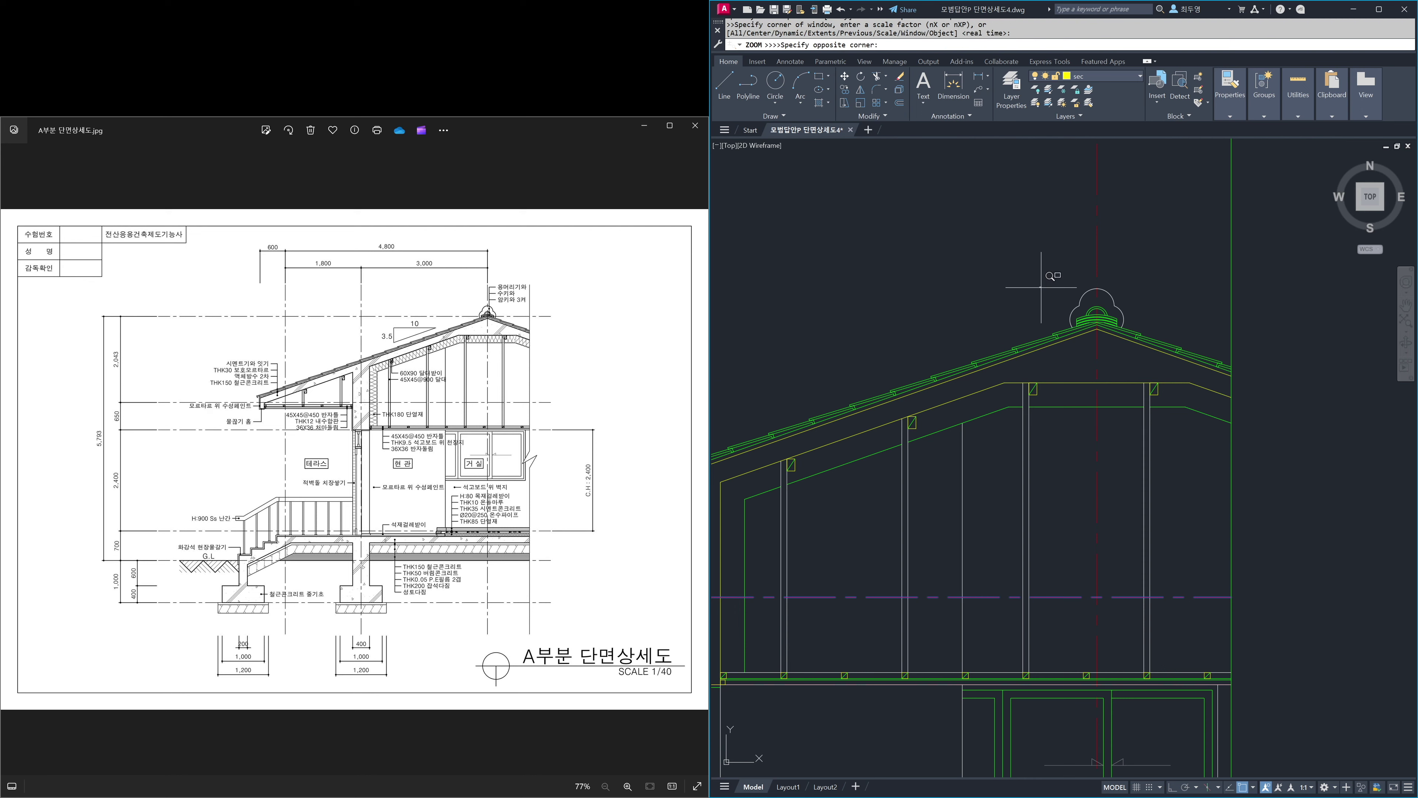
{"action": "left_click", "coordinate": [1159, 394]}
{"action": "left_click", "coordinate": [1156, 361]}
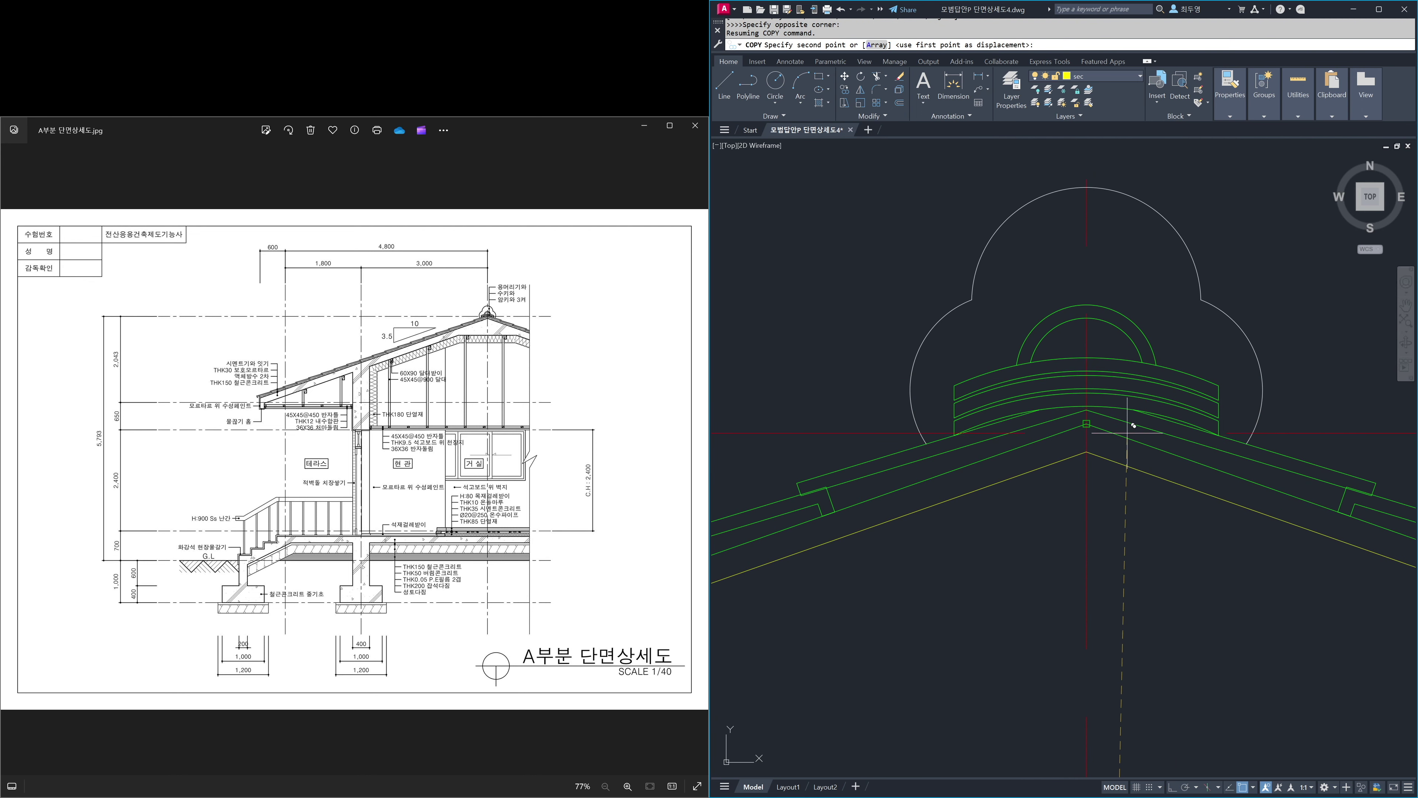
{"action": "left_click", "coordinate": [1087, 423]}
{"action": "key", "text": "Return"}
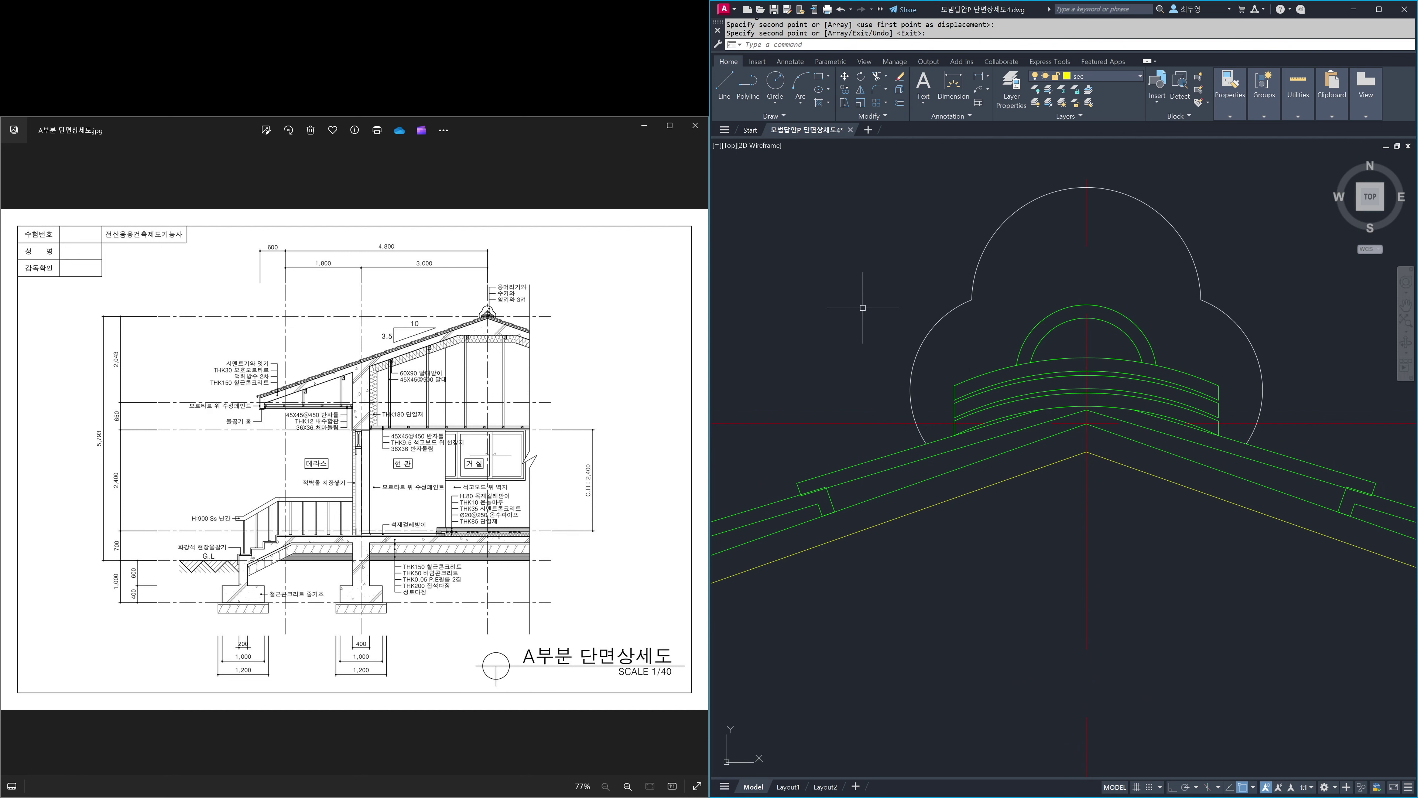
{"action": "type", "text": "z"}
{"action": "key", "text": "Return"}
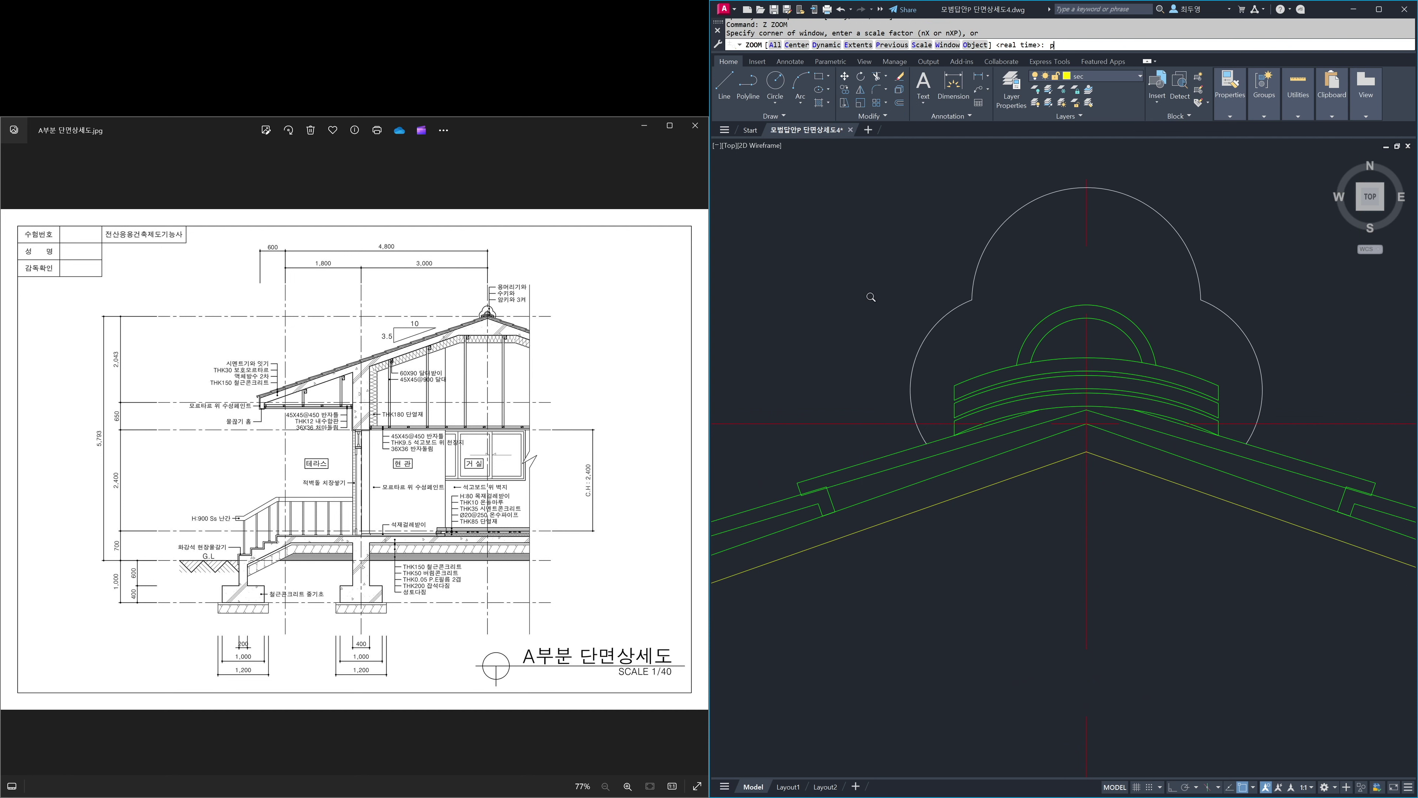
- On the txt layer, draw horizontal construction lines through the top of the roof ridge ornament and the underside of the footings
{"action": "scroll", "coordinate": [1100, 312], "scroll_direction": "down", "scroll_amount": 8}
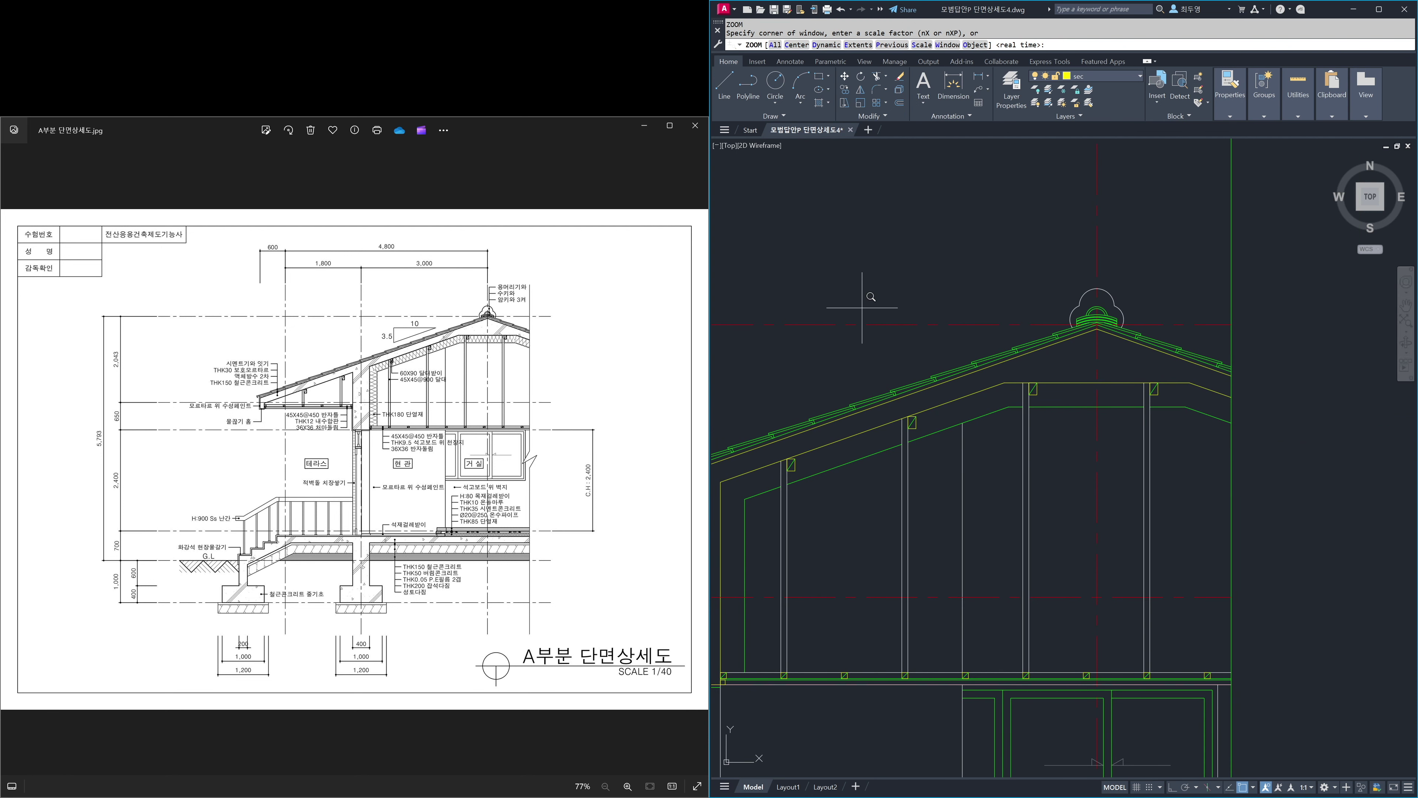
{"action": "type", "text": "p"}
{"action": "key", "text": "Return"}
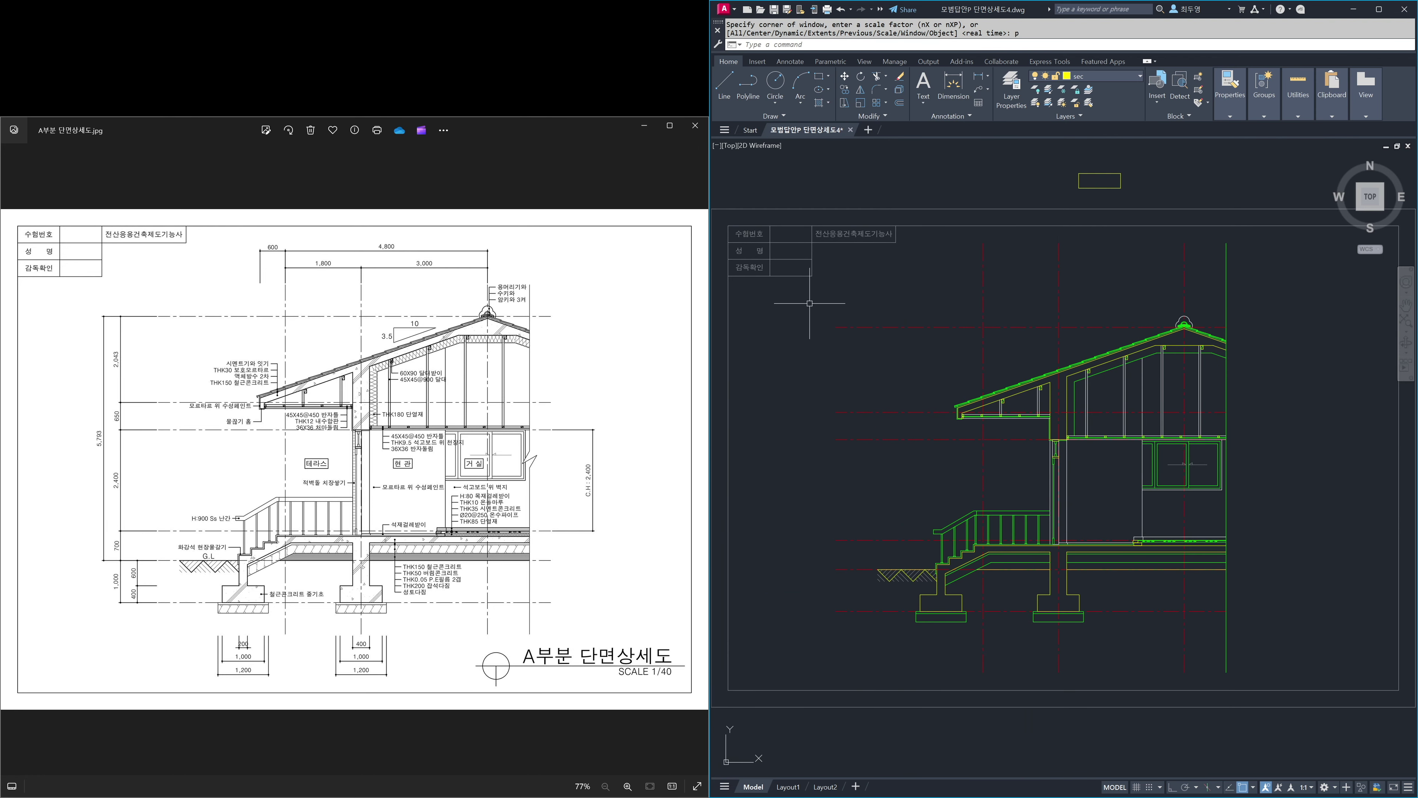
{"action": "left_click", "coordinate": [1121, 78]}
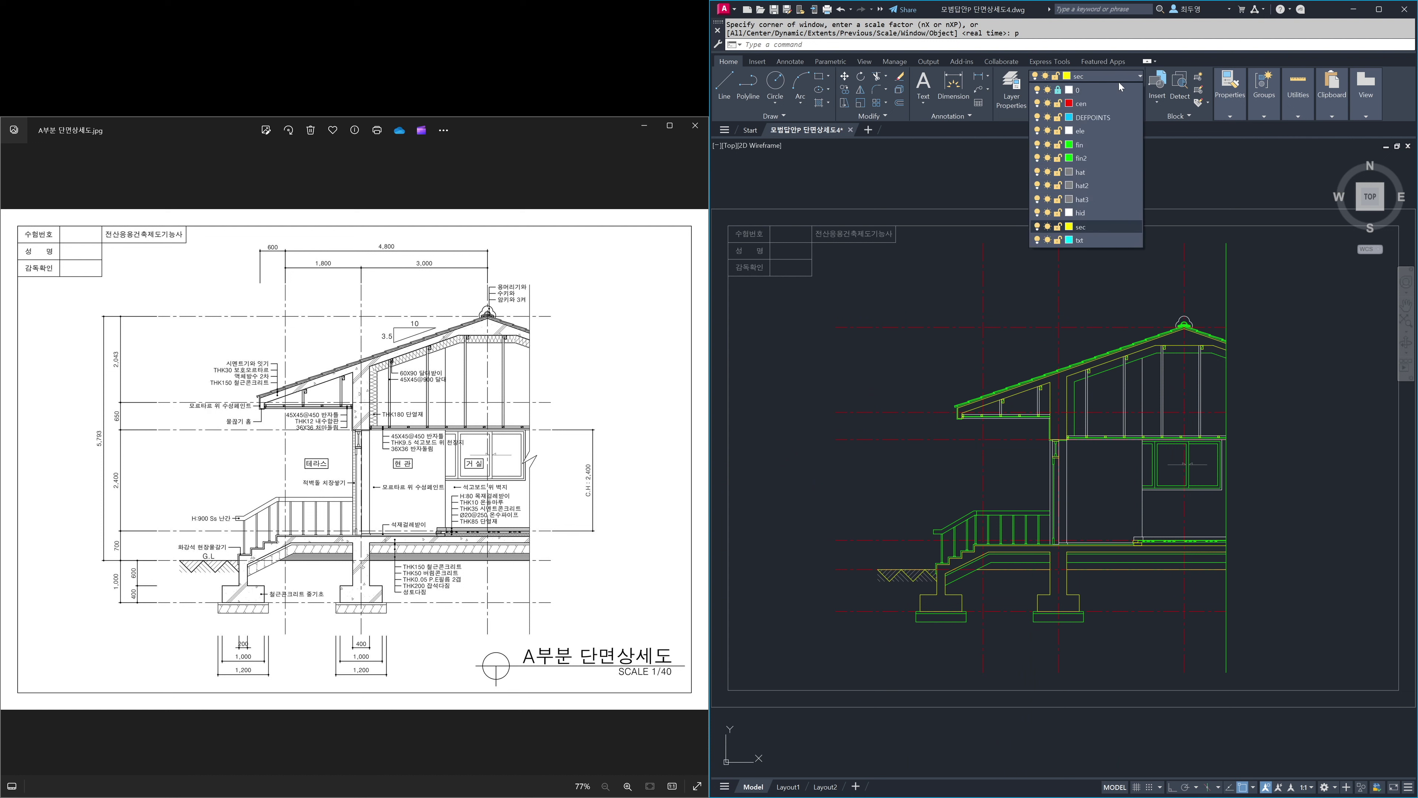
{"action": "left_click", "coordinate": [1105, 241]}
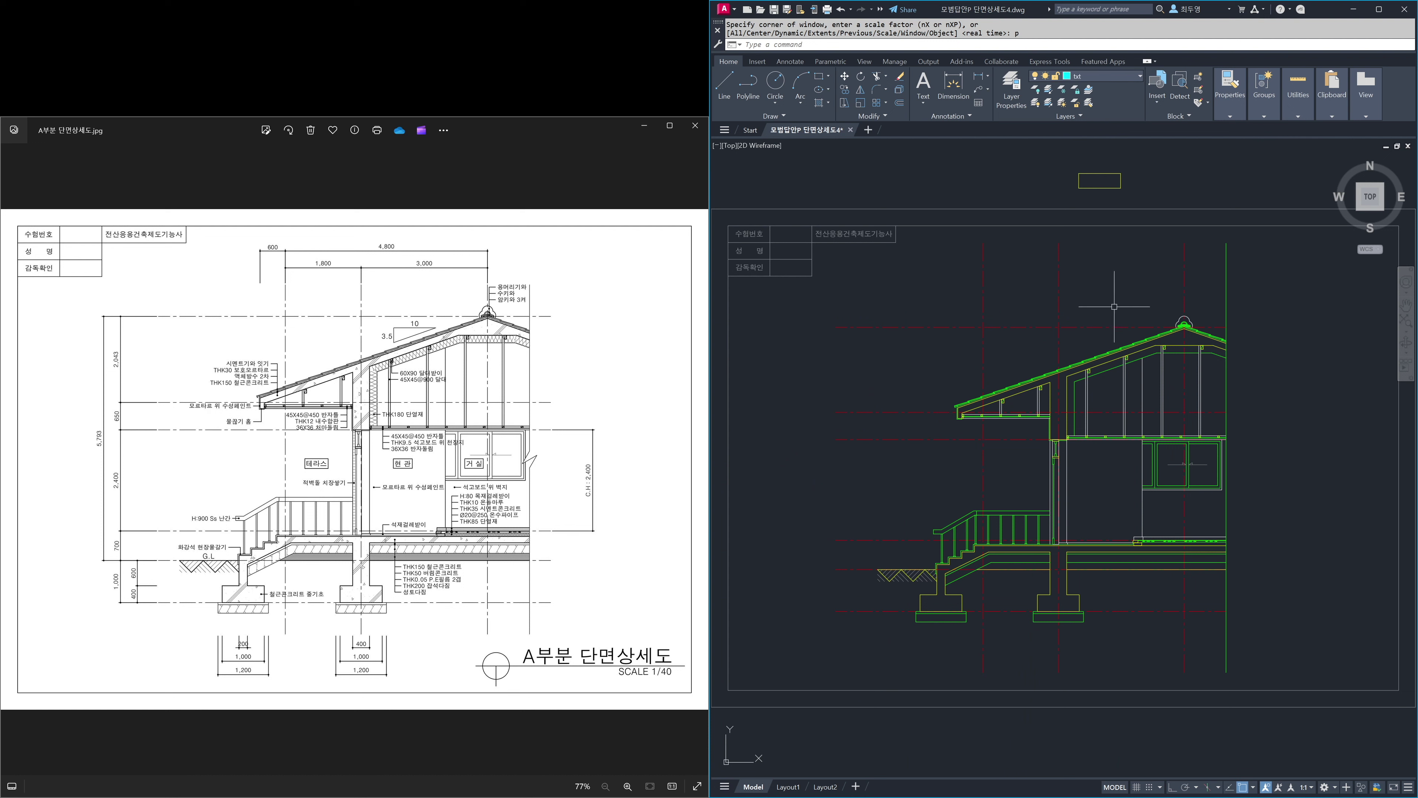
{"action": "type", "text": "xl"}
{"action": "key", "text": "Return"}
{"action": "type", "text": "h"}
{"action": "key", "text": "Return"}
{"action": "left_click", "coordinate": [1184, 317]}
{"action": "left_click", "coordinate": [1089, 626]}
{"action": "key", "text": "Return"}
- Draw a vertical construction line through the outer end of the ground-line symbol beside the stairs
{"action": "key", "text": "Return"}
{"action": "type", "text": "v"}
{"action": "key", "text": "Return"}
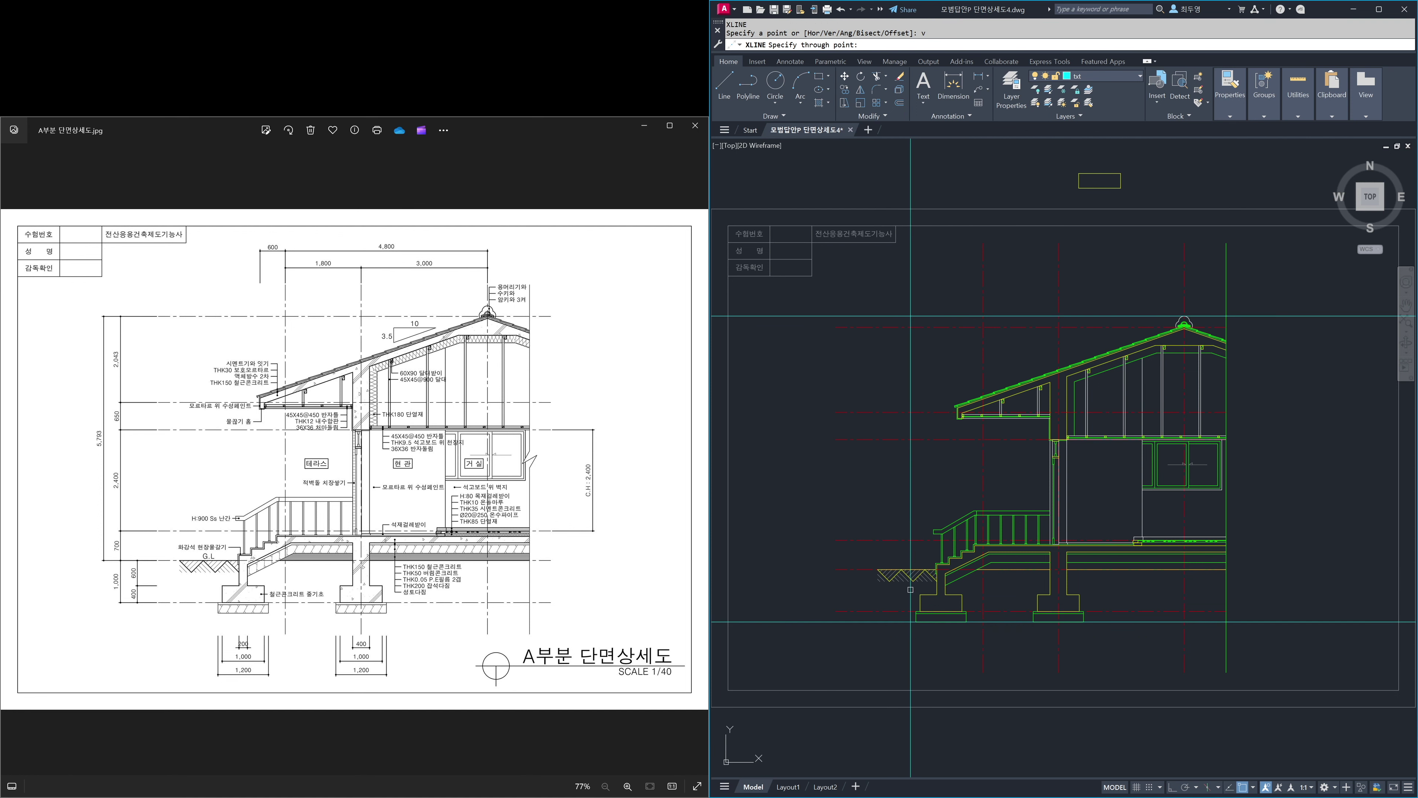
{"action": "left_click", "coordinate": [878, 553]}
{"action": "key", "text": "Return"}
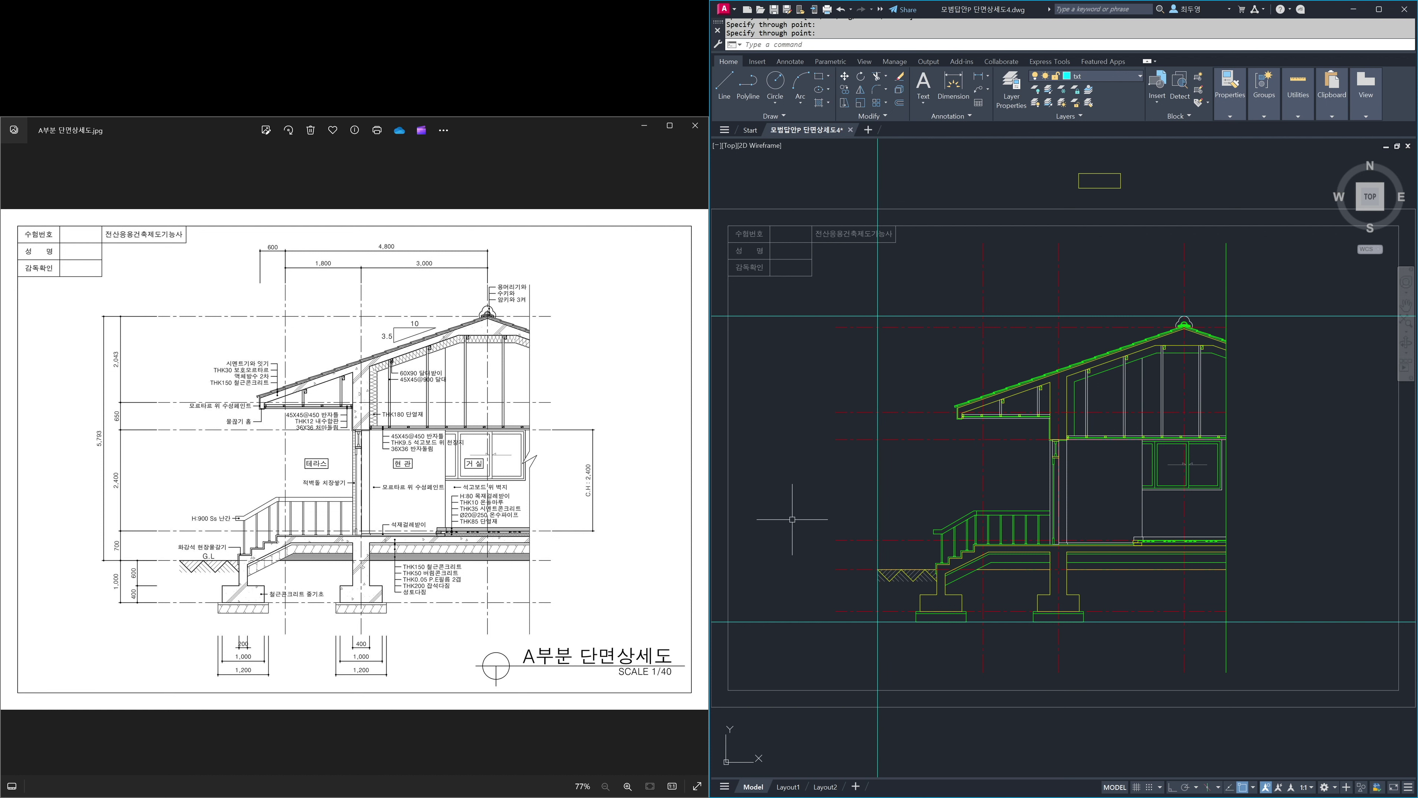
- Offset the three construction lines and the vertical section edge line outward from the house by 500
{"action": "type", "text": "o"}
{"action": "key", "text": "Return"}
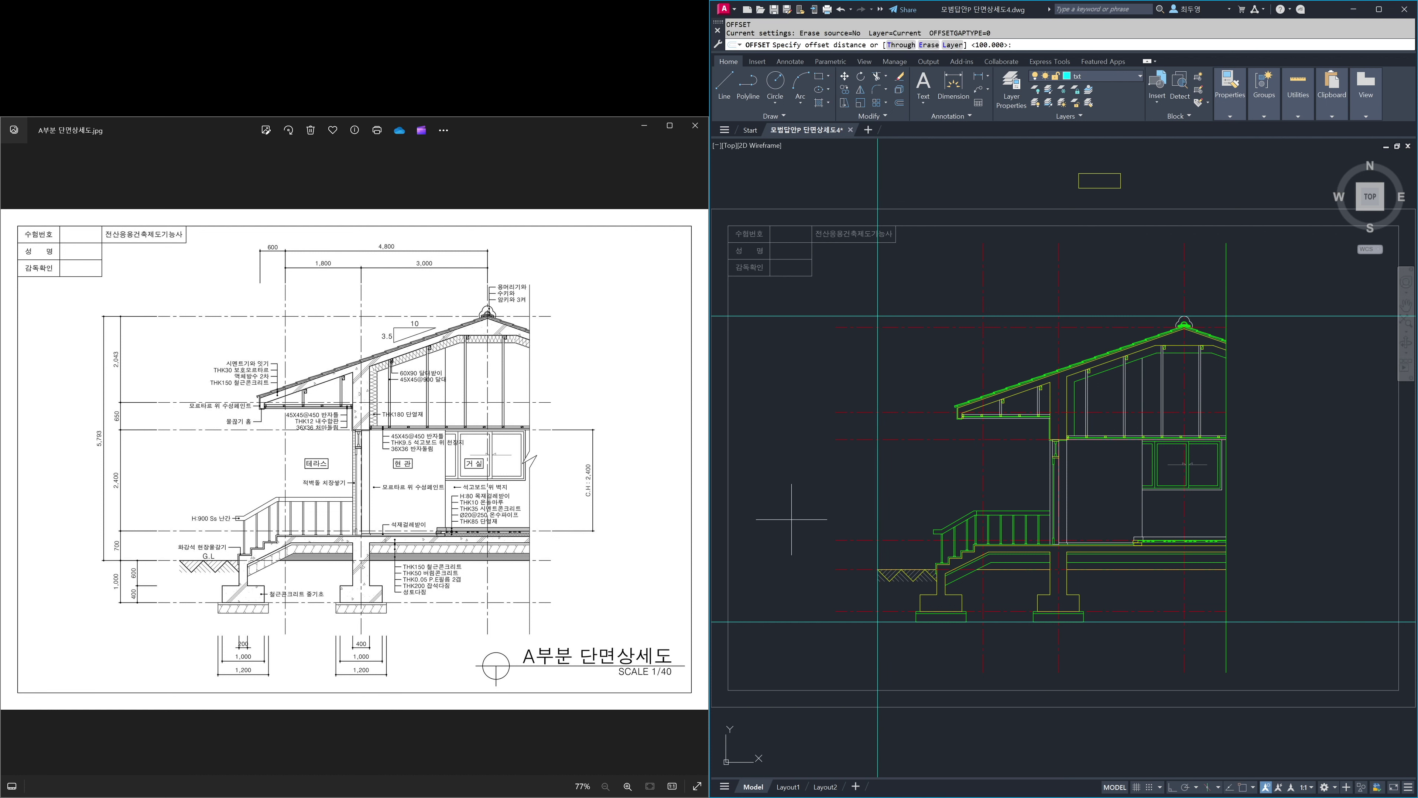
{"action": "key", "text": "Return"}
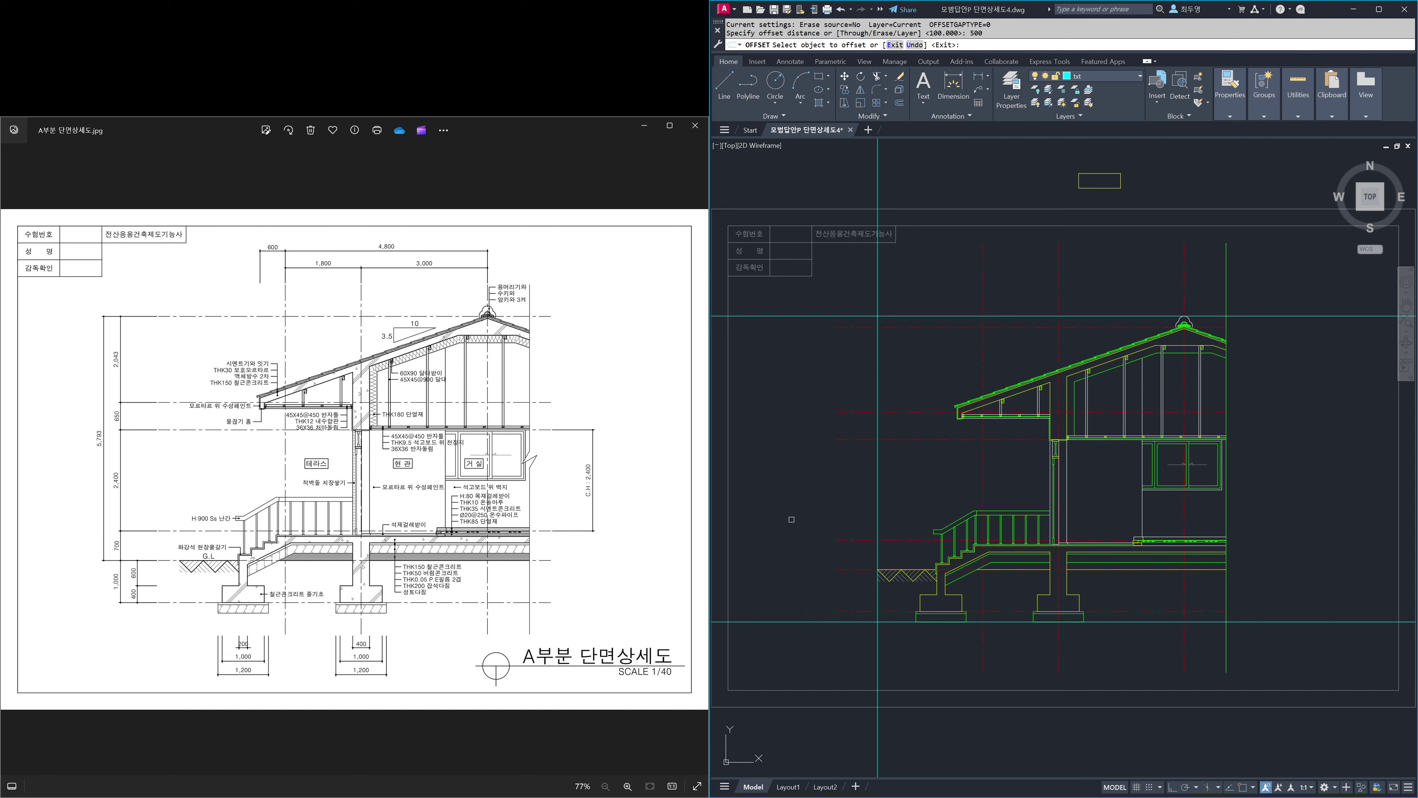
{"action": "left_click", "coordinate": [878, 484]}
{"action": "left_click", "coordinate": [832, 486]}
{"action": "left_click", "coordinate": [814, 622]}
{"action": "left_click", "coordinate": [819, 654]}
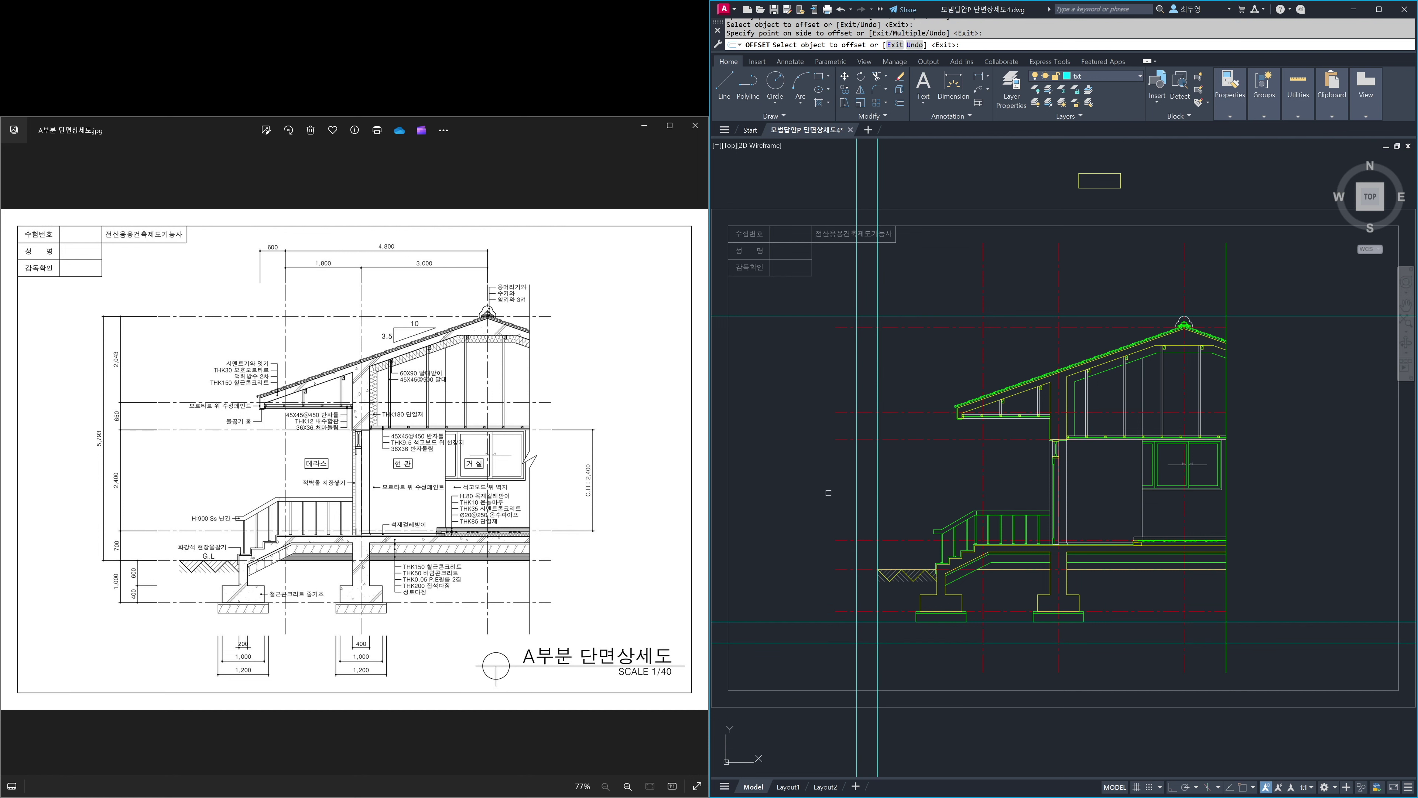
{"action": "left_click", "coordinate": [813, 316]}
{"action": "left_click", "coordinate": [815, 274]}
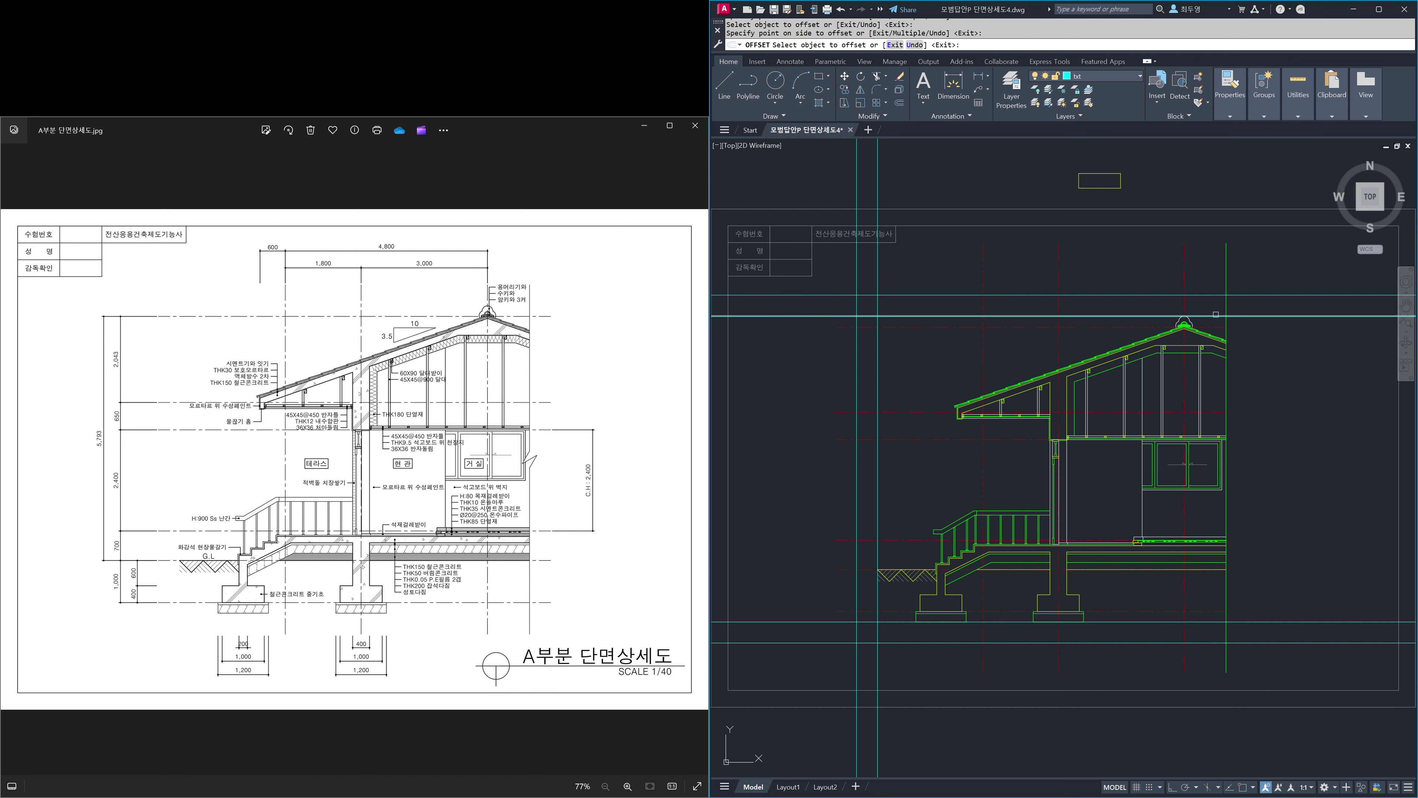
{"action": "left_click", "coordinate": [1227, 309]}
{"action": "left_click", "coordinate": [1293, 330]}
{"action": "key", "text": "Return"}
- Erase the original horizontal and vertical construction lines, keeping their outward offsets
{"action": "type", "text": "e"}
{"action": "key", "text": "Return"}
{"action": "left_click", "coordinate": [868, 316]}
{"action": "left_click", "coordinate": [873, 622]}
{"action": "key", "text": "Return"}
- Join the four offset lines into a closed boundary rectangle using Fillet with the Multiple option
{"action": "type", "text": "f"}
{"action": "key", "text": "Return"}
{"action": "type", "text": "m"}
{"action": "key", "text": "Return"}
{"action": "left_click", "coordinate": [875, 642]}
{"action": "left_click", "coordinate": [856, 592]}
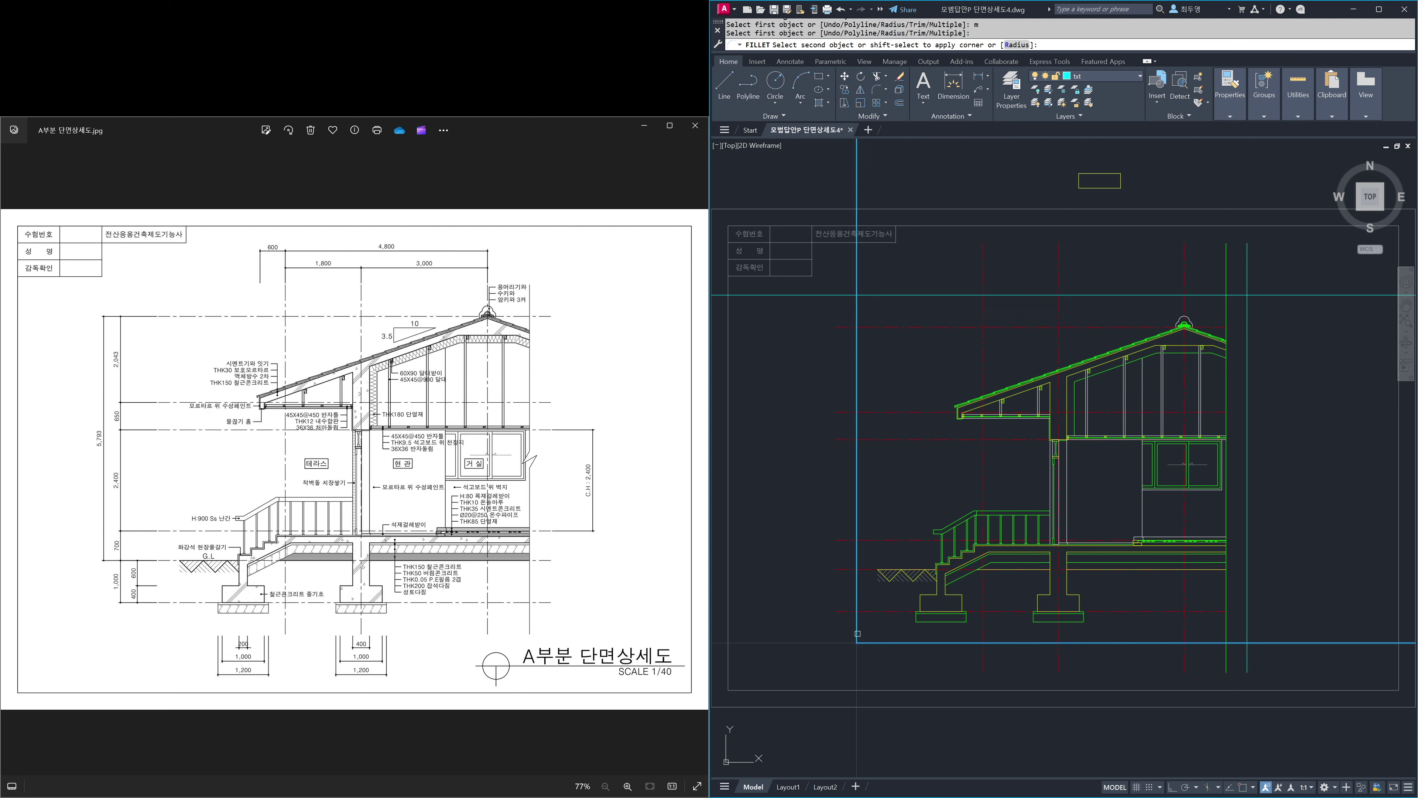
{"action": "left_click", "coordinate": [856, 503]}
{"action": "left_click", "coordinate": [999, 295]}
{"action": "left_click", "coordinate": [1145, 294]}
{"action": "left_click", "coordinate": [1248, 434]}
{"action": "left_click", "coordinate": [1208, 643]}
{"action": "key", "text": "Return"}
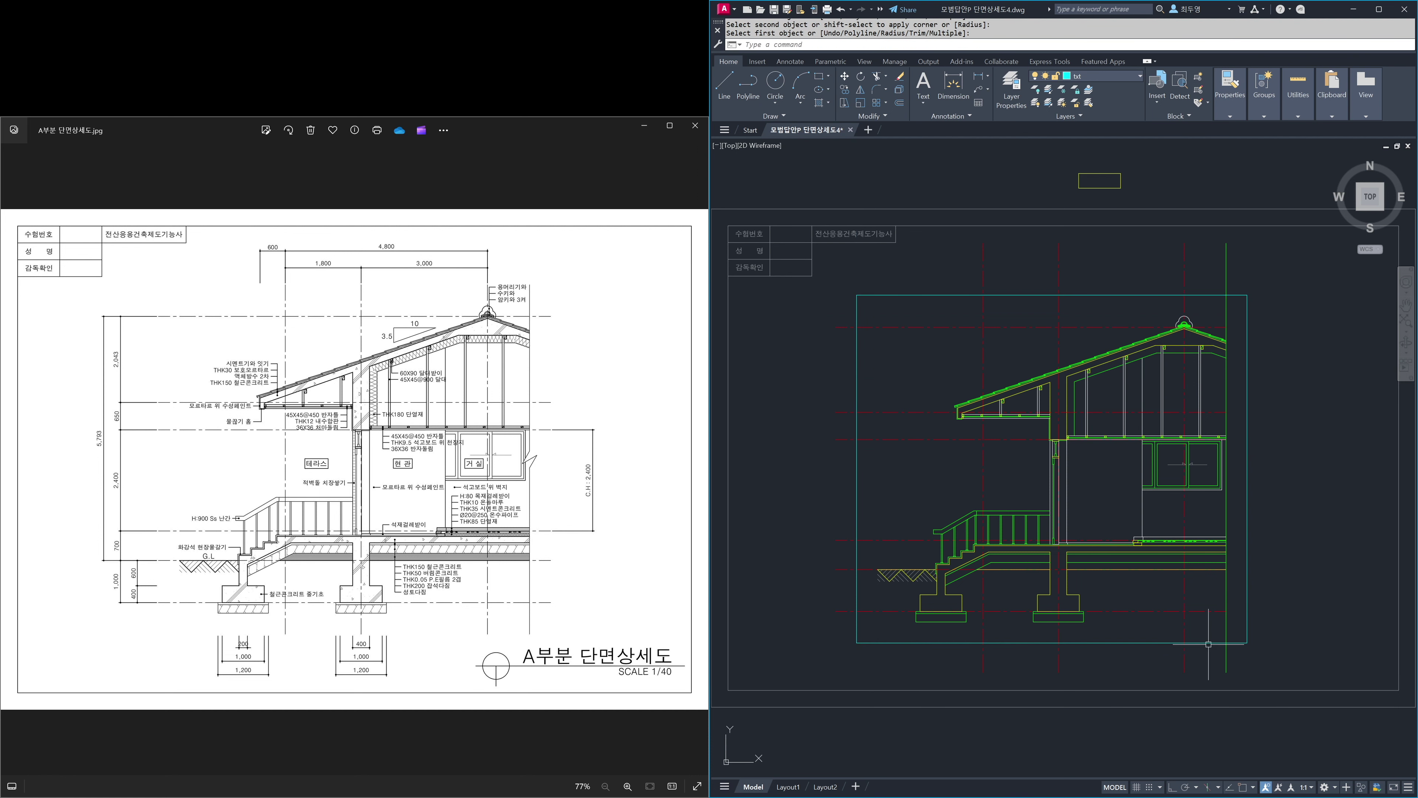
- Trim the centre lines and the vertical section edge line outside the boundary rectangle, using its sides as cutting edges
{"action": "type", "text": "tr"}
{"action": "key", "text": "Return"}
{"action": "left_click", "coordinate": [1284, 658]}
{"action": "left_click", "coordinate": [1223, 610]}
{"action": "left_click", "coordinate": [883, 310]}
{"action": "left_click", "coordinate": [851, 291]}
{"action": "key", "text": "Return"}
{"action": "left_click", "coordinate": [924, 258]}
{"action": "left_click", "coordinate": [1286, 283]}
{"action": "left_click", "coordinate": [1292, 659]}
{"action": "left_click", "coordinate": [938, 659]}
{"action": "left_click", "coordinate": [844, 649]}
{"action": "left_click", "coordinate": [836, 287]}
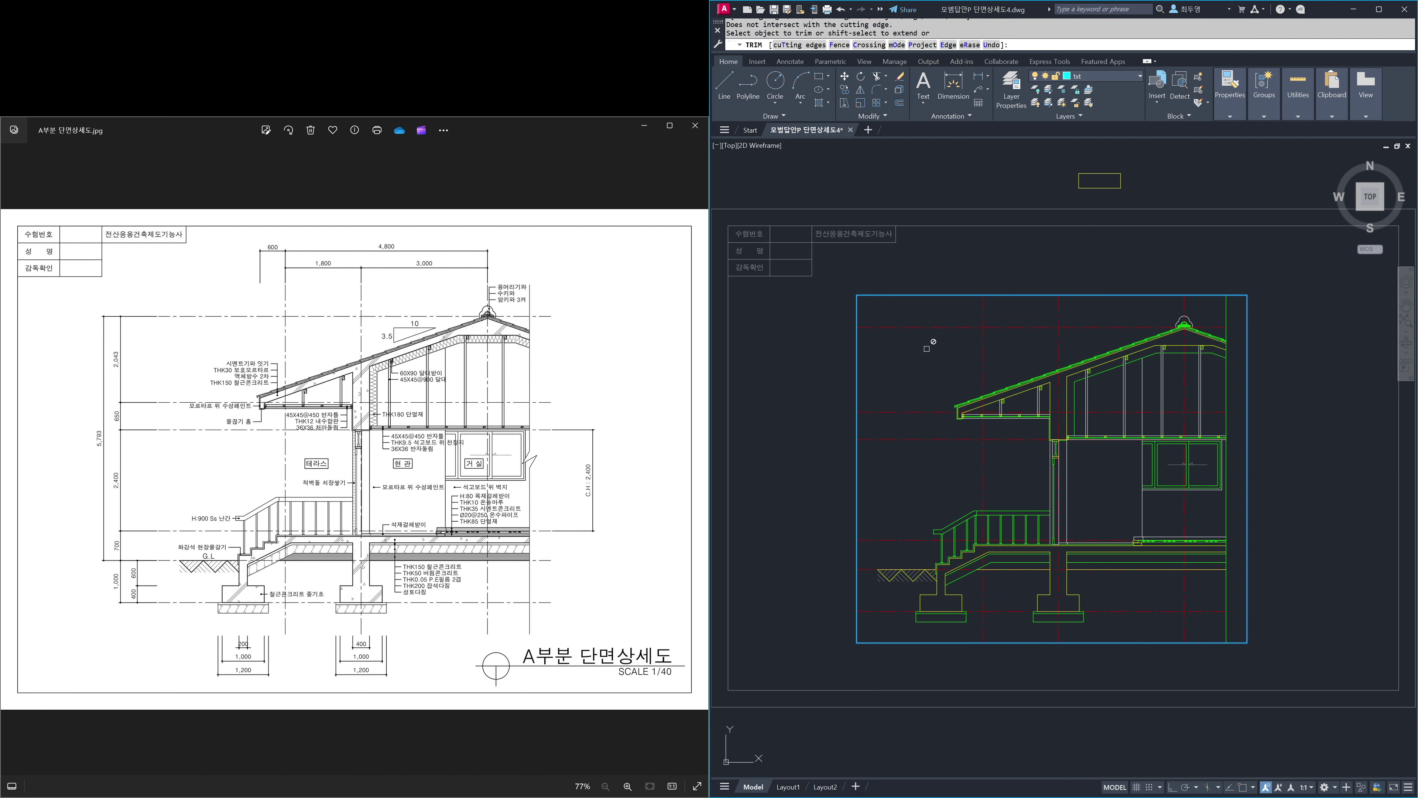
{"action": "left_click", "coordinate": [1110, 326]}
{"action": "left_click", "coordinate": [1112, 411]}
{"action": "left_click", "coordinate": [1127, 538]}
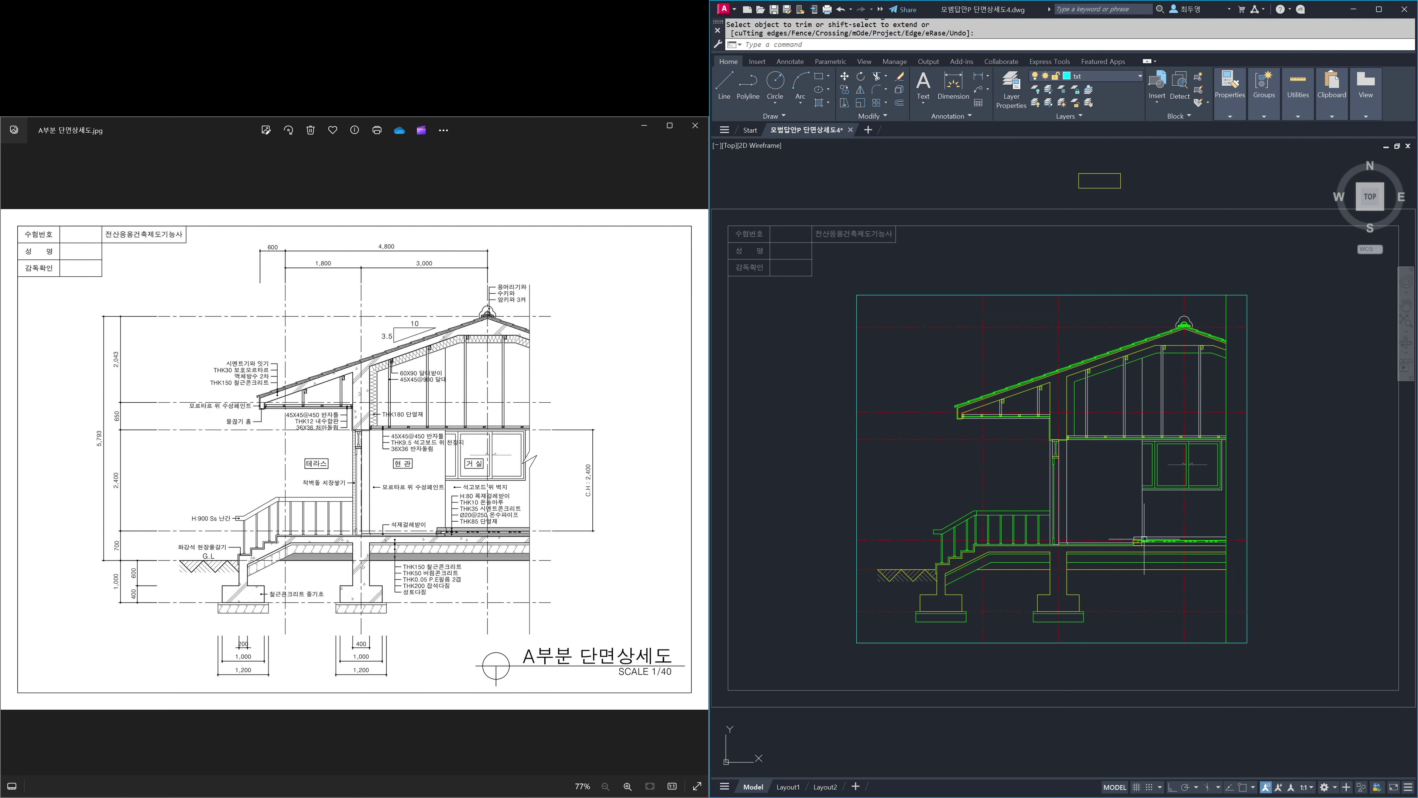
{"action": "left_click", "coordinate": [919, 548]}
{"action": "left_click", "coordinate": [898, 424]}
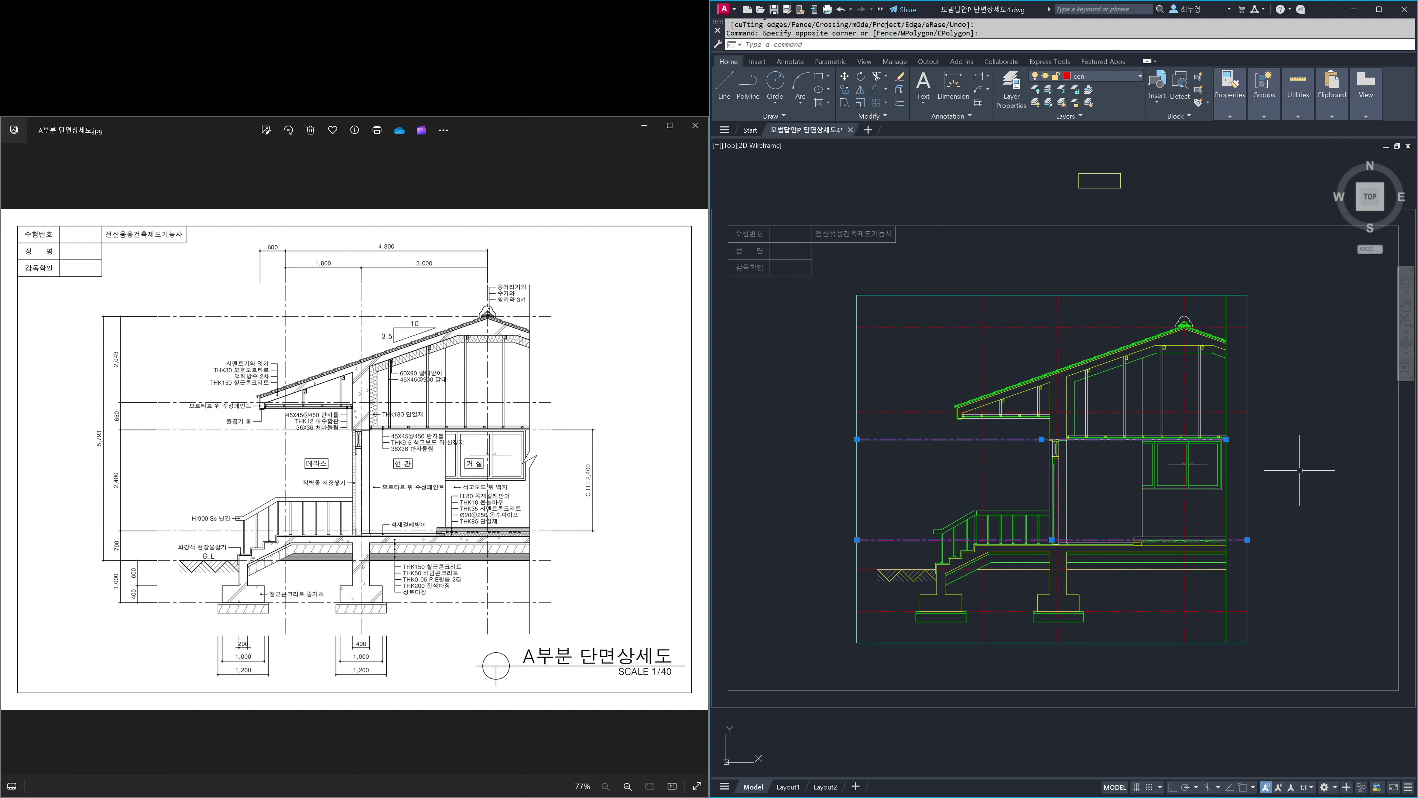
{"action": "mouse_move", "coordinate": [1228, 440]}
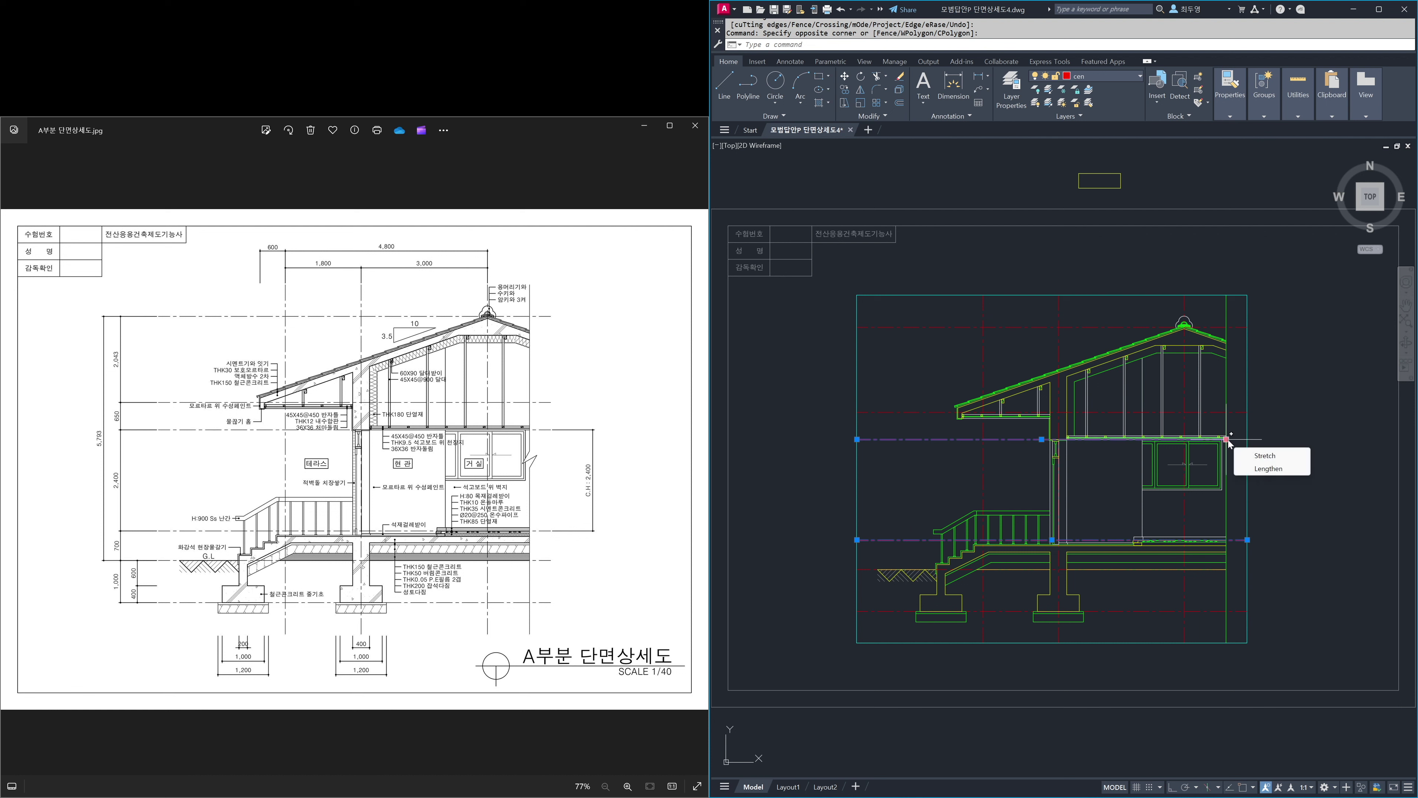
{"action": "key", "text": "Escape"}
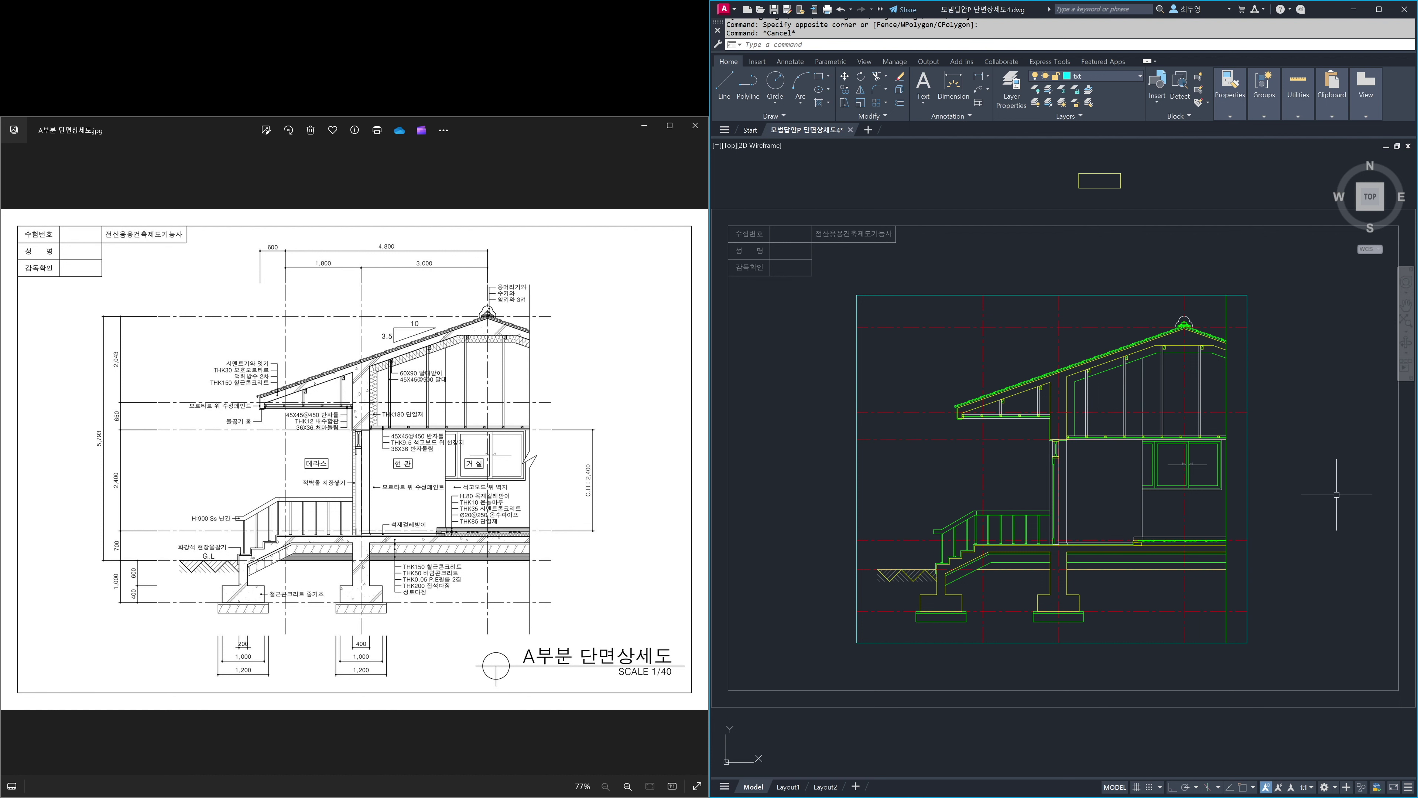
- With Ortho on, stretch the right ends of the ground-level and ceiling centre lines horizontally past the boundary rectangle
{"action": "left_click", "coordinate": [883, 568]}
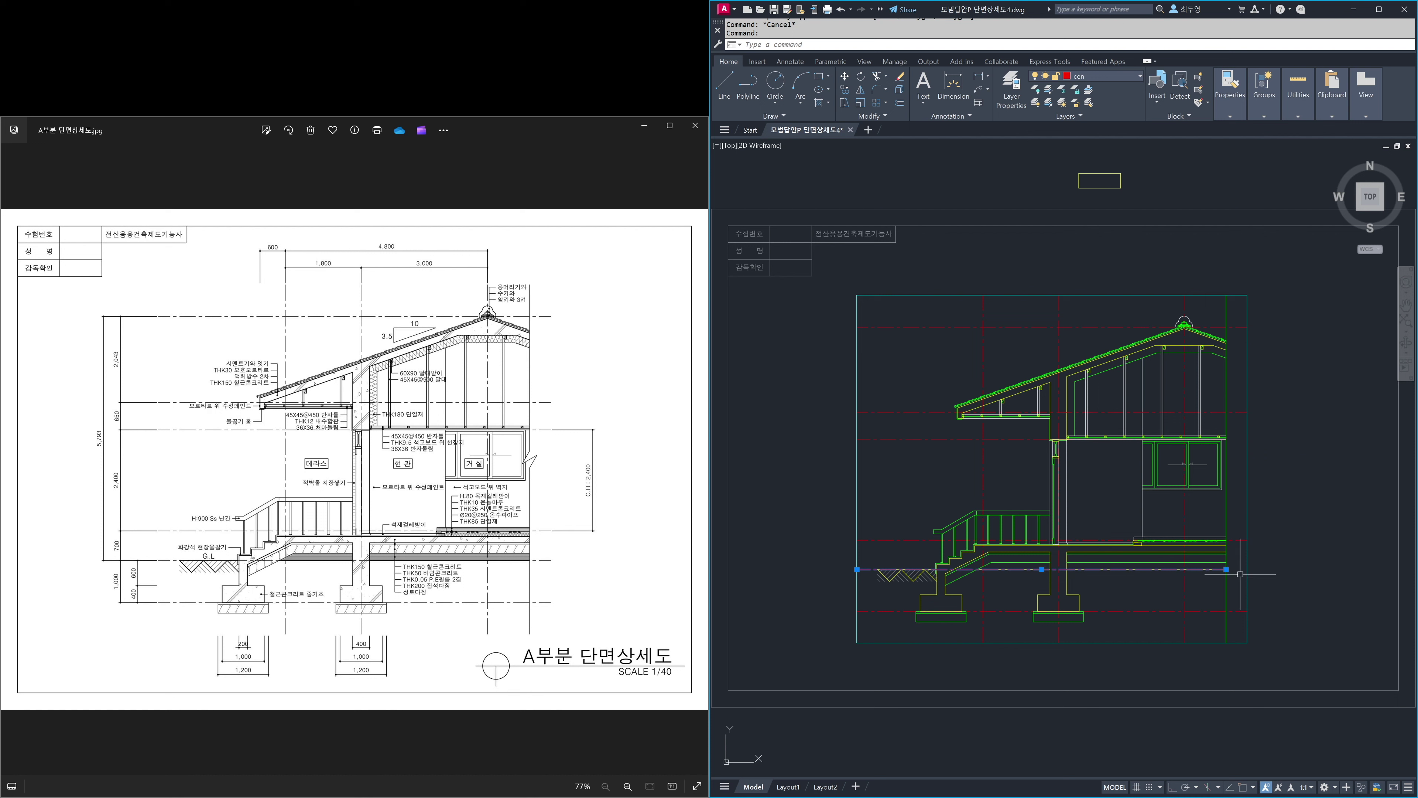
{"action": "left_click", "coordinate": [1226, 569]}
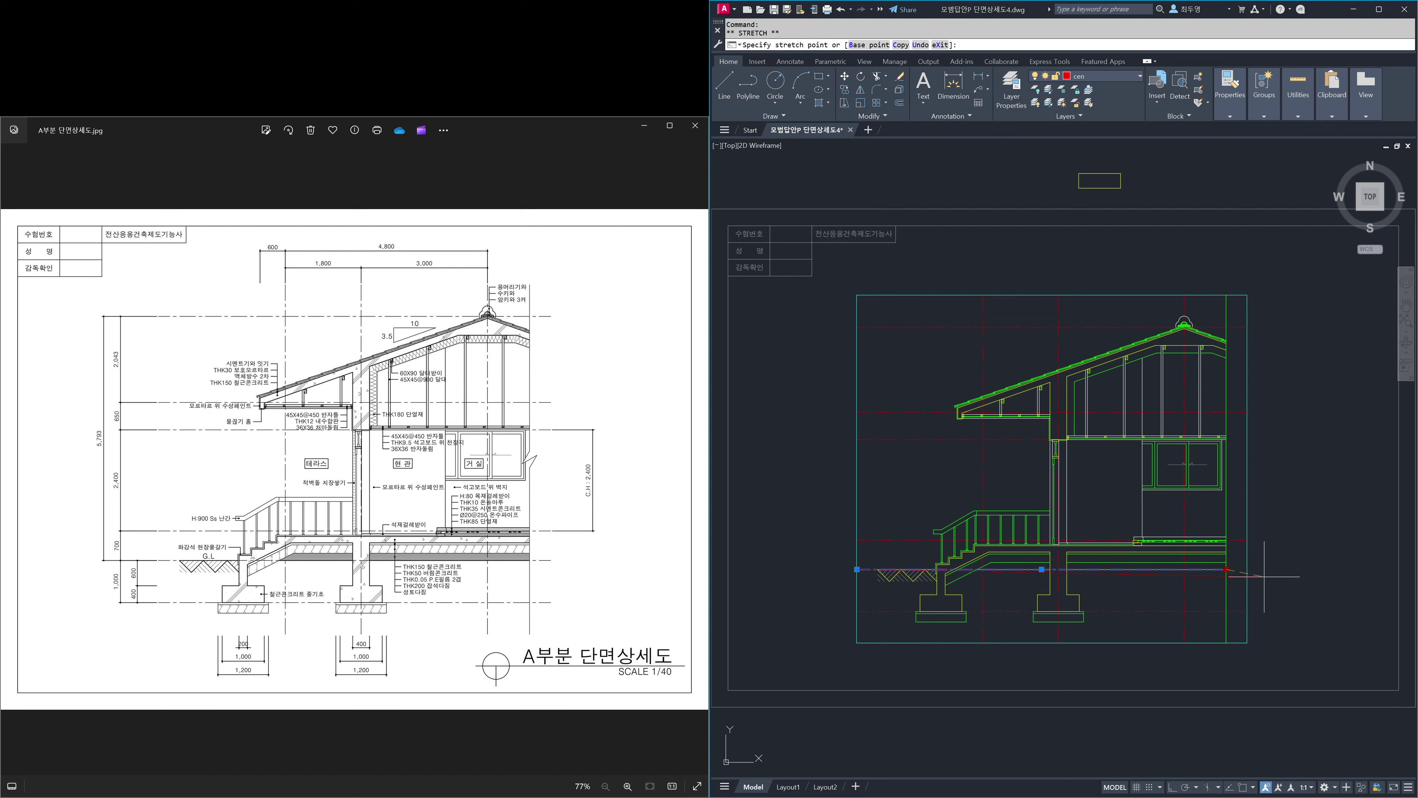
{"action": "key", "text": "F8"}
{"action": "left_click", "coordinate": [1319, 587]}
{"action": "left_click", "coordinate": [1006, 439]}
{"action": "left_click", "coordinate": [1041, 439]}
{"action": "key", "text": "Escape"}
{"action": "key", "text": "Escape"}
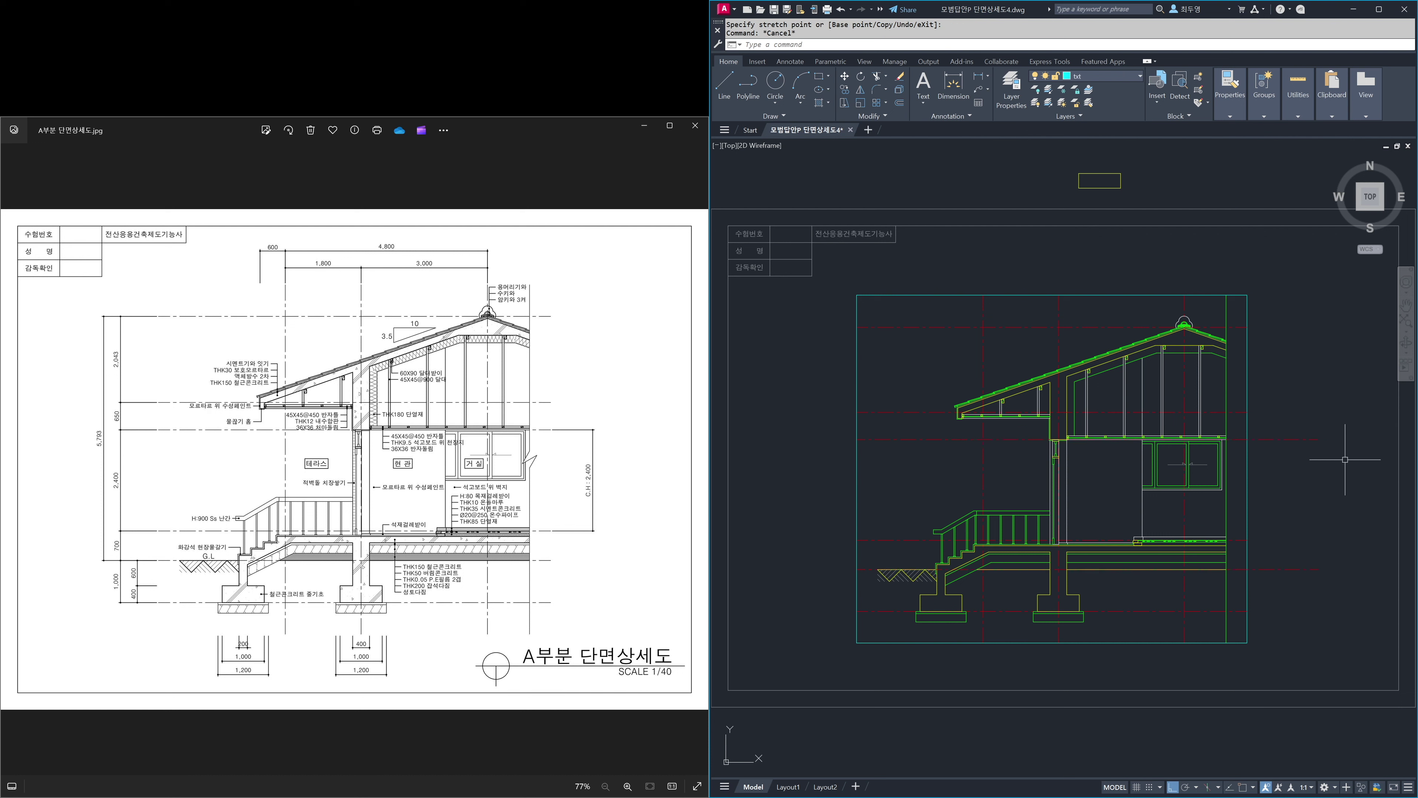
- Trim the stretched horizontal centre lines back to the boundary rectangle's right side
{"action": "type", "text": "tr"}
{"action": "key", "text": "Return"}
{"action": "left_click", "coordinate": [1342, 419]}
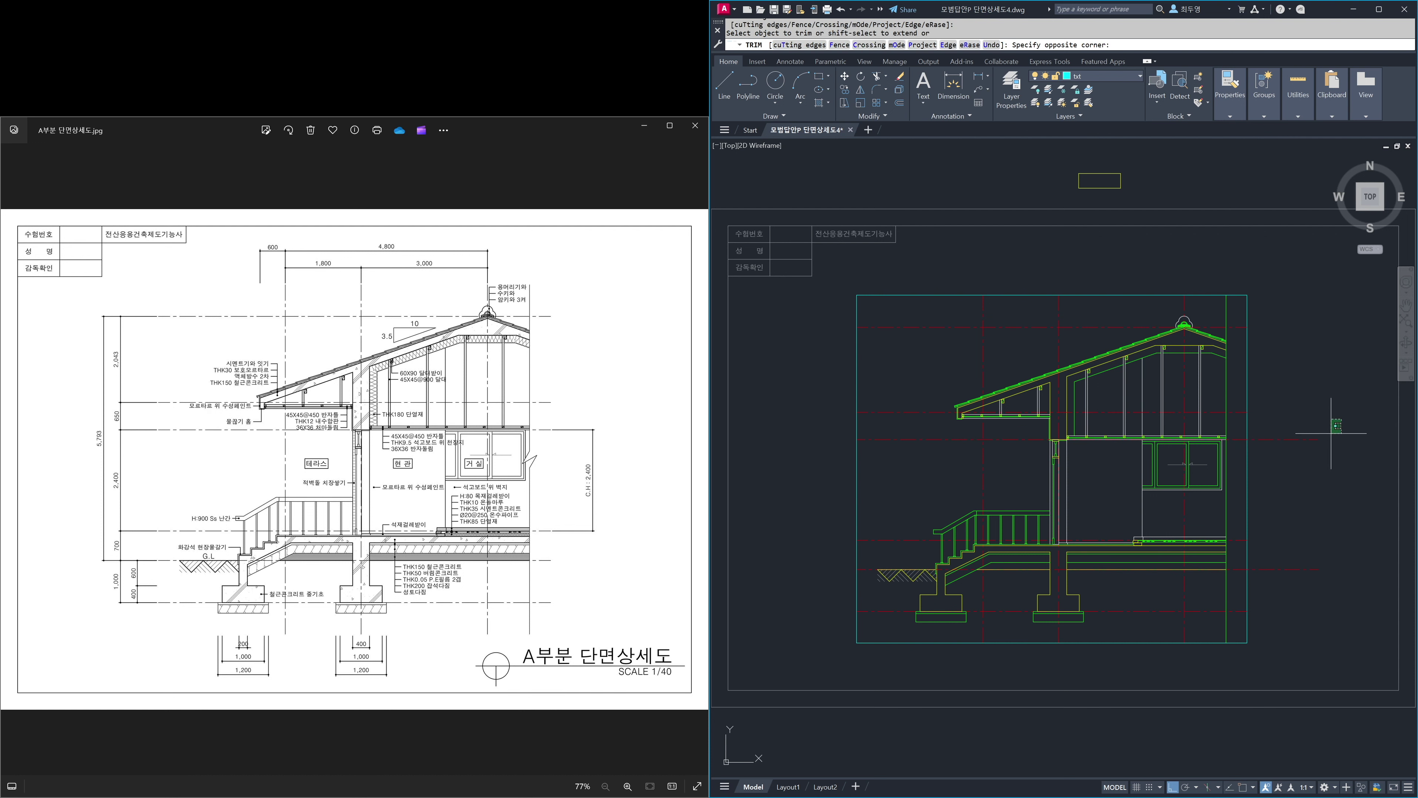
{"action": "left_click", "coordinate": [1288, 602]}
{"action": "key", "text": "Return"}
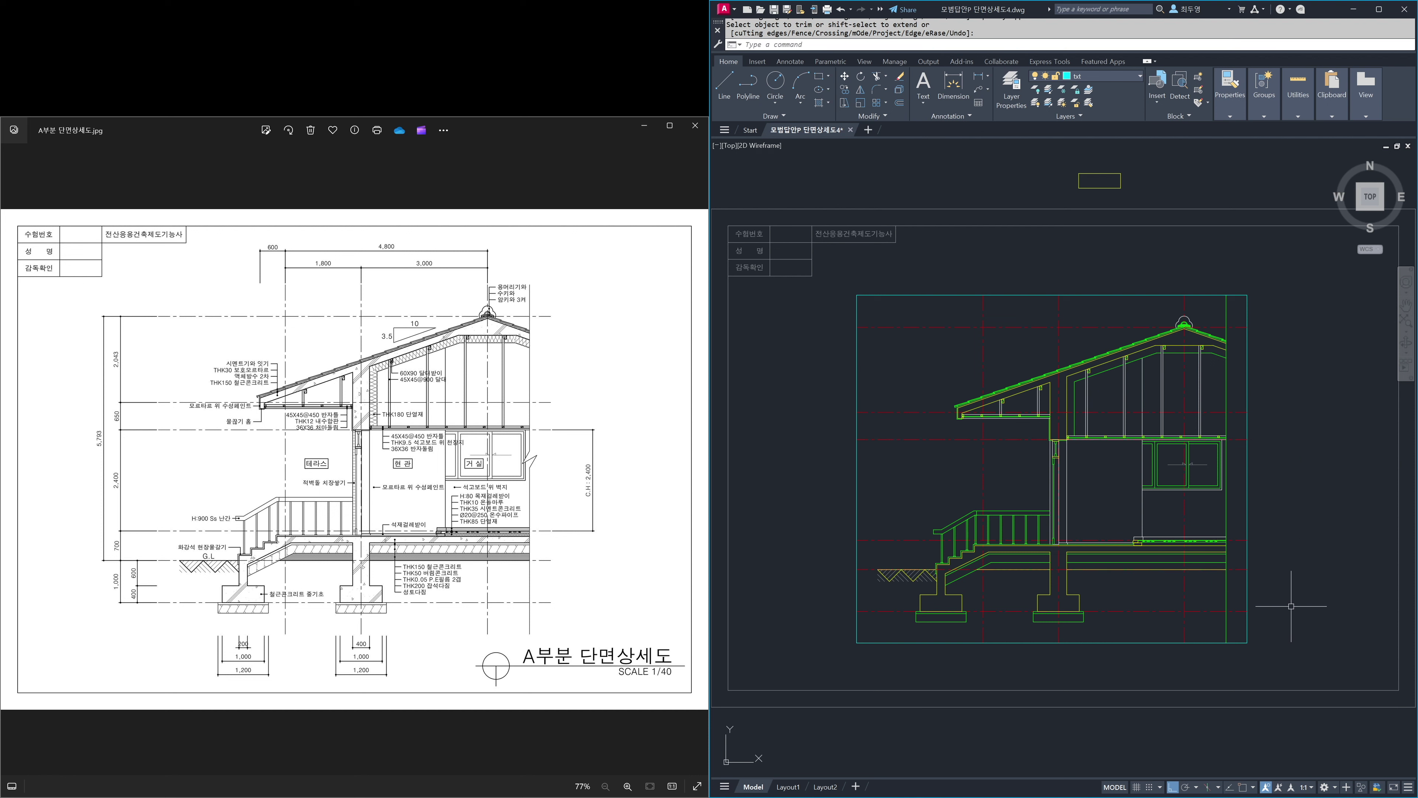
- Move the house section with its boundary rectangle from the rectangle's centre to the centre of the sheet border, using Mid Between 2 Points
{"action": "type", "text": "m"}
{"action": "key", "text": "Return"}
{"action": "left_click", "coordinate": [1292, 654]}
{"action": "left_click", "coordinate": [827, 289]}
{"action": "key", "text": "Return"}
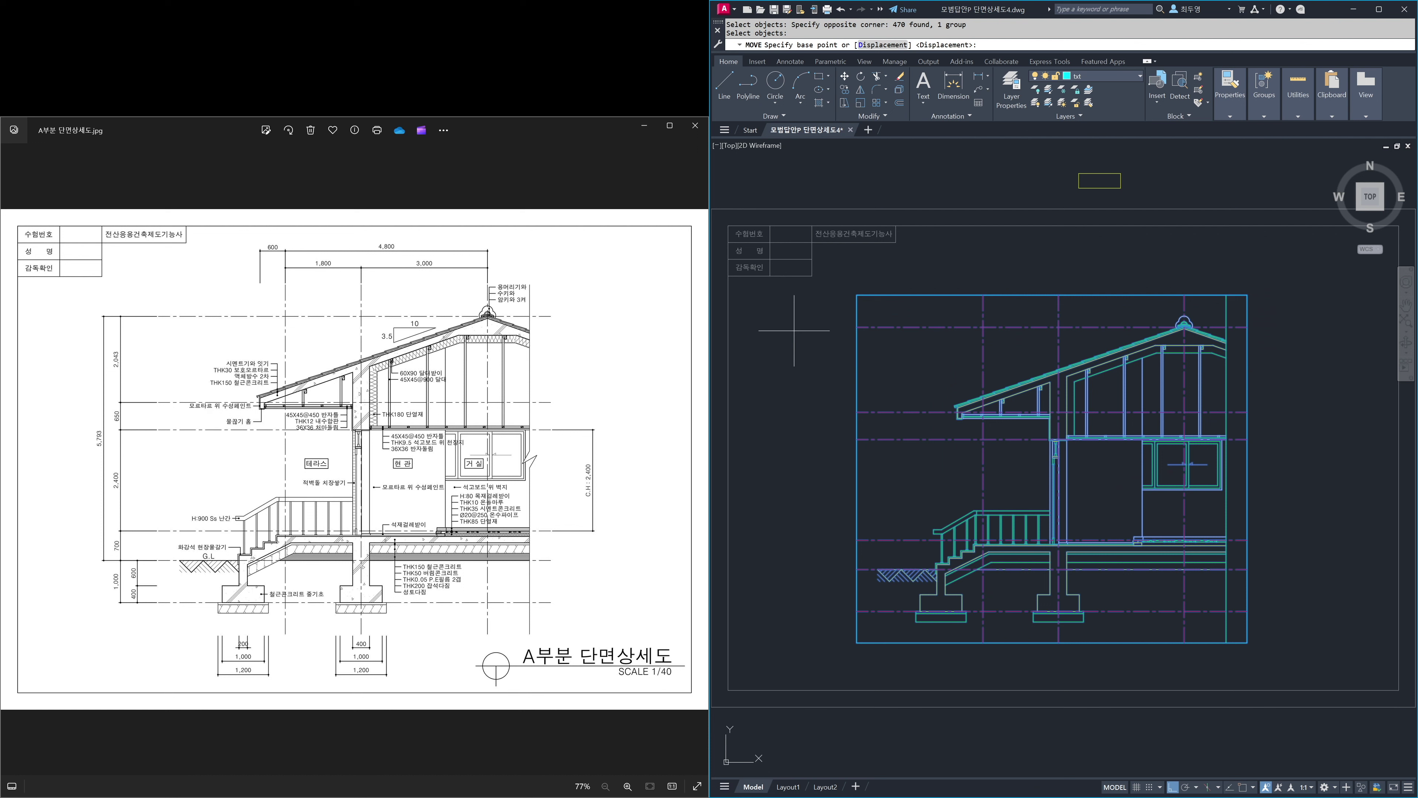
{"action": "right_click", "coordinate": [794, 331], "text": "shift"}
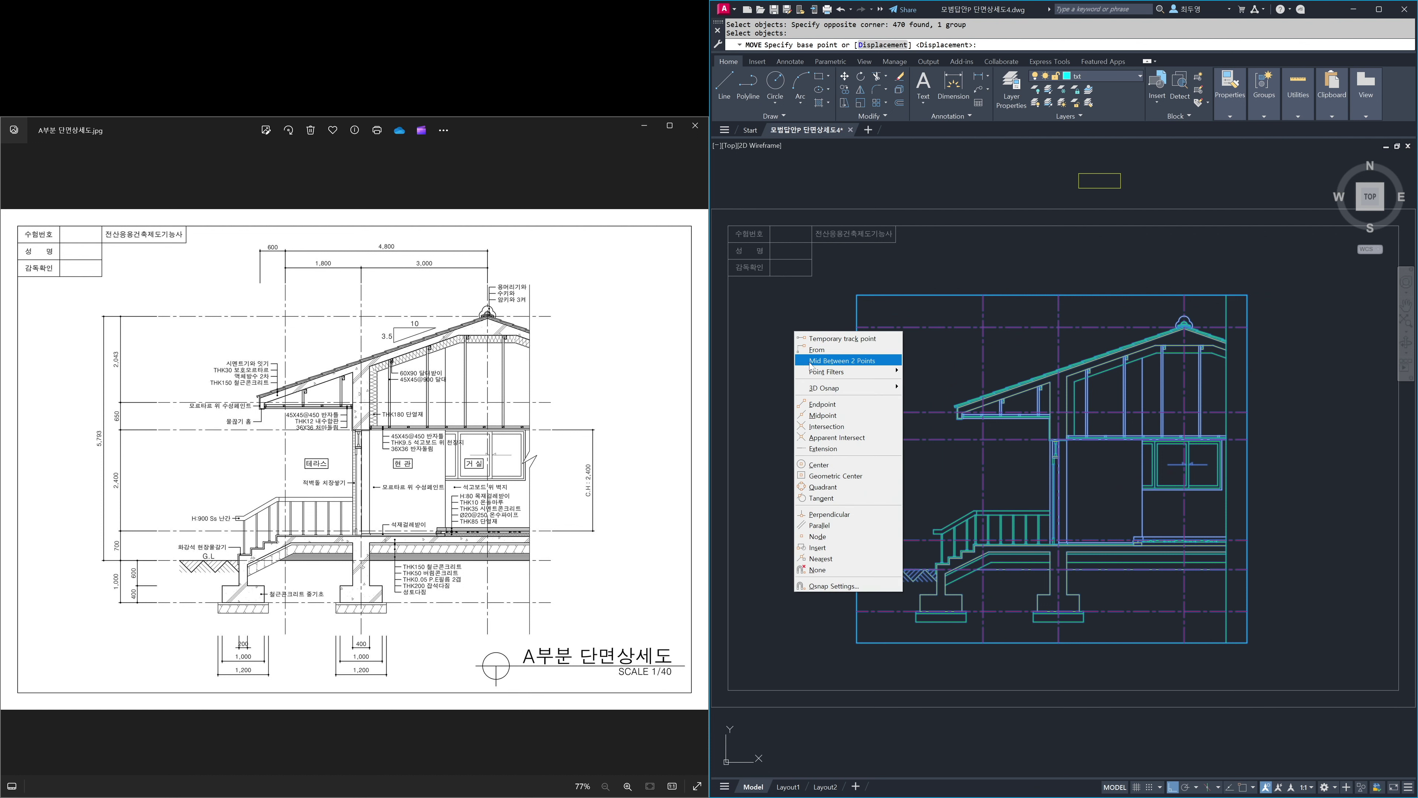
{"action": "left_click", "coordinate": [842, 361]}
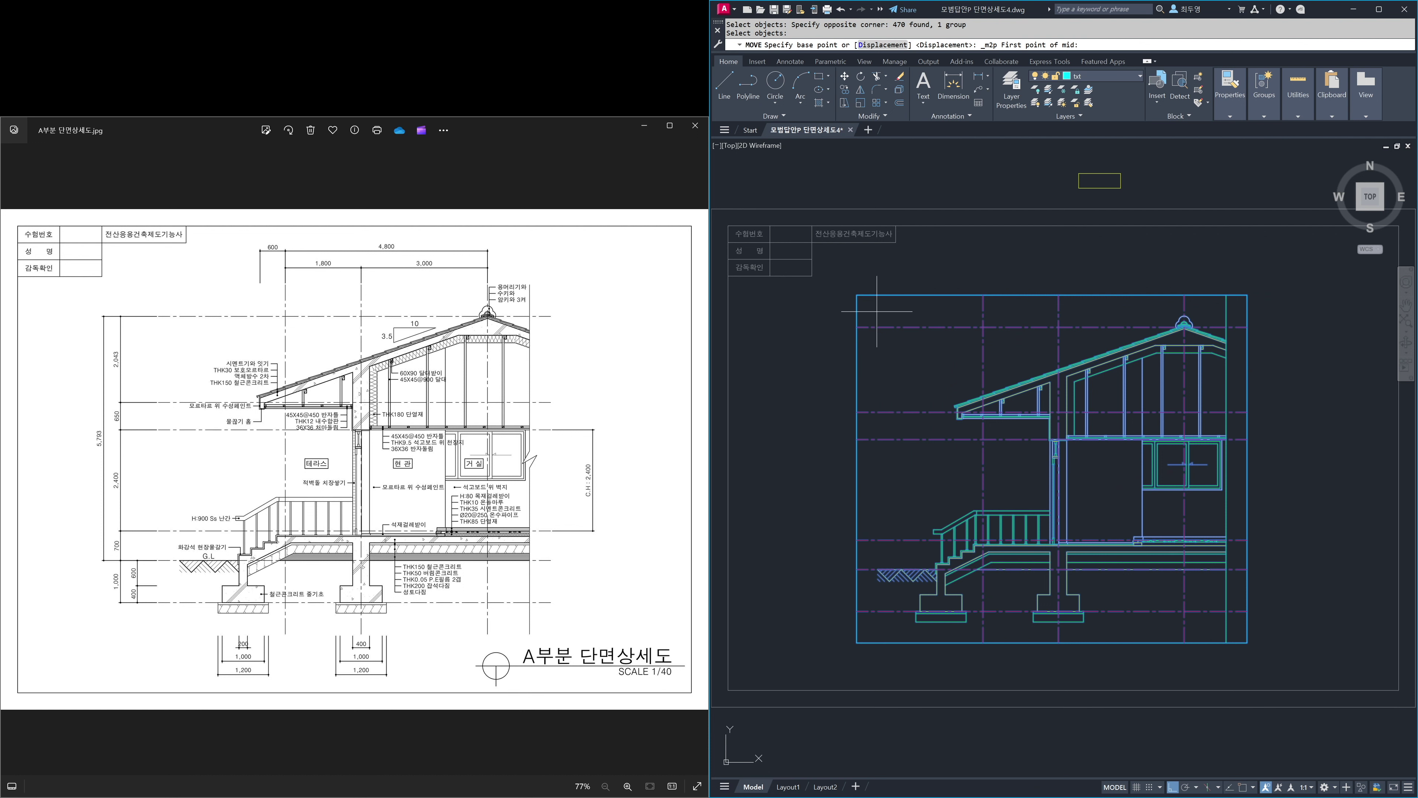
{"action": "key", "text": "F3"}
{"action": "left_click", "coordinate": [857, 295]}
{"action": "right_click", "coordinate": [886, 319], "text": "shift"}
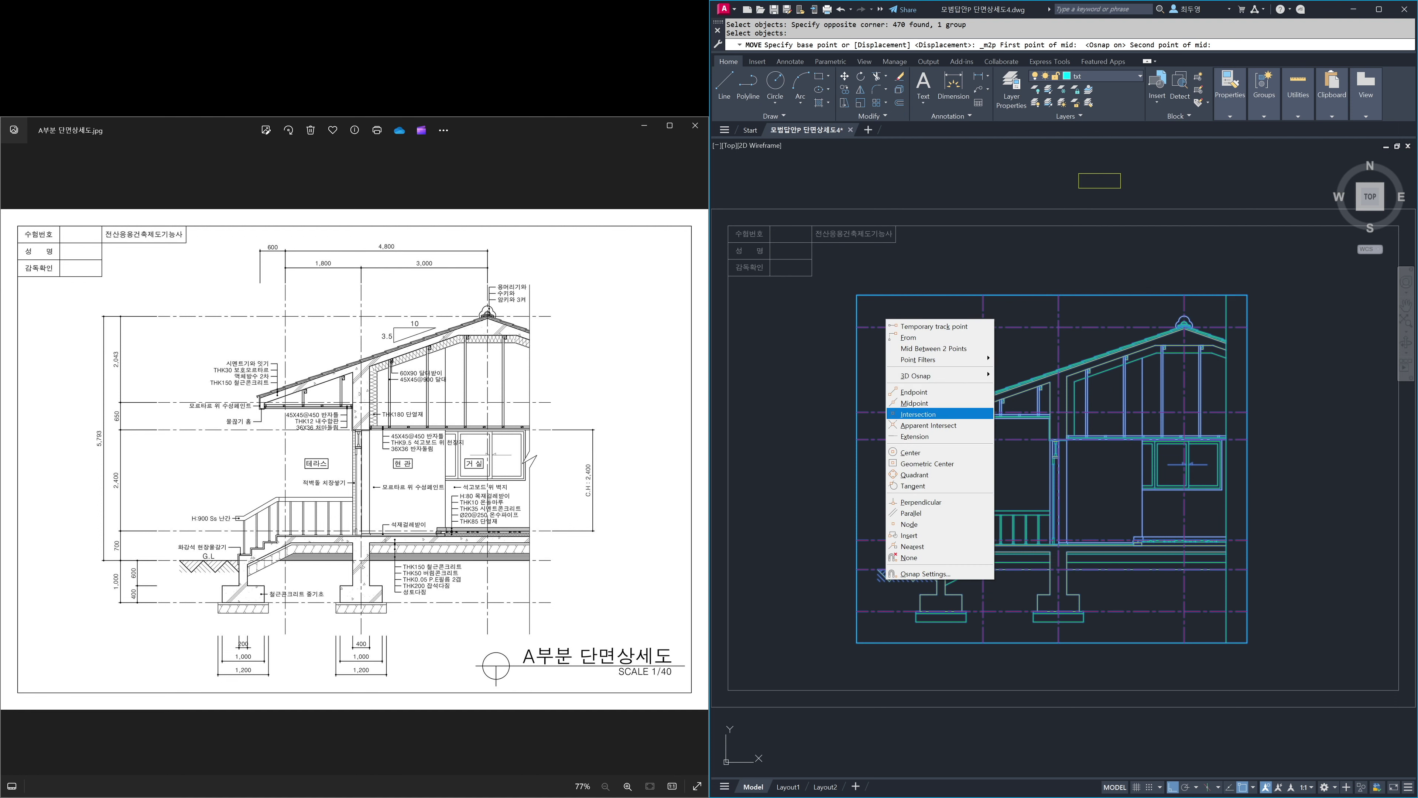
{"action": "left_click", "coordinate": [918, 414]}
{"action": "left_click", "coordinate": [1246, 642]}
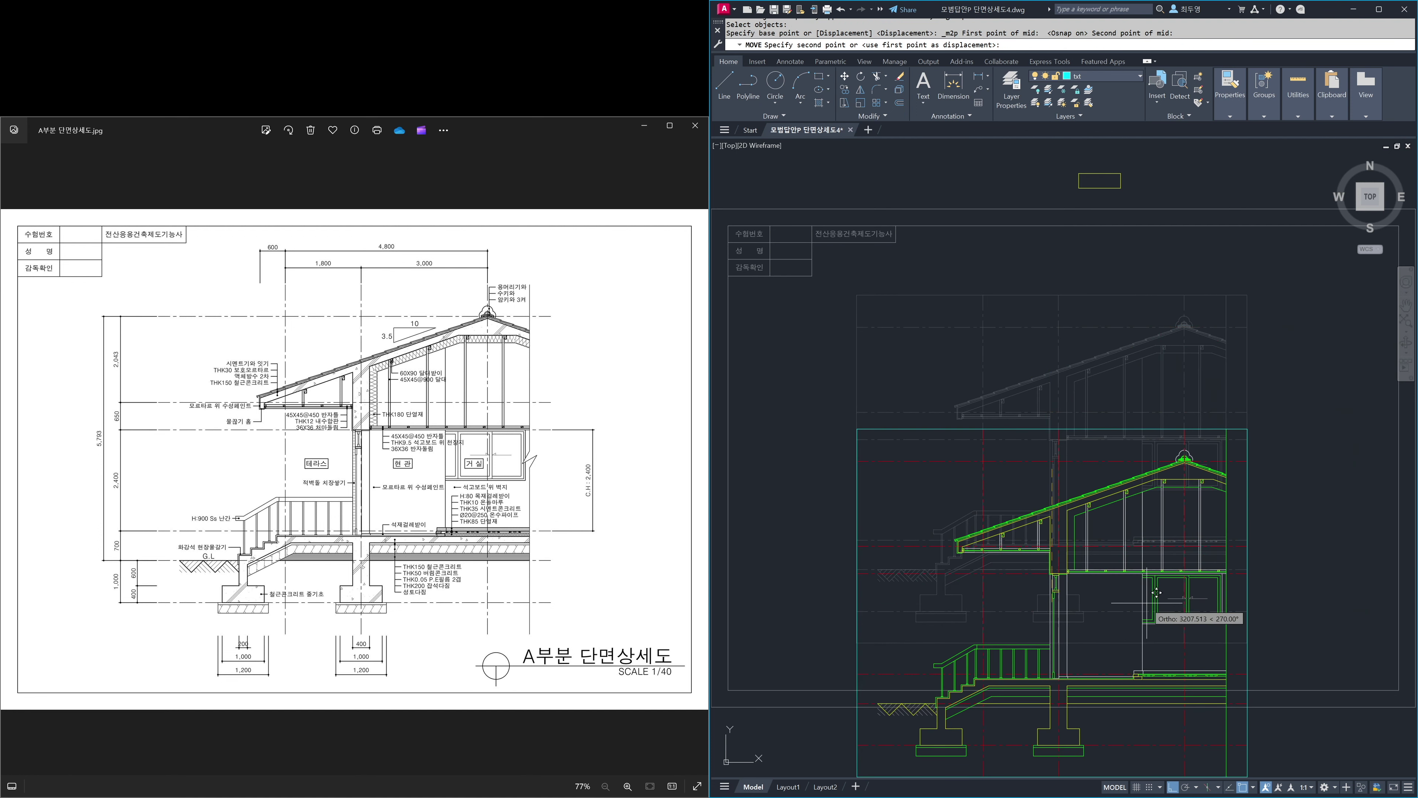
{"action": "right_click", "coordinate": [1150, 593], "text": "shift"}
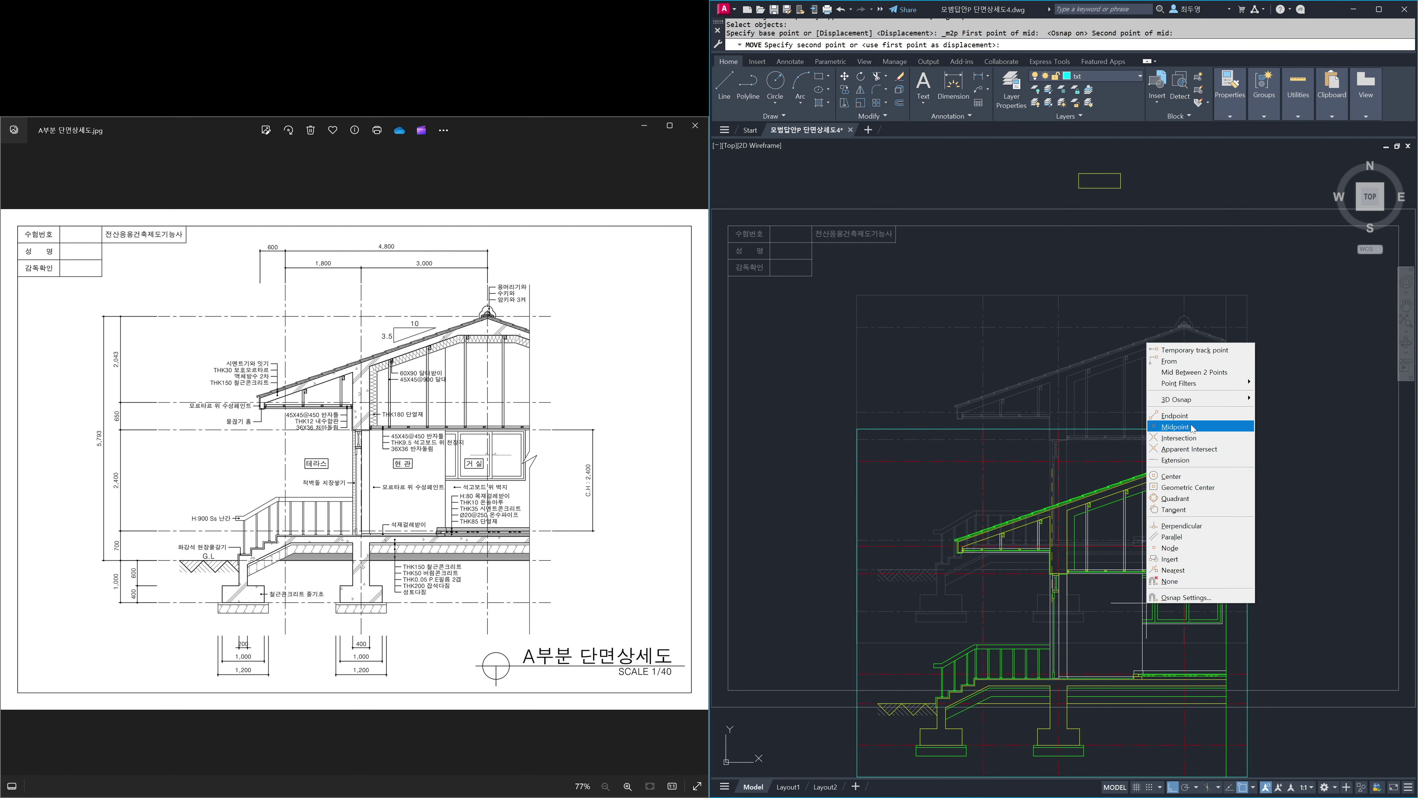
{"action": "left_click", "coordinate": [1193, 372]}
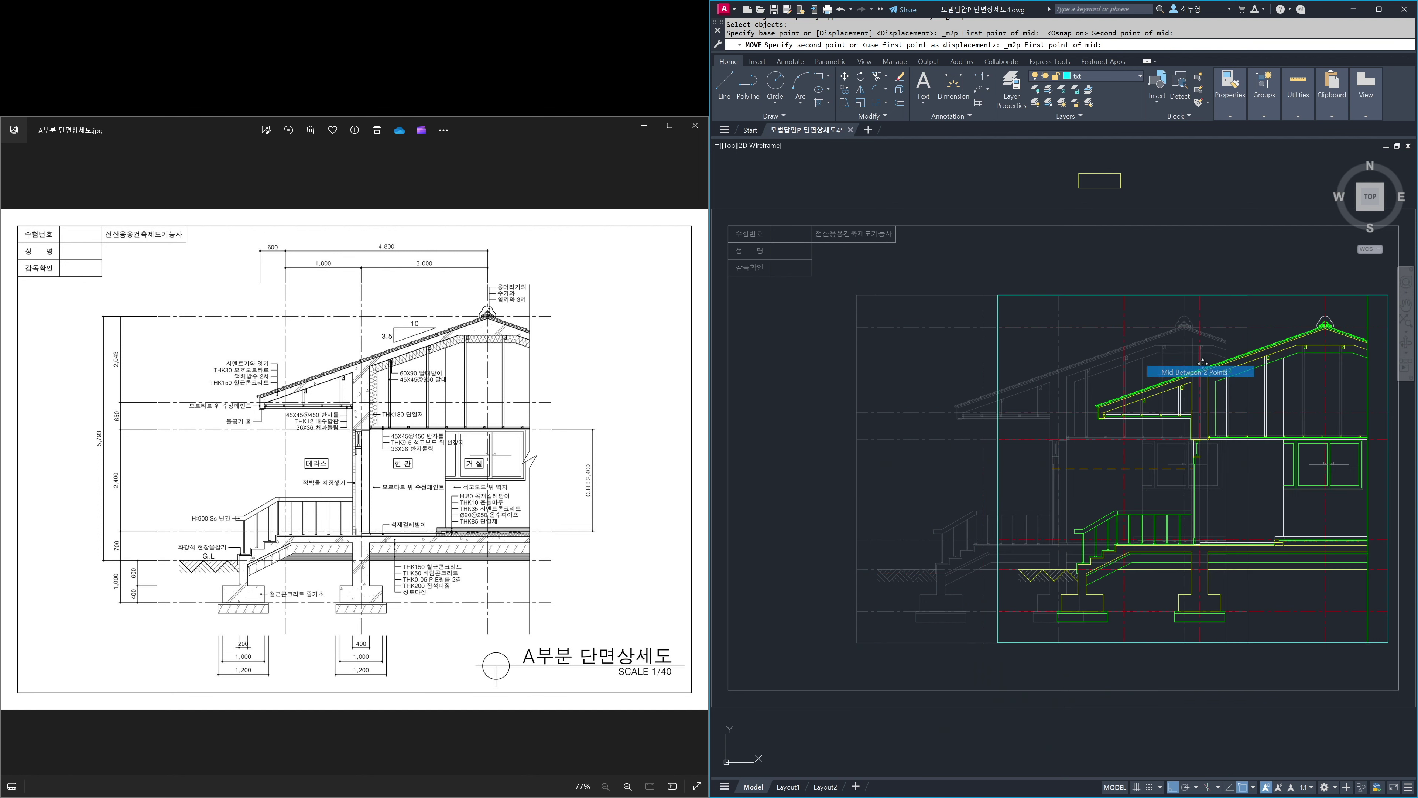
{"action": "left_click", "coordinate": [729, 690]}
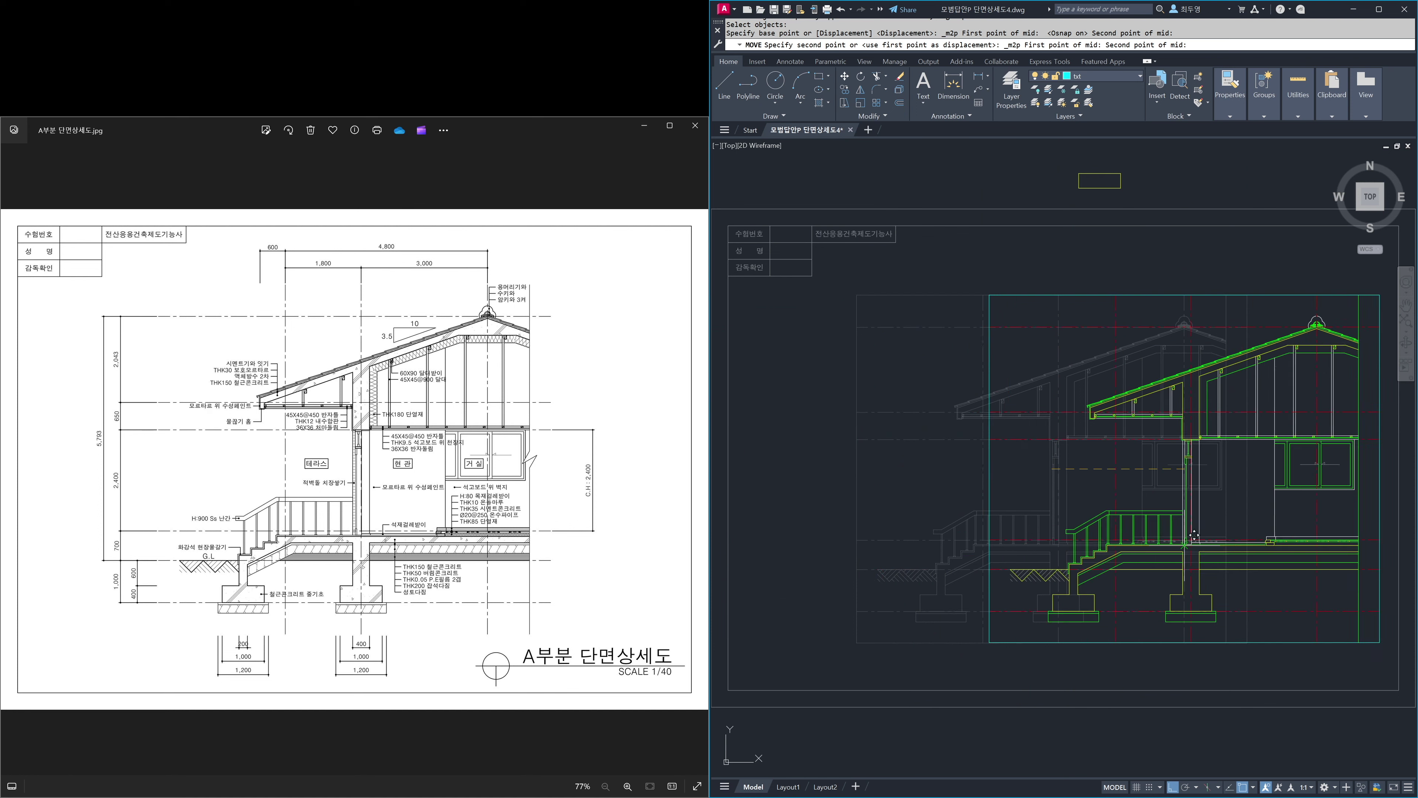
{"action": "left_click", "coordinate": [1398, 690]}
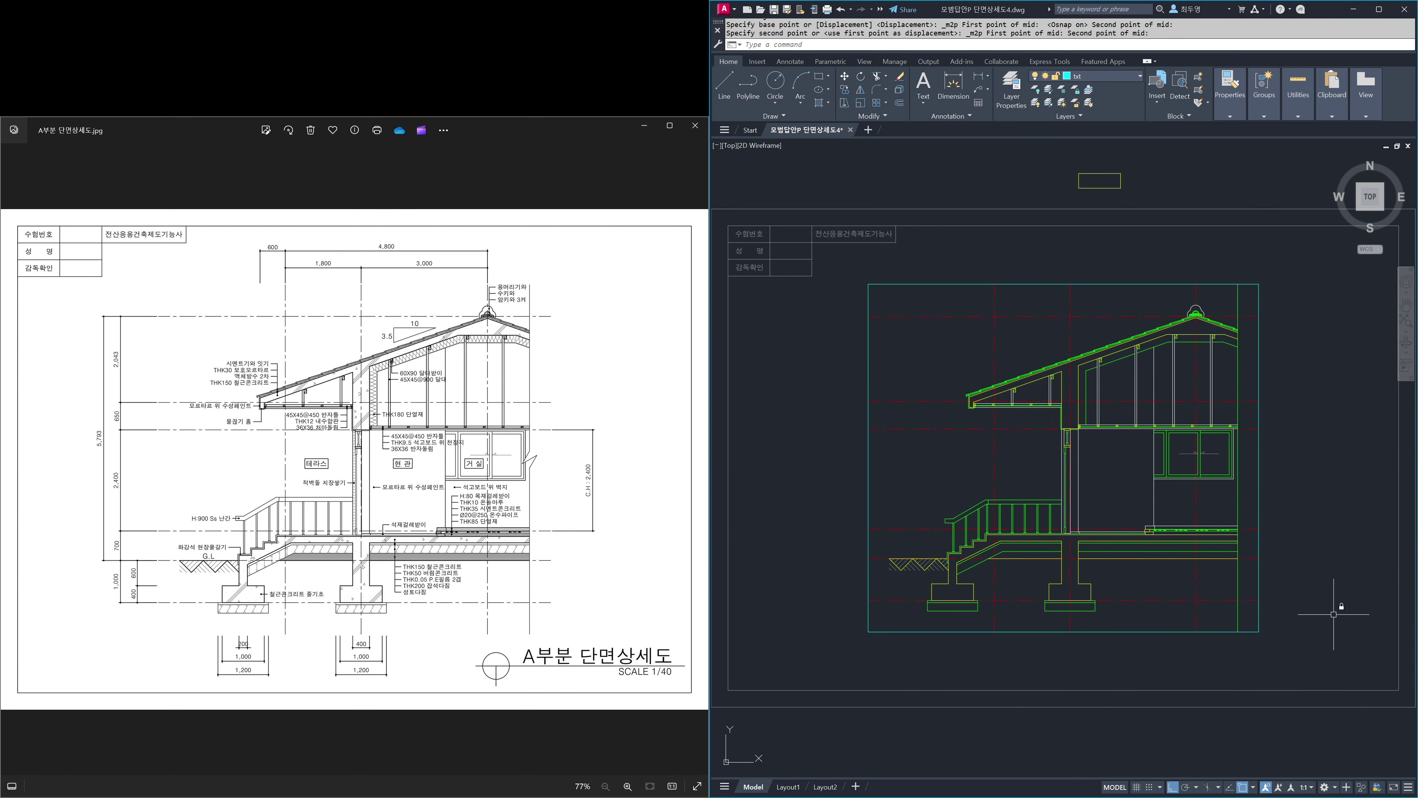
- Erase the four sides of the boundary rectangle around the house section
{"action": "key", "text": "Return"}
{"action": "left_click", "coordinate": [1286, 662]}
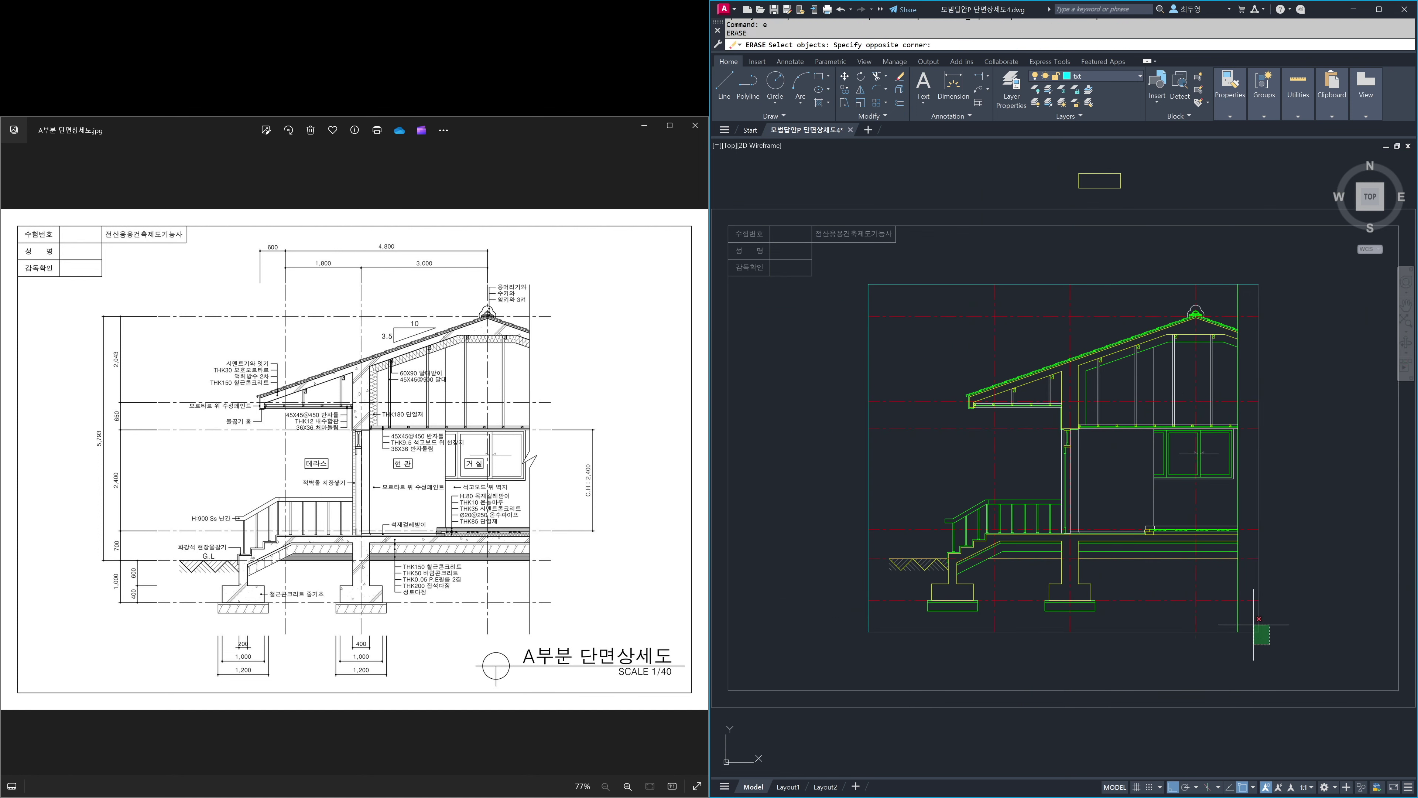
{"action": "left_click", "coordinate": [886, 291]}
{"action": "left_click", "coordinate": [880, 294]}
{"action": "left_click", "coordinate": [859, 281]}
{"action": "key", "text": "Return"}
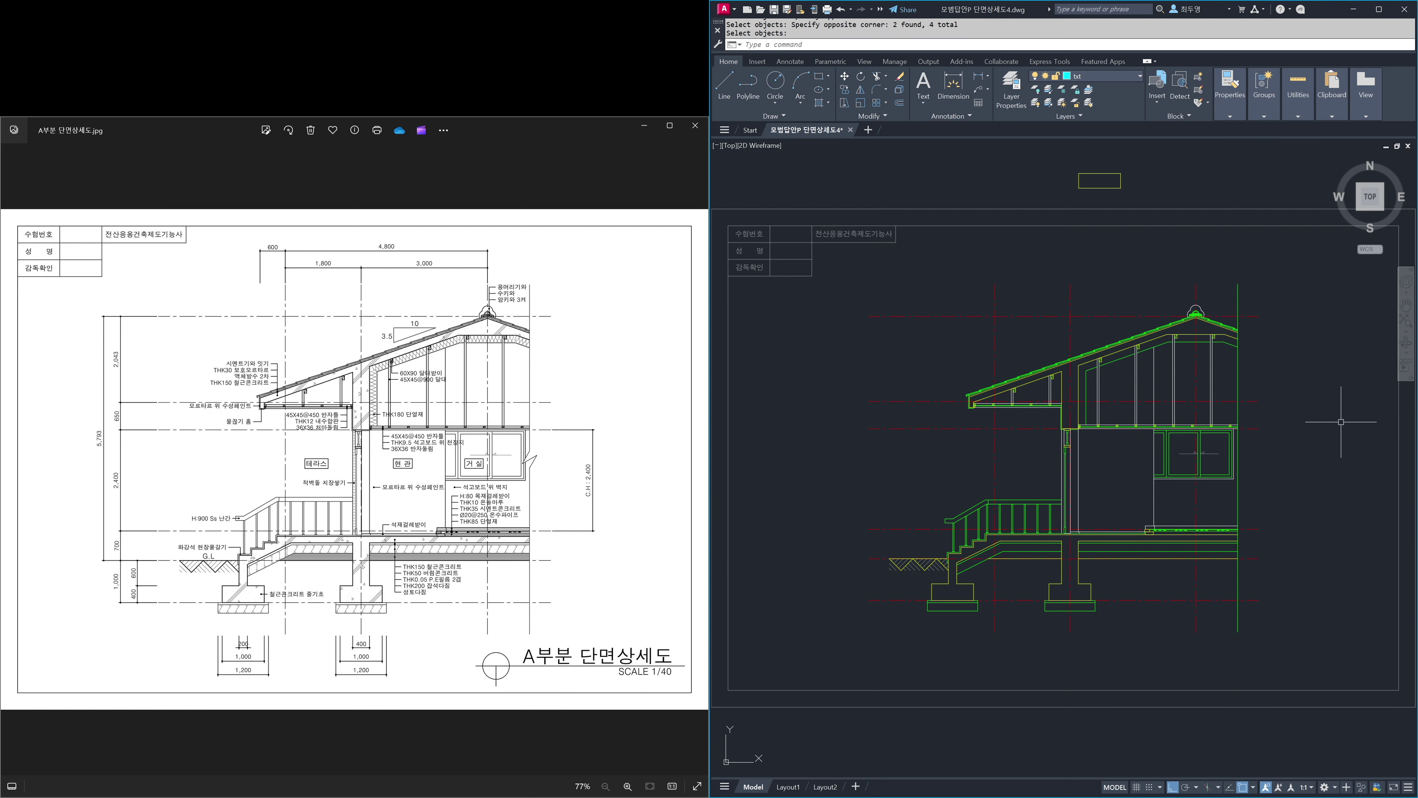
- Make the fin layer current and draw a circle centred on the midpoint of the section's vertical cut line beside the window
{"action": "left_click", "coordinate": [1134, 79]}
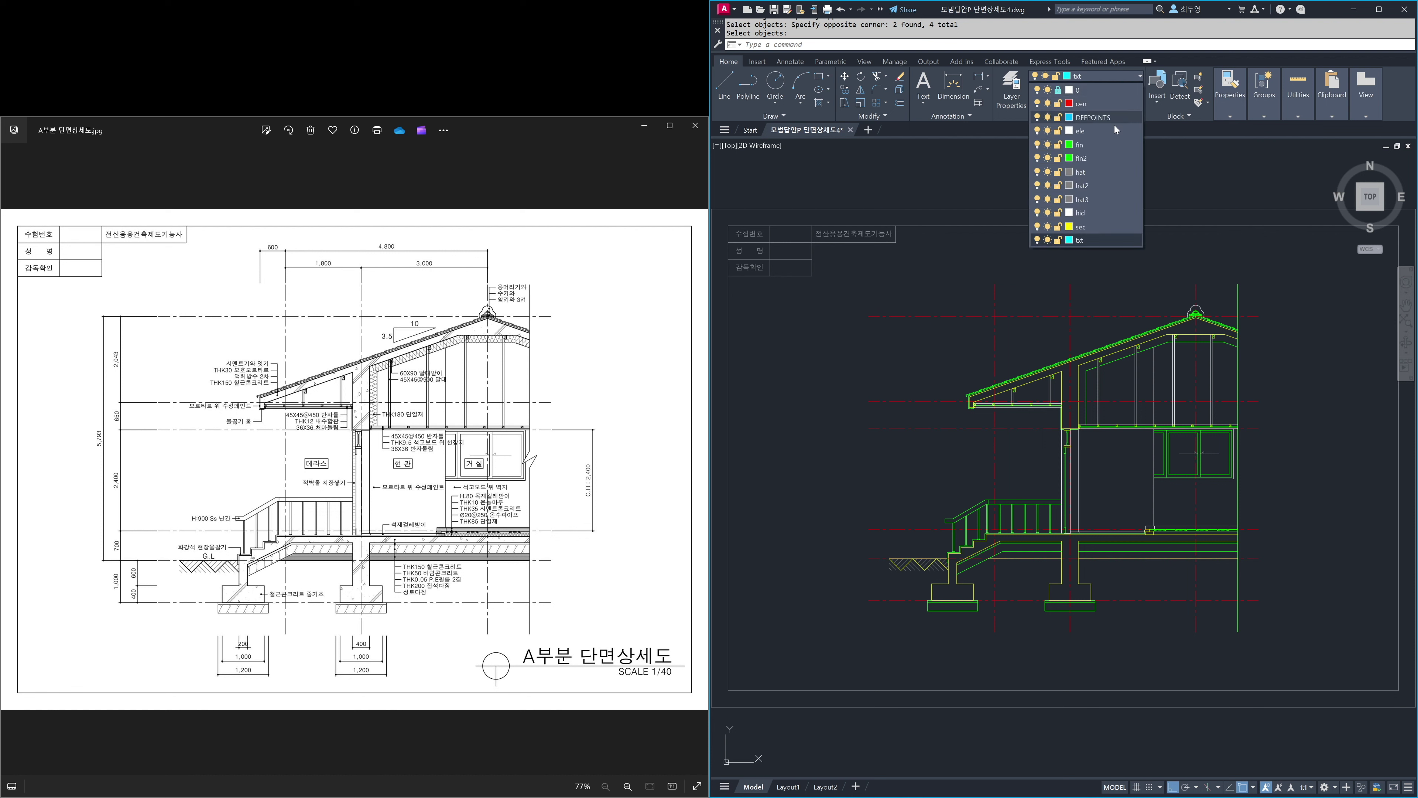
{"action": "left_click", "coordinate": [1103, 144]}
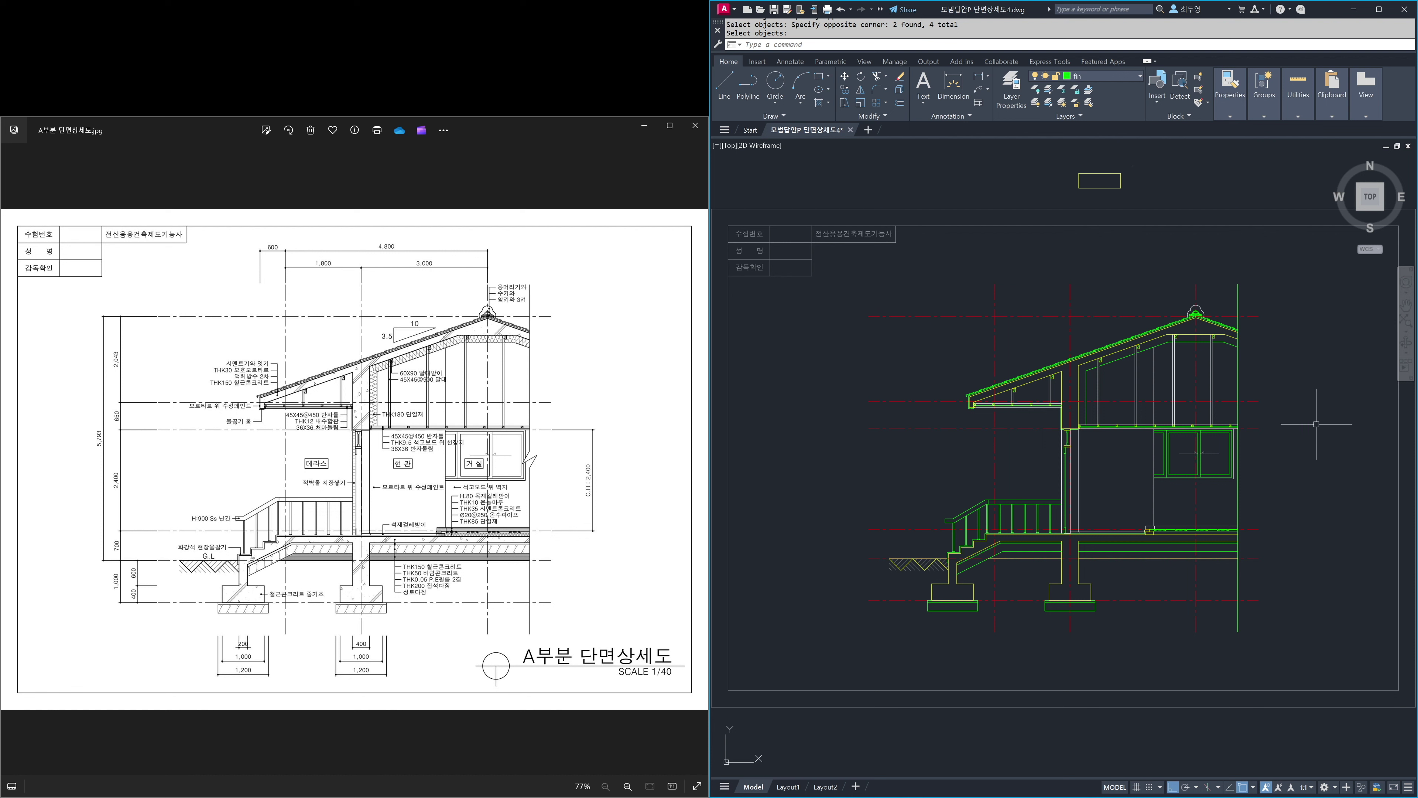
{"action": "type", "text": "c"}
{"action": "key", "text": "Return"}
{"action": "right_click", "coordinate": [1303, 500], "text": "shift"}
{"action": "left_click", "coordinate": [1340, 585]}
{"action": "left_click", "coordinate": [1238, 503]}
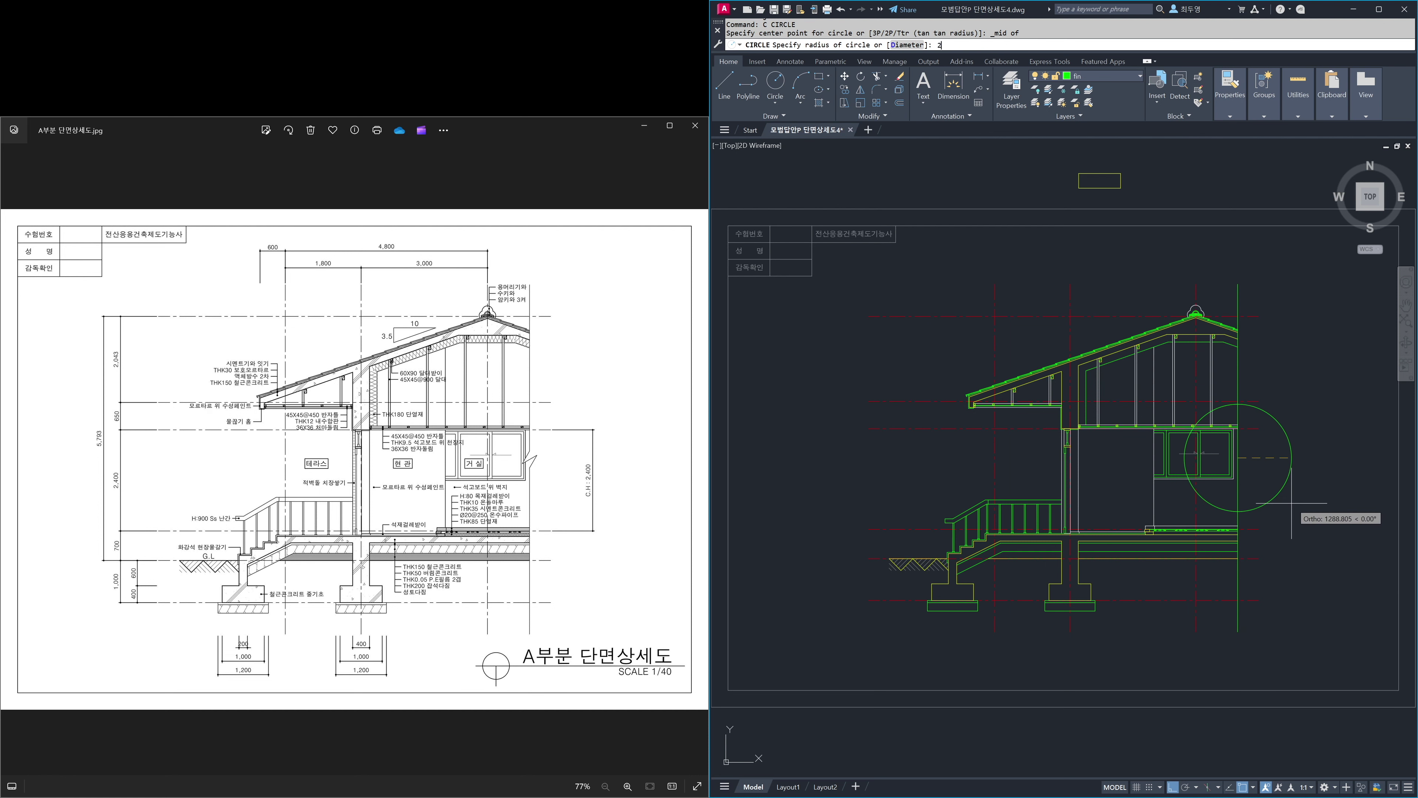
{"action": "key", "text": "Return"}
- Draw two construction lines at 60 degrees through the circle's lowest and highest points on the vertical cut line
{"action": "type", "text": "z"}
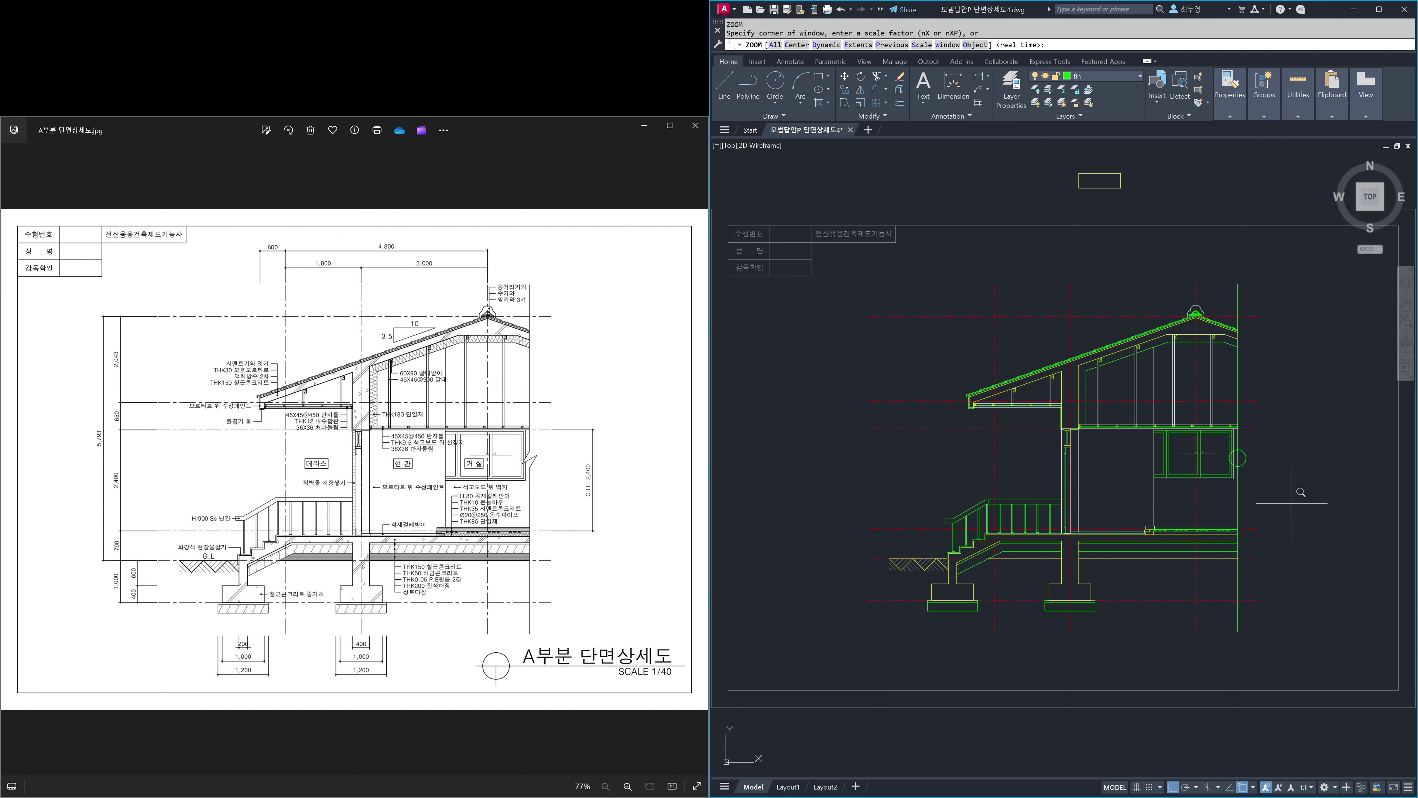
{"action": "key", "text": "Return"}
{"action": "left_click", "coordinate": [1214, 436]}
{"action": "left_click", "coordinate": [1264, 480]}
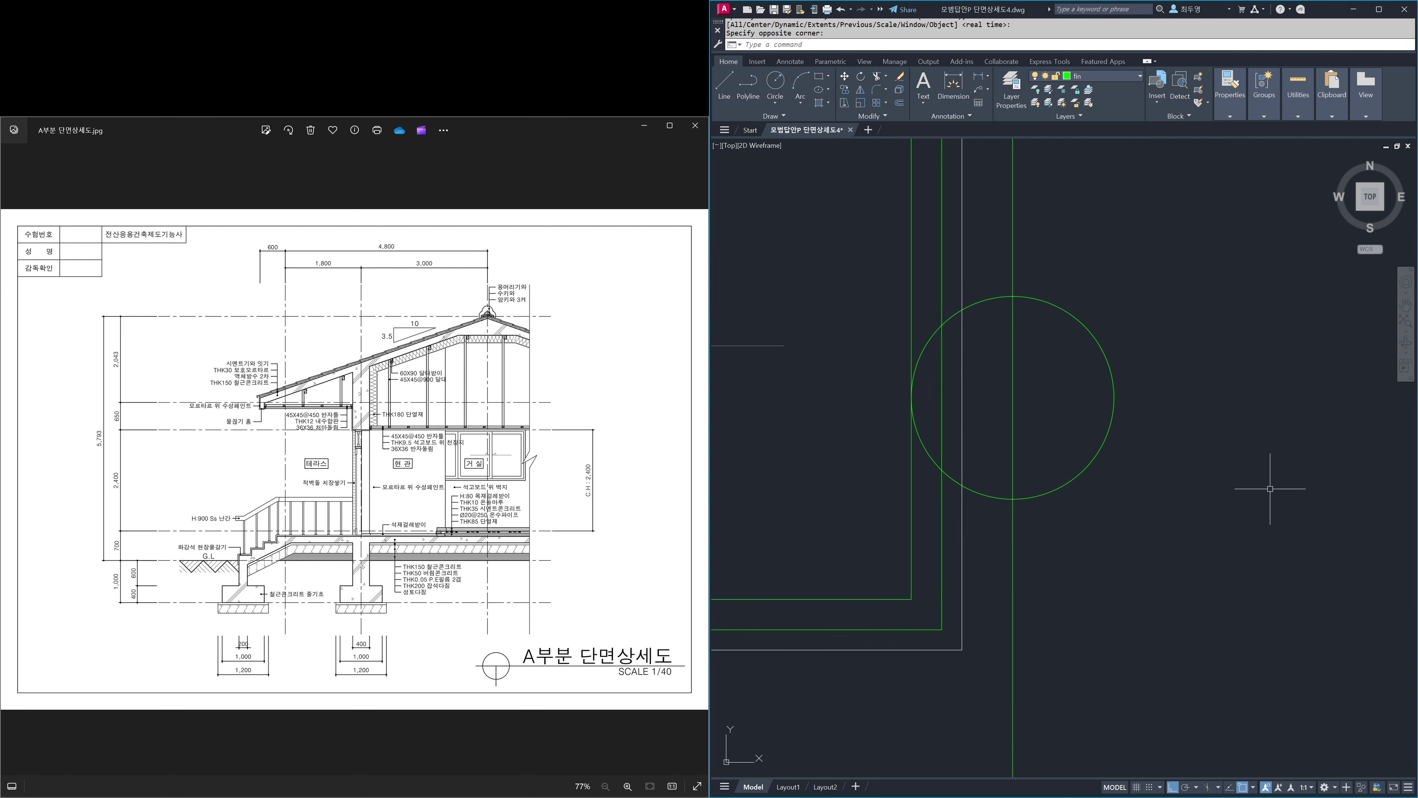
{"action": "type", "text": "xl"}
{"action": "key", "text": "Return"}
{"action": "type", "text": "a"}
{"action": "key", "text": "Return"}
{"action": "key", "text": "Return"}
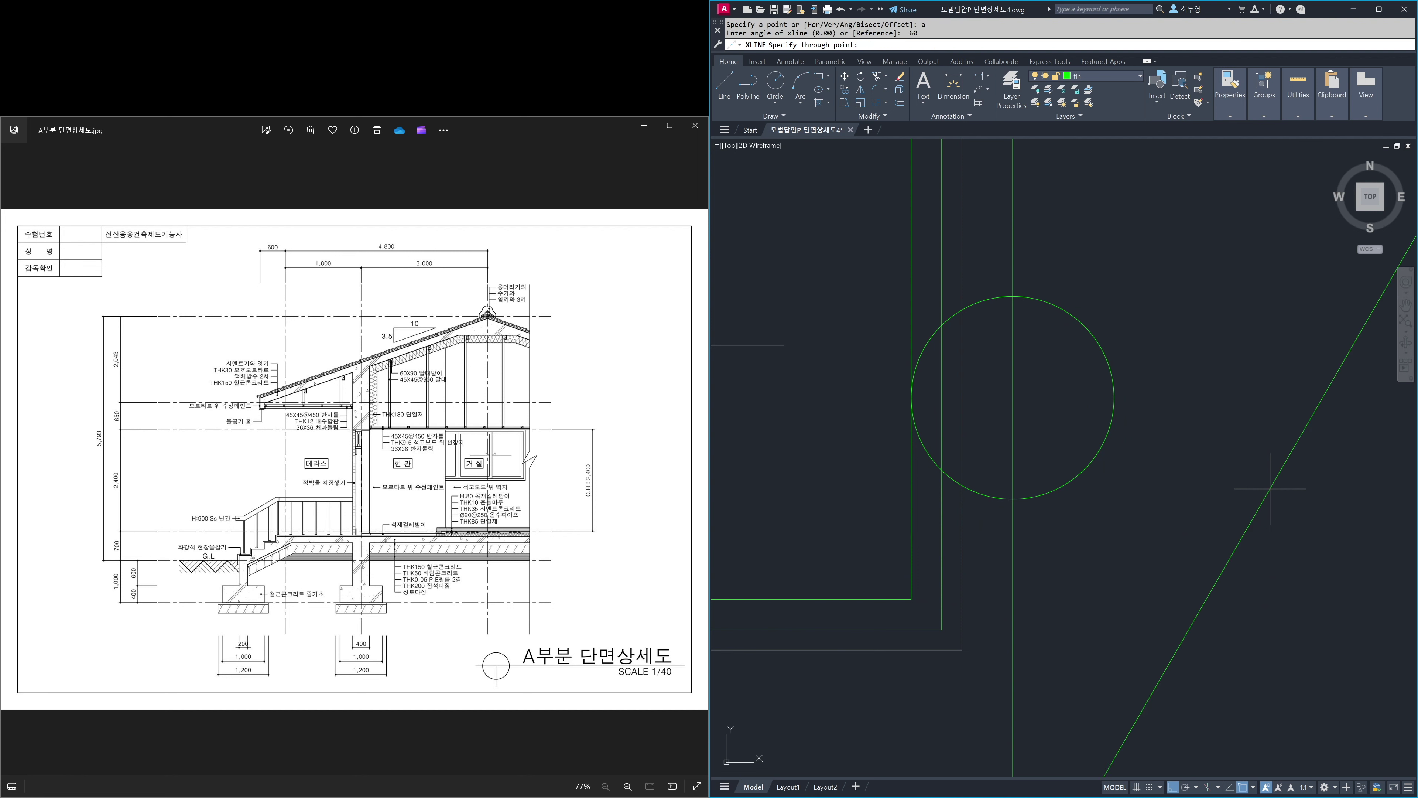
{"action": "left_click", "coordinate": [1012, 498]}
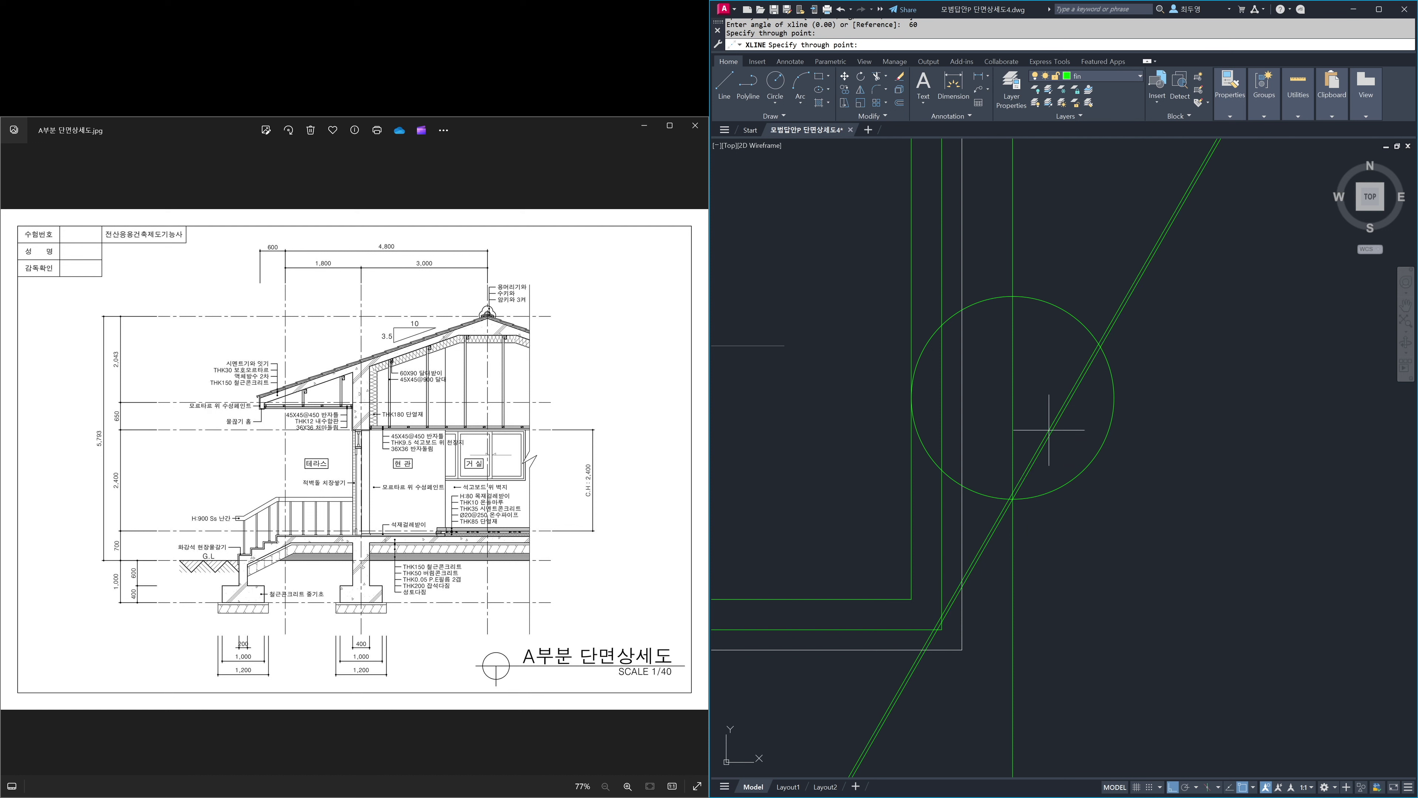
{"action": "left_click", "coordinate": [1023, 301]}
{"action": "key", "text": "Return"}
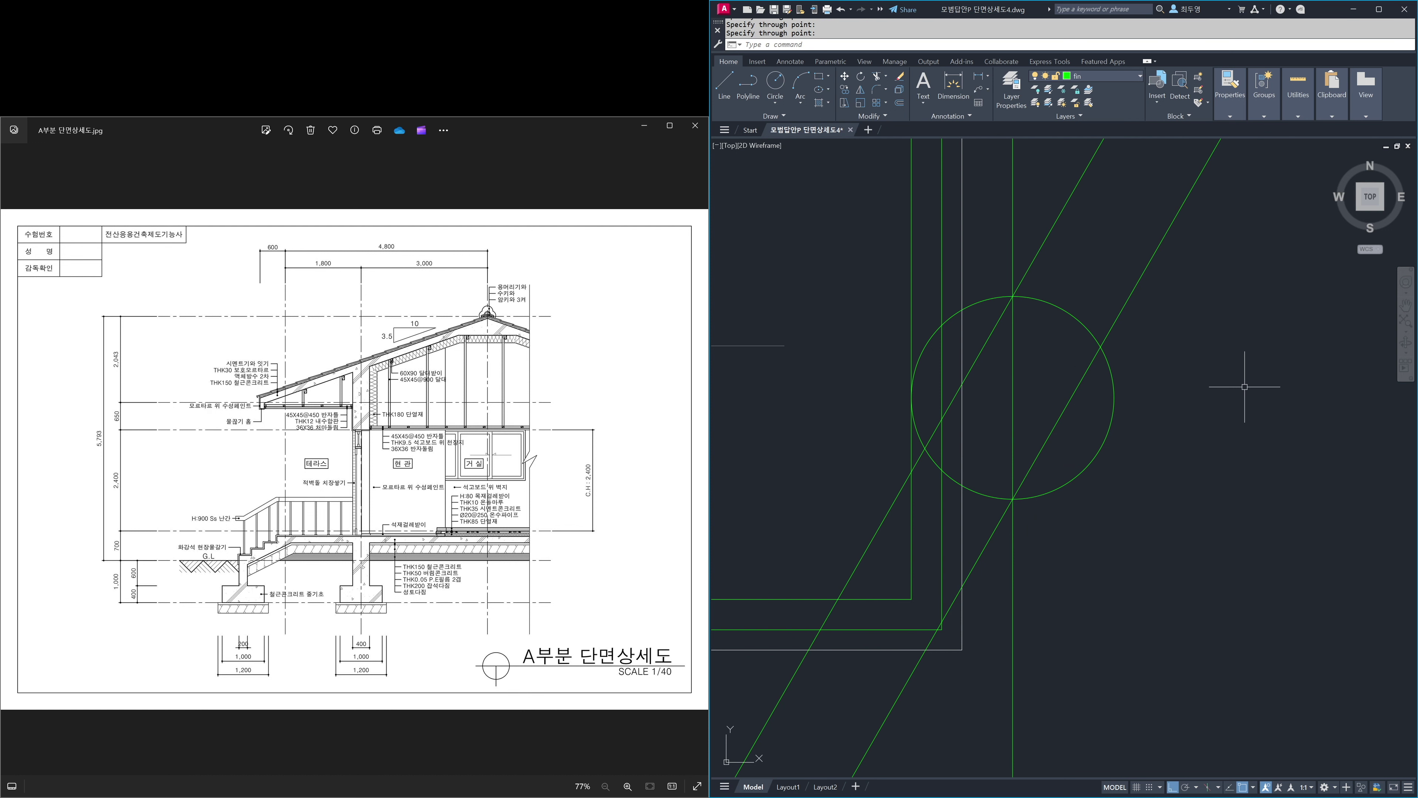
- Draw a line across the circle joining the lower-left and upper-right intersections of the 60-degree construction lines with the circle
{"action": "type", "text": "l"}
{"action": "key", "text": "Return"}
{"action": "left_click", "coordinate": [925, 448]}
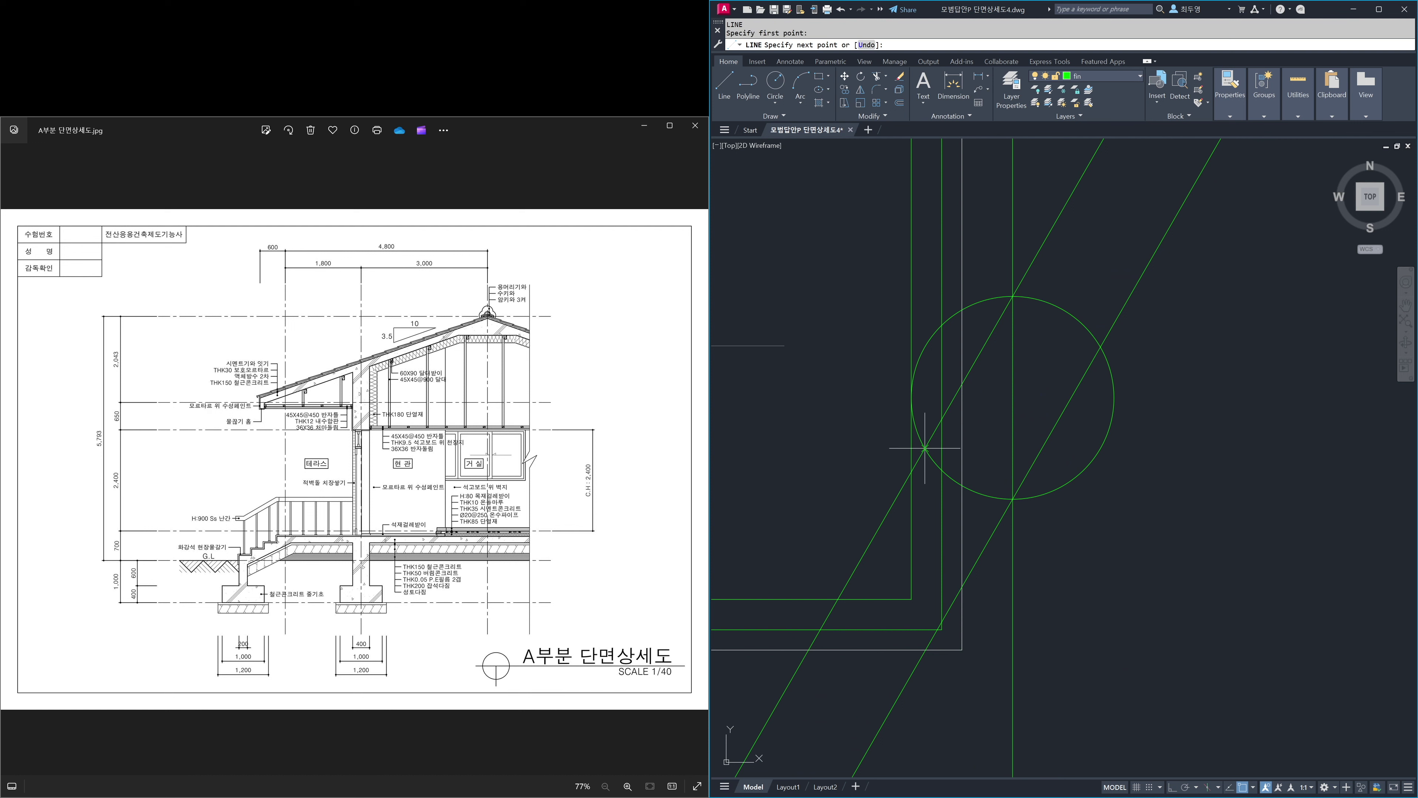
{"action": "left_click", "coordinate": [1100, 348]}
{"action": "key", "text": "Return"}
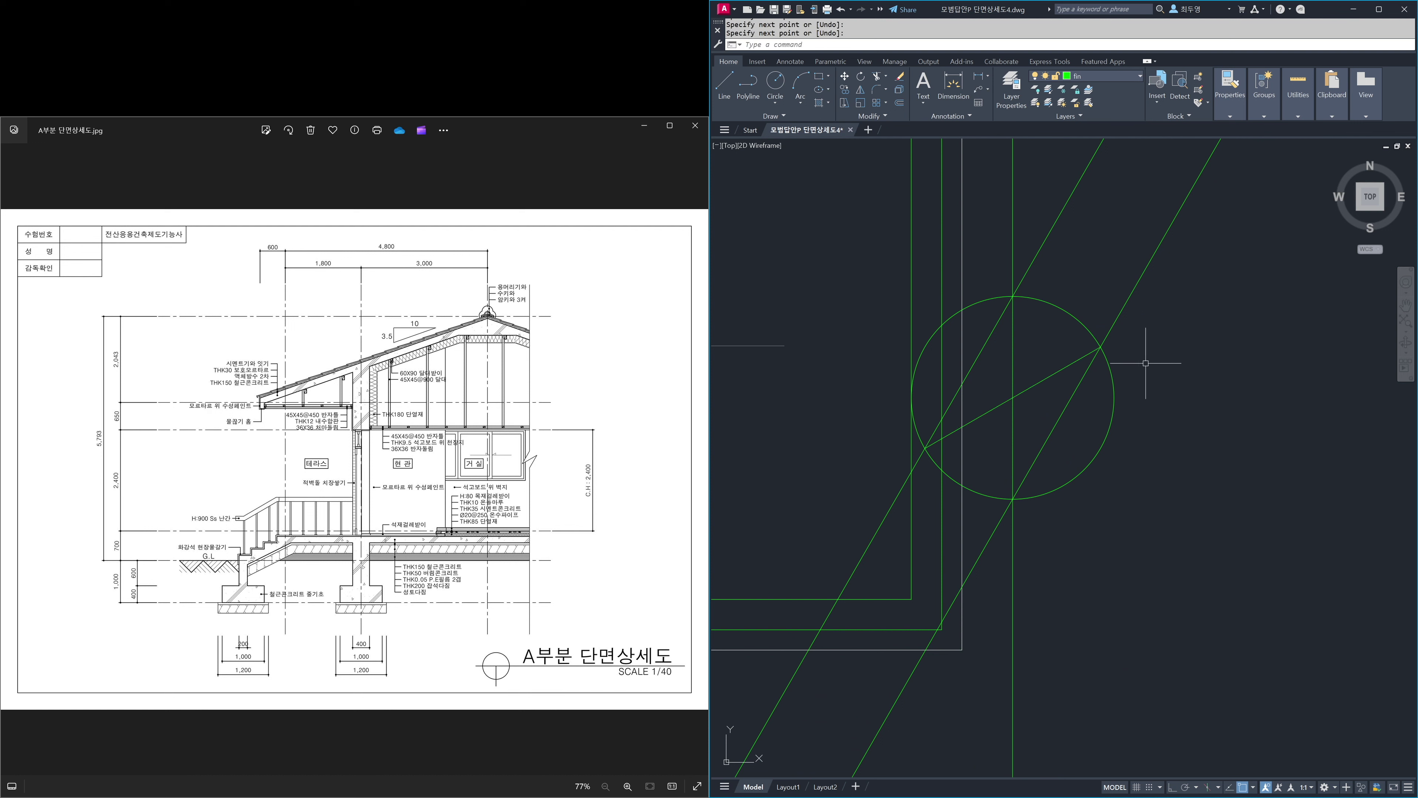
- Trim the construction lines outside the circle and the piece of the vertical cut line inside it
{"action": "type", "text": "tr"}
{"action": "key", "text": "Return"}
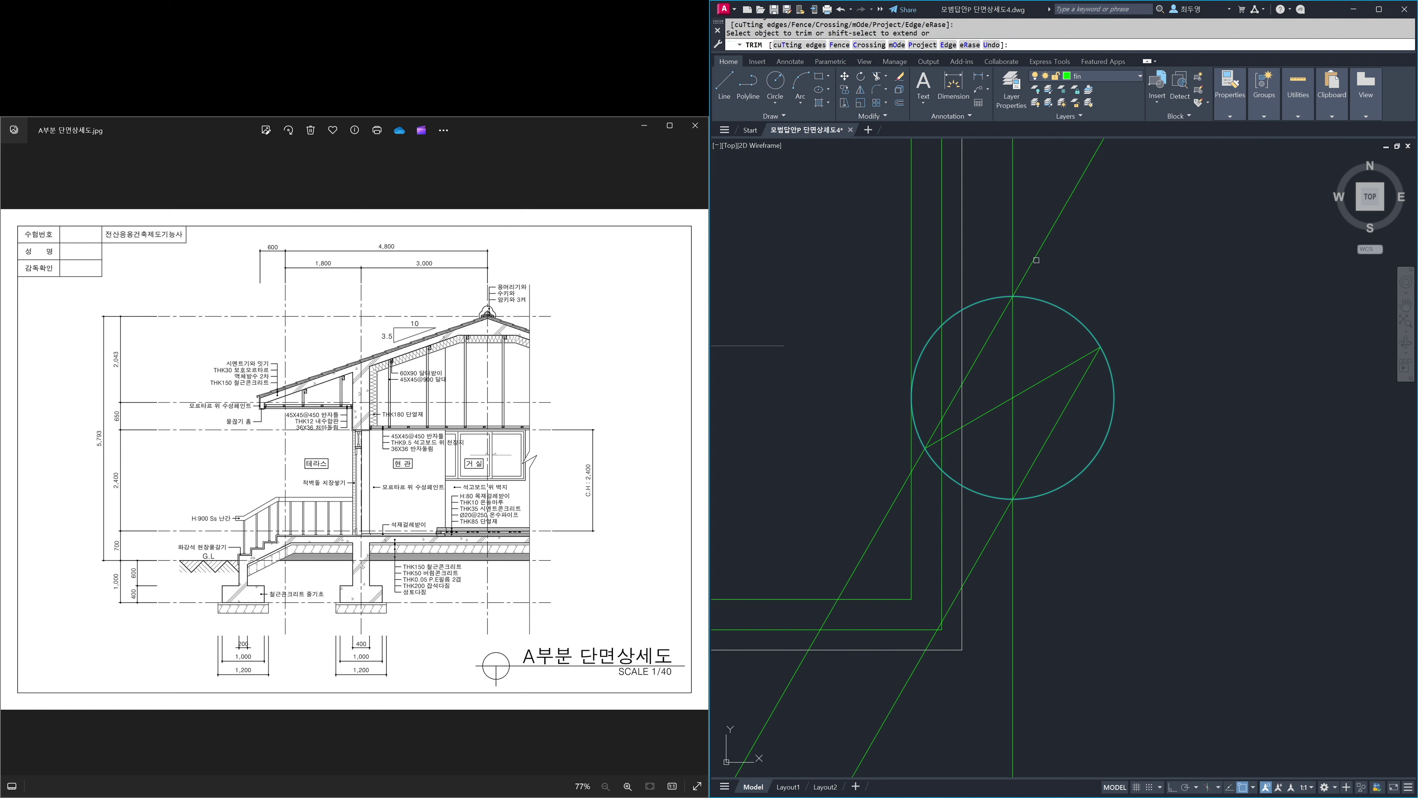
{"action": "left_click", "coordinate": [980, 550]}
{"action": "key", "text": "Return"}
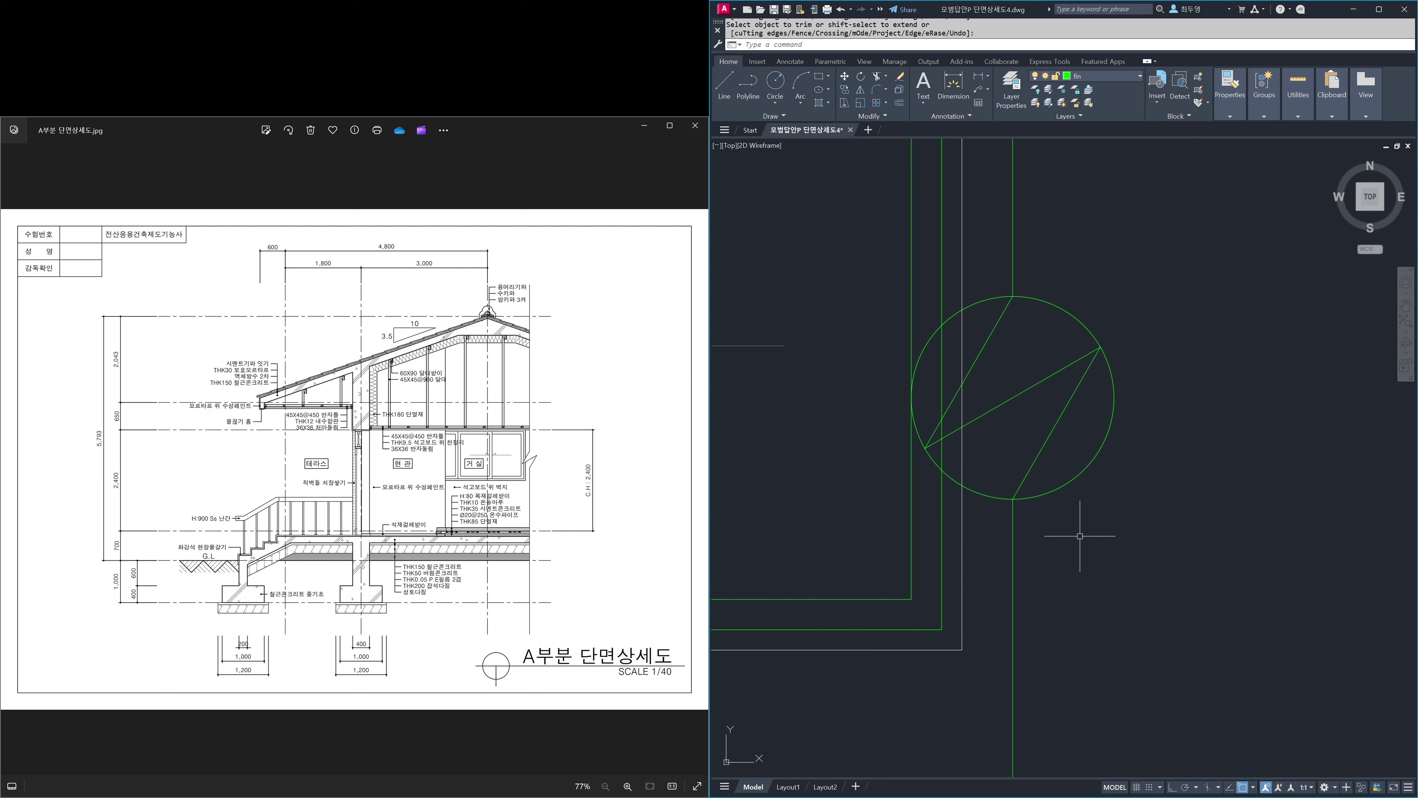
- Erase the helper circle around the zigzag break symbol
{"action": "type", "text": "e"}
{"action": "key", "text": "Return"}
{"action": "left_click", "coordinate": [1065, 488]}
{"action": "key", "text": "Return"}
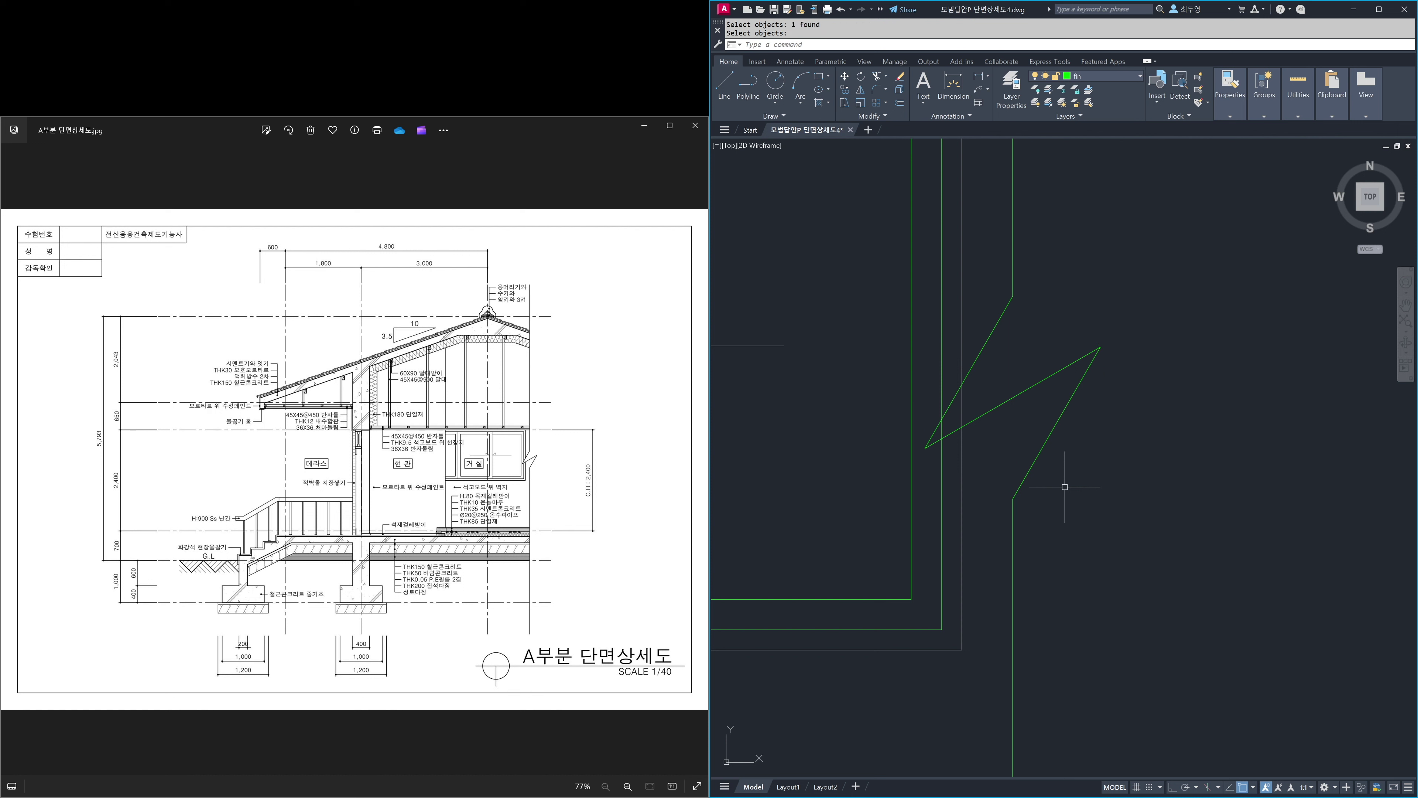
- Trim the window frame lines that cross the inside of the zigzag break symbol
{"action": "type", "text": "tr"}
{"action": "key", "text": "Return"}
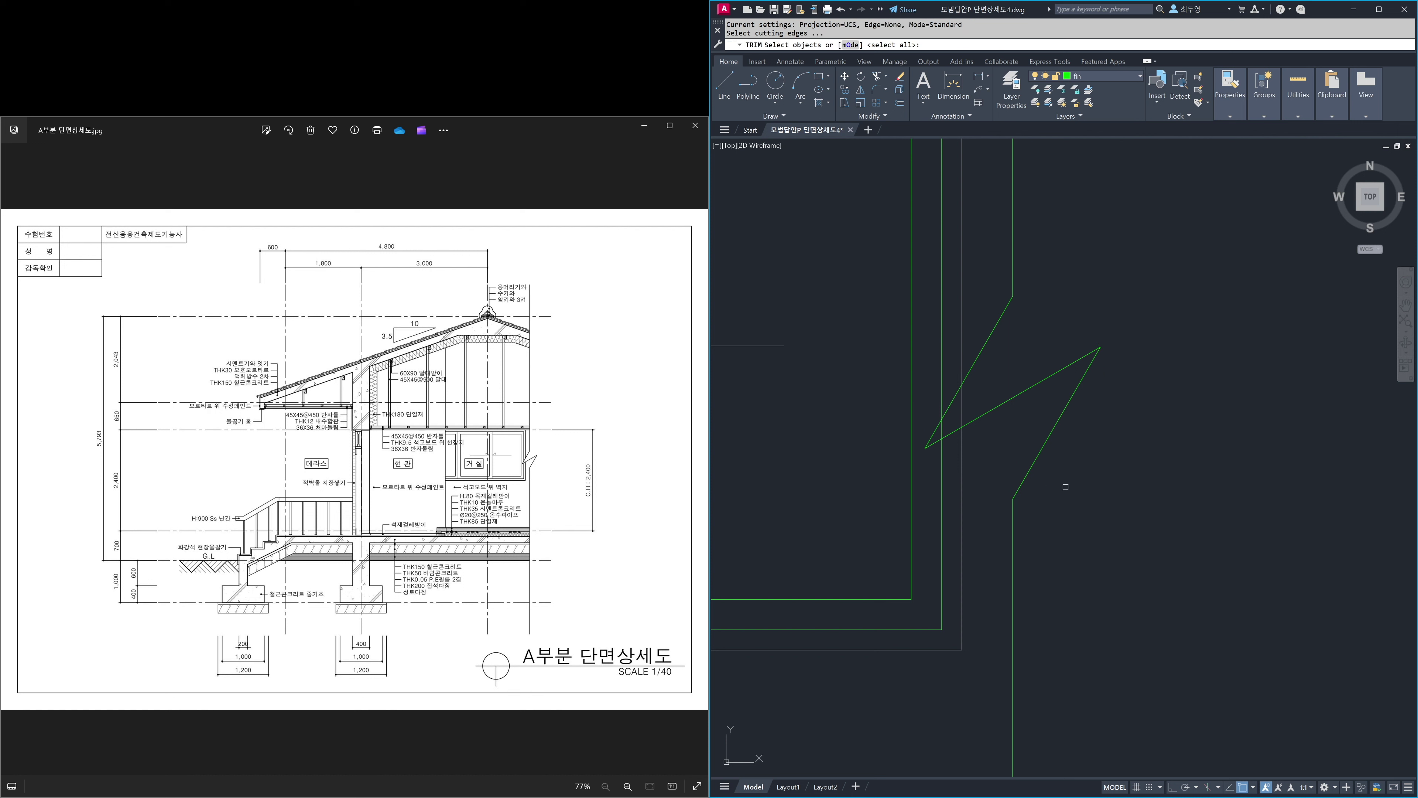
{"action": "left_click", "coordinate": [970, 417]}
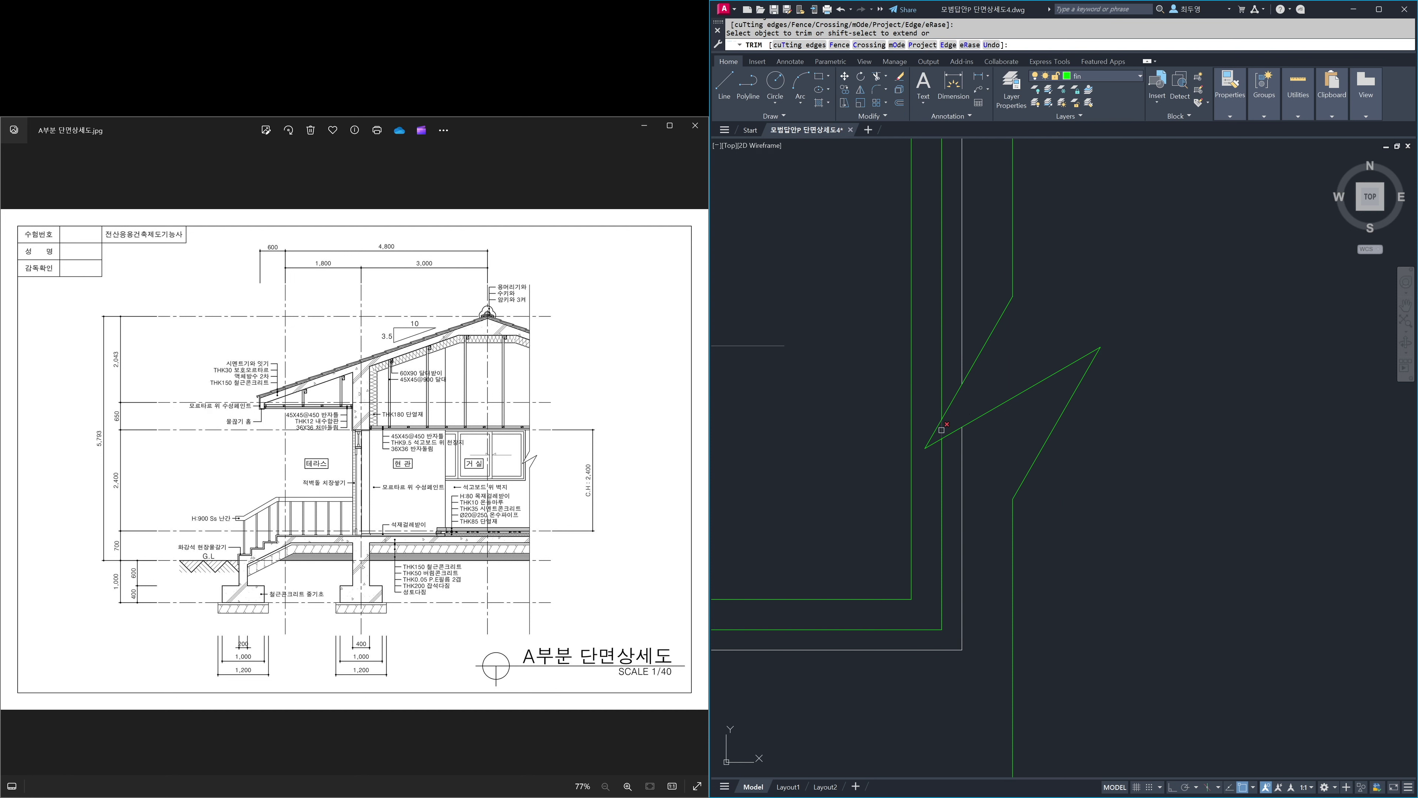
{"action": "key", "text": "Return"}
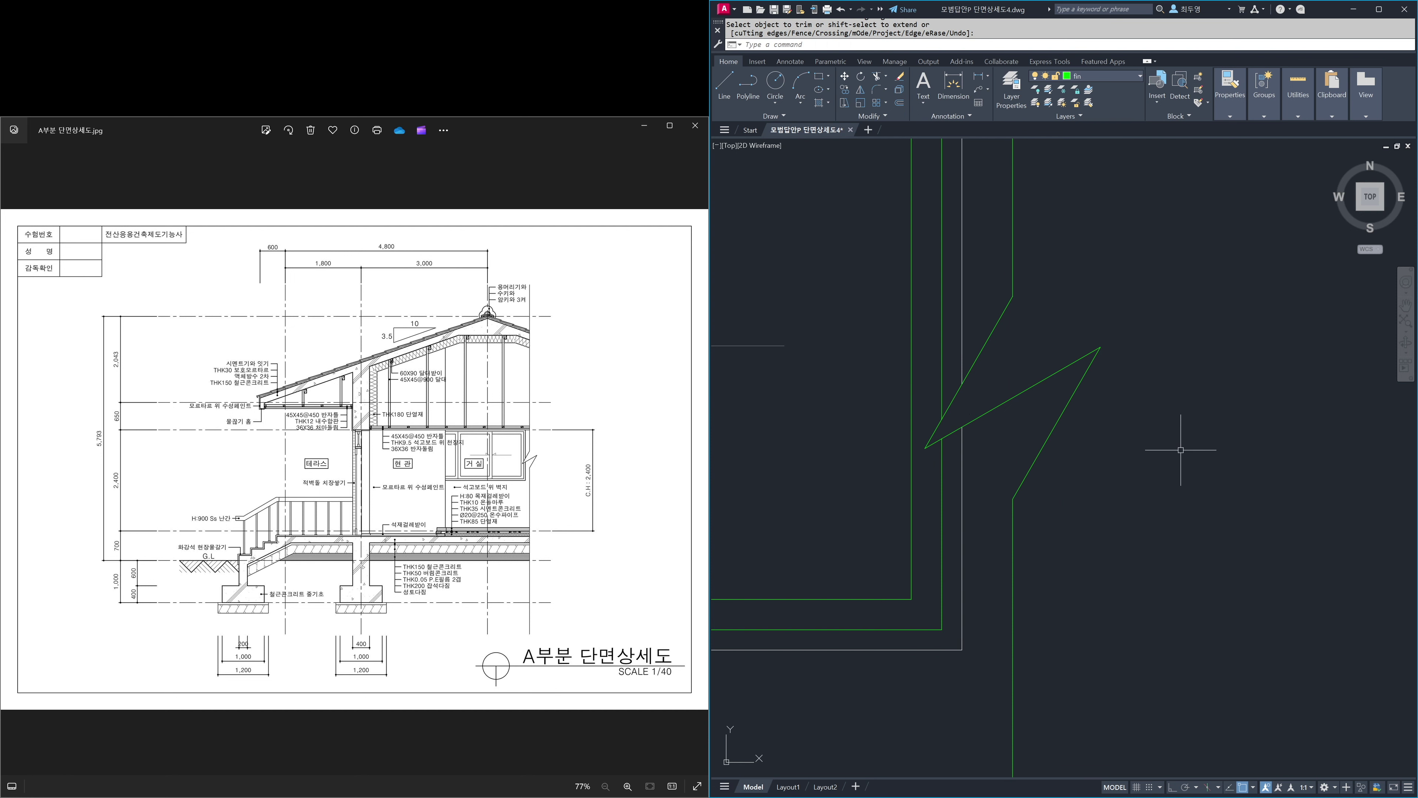
- Put the small rectangle above the sheet border on the fin layer
{"action": "type", "text": "z"}
{"action": "key", "text": "Return"}
{"action": "key", "text": "Return"}
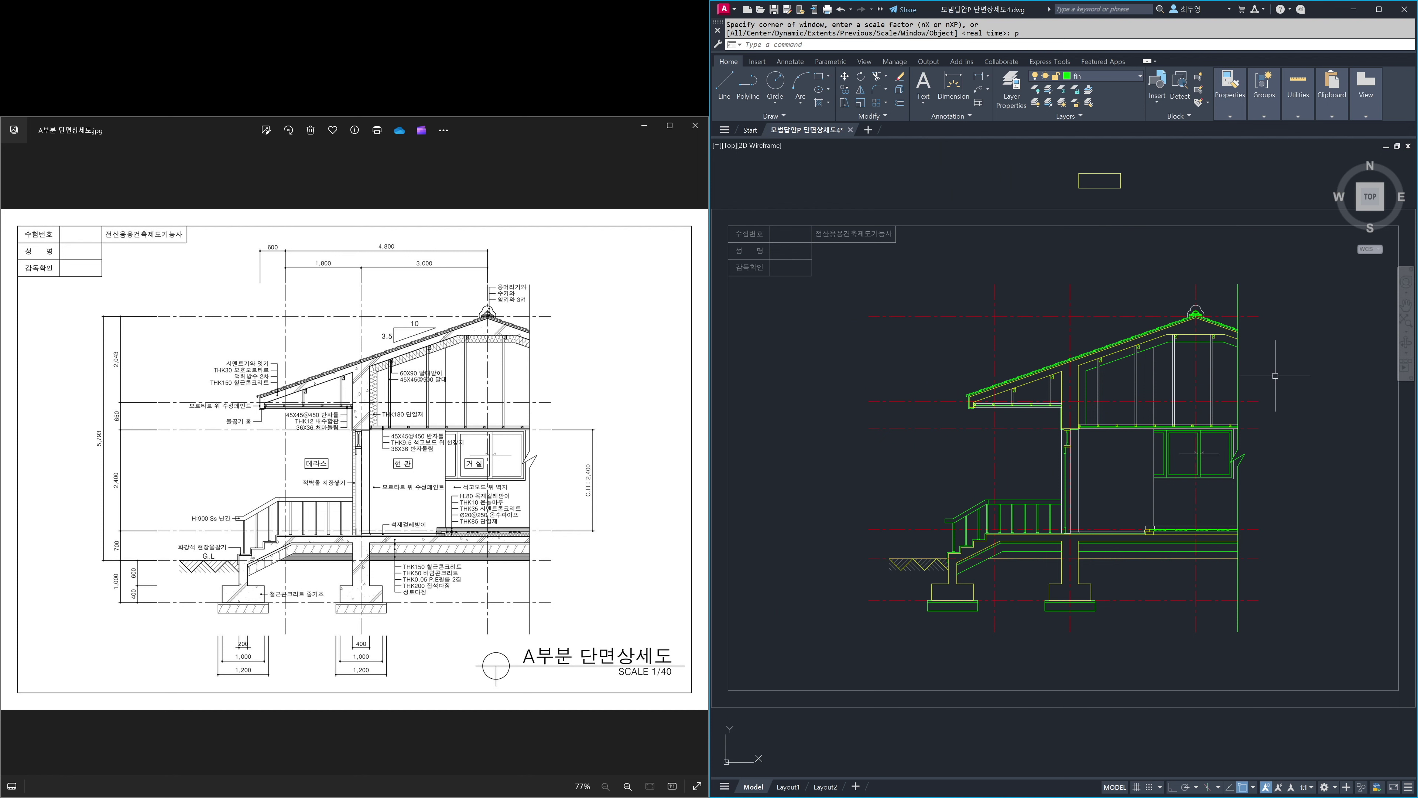
{"action": "left_click", "coordinate": [1158, 197]}
{"action": "left_click", "coordinate": [1050, 160]}
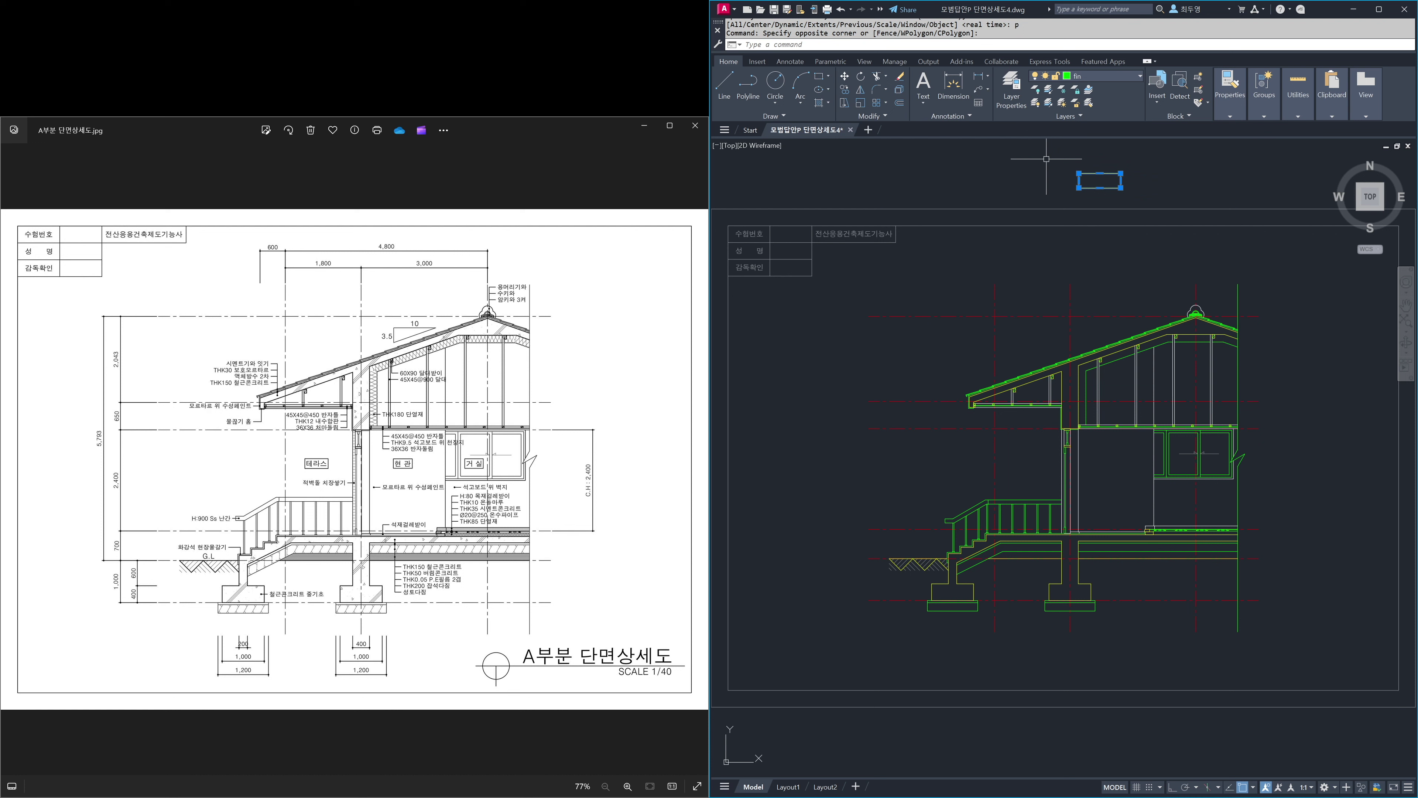
{"action": "left_click", "coordinate": [1112, 78]}
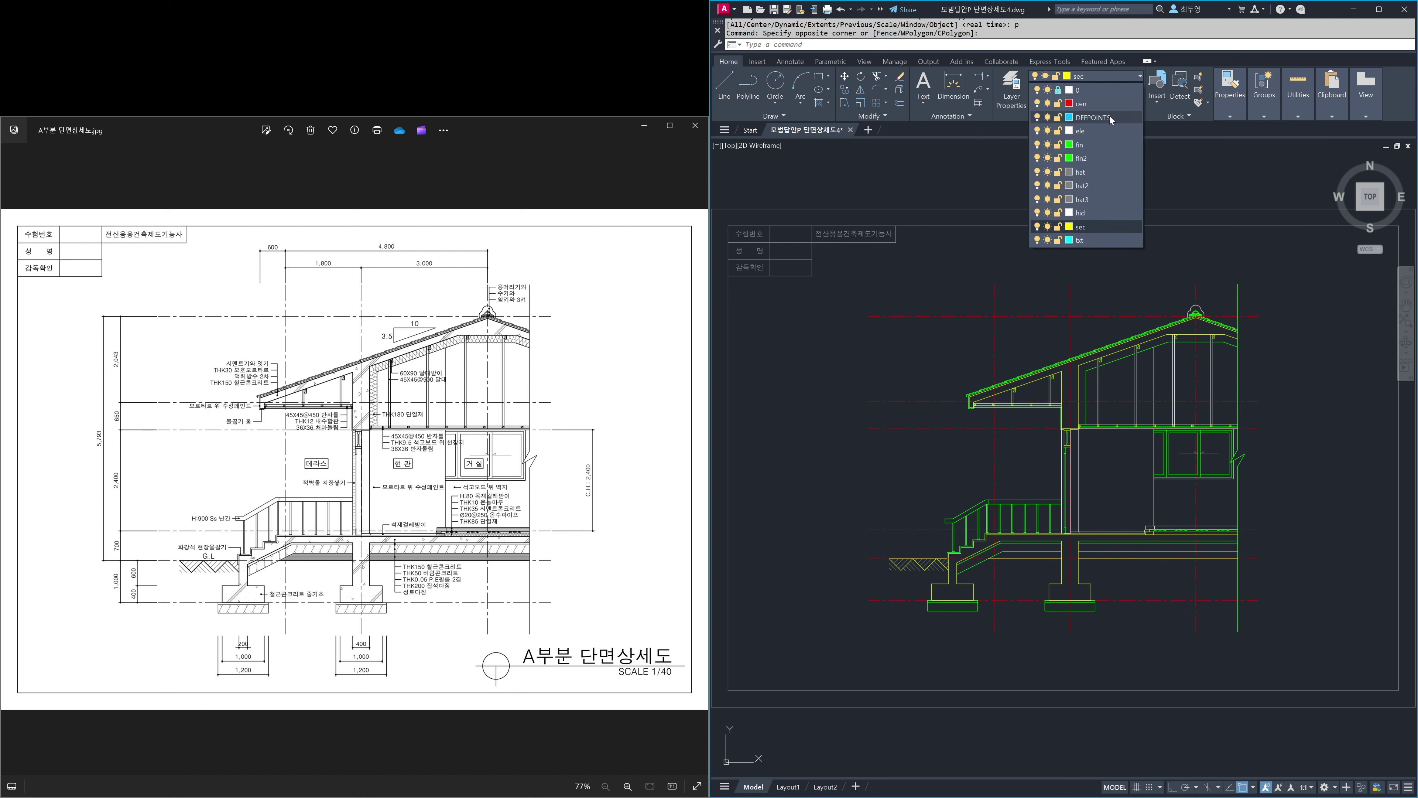
{"action": "left_click", "coordinate": [1110, 144]}
{"action": "key", "text": "Escape"}
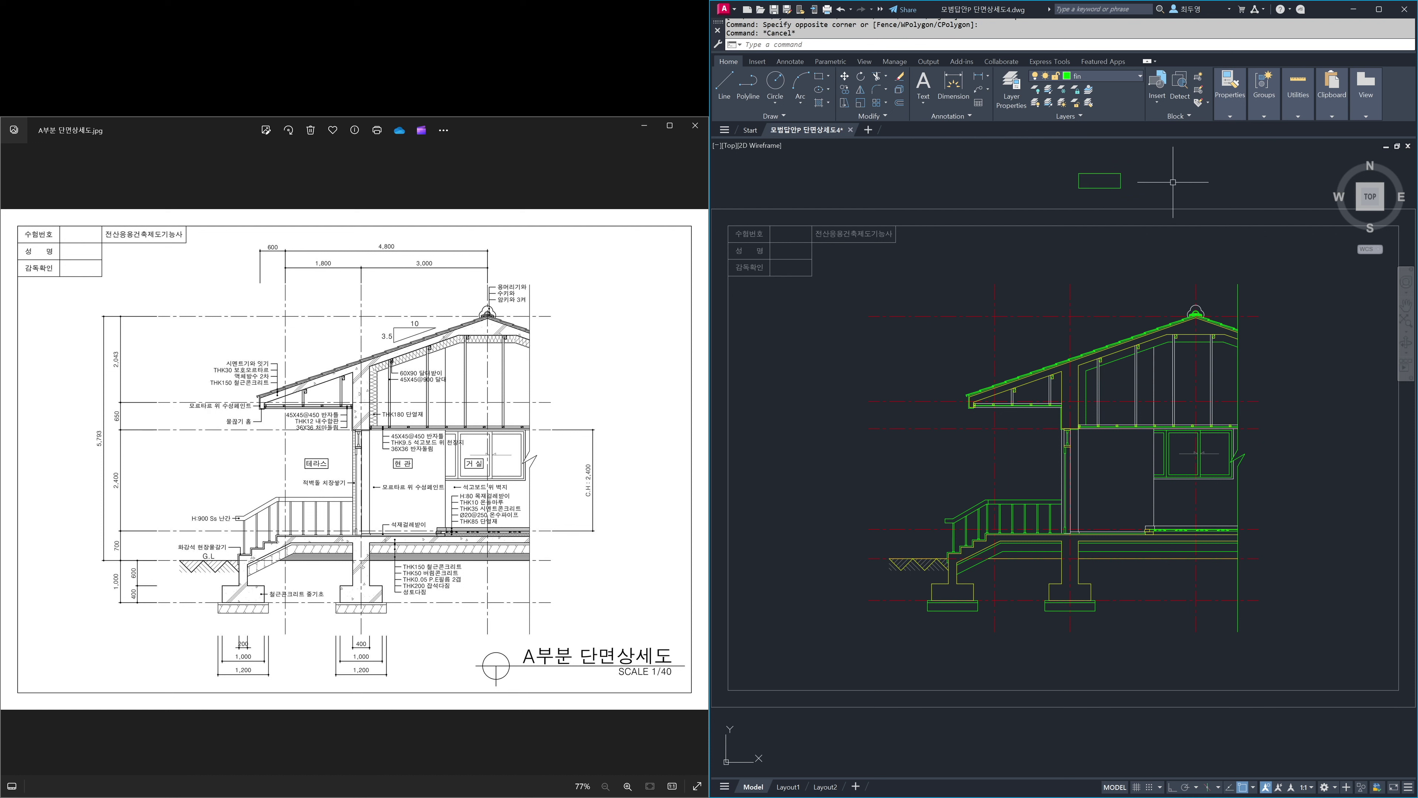
- Draw a diagonal line from the small rectangle's upper-right corner to its lower-left corner
{"action": "type", "text": "l"}
{"action": "key", "text": "Return"}
{"action": "left_click", "coordinate": [1120, 175]}
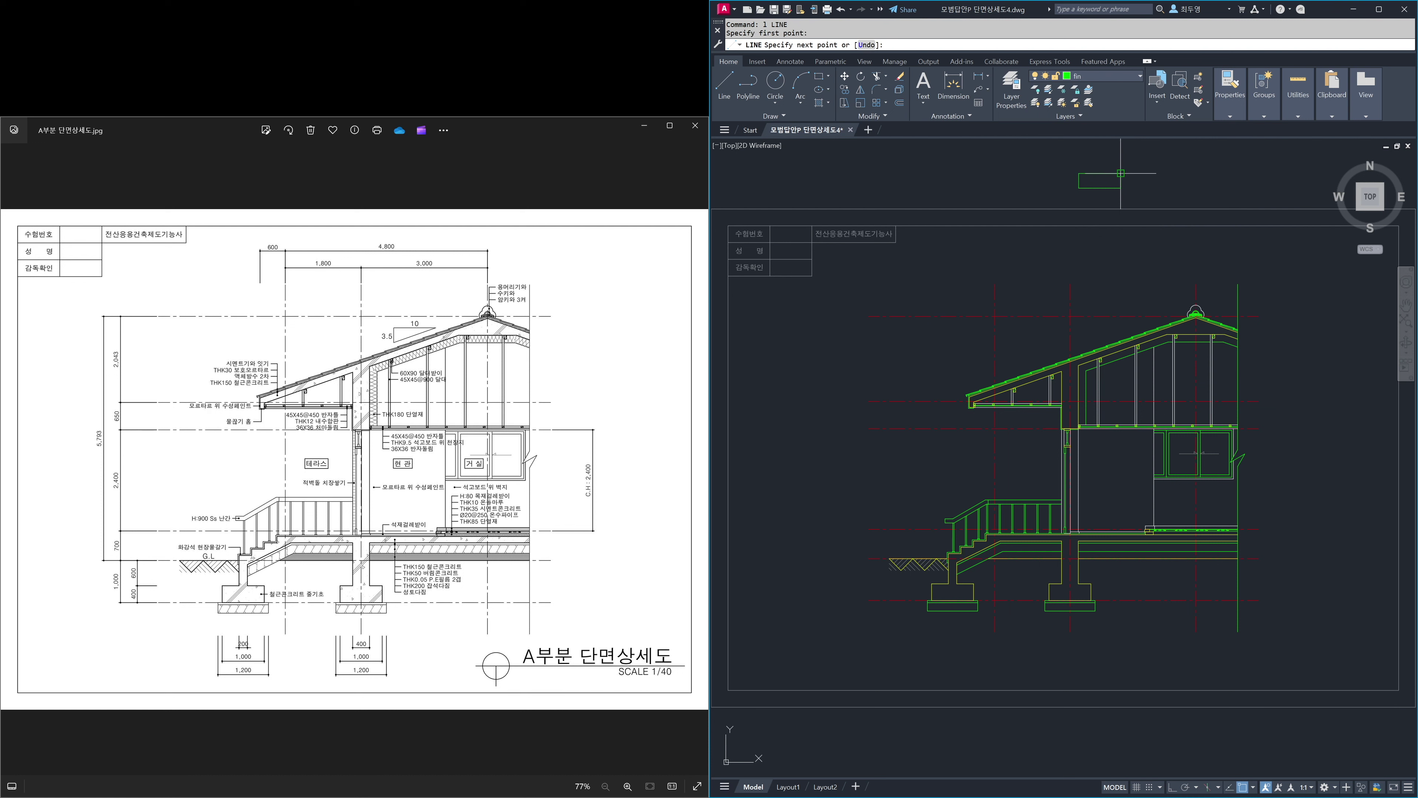
{"action": "left_click", "coordinate": [1079, 188]}
{"action": "key", "text": "Return"}
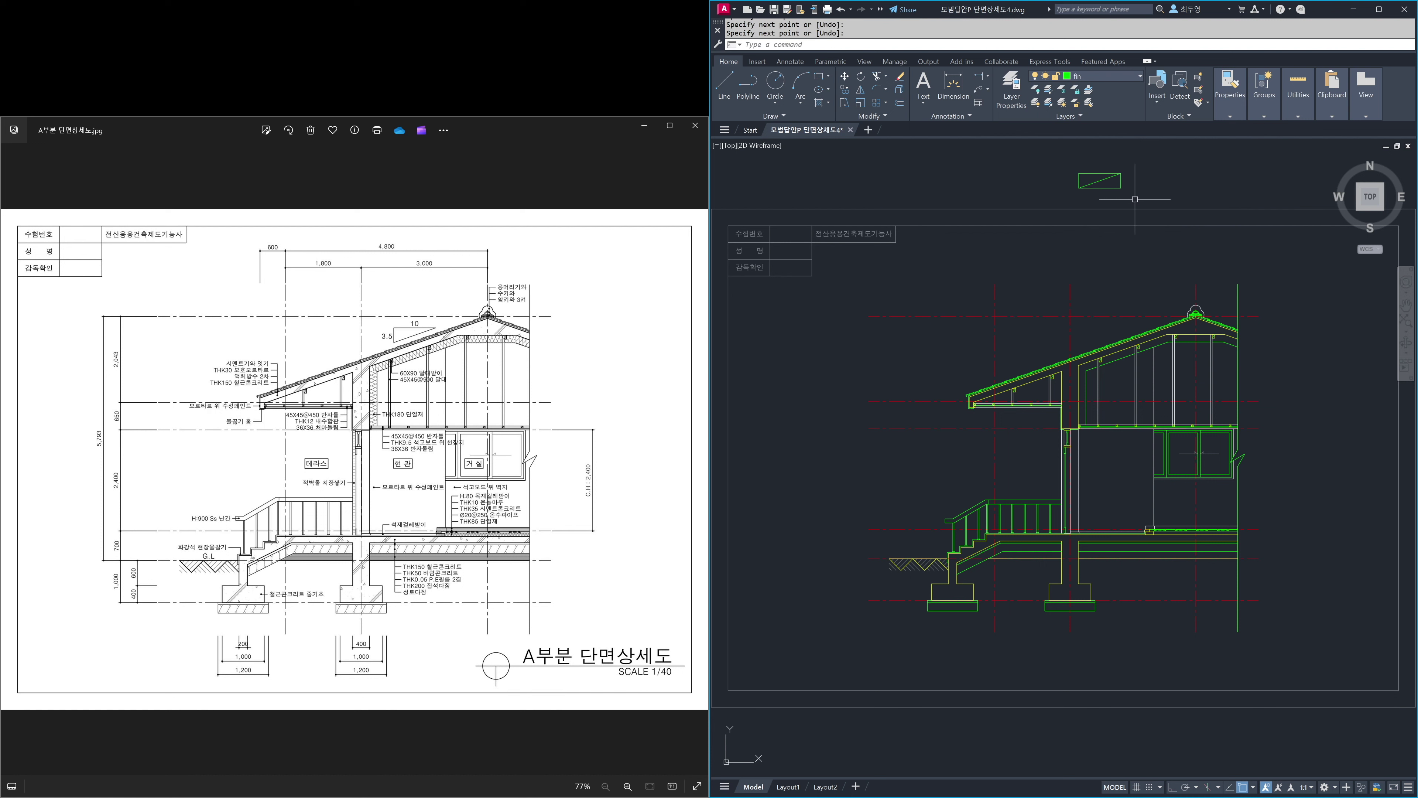
- Trim the rectangle's lower and right sides below the diagonal, leaving the roof slope triangle
{"action": "key", "text": "Return"}
{"action": "key", "text": "Return"}
{"action": "left_click", "coordinate": [1130, 195]}
{"action": "left_click", "coordinate": [1117, 186]}
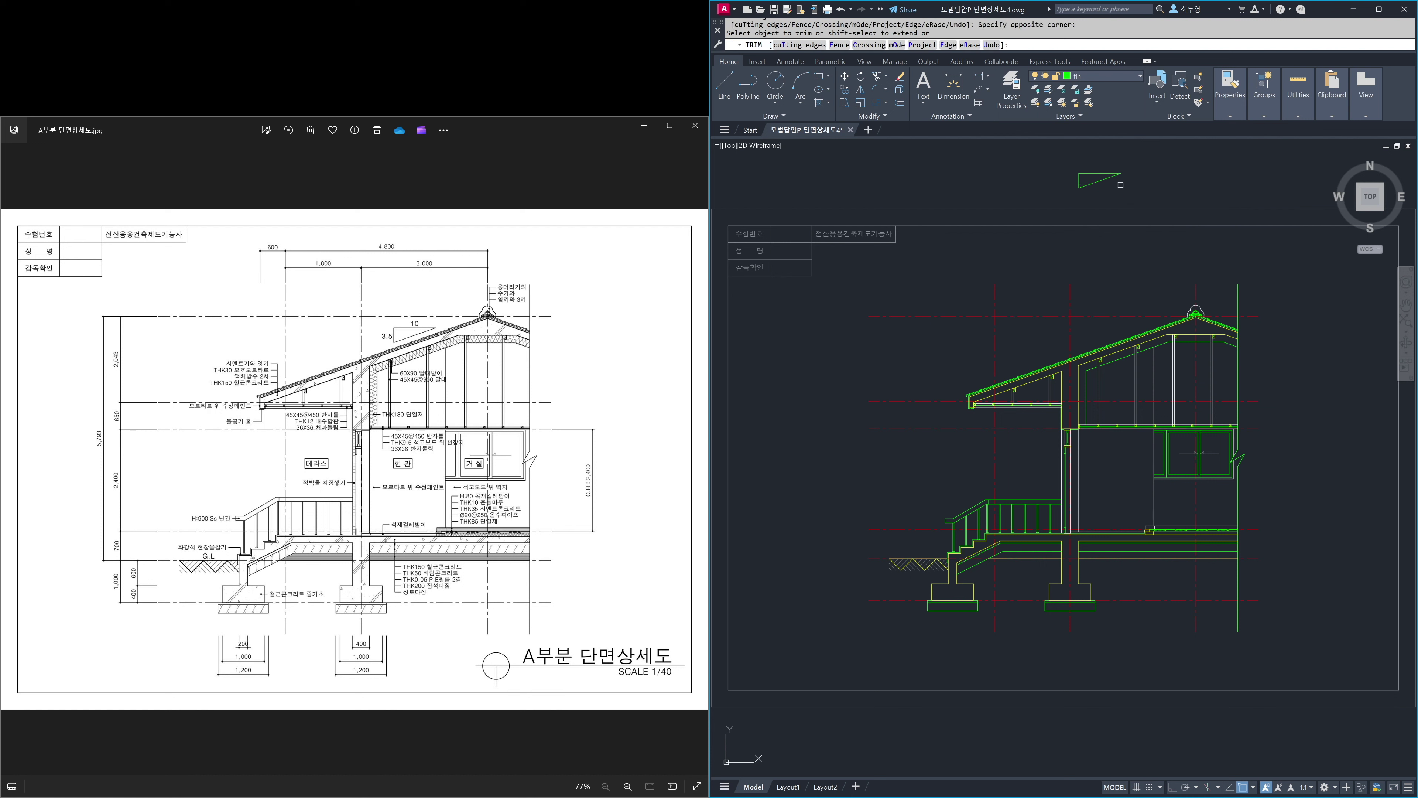
{"action": "key", "text": "Return"}
- With object snap off, move the slope triangle from above the sheet border to just above the roof slope of the house section
{"action": "key", "text": "F3"}
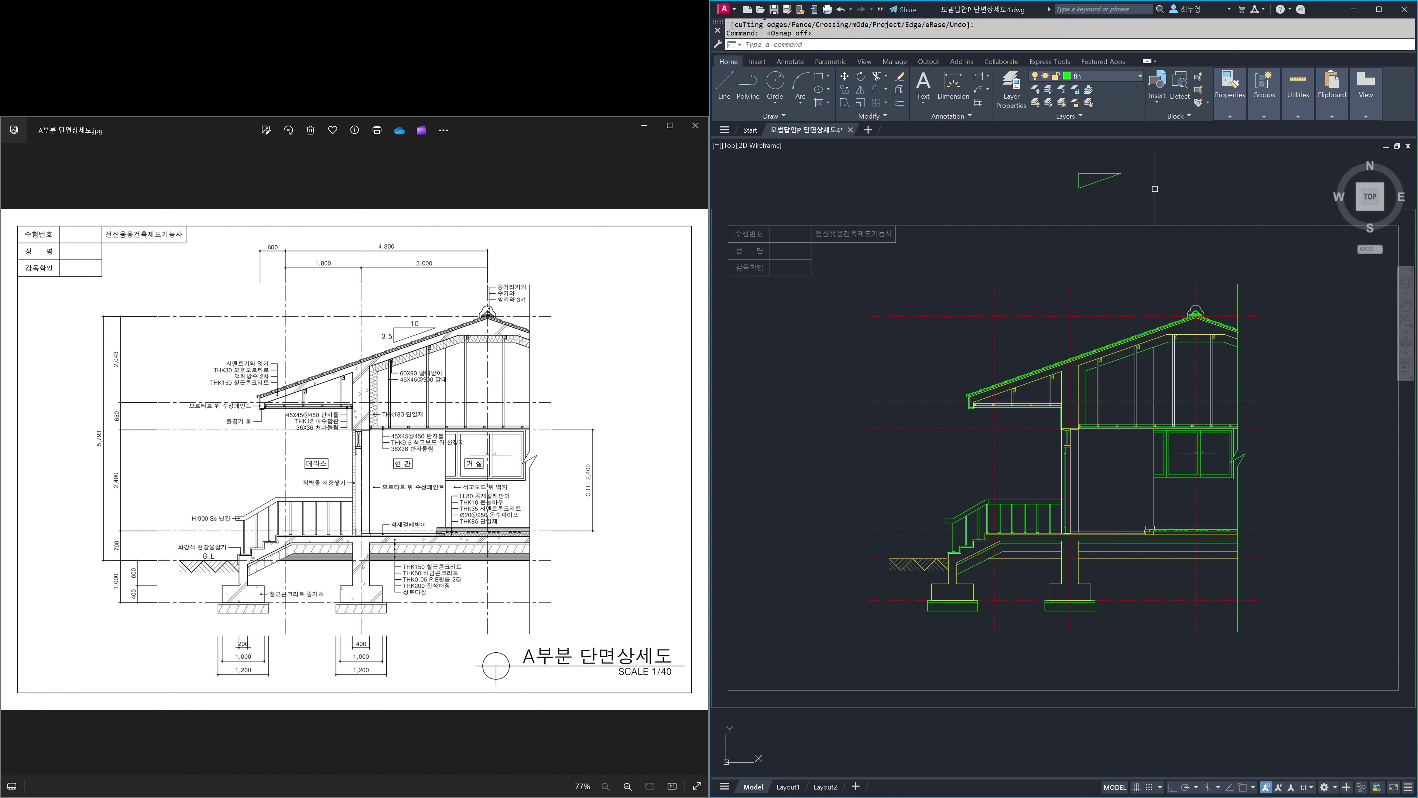
{"action": "key", "text": "Return"}
{"action": "left_click", "coordinate": [1139, 192]}
{"action": "left_click", "coordinate": [1033, 142]}
{"action": "key", "text": "Return"}
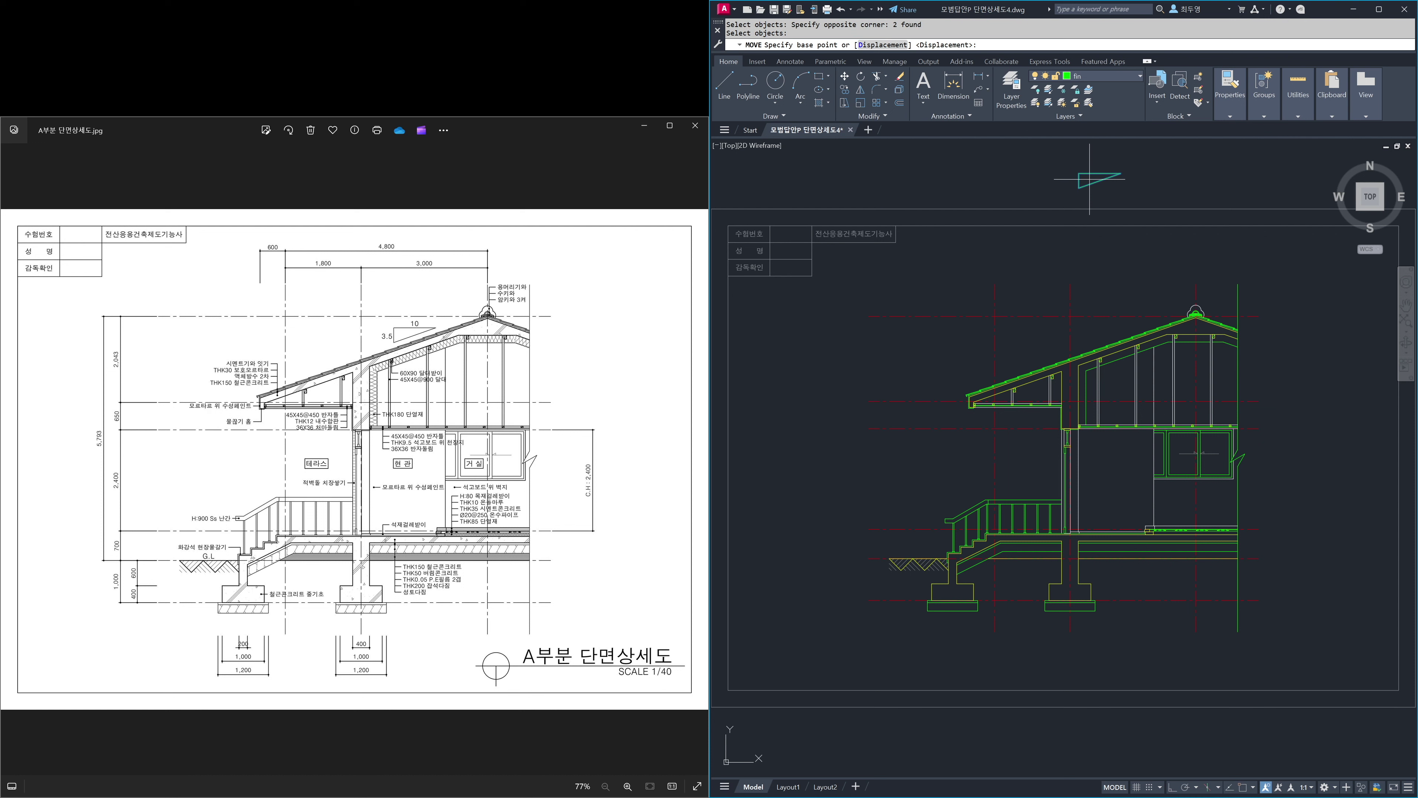
{"action": "left_click", "coordinate": [1090, 179]}
{"action": "left_click", "coordinate": [1099, 221]}
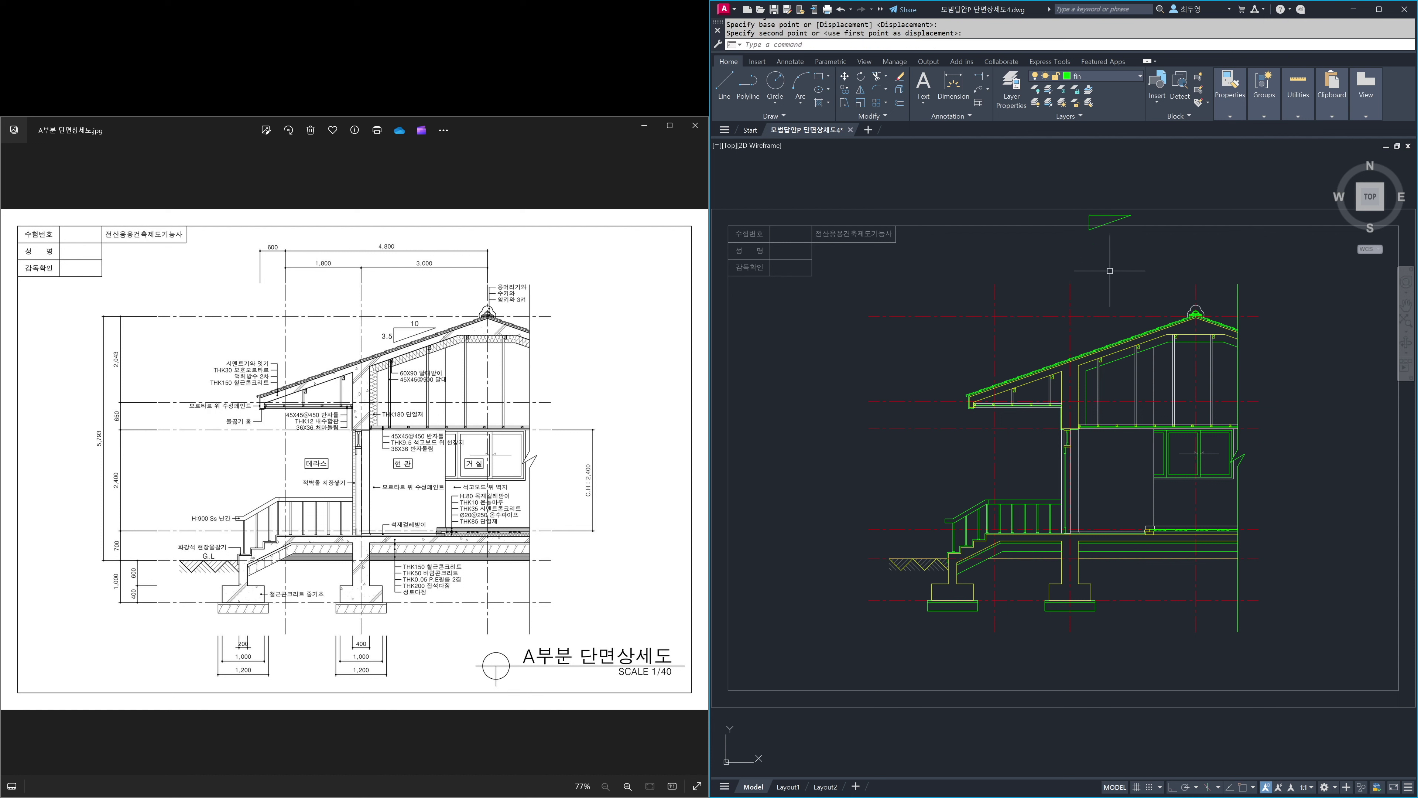
{"action": "key", "text": "Return"}
{"action": "left_click", "coordinate": [1078, 196]}
{"action": "left_click", "coordinate": [1166, 270]}
{"action": "key", "text": "Return"}
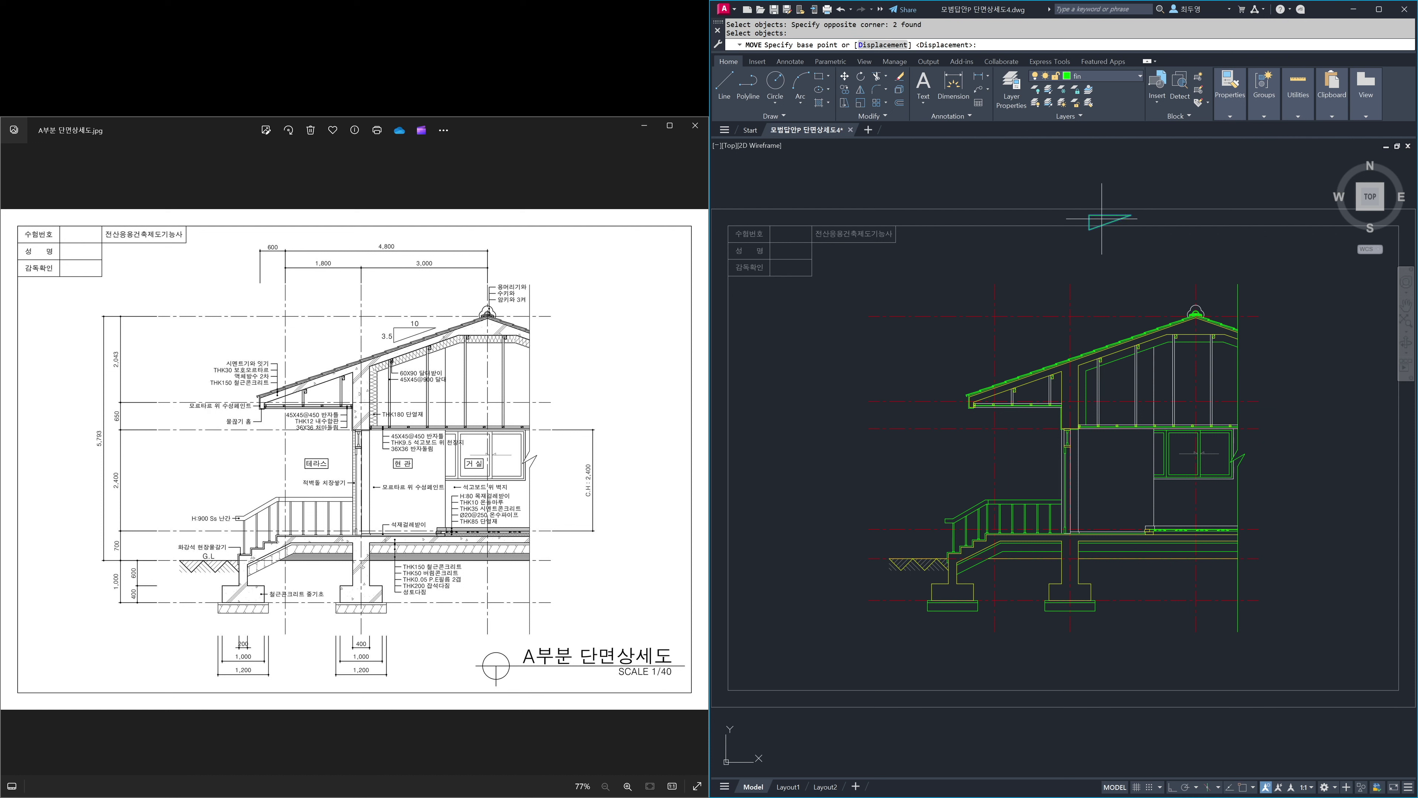
{"action": "left_click", "coordinate": [1099, 219]}
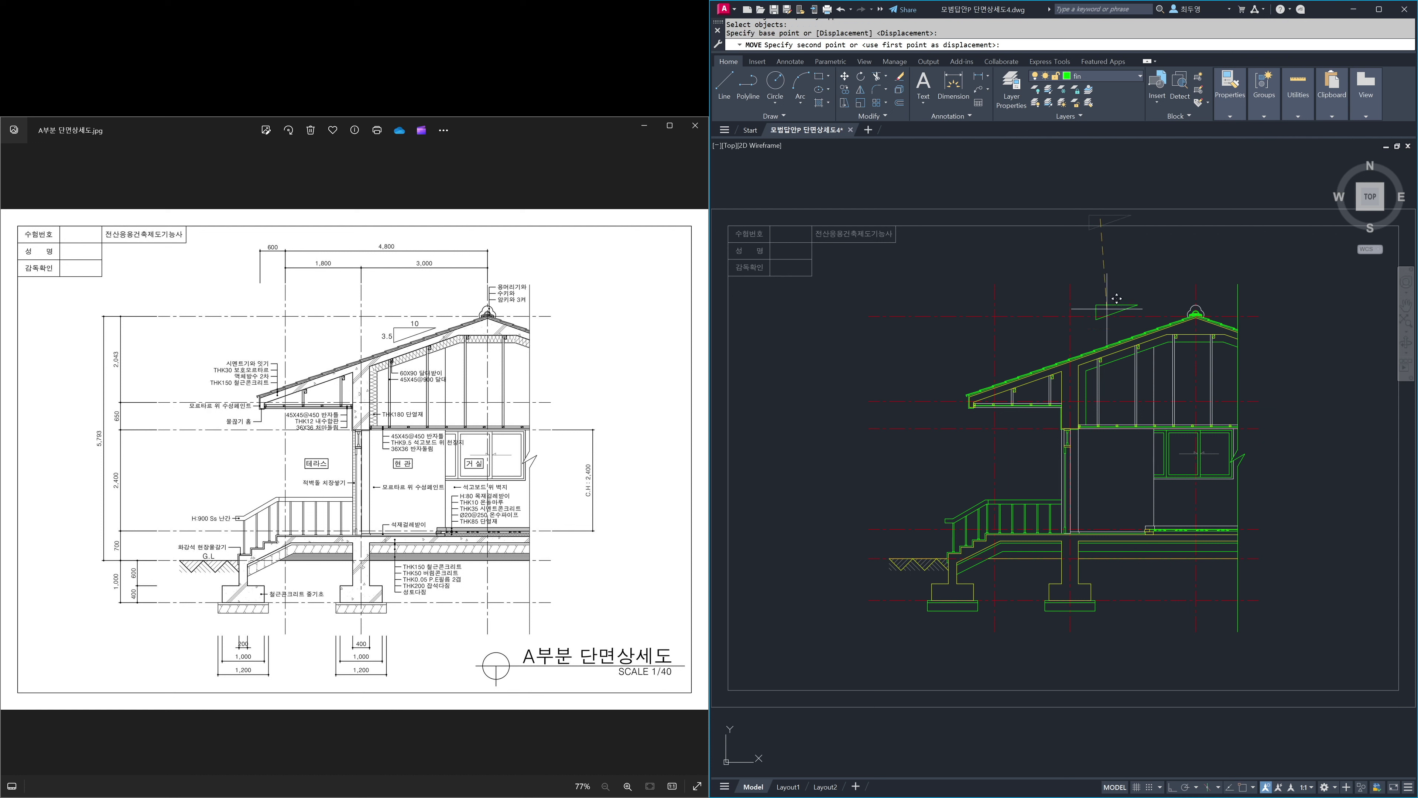
{"action": "left_click", "coordinate": [1120, 323]}
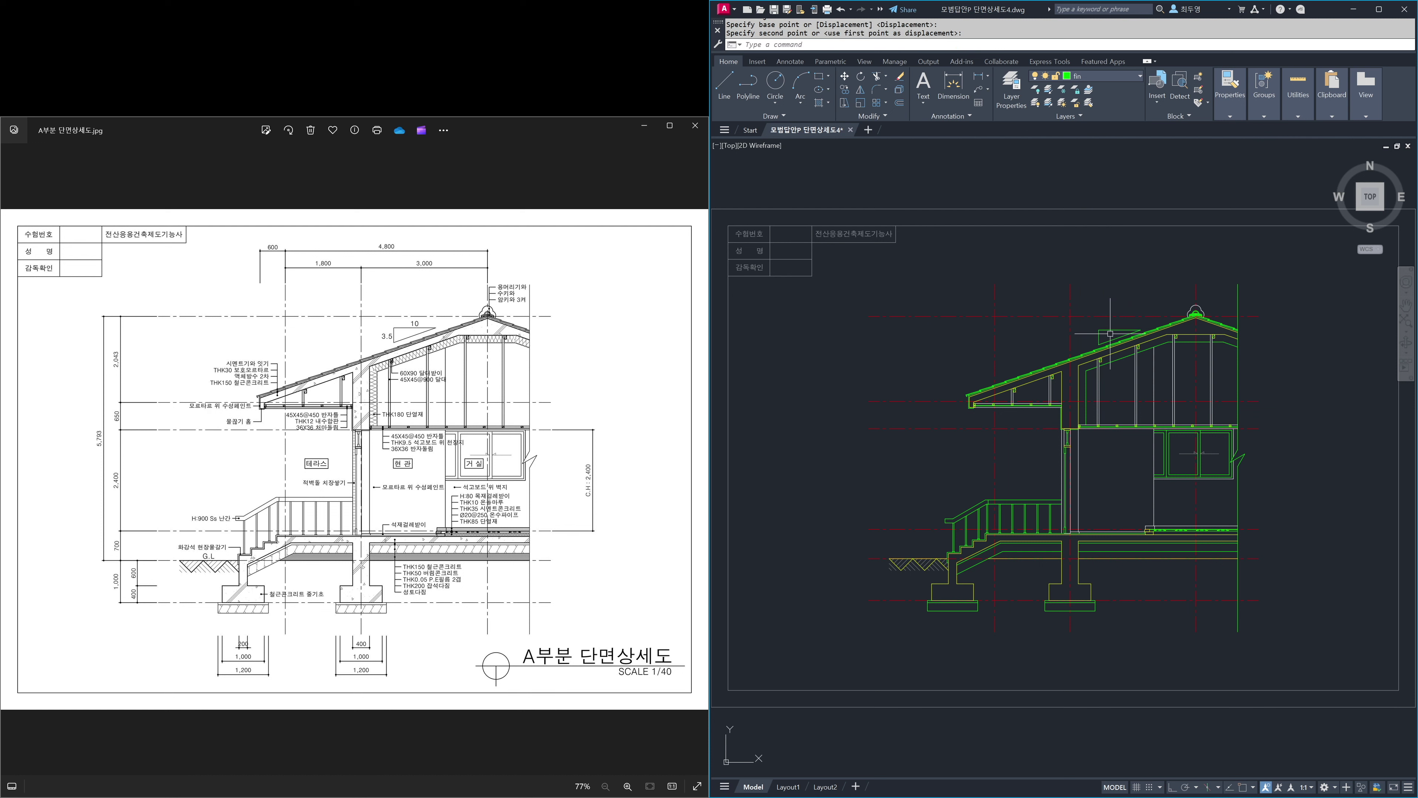